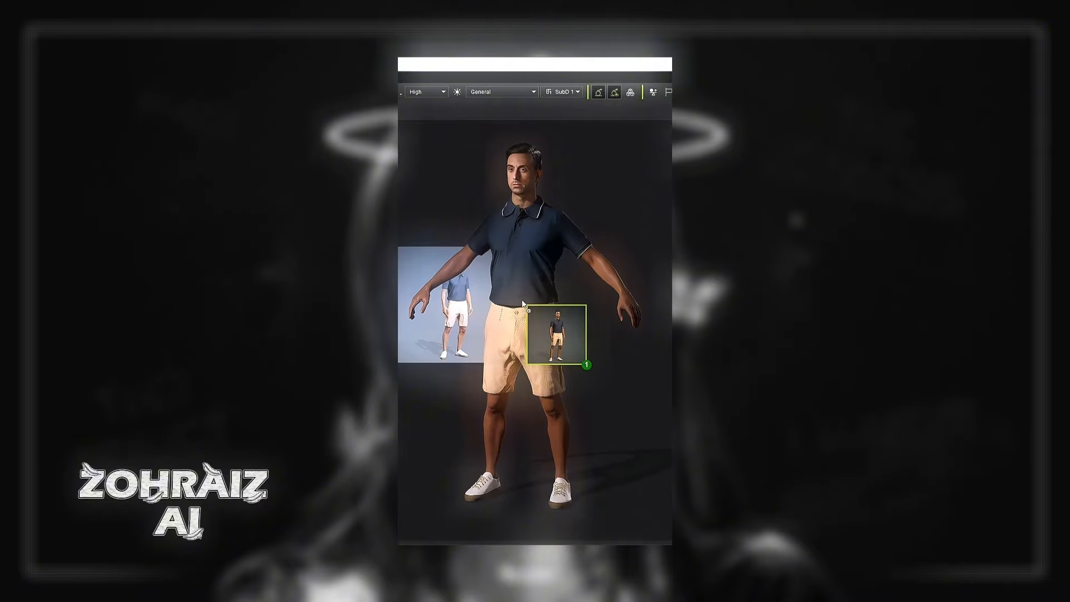
Drag the white sport sneakers from the shoe library onto the barefoot character.
{"action": "left_click_drag", "start_coordinate": [522, 302], "coordinate": [523, 296]}
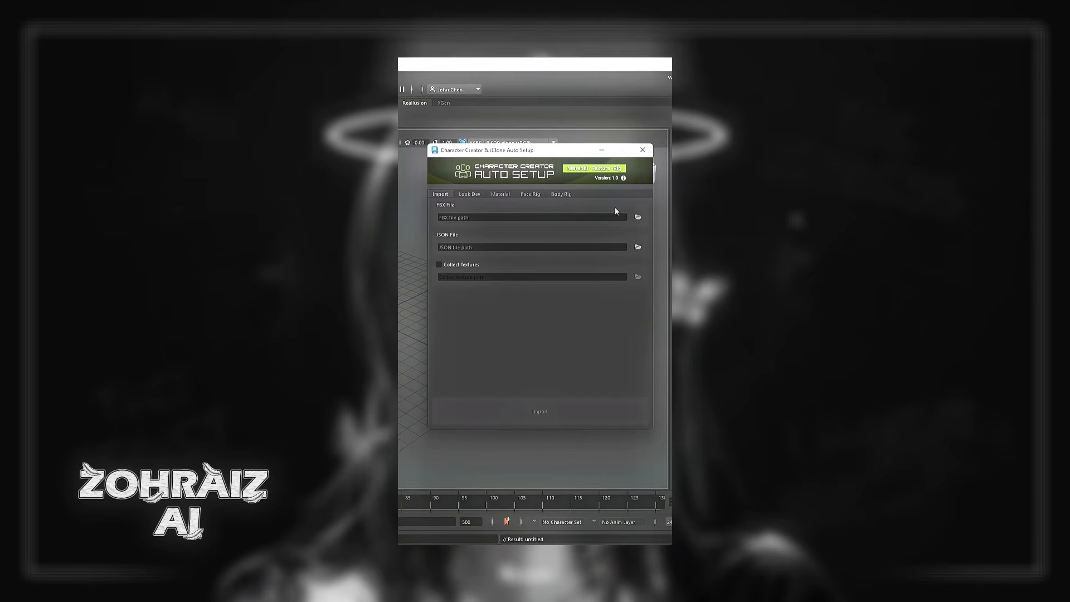
Choose Aaron_pose.Fbx as the FBX file in the Auto Setup Import tab.
{"action": "left_click", "coordinate": [637, 217]}
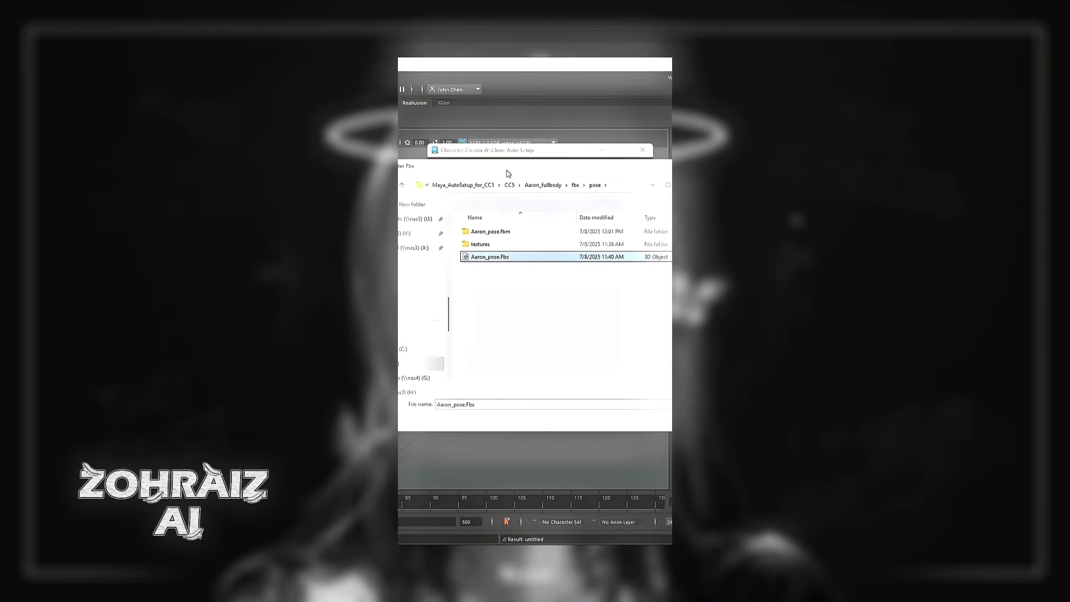
{"action": "double_click", "coordinate": [477, 261]}
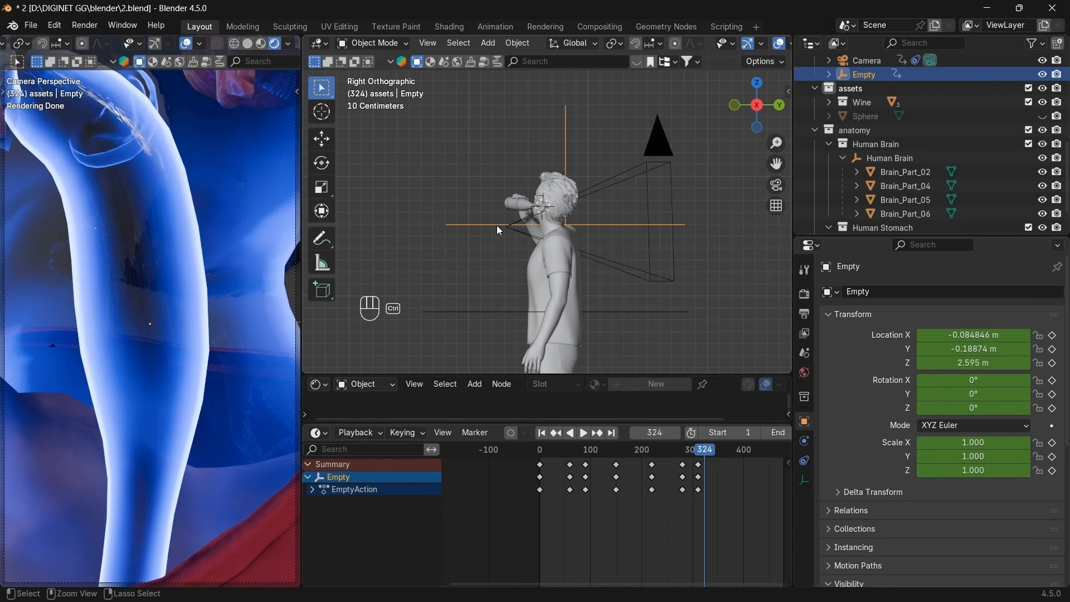
Save the blend file, collapse the Outliner collections, and select the assets collection.
{"action": "key", "text": "ctrl+s"}
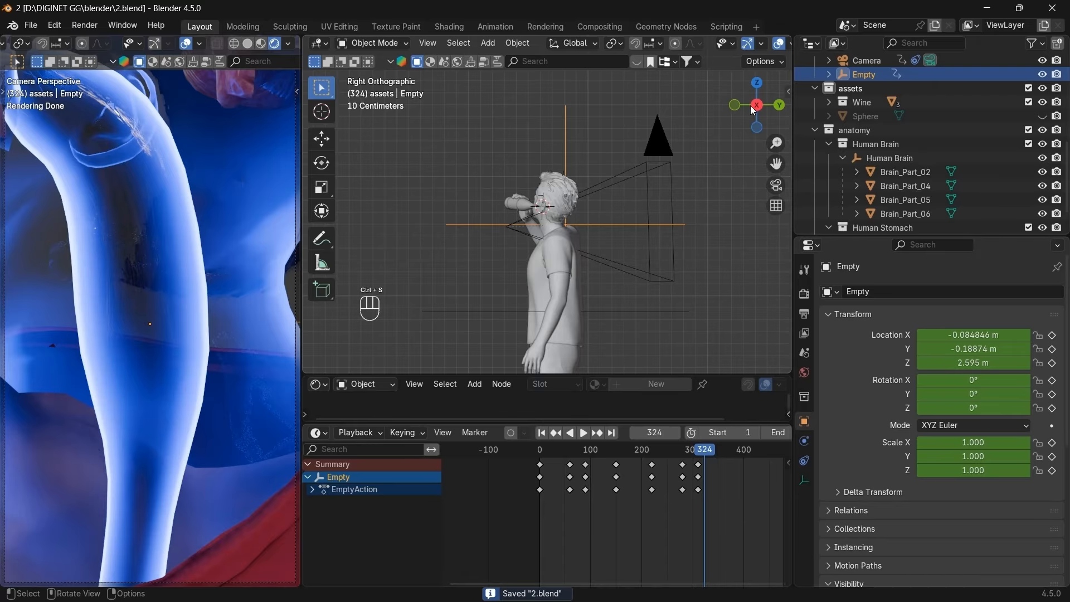
{"action": "scroll", "coordinate": [840, 144], "scroll_direction": "up", "scroll_amount": 5}
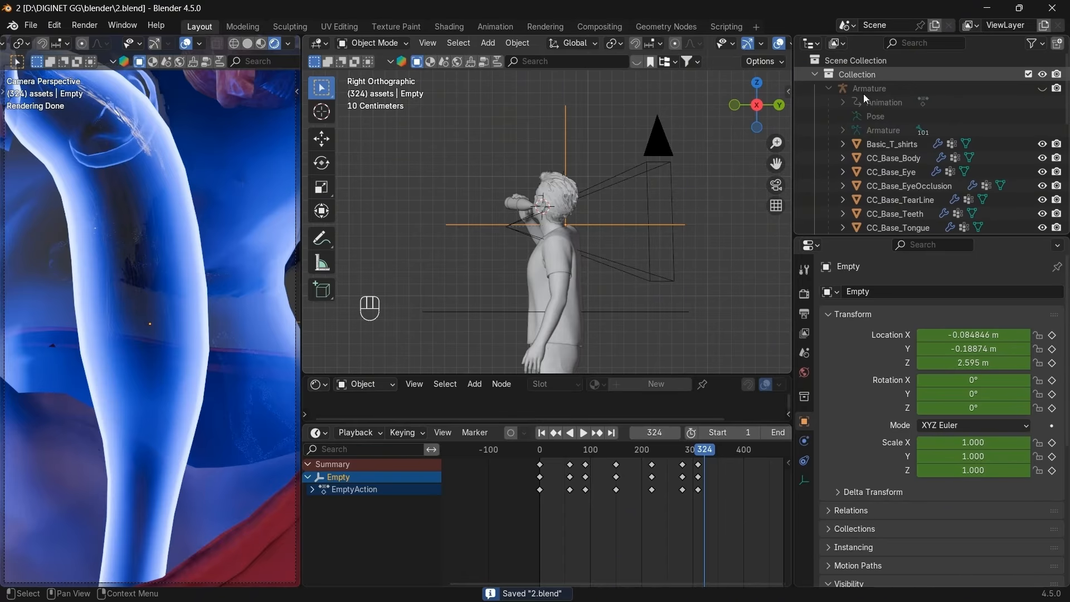
{"action": "left_click", "coordinate": [814, 74]}
{"action": "left_click", "coordinate": [814, 88]}
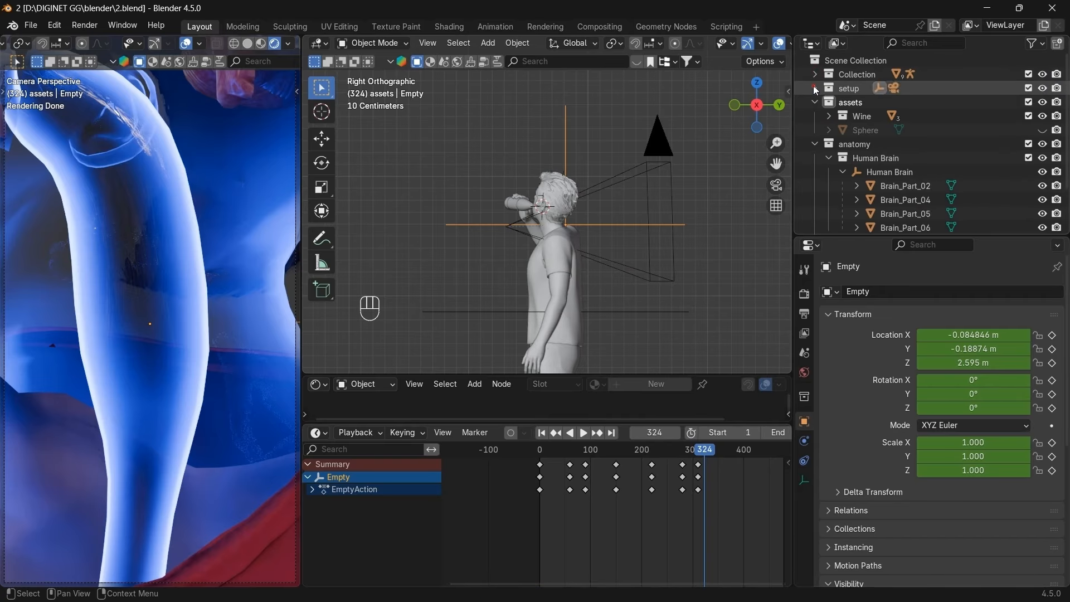
{"action": "left_click", "coordinate": [814, 102]}
{"action": "left_click", "coordinate": [814, 116]}
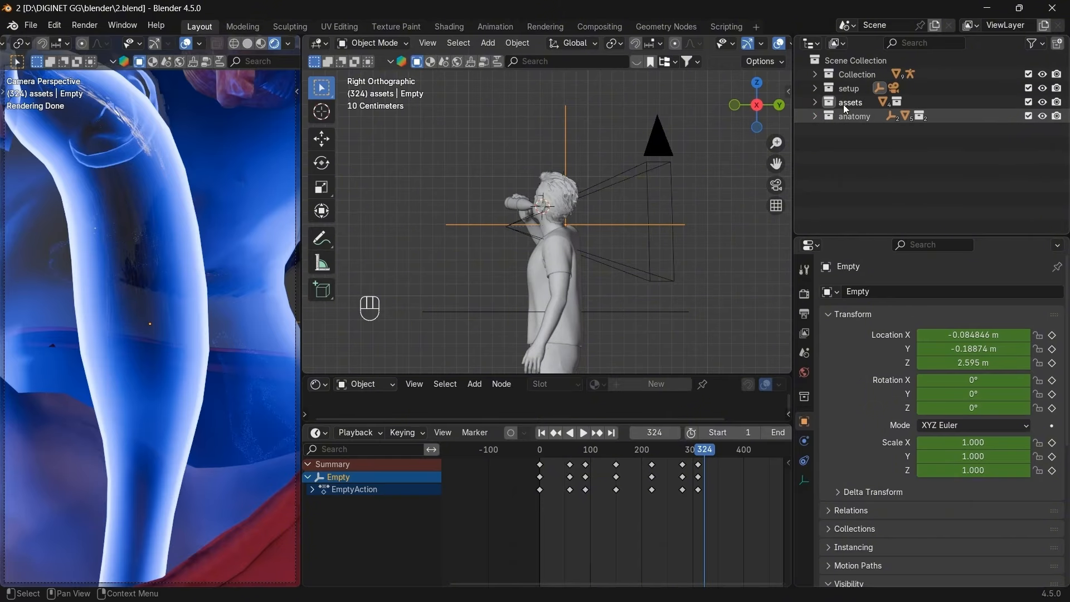
{"action": "left_click", "coordinate": [814, 116]}
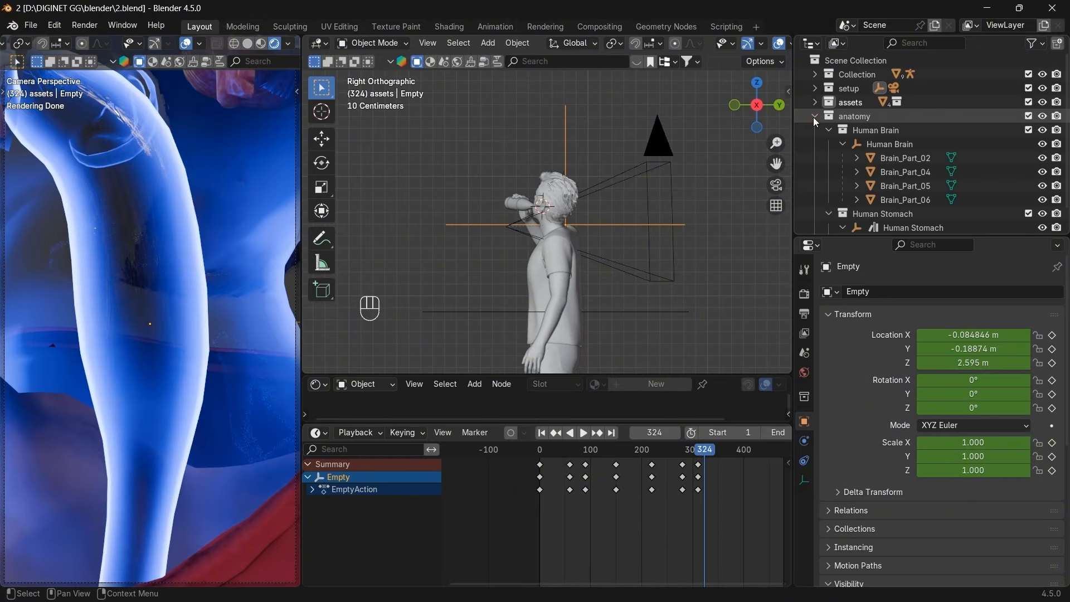
{"action": "left_click", "coordinate": [814, 116]}
{"action": "left_click", "coordinate": [814, 101]}
{"action": "left_click", "coordinate": [851, 102]}
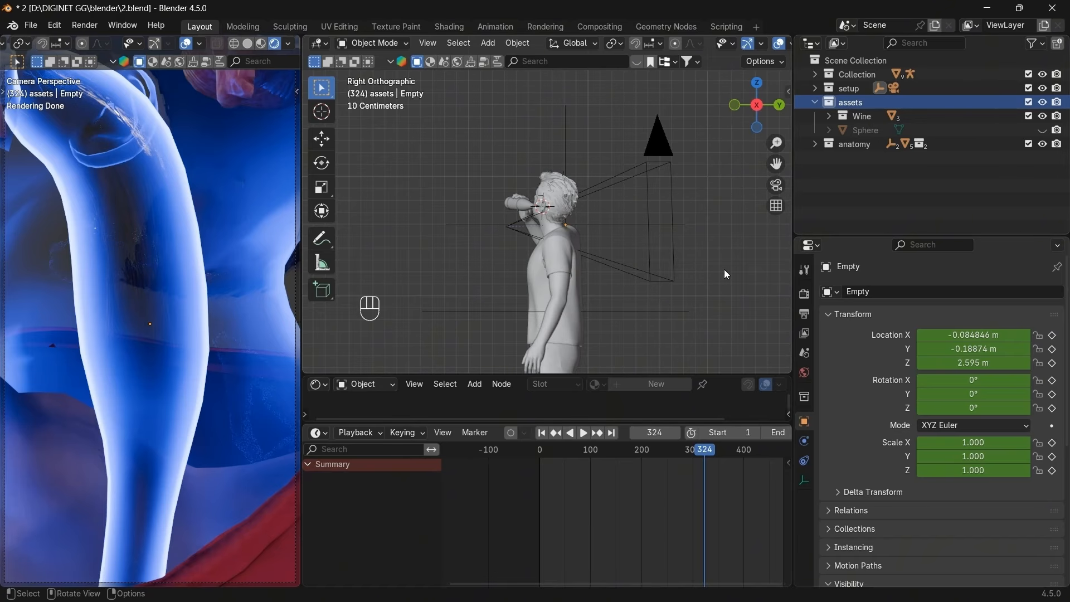
Add a new collection inside assets and start renaming it.
{"action": "key", "text": "shift+a"}
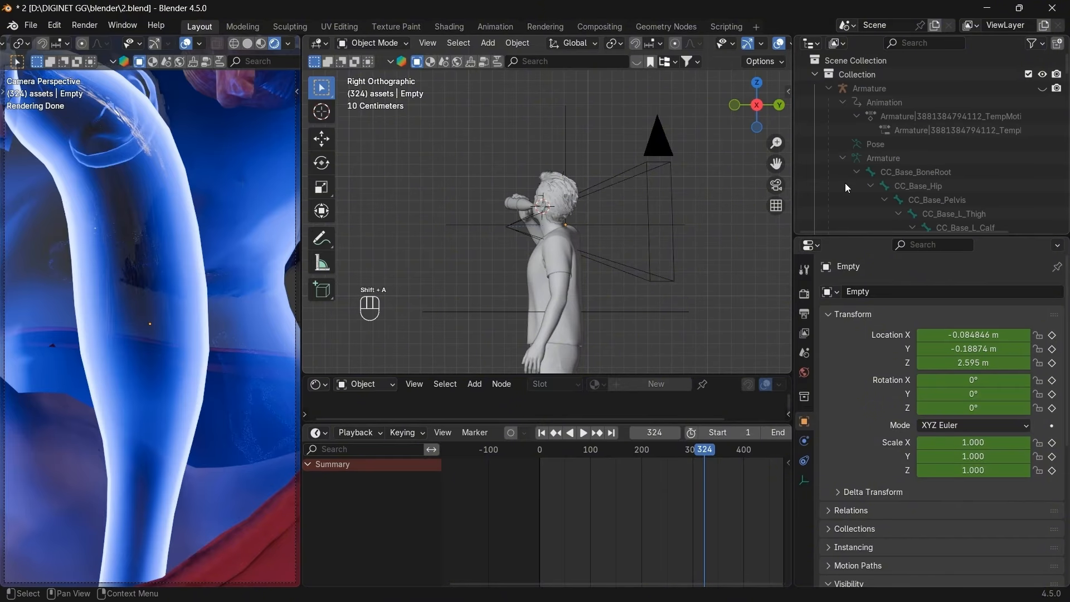
{"action": "key", "text": "shift+a"}
{"action": "right_click", "coordinate": [844, 182]}
{"action": "left_click", "coordinate": [844, 183]}
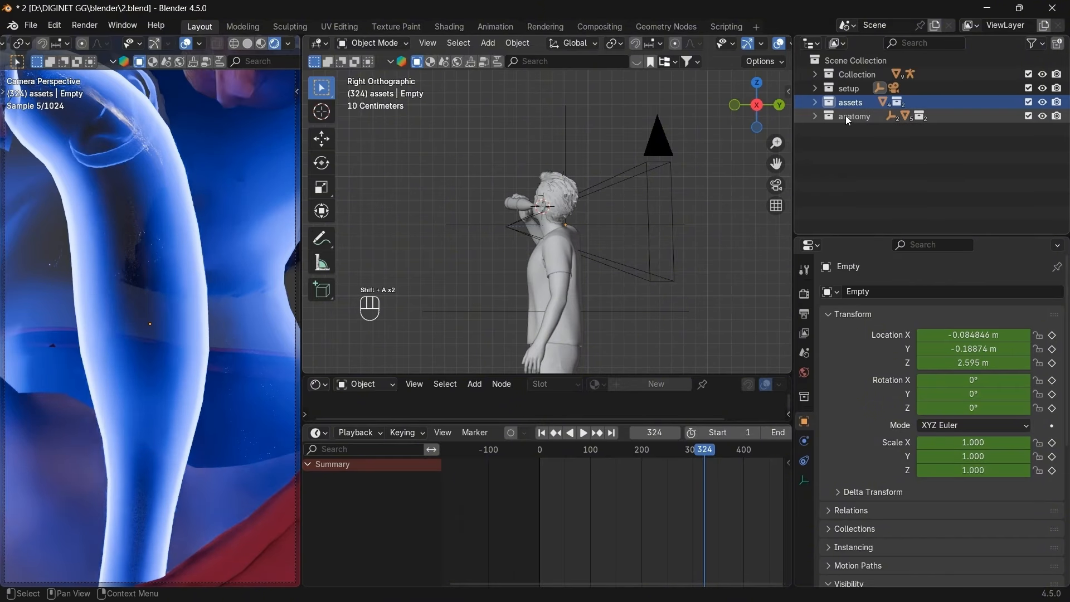
{"action": "left_click", "coordinate": [814, 102]}
{"action": "double_click", "coordinate": [858, 129]}
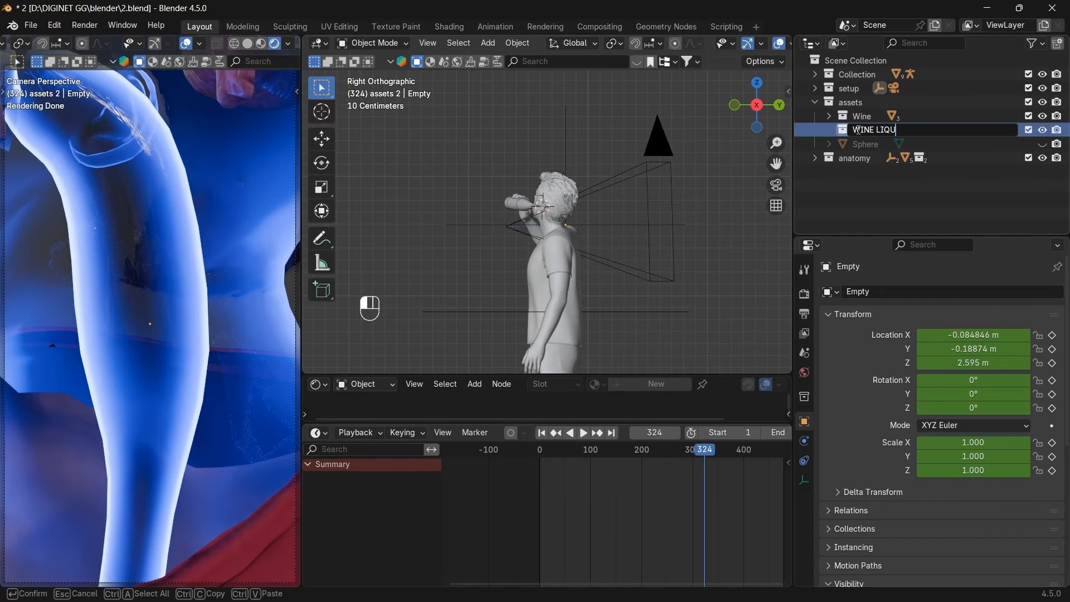
Name the new collection WINE LIQUID.
{"action": "type", "text": "WINE LIQUID"}
{"action": "key", "text": "Return"}
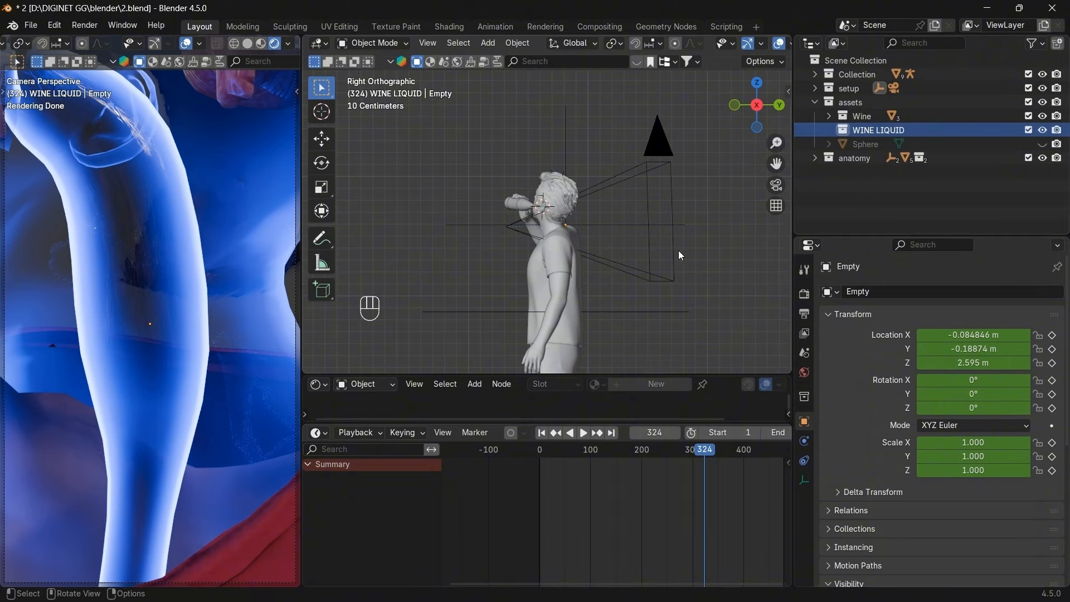
{"action": "scroll", "coordinate": [678, 249], "scroll_direction": "down", "scroll_amount": 3}
{"action": "scroll", "coordinate": [645, 287], "scroll_direction": "down", "scroll_amount": 2}
Snap with Shift+S, jump back to keyframe 220, and frame the view inside the mouth.
{"action": "key", "text": "shift+s"}
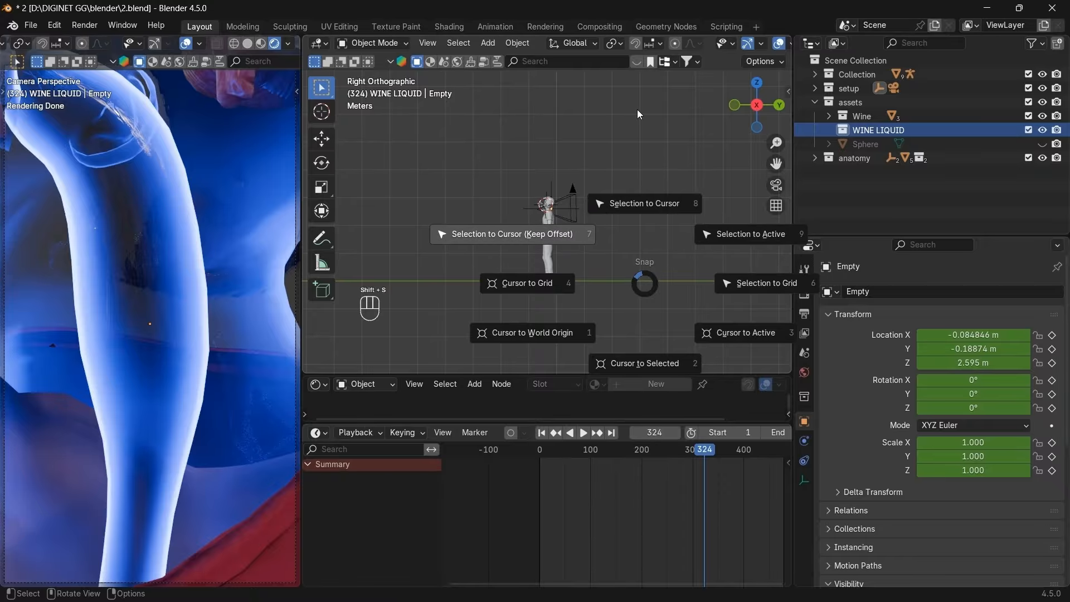
{"action": "left_click", "coordinate": [638, 150]}
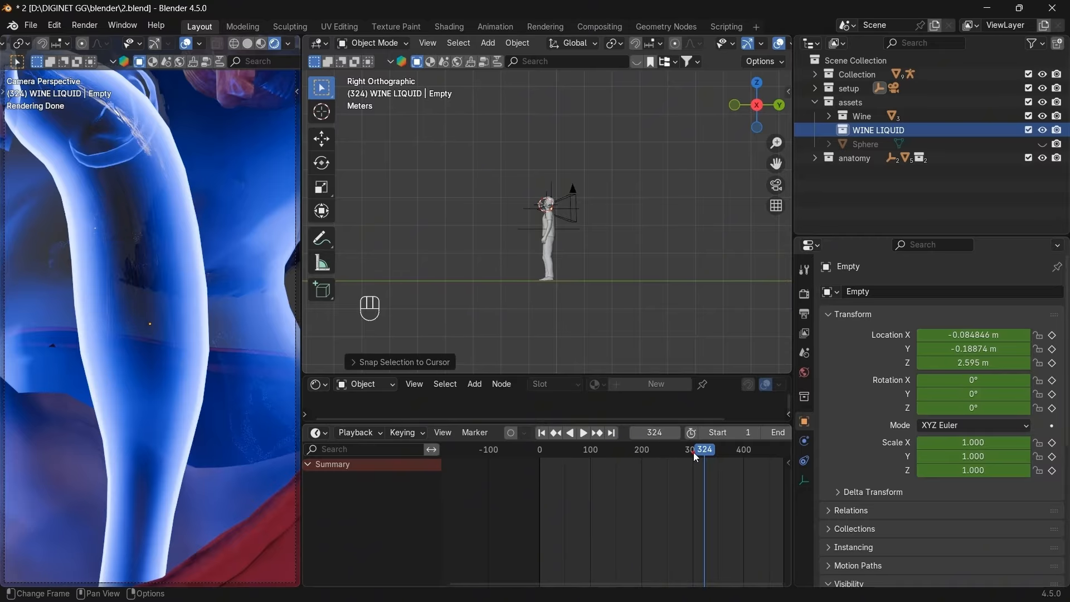
{"action": "left_click_drag", "start_coordinate": [693, 452], "coordinate": [666, 453]}
{"action": "key", "text": "Down"}
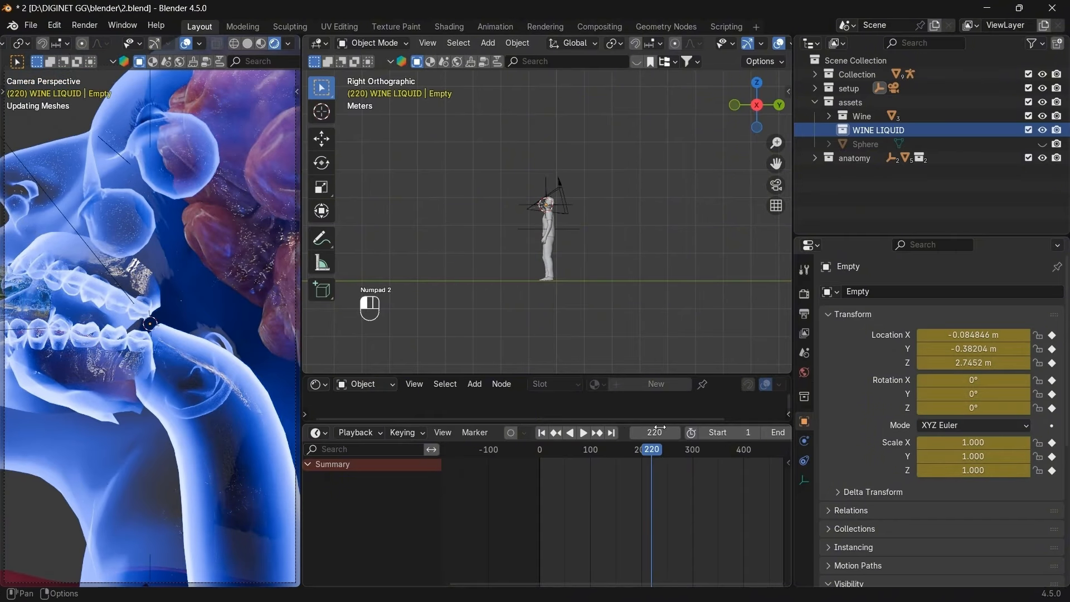
{"action": "scroll", "coordinate": [145, 346], "scroll_direction": "up", "scroll_amount": 1}
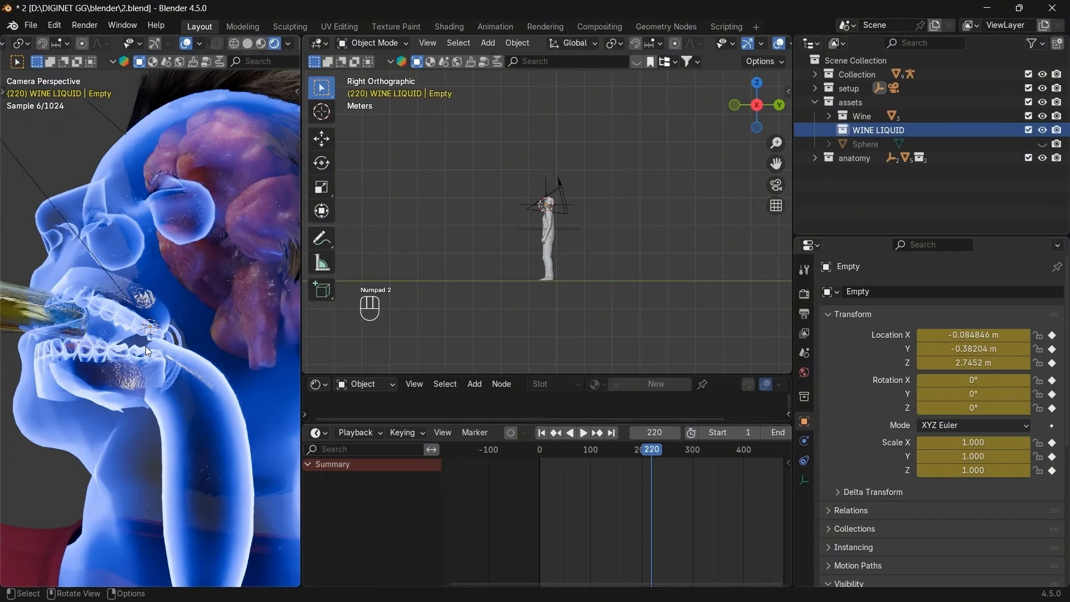
{"action": "middle_click_drag", "start_coordinate": [667, 151], "coordinate": [696, 175]}
{"action": "scroll", "coordinate": [702, 182], "scroll_direction": "up", "scroll_amount": 8}
{"action": "scroll", "coordinate": [701, 184], "scroll_direction": "down", "scroll_amount": 2}
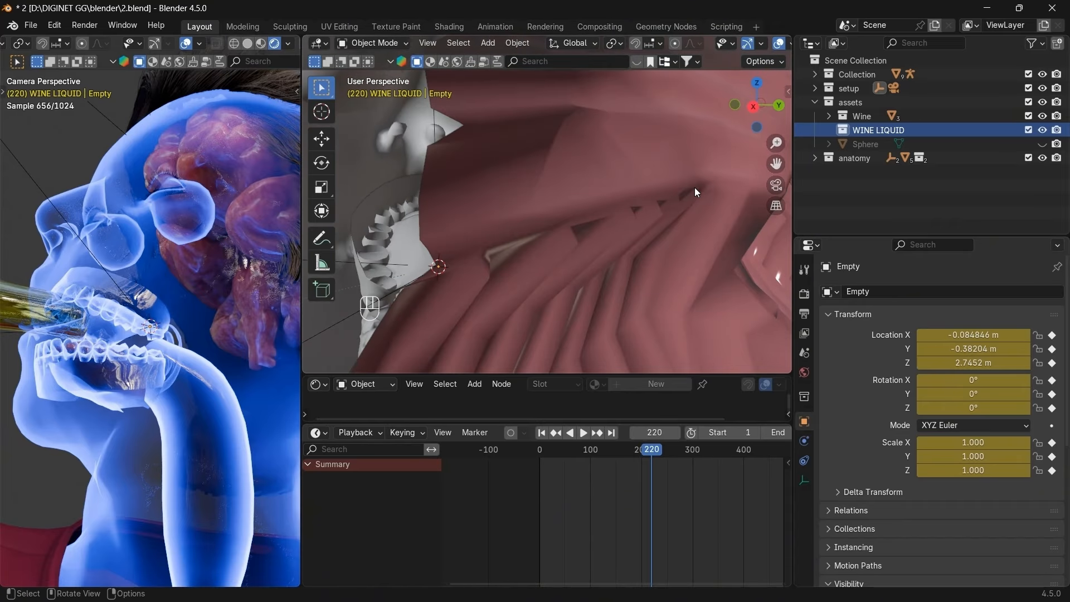
{"action": "scroll", "coordinate": [694, 187], "scroll_direction": "up", "scroll_amount": 2}
{"action": "left_click_drag", "start_coordinate": [770, 164], "coordinate": [875, 92]}
{"action": "key", "text": "shift"}
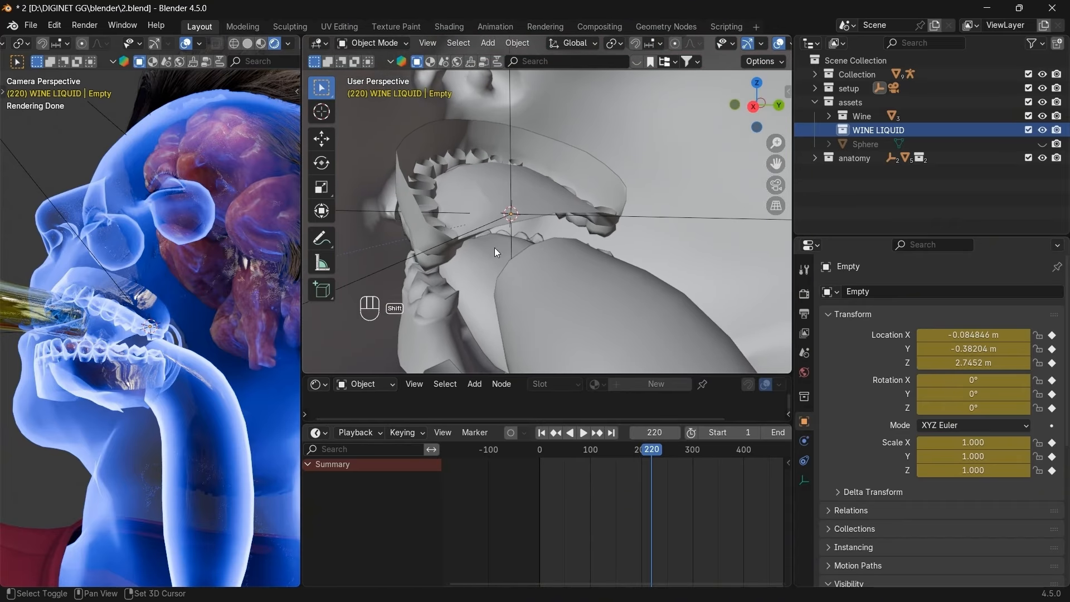
{"action": "left_click_drag", "start_coordinate": [773, 112], "coordinate": [805, 104]}
Add a cube under WINE LIQUID and isolate it in Local View.
{"action": "key", "text": "shift+a"}
{"action": "mouse_move", "coordinate": [590, 69]}
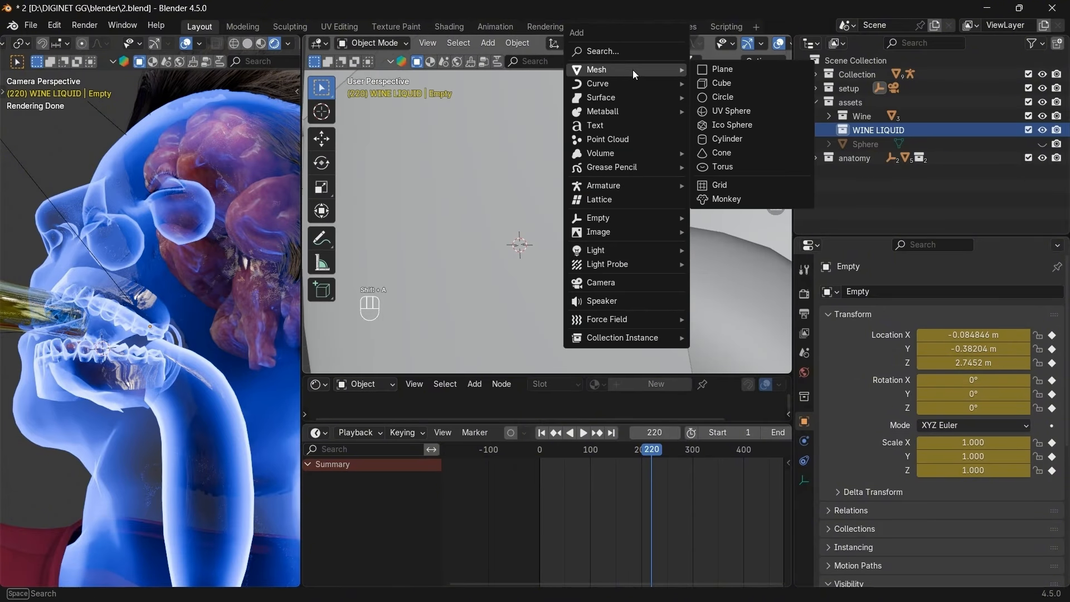
{"action": "left_click", "coordinate": [723, 84]}
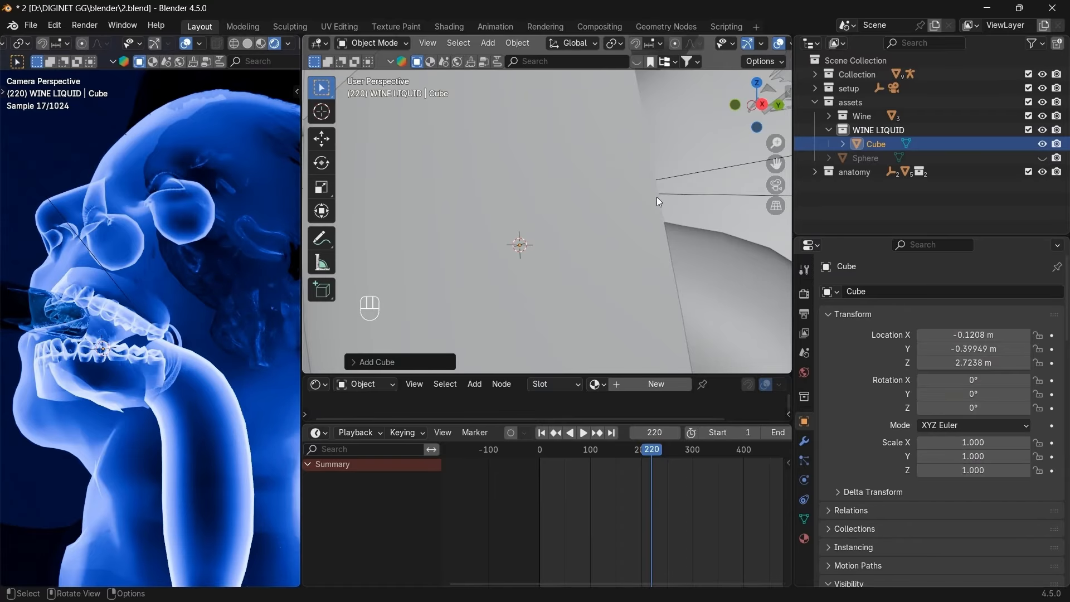
{"action": "key", "text": "KP_Divide"}
Shrink the cube in three passes down to 0.023 scale, viewed top orthographic.
{"action": "key", "text": "s"}
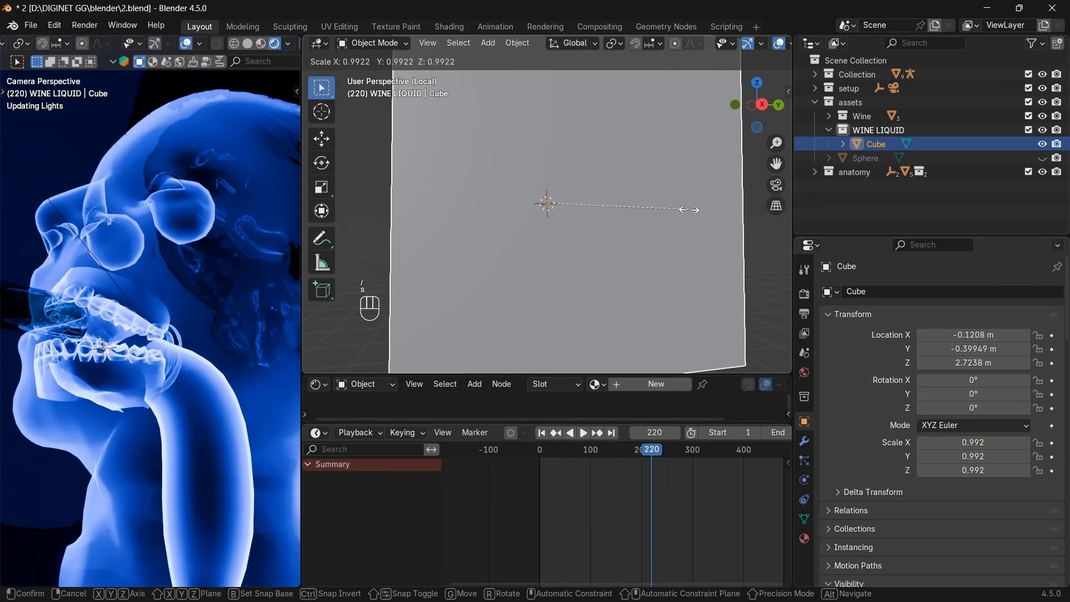
{"action": "left_click", "coordinate": [617, 207]}
{"action": "key", "text": "s"}
{"action": "left_click", "coordinate": [573, 208]}
{"action": "key", "text": "s"}
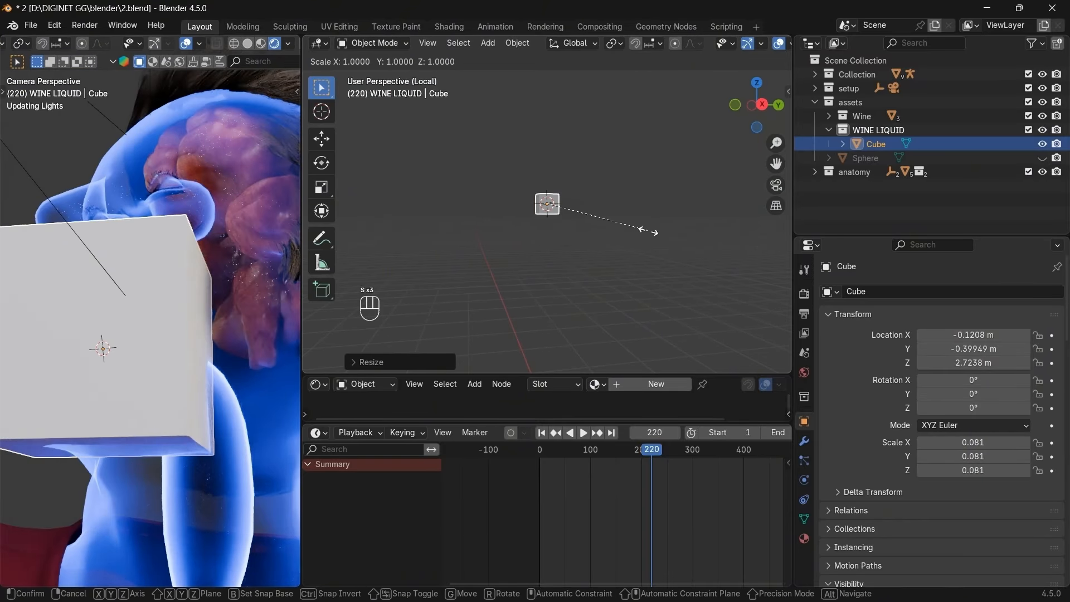
{"action": "left_click", "coordinate": [563, 219]}
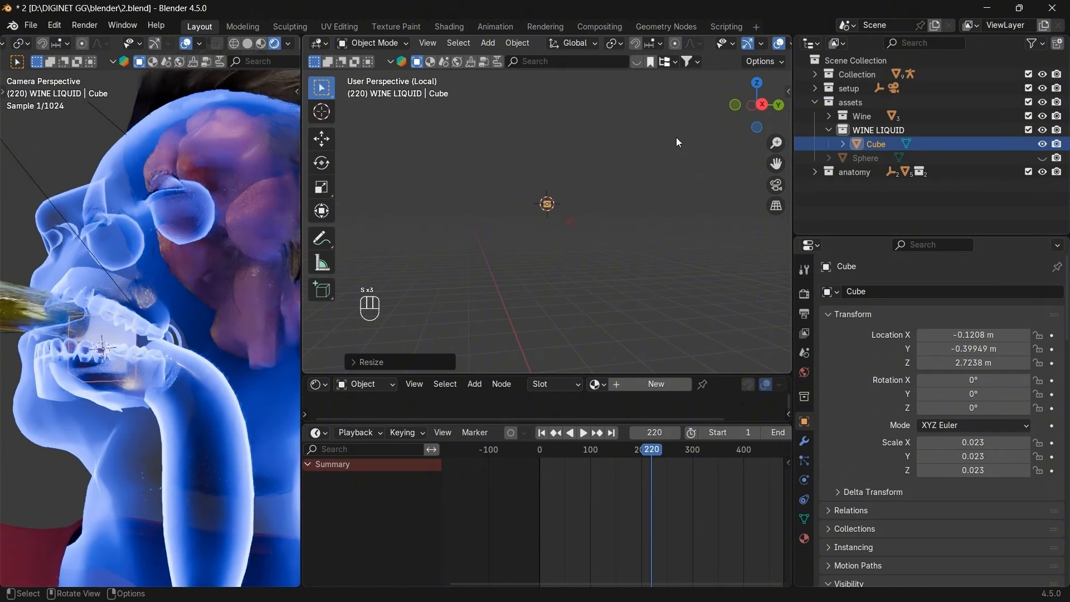
{"action": "left_click", "coordinate": [756, 84]}
{"action": "scroll", "coordinate": [626, 218], "scroll_direction": "up", "scroll_amount": 8}
Scale the cube to 0.019, nudge it slightly lower-right, and enter Edit Mode.
{"action": "key", "text": "s"}
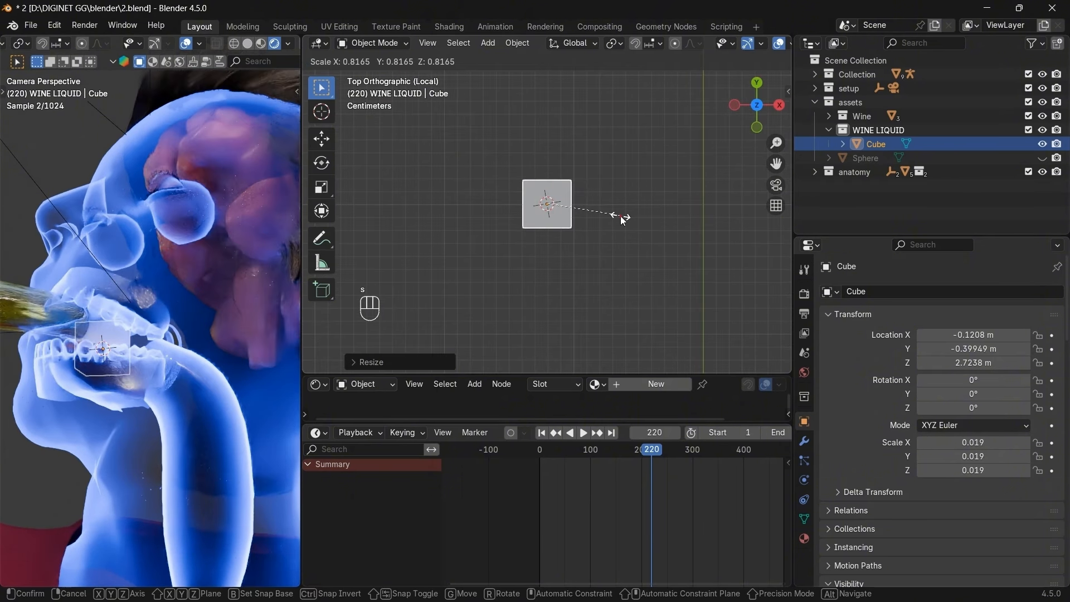
{"action": "left_click", "coordinate": [621, 217]}
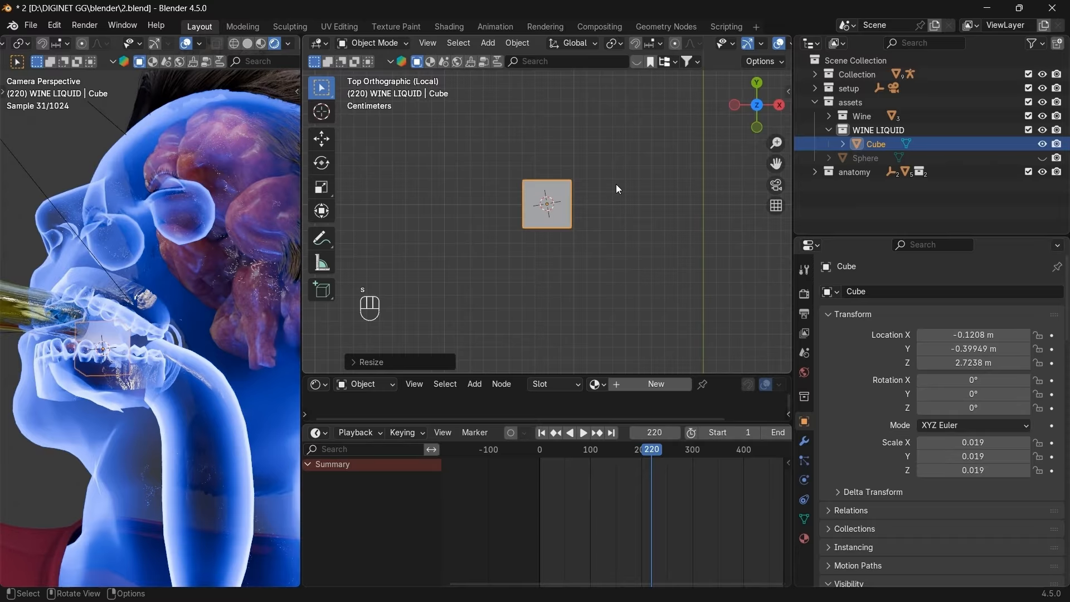
{"action": "left_click", "coordinate": [755, 86]}
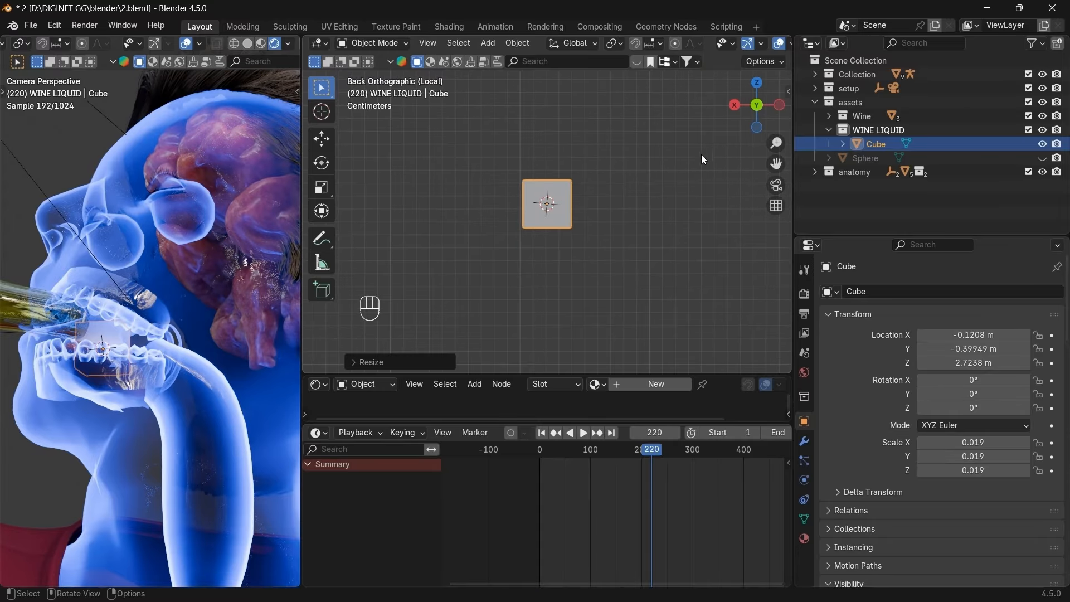
{"action": "left_click", "coordinate": [758, 94]}
{"action": "key", "text": "g"}
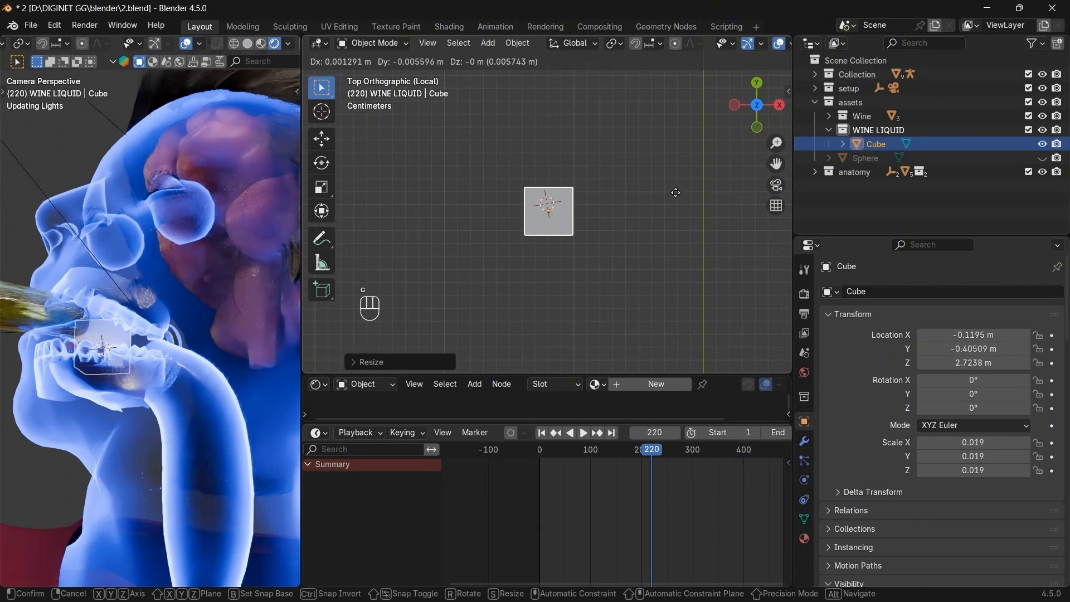
{"action": "left_click", "coordinate": [678, 196]}
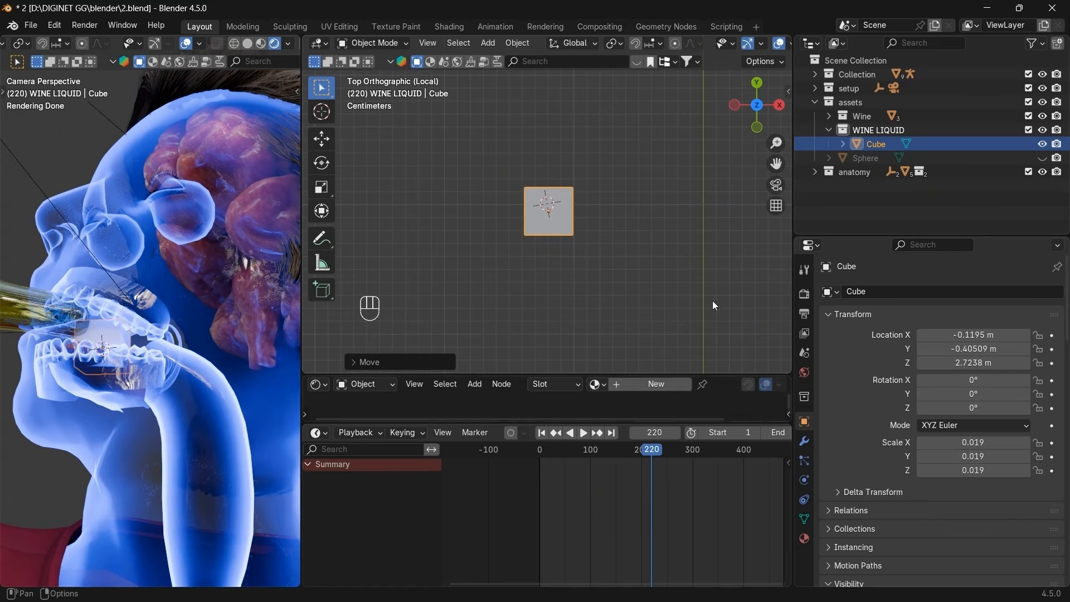
{"action": "key", "text": "Tab"}
Add a Subdivision Surface modifier to the cube and apply it in Object Mode.
{"action": "left_click", "coordinate": [804, 441]}
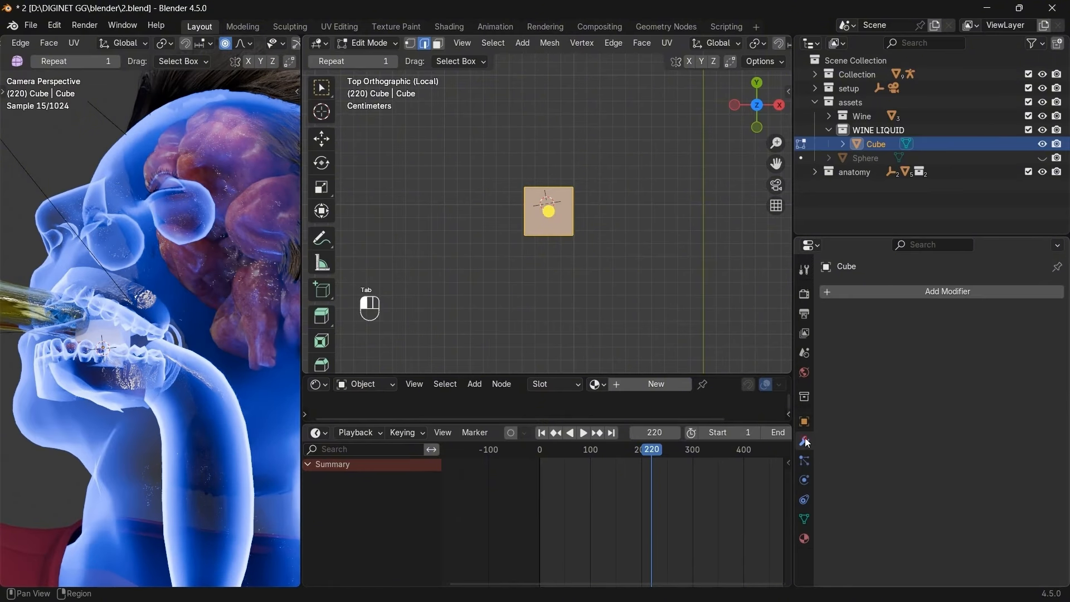
{"action": "left_click", "coordinate": [901, 291]}
{"action": "type", "text": "s"}
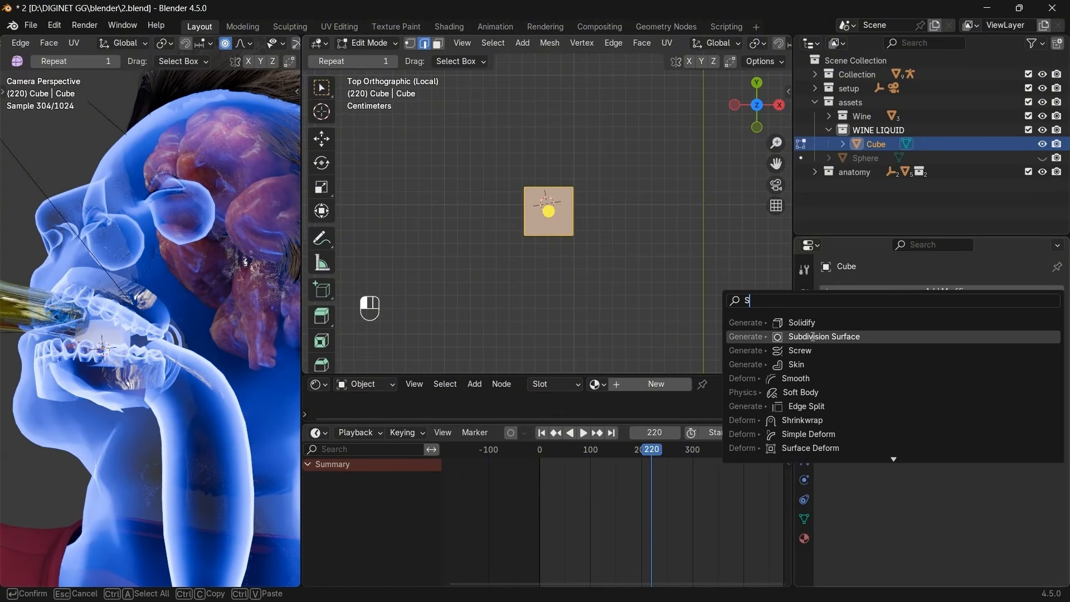
{"action": "left_click", "coordinate": [812, 336]}
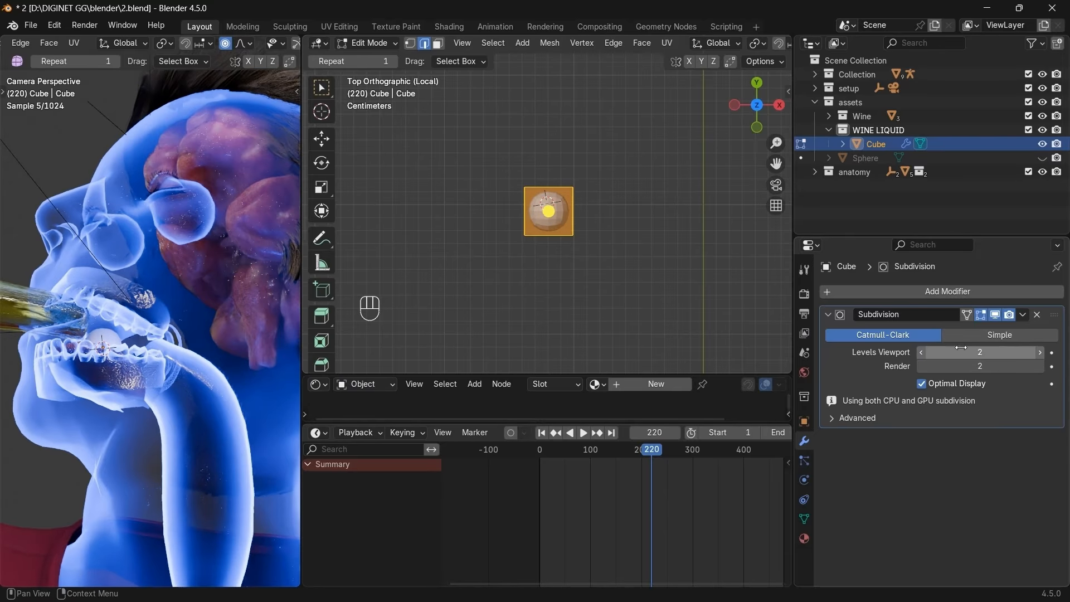
{"action": "left_click", "coordinate": [1023, 314]}
{"action": "key", "text": "Tab"}
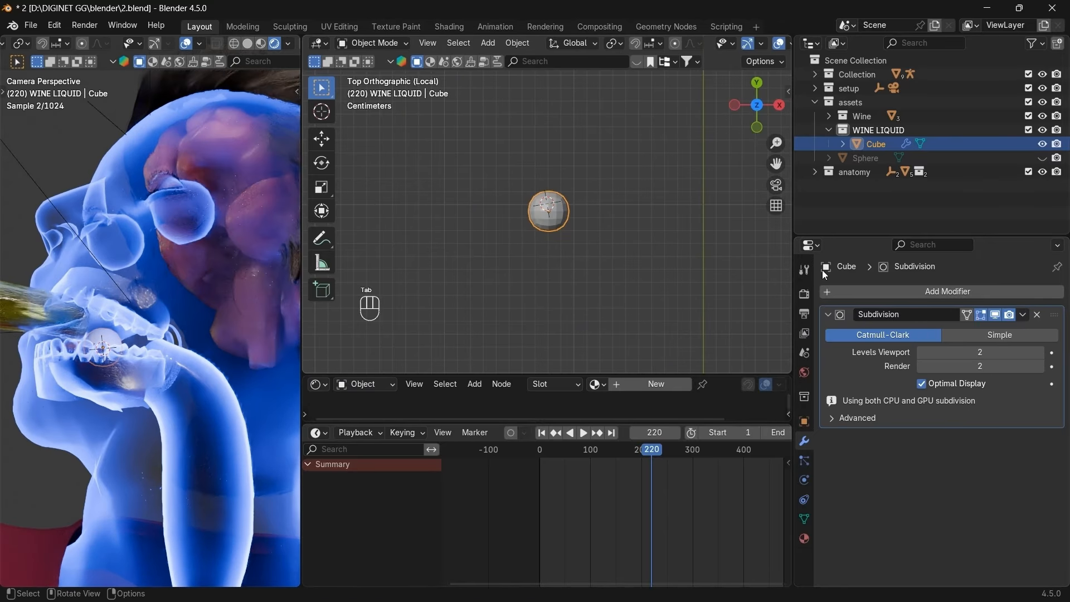
{"action": "left_click", "coordinate": [1023, 314]}
{"action": "left_click", "coordinate": [1003, 328]}
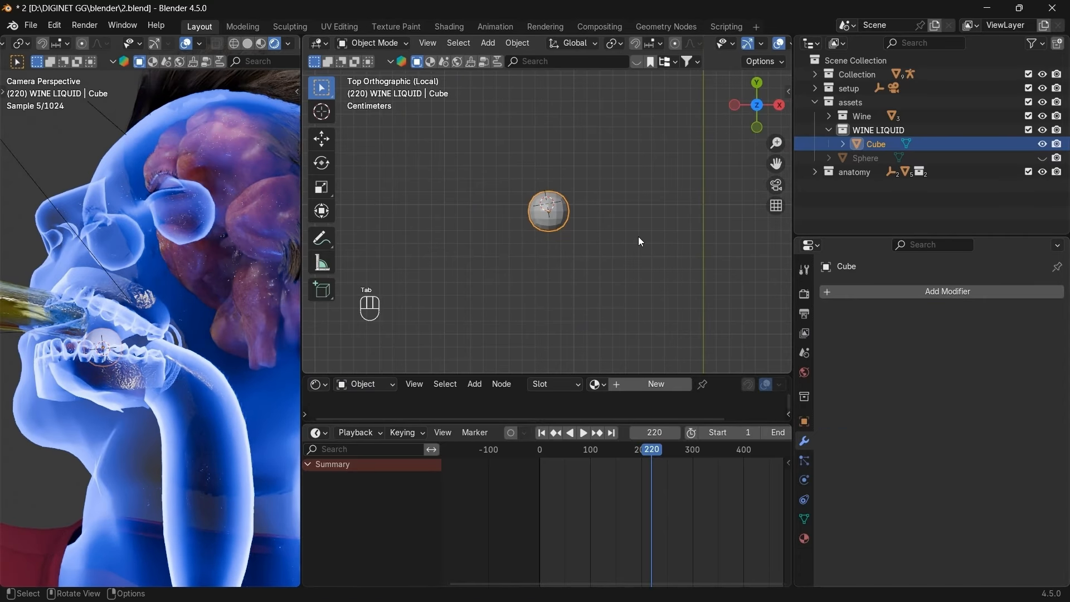
Stretch the rounded cube to 1.8122 along X into an oval.
{"action": "key", "text": "s"}
{"action": "key", "text": "x"}
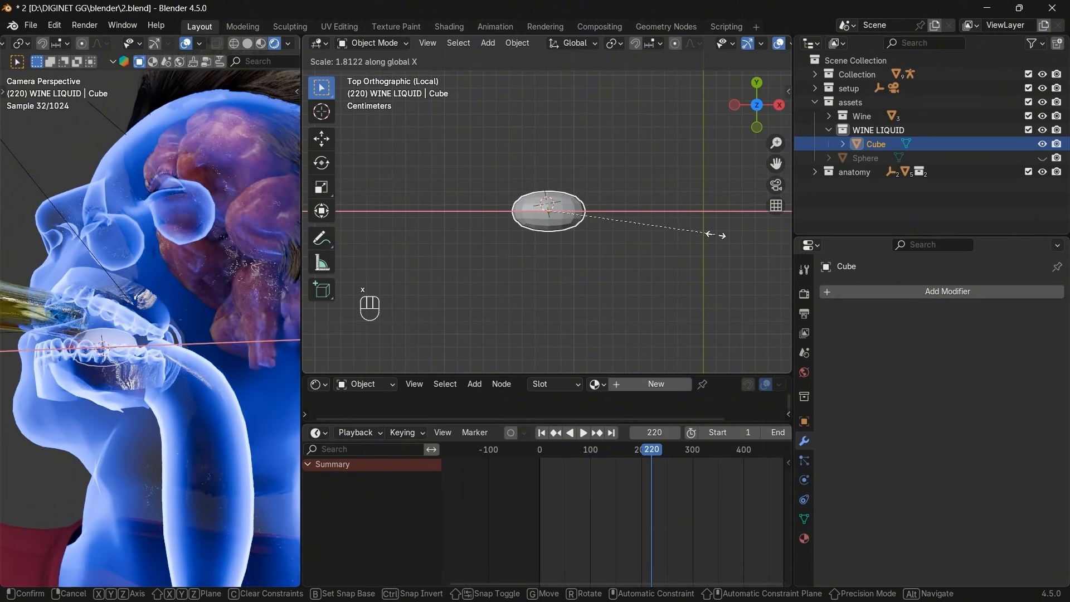
{"action": "left_click", "coordinate": [715, 234]}
{"action": "scroll", "coordinate": [629, 231], "scroll_direction": "up", "scroll_amount": 1}
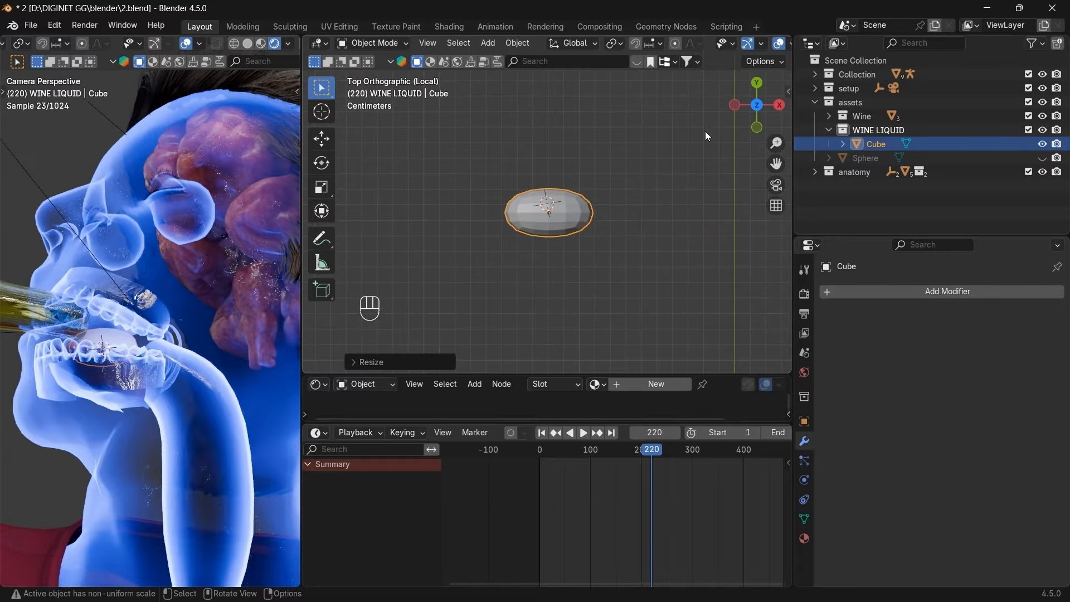
Subdivide the blob's mesh and randomize its vertices into a lumpy shape.
{"action": "key", "text": "space"}
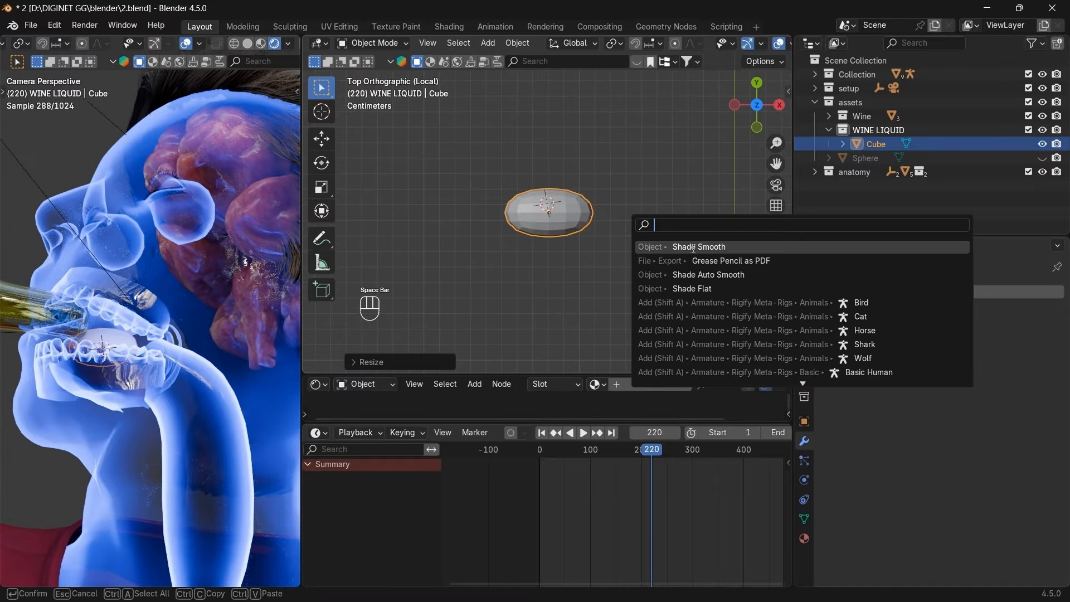
{"action": "left_click", "coordinate": [571, 211]}
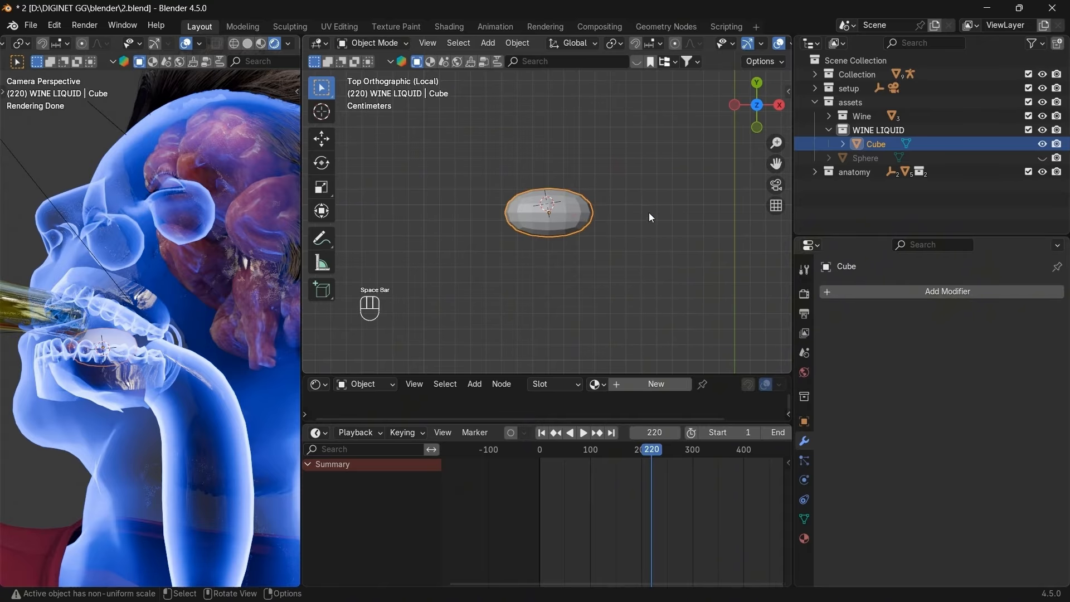
{"action": "key", "text": "Tab"}
{"action": "key", "text": "space"}
{"action": "type", "text": "s"}
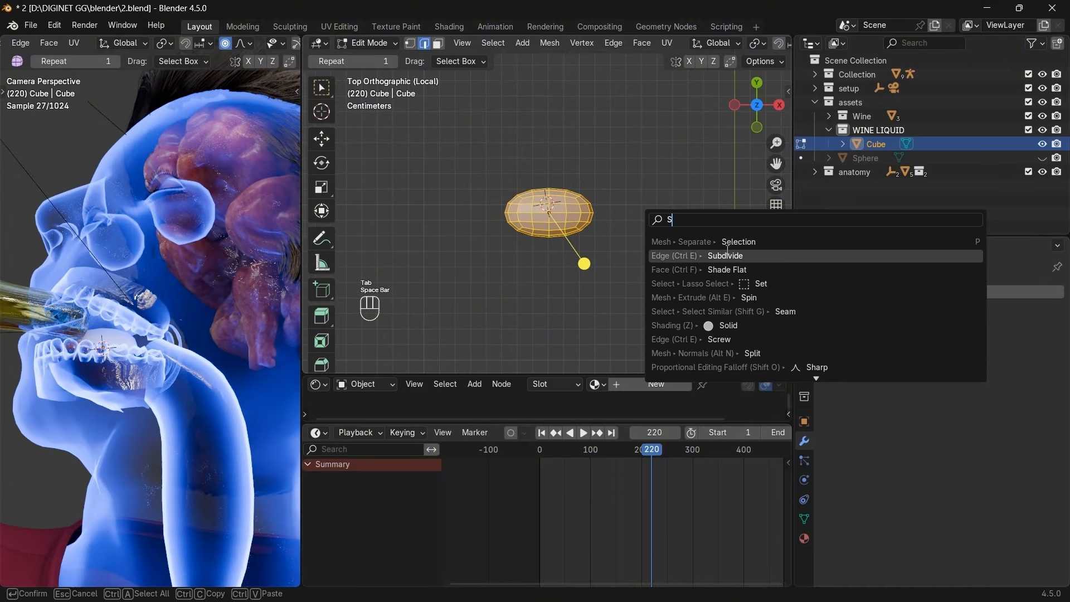
{"action": "left_click", "coordinate": [735, 256]}
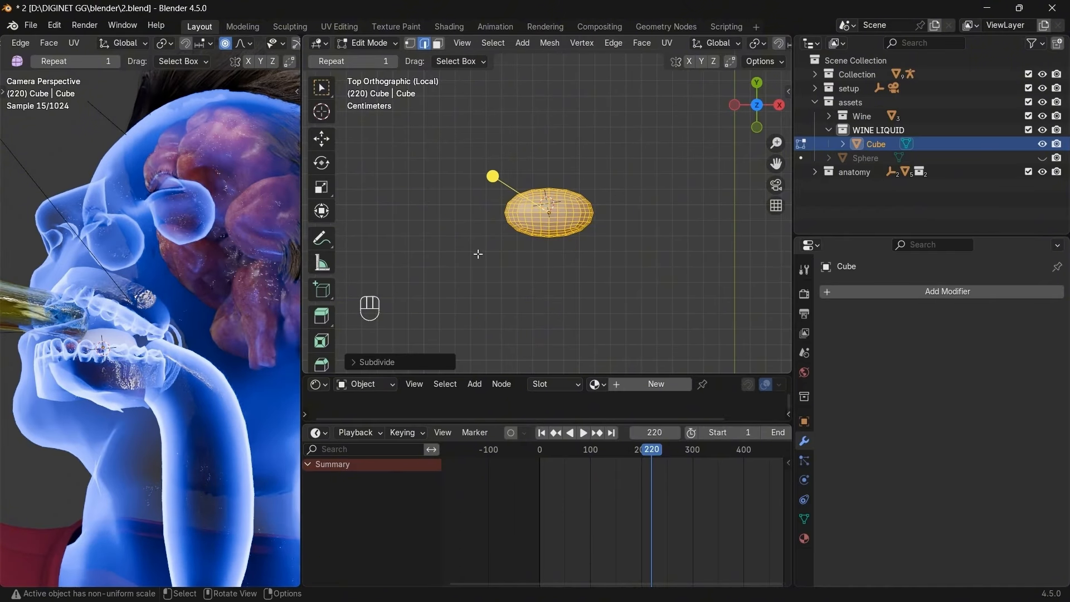
{"action": "scroll", "coordinate": [329, 334], "scroll_direction": "down", "scroll_amount": 5}
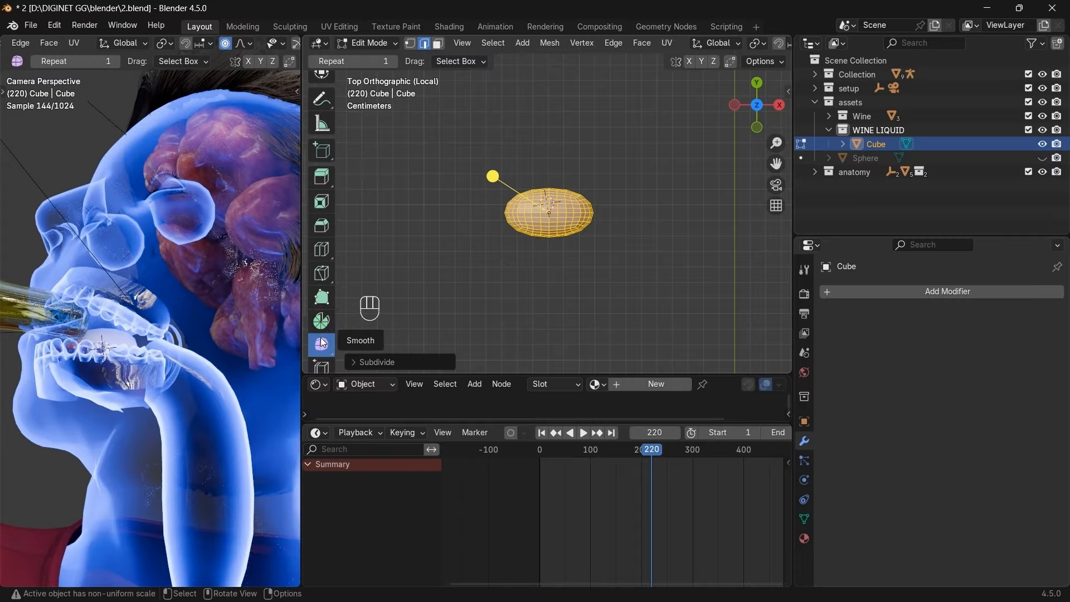
{"action": "left_click_drag", "start_coordinate": [322, 345], "coordinate": [368, 371]}
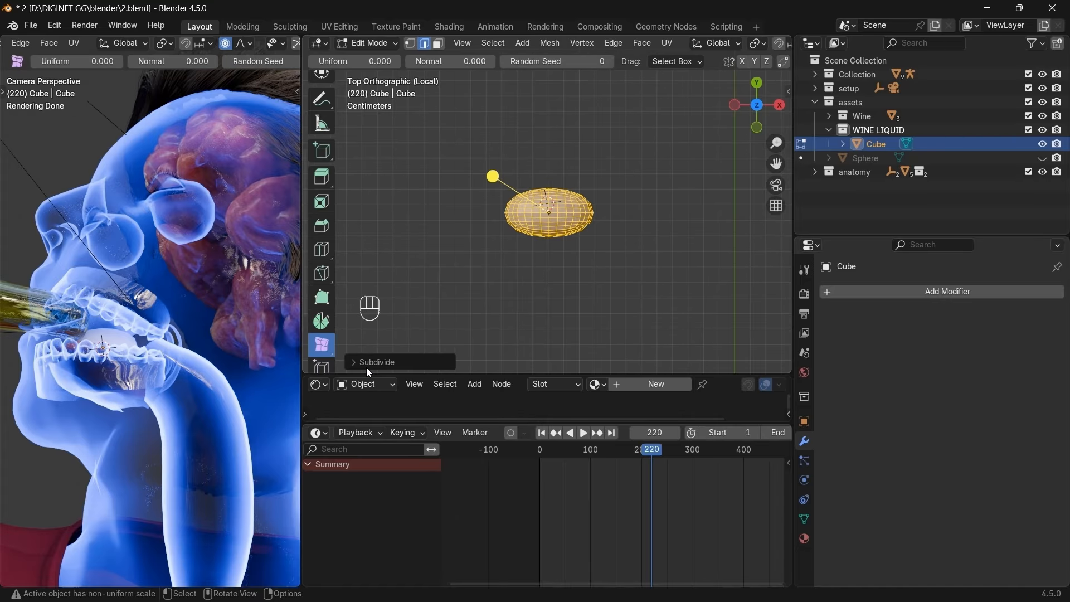
{"action": "left_click_drag", "start_coordinate": [489, 177], "coordinate": [490, 177]}
Add a level-1 Subdivision Surface modifier and smooth-shade the blob.
{"action": "left_click", "coordinate": [881, 284]}
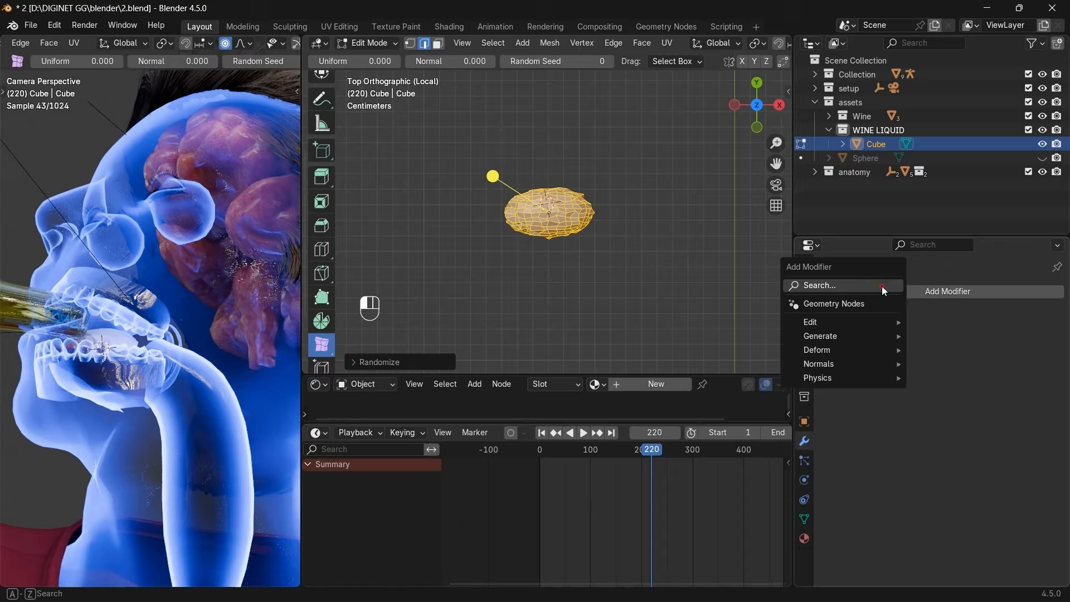
{"action": "left_click", "coordinate": [825, 283]}
{"action": "left_click", "coordinate": [840, 310]}
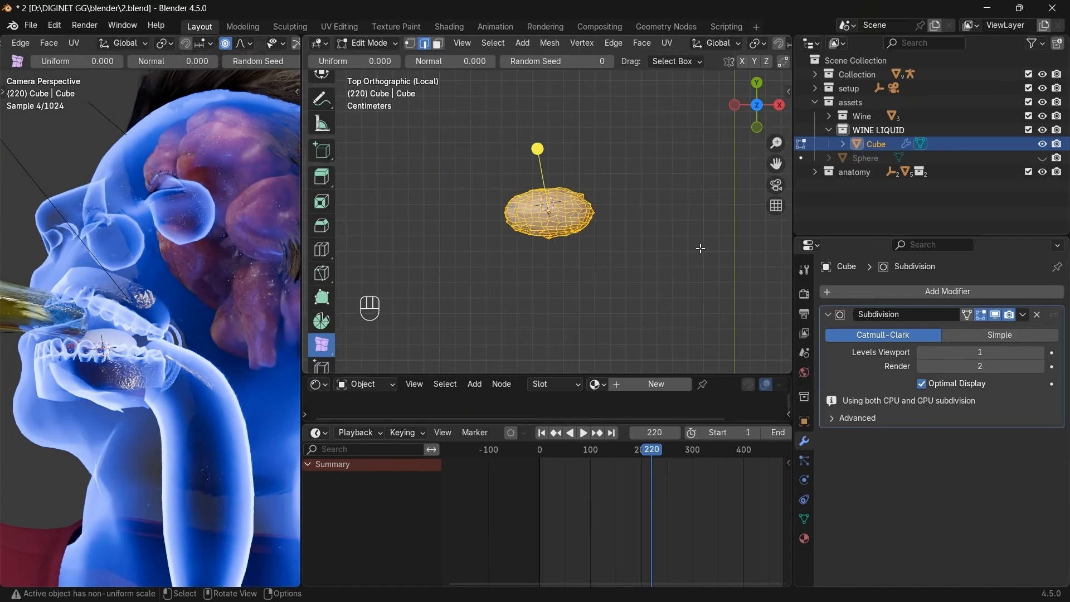
{"action": "key", "text": "Tab"}
{"action": "scroll", "coordinate": [597, 236], "scroll_direction": "up", "scroll_amount": 4}
{"action": "left_click", "coordinate": [578, 198]}
{"action": "key", "text": "space"}
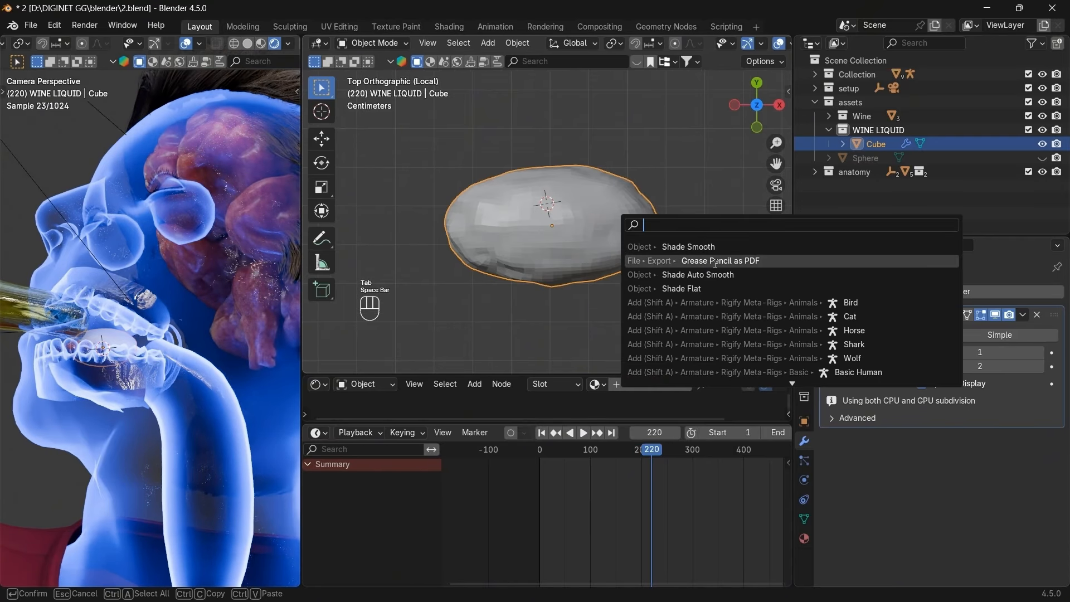
{"action": "left_click", "coordinate": [724, 247]}
{"action": "left_click_drag", "start_coordinate": [753, 123], "coordinate": [713, 143]}
{"action": "key", "text": "Tab"}
Flatten the blob vertically and shift it slightly along Z.
{"action": "key", "text": "a"}
{"action": "key", "text": "Tab"}
{"action": "key", "text": "1"}
{"action": "key", "text": "s"}
{"action": "key", "text": "g"}
{"action": "key", "text": "z"}
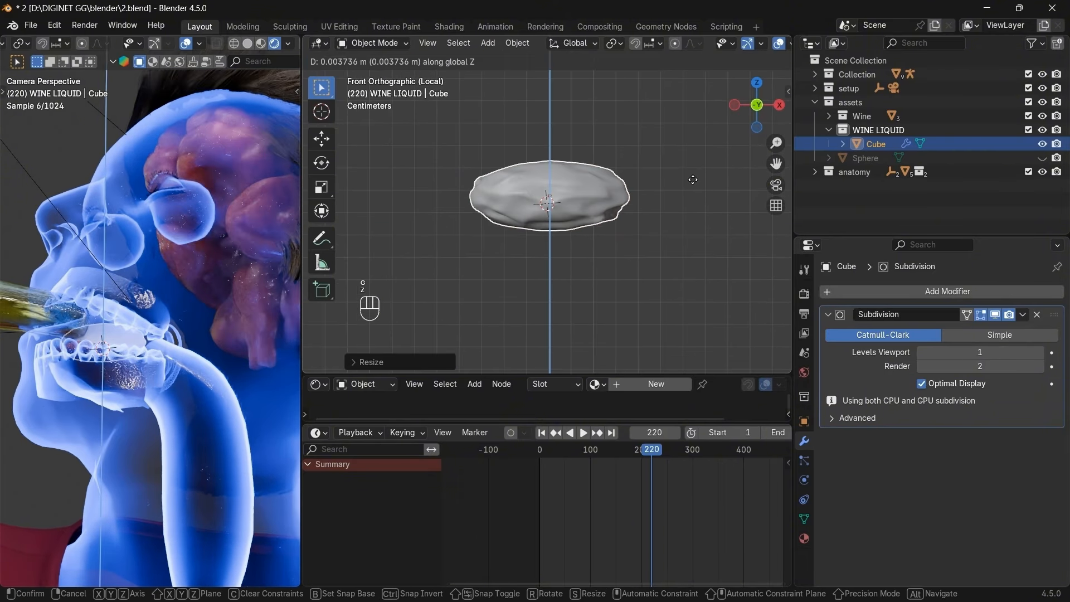
{"action": "left_click", "coordinate": [693, 179]}
Exit Local View, rotate the blob about 40 degrees, lift it and resize it.
{"action": "key", "text": "KP_Divide"}
{"action": "key", "text": "7"}
{"action": "key", "text": "r"}
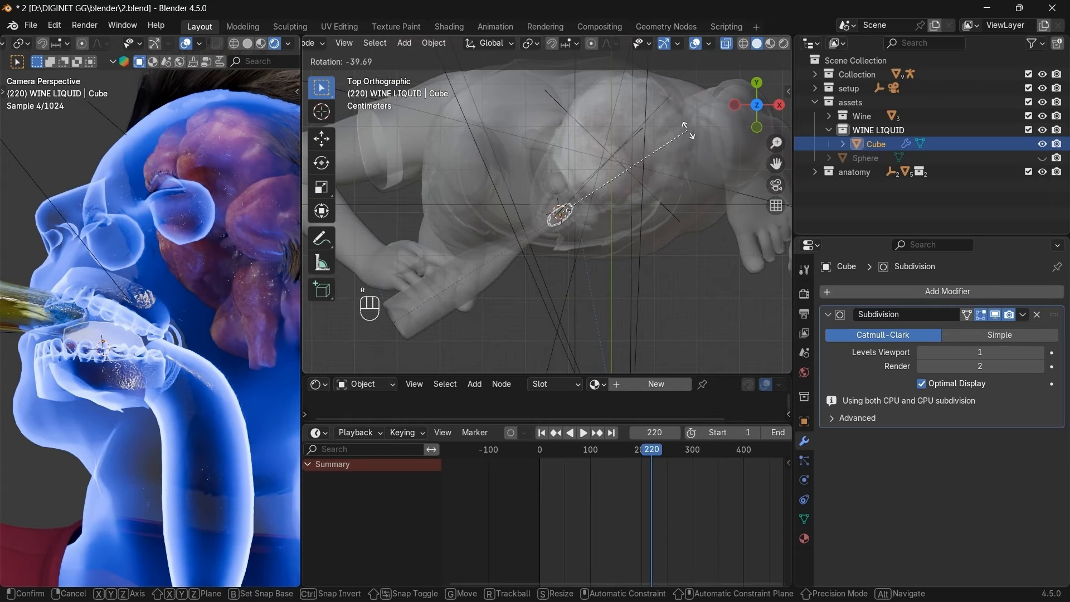
{"action": "left_click", "coordinate": [688, 131]}
{"action": "key", "text": "1"}
{"action": "key", "text": "g"}
{"action": "key", "text": "z"}
{"action": "left_click", "coordinate": [745, 158]}
{"action": "key", "text": "s"}
{"action": "left_click", "coordinate": [778, 143]}
Narrow the blob along its local X, settle it in the mouth, and enlarge the shader editor.
{"action": "scroll", "coordinate": [686, 223], "scroll_direction": "up", "scroll_amount": 4}
{"action": "key", "text": "7"}
{"action": "key", "text": "s"}
{"action": "key", "text": "x"}
{"action": "key", "text": "x"}
{"action": "left_click", "coordinate": [678, 240]}
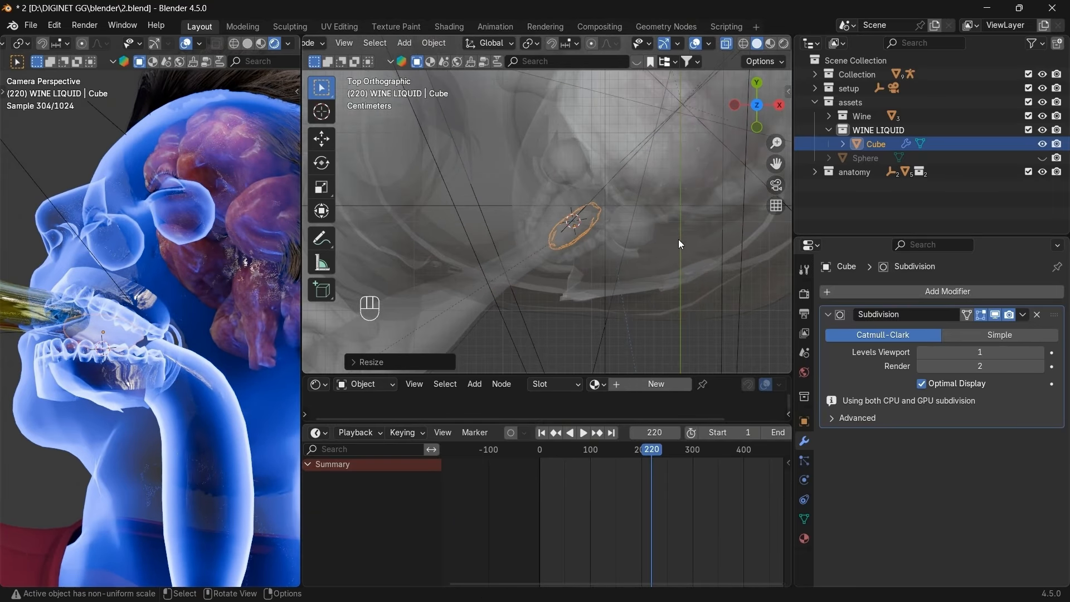
{"action": "key", "text": "g"}
{"action": "left_click", "coordinate": [693, 192]}
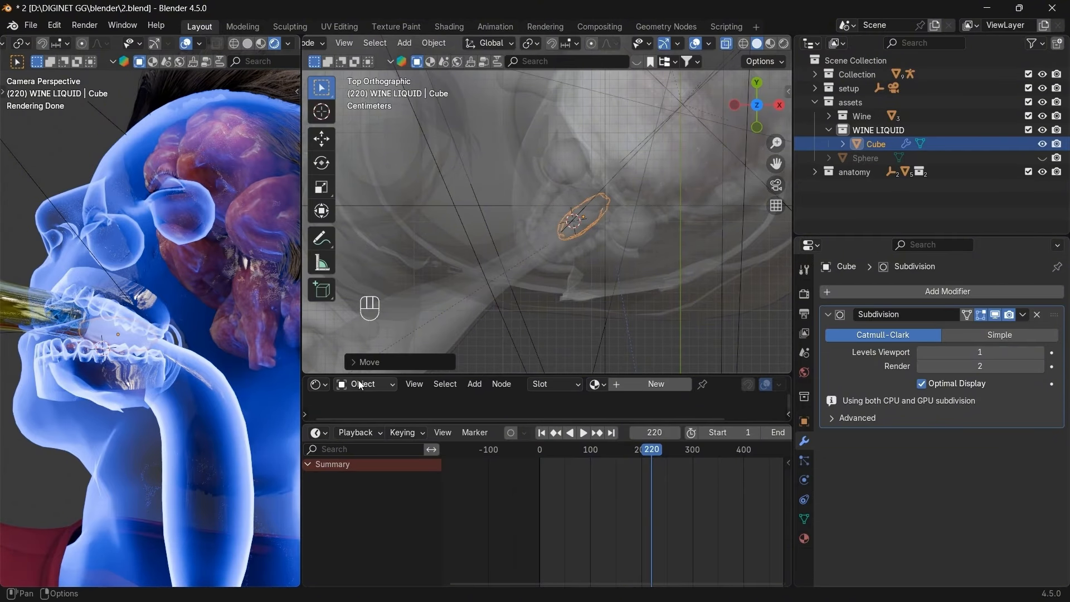
{"action": "left_click_drag", "start_coordinate": [361, 376], "coordinate": [363, 300]}
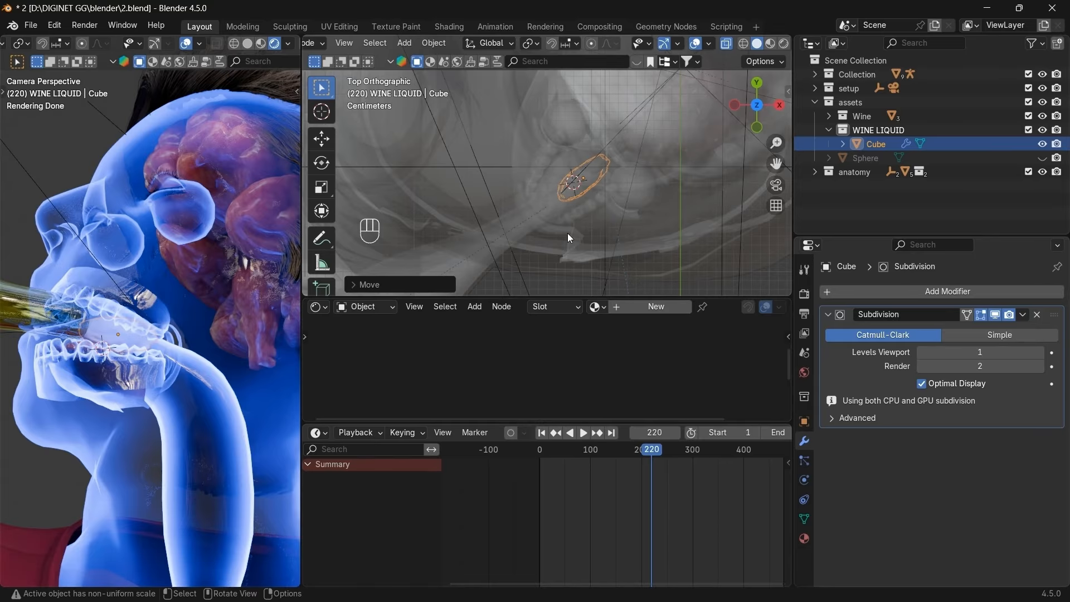
Create a new material named WINE LIQUID, then switch to the VLC reference clip.
{"action": "left_click", "coordinate": [656, 306]}
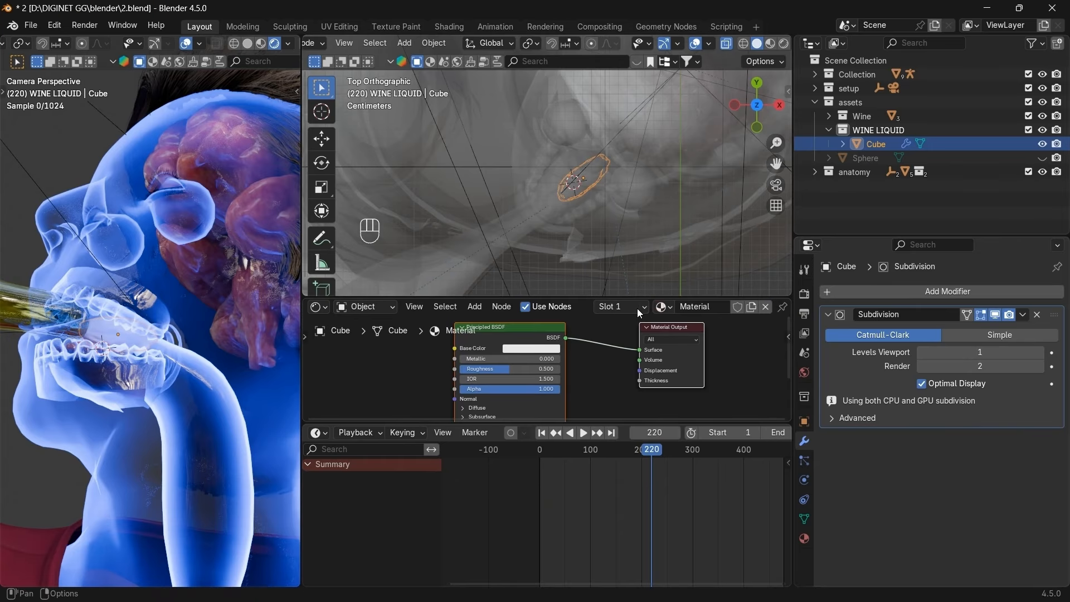
{"action": "double_click", "coordinate": [707, 307]}
{"action": "type", "text": "W"}
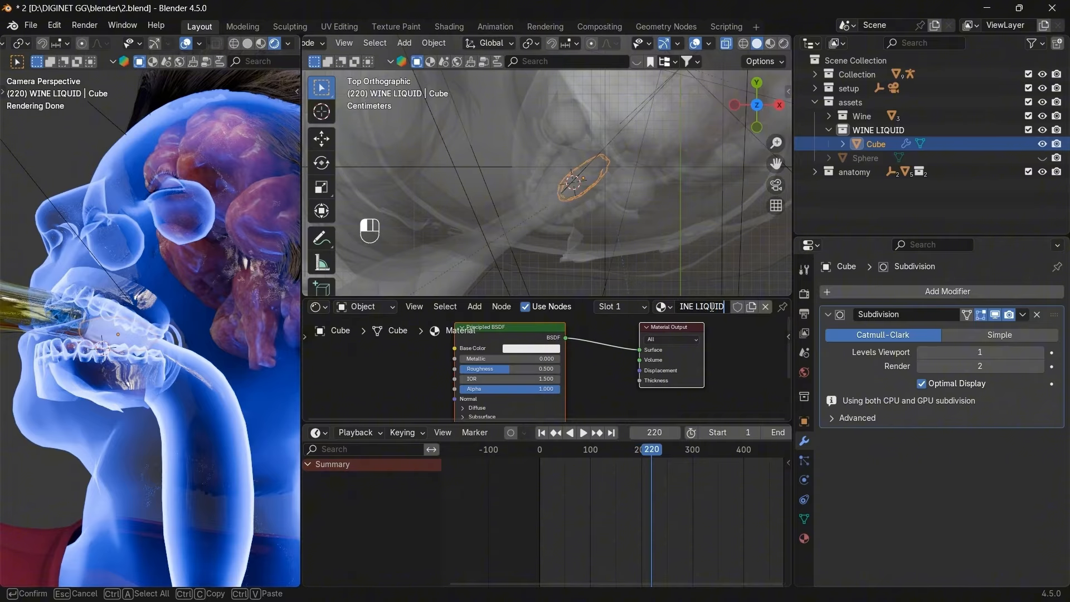
{"action": "key", "text": "Return"}
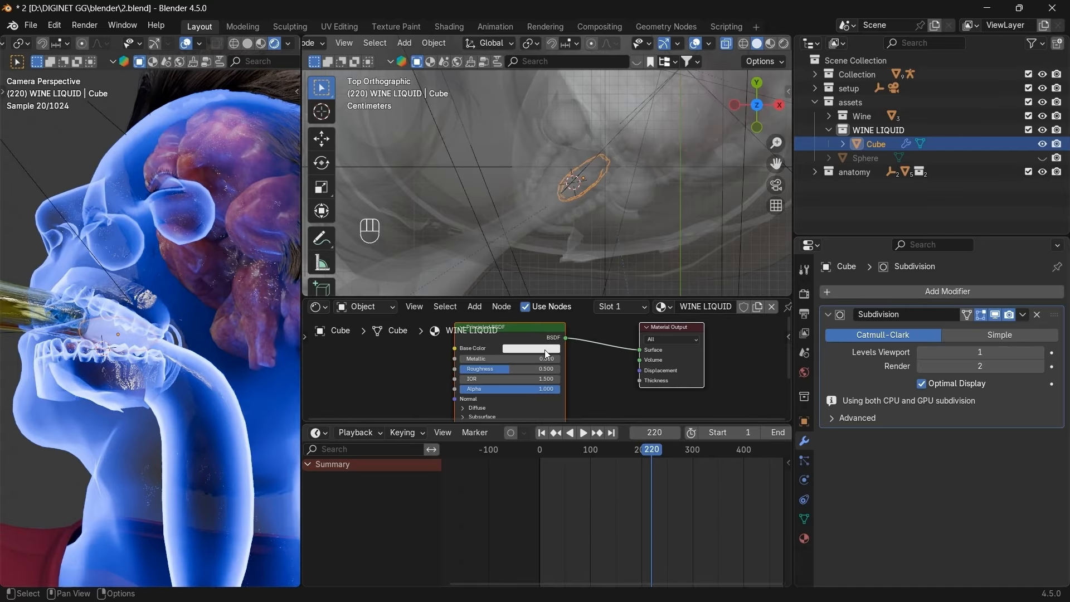
{"action": "key", "text": "alt+Tab"}
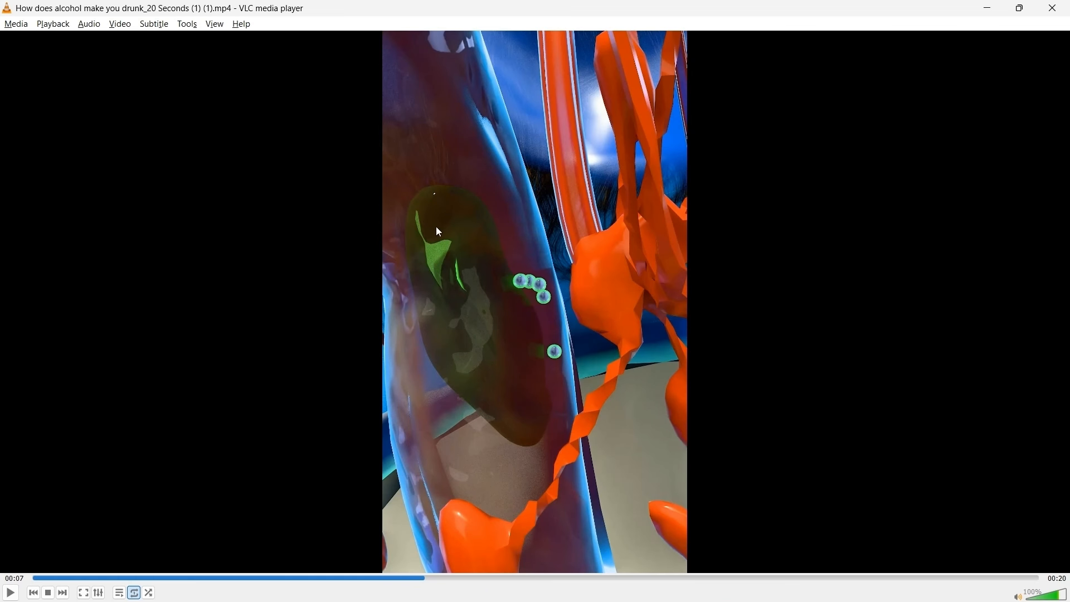
Give the WINE LIQUID material a green base colour and roughness 0.155.
{"action": "key", "text": "alt+Tab"}
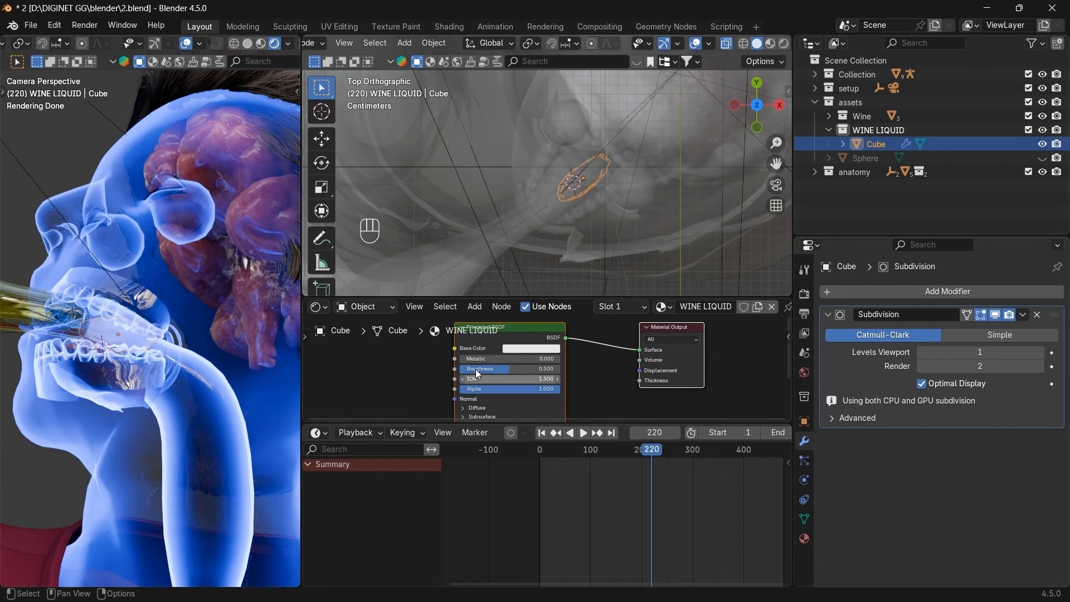
{"action": "left_click", "coordinate": [530, 349]}
{"action": "left_click_drag", "start_coordinate": [536, 235], "coordinate": [510, 217]}
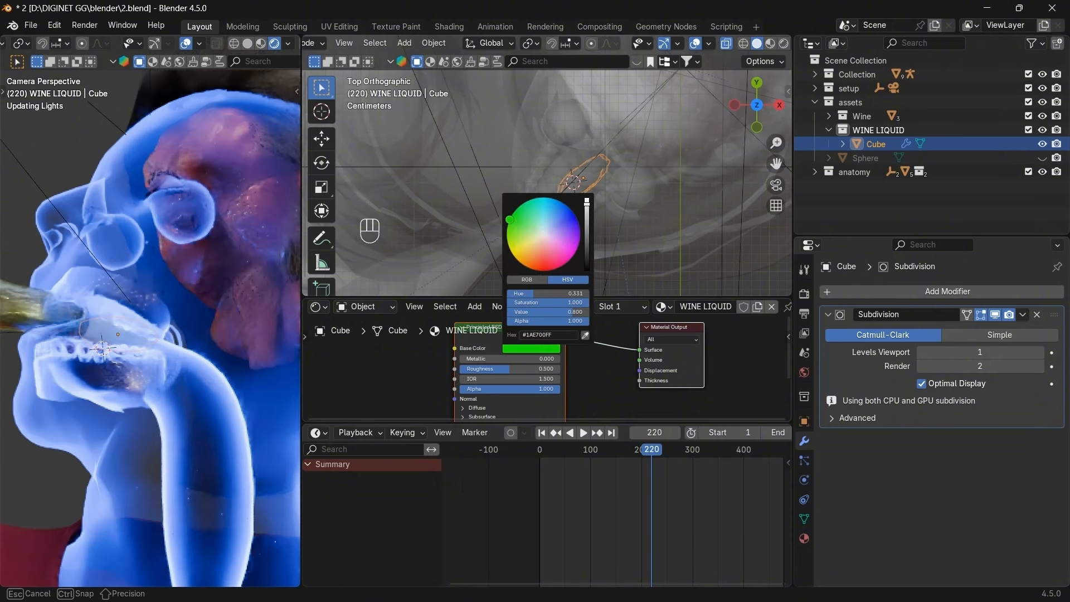
{"action": "middle_click_drag", "start_coordinate": [579, 384], "coordinate": [584, 364]}
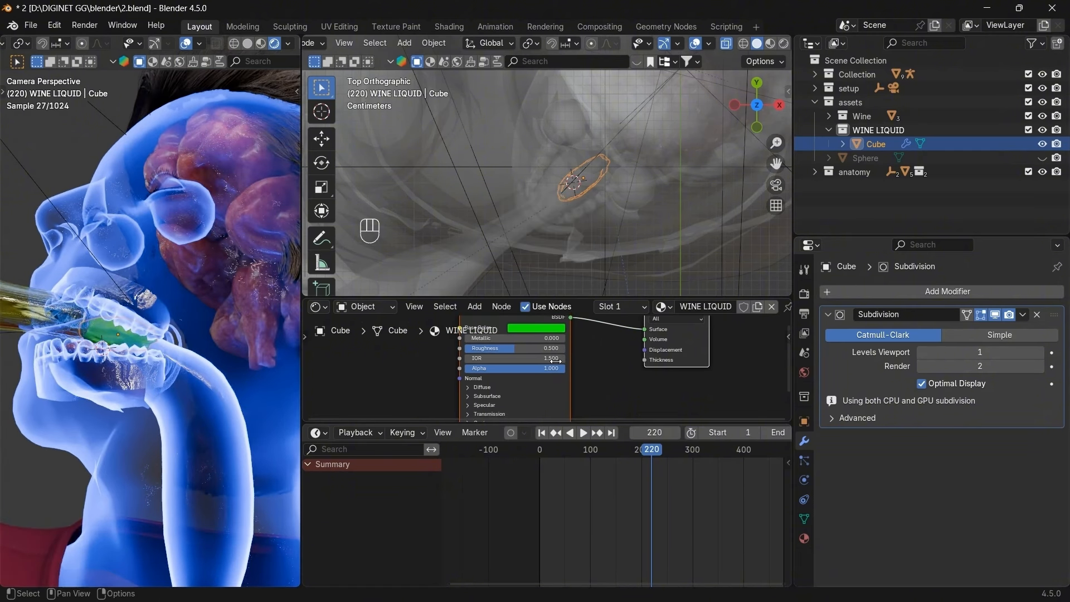
{"action": "left_click_drag", "start_coordinate": [540, 348], "coordinate": [506, 347]}
Lower the material's Alpha to 0.782 and set IOR to 1.34.
{"action": "middle_click_drag", "start_coordinate": [567, 378], "coordinate": [627, 304]}
{"action": "left_click", "coordinate": [470, 387]}
{"action": "middle_click_drag", "start_coordinate": [523, 339], "coordinate": [502, 405]}
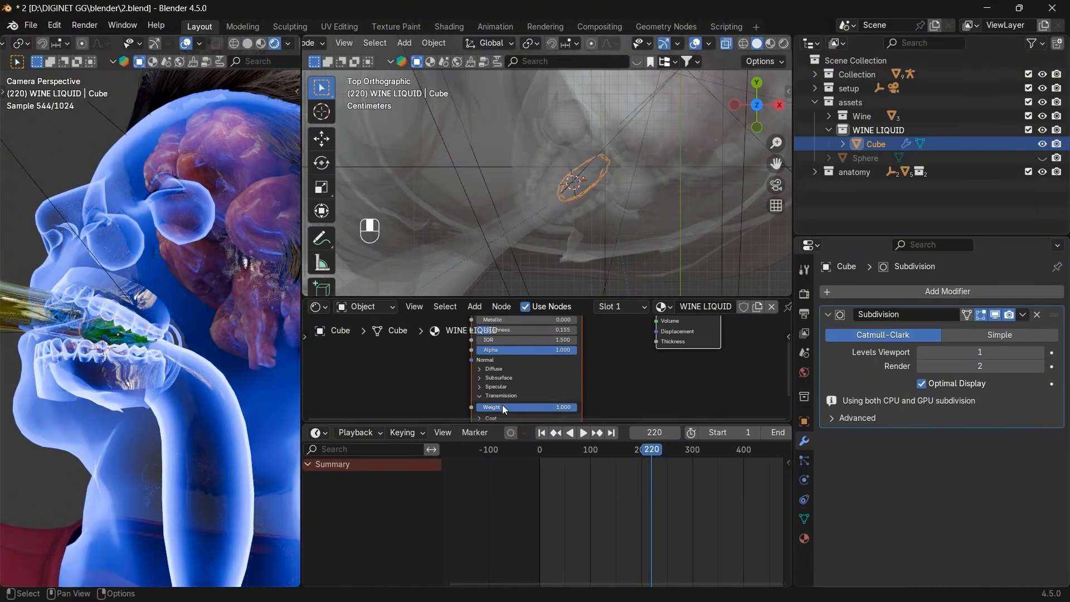
{"action": "left_click_drag", "start_coordinate": [574, 350], "coordinate": [555, 350]}
{"action": "middle_click_drag", "start_coordinate": [612, 350], "coordinate": [615, 370]}
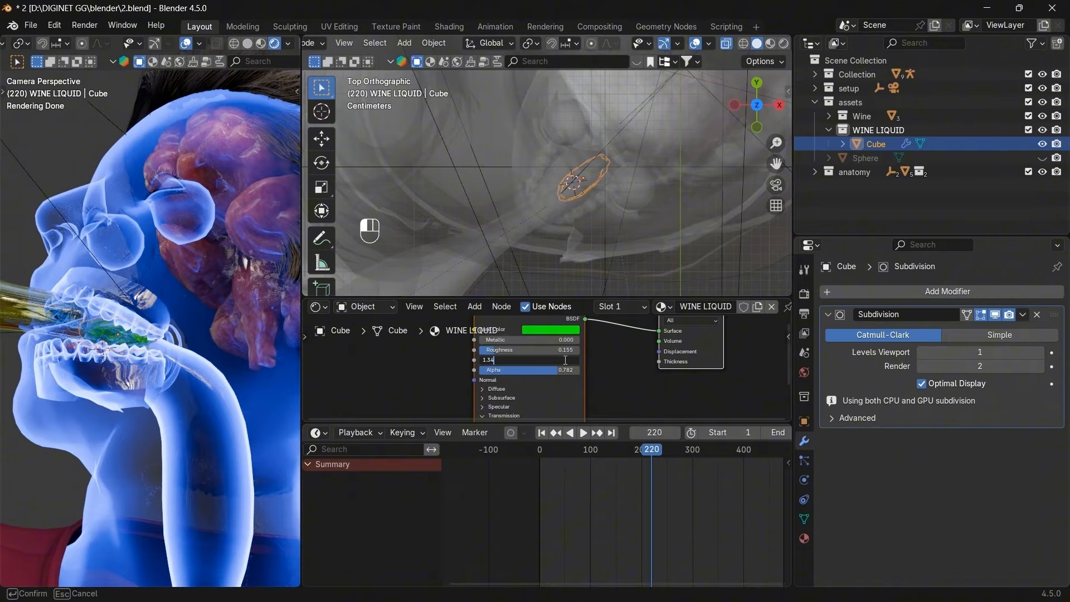
{"action": "key", "text": "Return"}
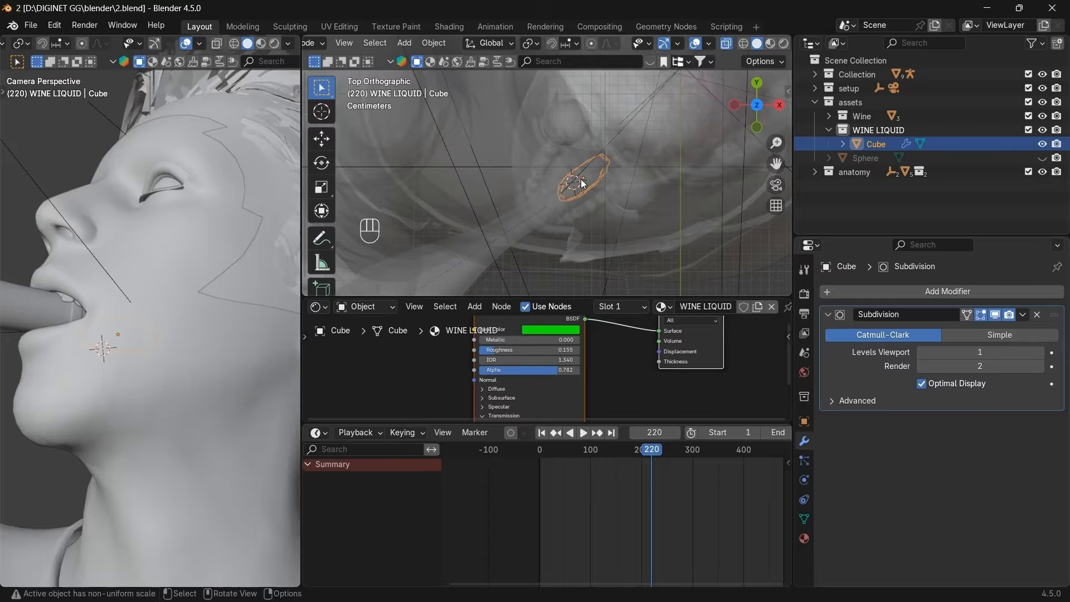
Isolate the wine blob in Local view, enlarge the top viewport, select WINE LIQUID, and disable X-Ray.
{"action": "key", "text": "slash"}
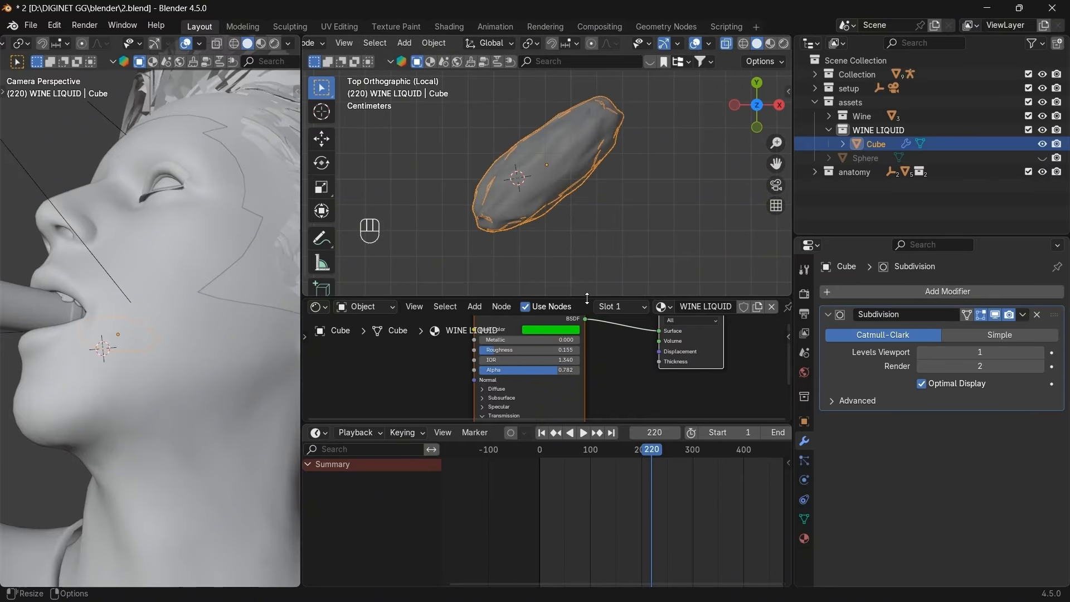
{"action": "left_click_drag", "start_coordinate": [586, 297], "coordinate": [582, 341]}
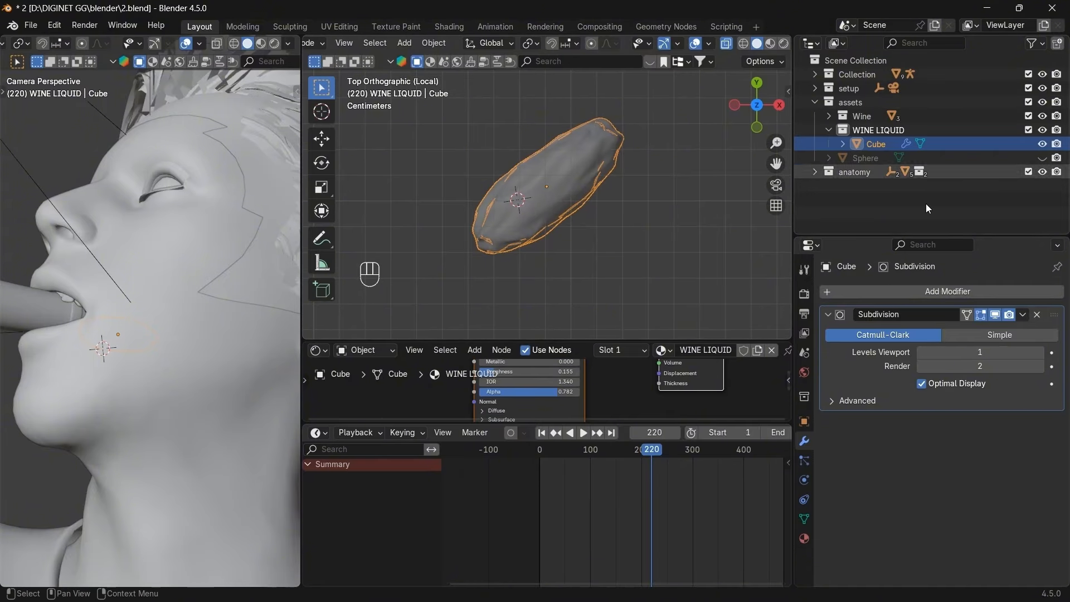
{"action": "left_click", "coordinate": [850, 131]}
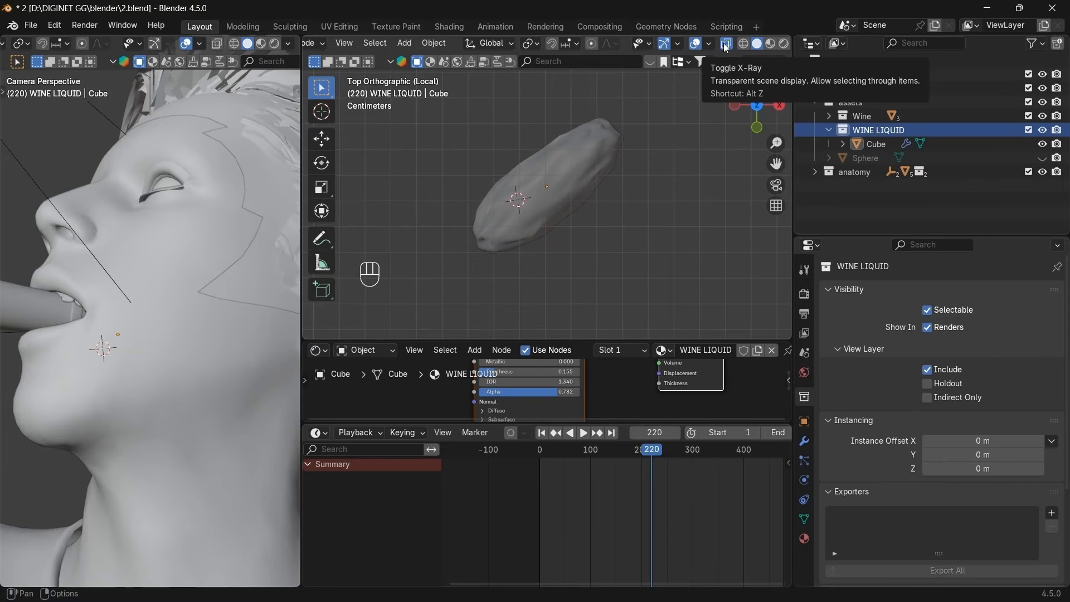
{"action": "left_click", "coordinate": [724, 43]}
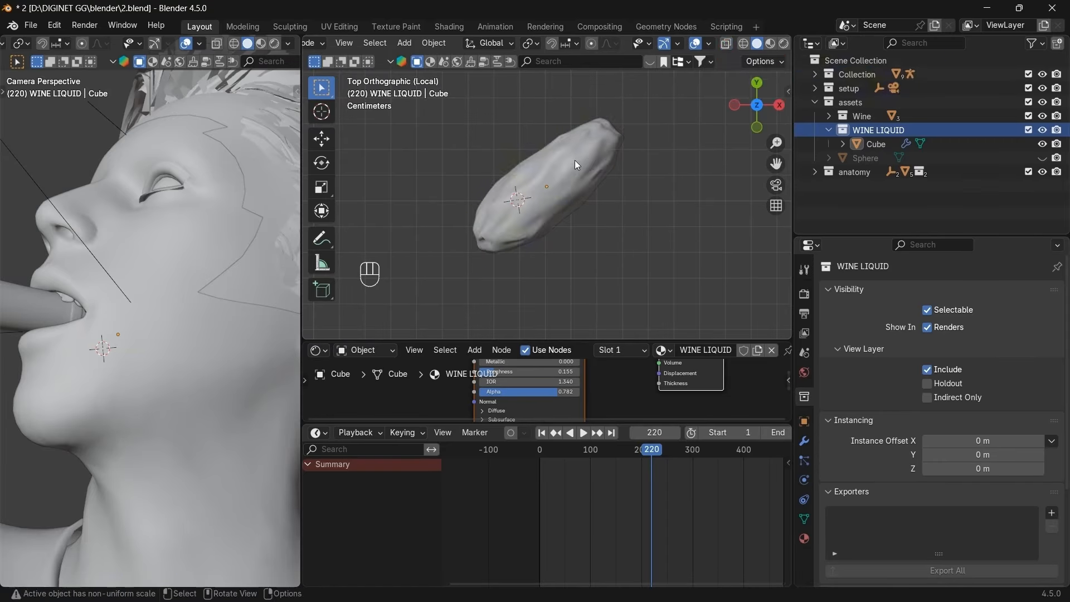
Add a single-bone armature and scale it down to the wine blob's size.
{"action": "key", "text": "shift+a"}
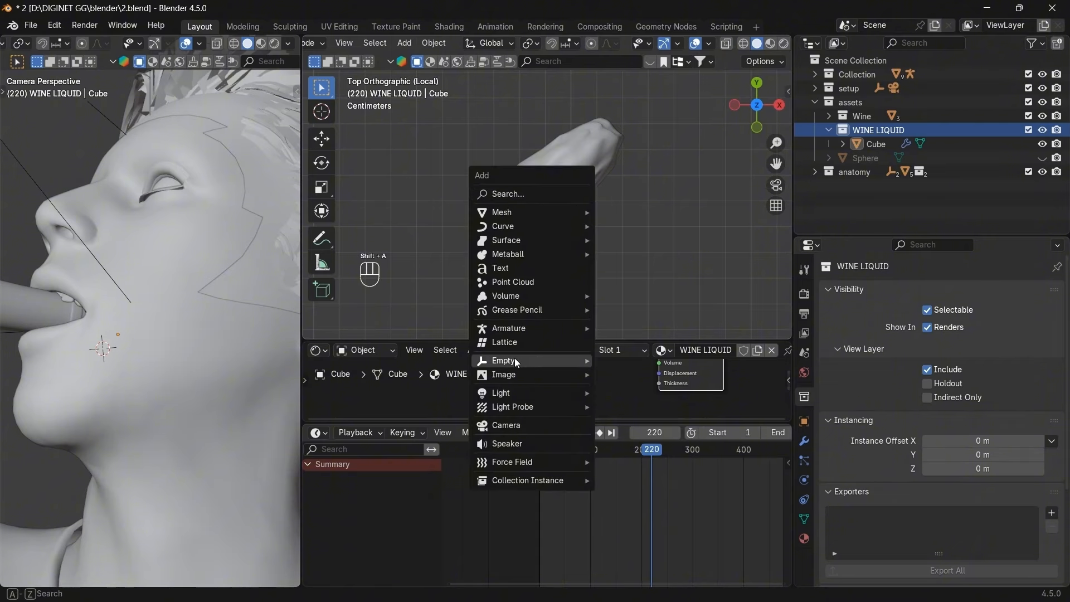
{"action": "mouse_move", "coordinate": [510, 327]}
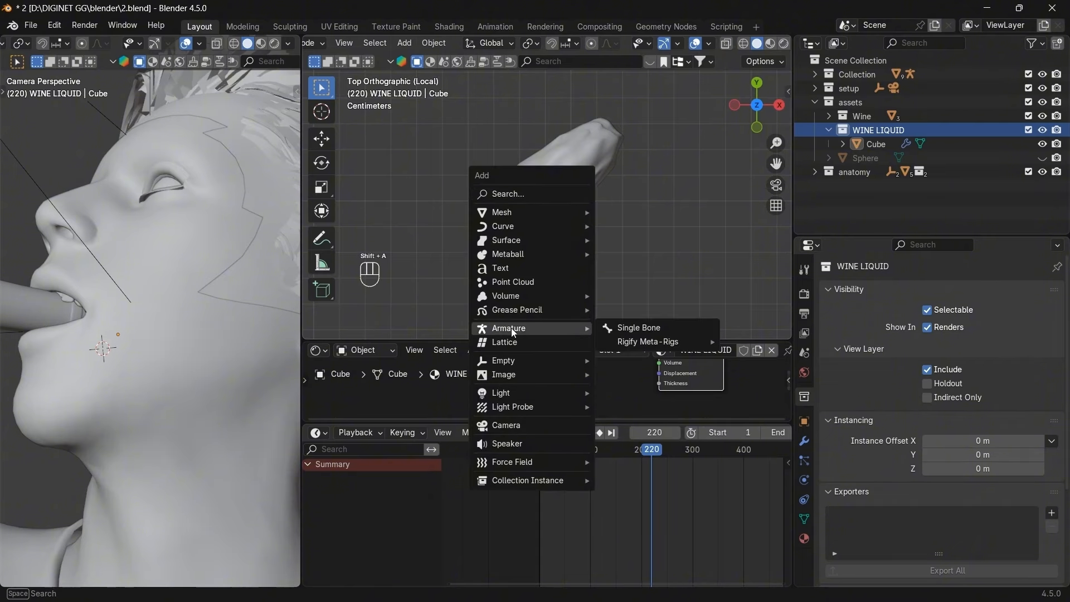
{"action": "left_click", "coordinate": [620, 329]}
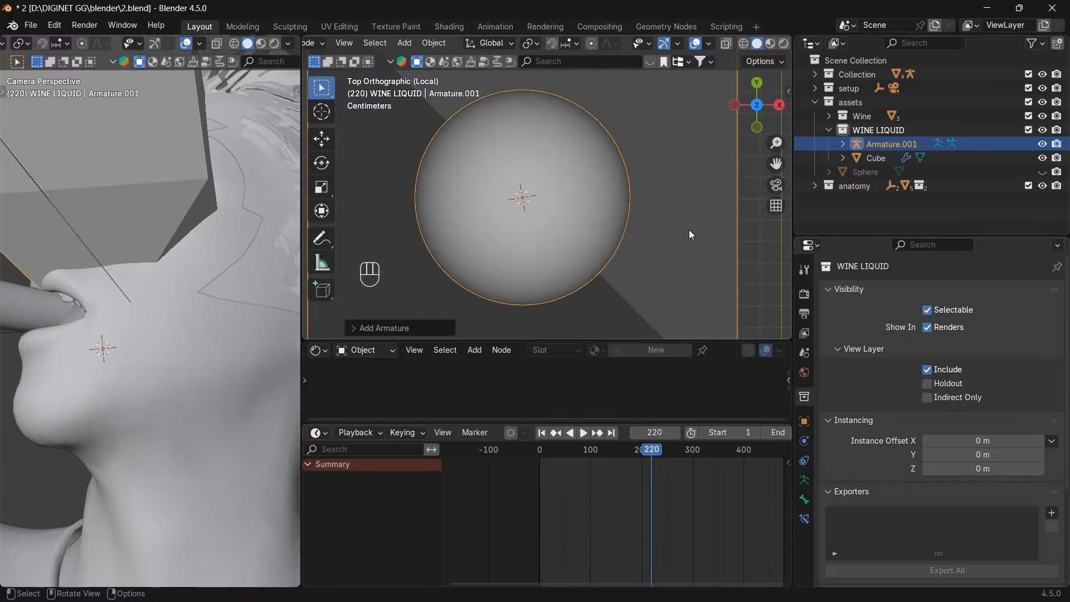
{"action": "key", "text": "s"}
{"action": "key", "text": "s"}
{"action": "key", "text": "s"}
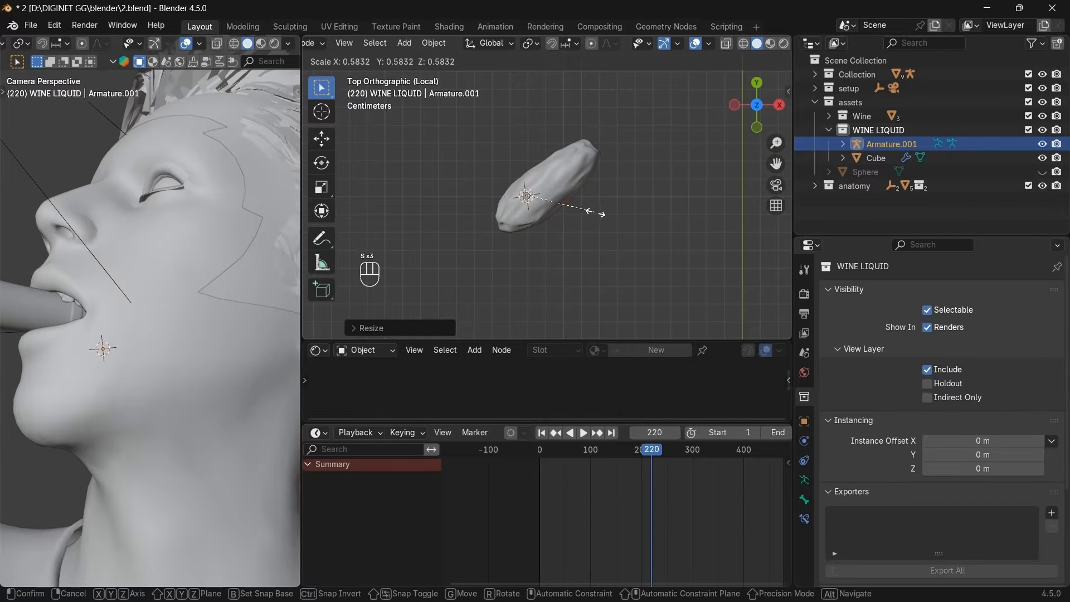
{"action": "left_click", "coordinate": [639, 220]}
Rotate the bone 90 degrees in front view, then align it along the blob from above with X-Ray on.
{"action": "left_click", "coordinate": [756, 127]}
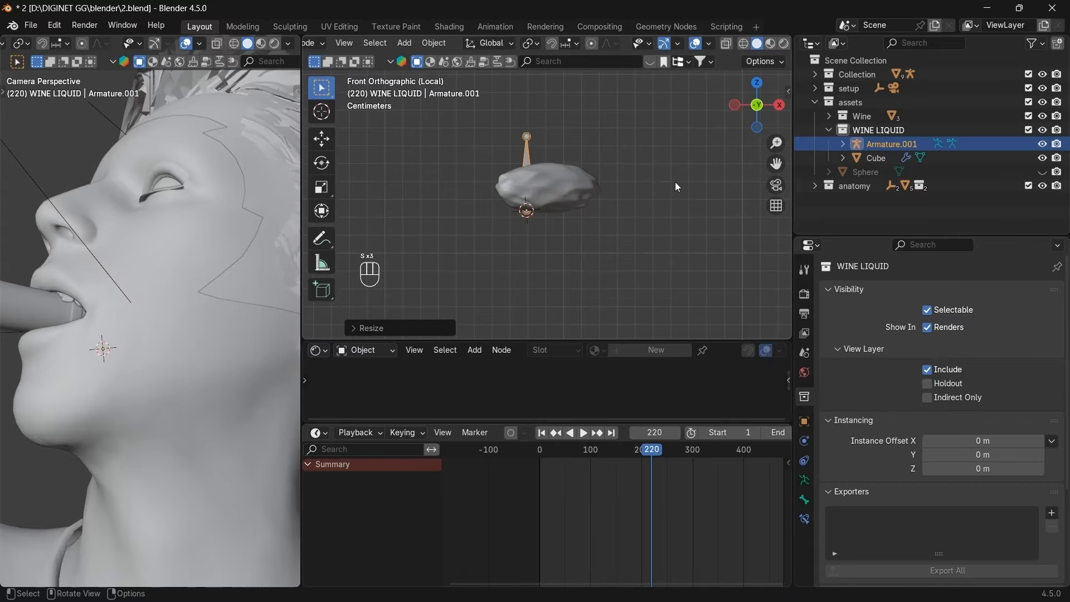
{"action": "key", "text": "r"}
{"action": "key", "text": "KP_9"}
{"action": "key", "text": "KP_0"}
{"action": "key", "text": "KP_Enter"}
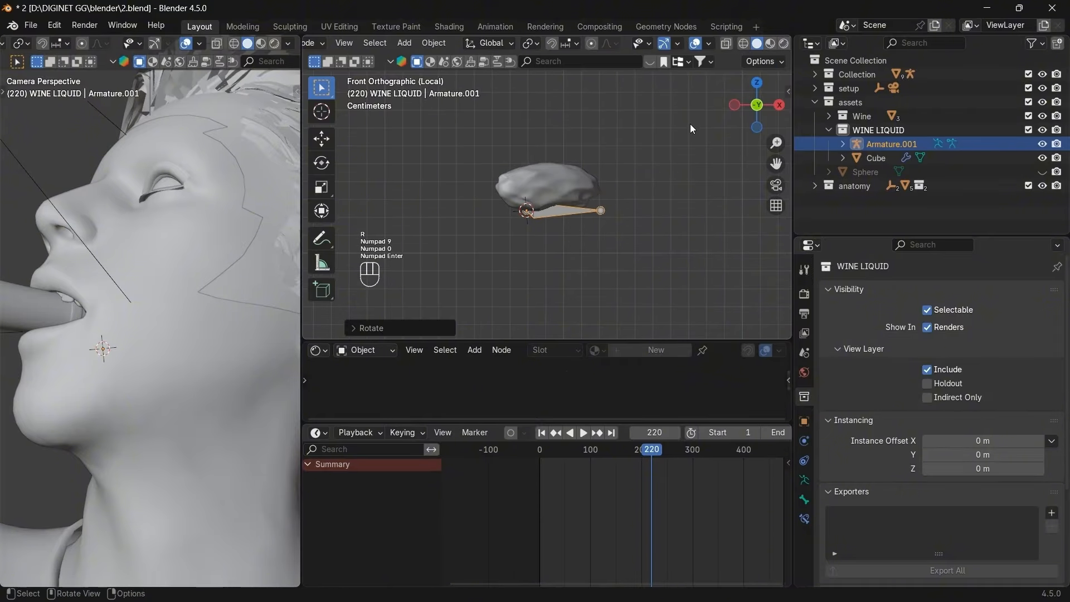
{"action": "left_click", "coordinate": [757, 83]}
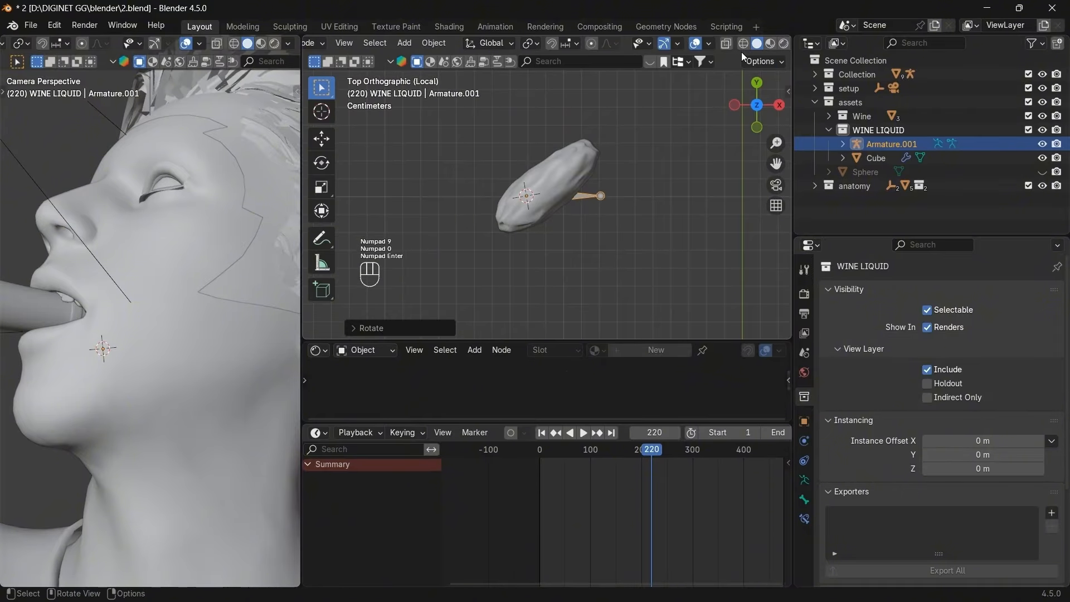
{"action": "left_click", "coordinate": [725, 43]}
{"action": "key", "text": "r"}
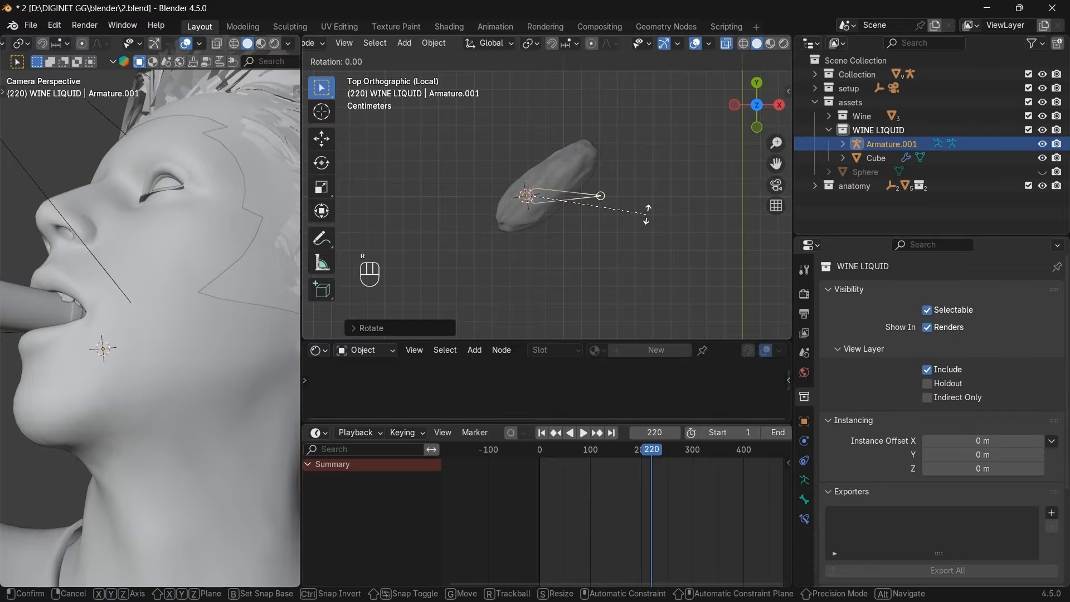
{"action": "key", "text": "g"}
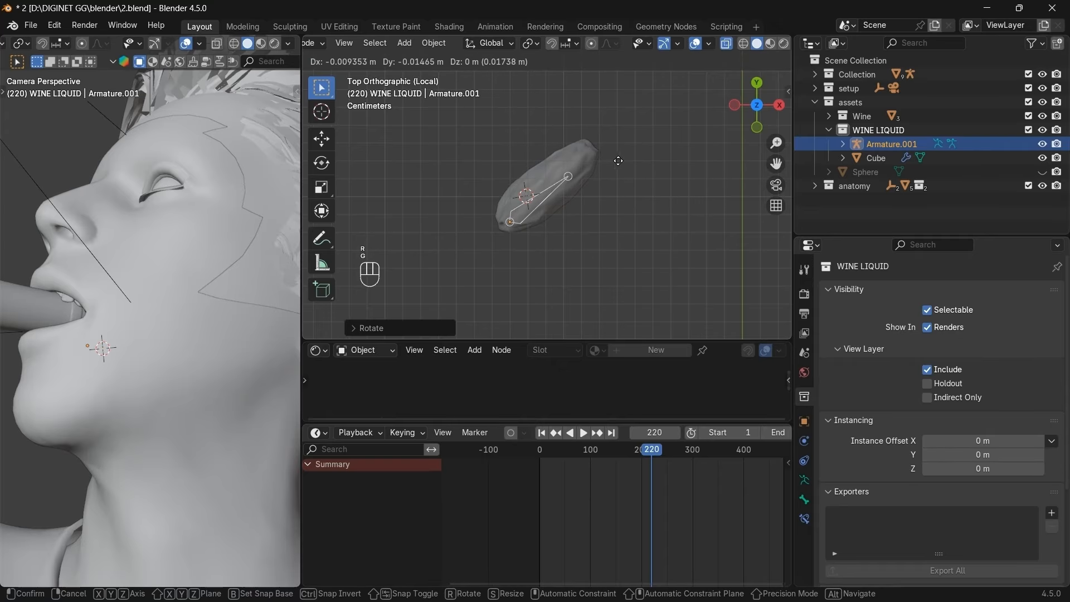
{"action": "key", "text": "r"}
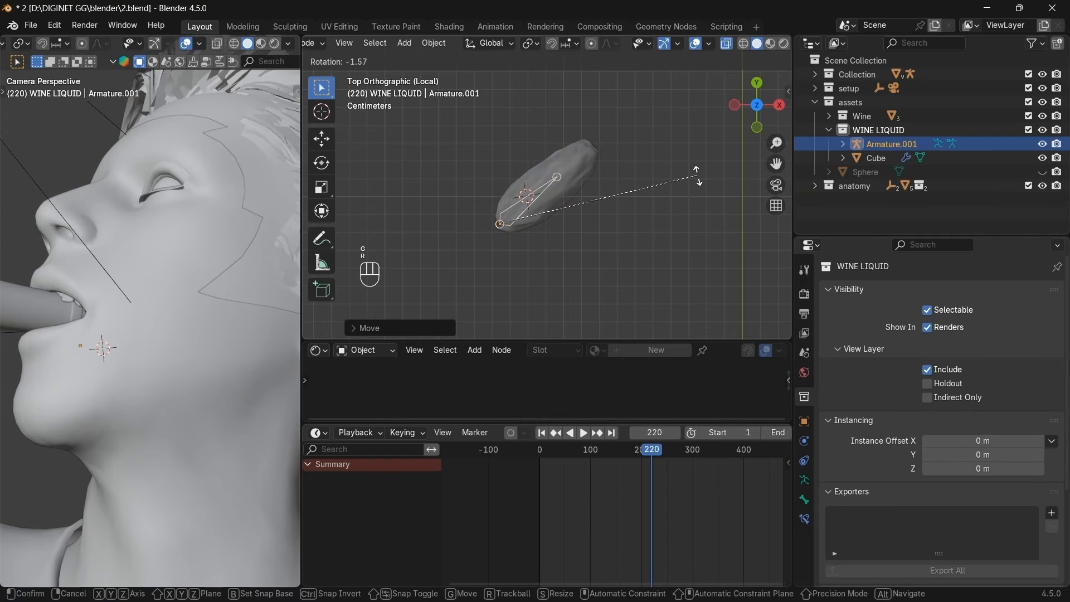
{"action": "left_click", "coordinate": [698, 179]}
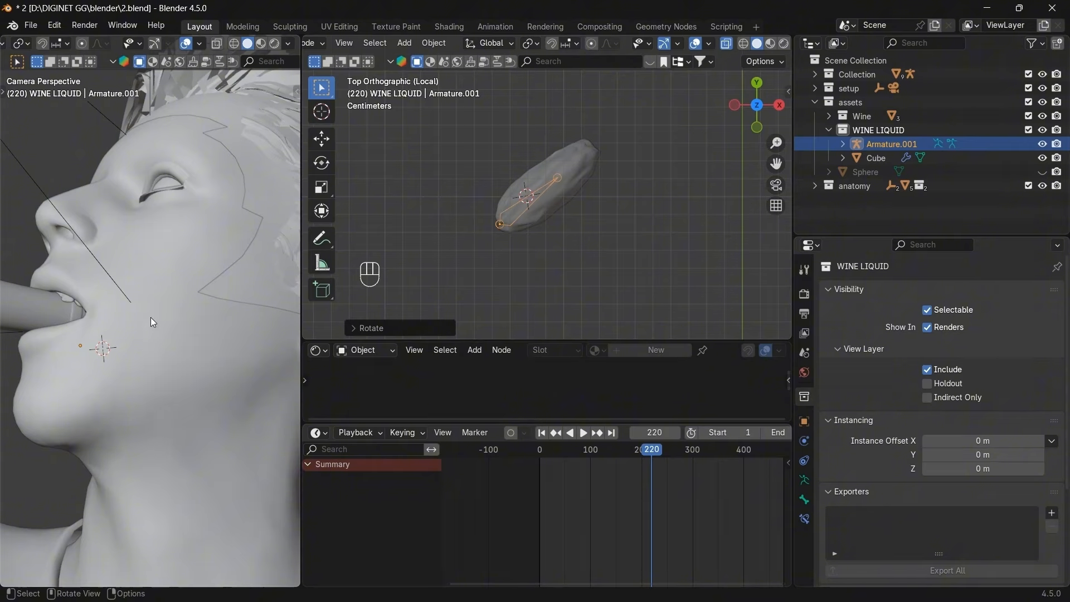
Raise the armature along Z into the blob from front view and enter bone Edit Mode.
{"action": "left_click_drag", "start_coordinate": [749, 112], "coordinate": [752, 81]}
{"action": "left_click", "coordinate": [743, 114]}
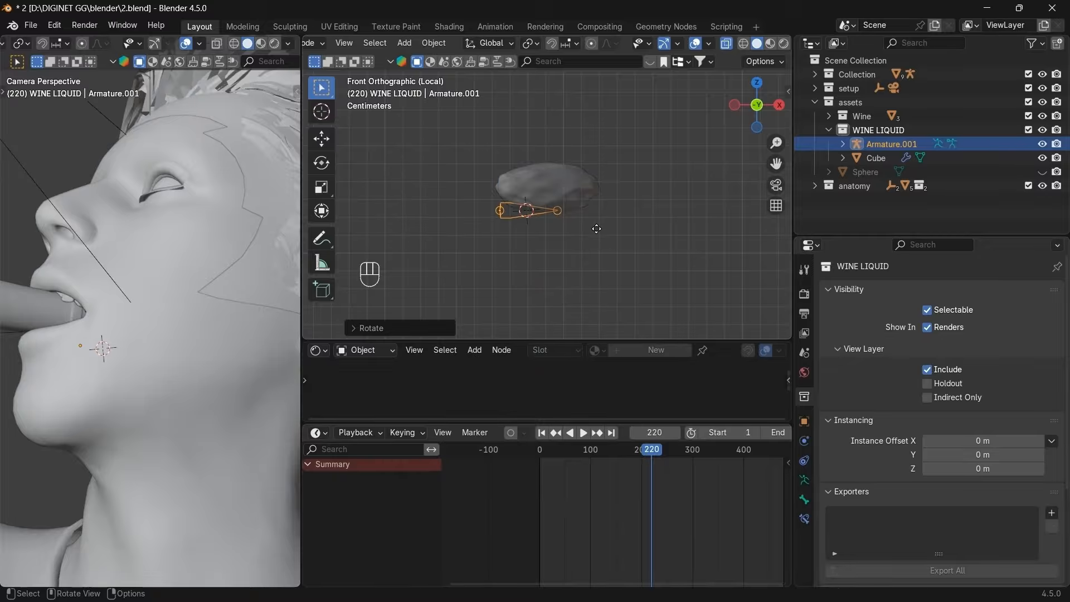
{"action": "key", "text": "g"}
{"action": "key", "text": "z"}
{"action": "left_click", "coordinate": [600, 210]}
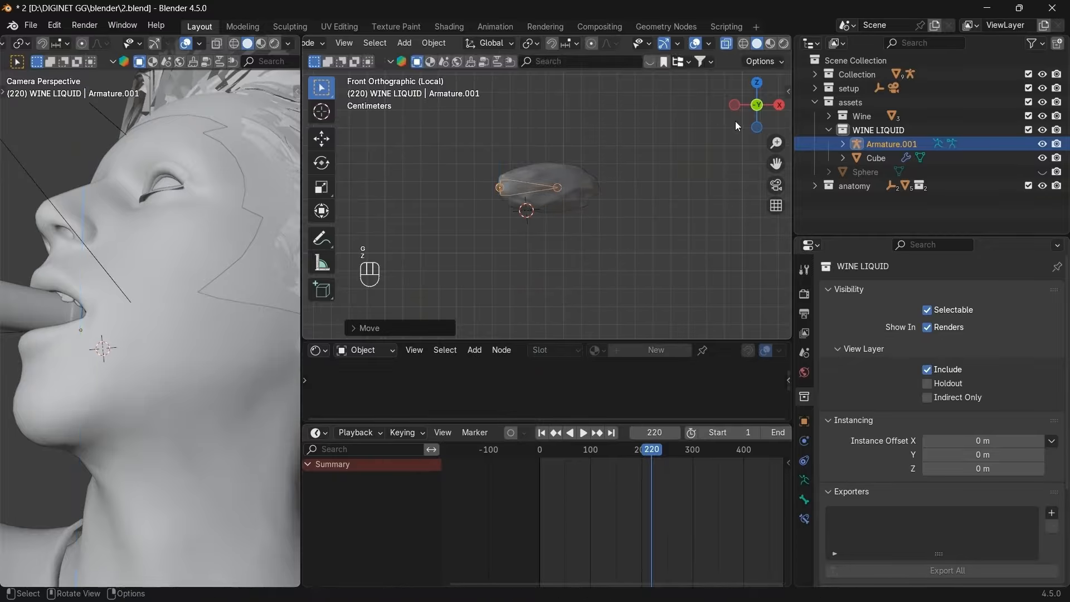
{"action": "left_click", "coordinate": [756, 82]}
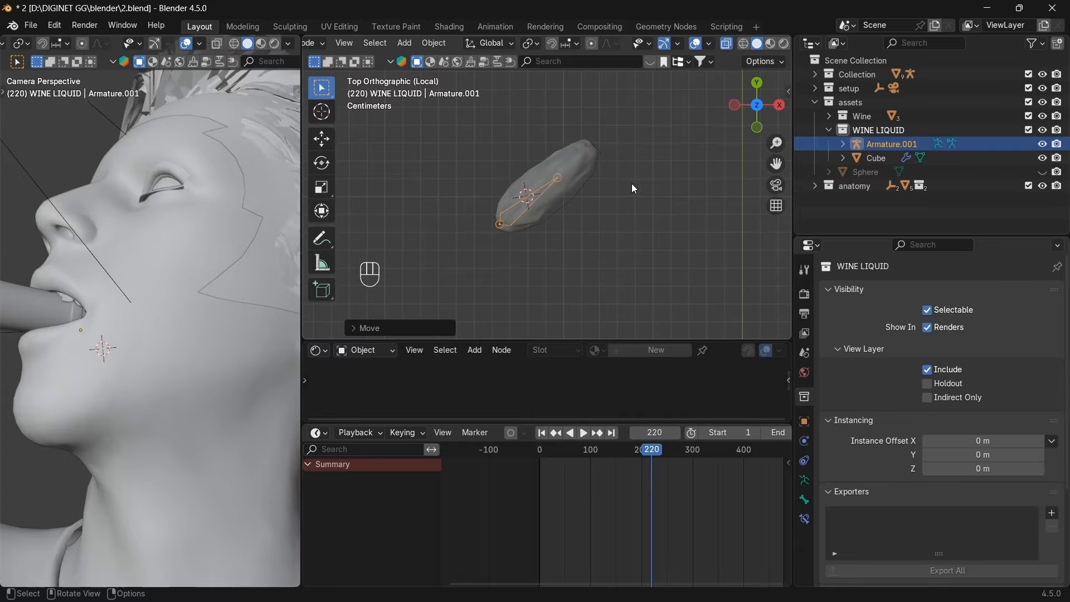
{"action": "key", "text": "s"}
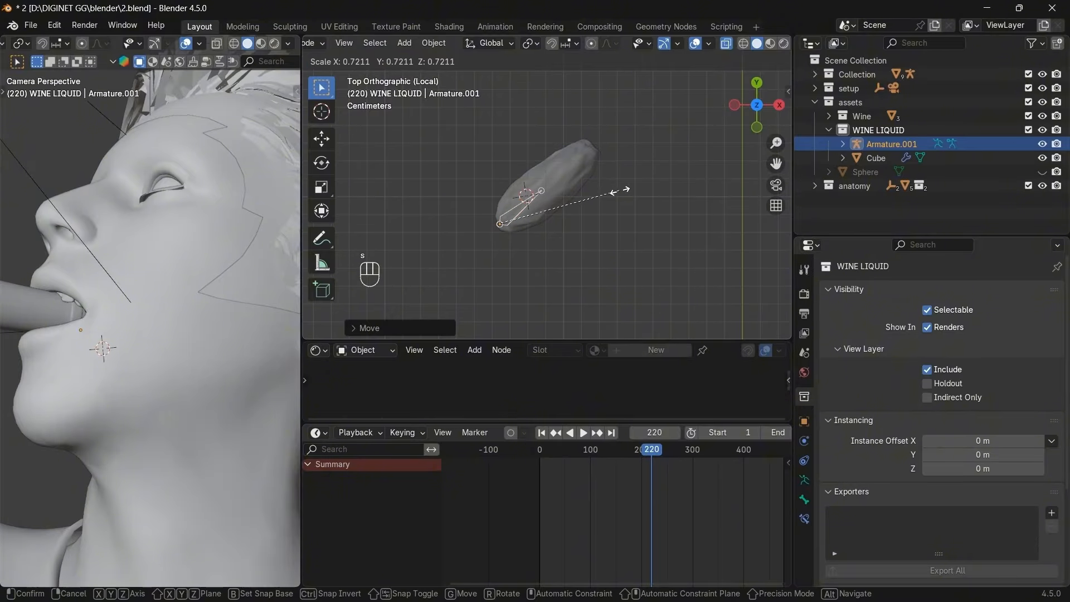
{"action": "right_click", "coordinate": [618, 192]}
{"action": "key", "text": "Tab"}
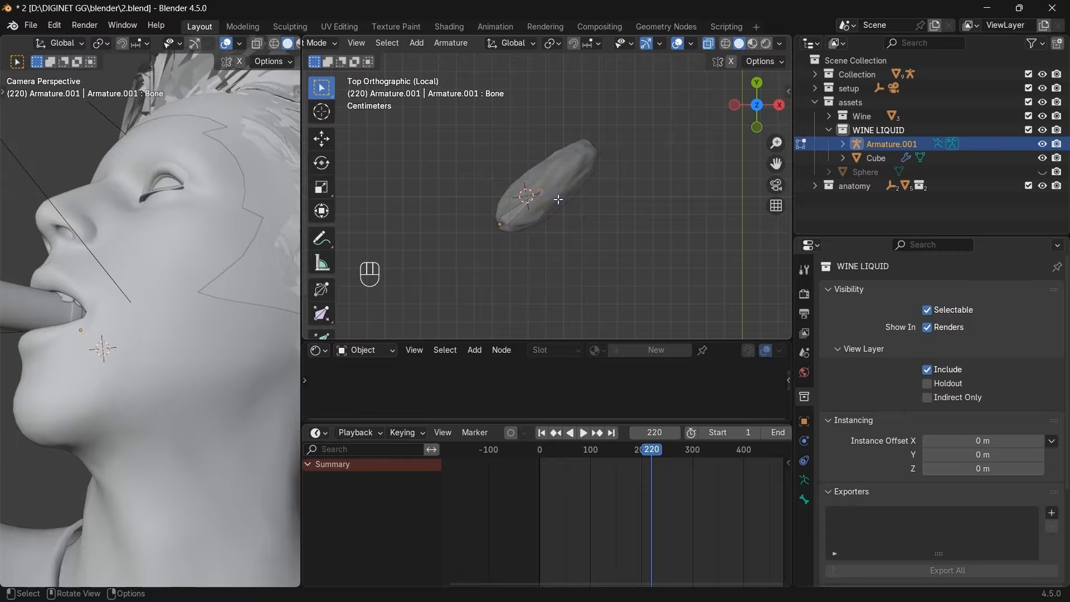
Extrude two more bones, Bone.001 and Bone.002, from the bone's tip.
{"action": "key", "text": "e"}
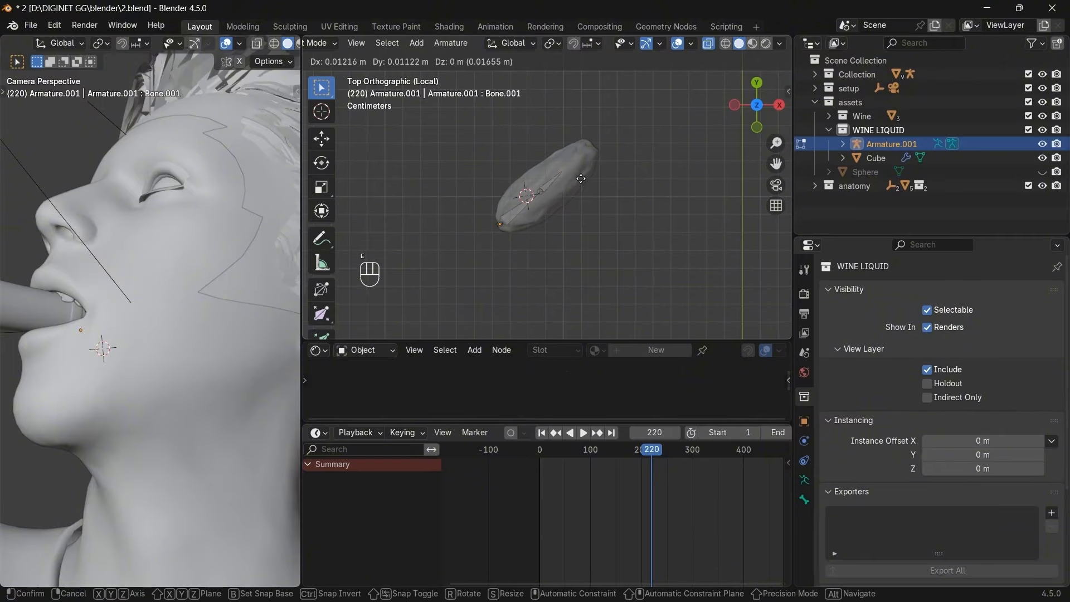
{"action": "left_click", "coordinate": [590, 173]}
{"action": "key", "text": "e"}
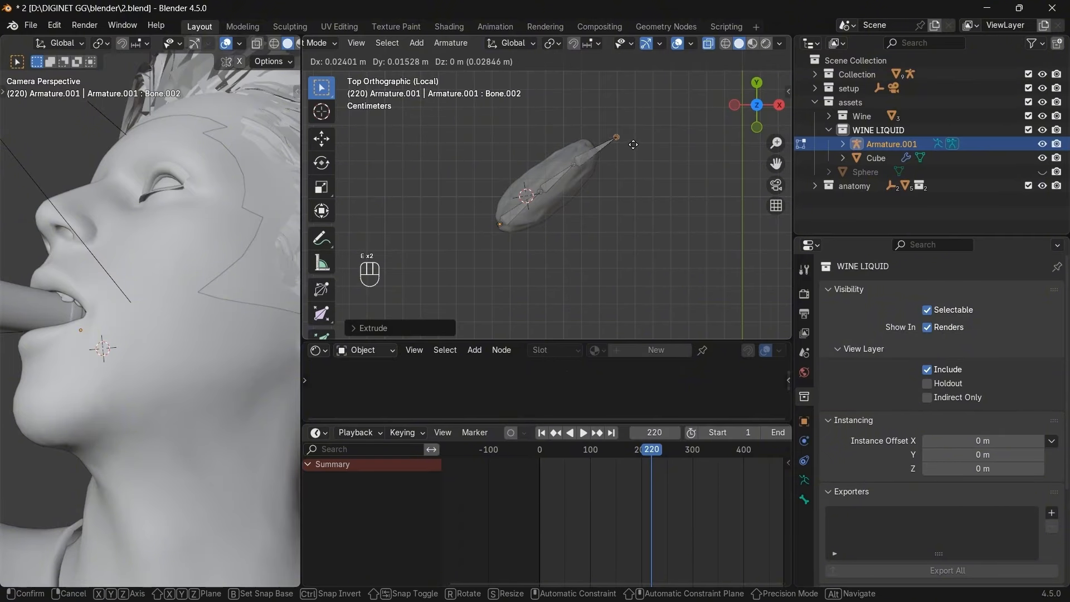
{"action": "left_click", "coordinate": [625, 142]}
Scale and move the whole three-bone chain inside the blob, then return to Object Mode.
{"action": "key", "text": "a"}
{"action": "key", "text": "s"}
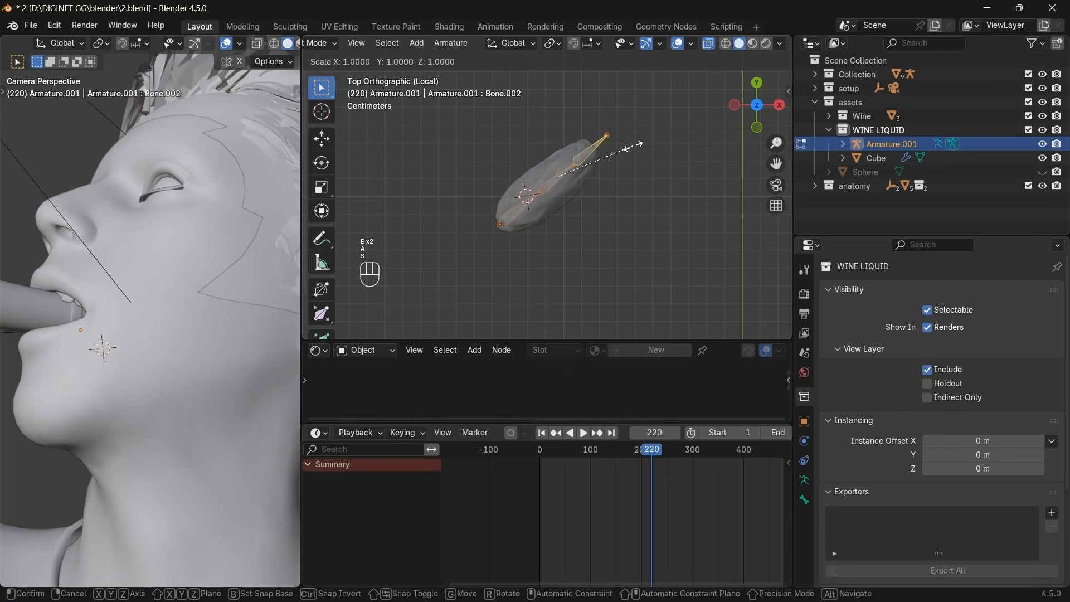
{"action": "left_click", "coordinate": [612, 156]}
{"action": "key", "text": "g"}
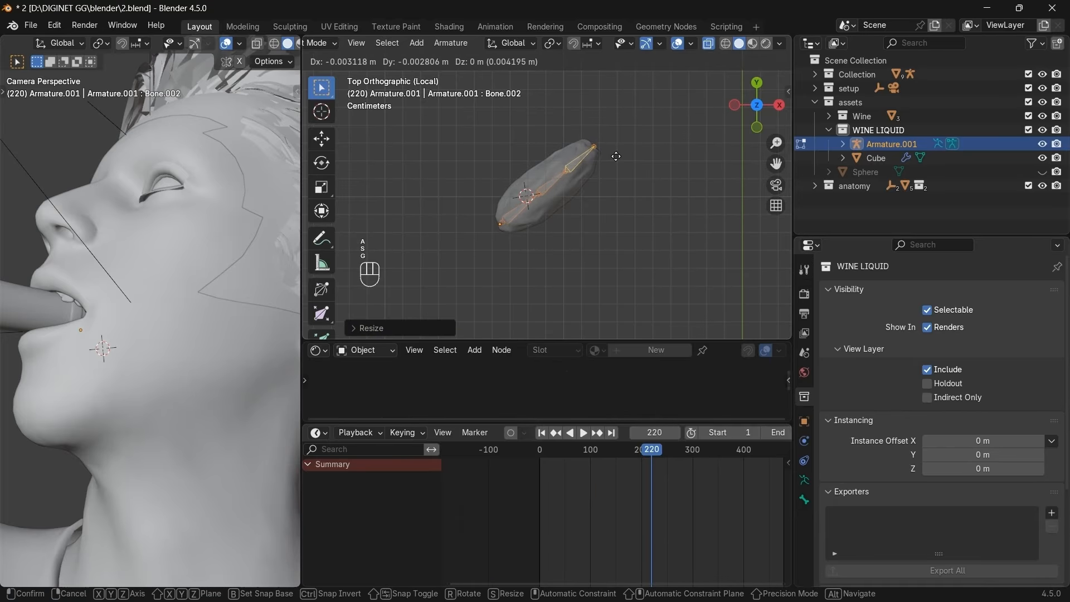
{"action": "left_click", "coordinate": [615, 157]}
{"action": "left_click", "coordinate": [642, 177]}
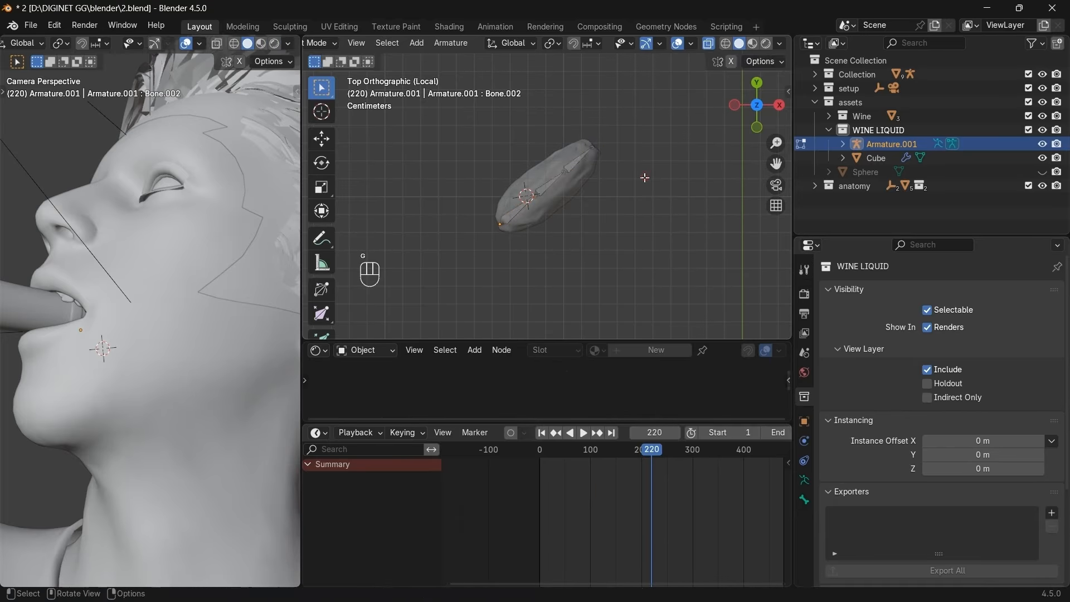
{"action": "left_click_drag", "start_coordinate": [747, 118], "coordinate": [776, 136]}
{"action": "key", "text": "Tab"}
Parent the Cube wine mesh to Armature.001 with automatic weights.
{"action": "left_click", "coordinate": [572, 174]}
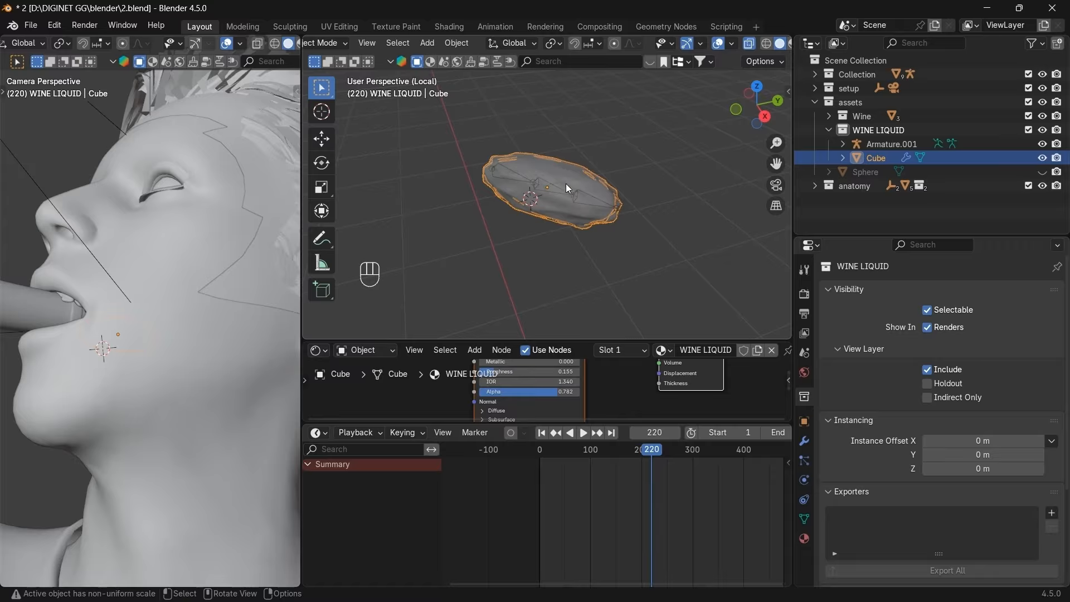
{"action": "left_click", "coordinate": [548, 187], "text": "shift"}
{"action": "left_click", "coordinate": [548, 187], "text": "shift"}
{"action": "left_click", "coordinate": [541, 188]}
{"action": "left_click", "coordinate": [540, 188]}
{"action": "left_click", "coordinate": [541, 188]}
{"action": "left_click", "coordinate": [544, 188]}
{"action": "left_click", "coordinate": [541, 188]}
{"action": "left_click", "coordinate": [540, 189]}
{"action": "left_click", "coordinate": [540, 189], "text": "shift"}
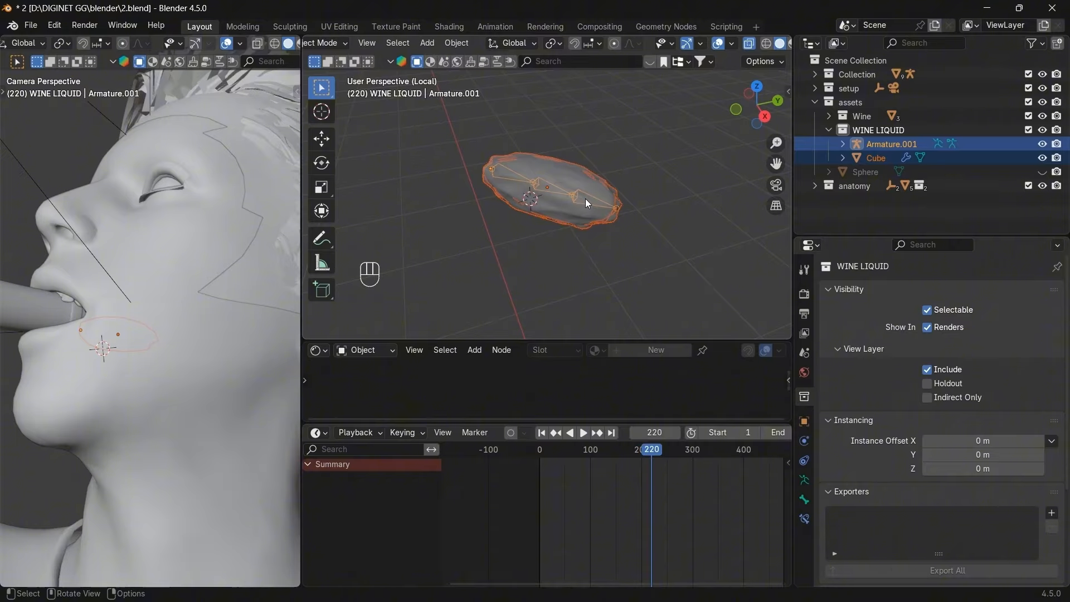
{"action": "key", "text": "ctrl+p"}
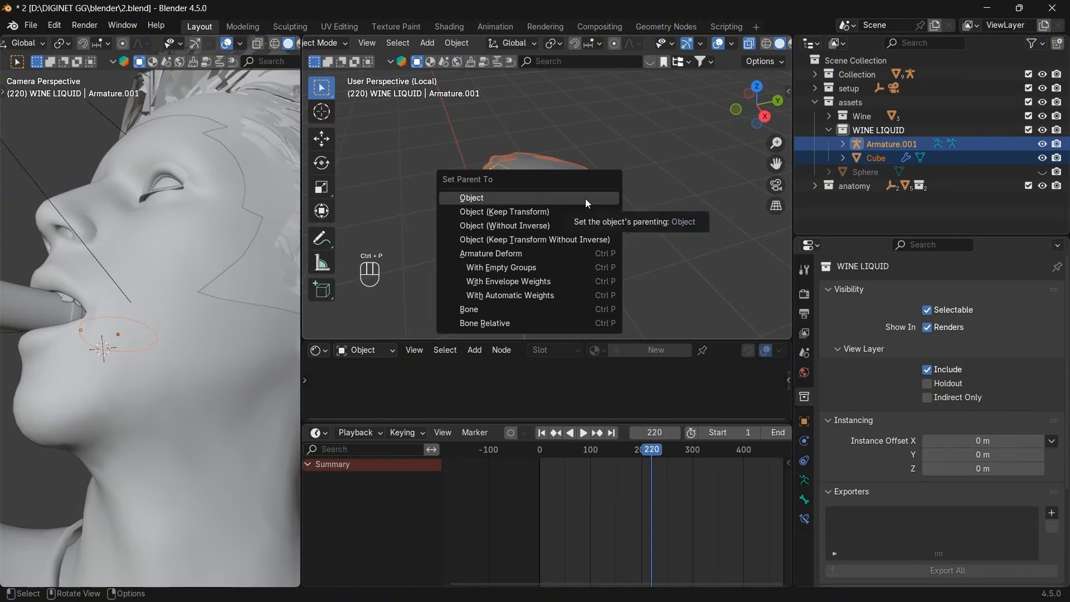
{"action": "left_click", "coordinate": [516, 298]}
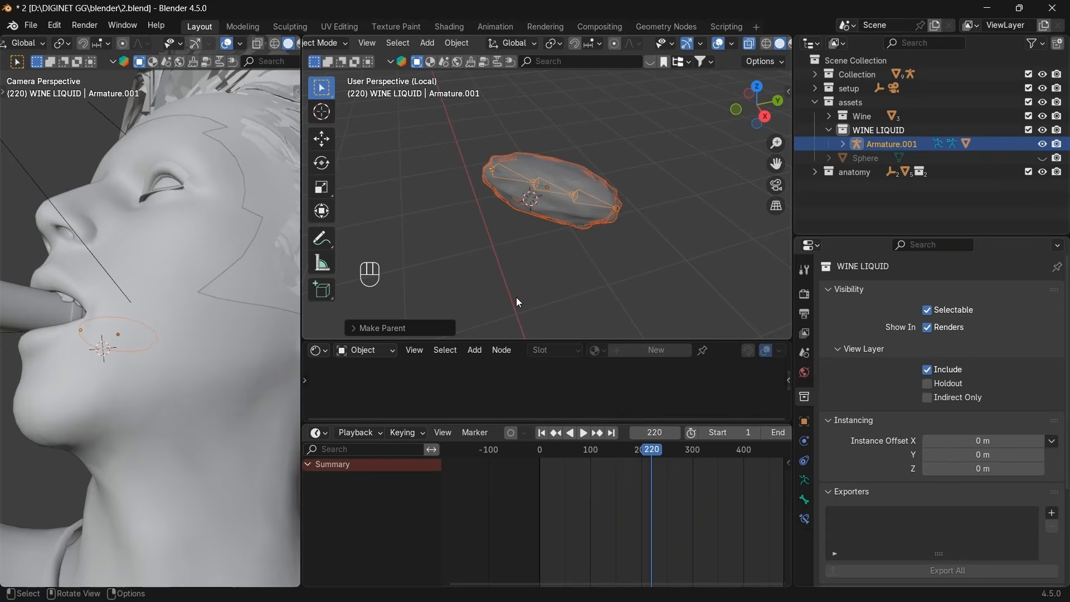
Reselect Armature.001 alone and bring up the interaction mode menu.
{"action": "left_click", "coordinate": [570, 277]}
{"action": "left_click", "coordinate": [550, 192]}
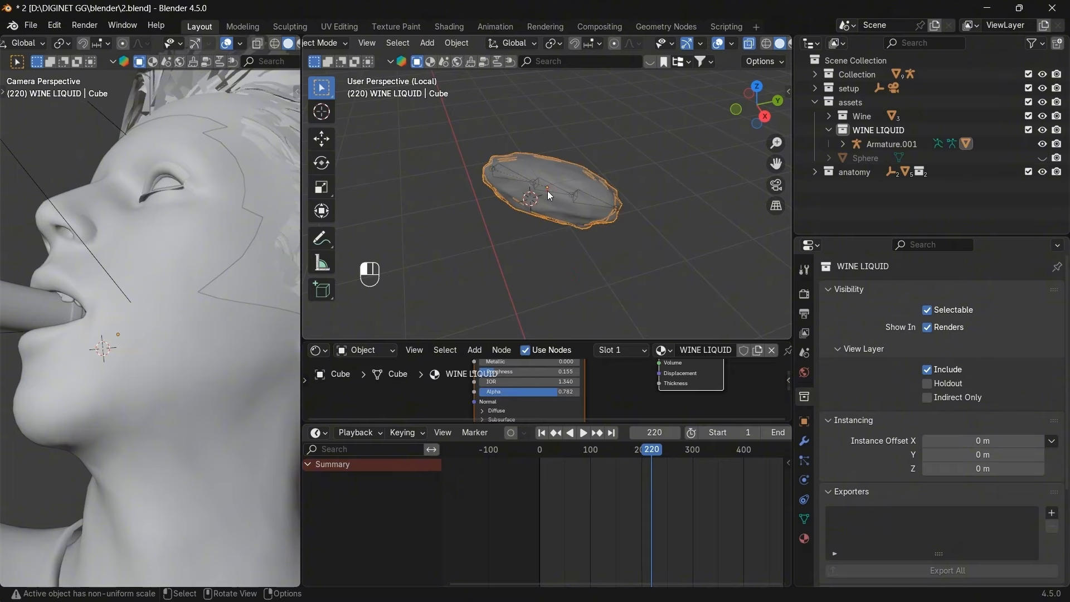
{"action": "left_click", "coordinate": [547, 190]}
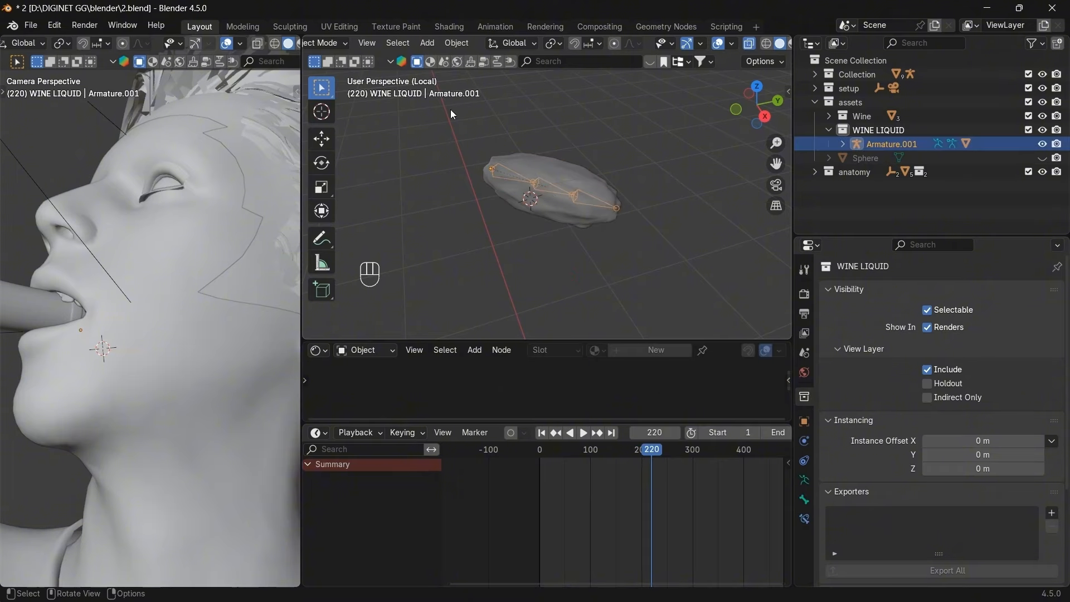
{"action": "left_click", "coordinate": [337, 42]}
{"action": "left_click", "coordinate": [326, 91]}
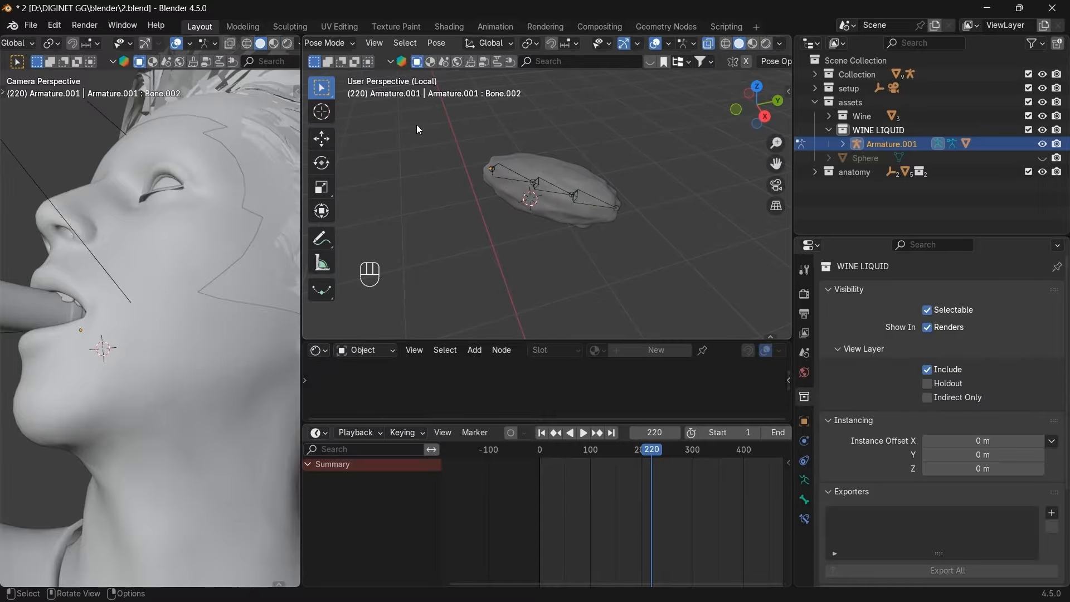
{"action": "left_click", "coordinate": [493, 168]}
{"action": "key", "text": "r"}
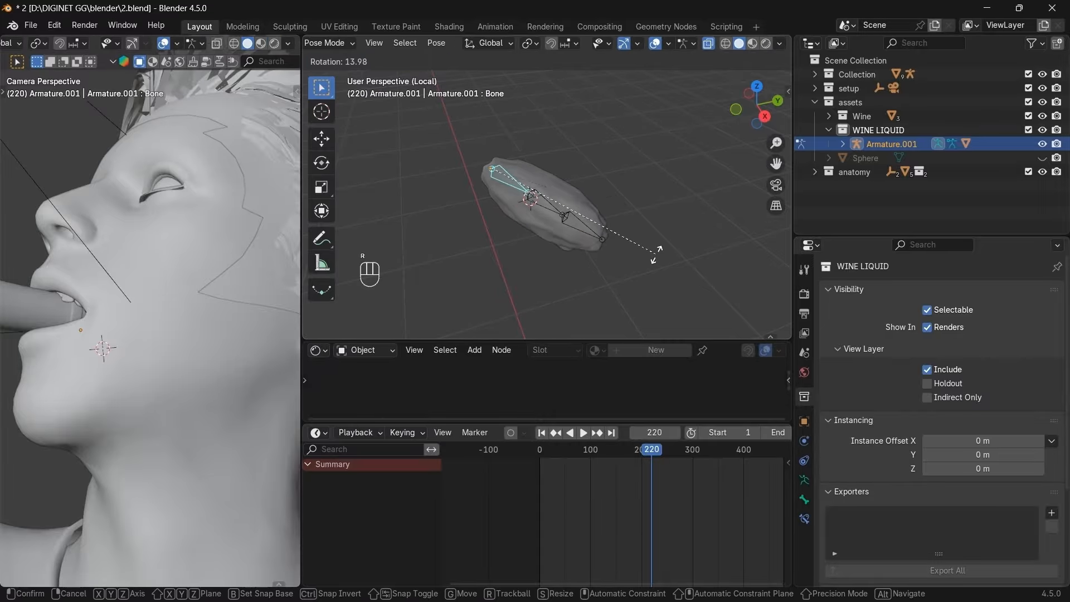
{"action": "right_click", "coordinate": [536, 179]}
{"action": "left_click", "coordinate": [553, 187]}
{"action": "key", "text": "r"}
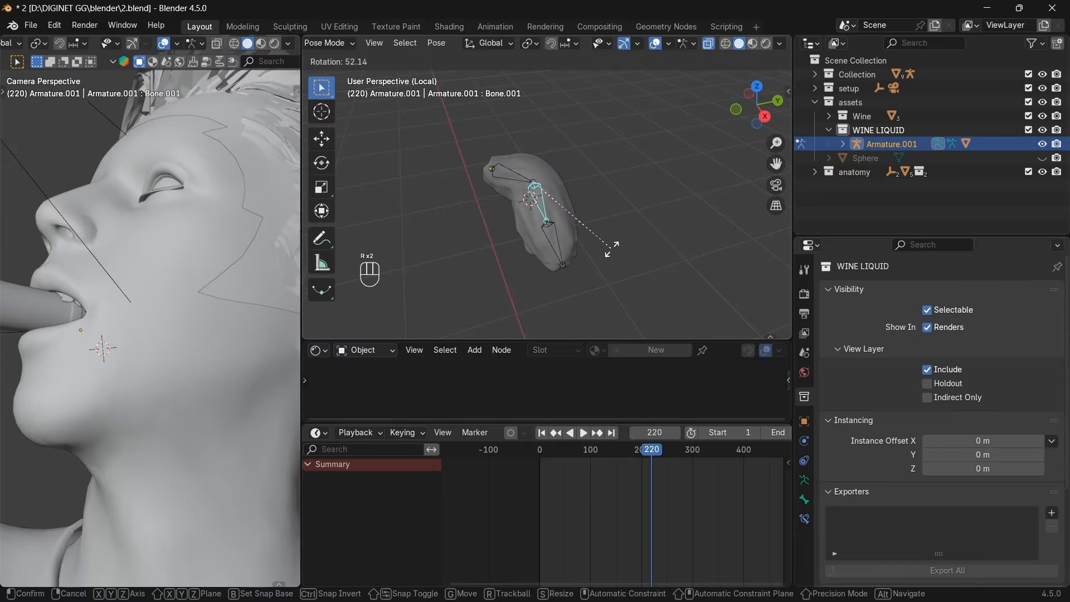
{"action": "right_click", "coordinate": [639, 109]}
{"action": "left_click", "coordinate": [586, 203]}
{"action": "key", "text": "r"}
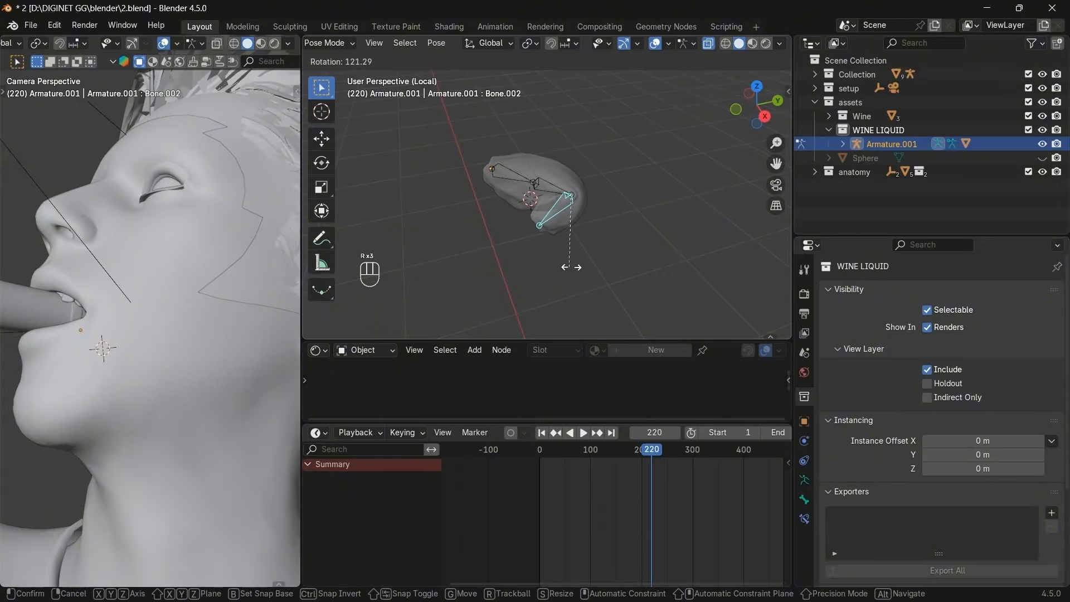
{"action": "right_click", "coordinate": [606, 161]}
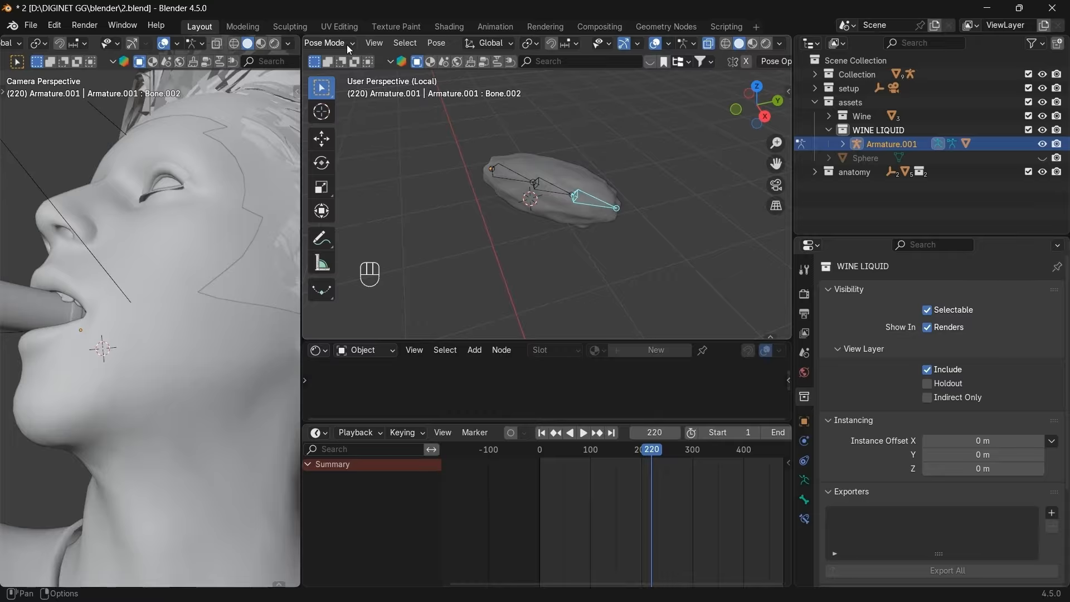
{"action": "left_click", "coordinate": [330, 43]}
{"action": "left_click", "coordinate": [335, 57]}
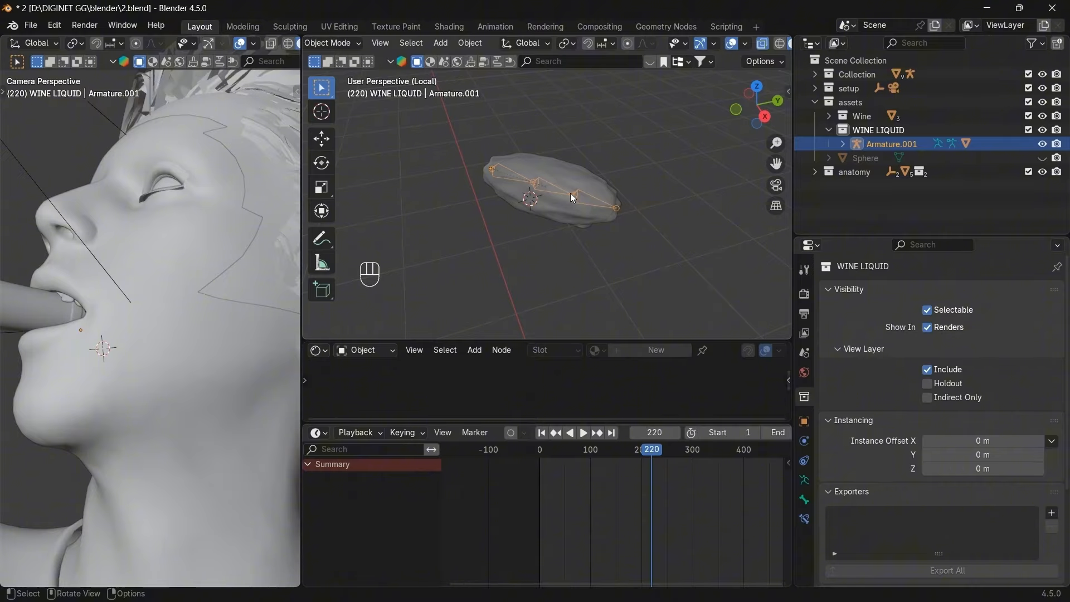
Exit Local View to show the full anatomy scene and set the left viewport to Rendered shading.
{"action": "key", "text": "slash"}
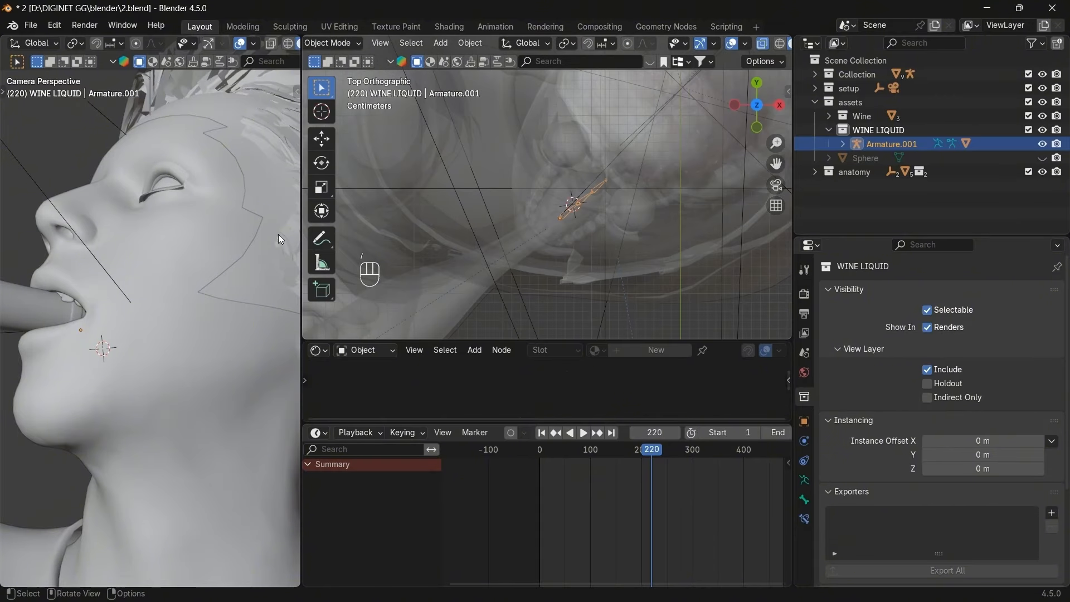
{"action": "scroll", "coordinate": [133, 45], "scroll_direction": "down", "scroll_amount": 3}
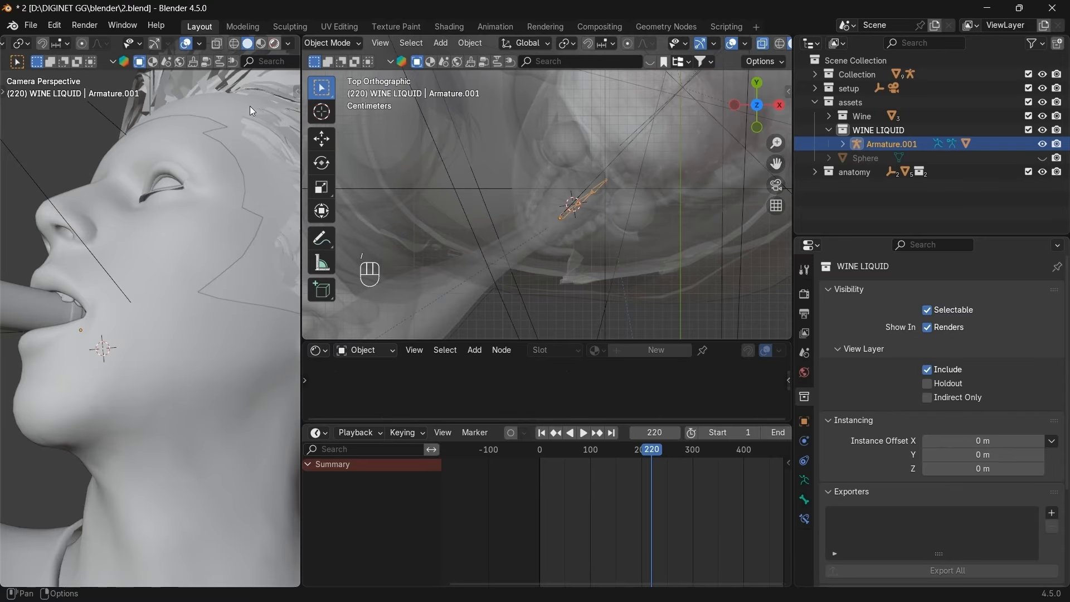
{"action": "left_click", "coordinate": [274, 43]}
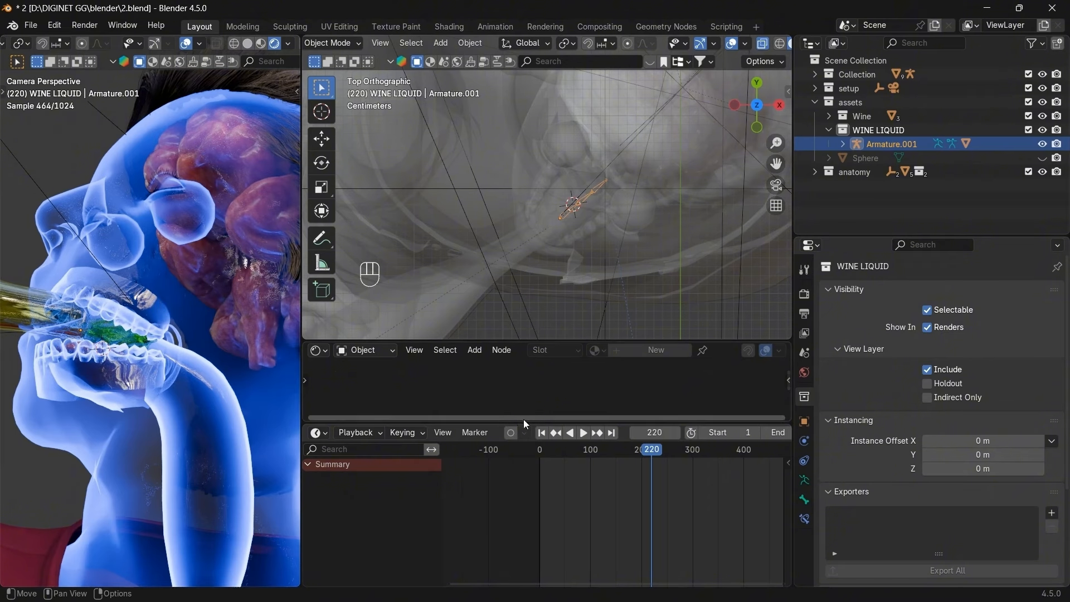
{"action": "scroll", "coordinate": [647, 463], "scroll_direction": "up", "scroll_amount": 1}
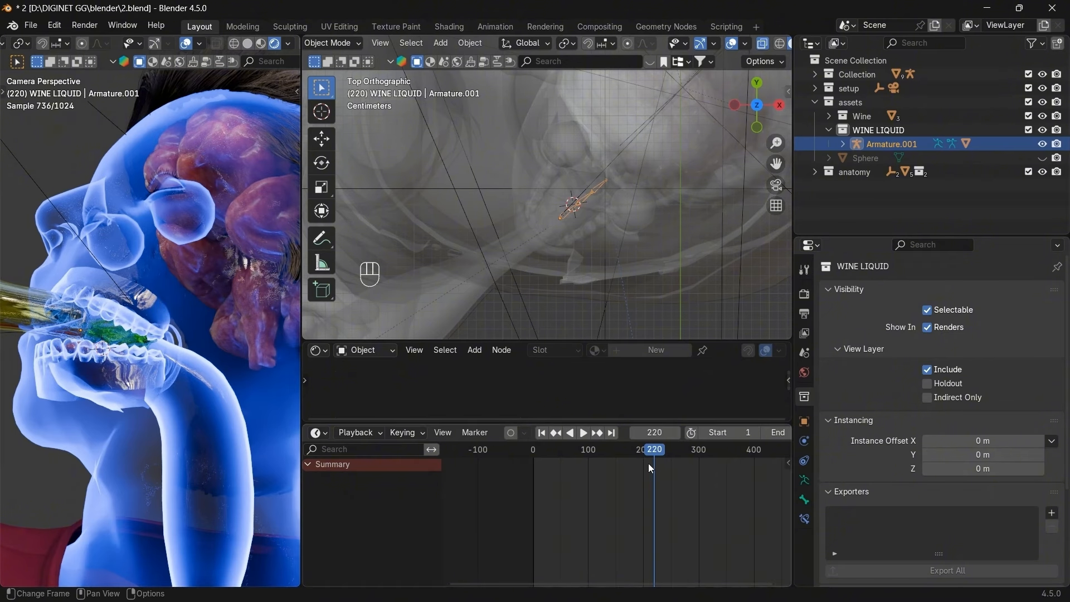
Select the camera and scrub its animation through frames 258, 214, 155 and about 168.
{"action": "left_click", "coordinate": [894, 88]}
{"action": "scroll", "coordinate": [589, 522], "scroll_direction": "up", "scroll_amount": 1}
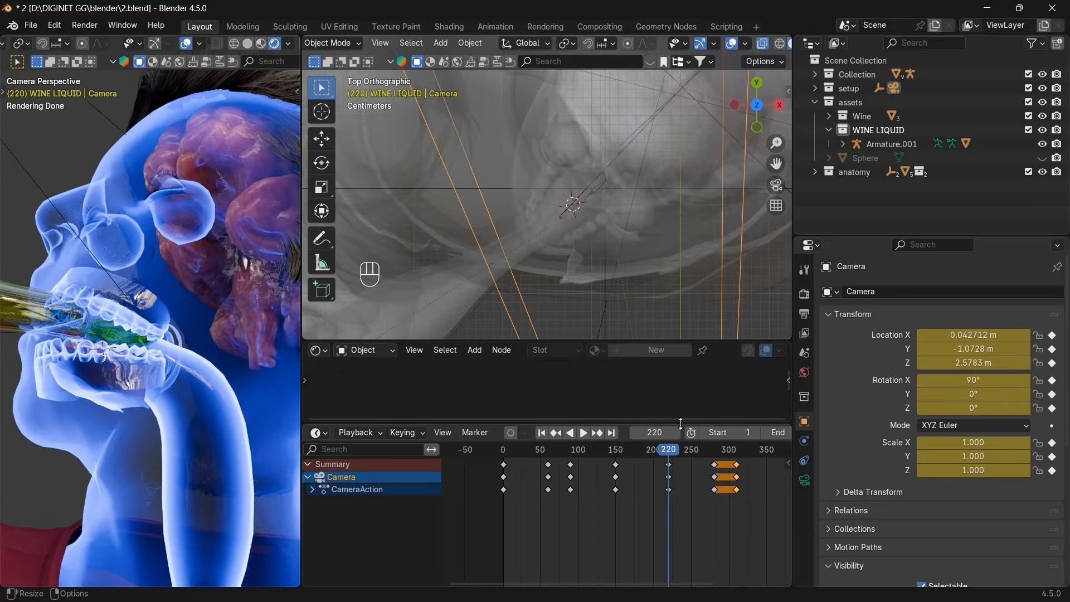
{"action": "left_click_drag", "start_coordinate": [673, 453], "coordinate": [727, 461]}
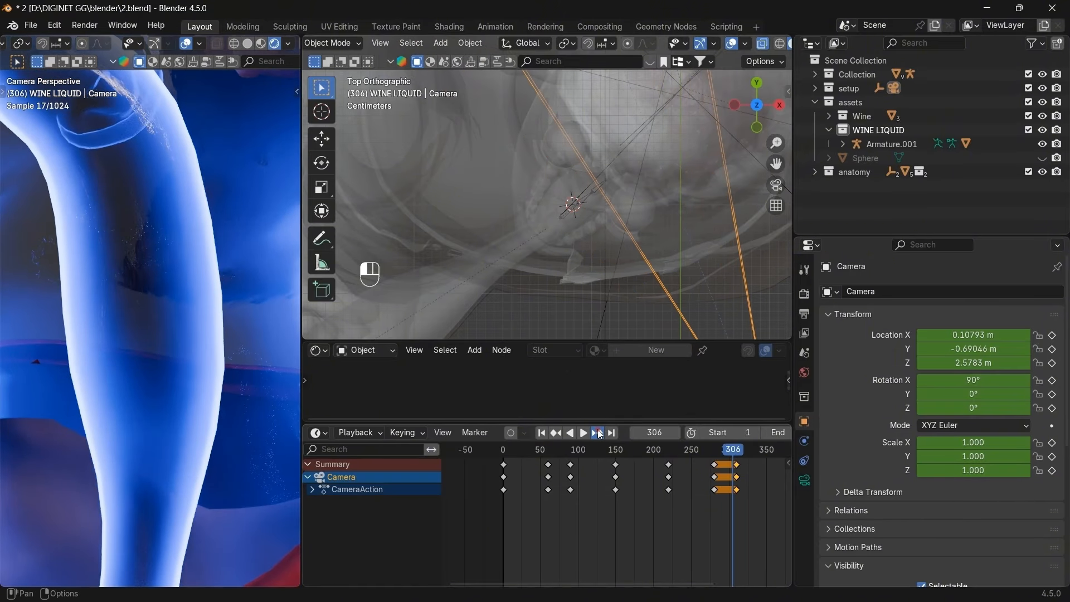
{"action": "left_click", "coordinate": [597, 433]}
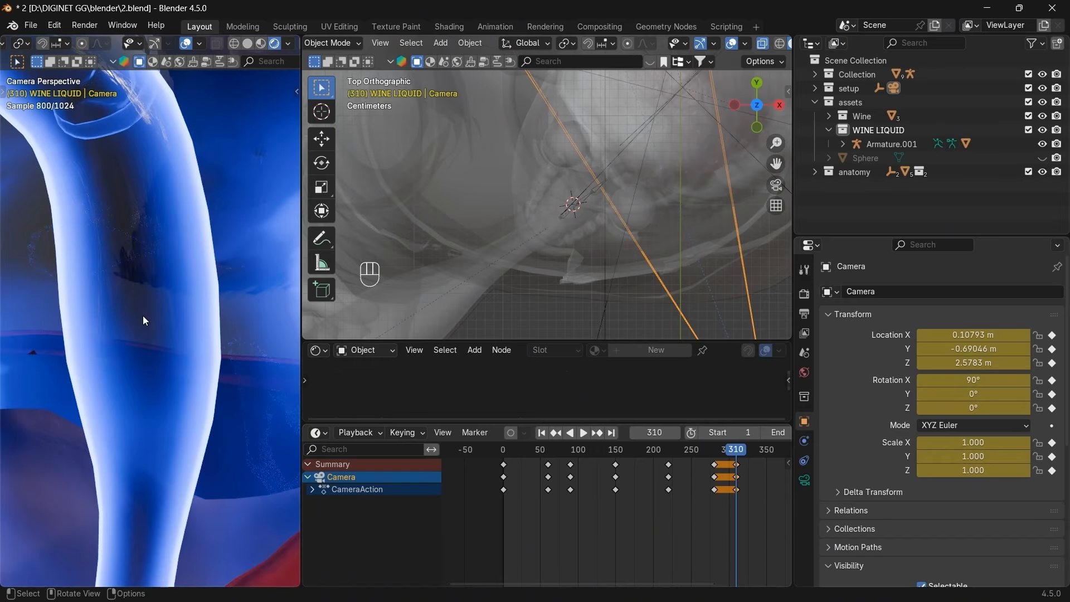
{"action": "left_click", "coordinate": [553, 436]}
{"action": "left_click_drag", "start_coordinate": [710, 453], "coordinate": [637, 462]}
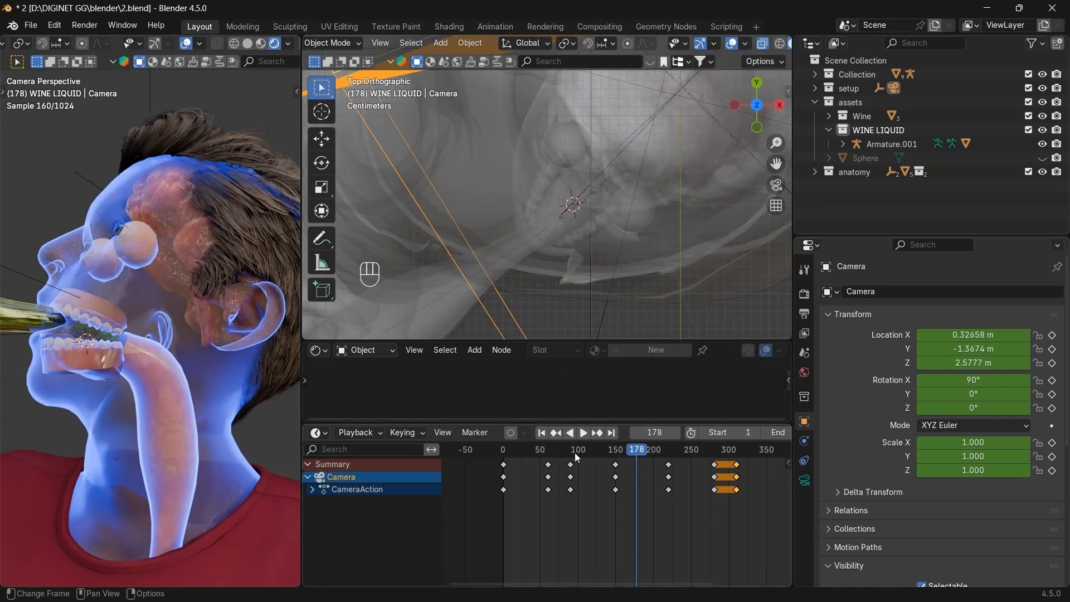
{"action": "mouse_move", "coordinate": [643, 454]}
{"action": "left_mouse_down"}
{"action": "mouse_move", "coordinate": [620, 453]}
{"action": "mouse_move", "coordinate": [642, 456]}
{"action": "left_mouse_up"}
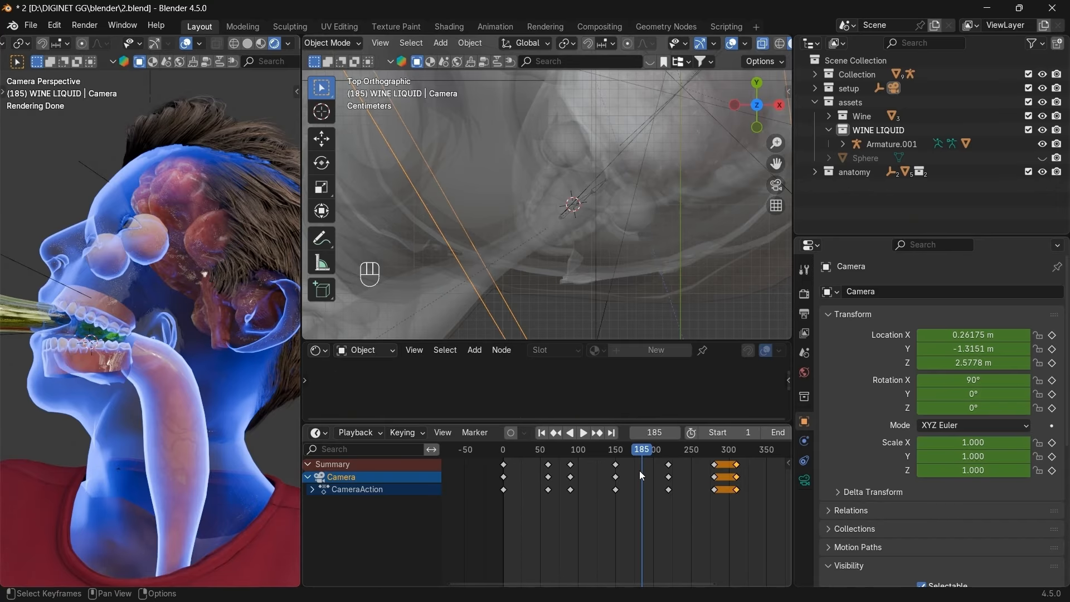
{"action": "mouse_move", "coordinate": [639, 452]}
{"action": "left_mouse_down"}
{"action": "mouse_move", "coordinate": [621, 455]}
{"action": "mouse_move", "coordinate": [634, 455]}
{"action": "left_mouse_up"}
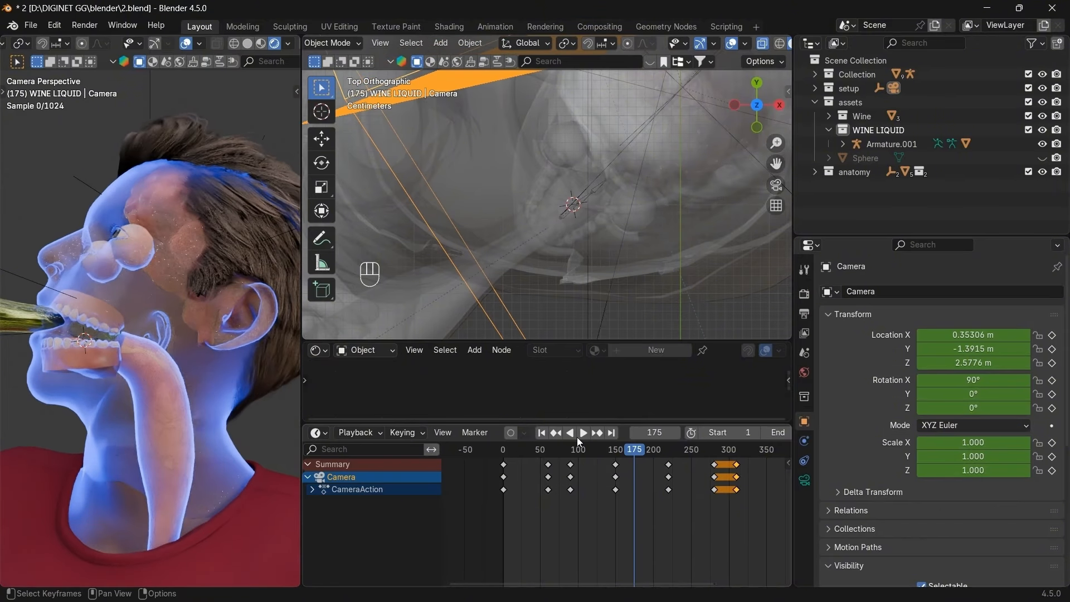
Move the timeline from the frame-150 camera keyframe to frame 160, then frame 170.
{"action": "left_click", "coordinate": [556, 432]}
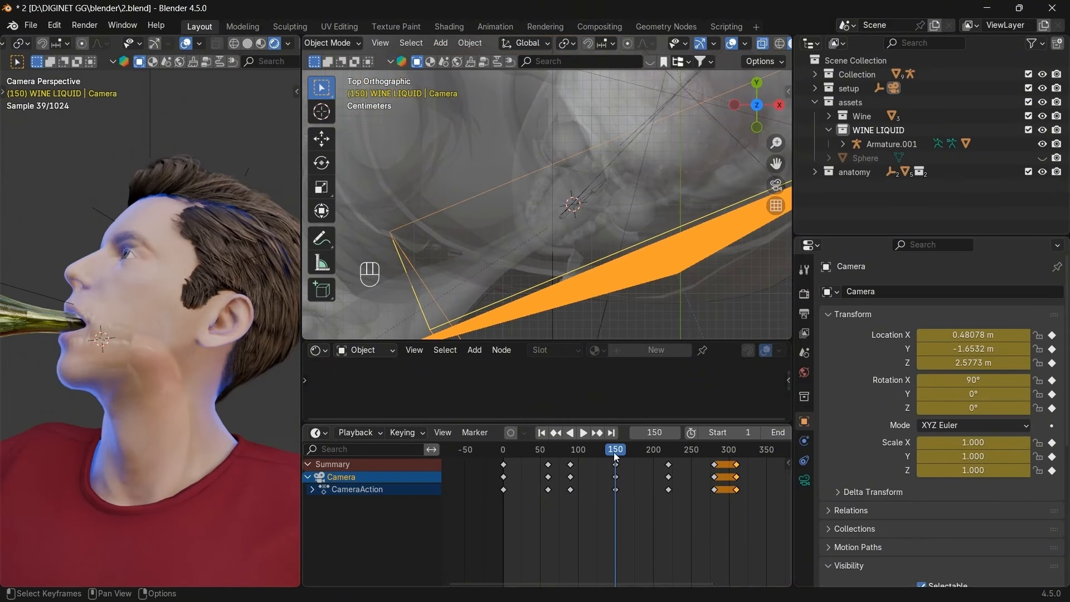
{"action": "double_click", "coordinate": [654, 433]}
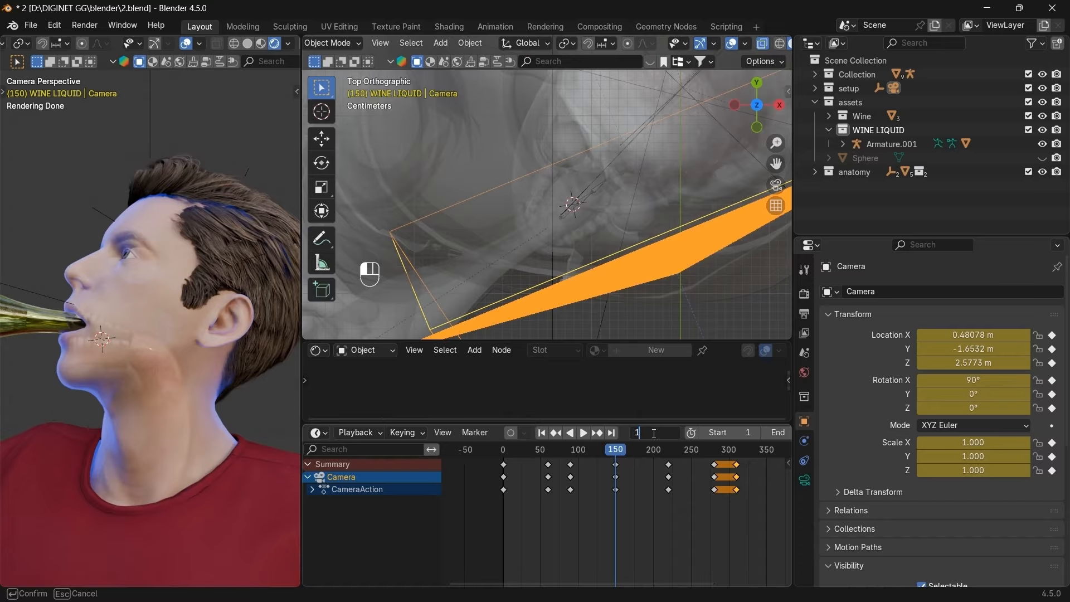
{"action": "type", "text": "160"}
{"action": "key", "text": "Return"}
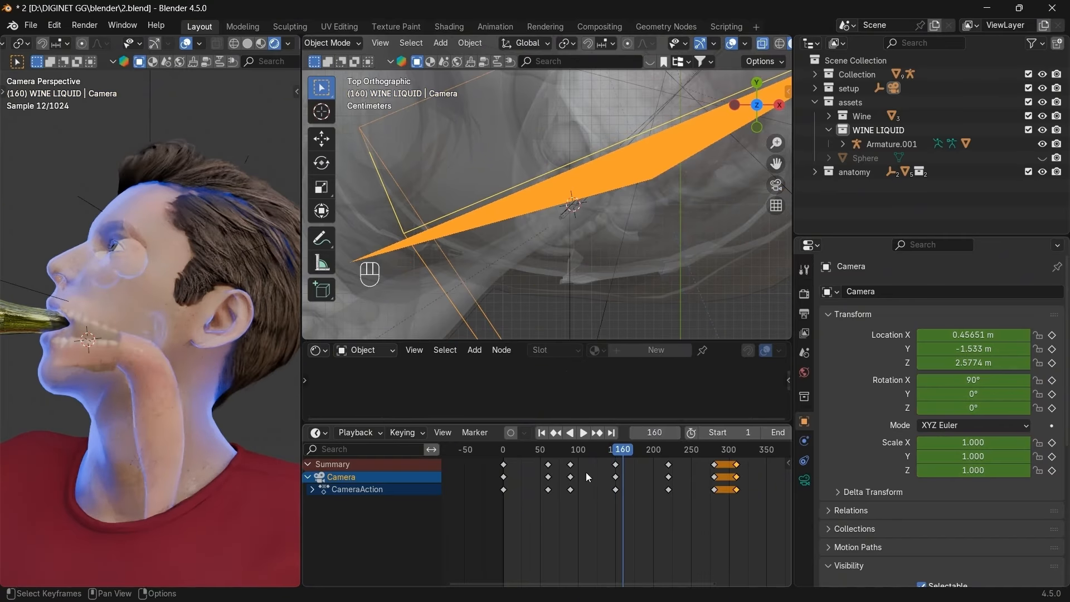
{"action": "double_click", "coordinate": [660, 434]}
{"action": "type", "text": "17"}
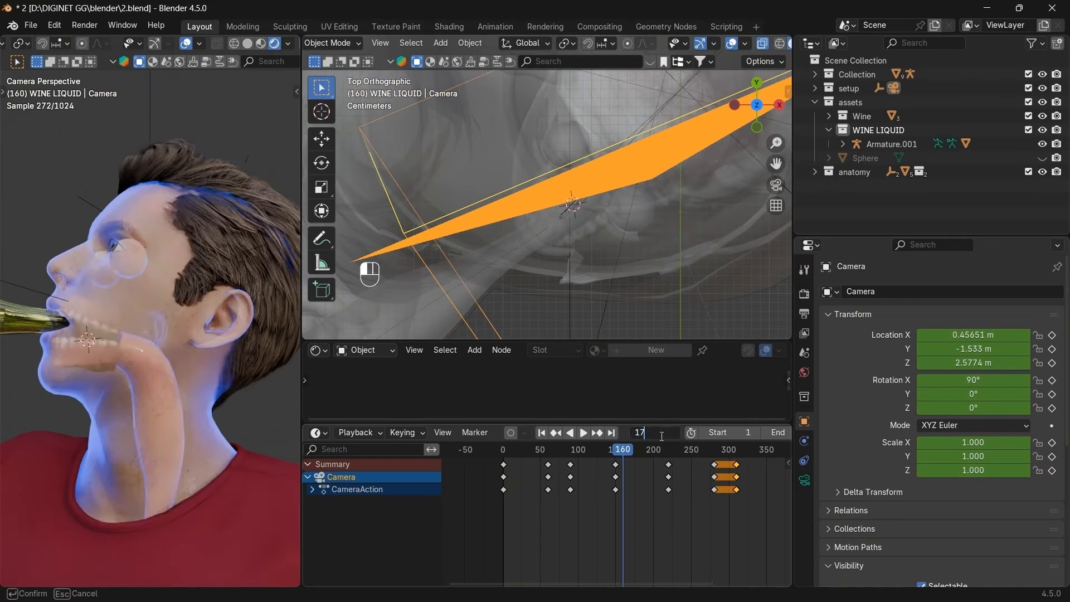
{"action": "type", "text": "0"}
{"action": "key", "text": "Return"}
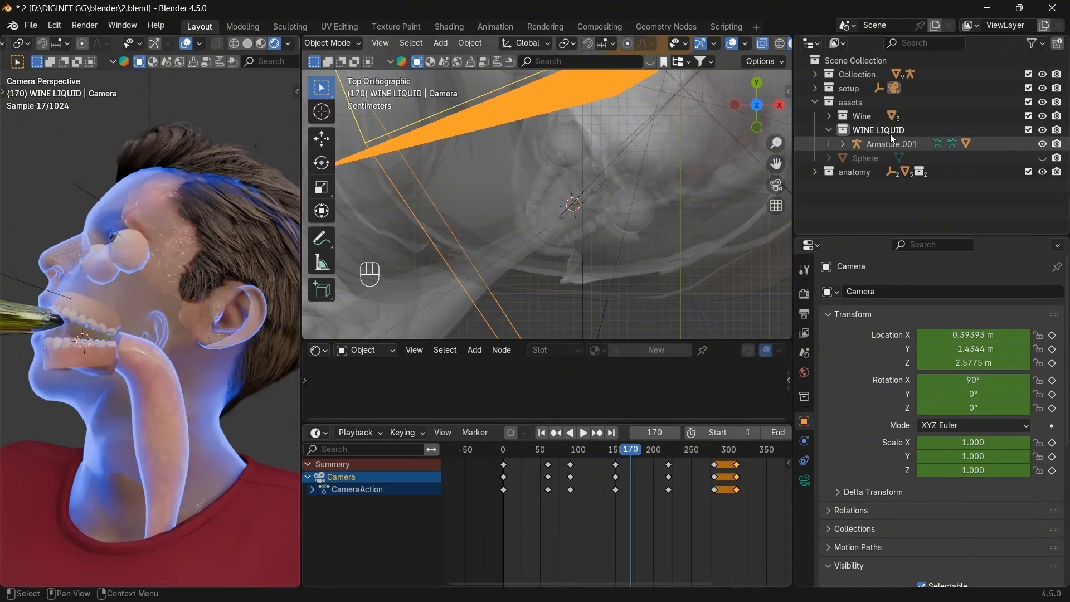
Put Armature.001 in Pose Mode and keyframe its bones at frame 170, then scrub to frame 202.
{"action": "left_click_drag", "start_coordinate": [753, 108], "coordinate": [756, 127]}
{"action": "left_click", "coordinate": [891, 143]}
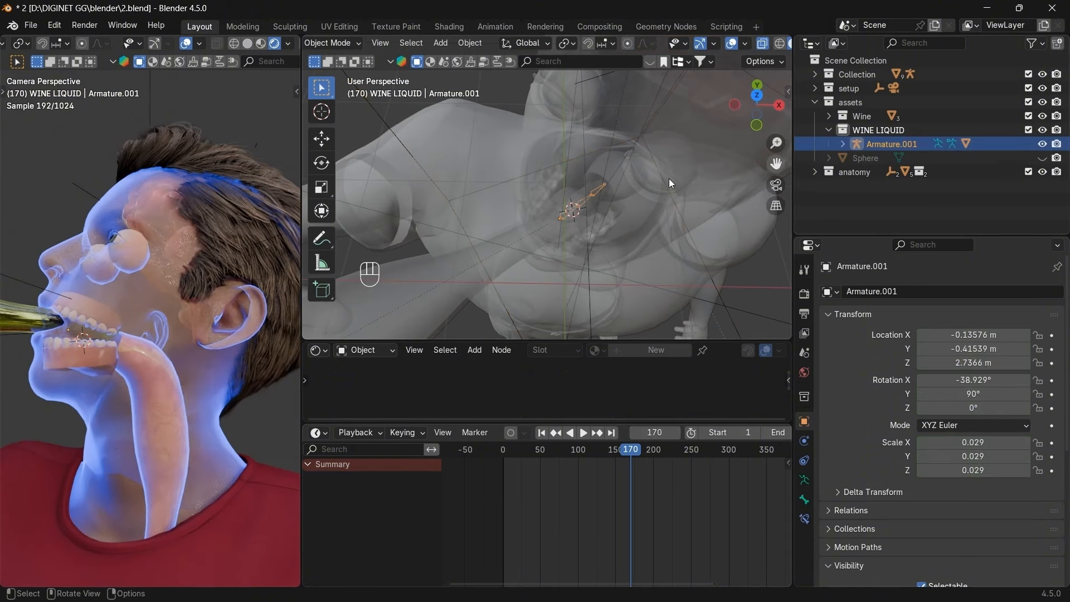
{"action": "left_click", "coordinate": [349, 44]}
{"action": "left_click", "coordinate": [329, 91]}
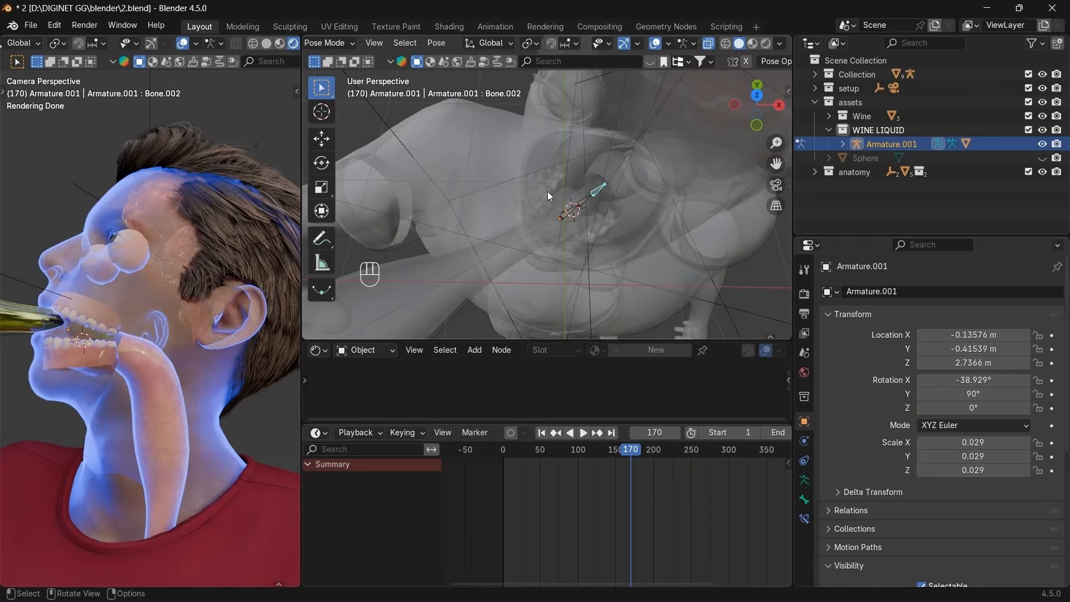
{"action": "key", "text": "i"}
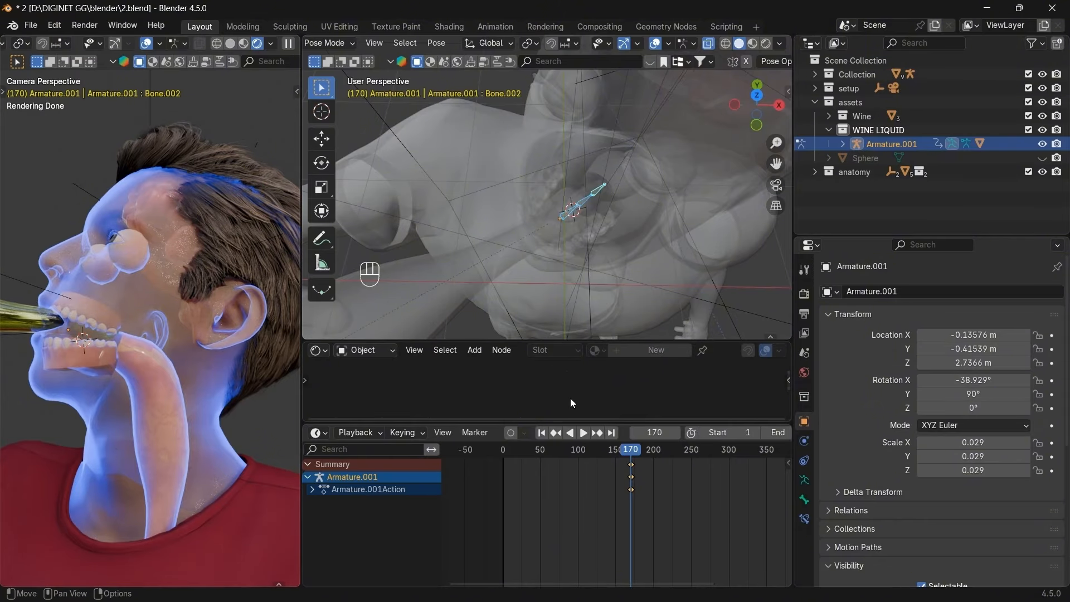
{"action": "scroll", "coordinate": [624, 455], "scroll_direction": "down", "scroll_amount": 2}
{"action": "left_click_drag", "start_coordinate": [624, 455], "coordinate": [705, 453]}
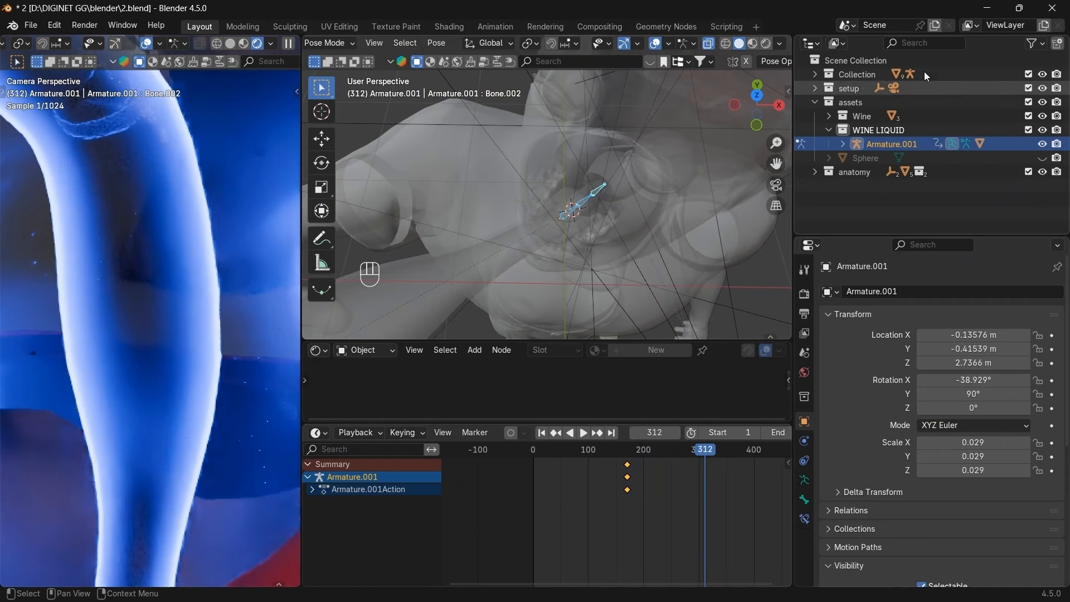
Jump to the camera's next keyframe, then put Armature.001 back into Pose Mode.
{"action": "left_click", "coordinate": [329, 43]}
{"action": "left_click", "coordinate": [326, 59]}
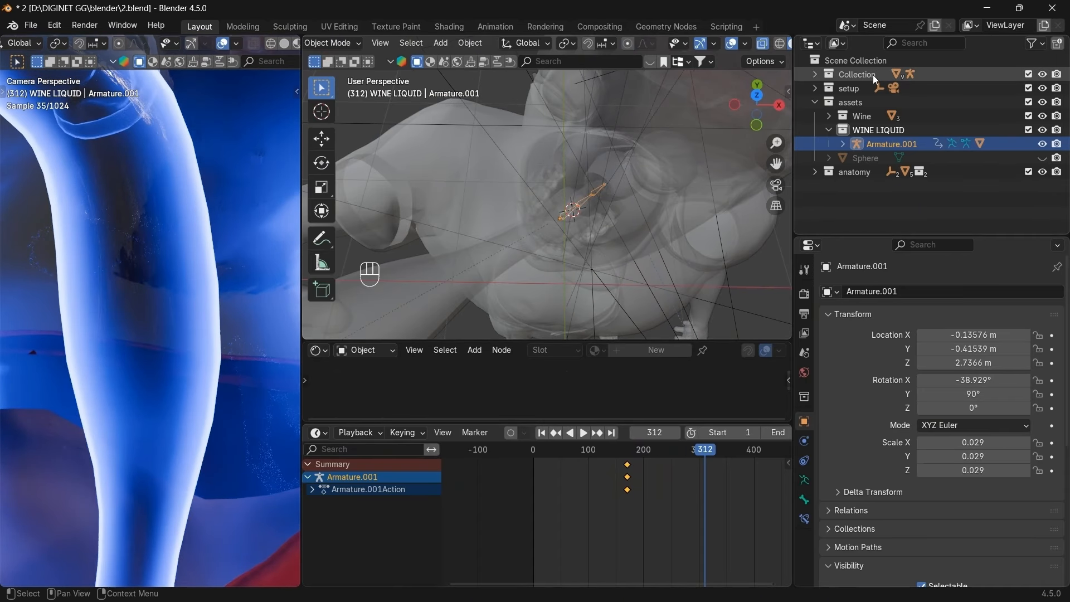
{"action": "left_click", "coordinate": [898, 99]}
{"action": "left_click", "coordinate": [897, 88]}
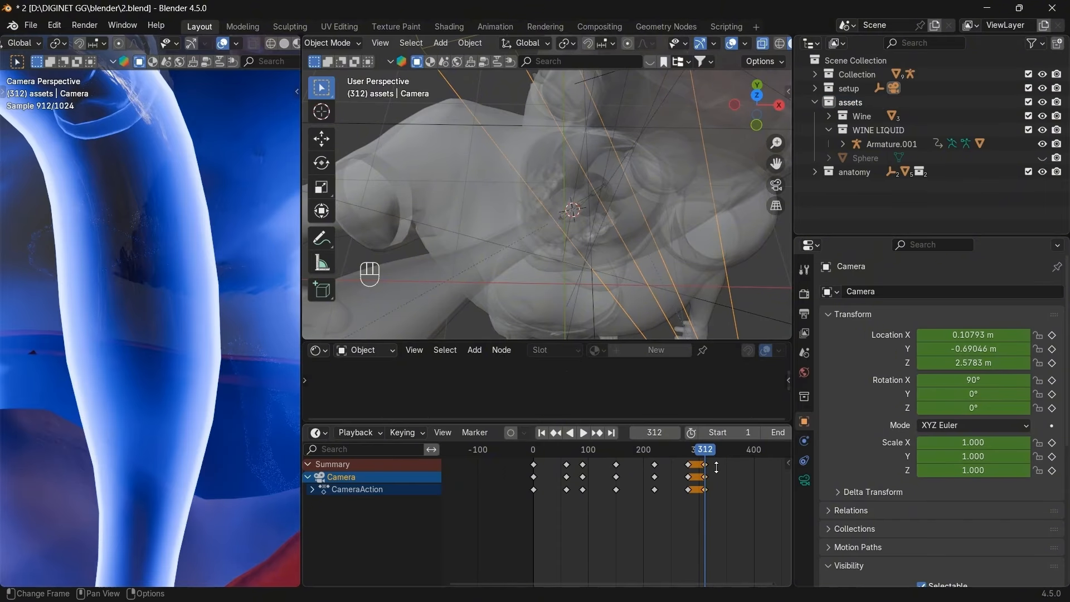
{"action": "scroll", "coordinate": [716, 467], "scroll_direction": "up", "scroll_amount": 2}
{"action": "scroll", "coordinate": [716, 467], "scroll_direction": "down", "scroll_amount": 3}
{"action": "left_click", "coordinate": [598, 434]}
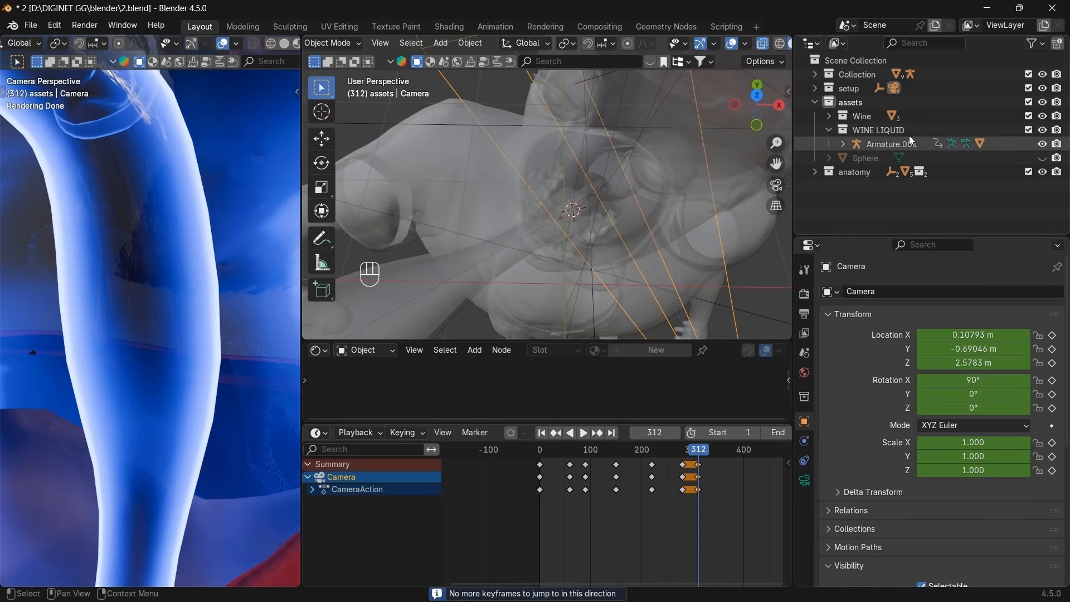
{"action": "left_click", "coordinate": [890, 144]}
{"action": "left_click", "coordinate": [354, 45]}
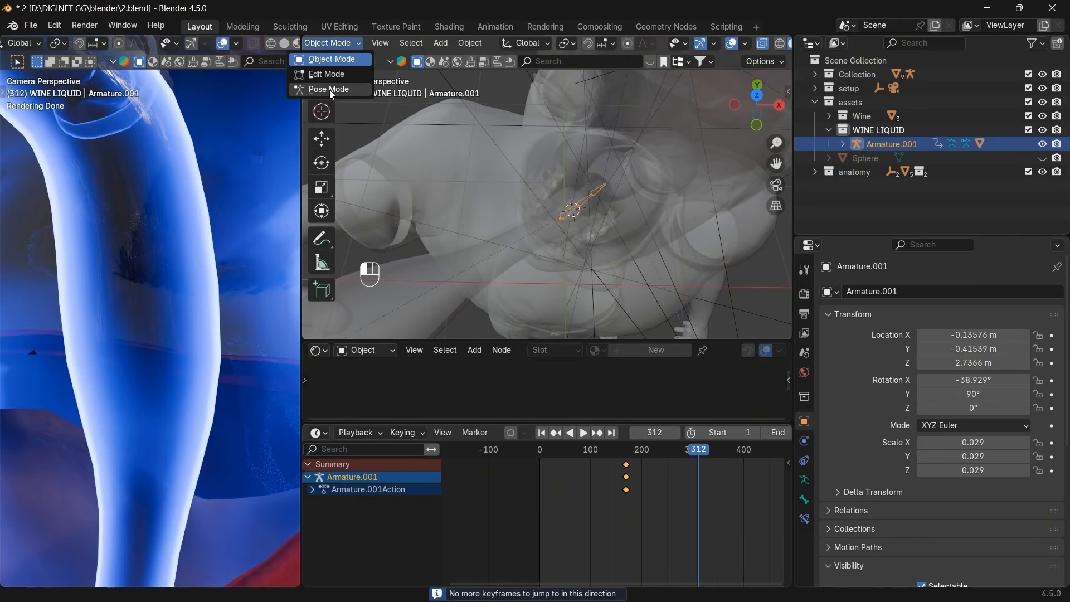
{"action": "left_click", "coordinate": [329, 89]}
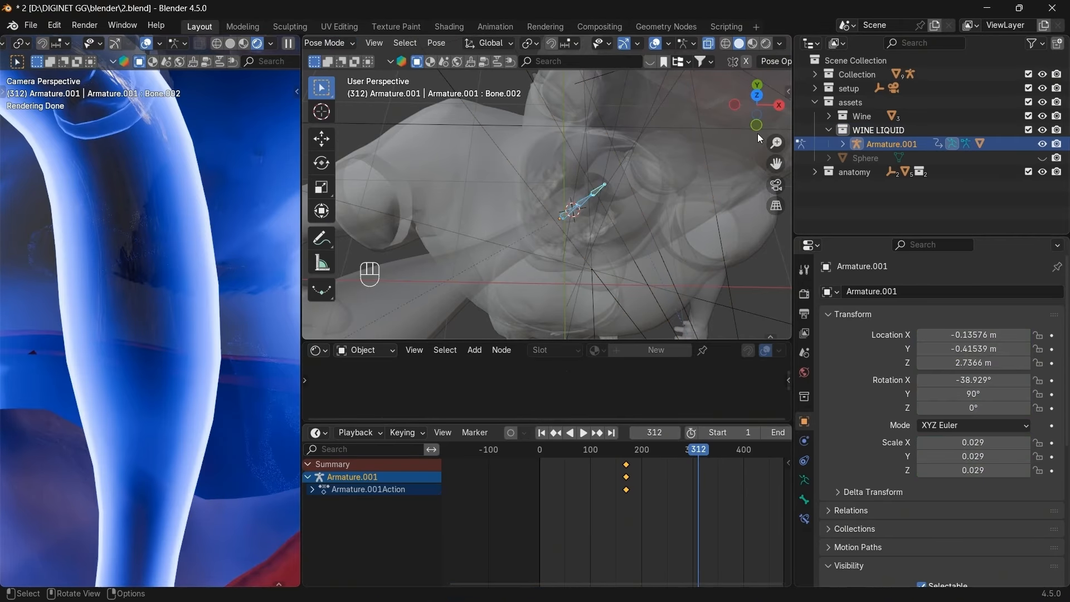
In right view, move and rotate the bone down toward the neck, then select all bones.
{"action": "left_click", "coordinate": [776, 112]}
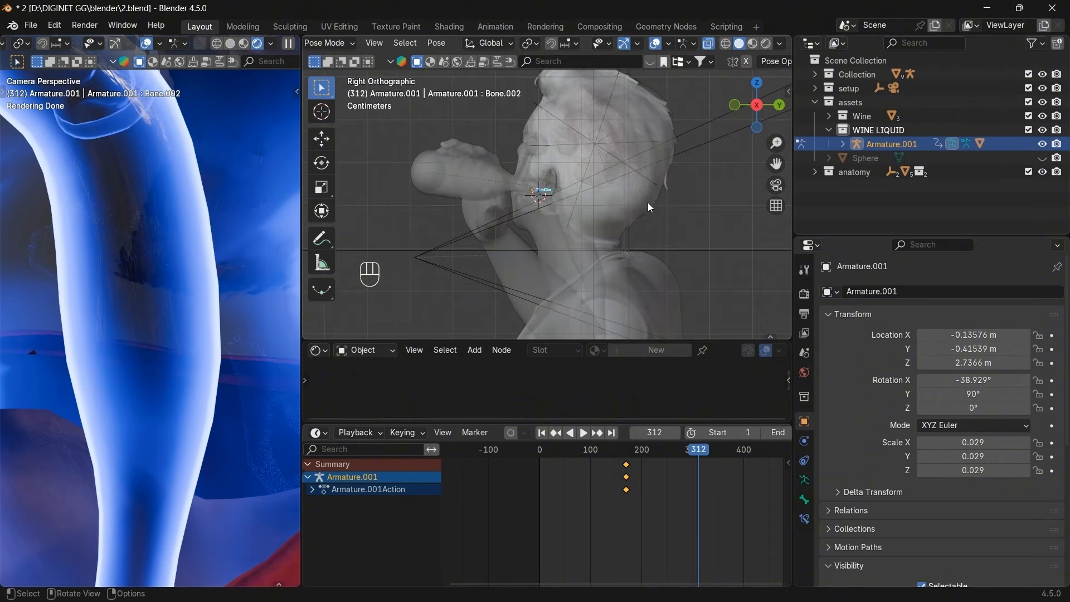
{"action": "key", "text": "g"}
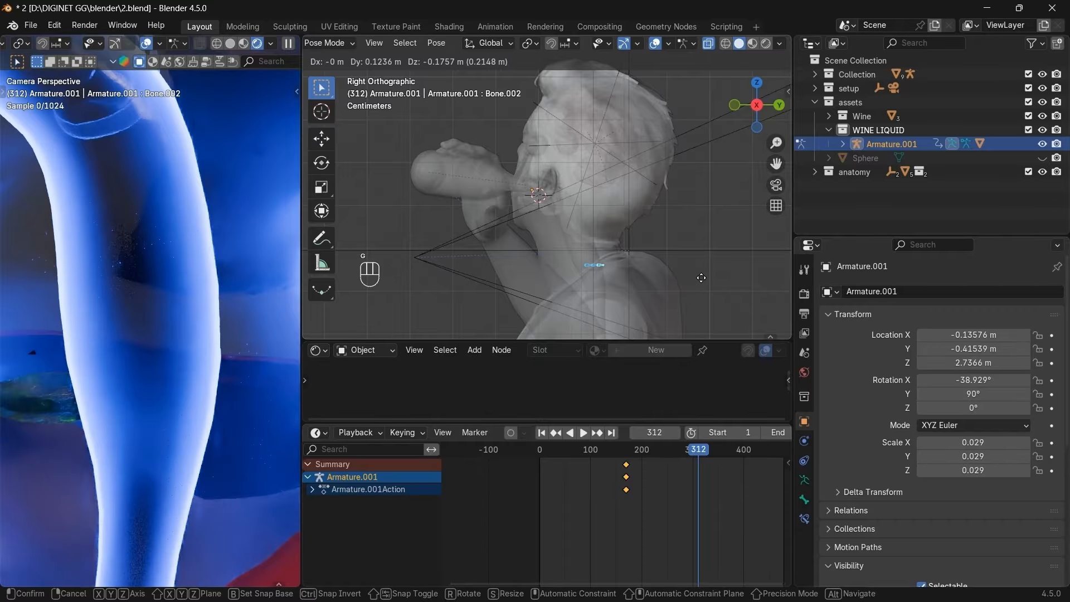
{"action": "left_click", "coordinate": [700, 277]}
{"action": "key", "text": "r"}
{"action": "left_click", "coordinate": [641, 71]}
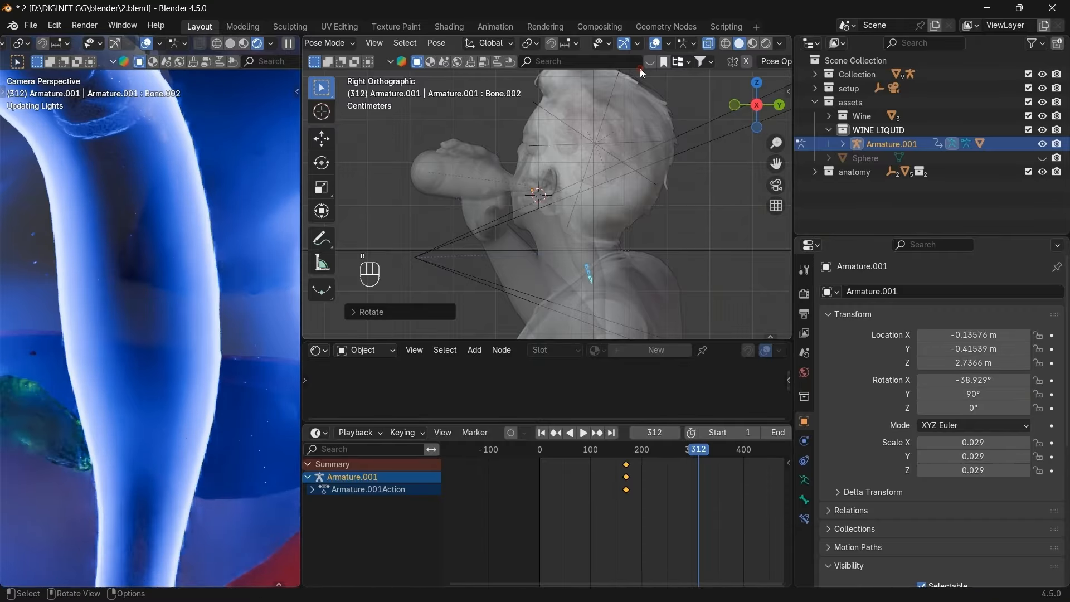
{"action": "key", "text": "g"}
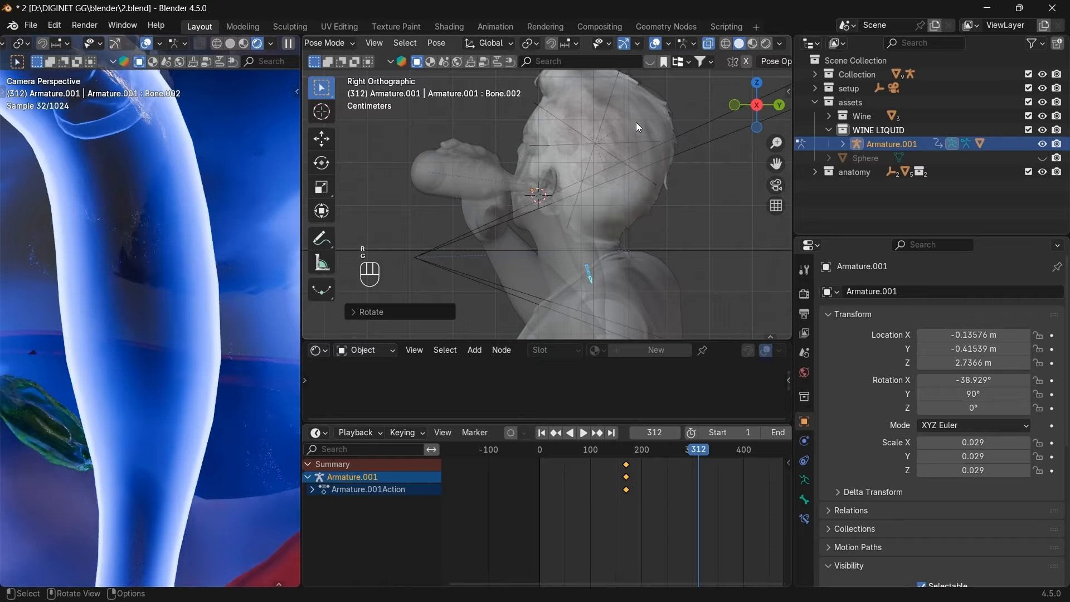
{"action": "key", "text": "g"}
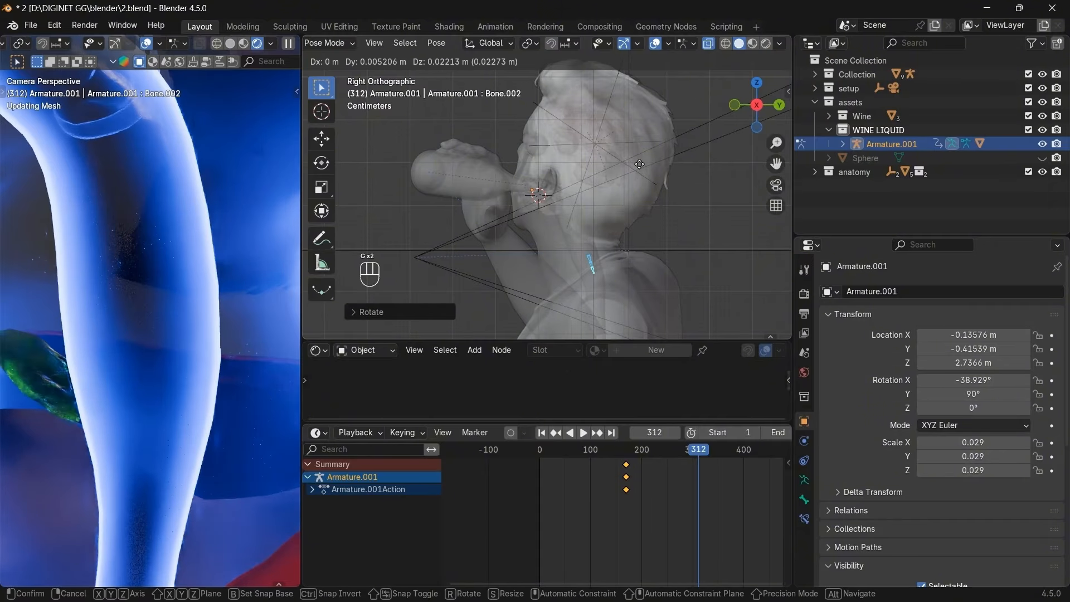
{"action": "left_click", "coordinate": [639, 163]}
{"action": "left_click", "coordinate": [758, 76]}
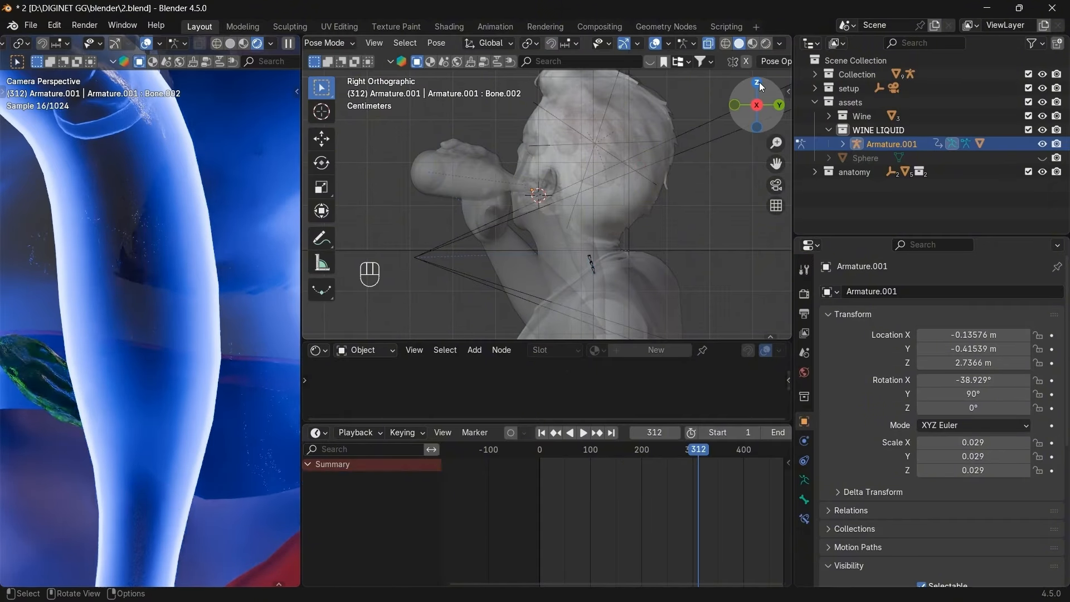
{"action": "key", "text": "a"}
From the back view, rotate the neck bone upright and shift it left and slightly up.
{"action": "left_click", "coordinate": [756, 83]}
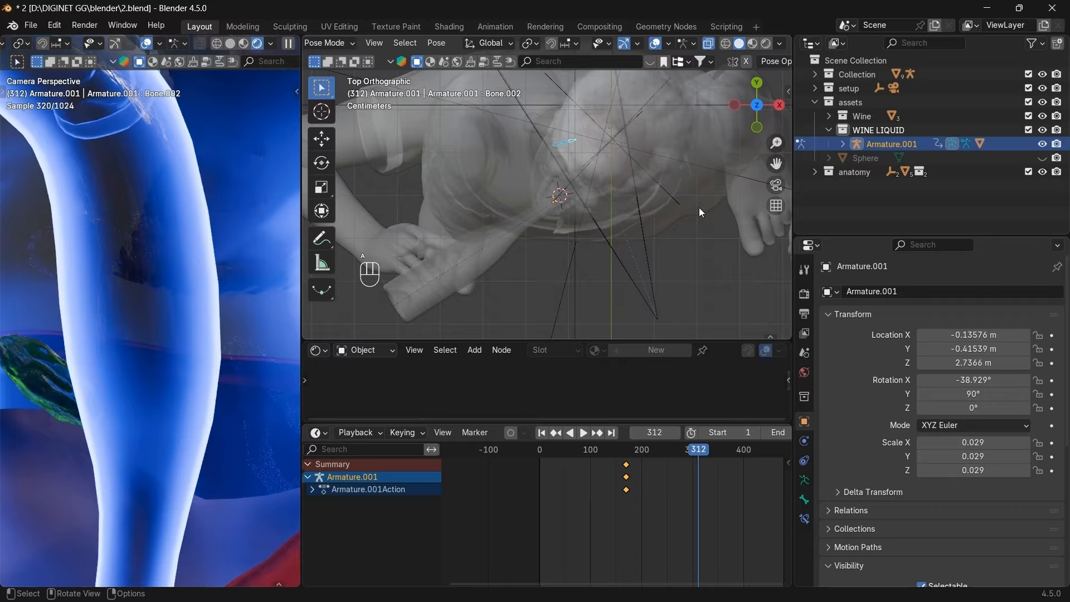
{"action": "left_click_drag", "start_coordinate": [743, 109], "coordinate": [764, 131]}
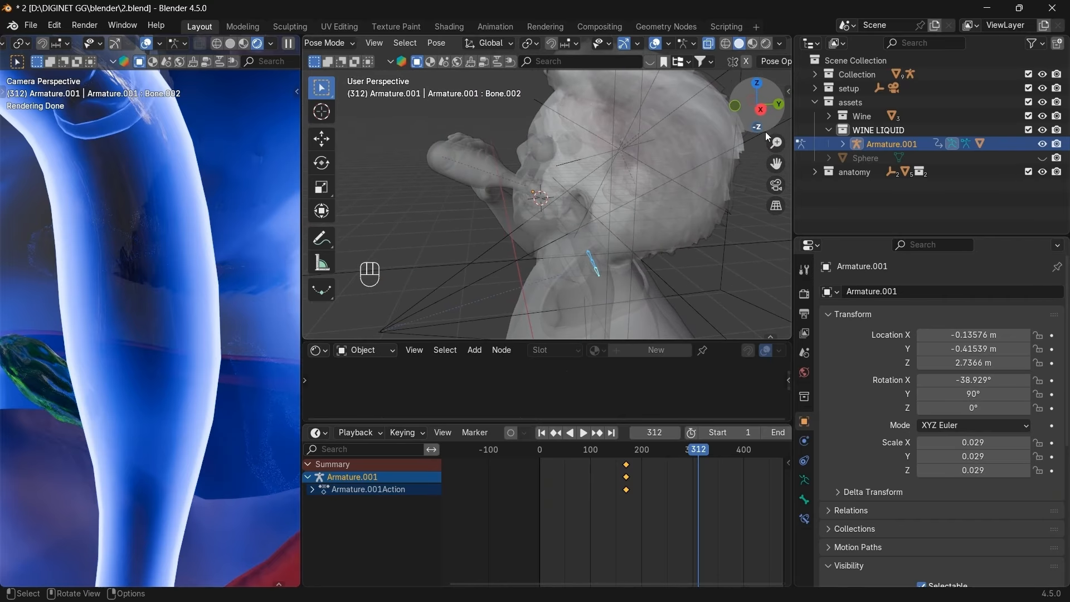
{"action": "left_click", "coordinate": [778, 106]}
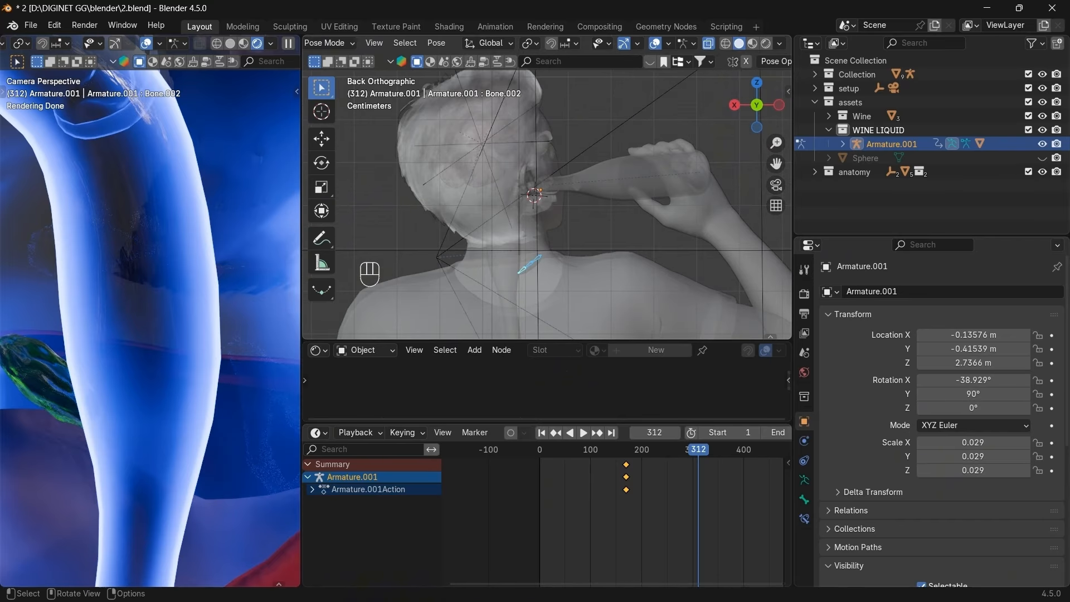
{"action": "key", "text": "r"}
{"action": "left_click", "coordinate": [588, 127]}
{"action": "key", "text": "g"}
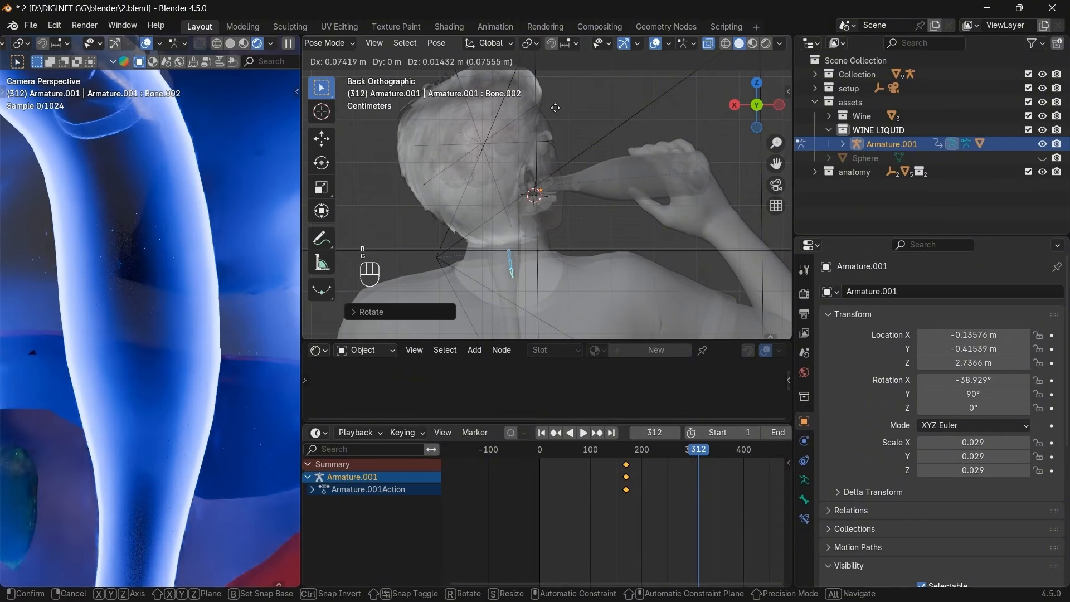
{"action": "left_click", "coordinate": [552, 119]}
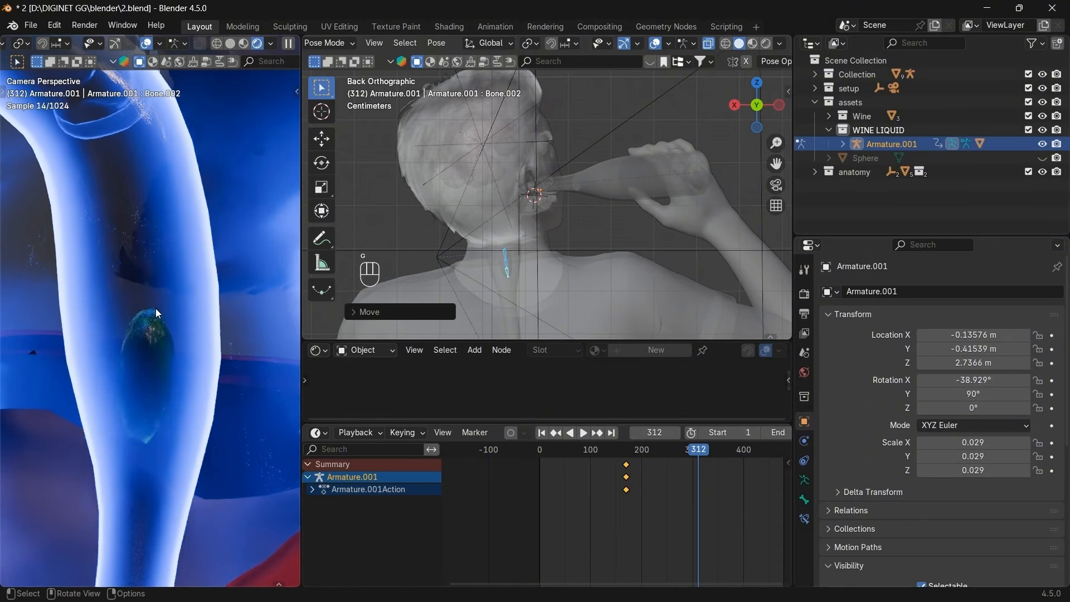
Refine the bone's rotation and position from the left side and top views.
{"action": "left_click", "coordinate": [777, 106]}
{"action": "key", "text": "g"}
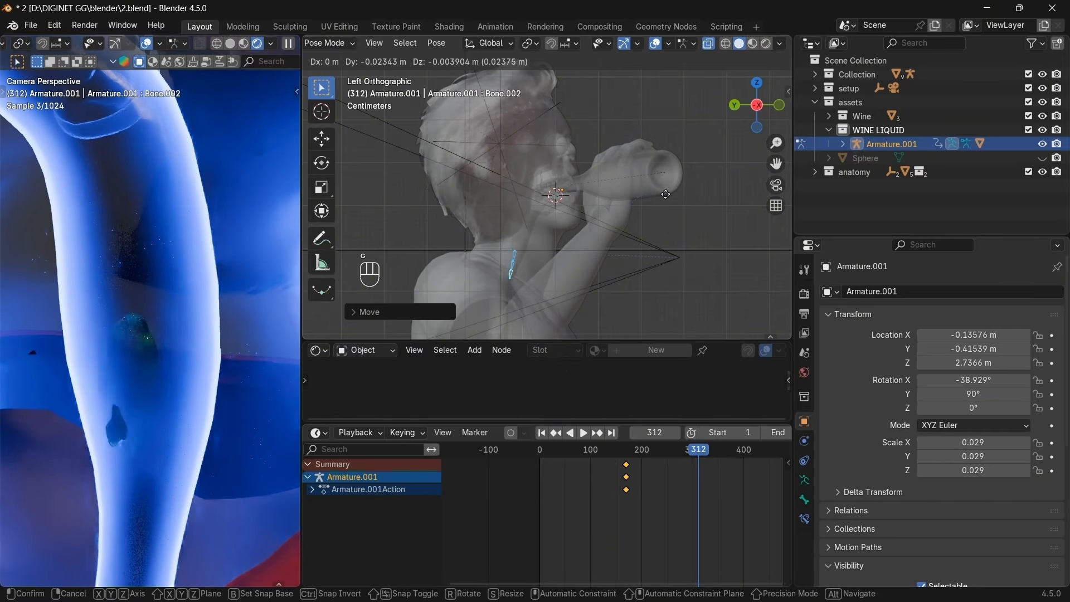
{"action": "key", "text": "r"}
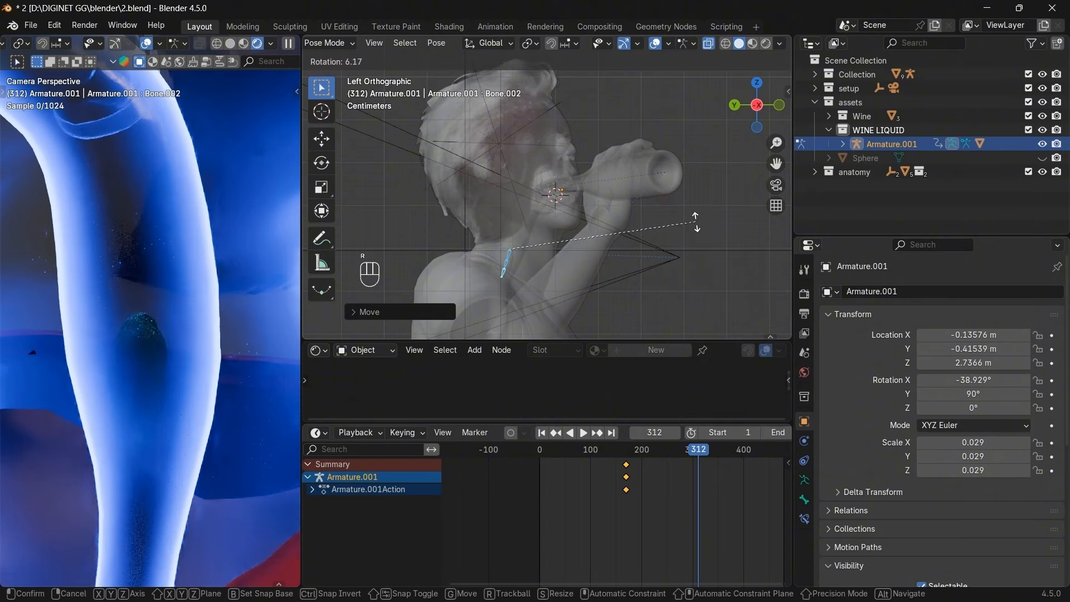
{"action": "left_click", "coordinate": [695, 221]}
{"action": "key", "text": "g"}
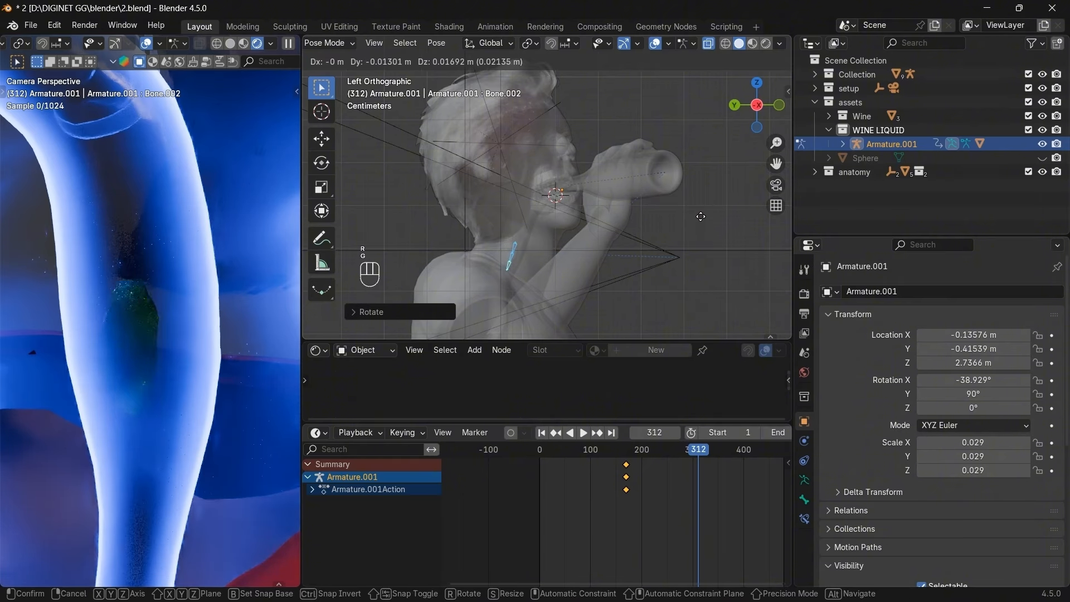
{"action": "left_click", "coordinate": [690, 214]}
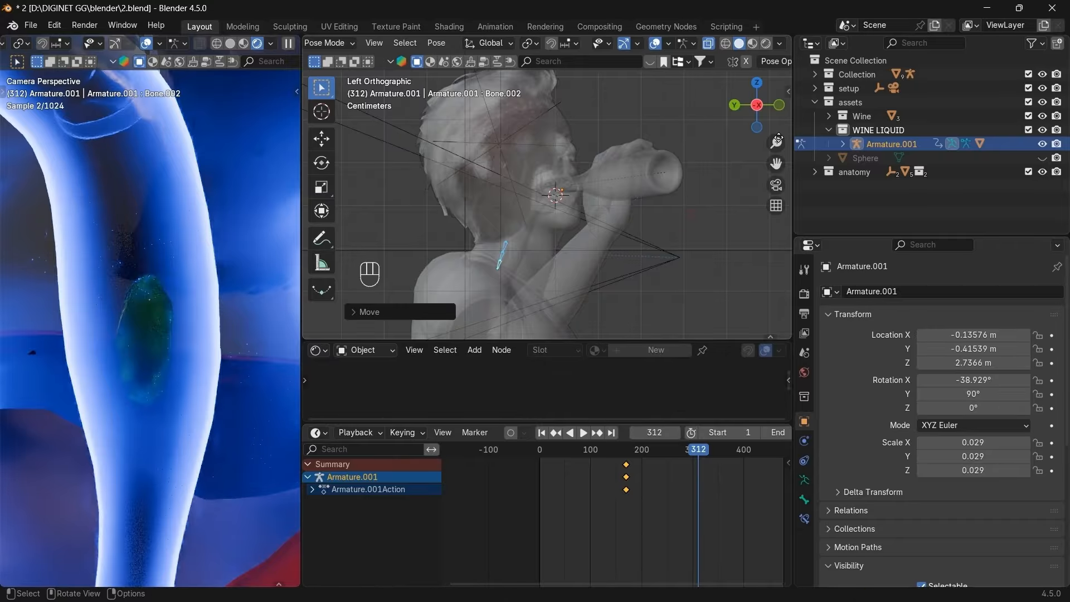
{"action": "left_click", "coordinate": [778, 105]}
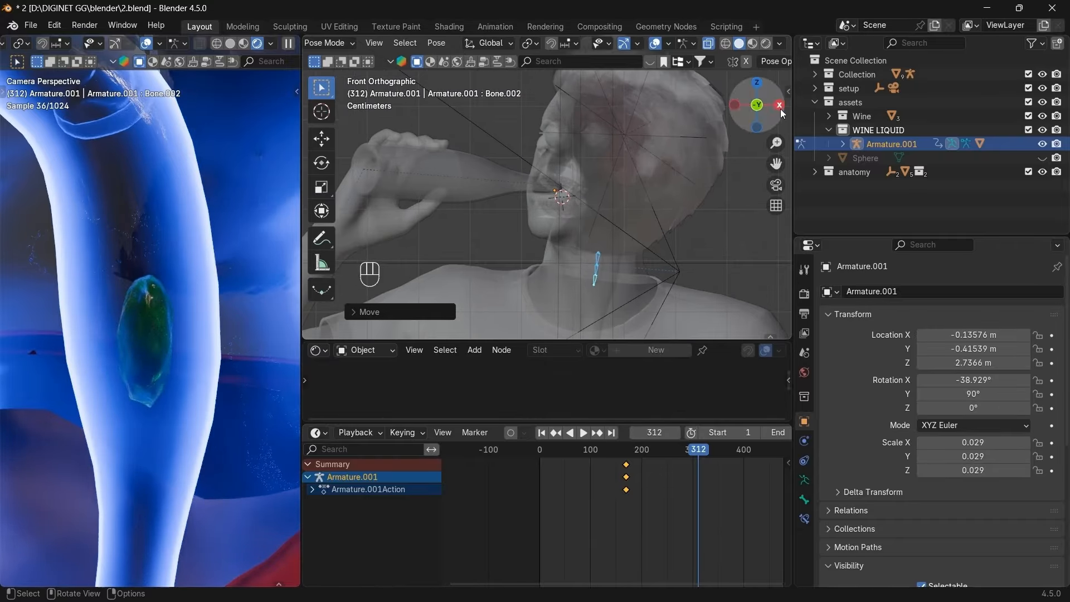
{"action": "left_click", "coordinate": [757, 83]}
{"action": "key", "text": "g"}
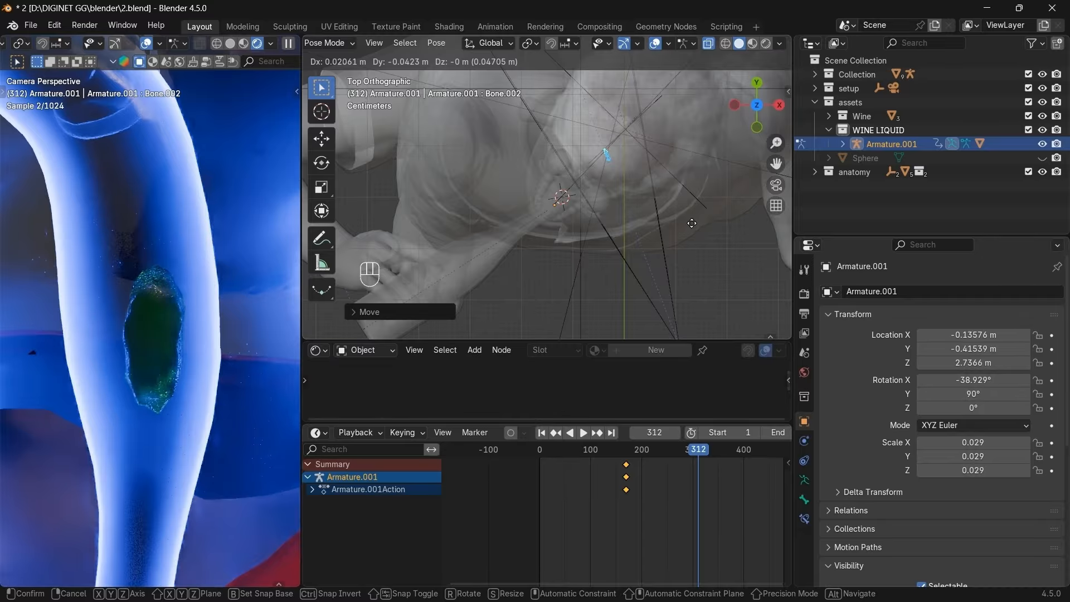
{"action": "left_click", "coordinate": [689, 222]}
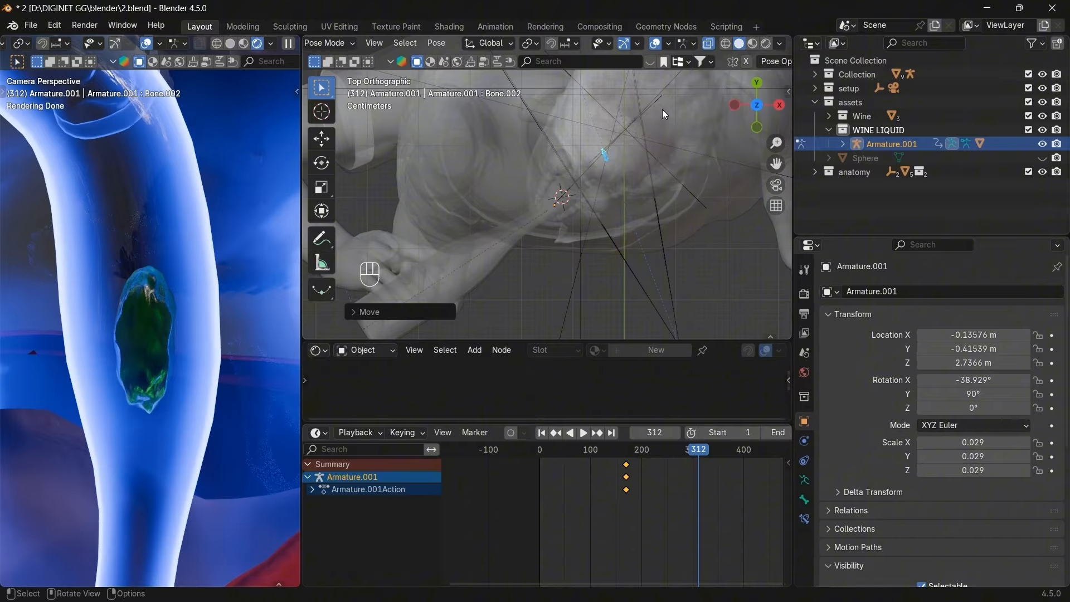
Nudge the bone left in right and front views, keyframe the bones at frame 312, and scrub back.
{"action": "left_click", "coordinate": [779, 105]}
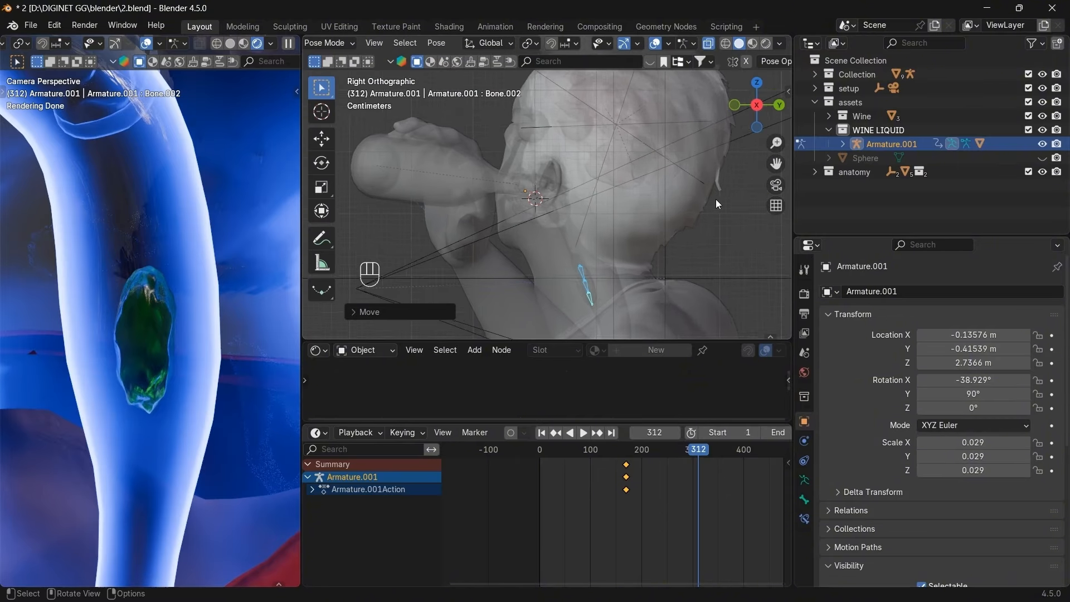
{"action": "scroll", "coordinate": [707, 230], "scroll_direction": "down", "scroll_amount": 3}
{"action": "left_click_drag", "start_coordinate": [775, 164], "coordinate": [761, 104]}
{"action": "scroll", "coordinate": [728, 208], "scroll_direction": "up", "scroll_amount": 2}
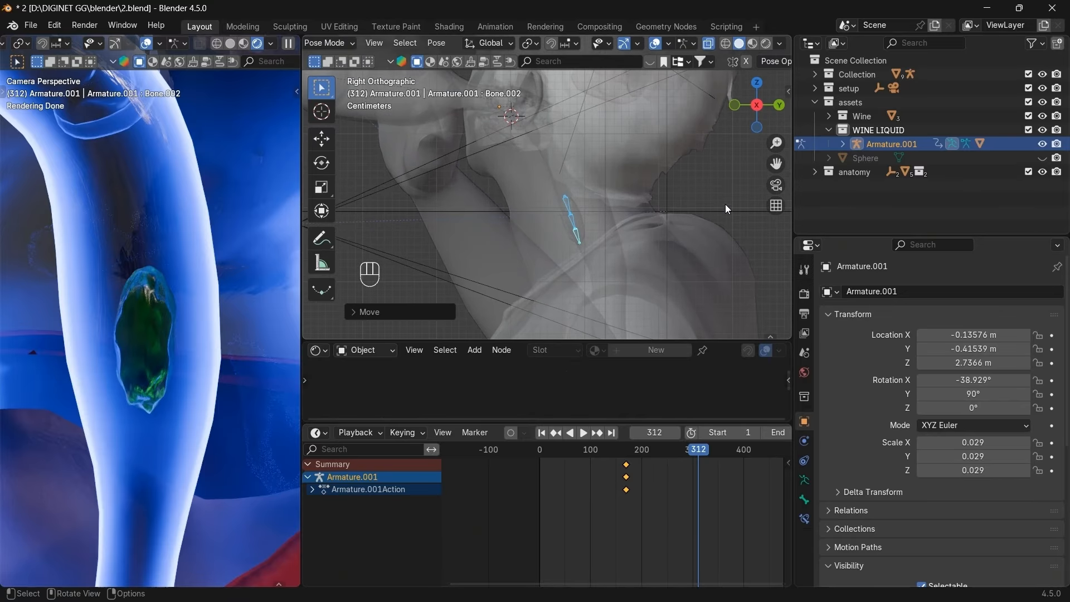
{"action": "key", "text": "g"}
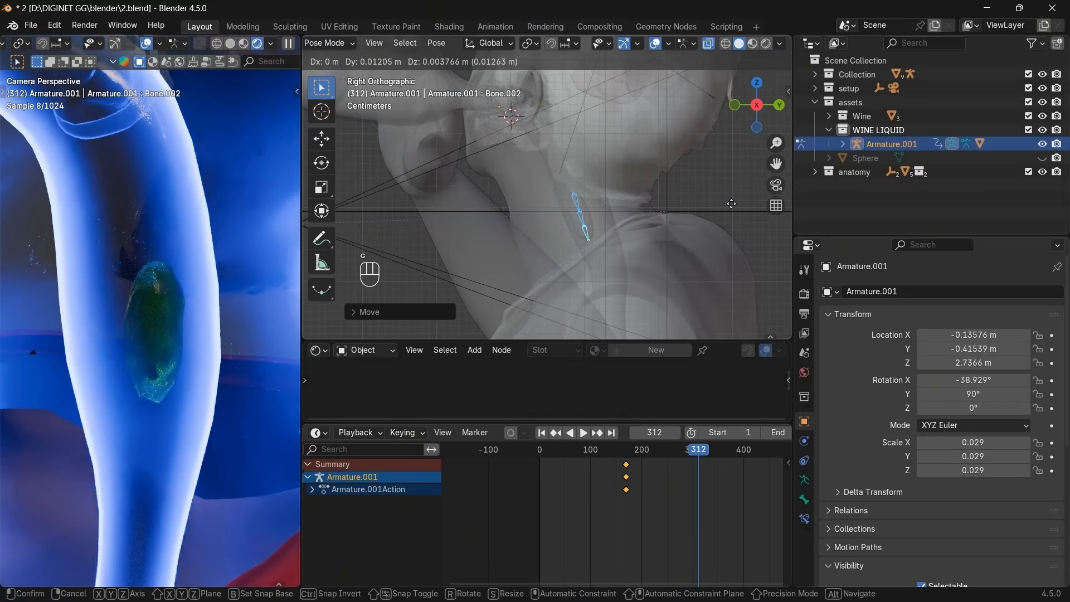
{"action": "left_click", "coordinate": [693, 212]}
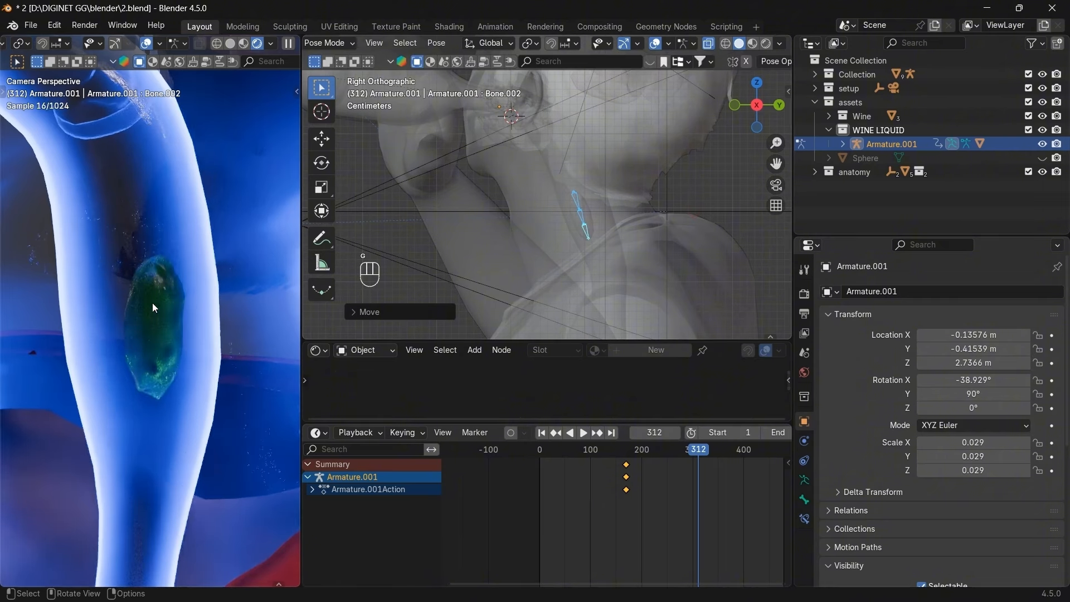
{"action": "key", "text": "KP_1"}
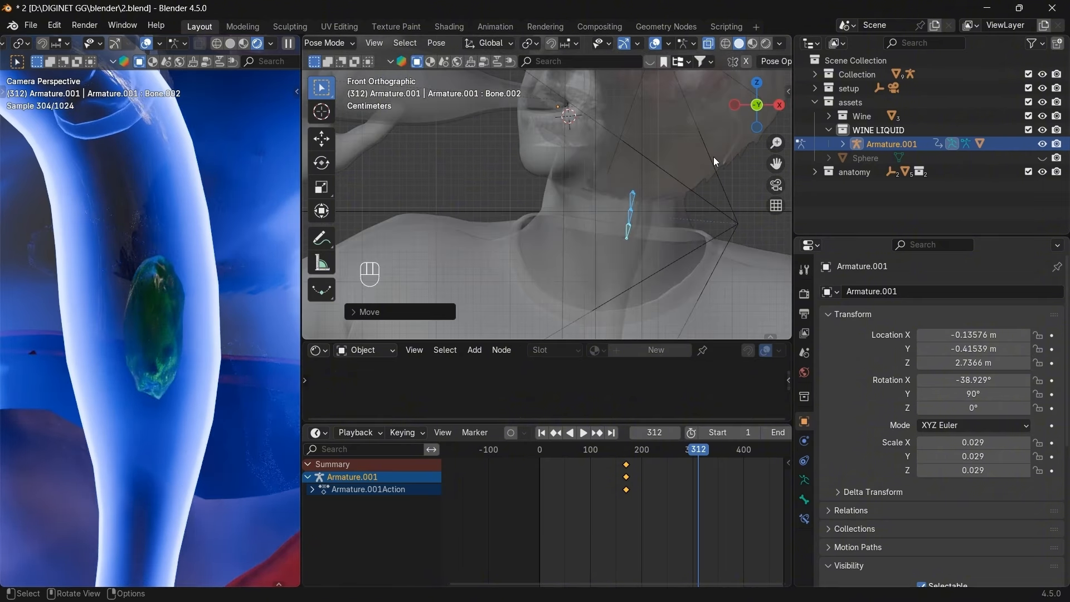
{"action": "key", "text": "g"}
{"action": "left_click", "coordinate": [708, 156]}
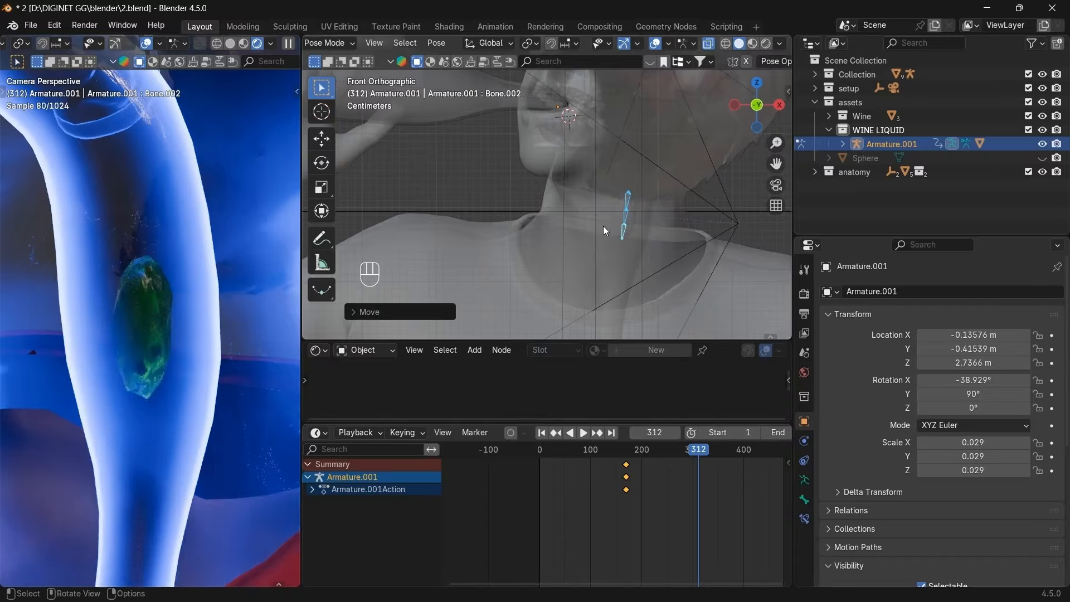
{"action": "key", "text": "i"}
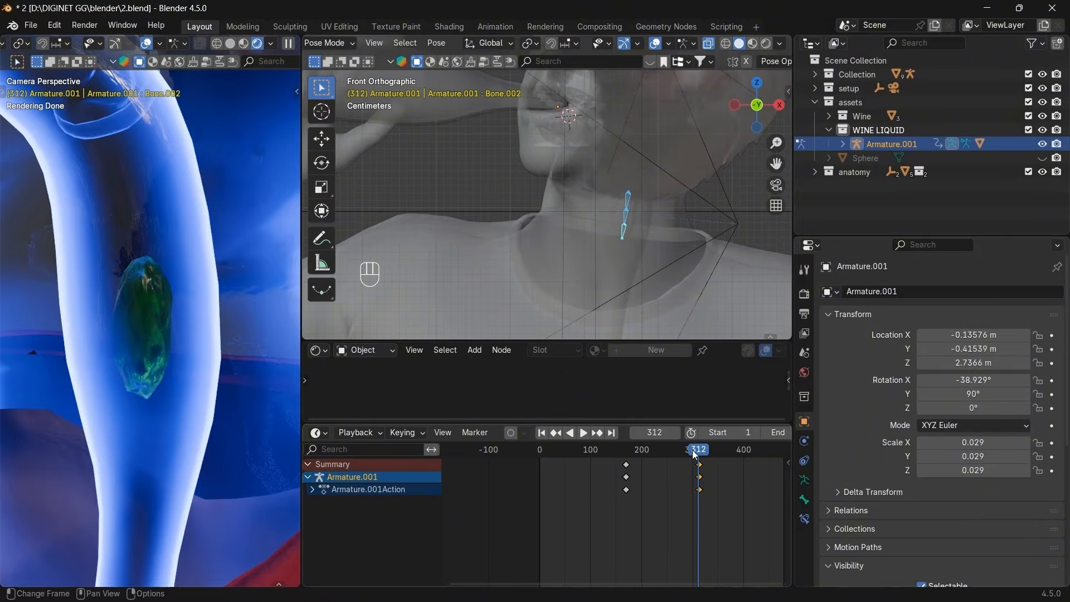
{"action": "left_click_drag", "start_coordinate": [694, 454], "coordinate": [649, 451]}
Go to frame 210 on the timeline.
{"action": "left_click", "coordinate": [555, 435]}
{"action": "left_click", "coordinate": [659, 433]}
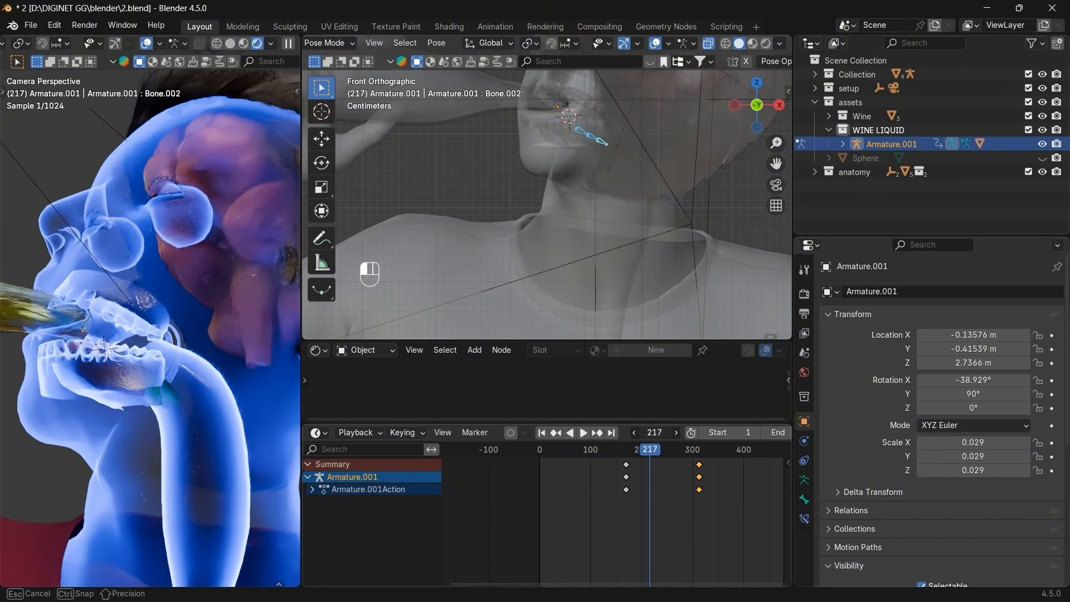
{"action": "type", "text": "210"}
{"action": "key", "text": "Return"}
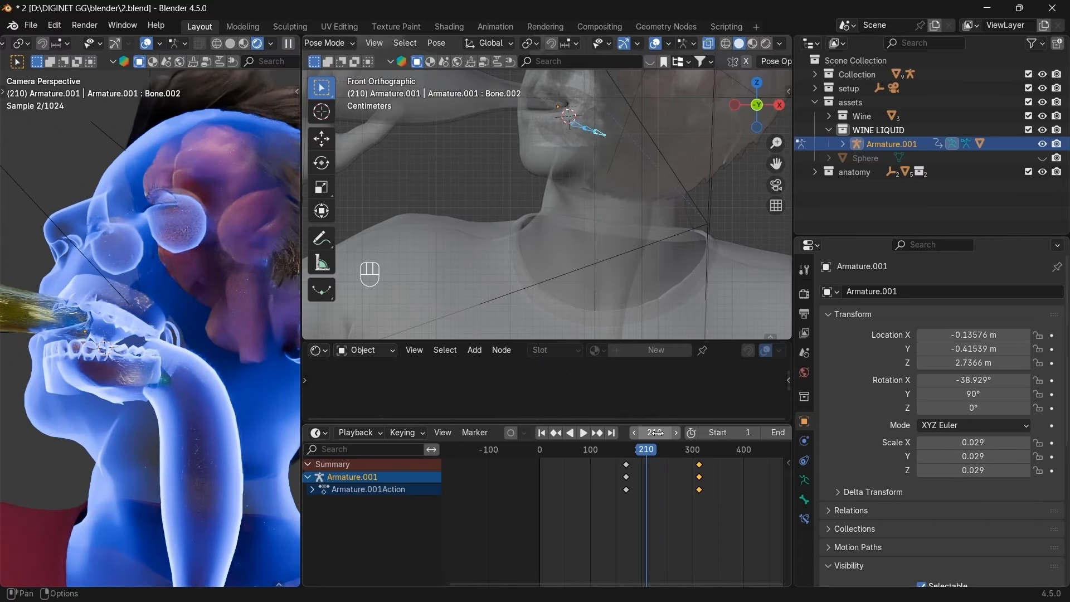
{"action": "scroll", "coordinate": [663, 173], "scroll_direction": "up", "scroll_amount": 1}
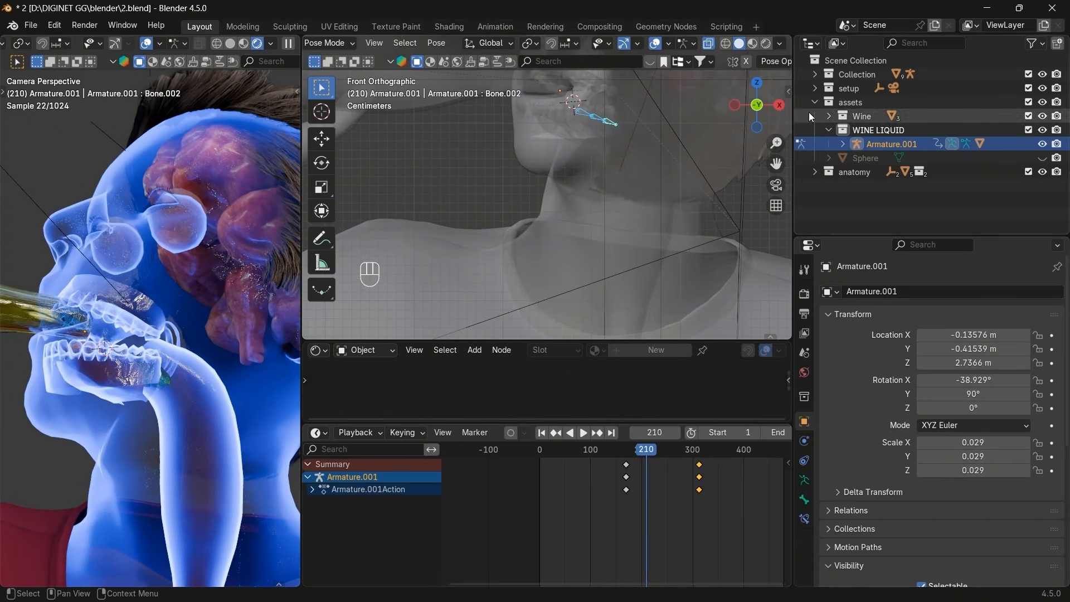
{"action": "left_click", "coordinate": [757, 109]}
{"action": "left_click", "coordinate": [757, 110]}
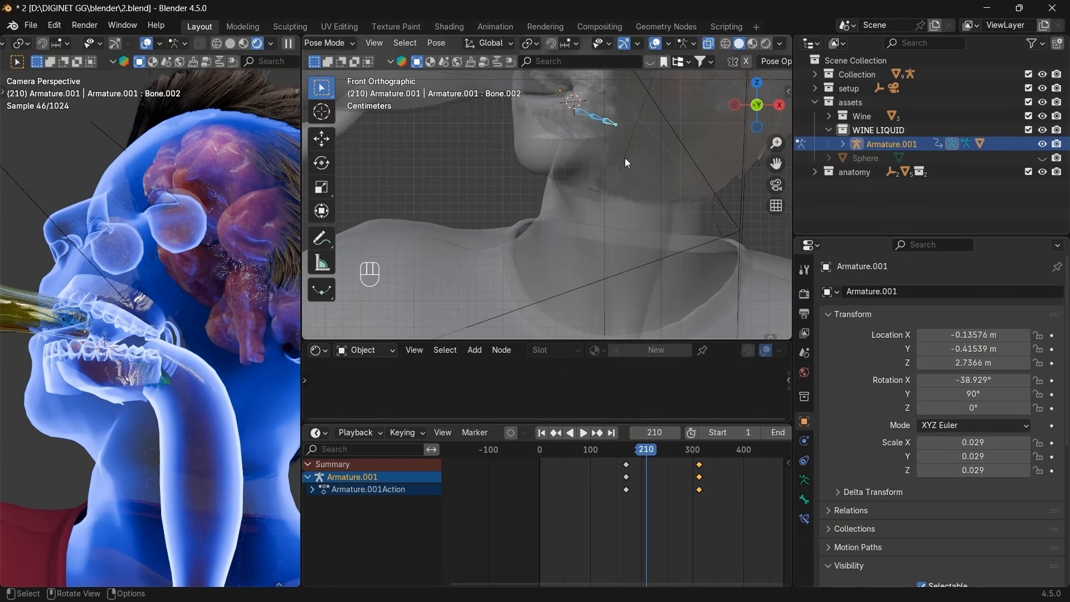
{"action": "scroll", "coordinate": [643, 155], "scroll_direction": "down", "scroll_amount": 4}
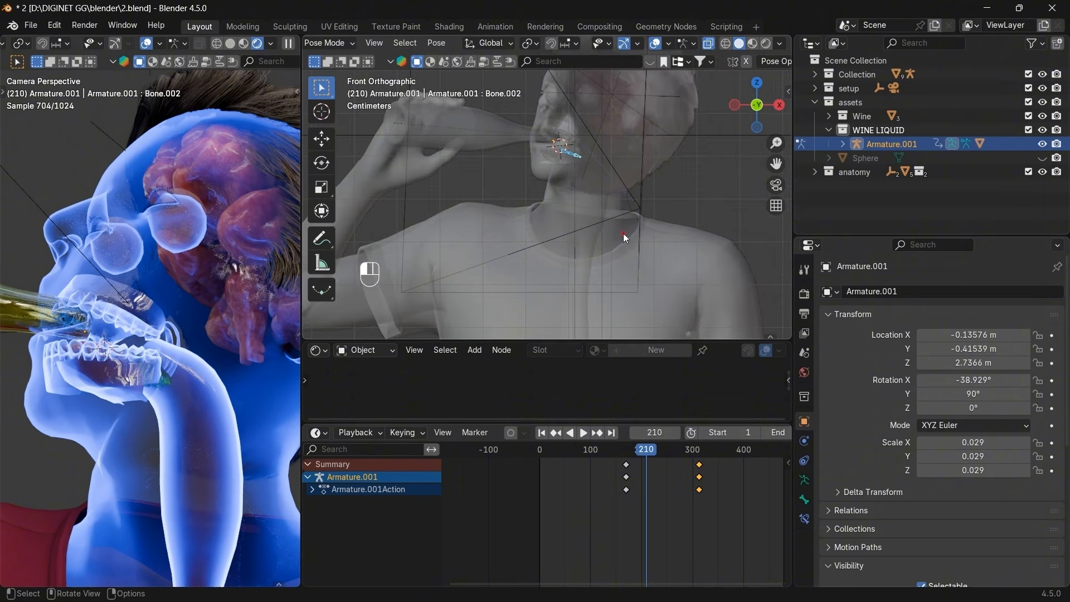
In Object Mode, hide the character's body and short hair to expose the mouth.
{"action": "left_click", "coordinate": [622, 233]}
{"action": "left_click", "coordinate": [334, 43]}
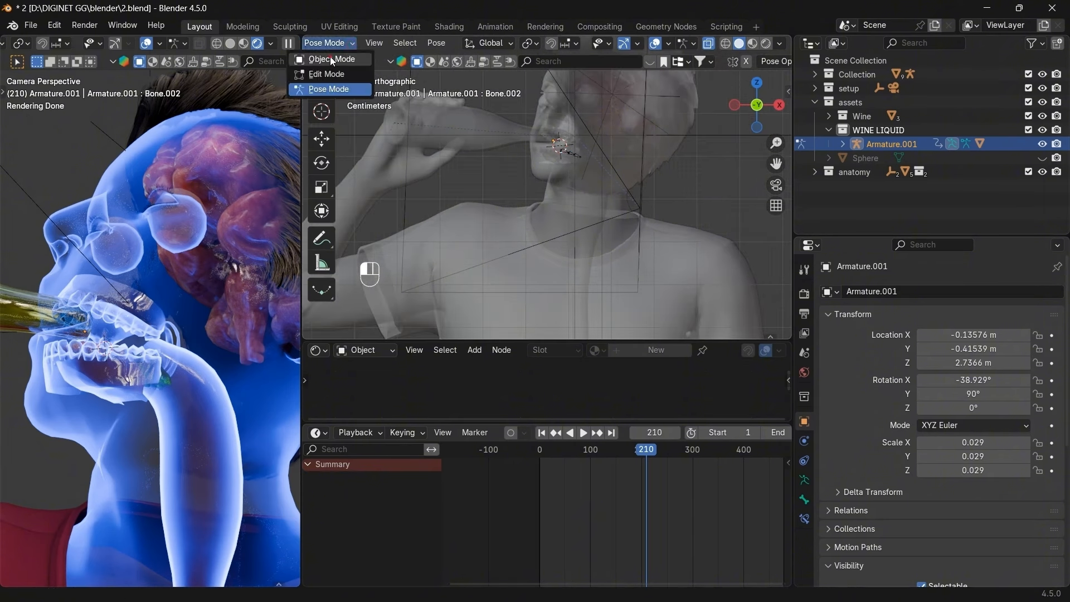
{"action": "left_click", "coordinate": [329, 56]}
{"action": "left_click", "coordinate": [630, 145]}
{"action": "key", "text": "h"}
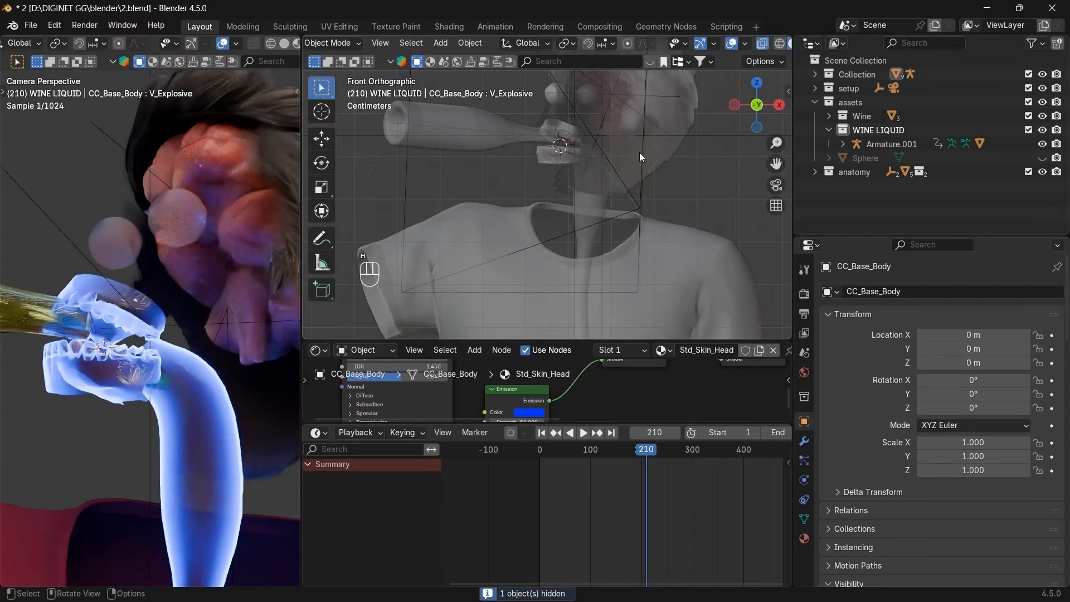
{"action": "left_click", "coordinate": [639, 152]}
{"action": "key", "text": "h"}
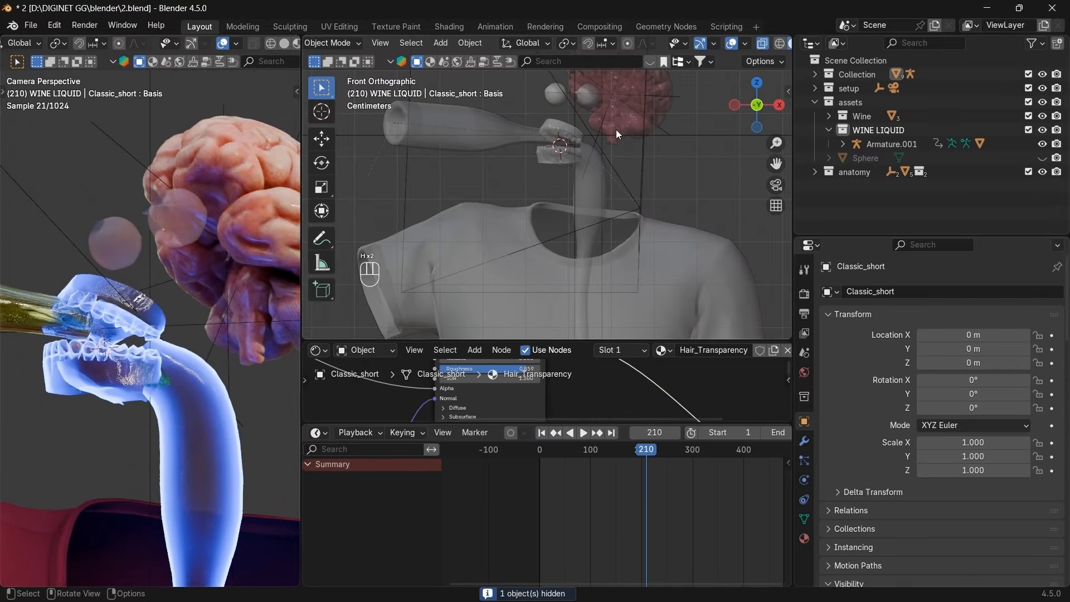
Select Armature.001 through the overlapping mouth objects and return it to Pose Mode.
{"action": "scroll", "coordinate": [621, 202], "scroll_direction": "up", "scroll_amount": 3}
{"action": "left_click", "coordinate": [601, 119]}
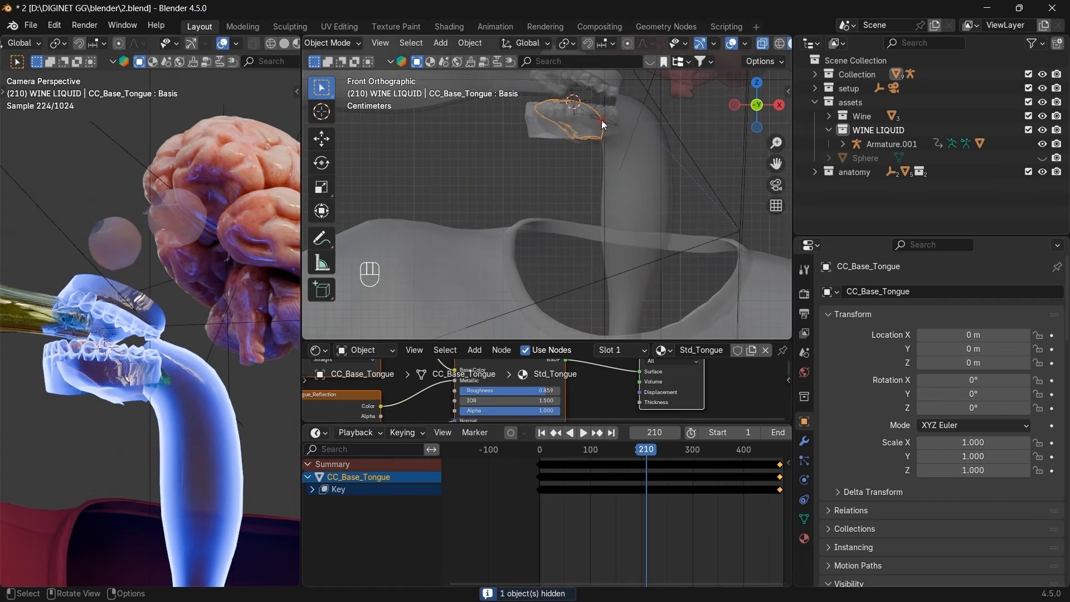
{"action": "left_click", "coordinate": [589, 120]}
{"action": "left_click", "coordinate": [596, 120]}
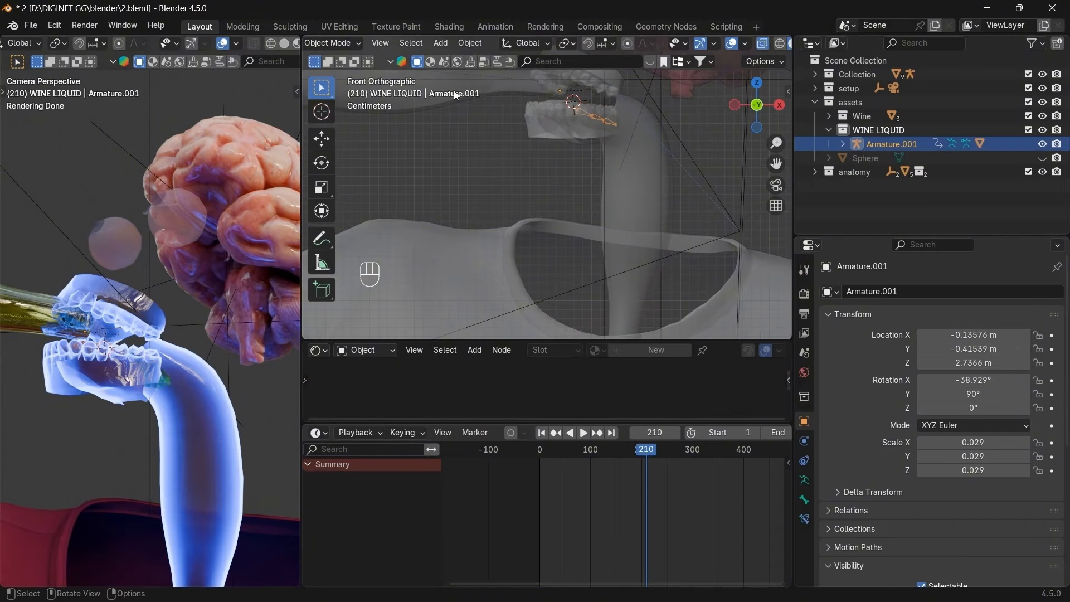
{"action": "left_click", "coordinate": [324, 43]}
{"action": "left_click", "coordinate": [334, 84]}
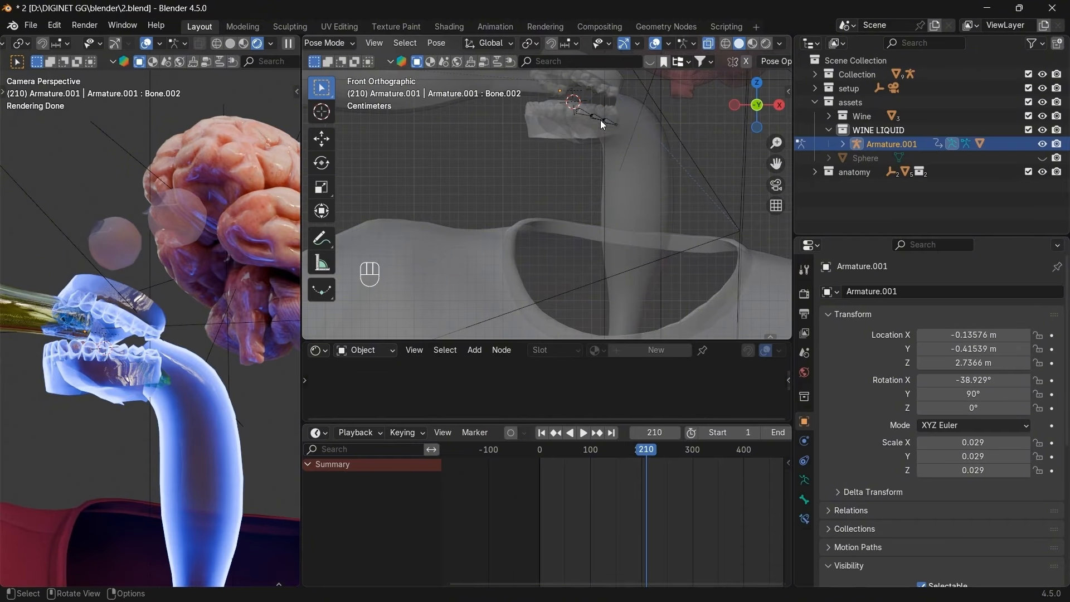
Move the whole bone chain, then rotate Bone.002 and scale it to about 1.12.
{"action": "key", "text": "a"}
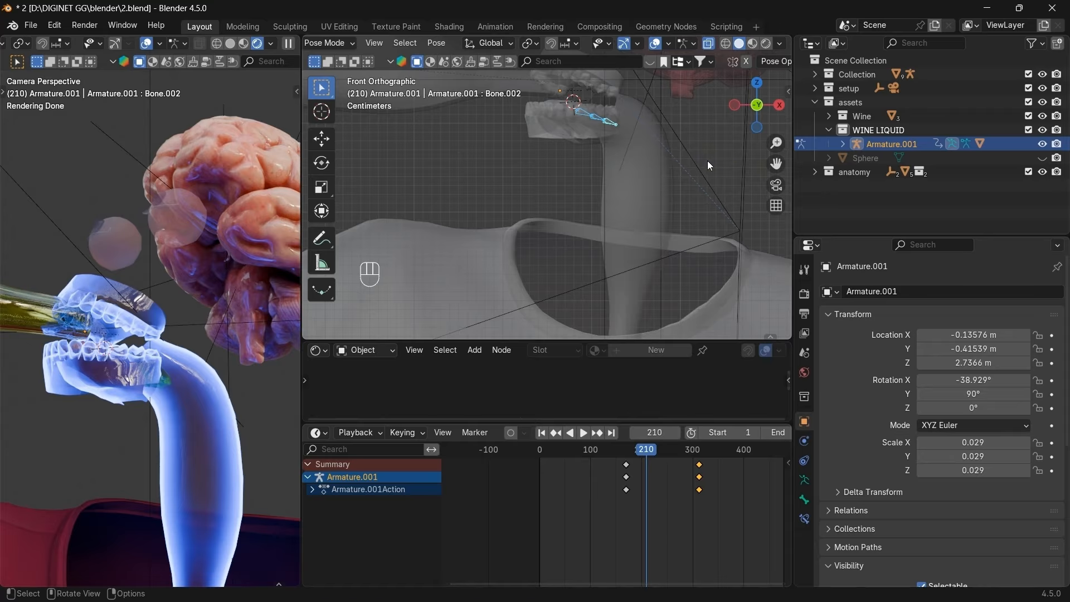
{"action": "key", "text": "g"}
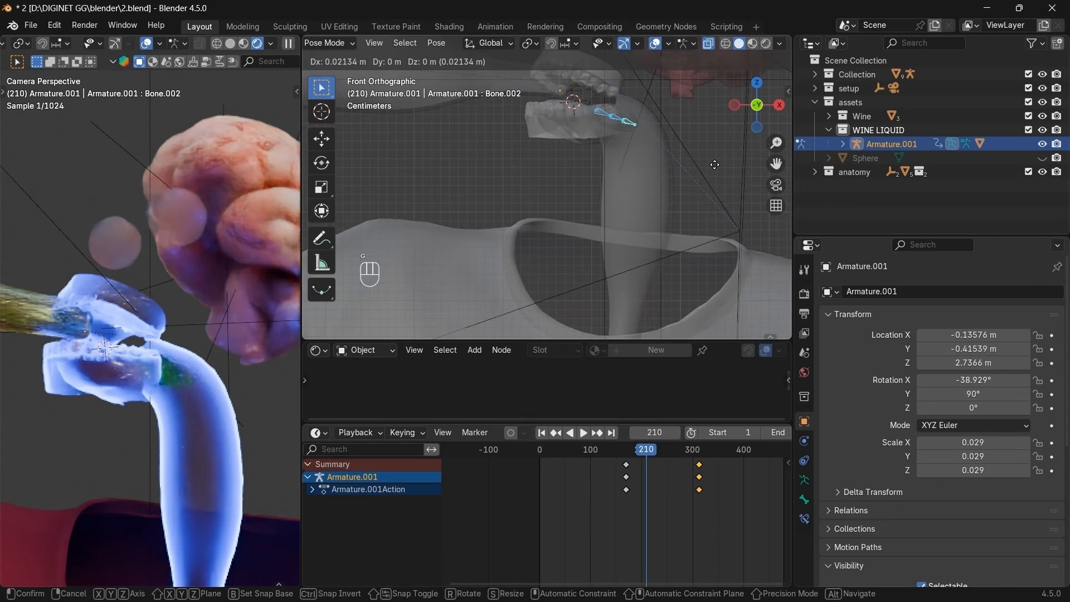
{"action": "left_click", "coordinate": [714, 165]}
{"action": "left_click", "coordinate": [624, 126]}
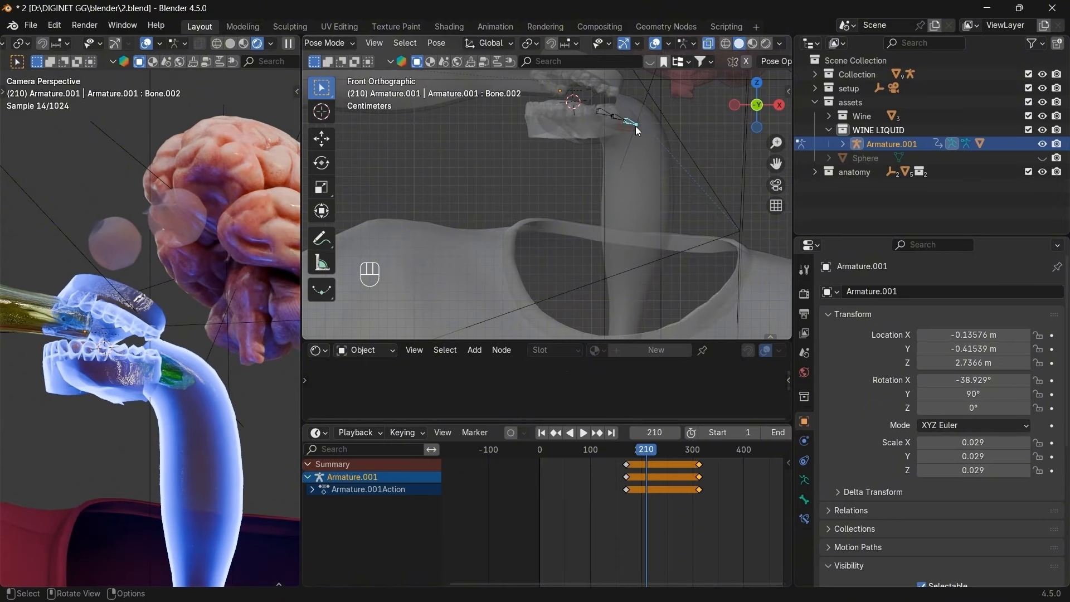
{"action": "key", "text": "r"}
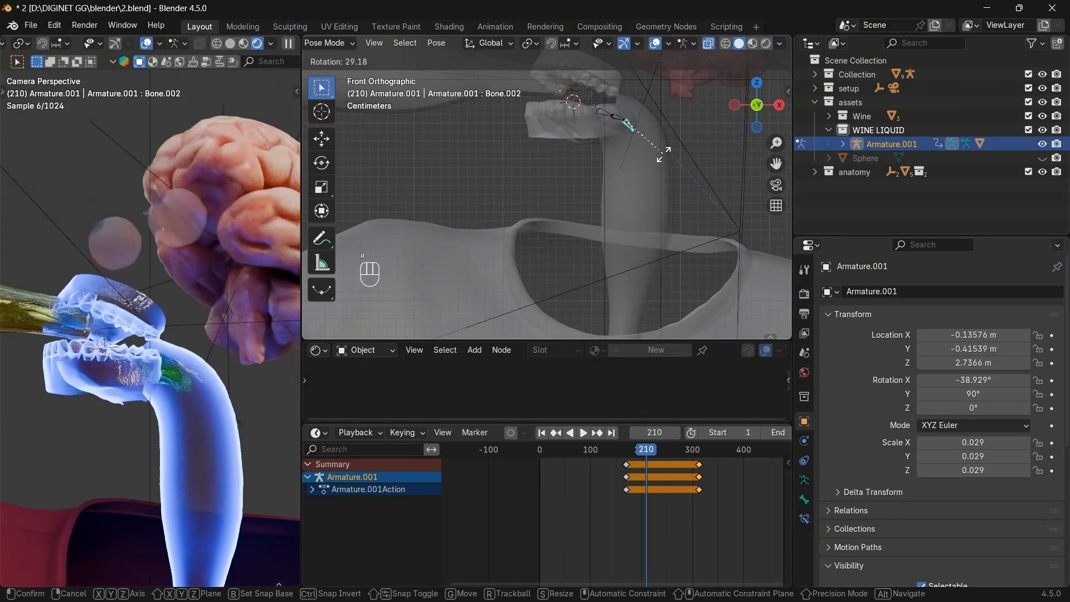
{"action": "left_click", "coordinate": [663, 154]}
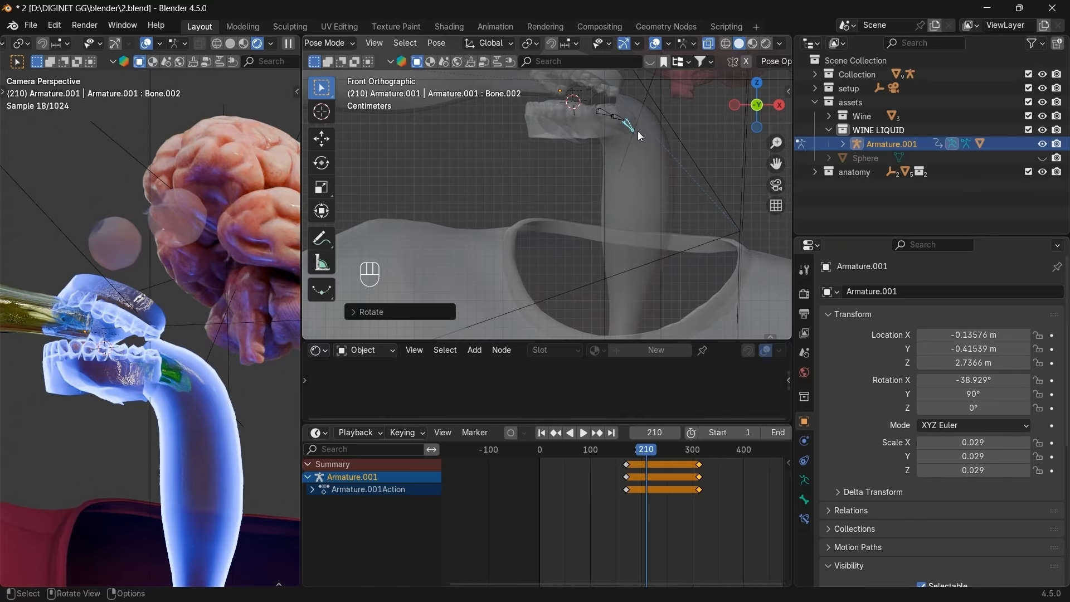
{"action": "key", "text": "g"}
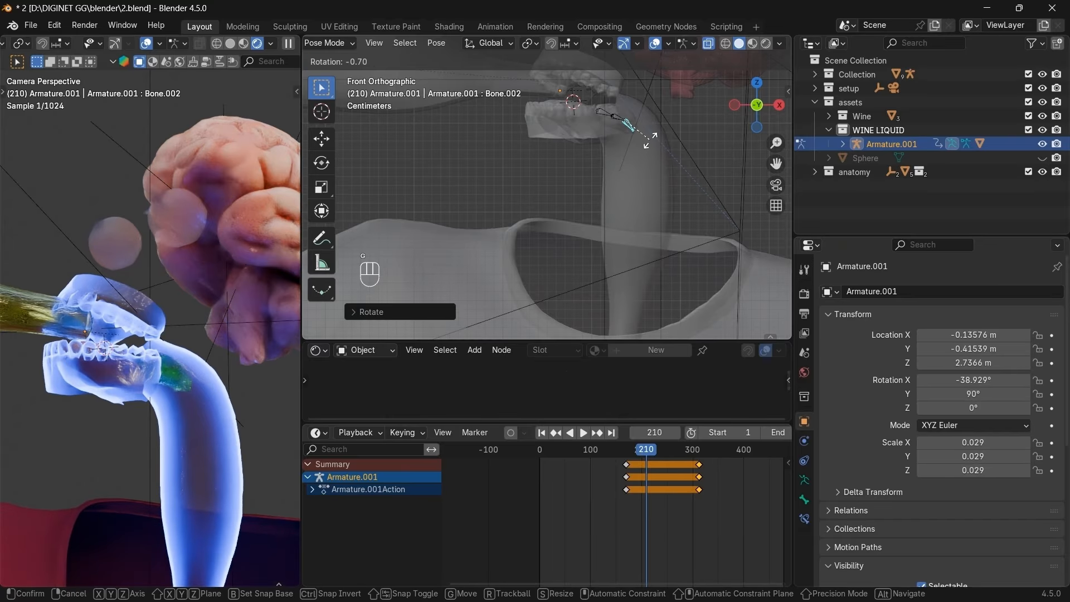
{"action": "key", "text": "s"}
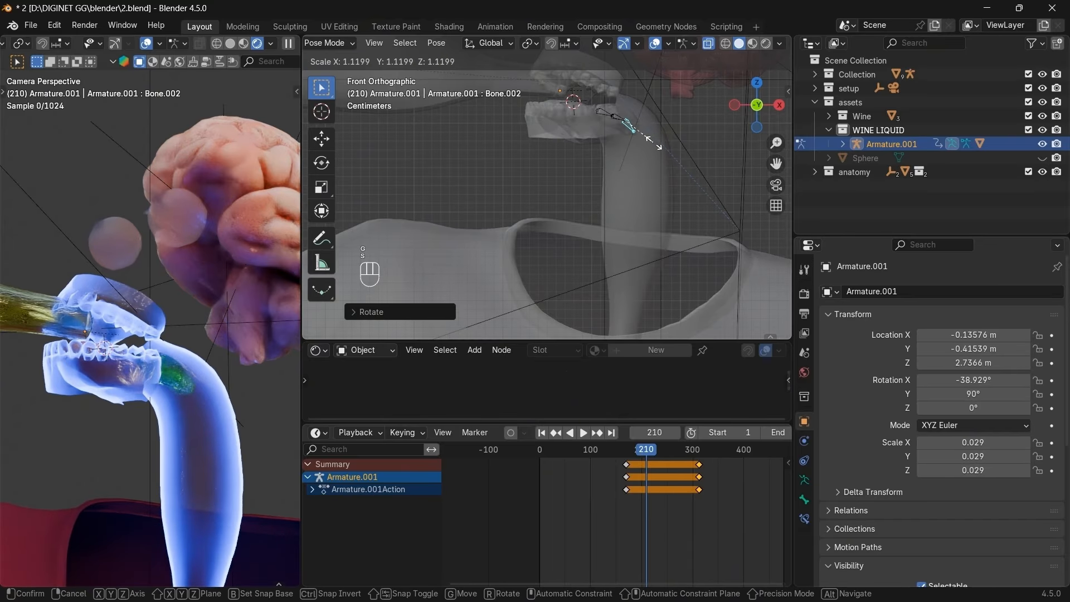
{"action": "left_click", "coordinate": [659, 148]}
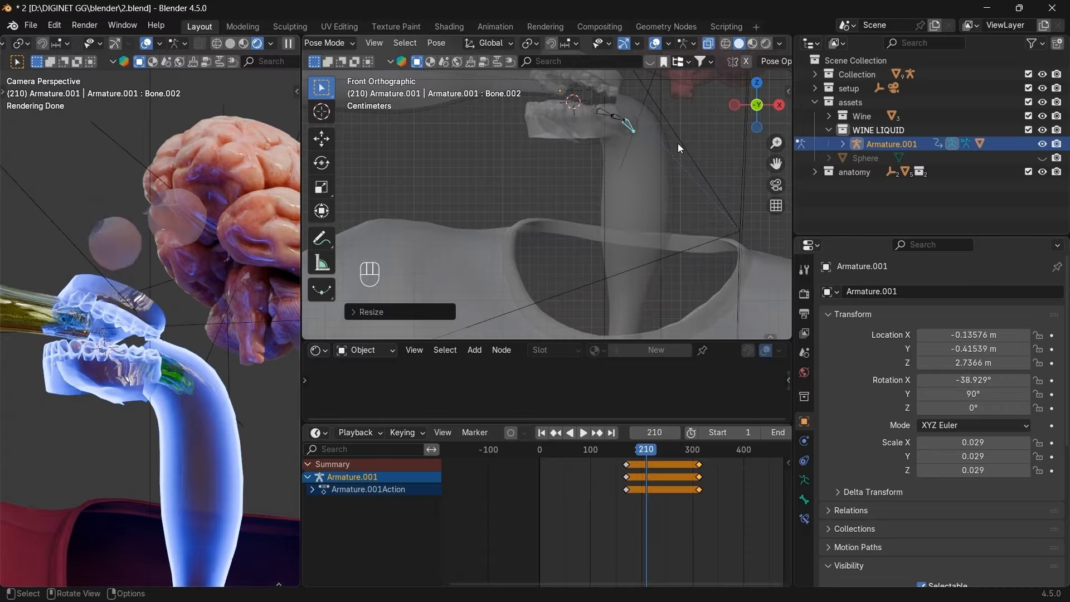
Reposition the whole chain at the back of the mouth, checking from top, side and back views.
{"action": "left_click", "coordinate": [756, 83]}
{"action": "key", "text": "a"}
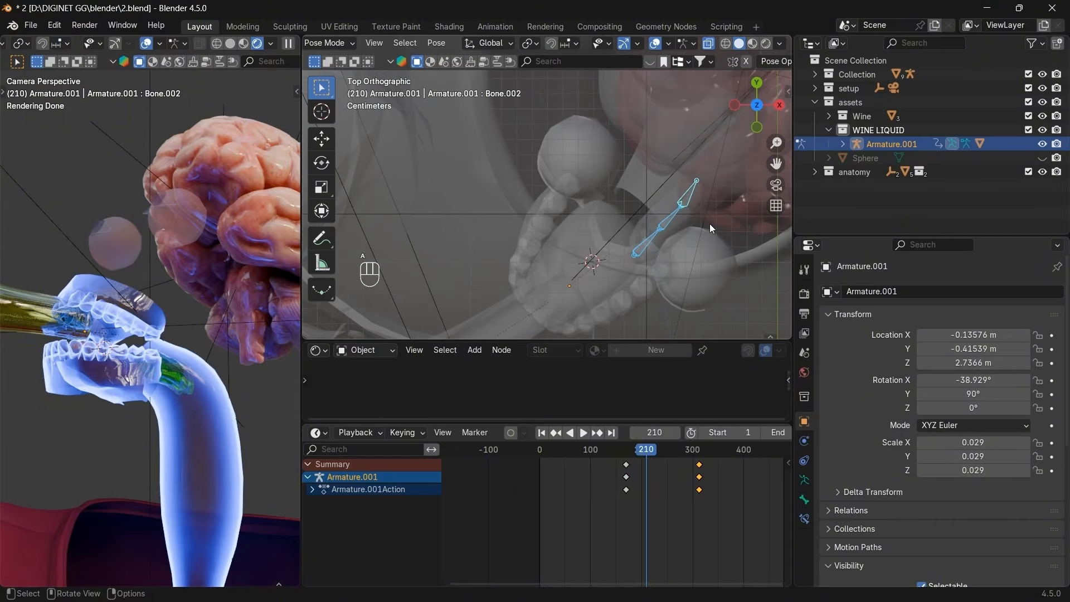
{"action": "key", "text": "g"}
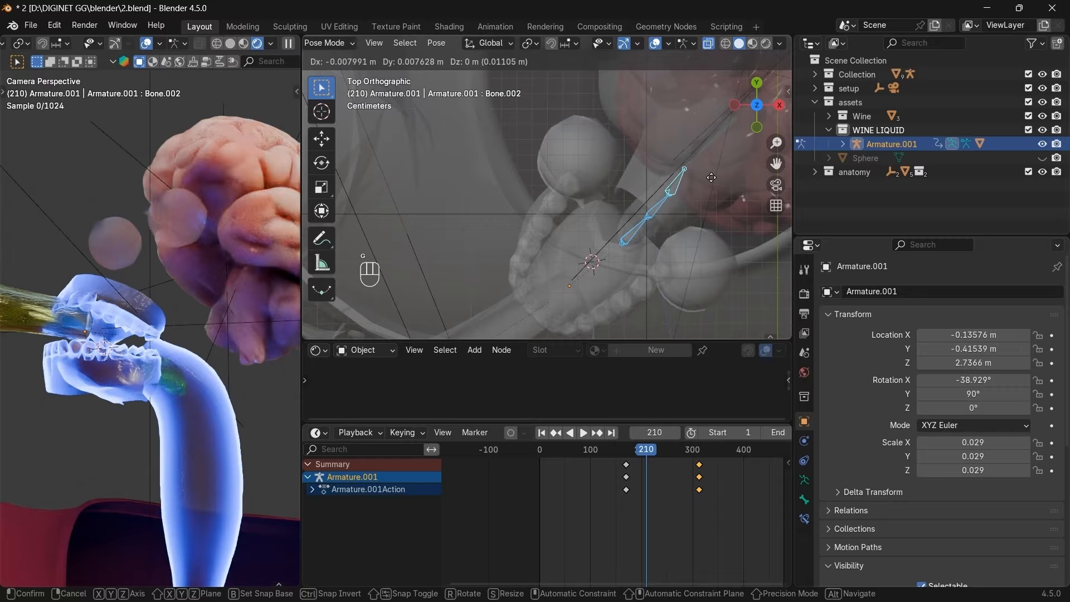
{"action": "left_click", "coordinate": [713, 177]}
{"action": "left_click_drag", "start_coordinate": [752, 112], "coordinate": [585, 32]}
{"action": "scroll", "coordinate": [771, 131], "scroll_direction": "down", "scroll_amount": 6}
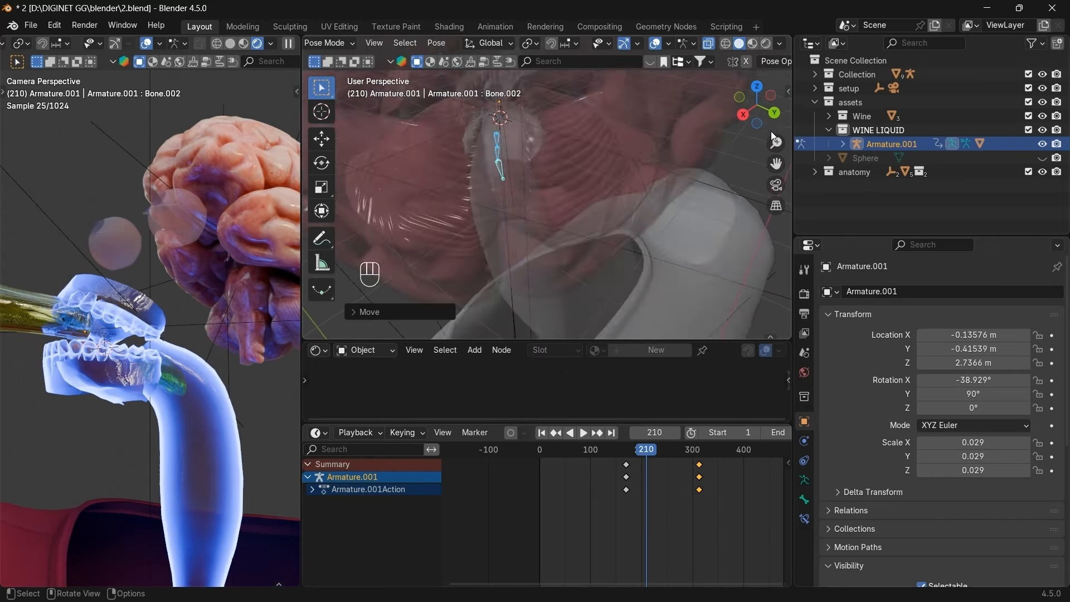
{"action": "left_click", "coordinate": [744, 118]}
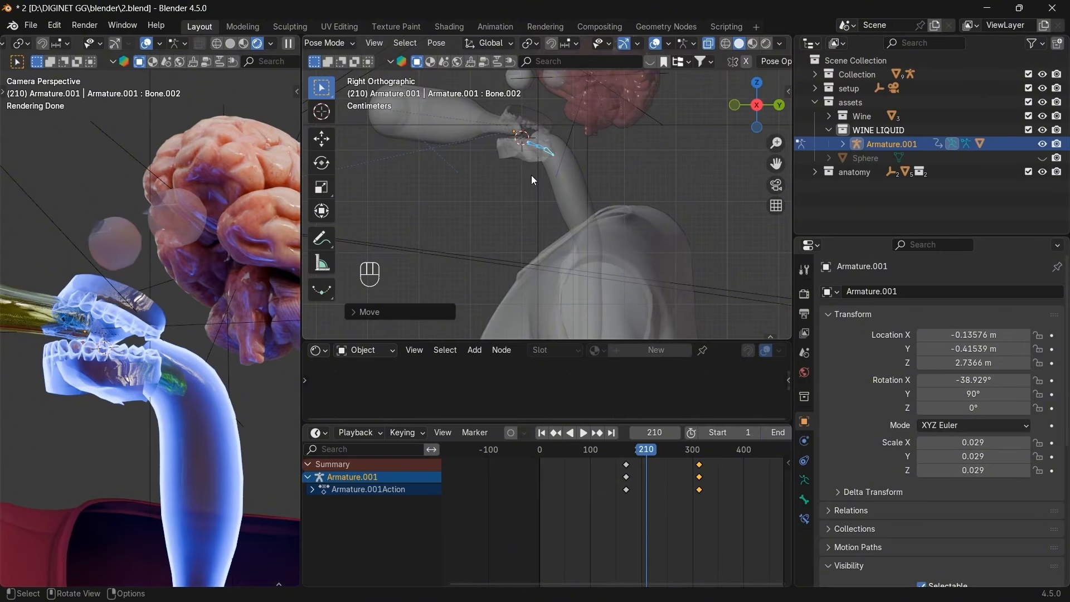
{"action": "scroll", "coordinate": [531, 175], "scroll_direction": "up", "scroll_amount": 2}
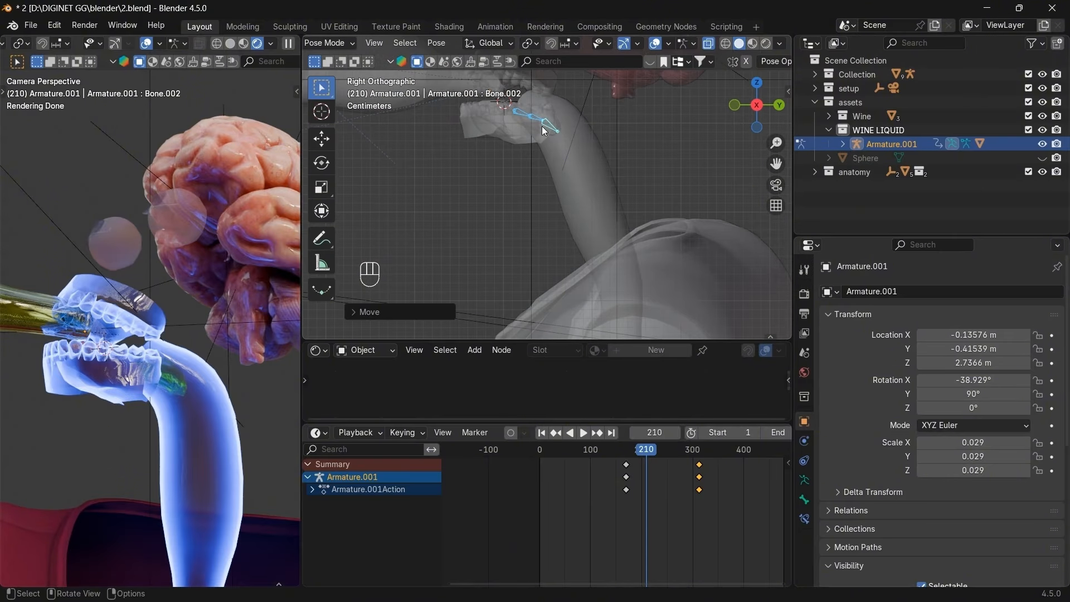
{"action": "left_click", "coordinate": [780, 109]}
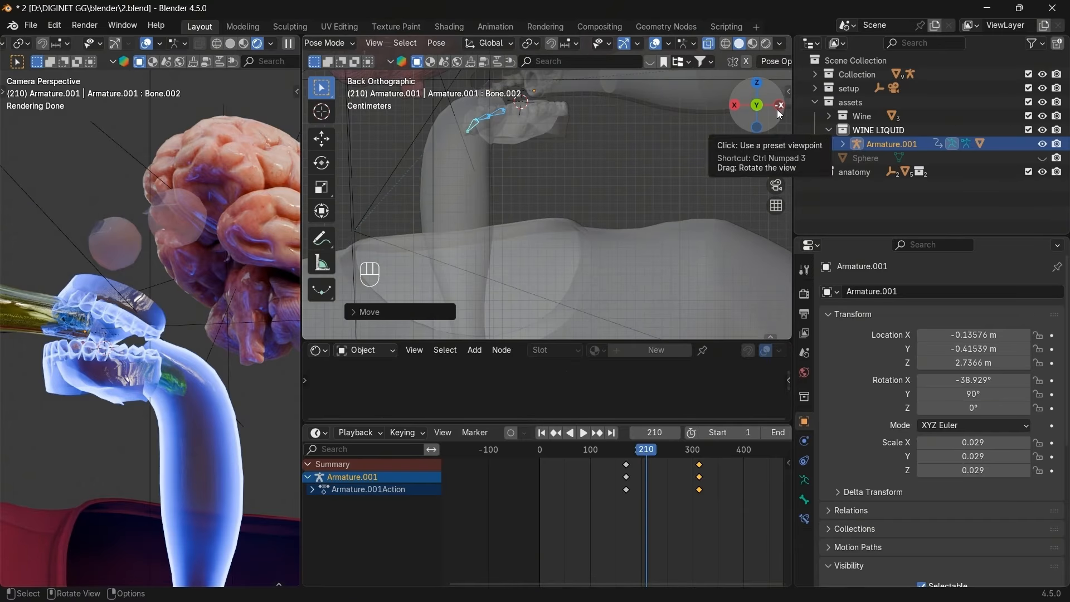
{"action": "left_click", "coordinate": [758, 84]}
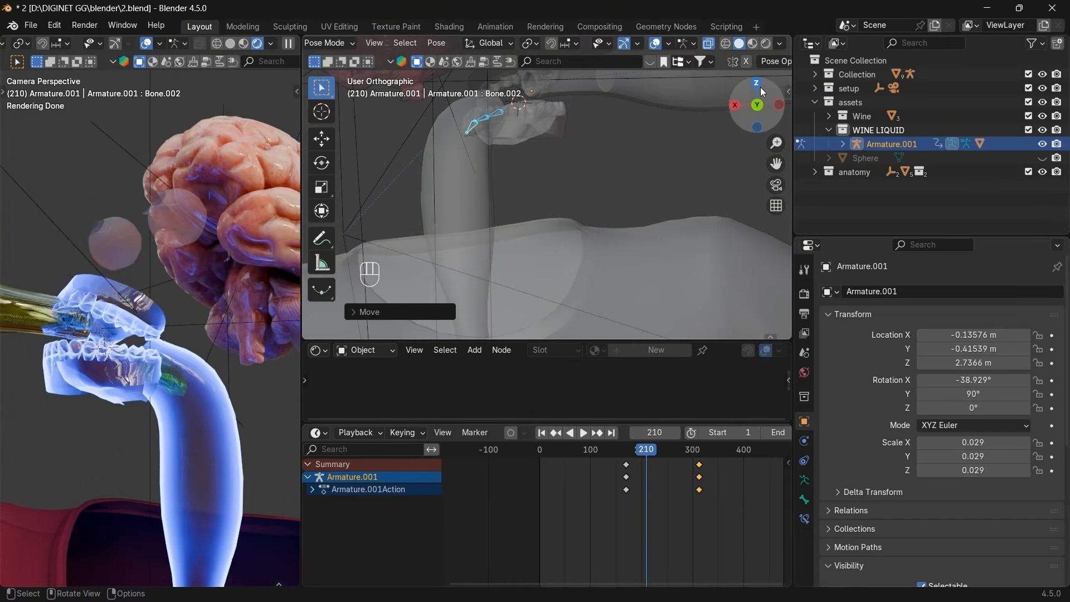
{"action": "left_click", "coordinate": [778, 106]}
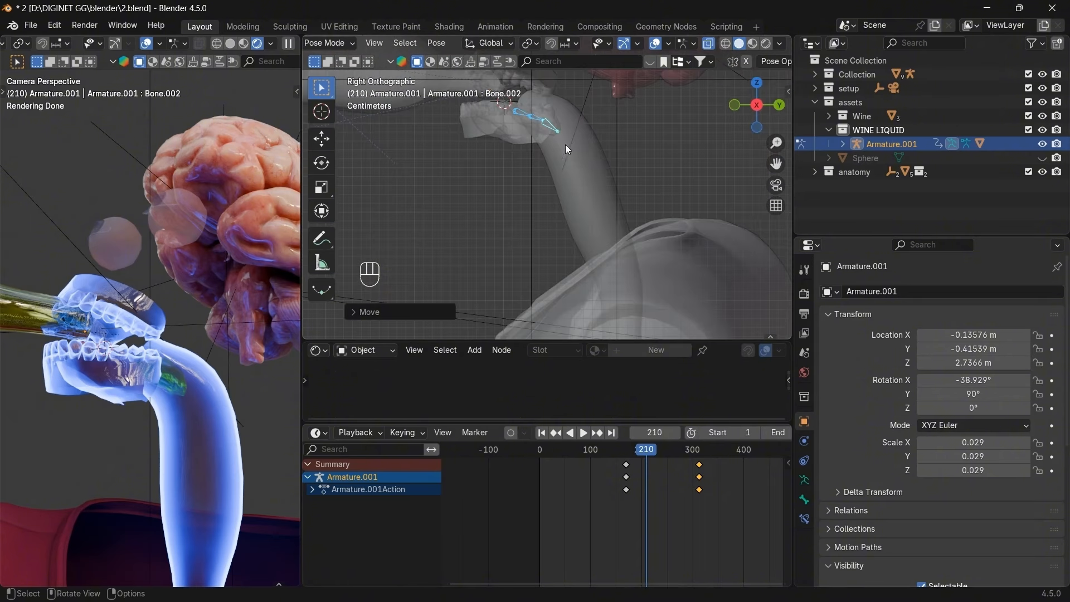
Keyframe the chain pose at frame 210 and jump to frame 240.
{"action": "key", "text": "i"}
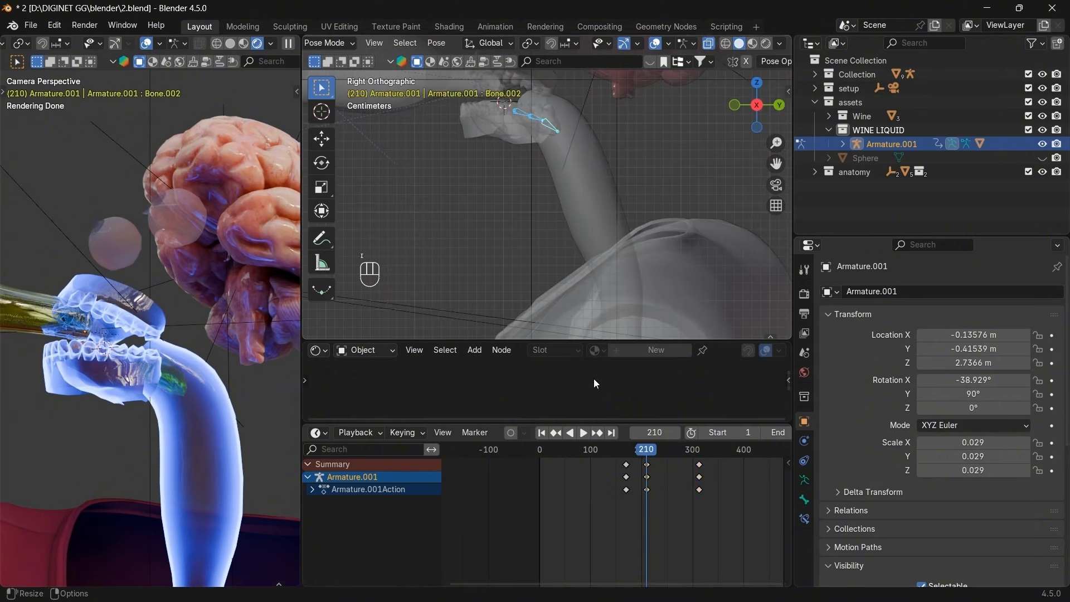
{"action": "left_click", "coordinate": [653, 430]}
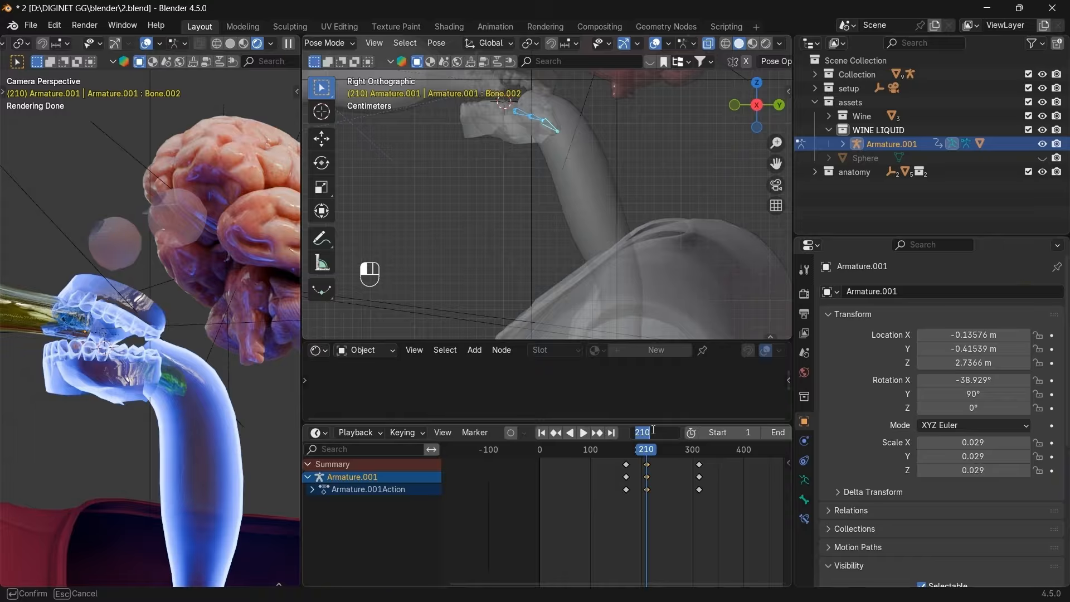
{"action": "key", "text": "Return"}
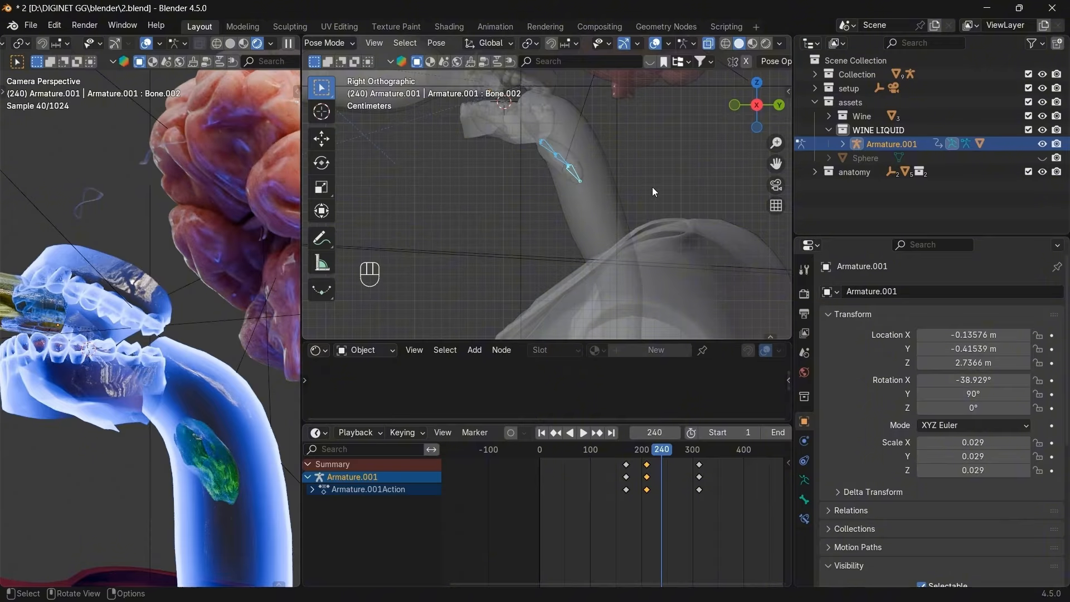
Rotate and move the bone chain further down the throat, viewed from behind.
{"action": "key", "text": "r"}
{"action": "left_click", "coordinate": [657, 207]}
{"action": "key", "text": "g"}
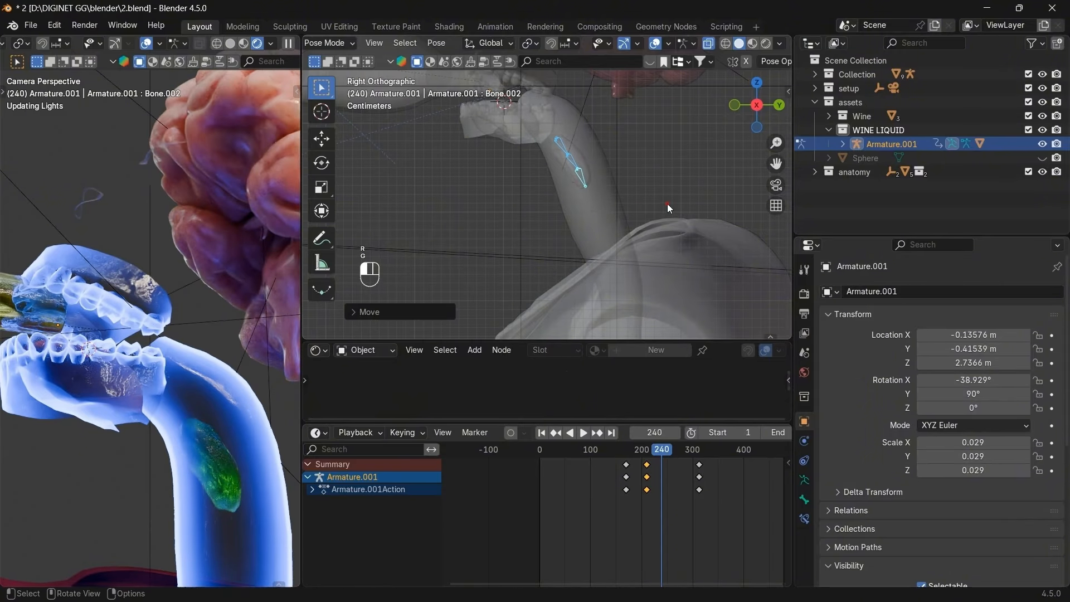
{"action": "right_click", "coordinate": [667, 203]}
{"action": "left_click", "coordinate": [779, 106]}
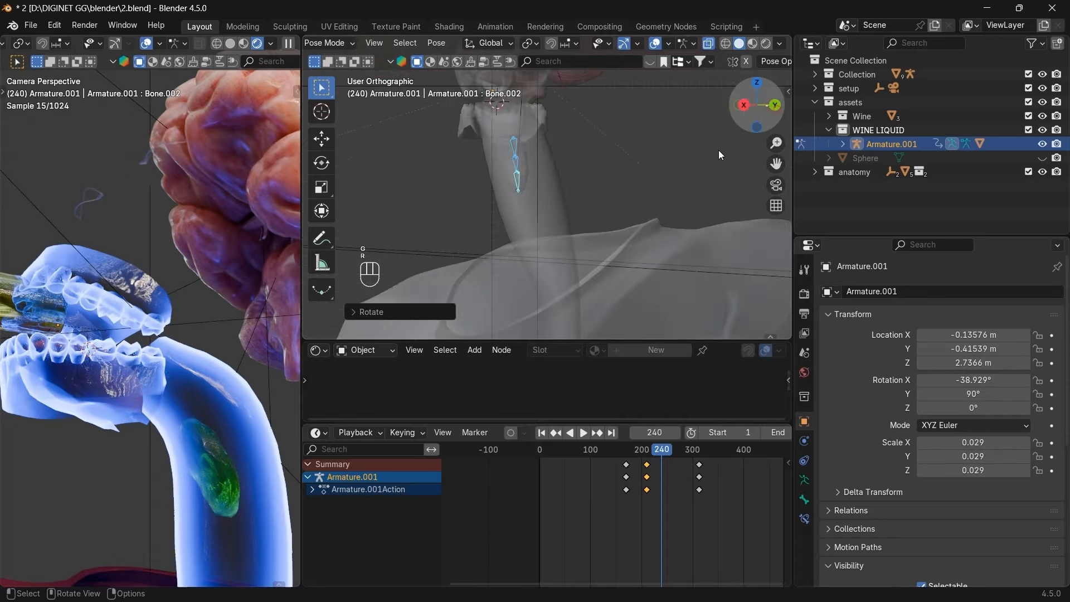
{"action": "key", "text": "g"}
{"action": "left_click", "coordinate": [668, 187]}
{"action": "key", "text": "ctrl+z"}
{"action": "key", "text": "g"}
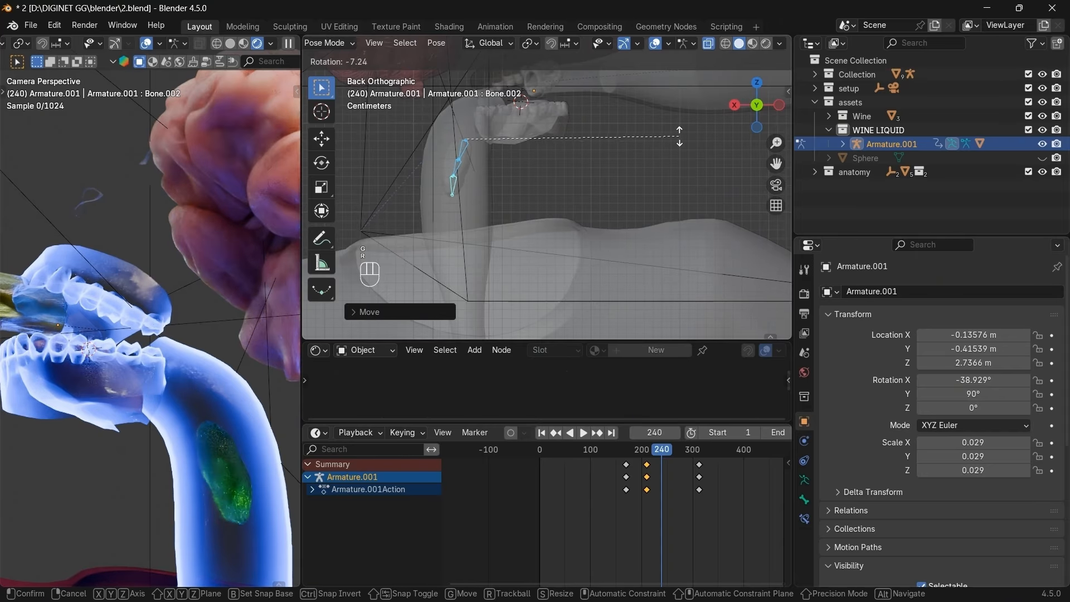
{"action": "left_click", "coordinate": [644, 114]}
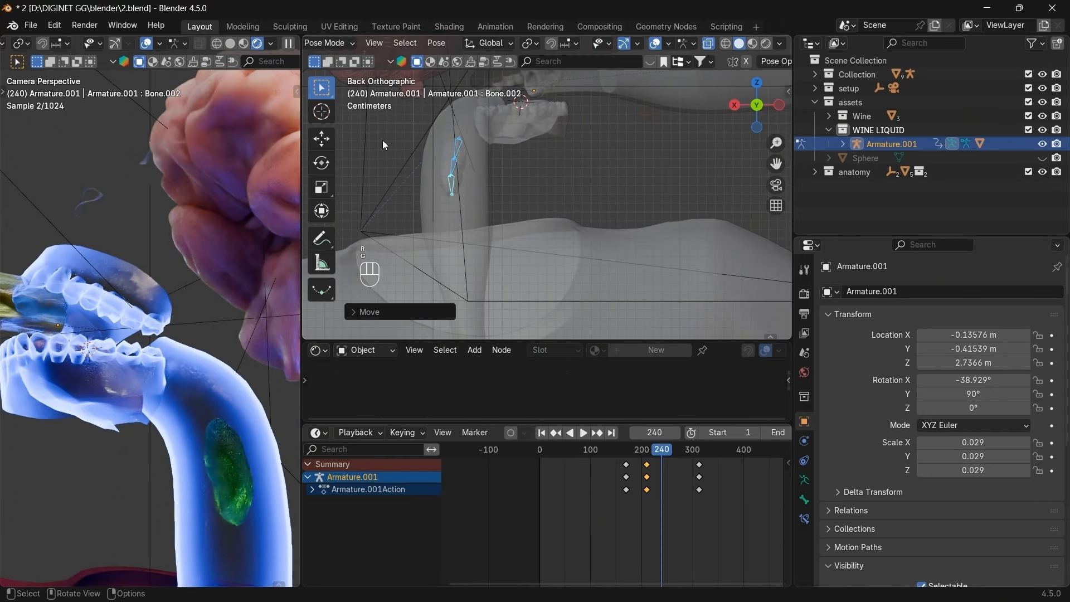
Bend the top bone and Bone.002, then keyframe the whole chain at frame 240.
{"action": "left_click", "coordinate": [456, 149]}
{"action": "key", "text": "r"}
{"action": "left_click", "coordinate": [459, 186]}
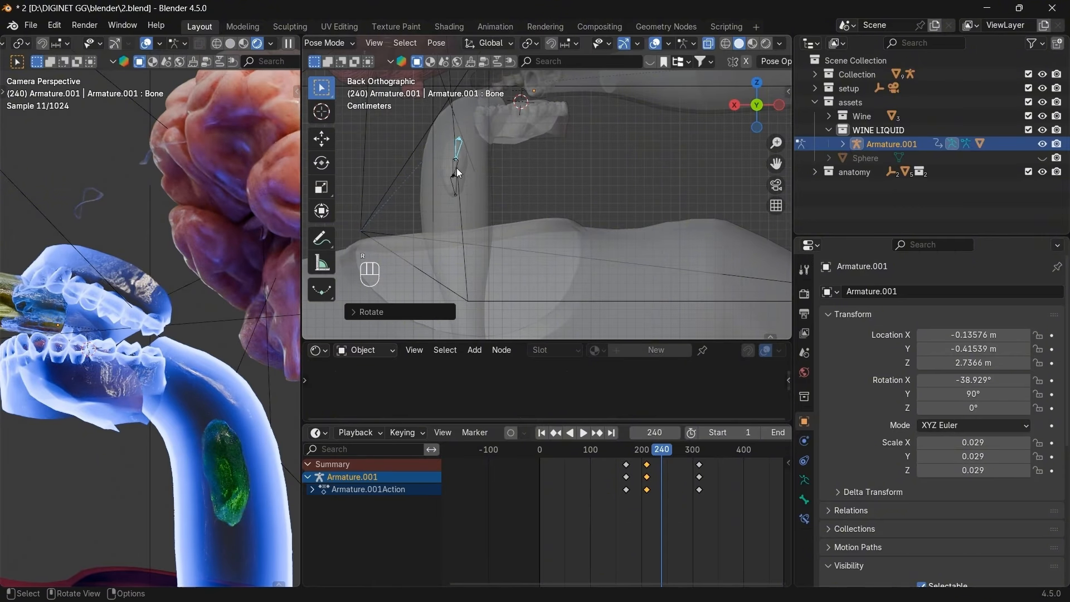
{"action": "left_click", "coordinate": [457, 185]}
{"action": "key", "text": "r"}
{"action": "key", "text": "r"}
{"action": "key", "text": "r"}
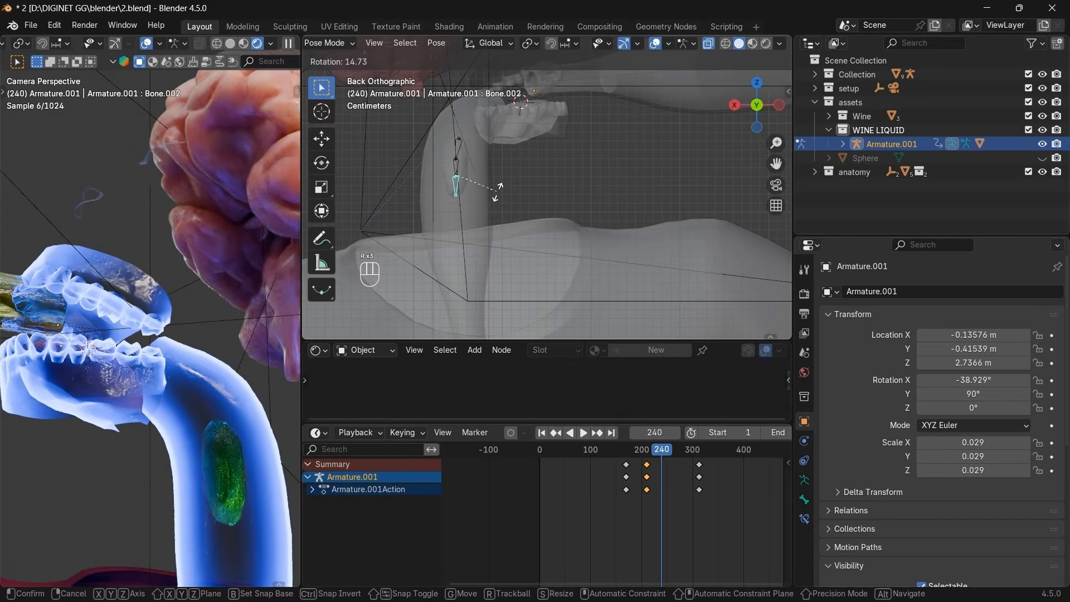
{"action": "left_click", "coordinate": [500, 190]}
{"action": "key", "text": "a"}
{"action": "key", "text": "i"}
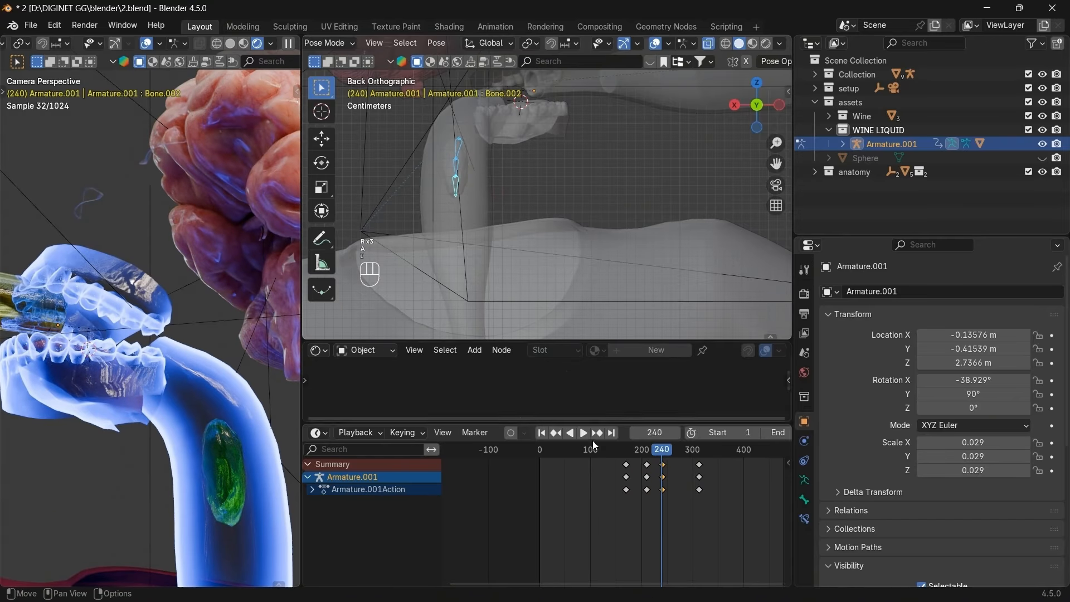
{"action": "left_click", "coordinate": [655, 433]}
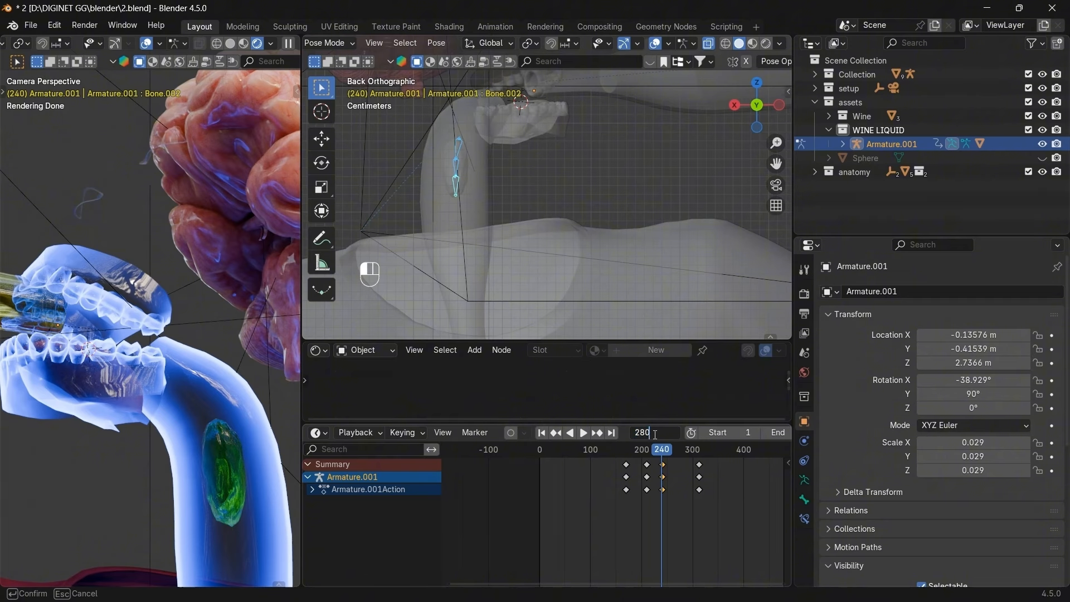
Jump to frame 280 and view the throat from the front and right side.
{"action": "type", "text": "280"}
{"action": "key", "text": "Return"}
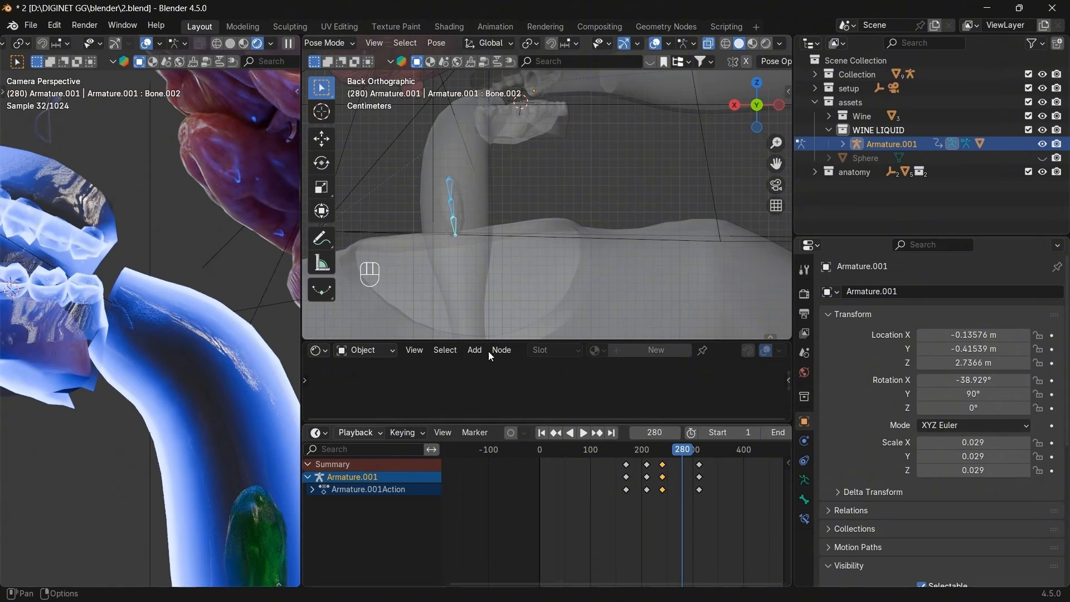
{"action": "left_click", "coordinate": [756, 106]}
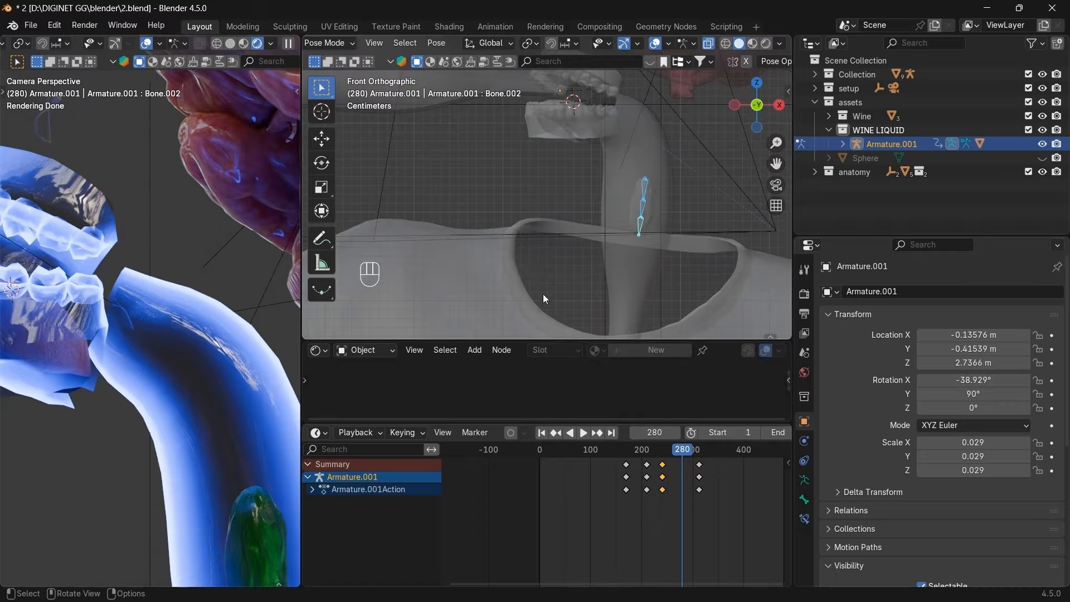
{"action": "scroll", "coordinate": [245, 427], "scroll_direction": "up", "scroll_amount": 3}
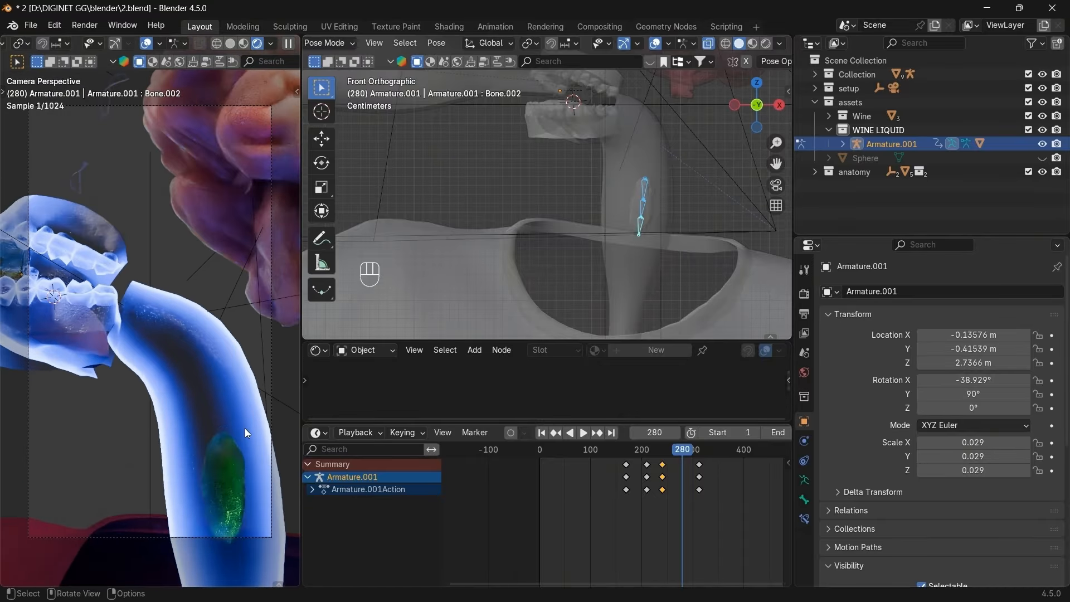
{"action": "scroll", "coordinate": [245, 428], "scroll_direction": "up", "scroll_amount": 2}
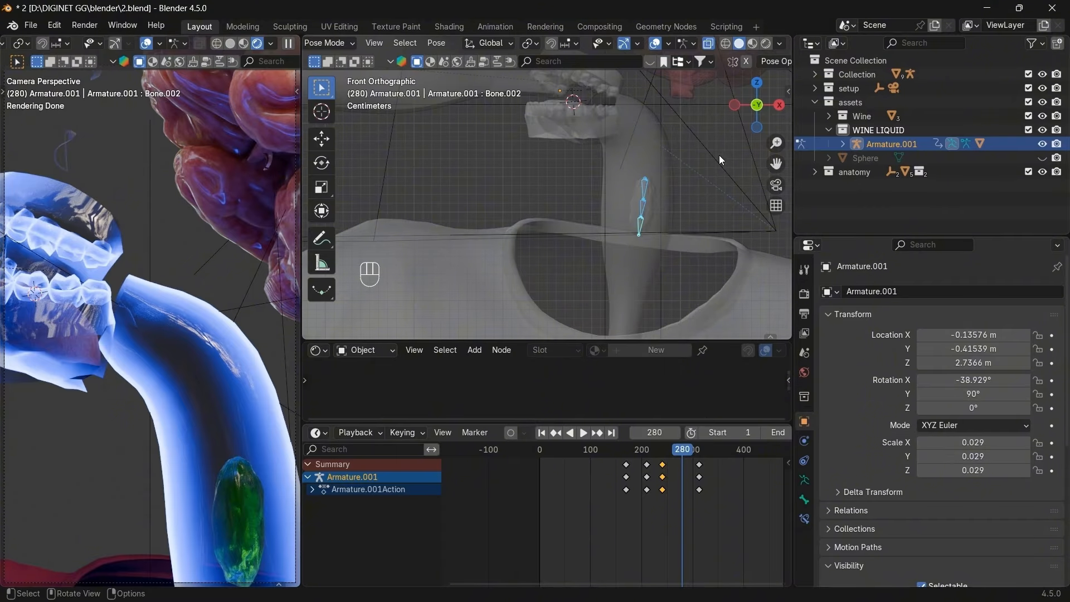
{"action": "left_click", "coordinate": [779, 104]}
Nudge the bone slightly upward, rotate it, and shift it a little more.
{"action": "key", "text": "g"}
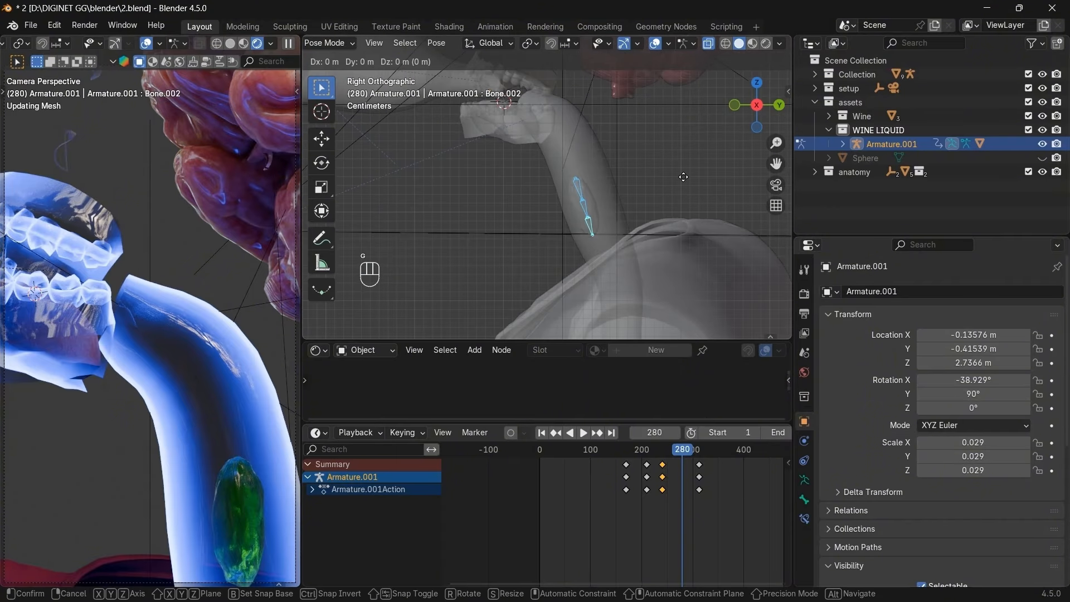
{"action": "left_click", "coordinate": [682, 162]}
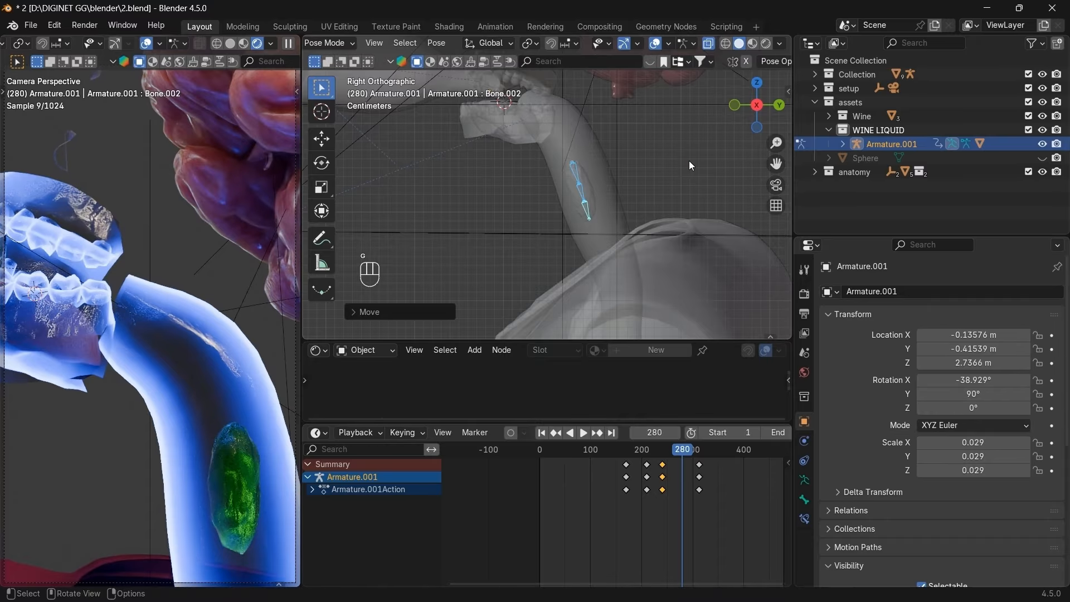
{"action": "key", "text": "r"}
{"action": "left_click", "coordinate": [696, 145]}
{"action": "key", "text": "g"}
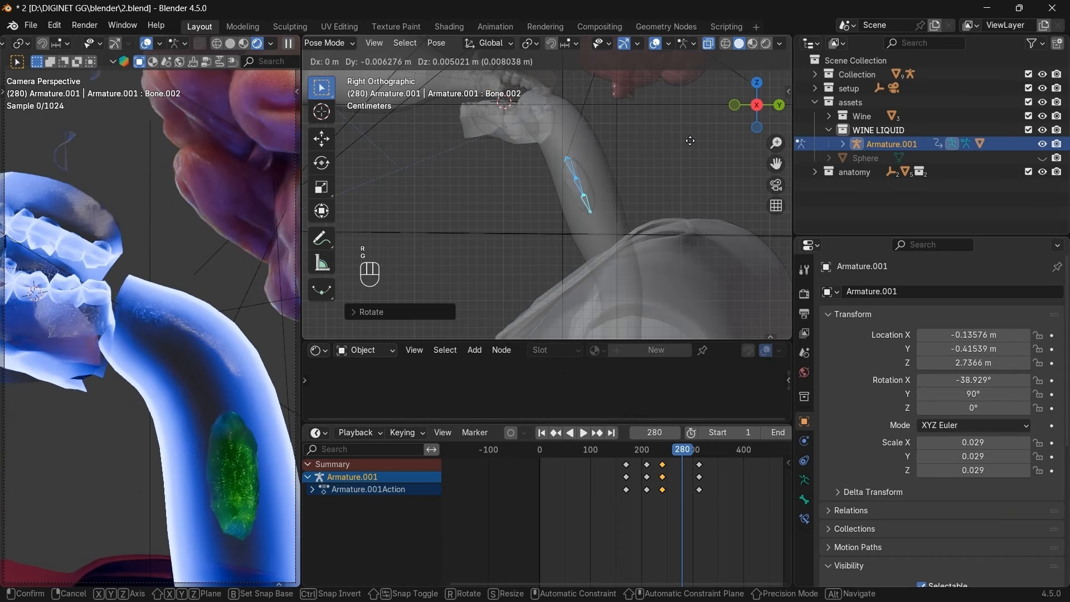
{"action": "left_click", "coordinate": [693, 139]}
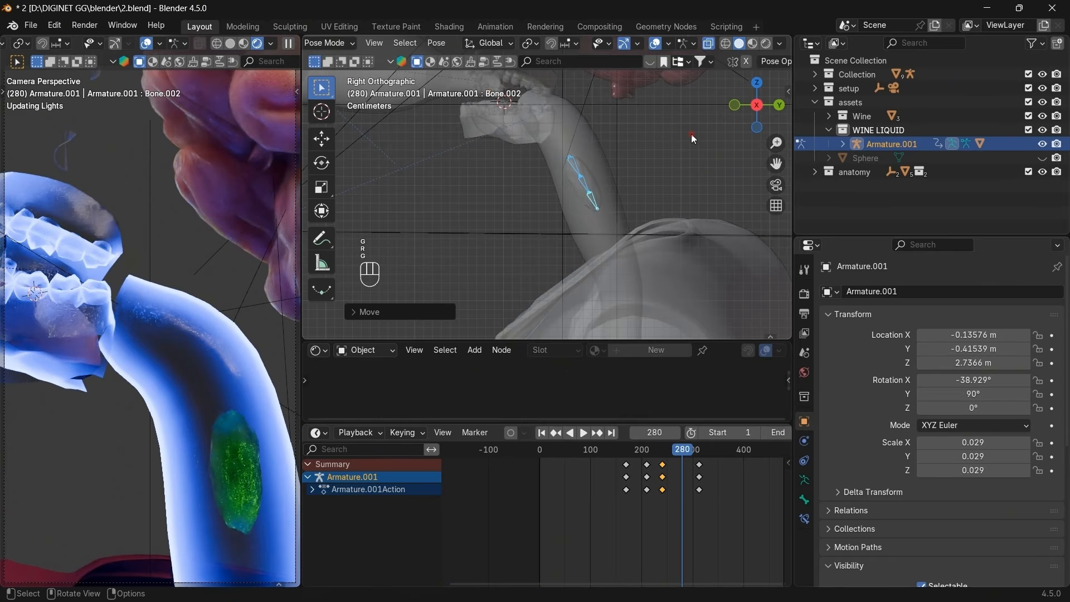
Rotate Bone.001, shift the whole chain up-left, and keyframe the pose at frame 280.
{"action": "left_click", "coordinate": [584, 183]}
{"action": "key", "text": "r"}
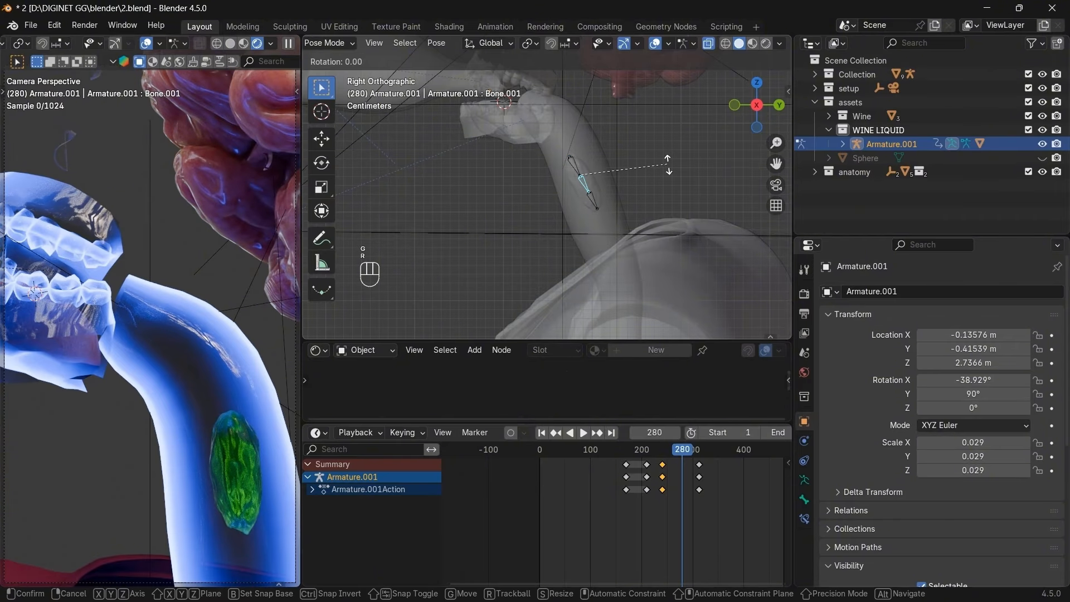
{"action": "left_click", "coordinate": [664, 178]}
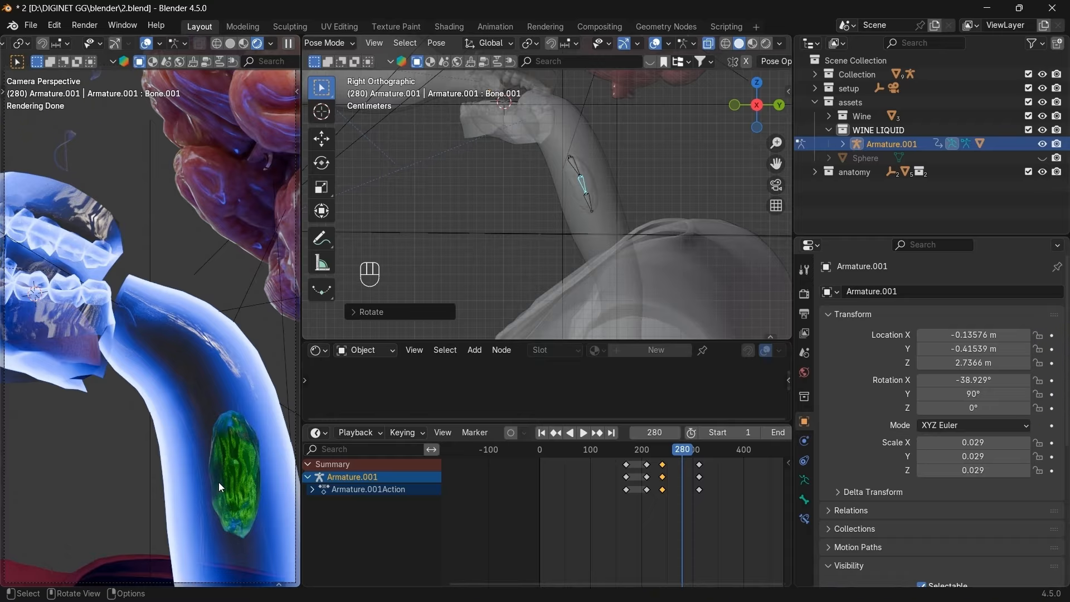
{"action": "key", "text": "a"}
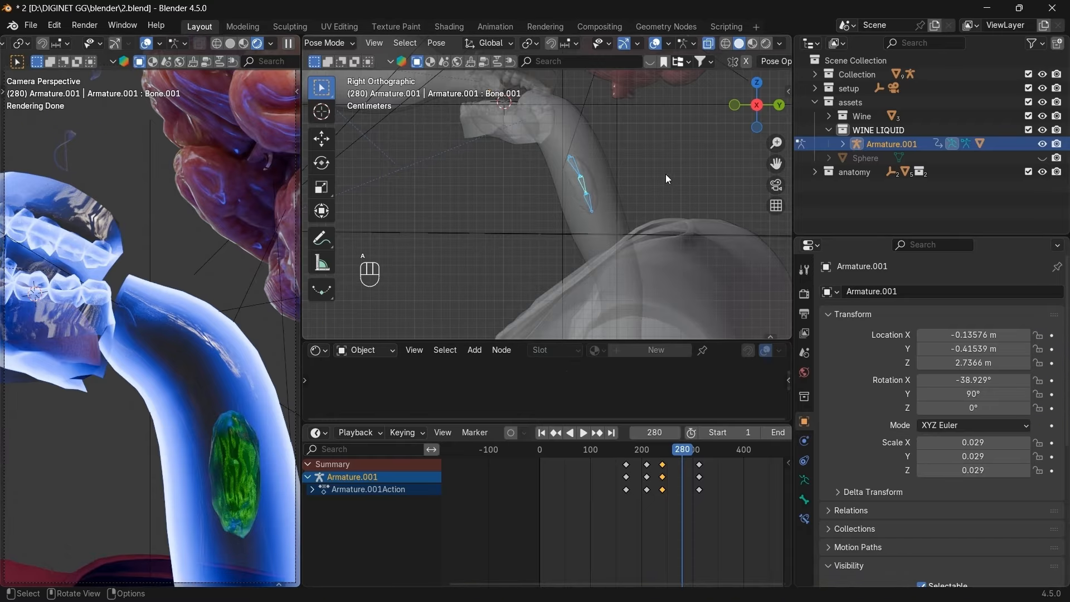
{"action": "key", "text": "g"}
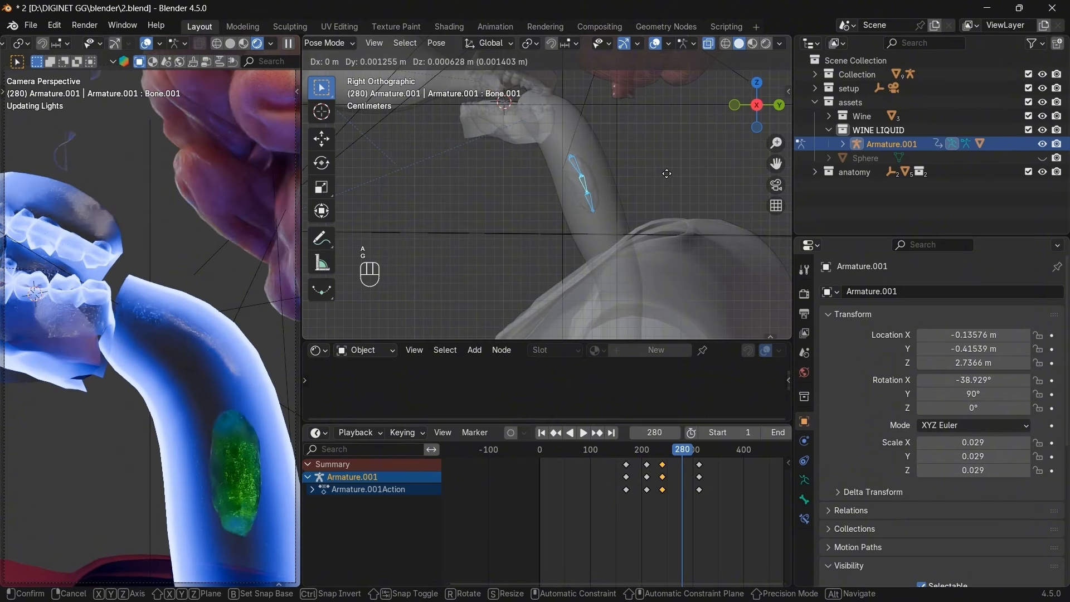
{"action": "left_click", "coordinate": [659, 176]}
{"action": "key", "text": "i"}
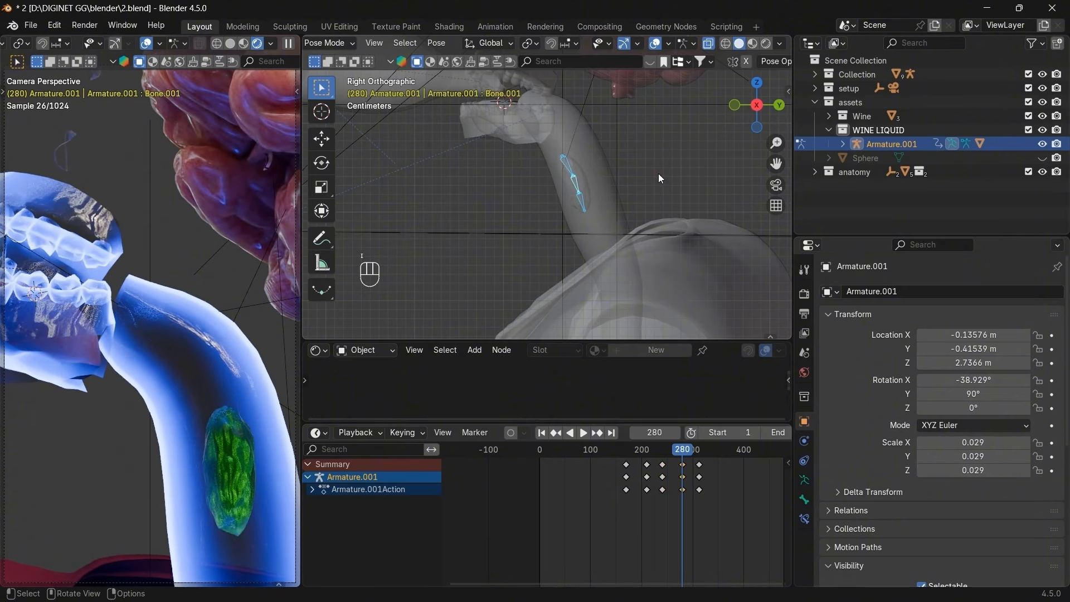
{"action": "mouse_move", "coordinate": [684, 451]}
{"action": "left_mouse_down"}
{"action": "mouse_move", "coordinate": [699, 451]}
{"action": "mouse_move", "coordinate": [639, 453]}
{"action": "mouse_move", "coordinate": [699, 451]}
{"action": "left_mouse_up"}
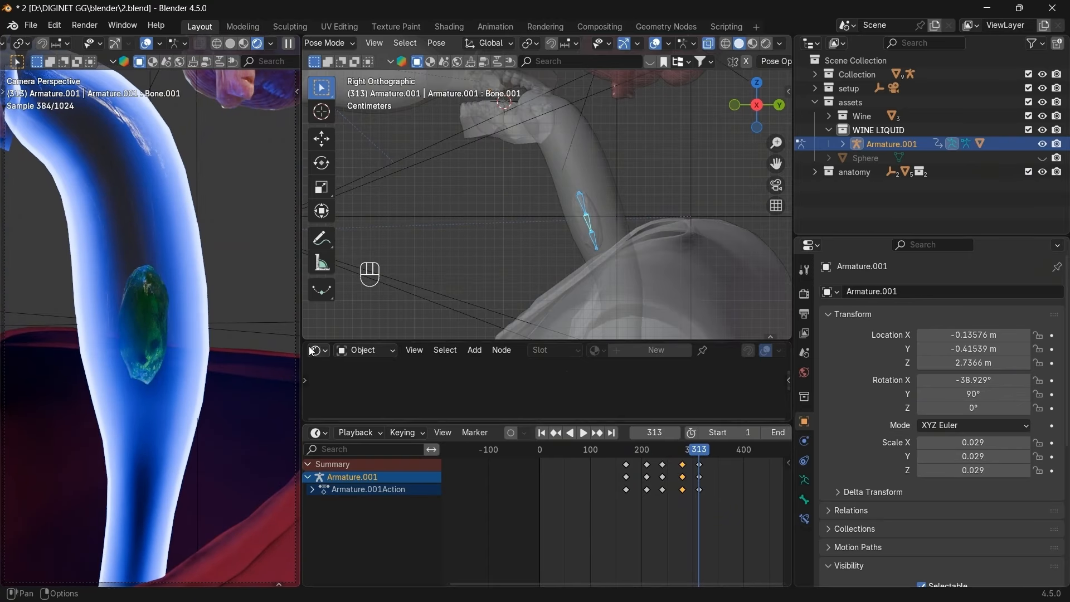
Step through the keyframes, then go to frame 350.
{"action": "scroll", "coordinate": [700, 493], "scroll_direction": "down", "scroll_amount": 2}
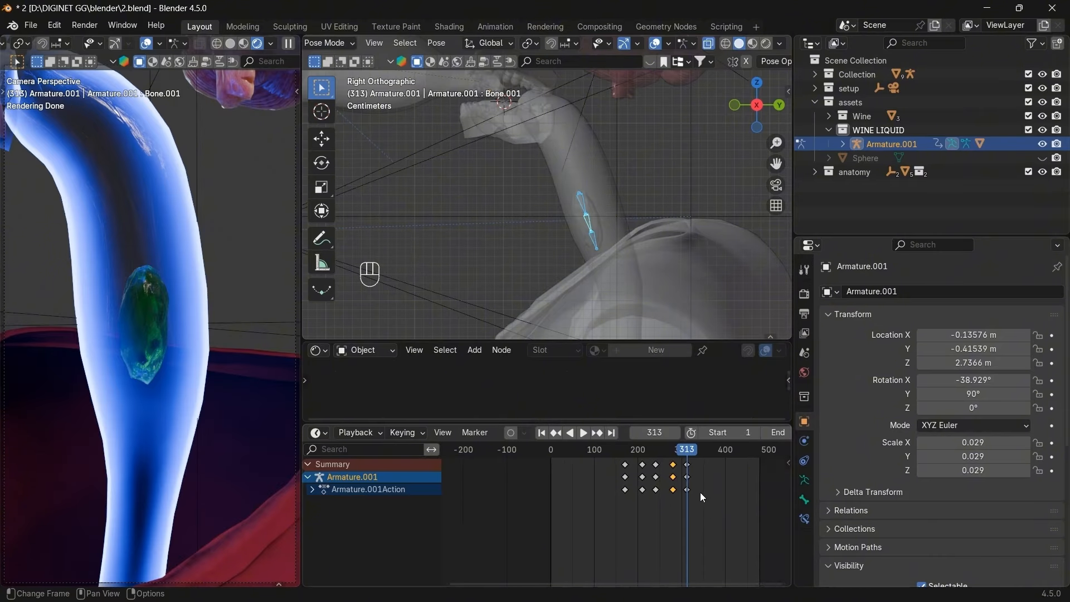
{"action": "left_click", "coordinate": [597, 433]}
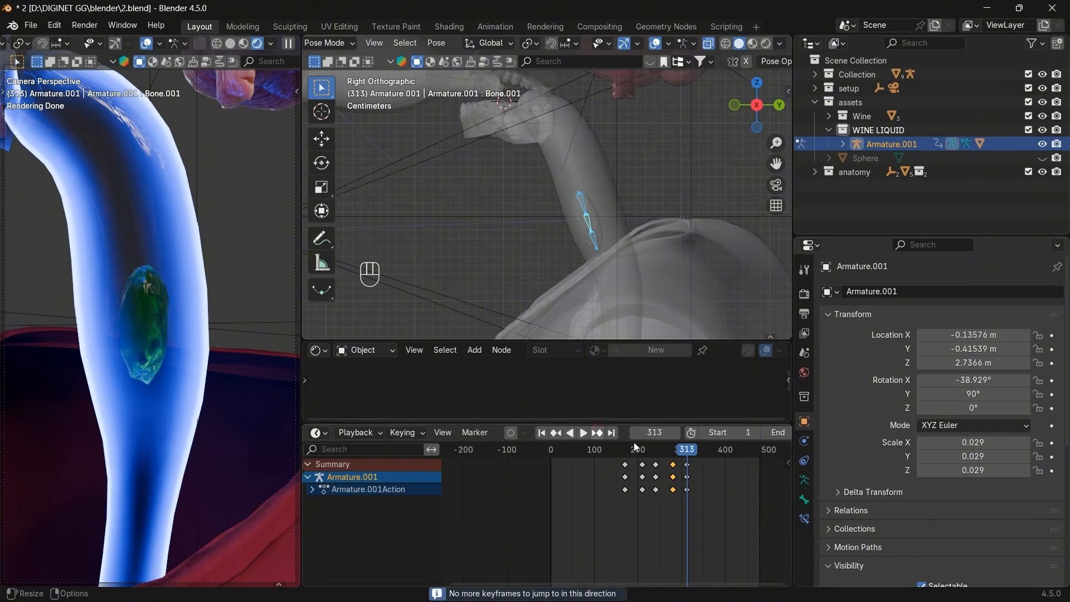
{"action": "left_click", "coordinate": [556, 433]}
{"action": "left_click", "coordinate": [653, 431]}
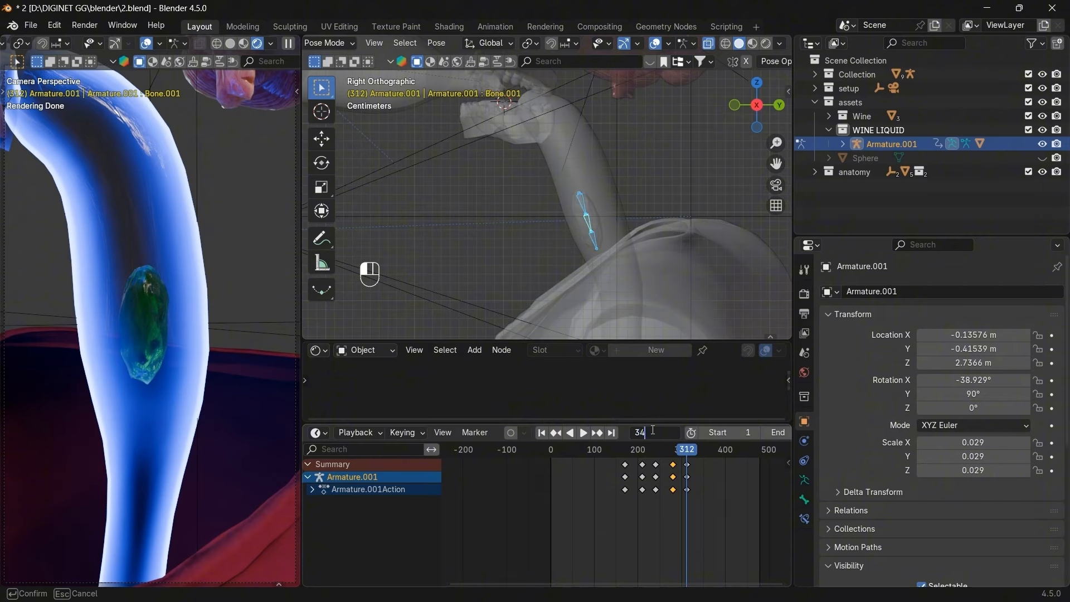
{"action": "type", "text": "350"}
{"action": "key", "text": "Return"}
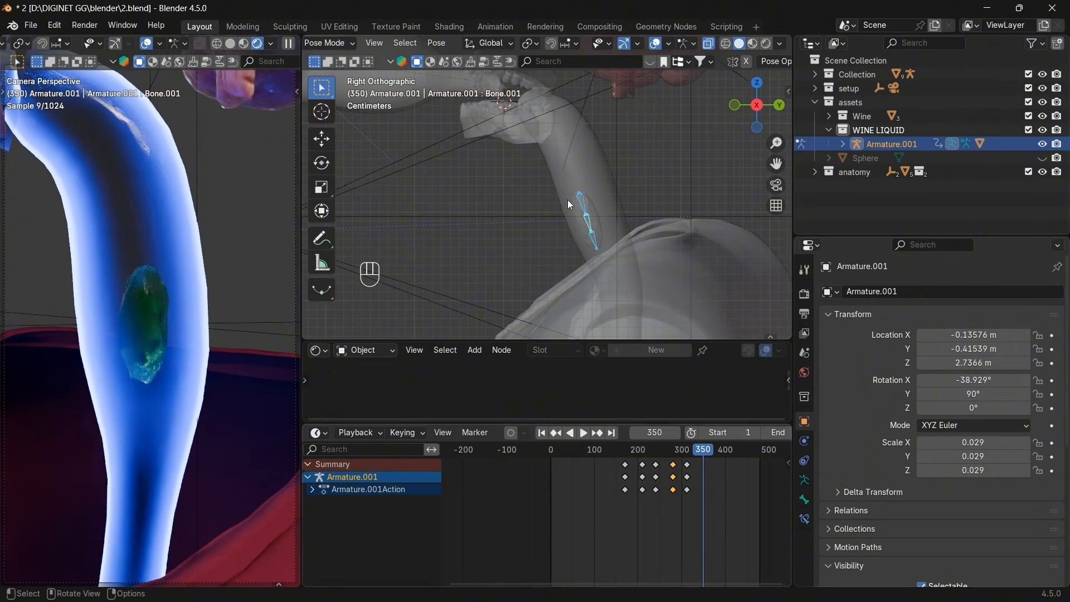
Move and slightly rotate the bone lower in the throat, keyframe it at frame 350, and review.
{"action": "key", "text": "g"}
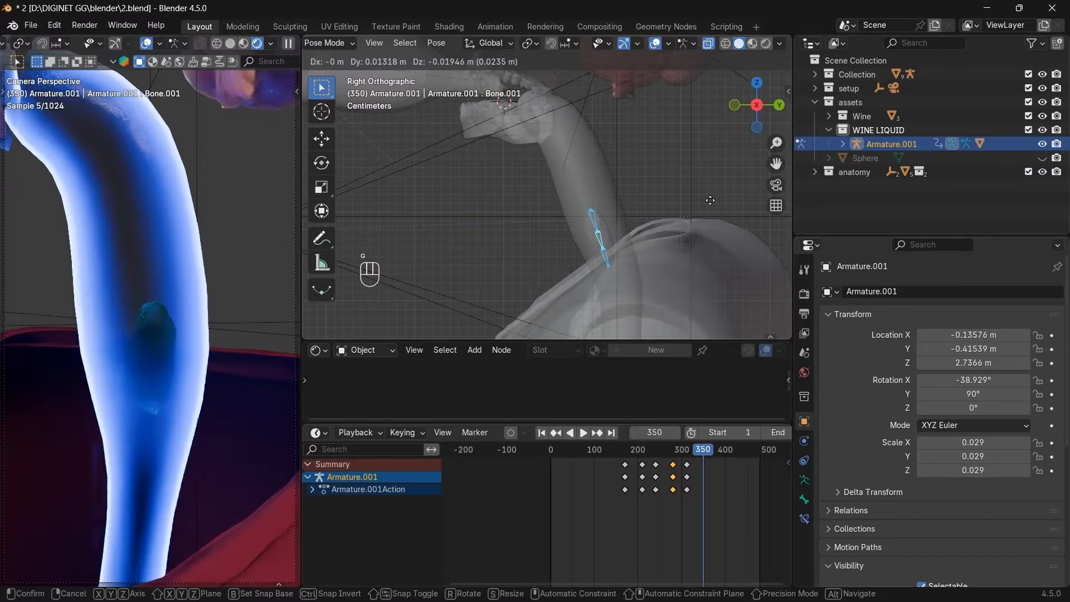
{"action": "left_click", "coordinate": [711, 200]}
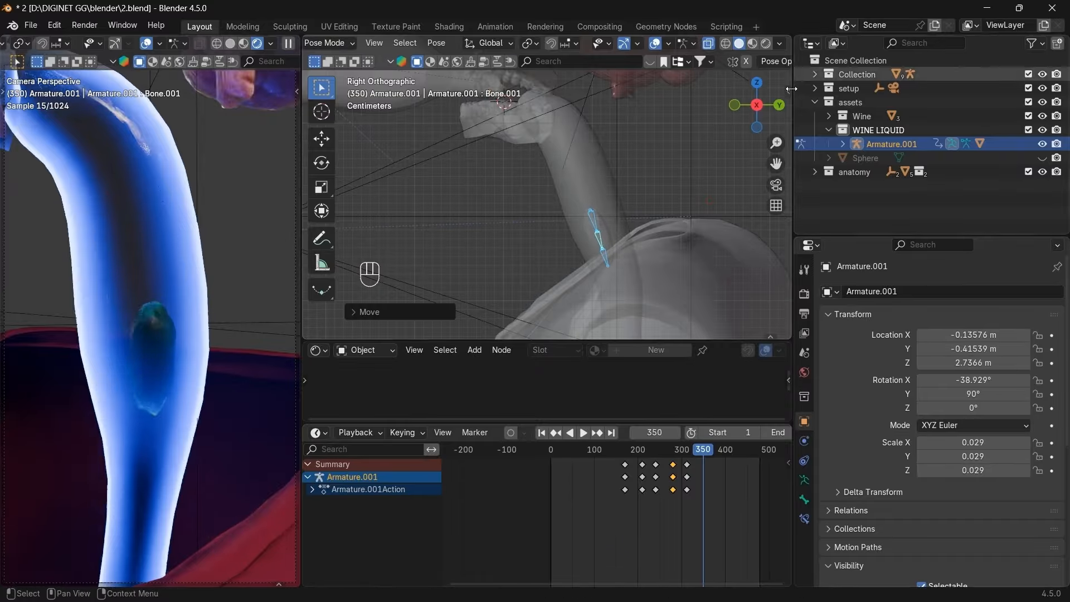
{"action": "left_click", "coordinate": [778, 105]}
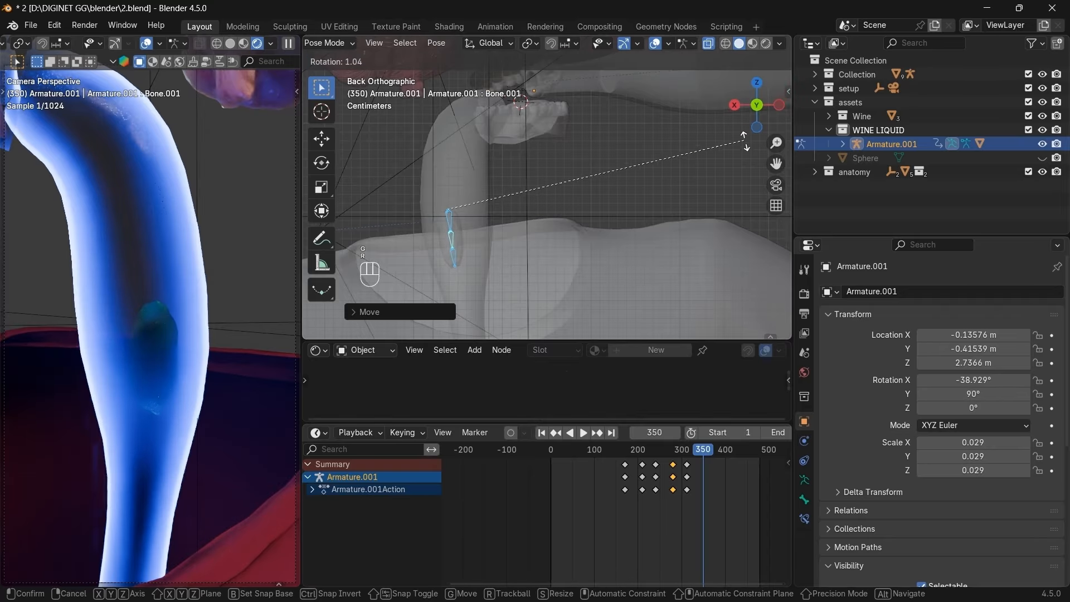
{"action": "key", "text": "r"}
{"action": "left_click", "coordinate": [753, 152]}
{"action": "key", "text": "g"}
{"action": "left_click", "coordinate": [752, 152]}
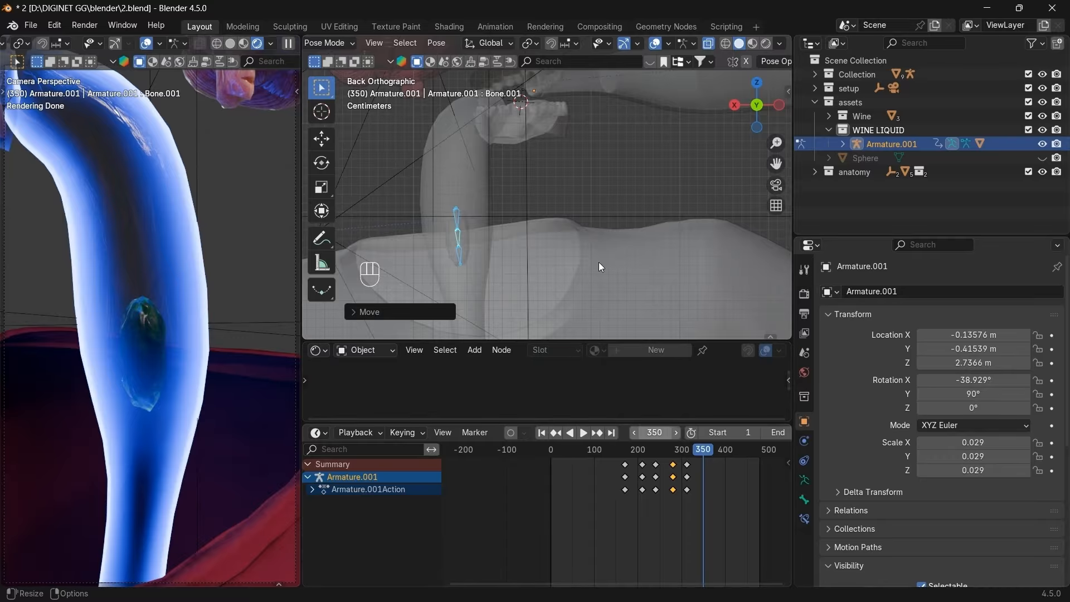
{"action": "key", "text": "i"}
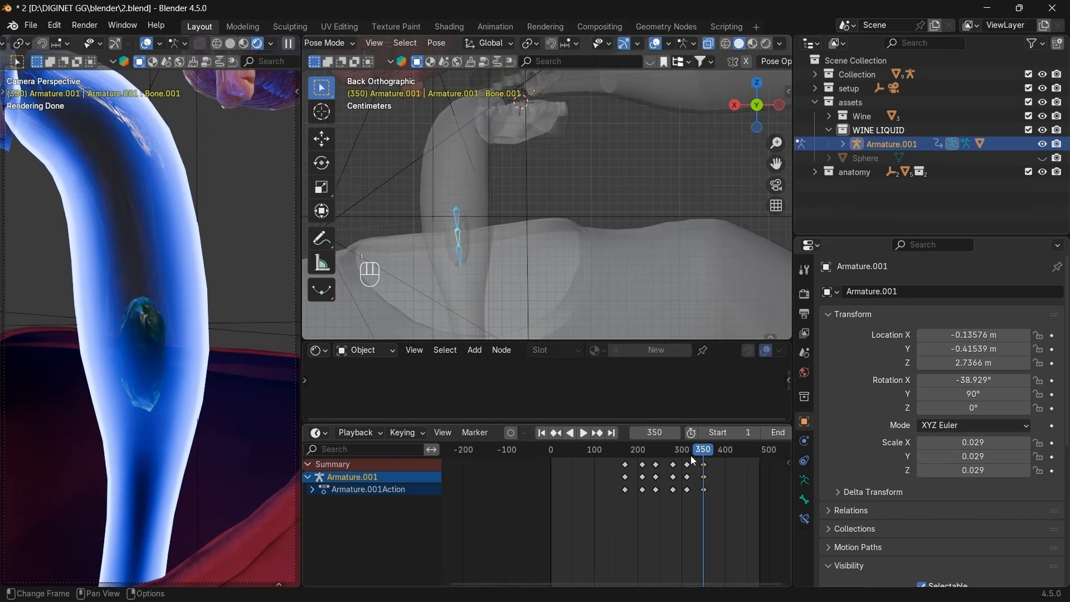
{"action": "mouse_move", "coordinate": [693, 449]}
{"action": "left_mouse_down"}
{"action": "mouse_move", "coordinate": [666, 455]}
{"action": "mouse_move", "coordinate": [703, 456]}
{"action": "left_mouse_up"}
Slide the frame-350 keyframes to frame 400 and scrub back to check the timing.
{"action": "scroll", "coordinate": [704, 466], "scroll_direction": "up", "scroll_amount": 2}
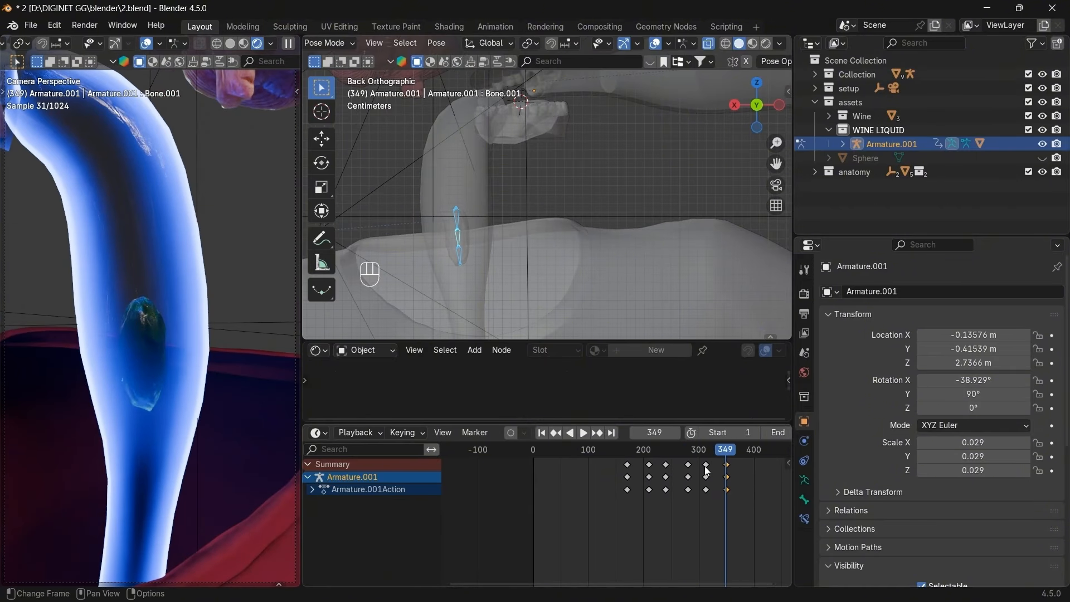
{"action": "key", "text": "g"}
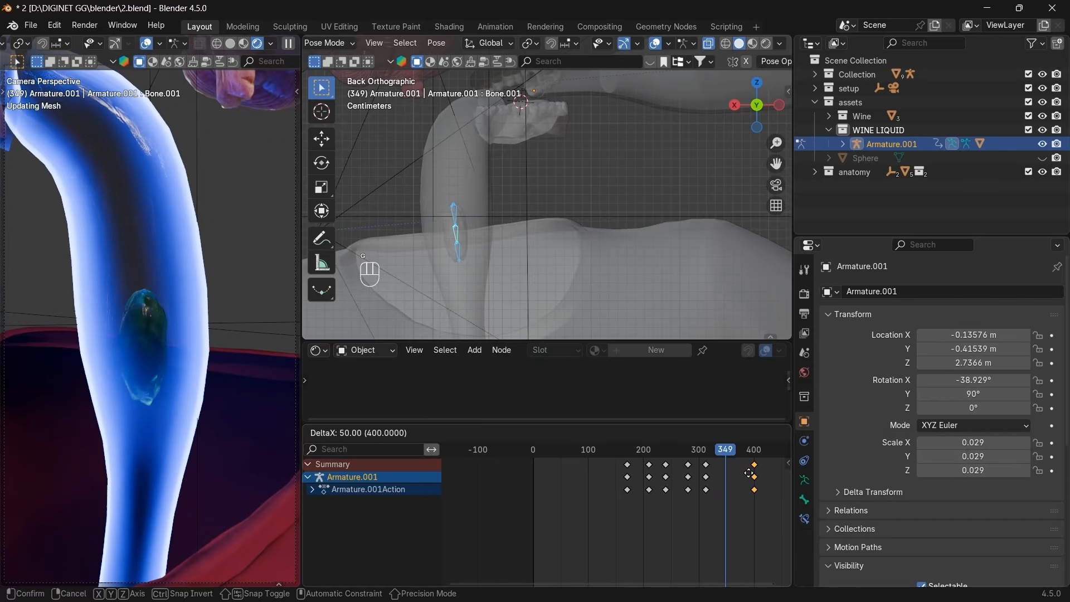
{"action": "left_click", "coordinate": [749, 474]}
{"action": "left_click_drag", "start_coordinate": [730, 453], "coordinate": [665, 469]}
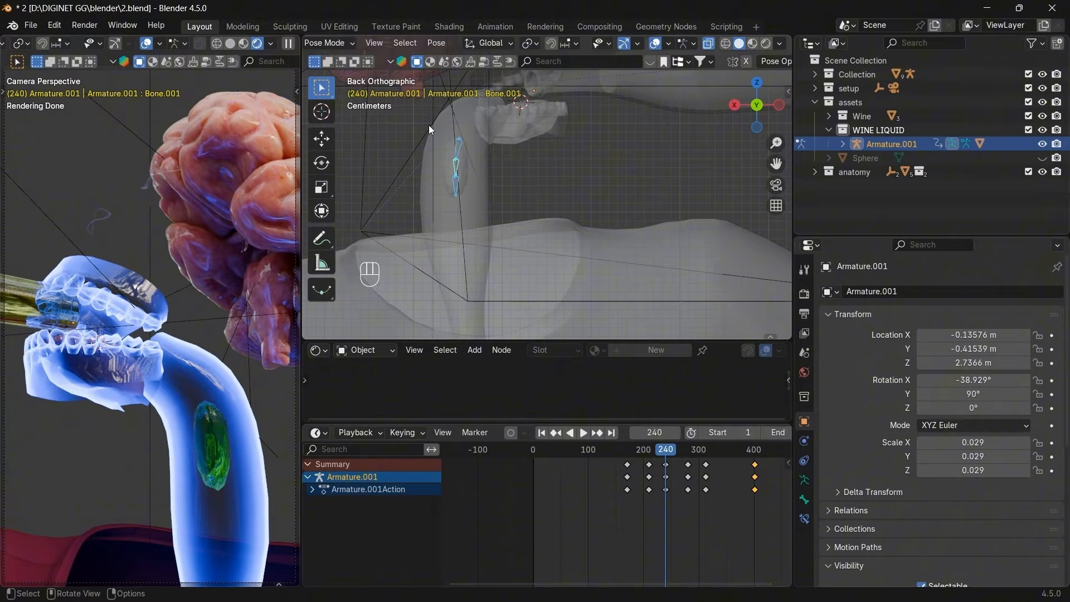
In Object Mode, isolate the wine liquid Cube in Local View and turn off X-ray.
{"action": "key", "text": "ctrl+KP_Add"}
{"action": "key", "text": "ctrl+KP_Add"}
{"action": "key", "text": "ctrl+KP_Add"}
{"action": "left_click", "coordinate": [327, 44]}
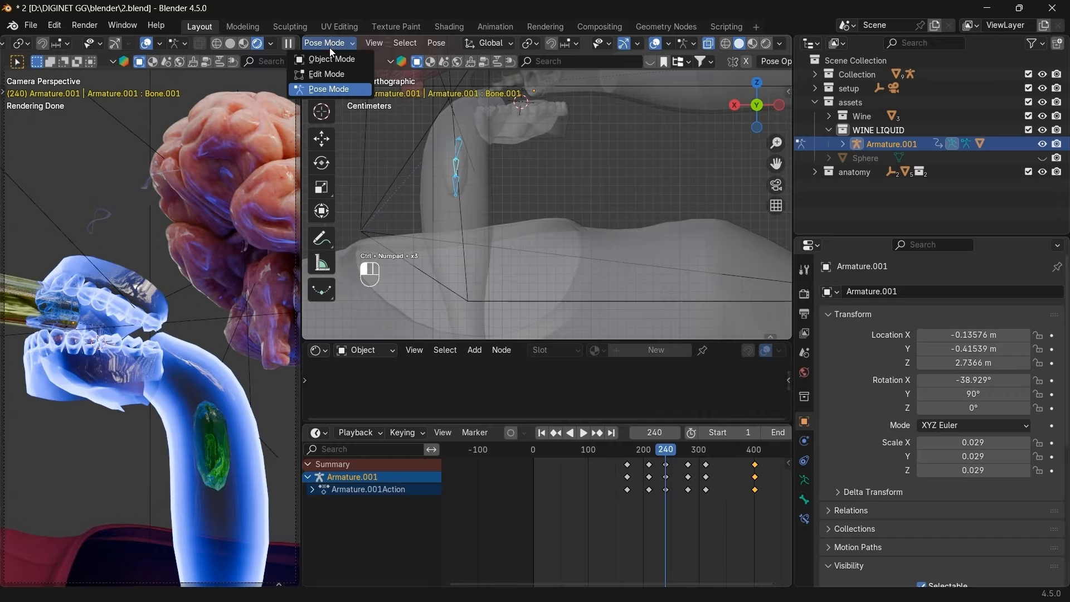
{"action": "left_click", "coordinate": [331, 57]}
{"action": "key", "text": "ctrl+KP_Add"}
{"action": "key", "text": "ctrl+KP_Add"}
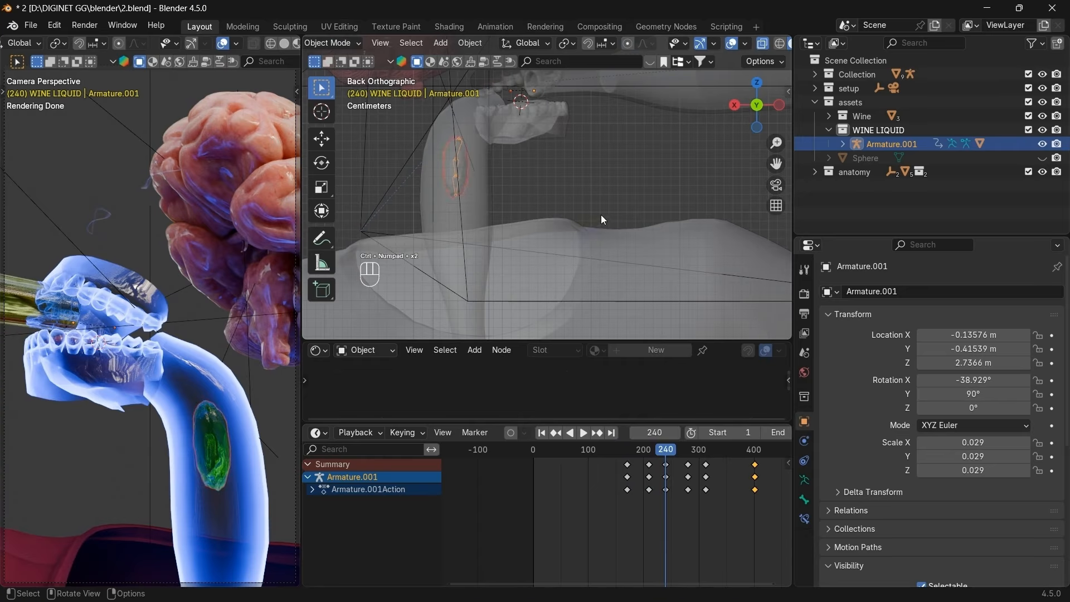
{"action": "key", "text": "KP_Divide"}
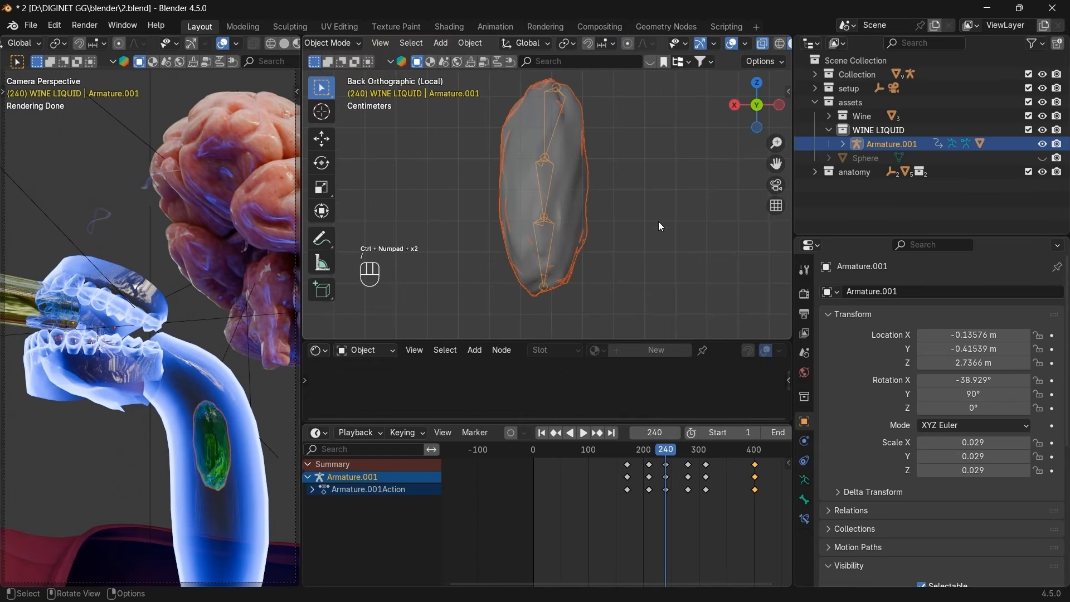
{"action": "left_click", "coordinate": [572, 239]}
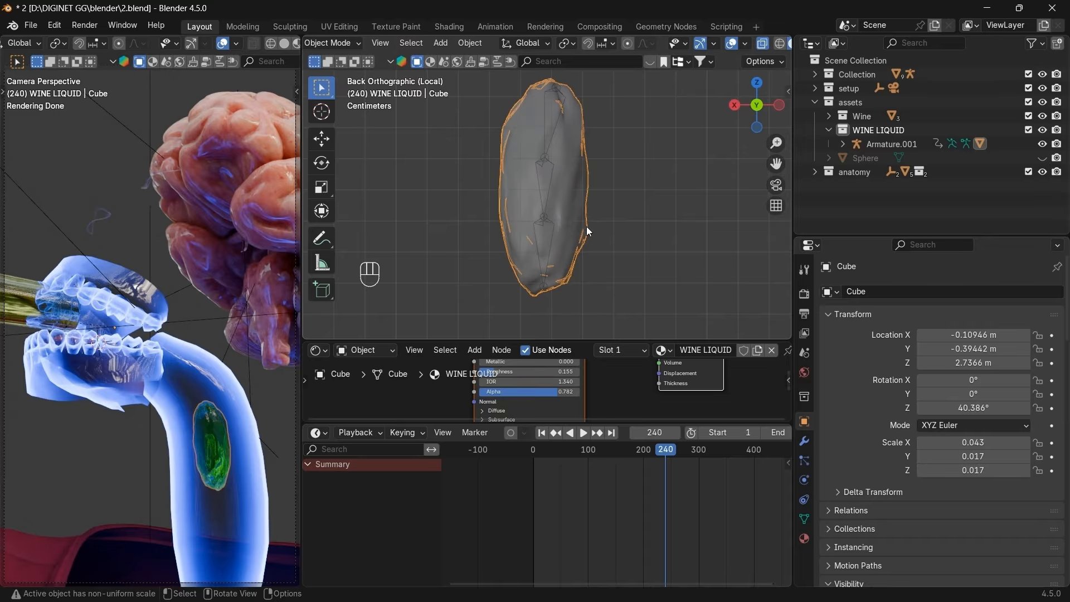
{"action": "left_click", "coordinate": [762, 44]}
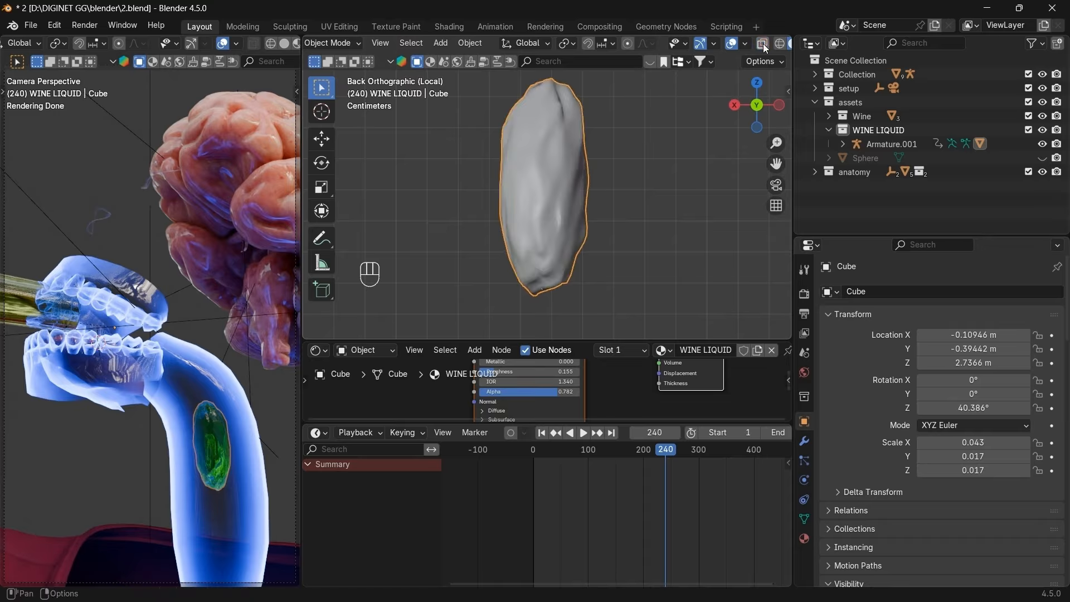
Drag the Cube's Armature modifier above Subdivision in the modifier stack.
{"action": "left_click", "coordinate": [804, 440]}
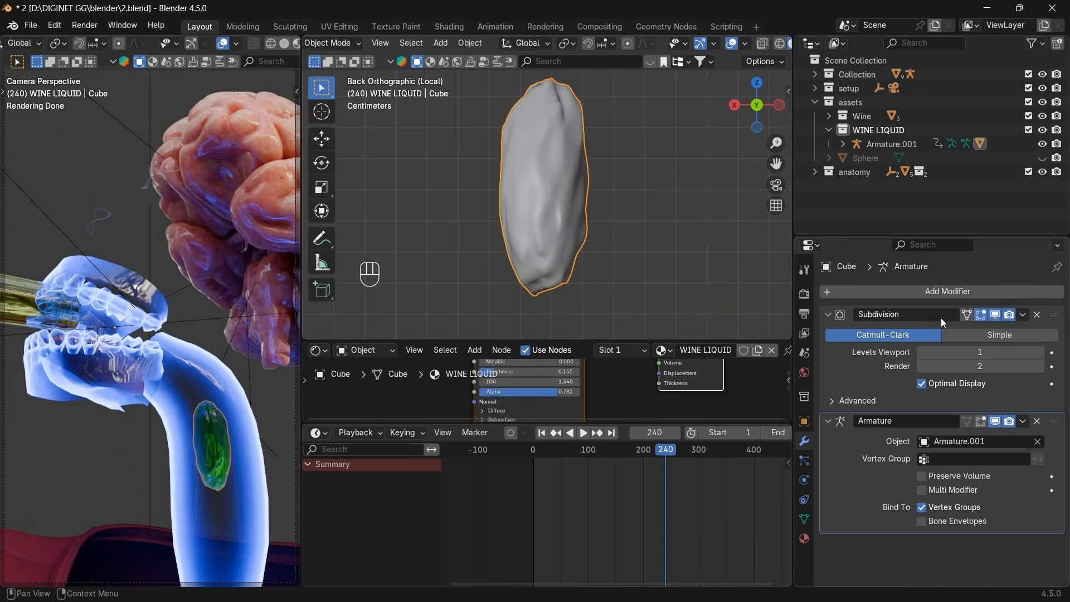
{"action": "left_click", "coordinate": [827, 421]}
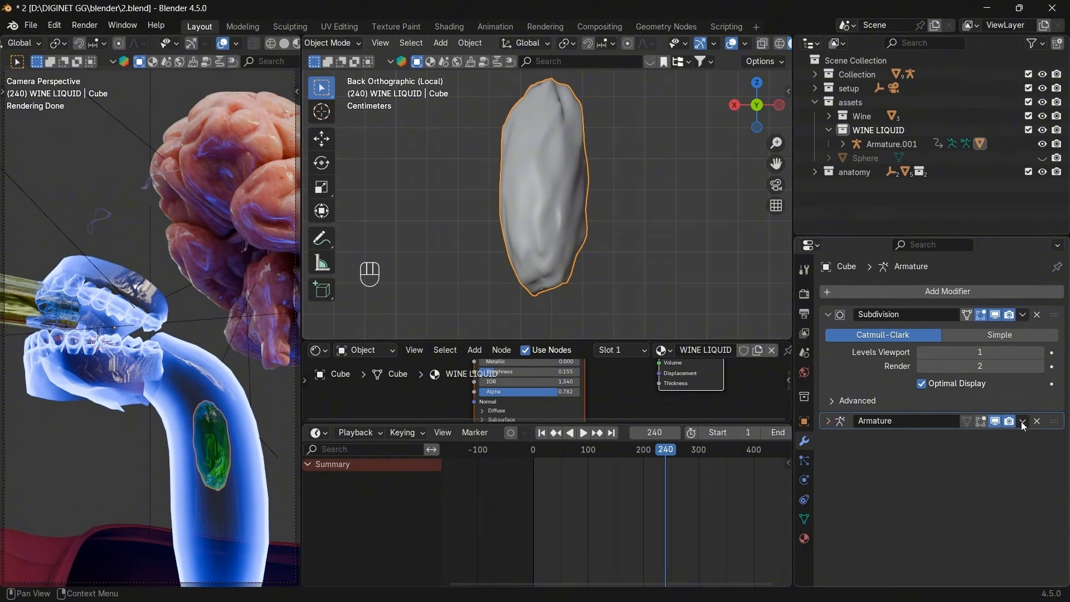
{"action": "left_click_drag", "start_coordinate": [1054, 421], "coordinate": [1053, 298]}
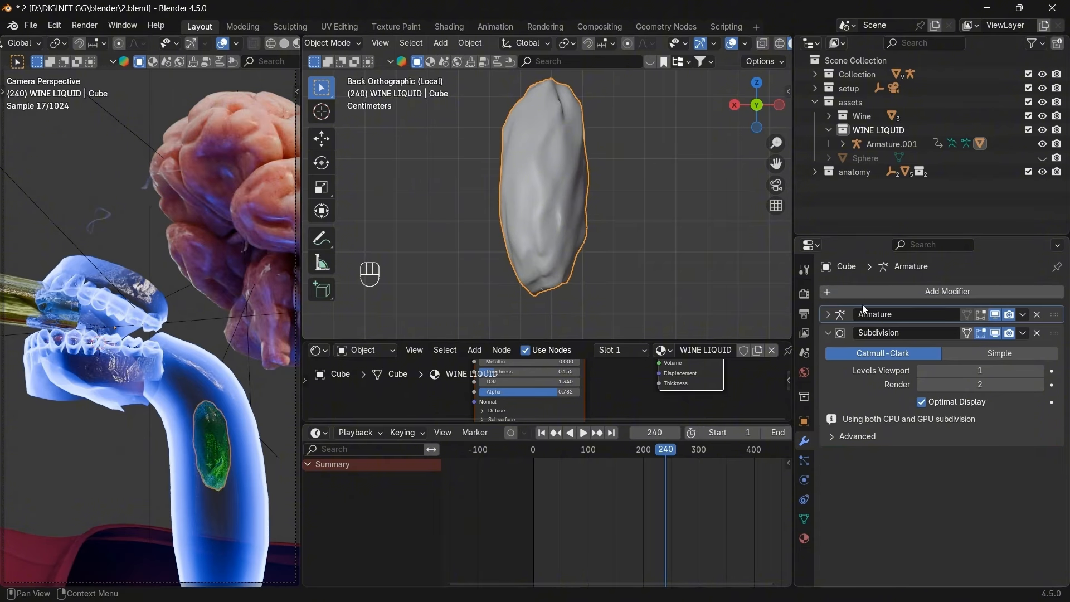
Add a Displace modifier to the liquid with a new Clouds-type texture.
{"action": "left_click", "coordinate": [870, 291]}
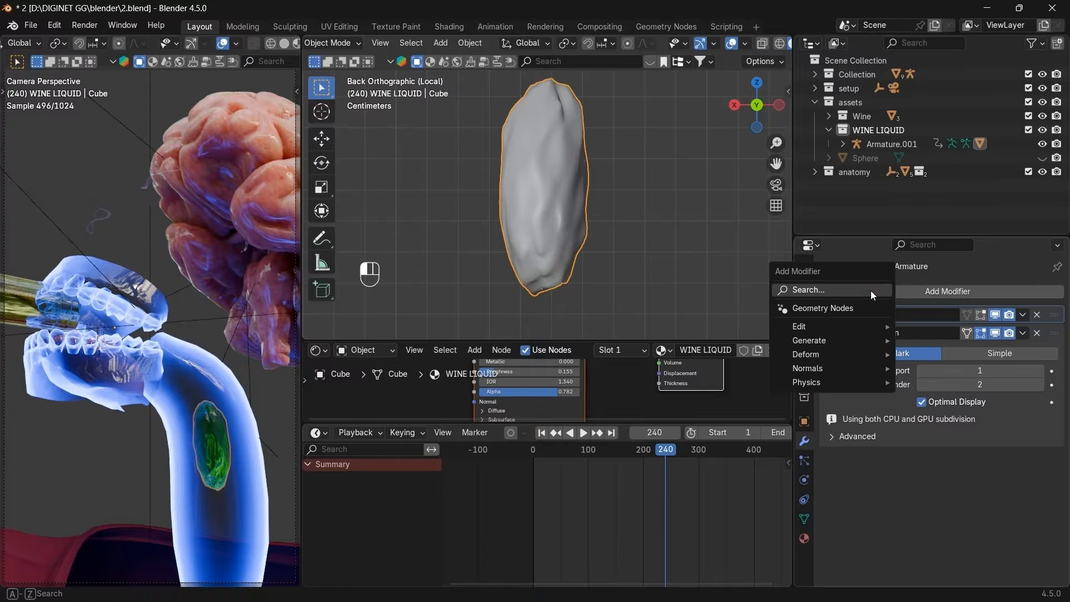
{"action": "left_click", "coordinate": [871, 290]}
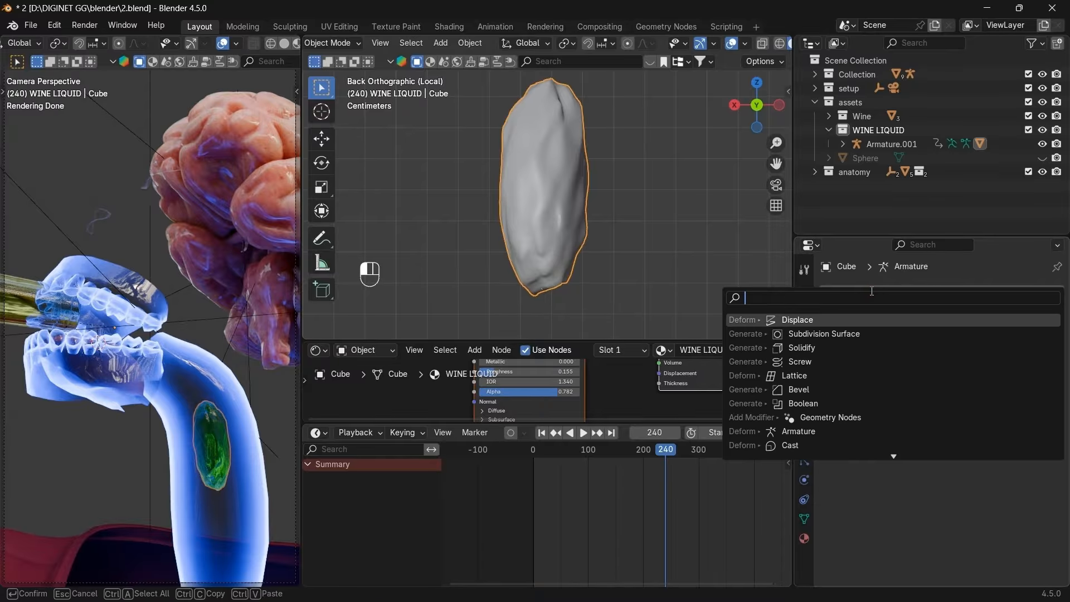
{"action": "left_click", "coordinate": [824, 317]}
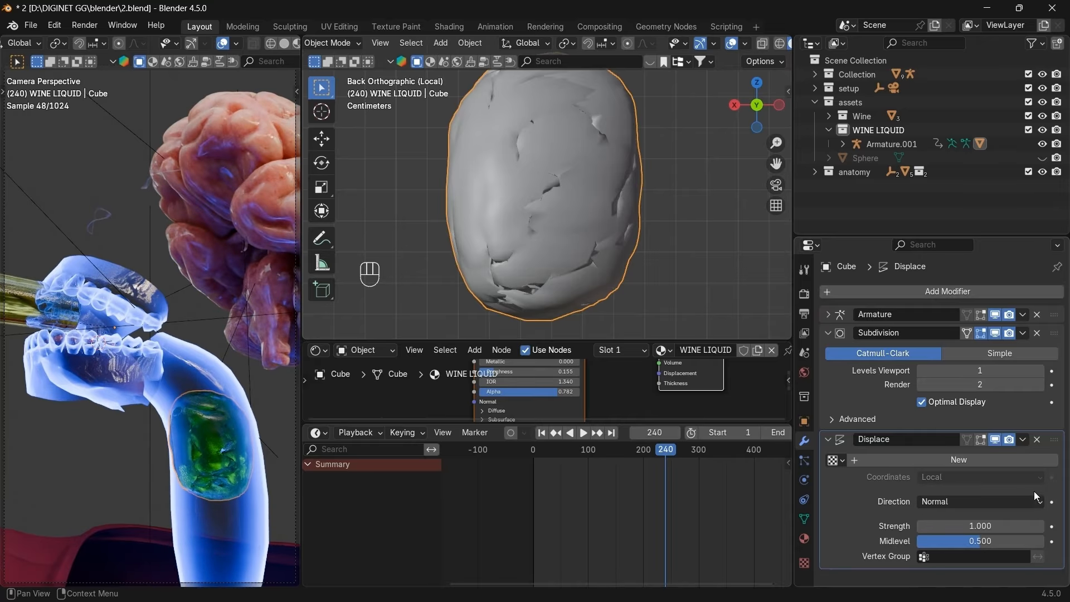
{"action": "left_click", "coordinate": [1030, 461]}
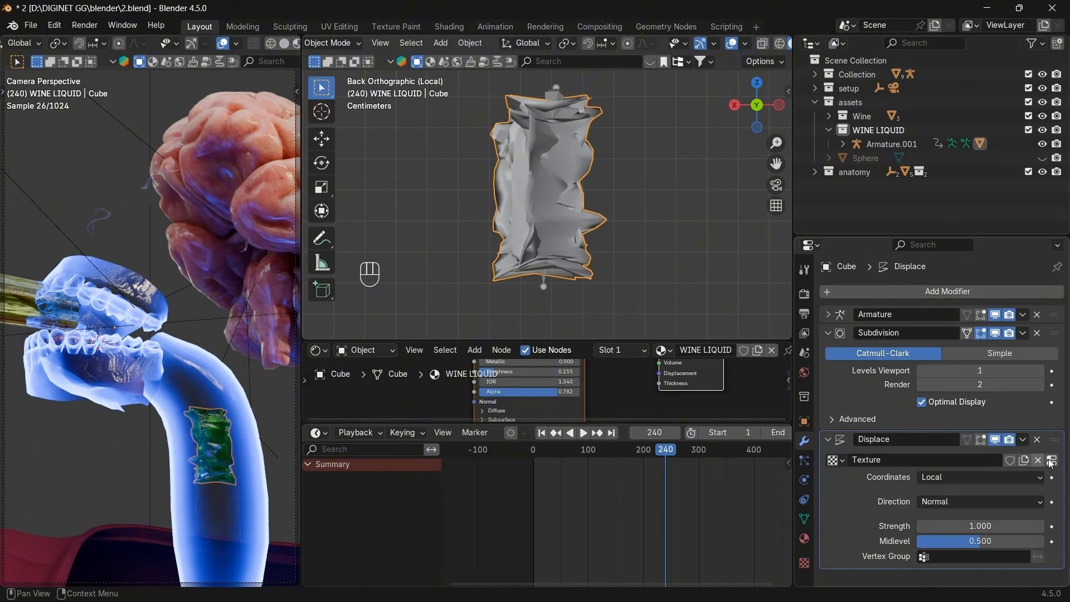
{"action": "left_click", "coordinate": [1051, 460]}
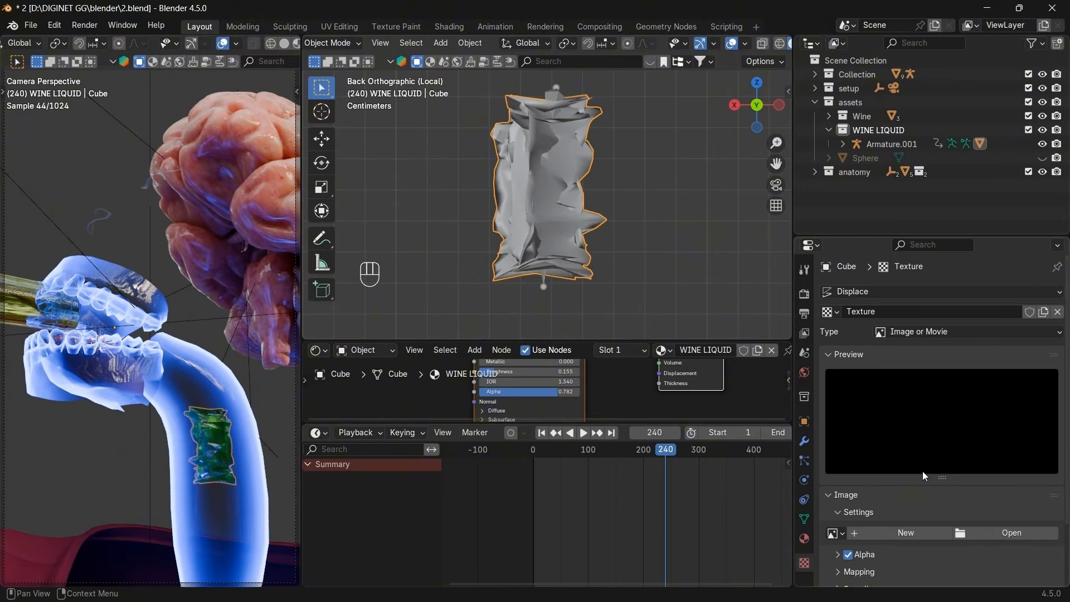
{"action": "left_click", "coordinate": [934, 332]}
{"action": "left_click", "coordinate": [912, 379]}
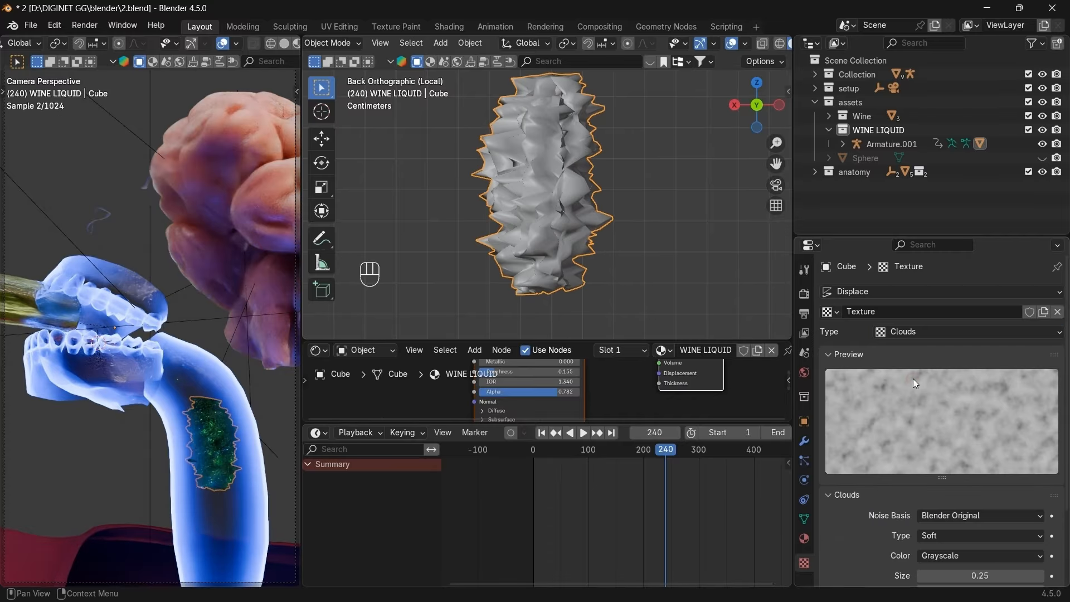
Set the Displace modifier's texture coordinates to Object.
{"action": "left_click", "coordinate": [805, 442]}
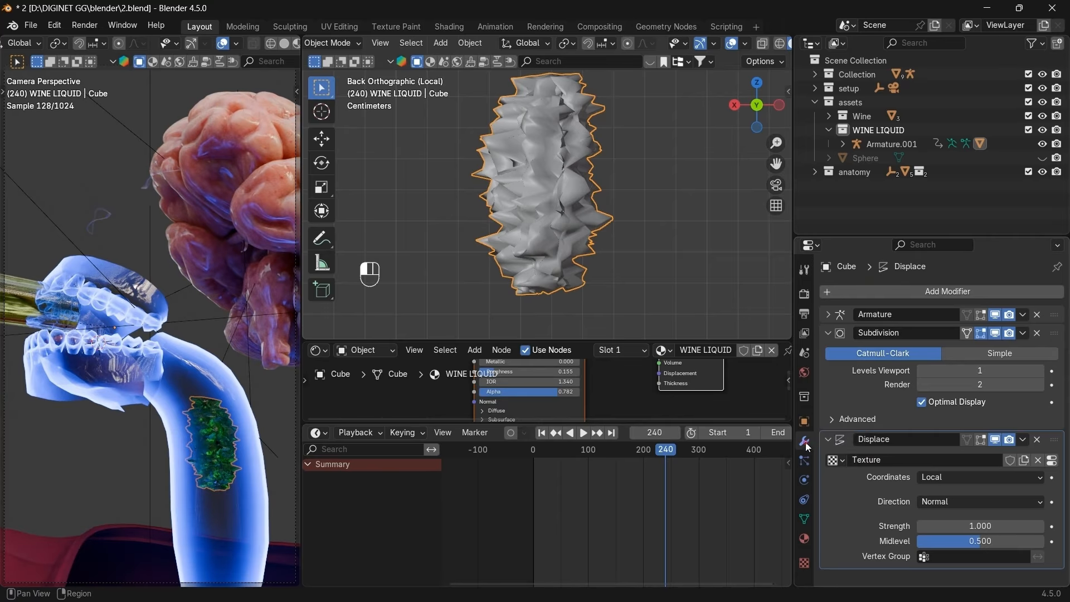
{"action": "left_click", "coordinate": [976, 526]}
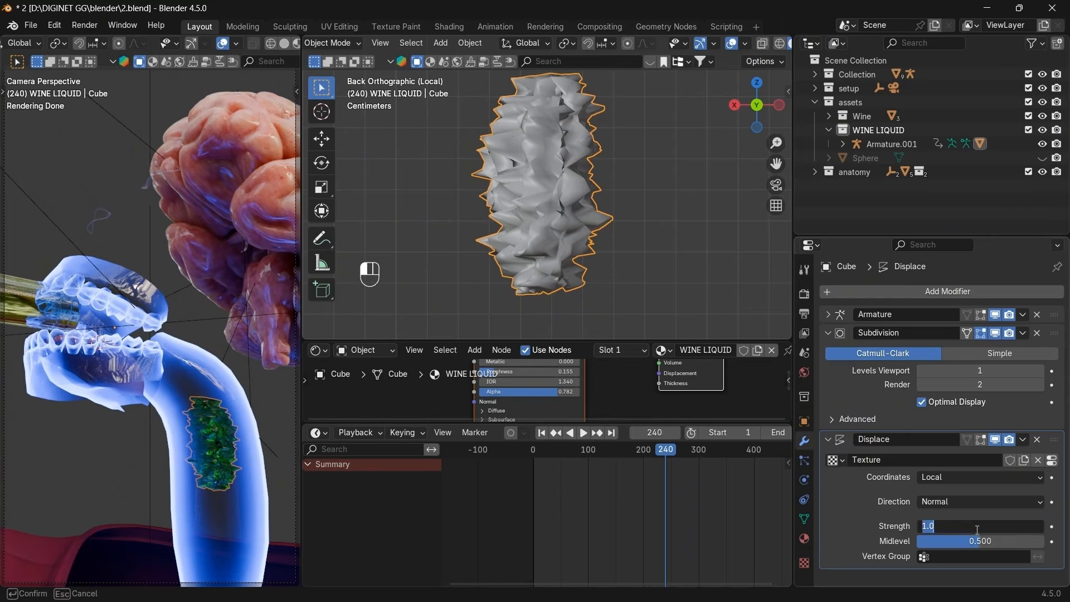
{"action": "left_click", "coordinate": [994, 476]}
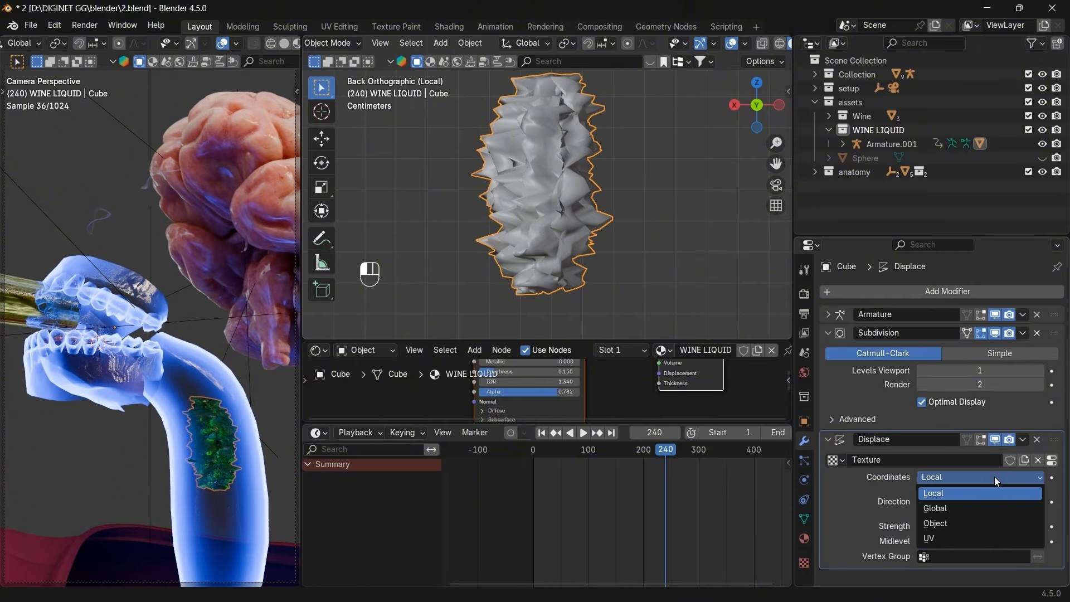
{"action": "left_click", "coordinate": [954, 523]}
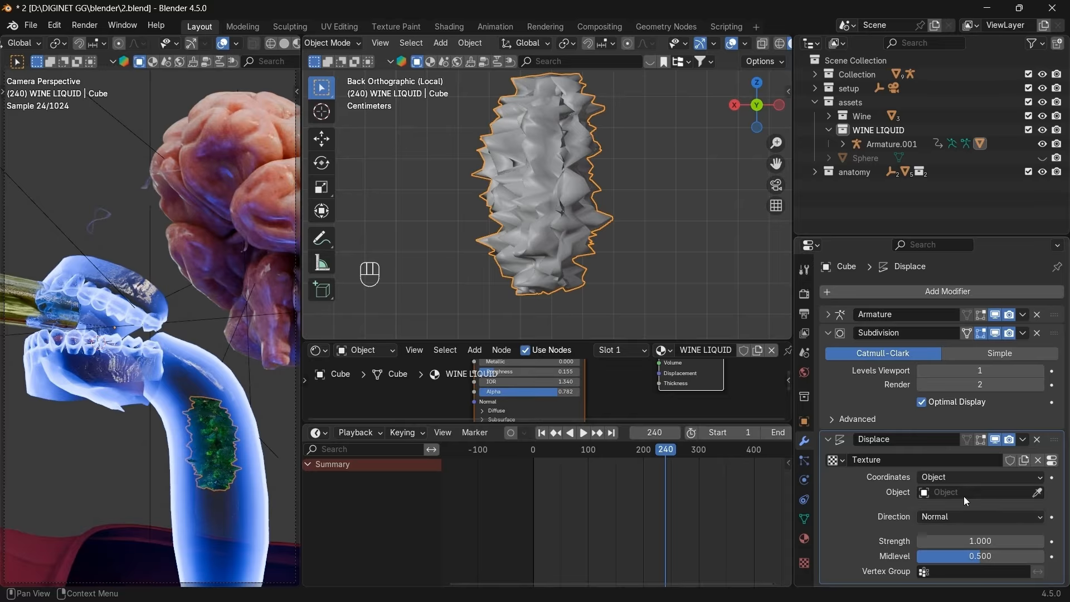
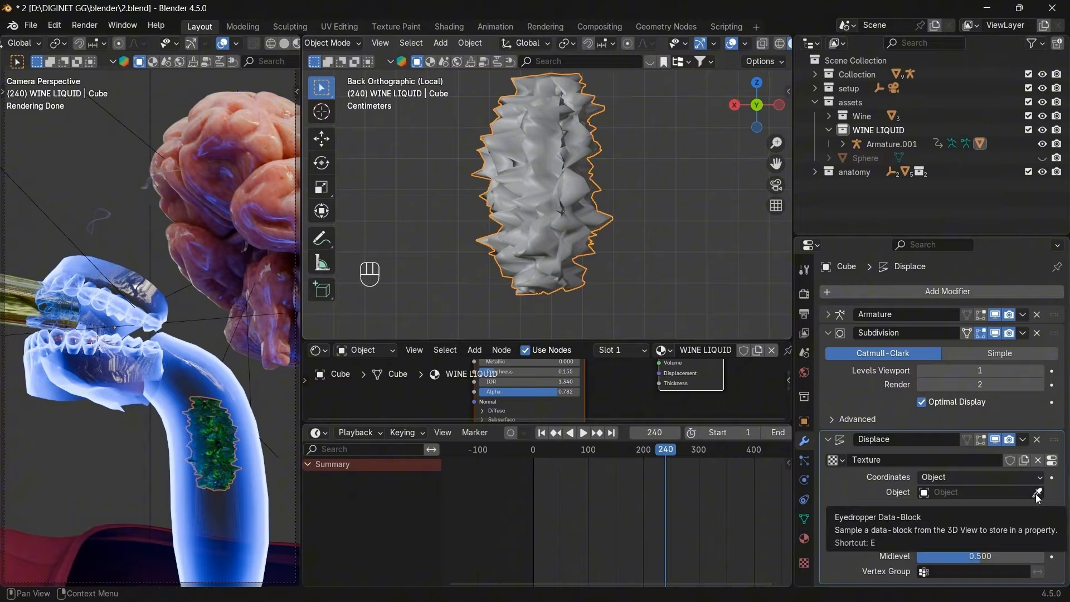
Unhide all objects and pick CC_Base_Body as the Displace modifier's texture coordinate object.
{"action": "key", "text": "alt+h"}
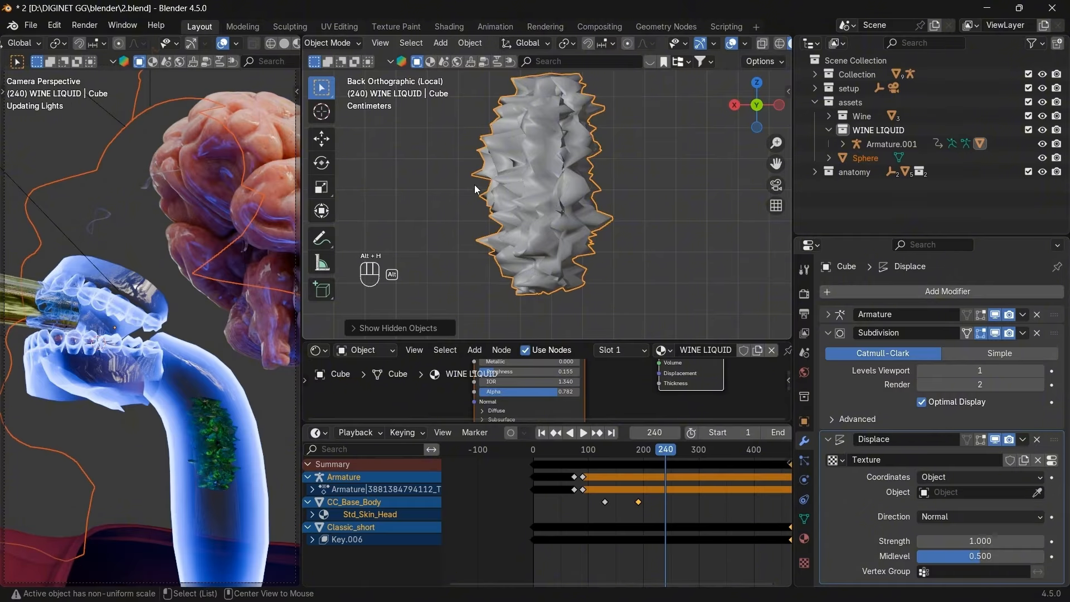
{"action": "left_click", "coordinate": [1037, 492]}
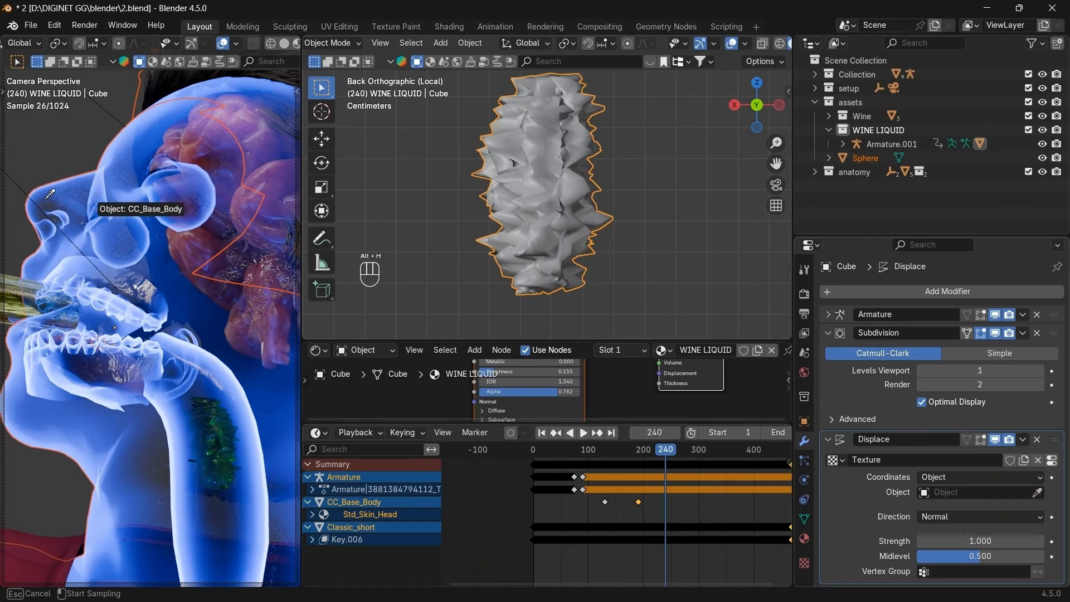
{"action": "left_click", "coordinate": [61, 188]}
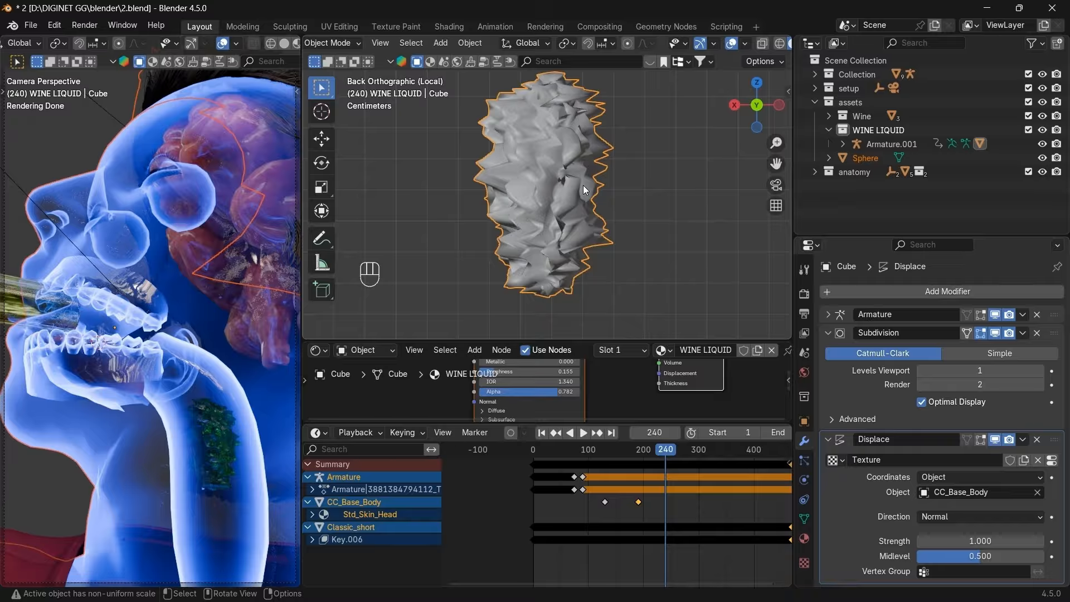
{"action": "key", "text": "g"}
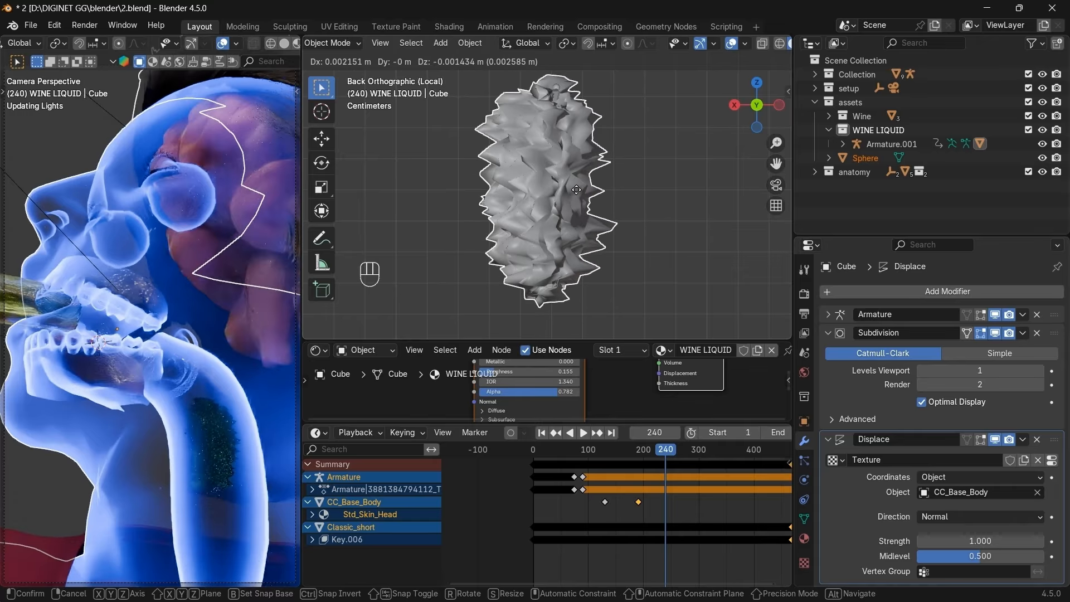
Try Displace strengths of 0.01 and then 0.02 on the wine liquid.
{"action": "left_click", "coordinate": [576, 189]}
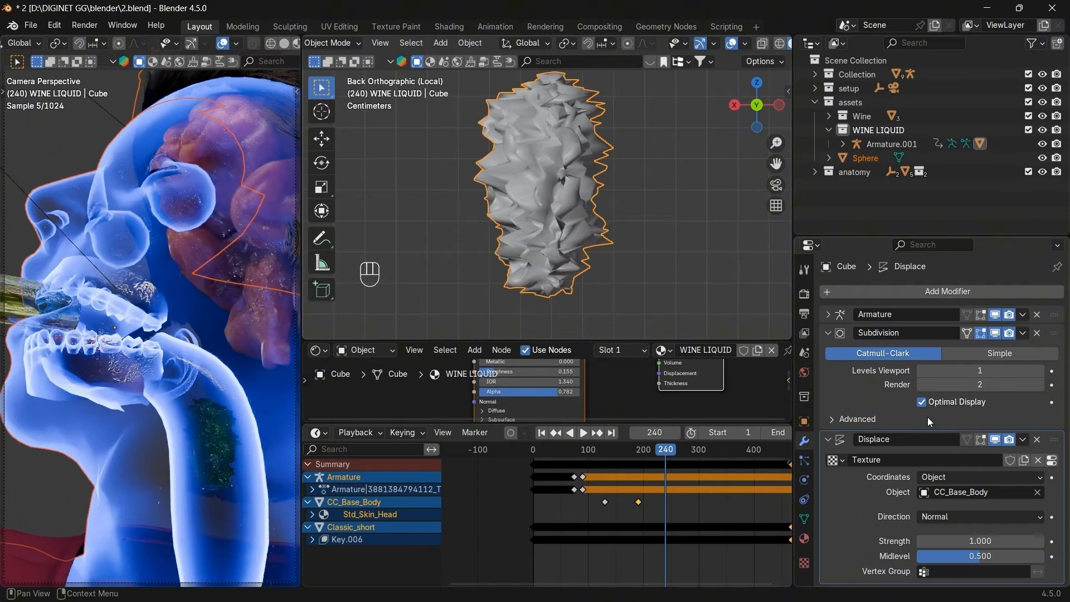
{"action": "left_click", "coordinate": [957, 538]}
{"action": "type", "text": "0.01"}
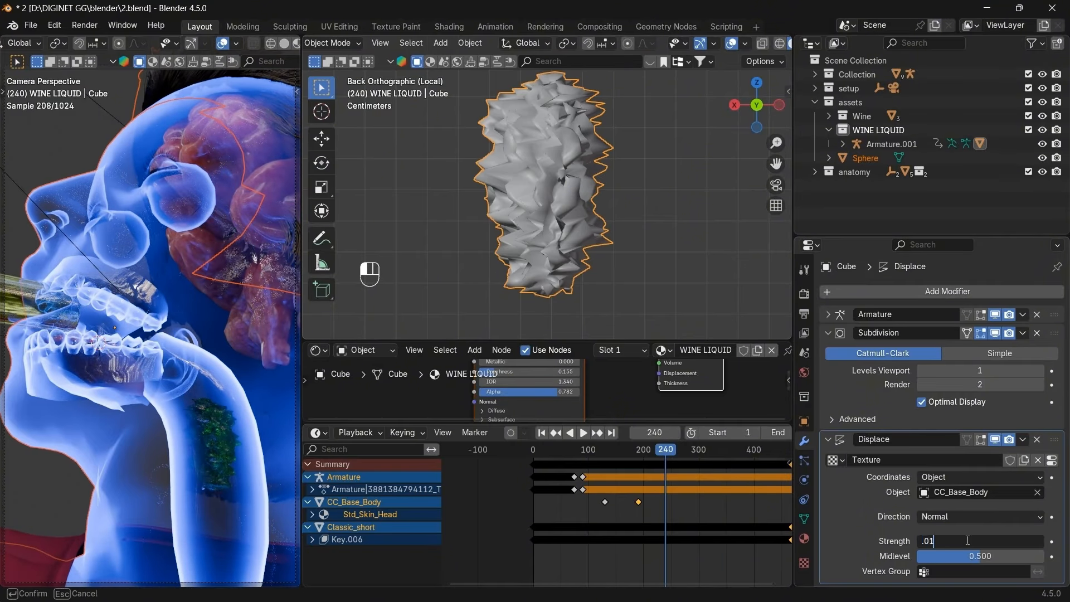
{"action": "key", "text": "Return"}
{"action": "left_click", "coordinate": [968, 540]}
{"action": "type", "text": "0.02"}
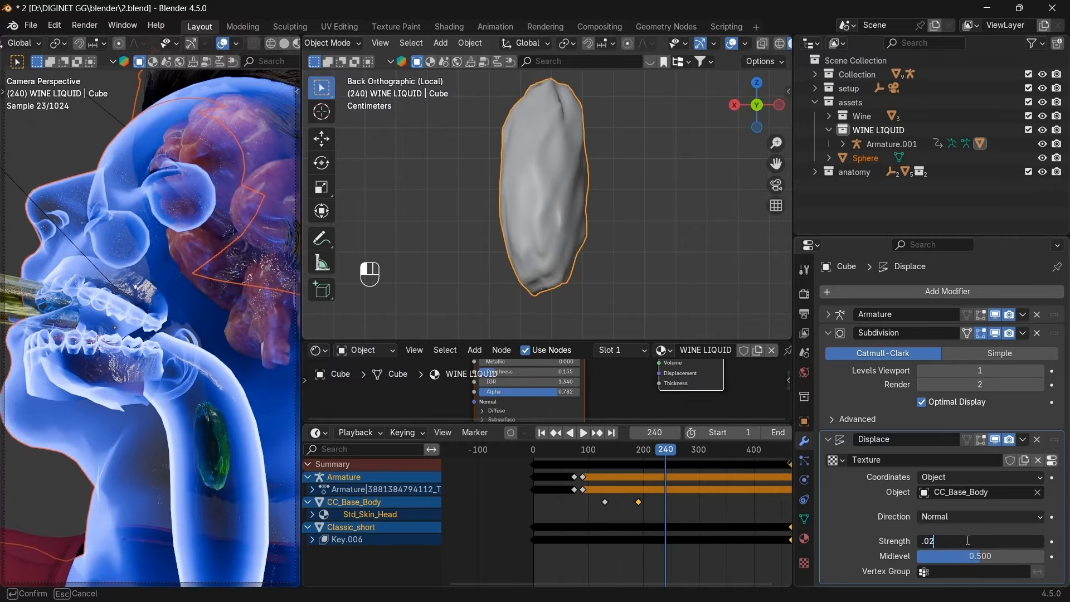
{"action": "key", "text": "Return"}
Nudge the liquid mesh and set the Displace strength to 0.1.
{"action": "key", "text": "g"}
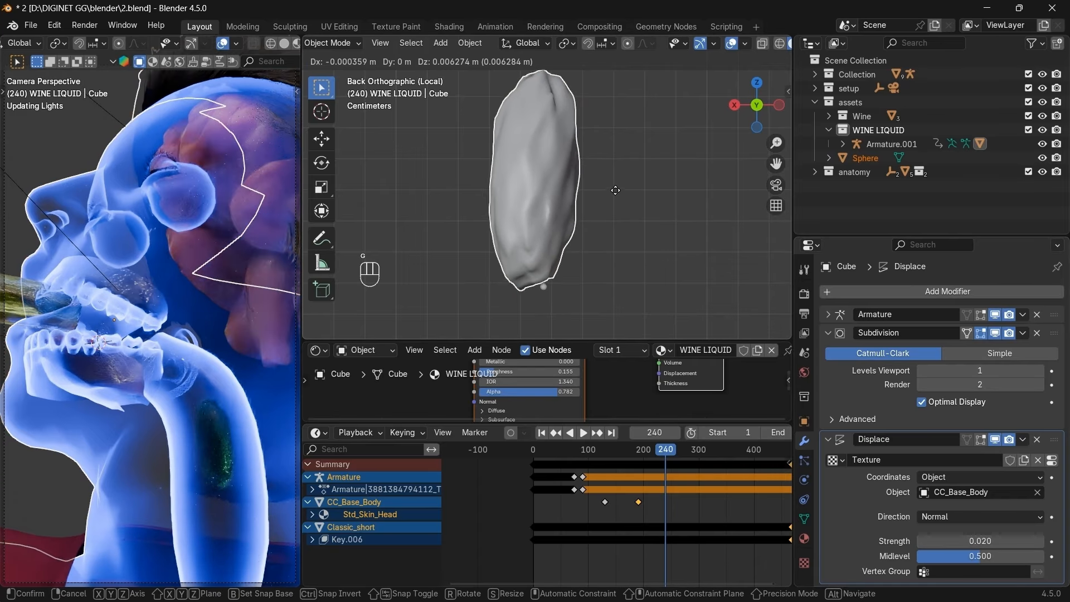
{"action": "right_click", "coordinate": [557, 208]}
{"action": "key", "text": "g"}
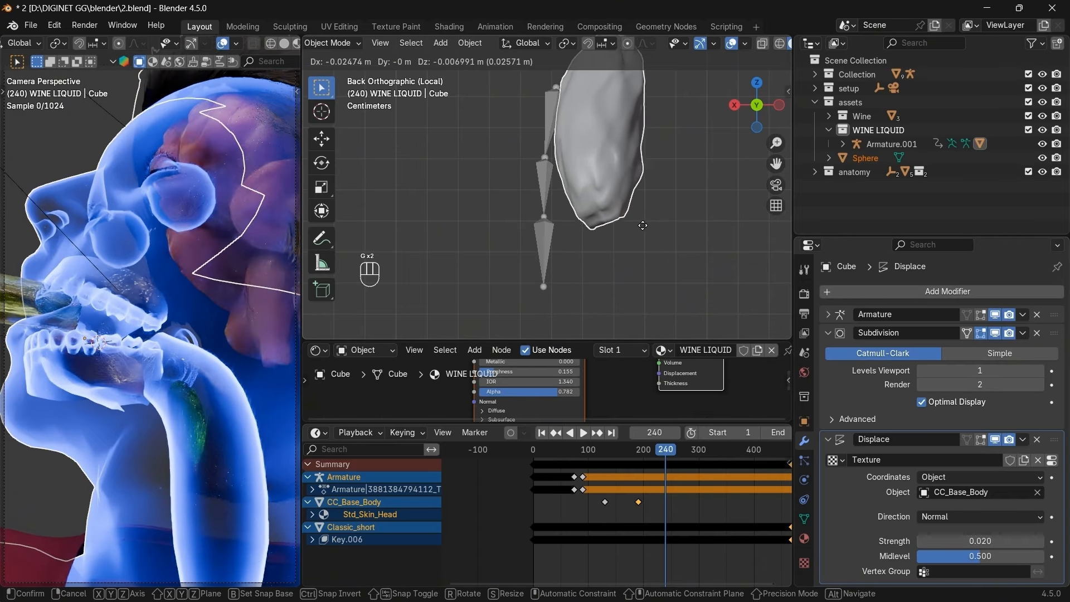
{"action": "left_click", "coordinate": [569, 253]}
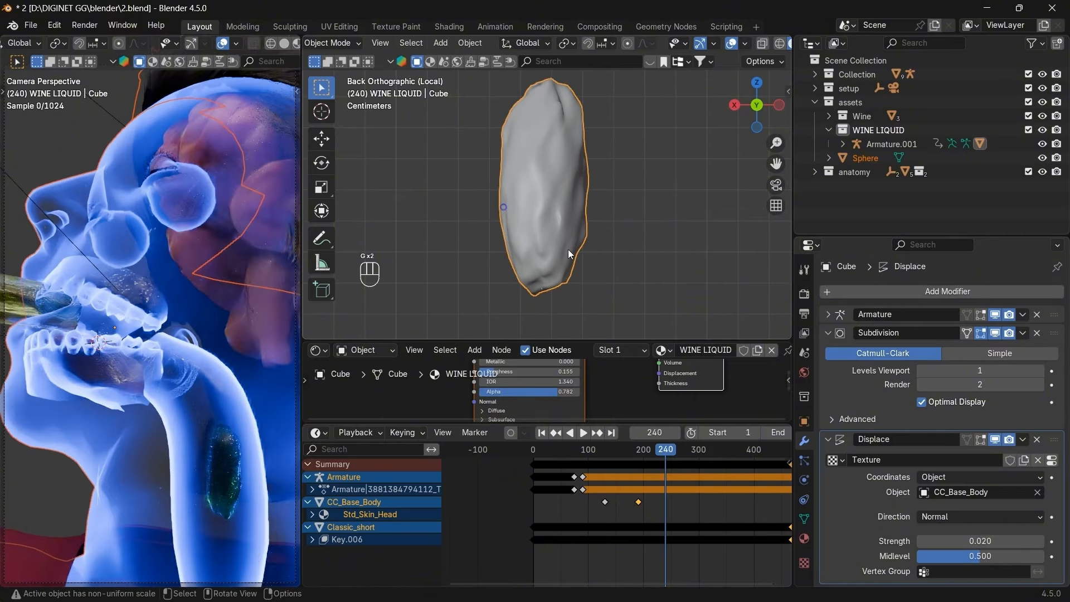
{"action": "left_click", "coordinate": [999, 542]}
{"action": "type", "text": "0.1"}
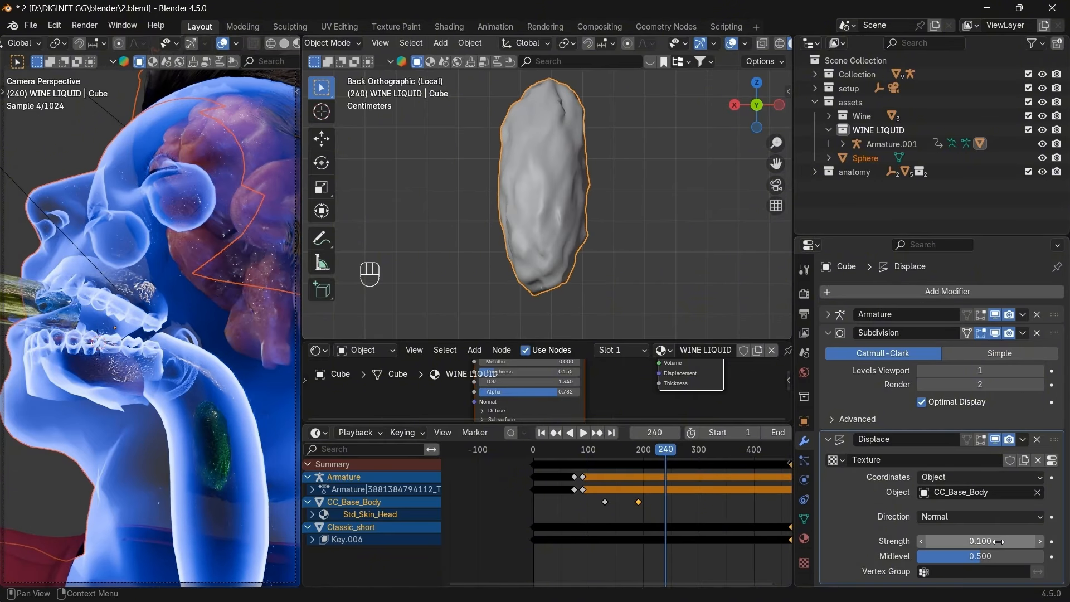
{"action": "key", "text": "Return"}
Test a Displace strength of 0.4, return it to 0.1, and step back to frame 238.
{"action": "key", "text": "g"}
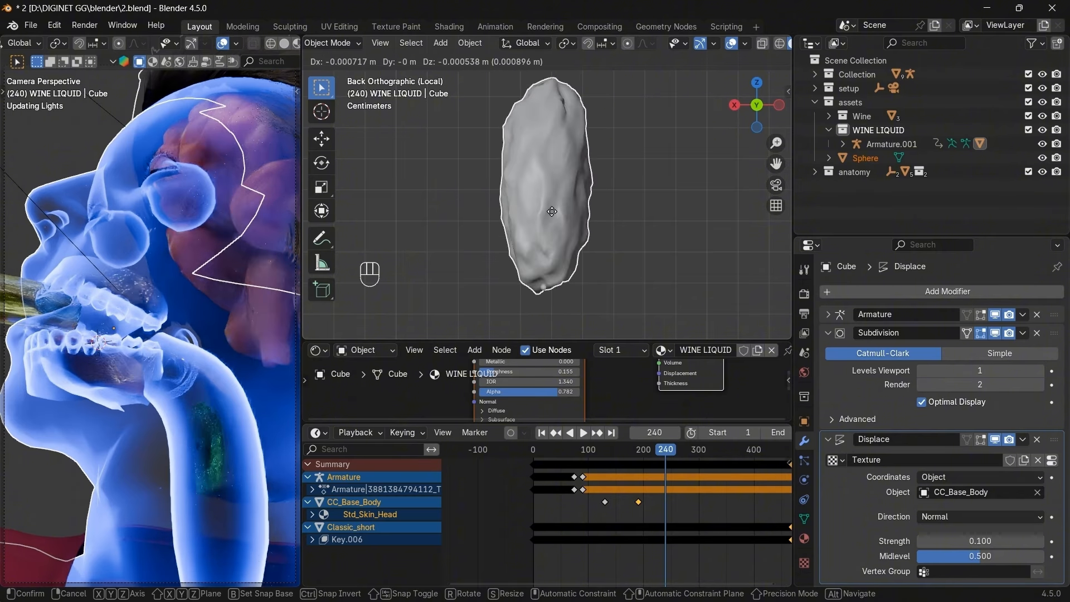
{"action": "left_click", "coordinate": [549, 211]}
{"action": "left_click_drag", "start_coordinate": [947, 541], "coordinate": [1002, 541]}
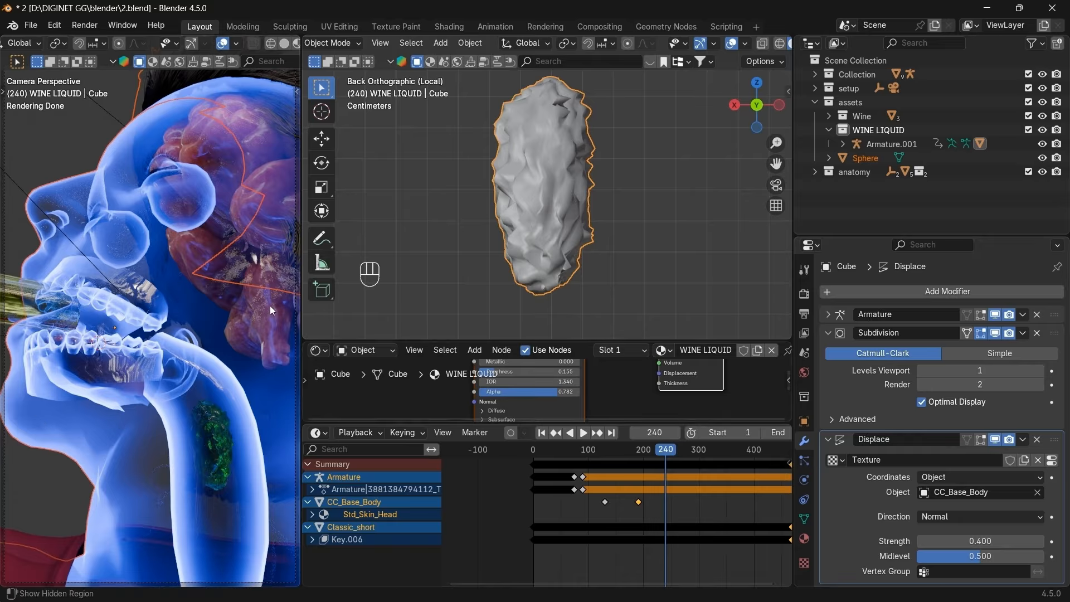
{"action": "left_click", "coordinate": [947, 535]}
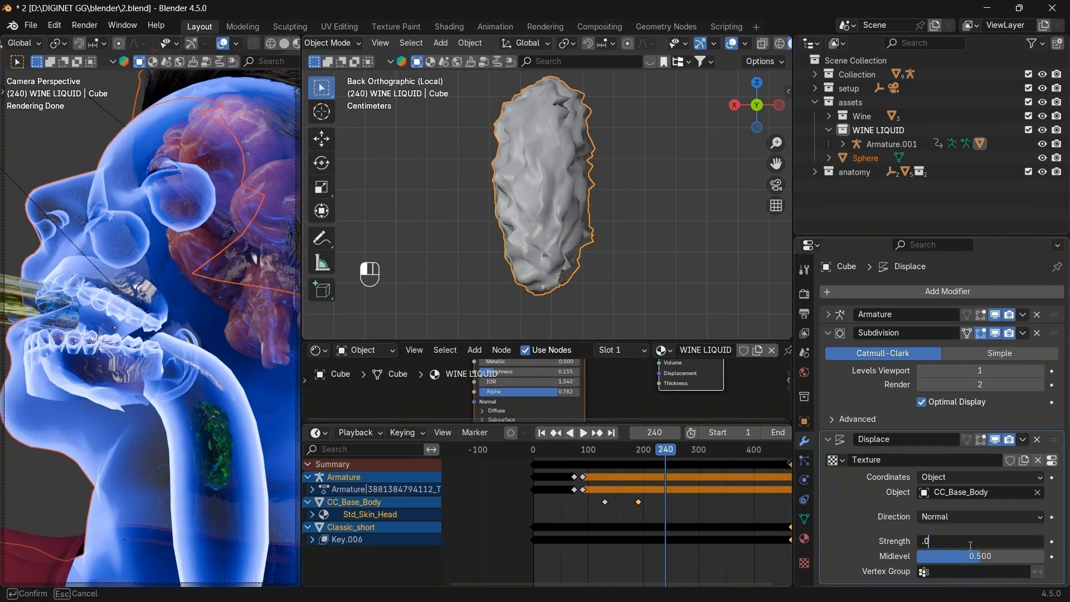
{"action": "type", "text": "0.1"}
{"action": "key", "text": "Return"}
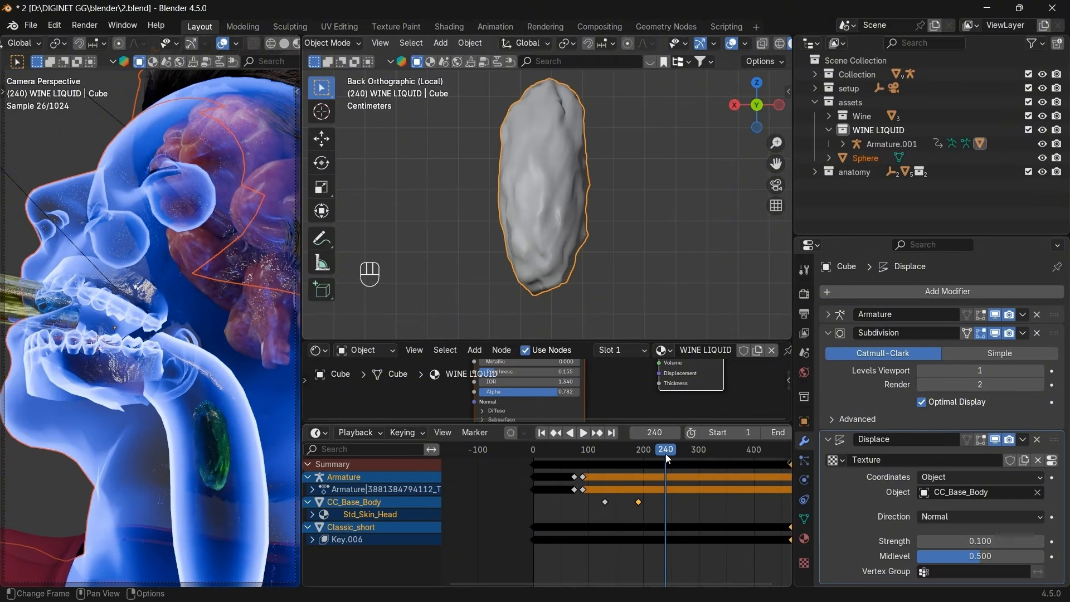
{"action": "left_click_drag", "start_coordinate": [661, 454], "coordinate": [664, 455]}
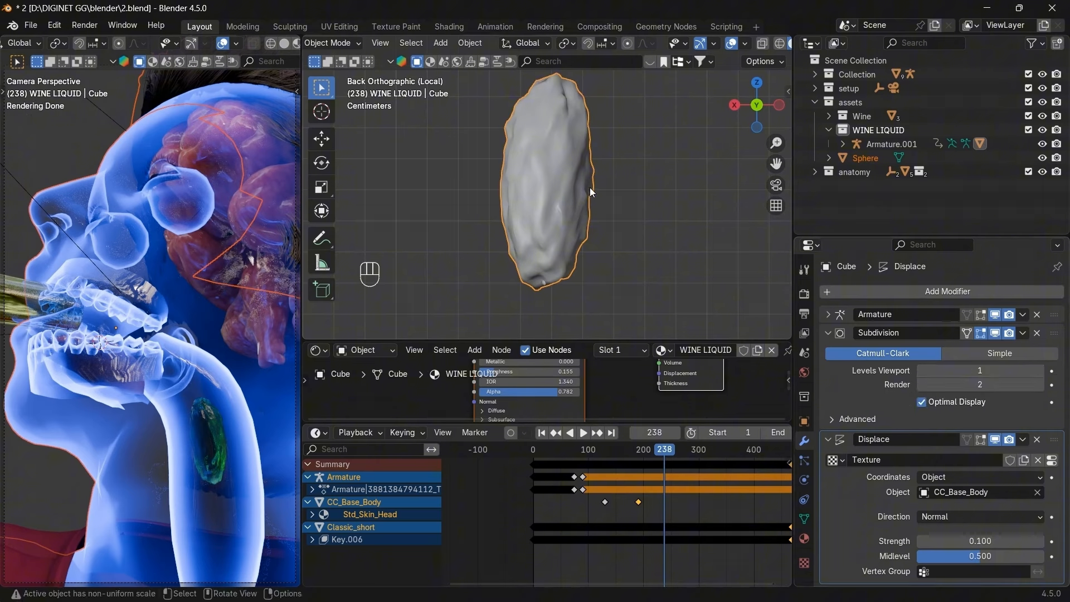
Set the Subdivision modifier's viewport and render levels both to 1.
{"action": "left_click", "coordinate": [1040, 371]}
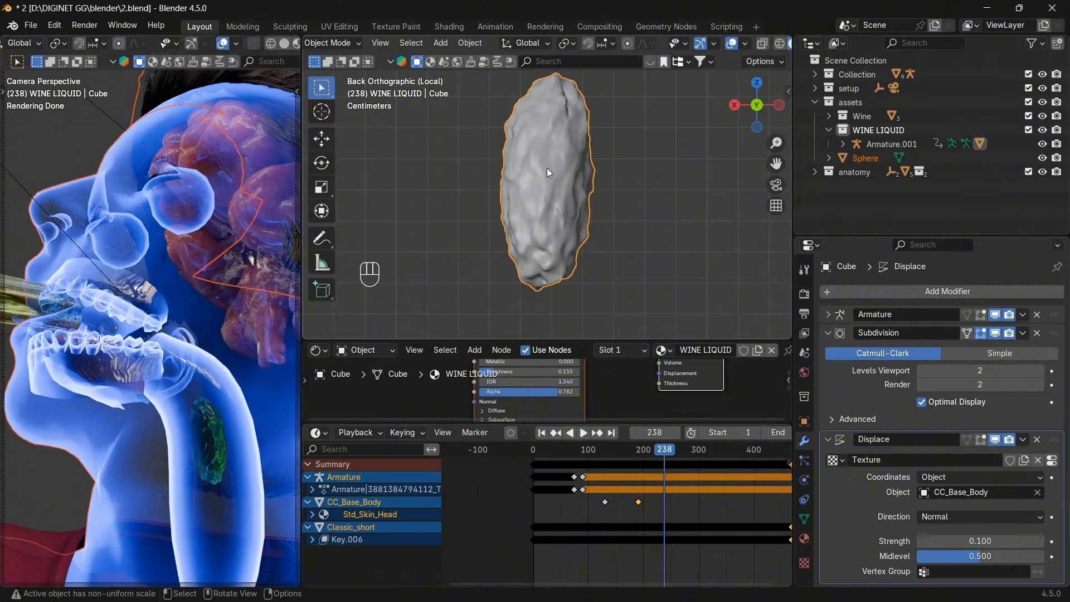
{"action": "key", "text": "g"}
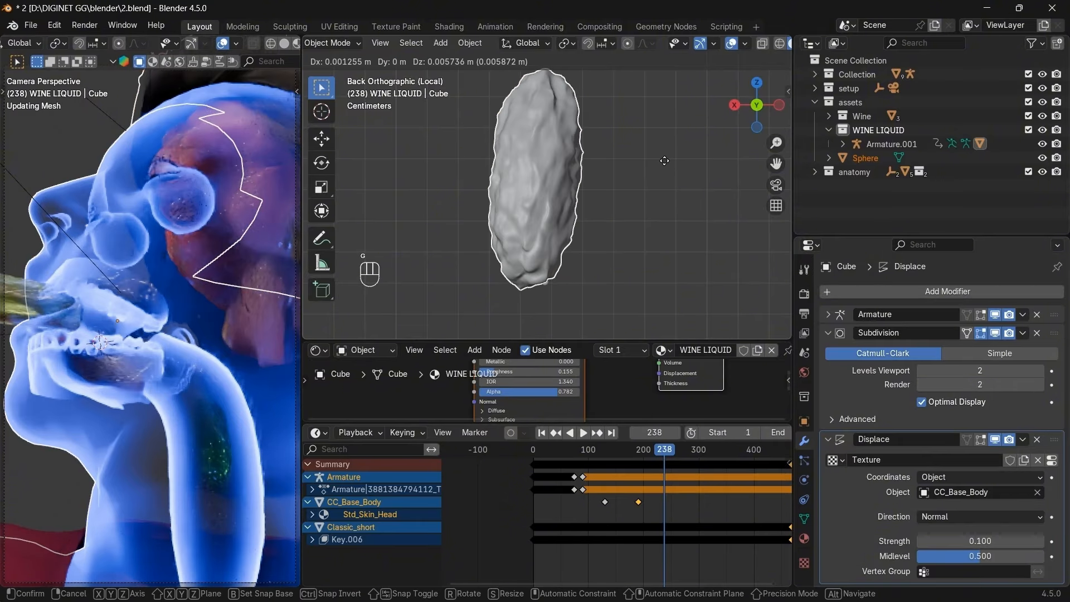
{"action": "left_click", "coordinate": [671, 194]}
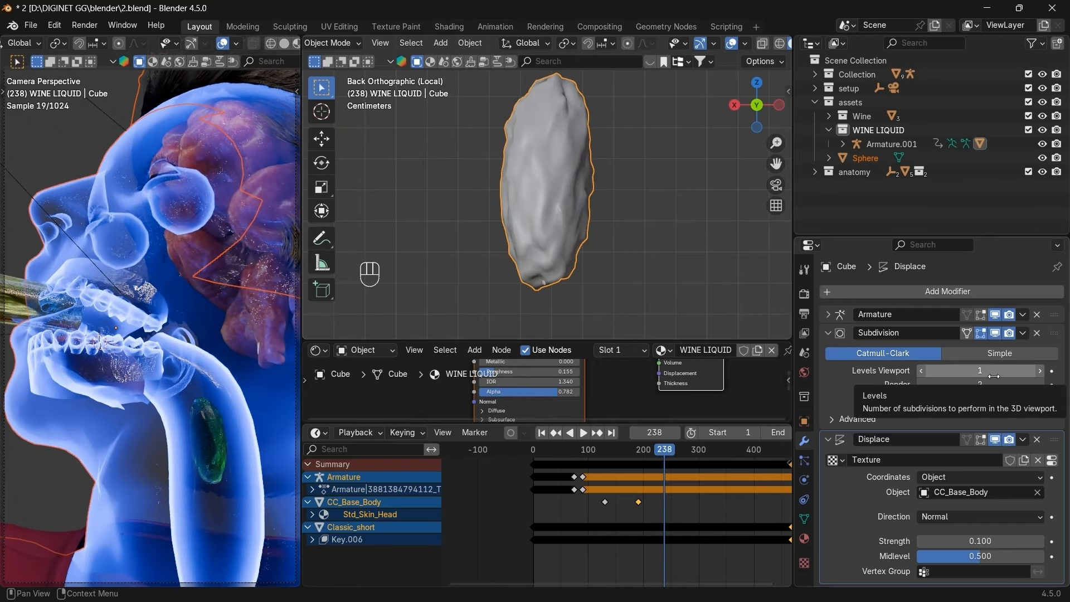
{"action": "left_click", "coordinate": [922, 372]}
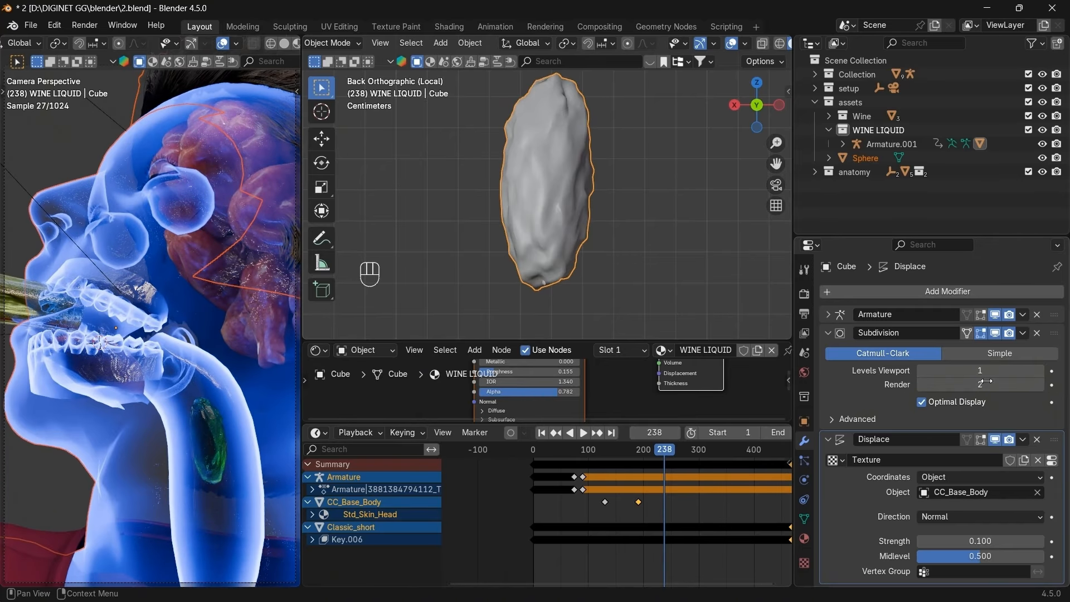
{"action": "left_click", "coordinate": [920, 385]}
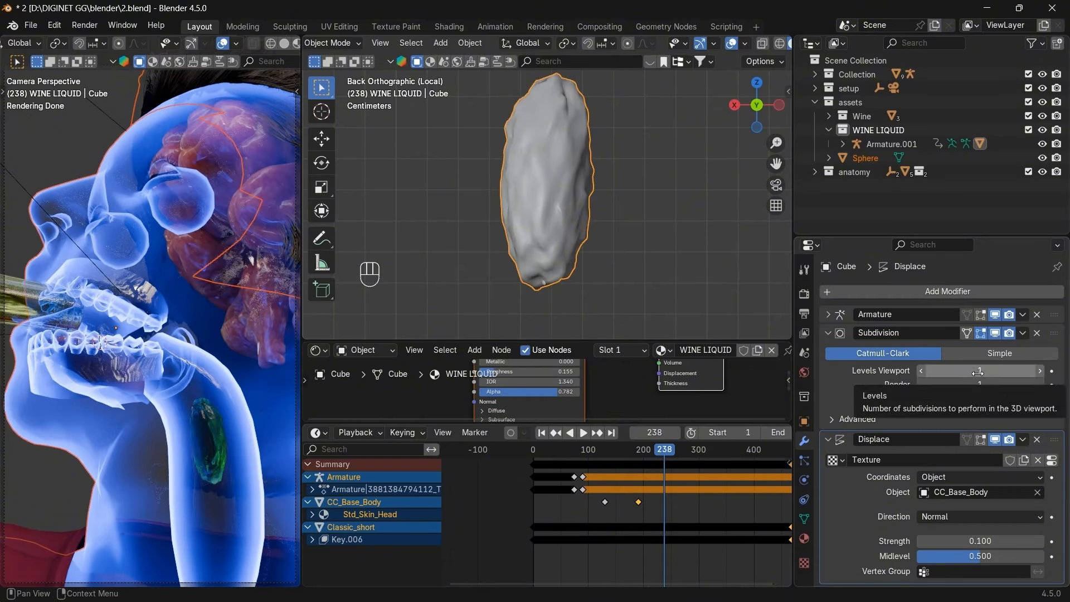
Scrub the animation forward to around frame 258.
{"action": "scroll", "coordinate": [655, 486], "scroll_direction": "down", "scroll_amount": 2}
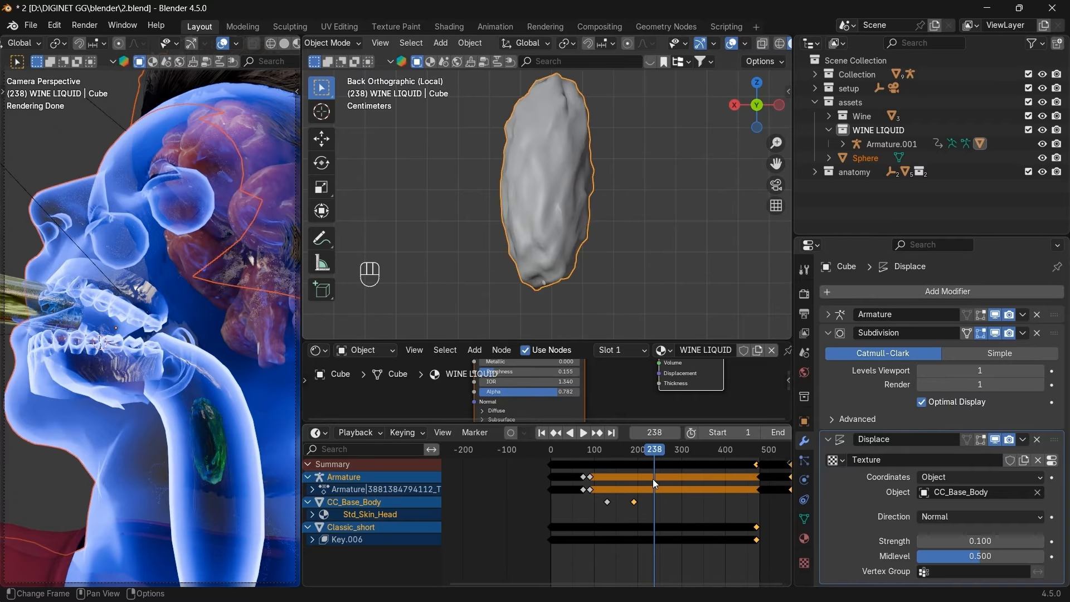
{"action": "mouse_move", "coordinate": [655, 460]}
{"action": "left_mouse_down"}
{"action": "mouse_move", "coordinate": [702, 449]}
{"action": "mouse_move", "coordinate": [663, 450]}
{"action": "left_mouse_up"}
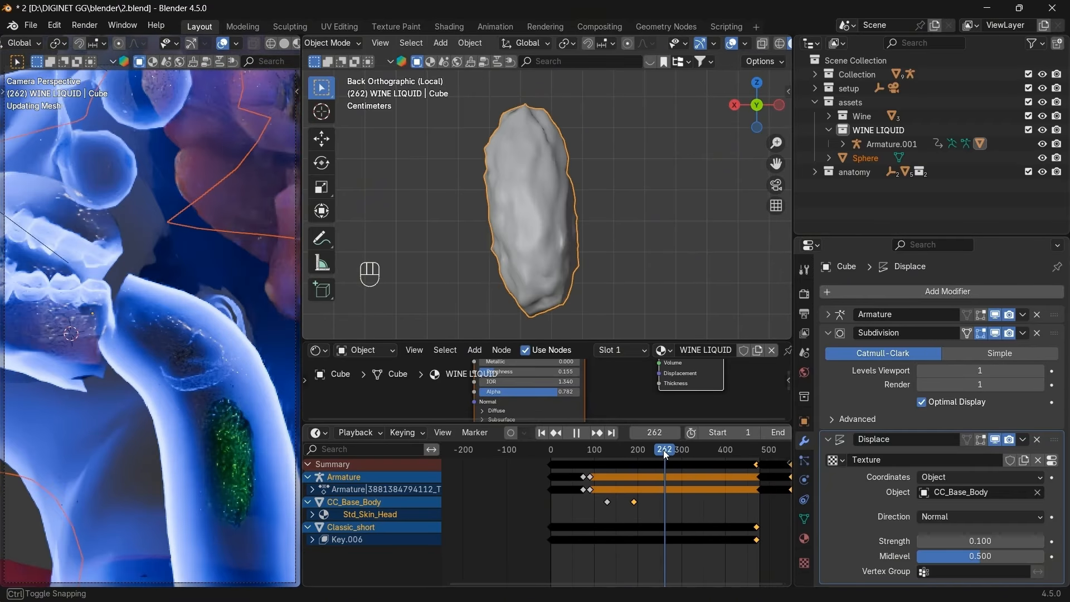
{"action": "key", "text": "alt+Tab"}
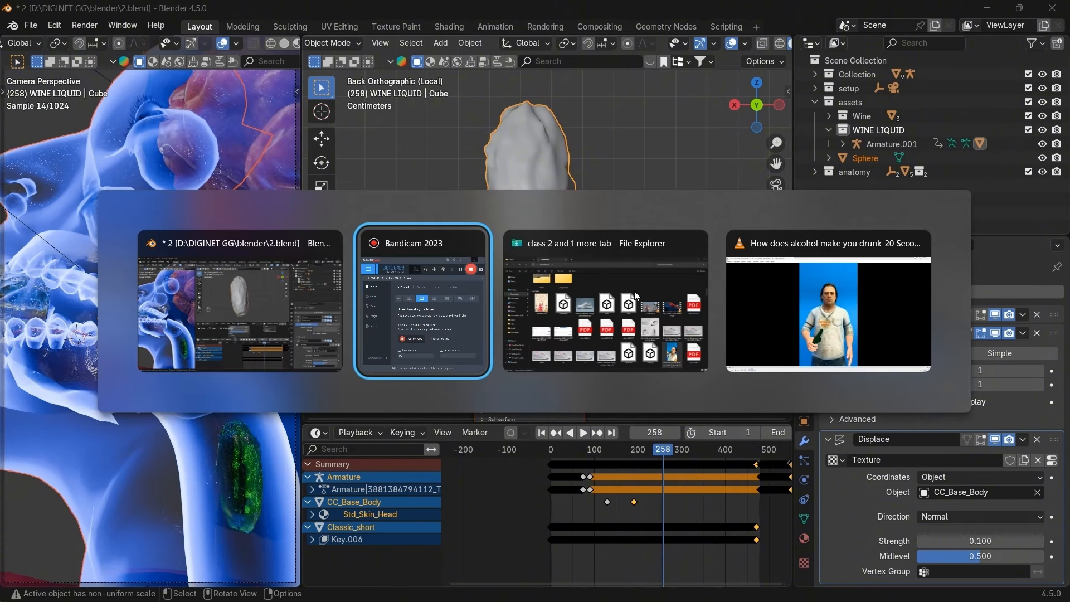
{"action": "left_click", "coordinate": [831, 302]}
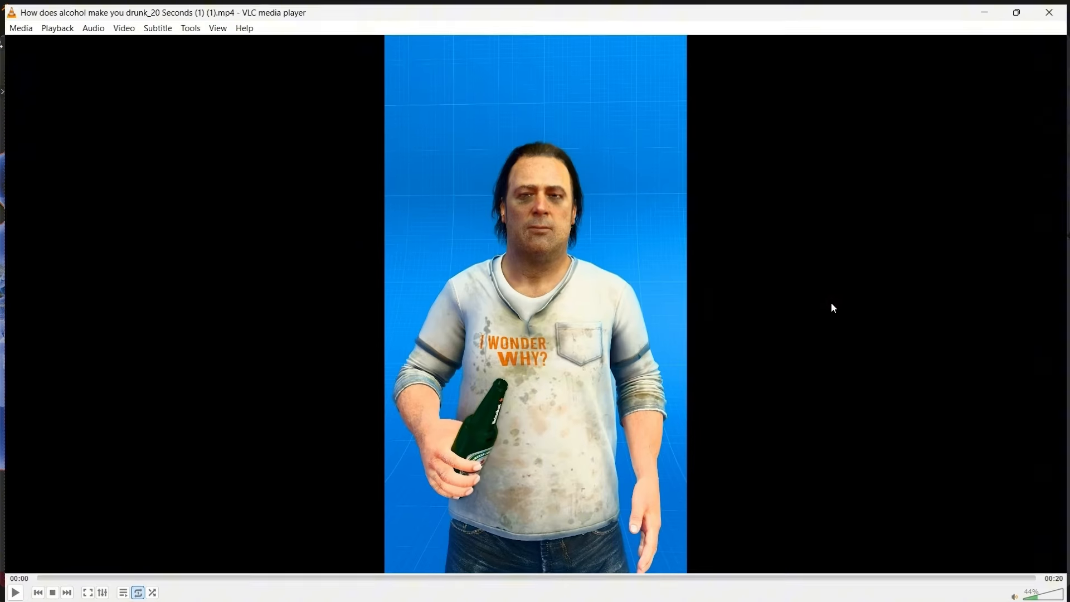
{"action": "left_click", "coordinate": [541, 303]}
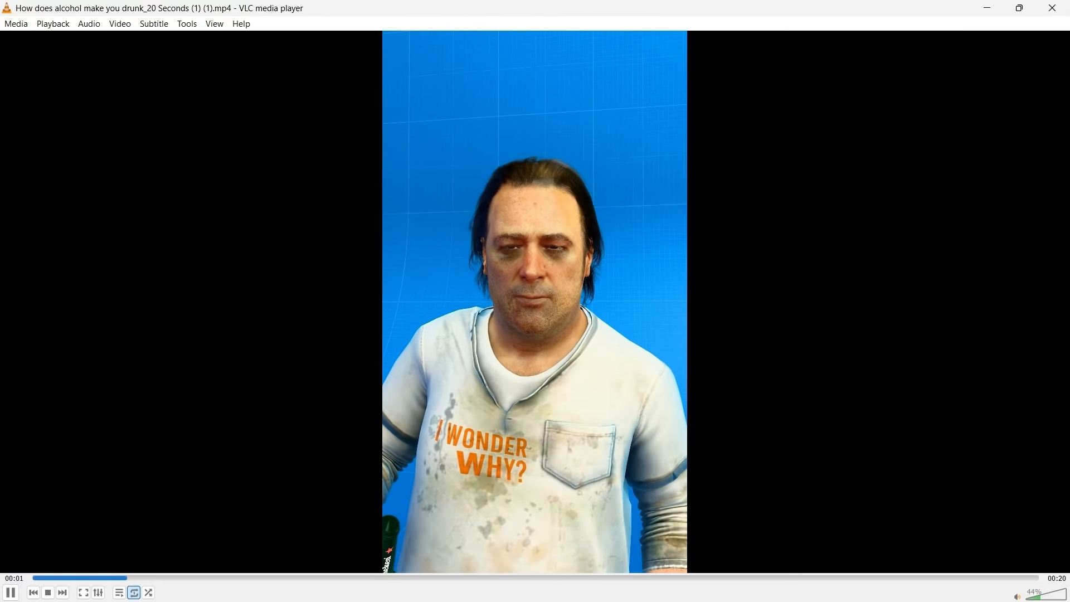
{"action": "left_click", "coordinate": [1048, 596]}
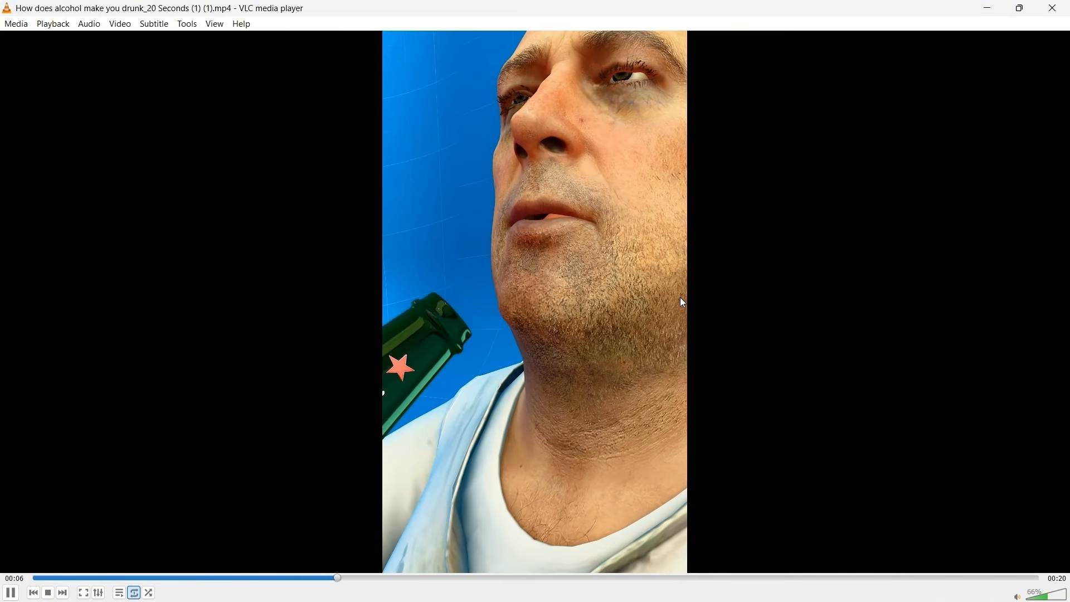
{"action": "key", "text": "space"}
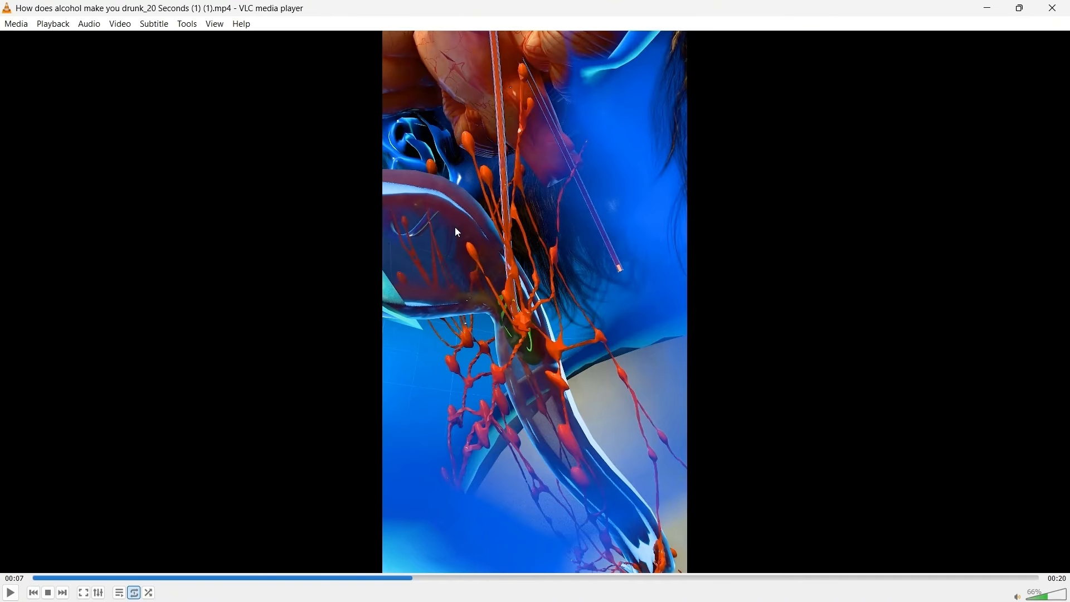
{"action": "key", "text": "alt+Tab"}
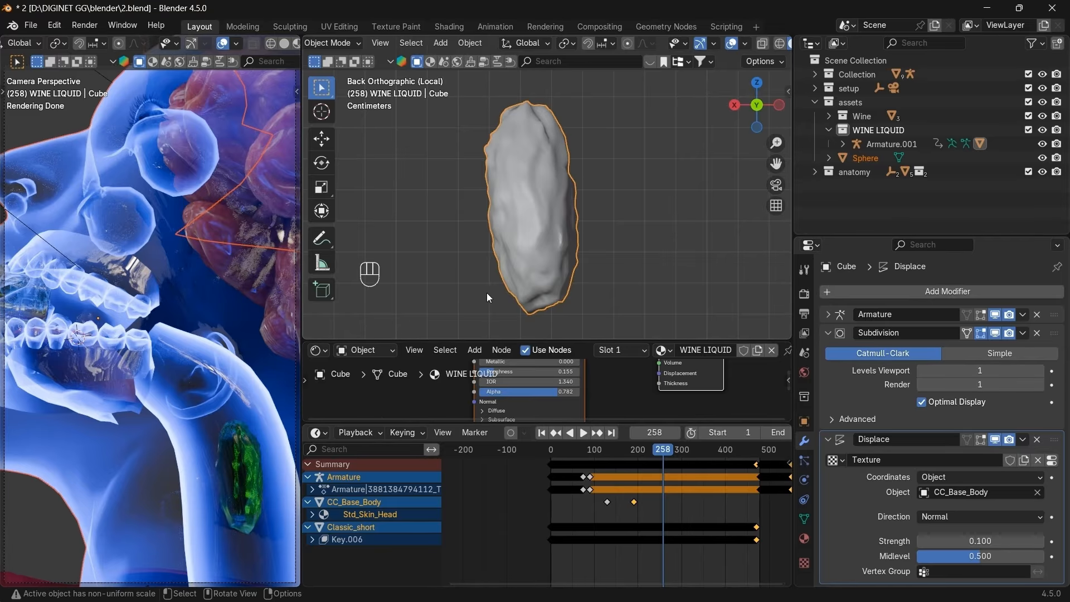
Leave local view, frame the whole figure, and select the Human Stomach.001 tube.
{"action": "key", "text": "KP_Divide"}
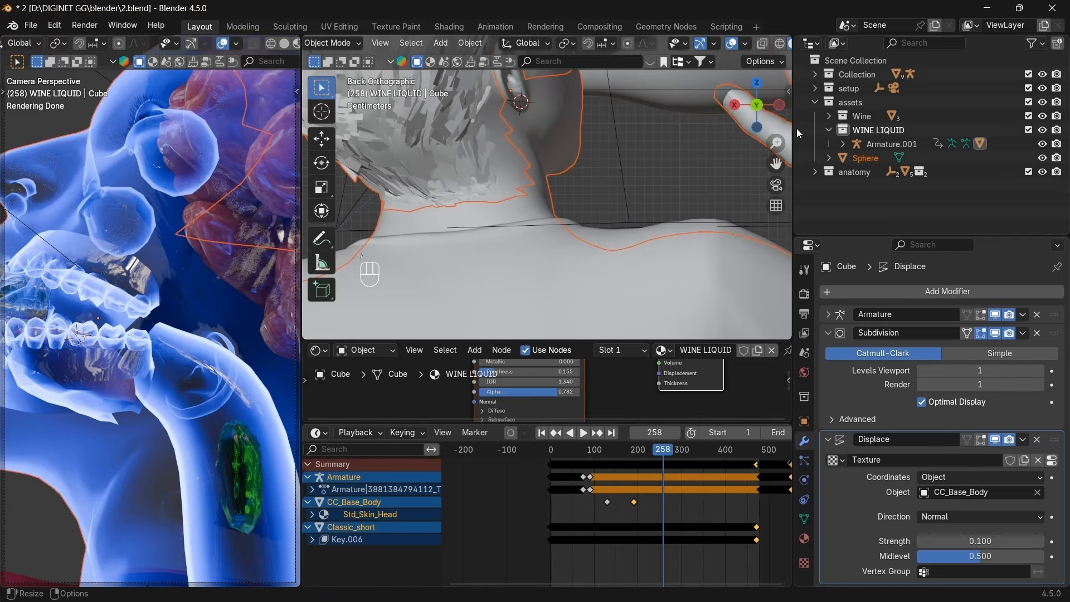
{"action": "left_click", "coordinate": [733, 106]}
{"action": "key", "text": "KP_Decimal"}
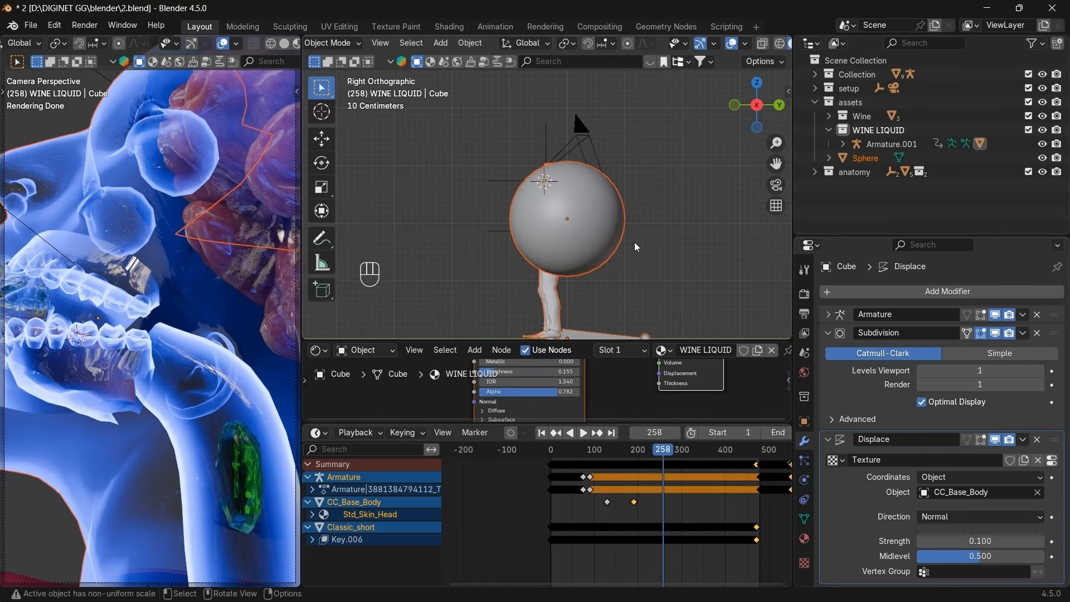
{"action": "left_click_drag", "start_coordinate": [750, 112], "coordinate": [681, 183]}
{"action": "scroll", "coordinate": [668, 191], "scroll_direction": "up", "scroll_amount": 10}
{"action": "left_click", "coordinate": [617, 195]}
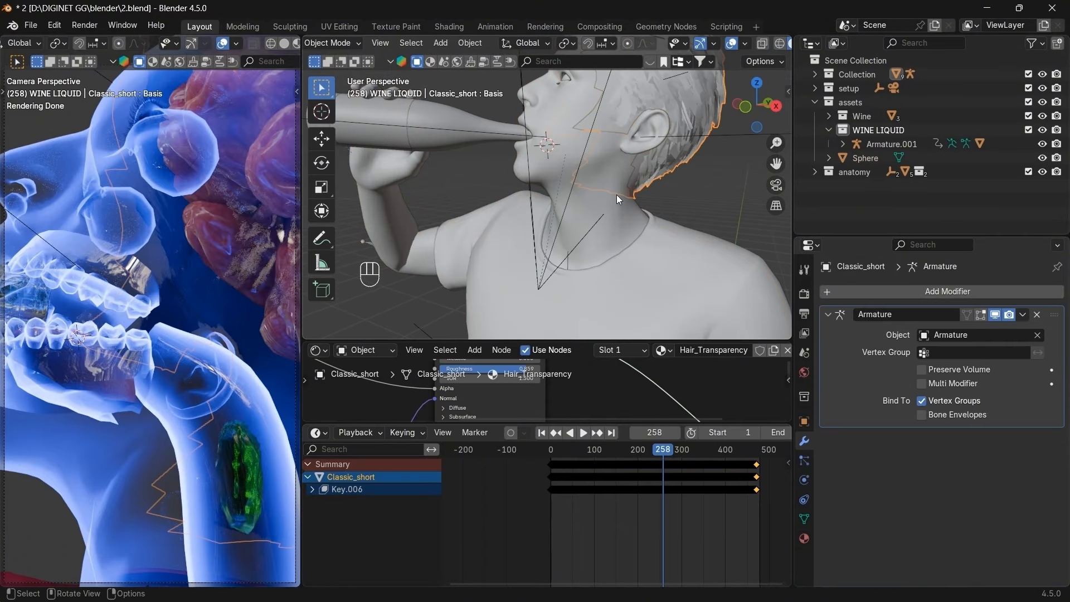
{"action": "left_click", "coordinate": [581, 199]}
{"action": "left_click", "coordinate": [580, 198]}
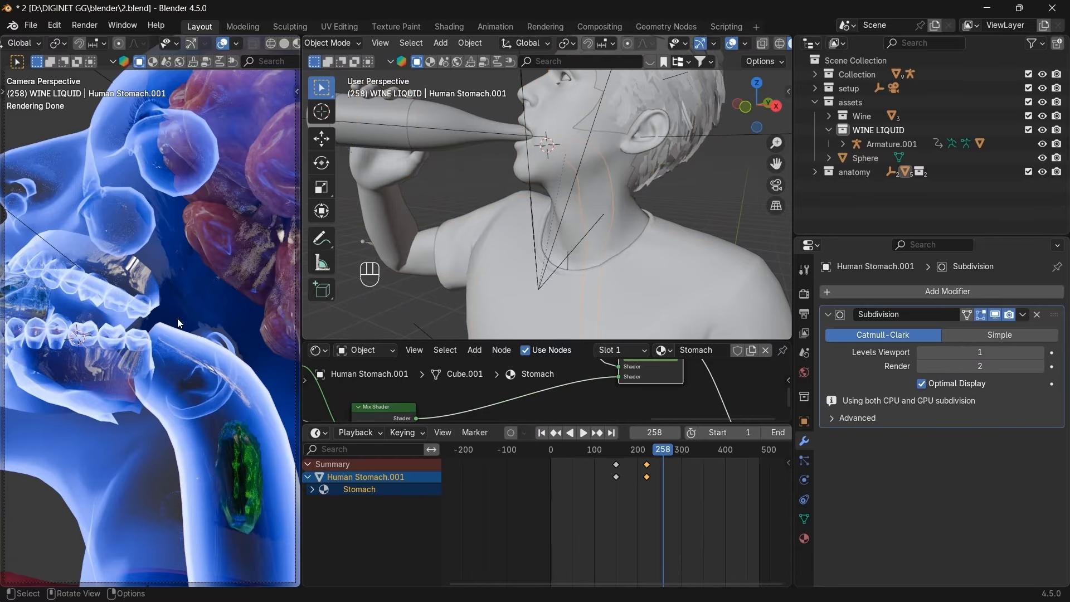
{"action": "left_click", "coordinate": [246, 402]}
{"action": "left_click", "coordinate": [247, 401]}
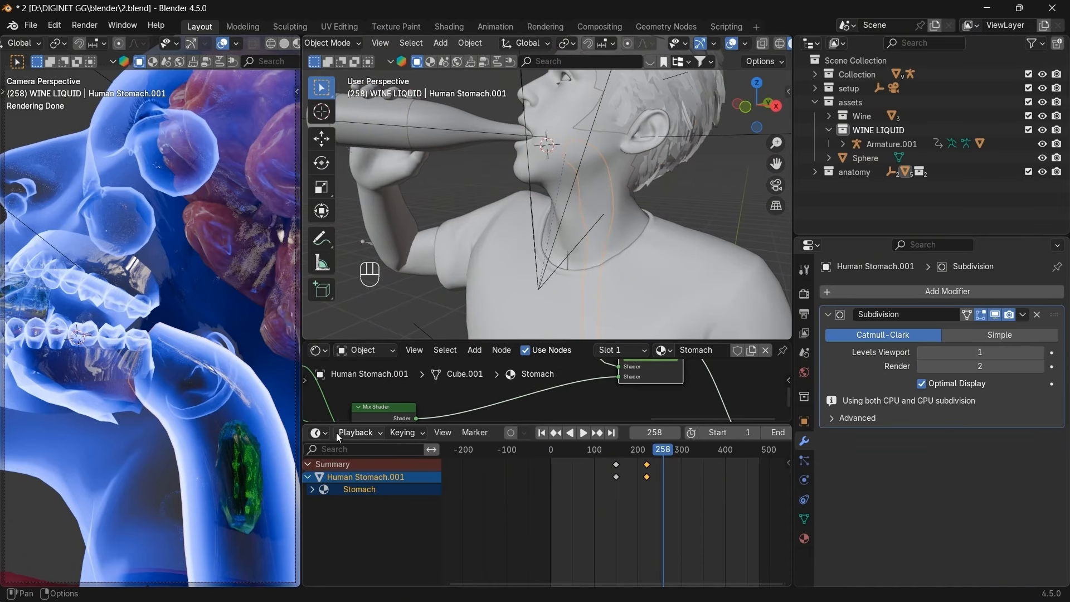
Enlarge the shader editor and duplicate Human Stomach.001 with Shift+D.
{"action": "left_click_drag", "start_coordinate": [332, 424], "coordinate": [332, 495]}
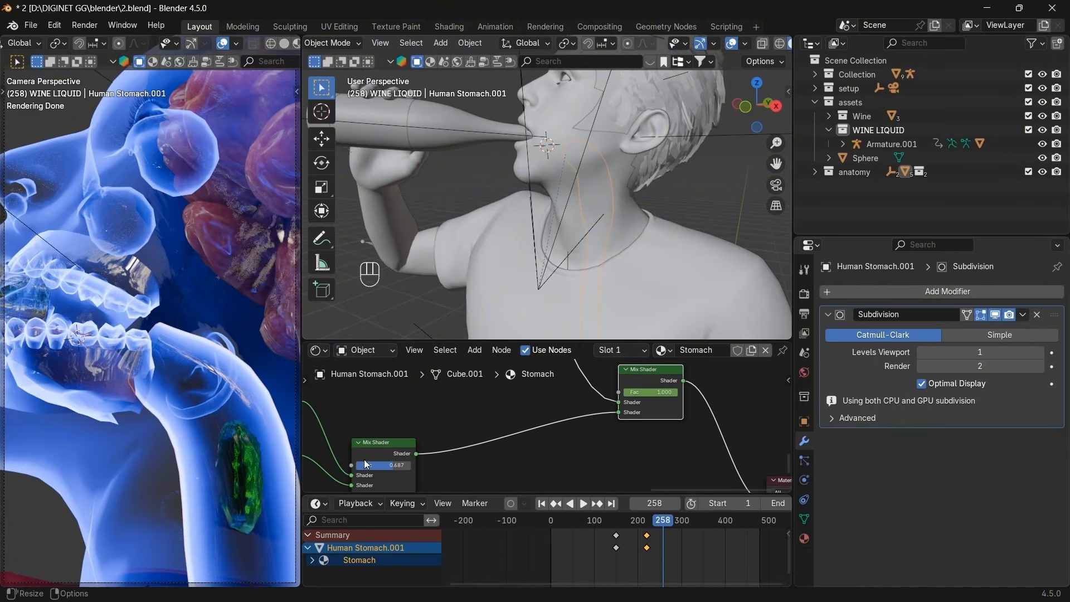
{"action": "scroll", "coordinate": [486, 434], "scroll_direction": "down", "scroll_amount": 10}
{"action": "scroll", "coordinate": [487, 437], "scroll_direction": "down", "scroll_amount": 4}
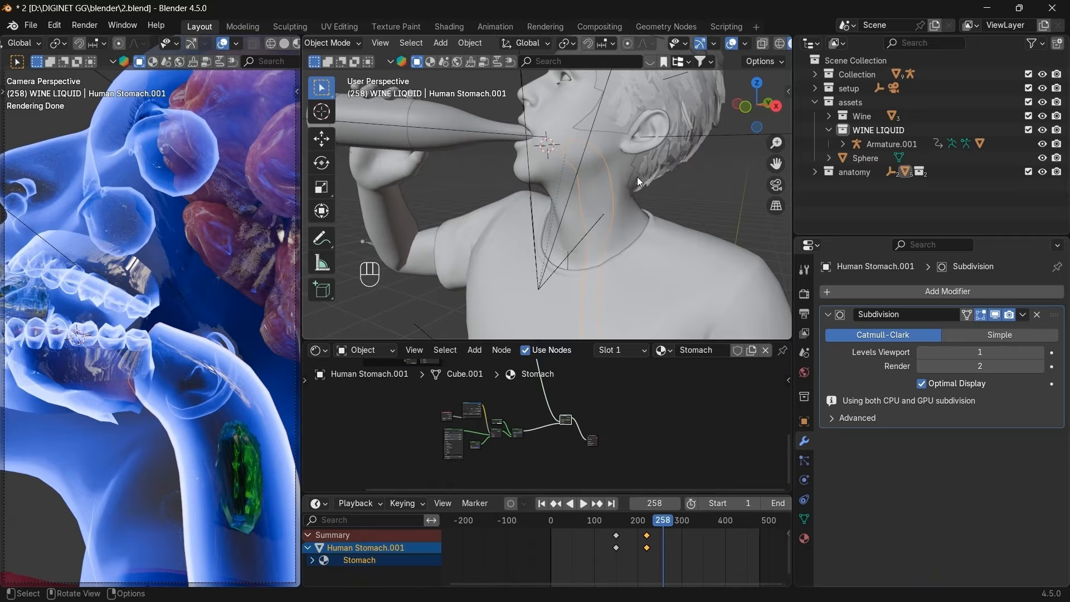
{"action": "key", "text": "shift"}
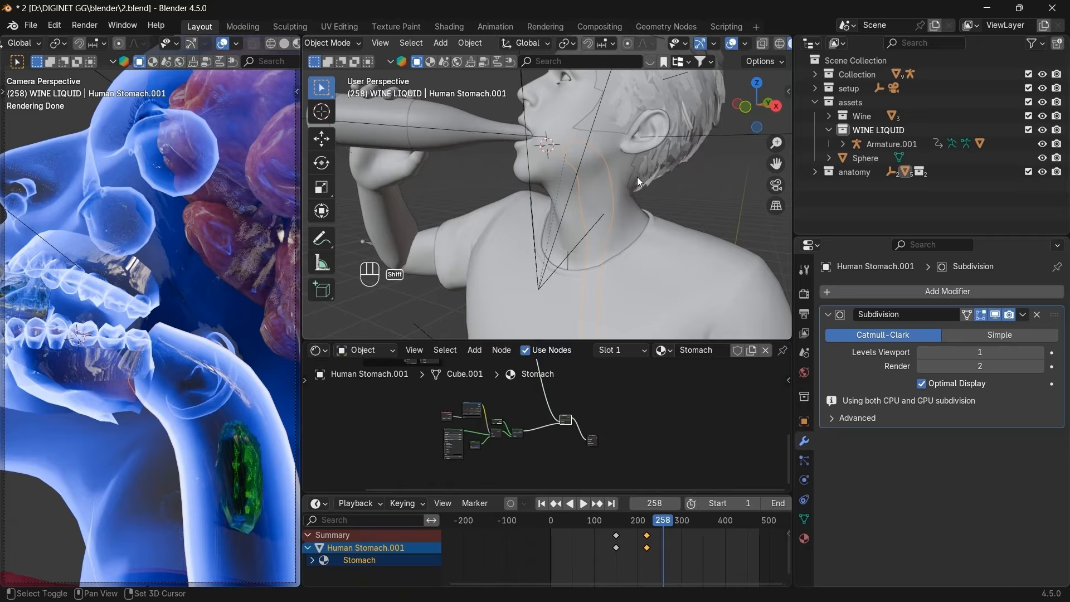
{"action": "left_click", "coordinate": [815, 171]}
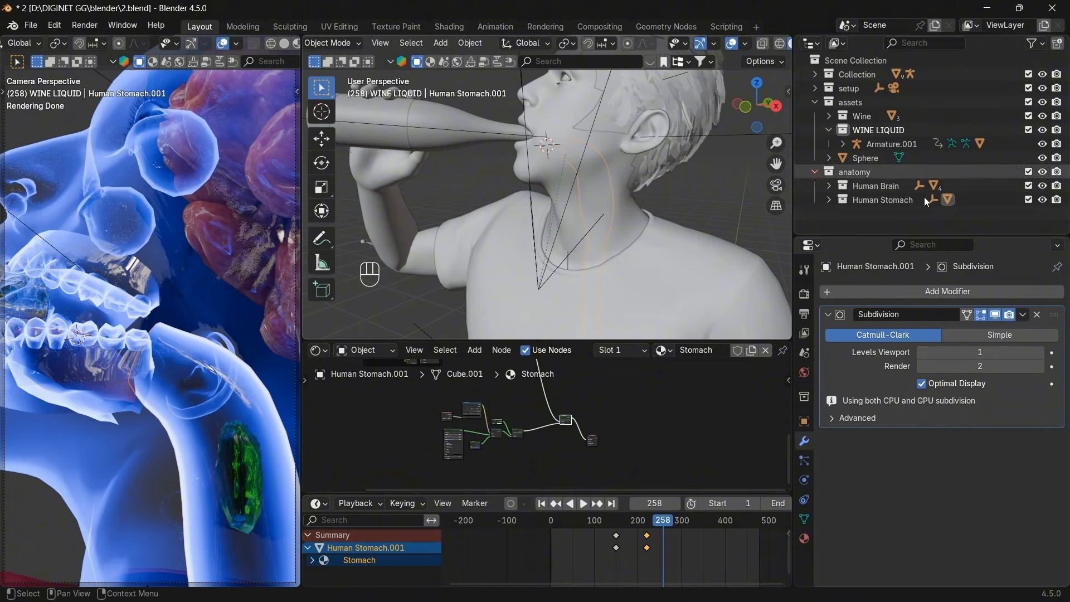
{"action": "left_click", "coordinate": [814, 172]}
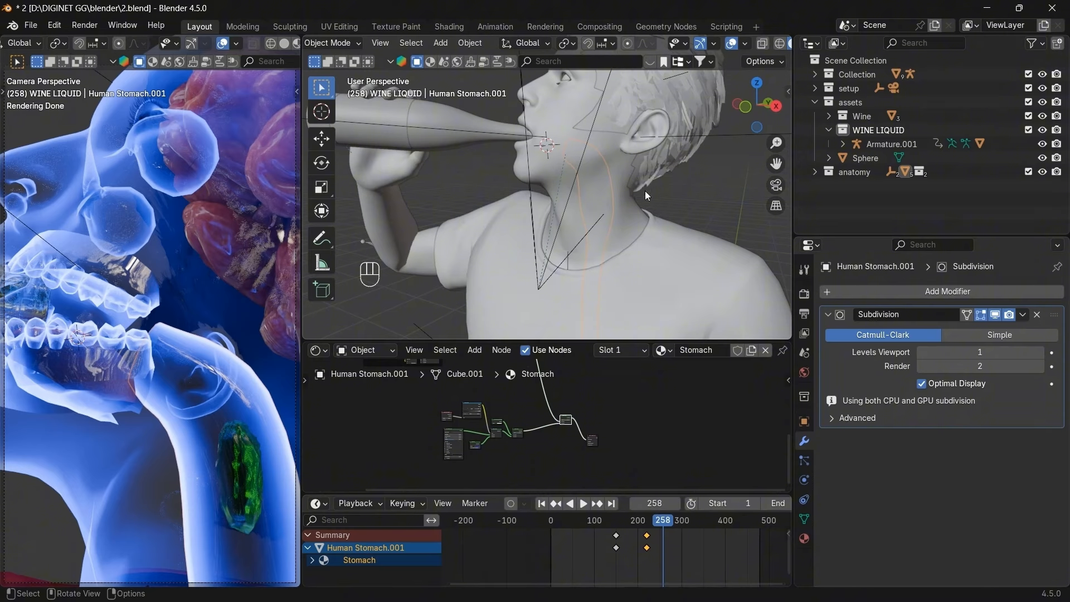
{"action": "key", "text": "shift"}
{"action": "key", "text": "shift+d"}
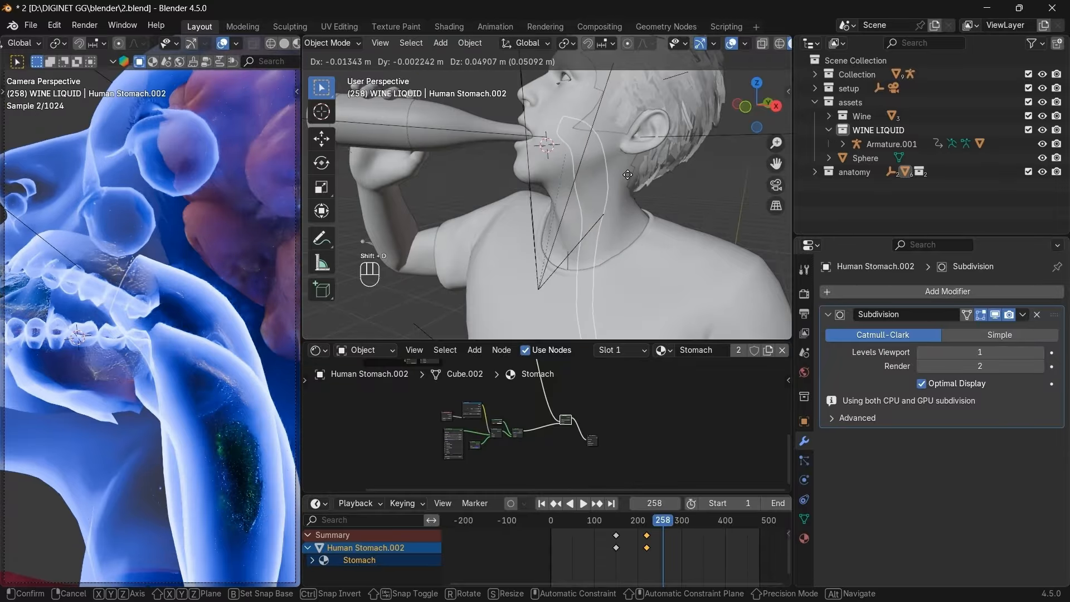
Keep the duplicate in place, give it its own Stomach.001 material, and clear the Fac keyframes.
{"action": "right_click", "coordinate": [619, 180]}
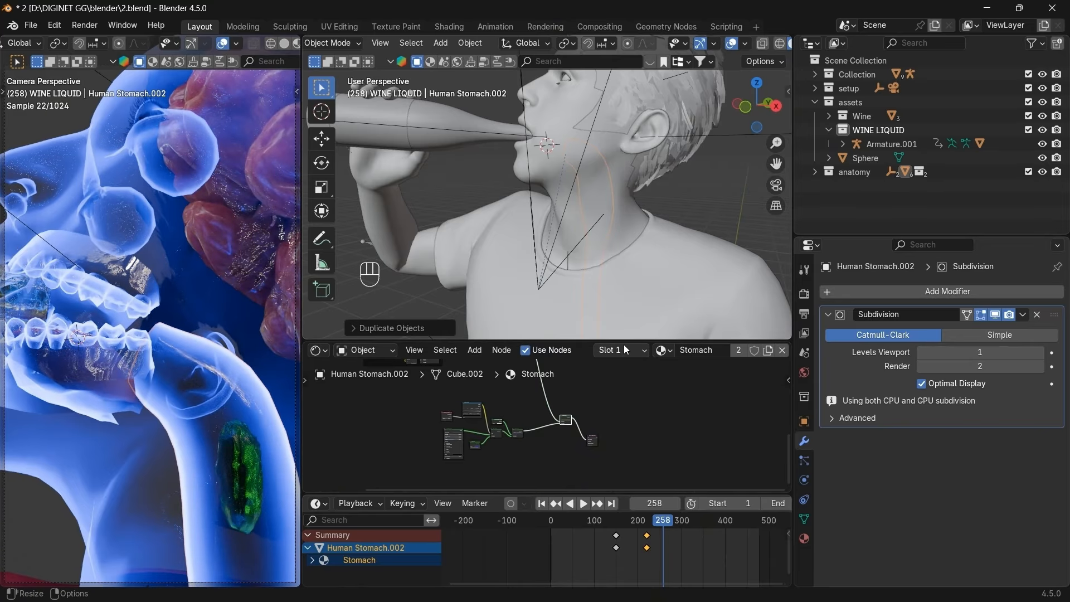
{"action": "left_click", "coordinate": [768, 351]}
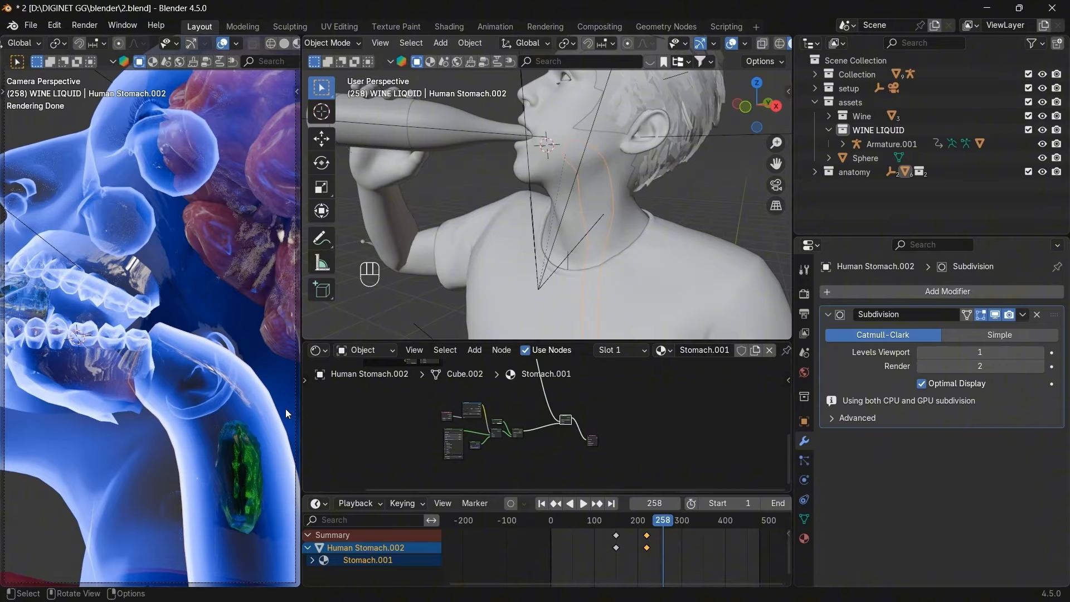
{"action": "scroll", "coordinate": [519, 444], "scroll_direction": "down", "scroll_amount": 2}
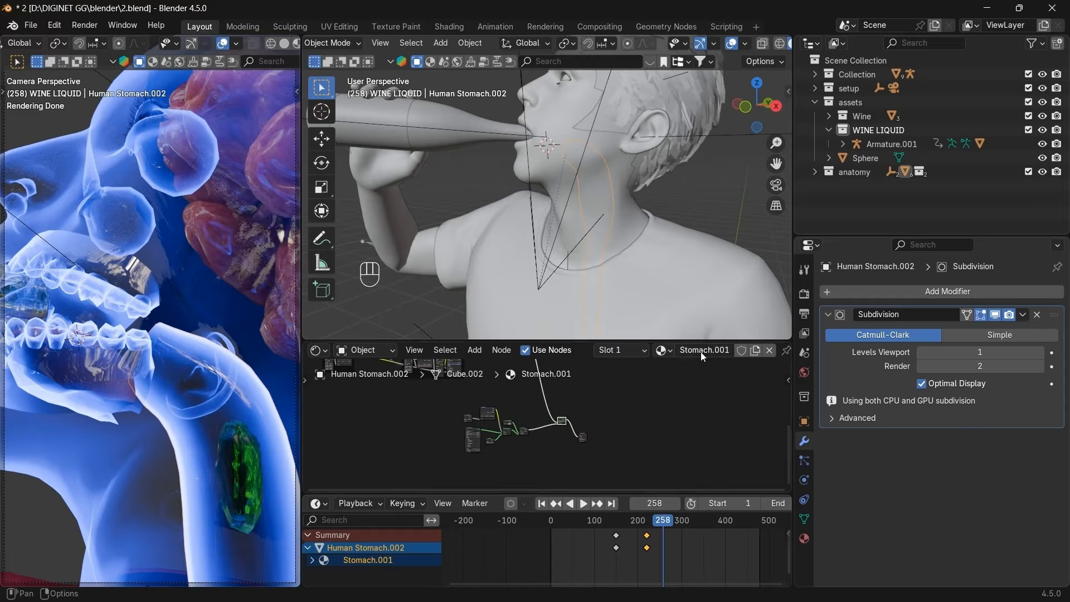
{"action": "scroll", "coordinate": [551, 425], "scroll_direction": "down", "scroll_amount": 2}
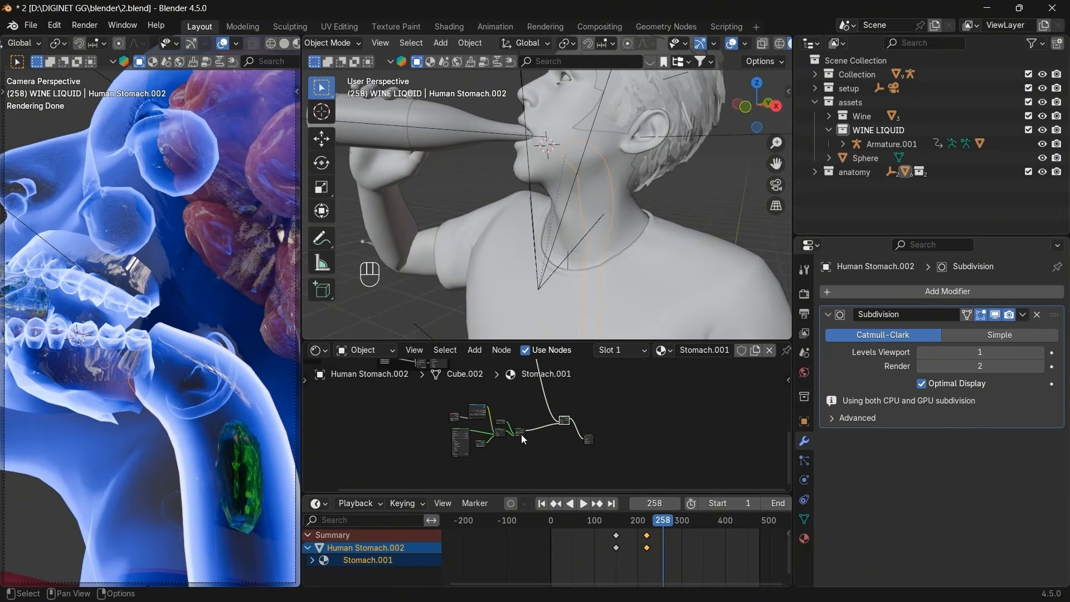
{"action": "scroll", "coordinate": [520, 433], "scroll_direction": "up", "scroll_amount": 6}
{"action": "right_click", "coordinate": [617, 400]}
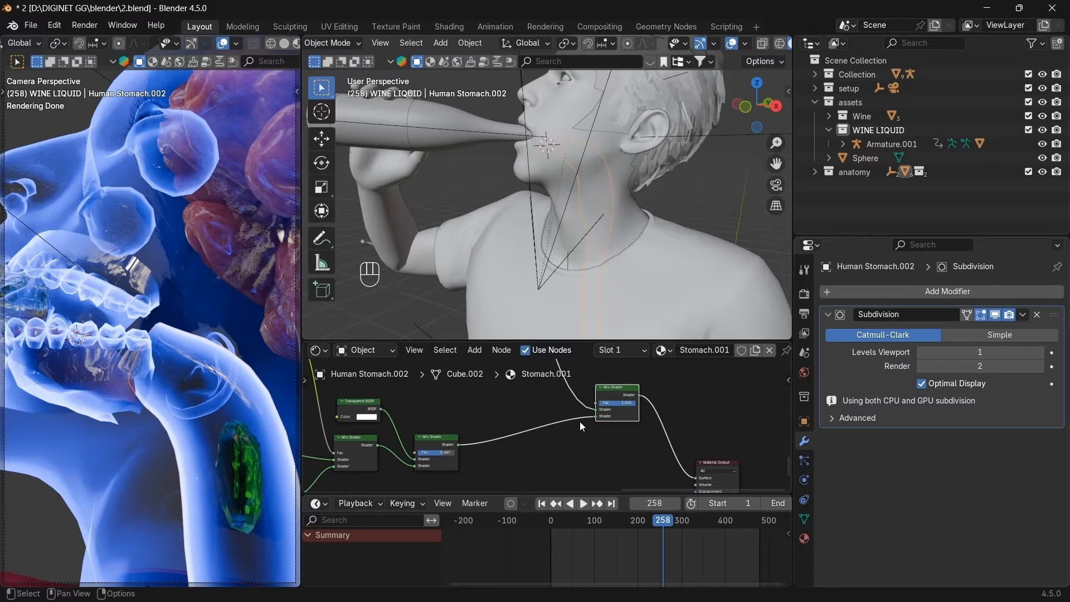
Set the final Mix Shader node's Fac to 0.
{"action": "scroll", "coordinate": [579, 421], "scroll_direction": "down", "scroll_amount": 5}
{"action": "scroll", "coordinate": [567, 390], "scroll_direction": "up", "scroll_amount": 3}
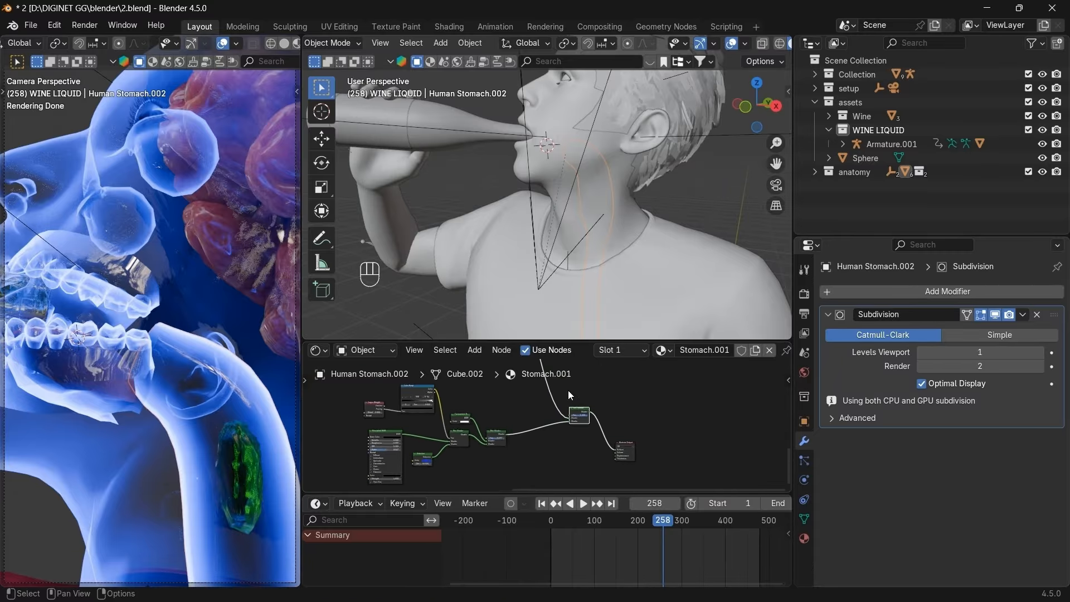
{"action": "scroll", "coordinate": [567, 390], "scroll_direction": "down", "scroll_amount": 5}
{"action": "left_click_drag", "start_coordinate": [578, 340], "coordinate": [571, 286]}
{"action": "scroll", "coordinate": [551, 384], "scroll_direction": "up", "scroll_amount": 4}
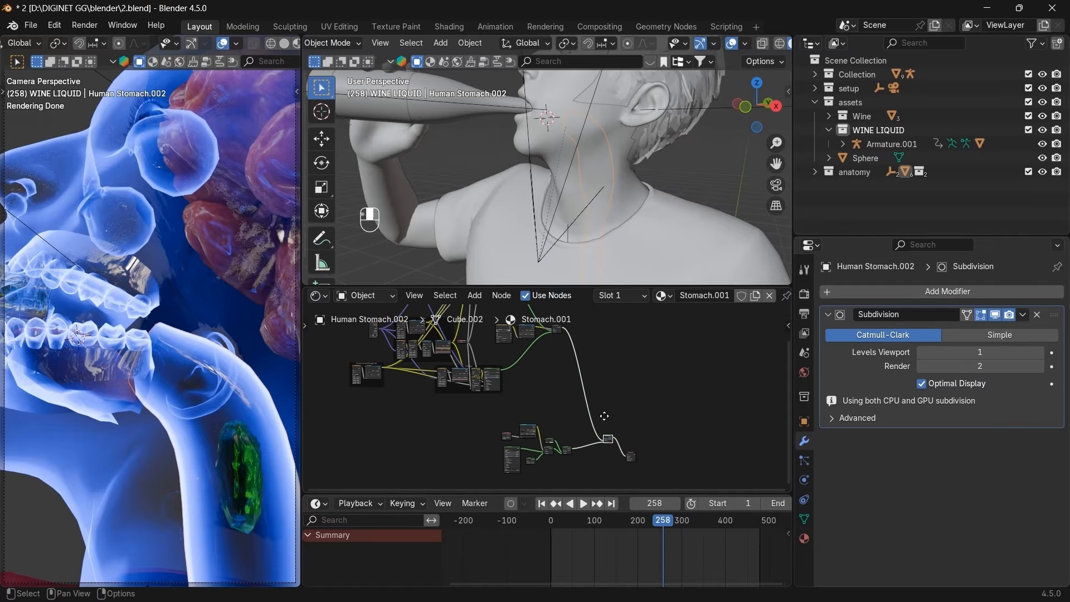
{"action": "middle_click_drag", "start_coordinate": [592, 418], "coordinate": [514, 327]}
{"action": "scroll", "coordinate": [606, 436], "scroll_direction": "up", "scroll_amount": 4}
{"action": "middle_click_drag", "start_coordinate": [620, 375], "coordinate": [499, 326]}
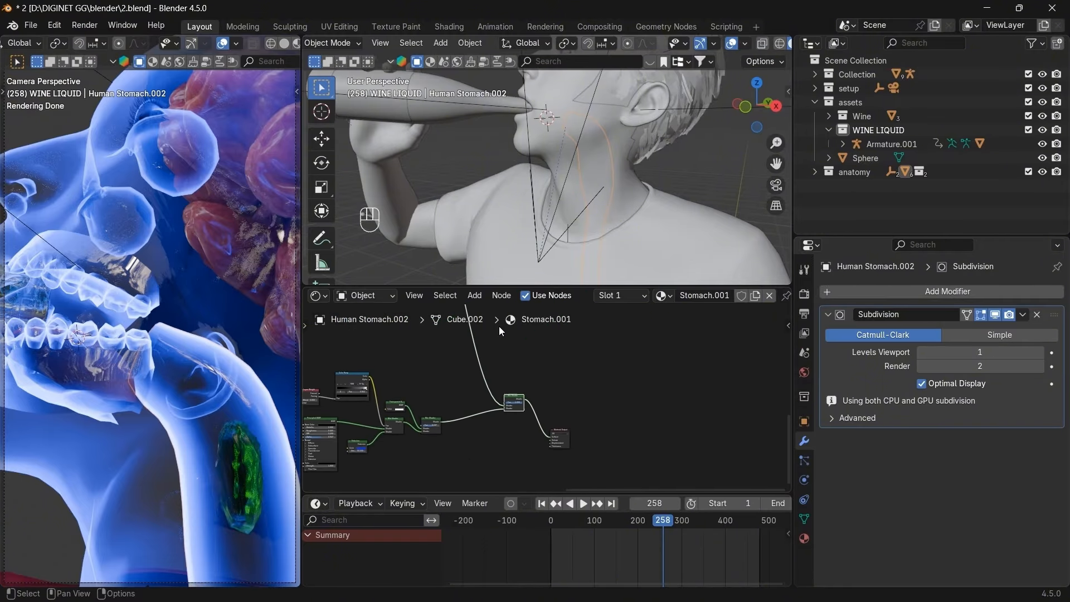
{"action": "scroll", "coordinate": [501, 327], "scroll_direction": "up", "scroll_amount": 9}
{"action": "middle_click_drag", "start_coordinate": [563, 437], "coordinate": [502, 337]}
{"action": "scroll", "coordinate": [503, 338], "scroll_direction": "up", "scroll_amount": 4}
{"action": "middle_click_drag", "start_coordinate": [590, 375], "coordinate": [685, 353]}
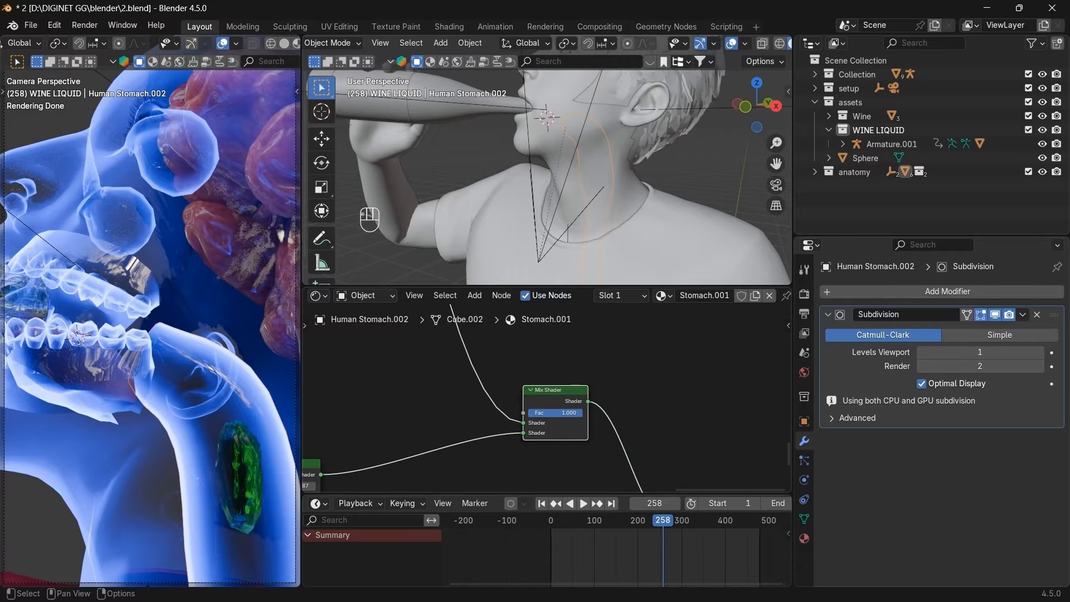
{"action": "left_click_drag", "start_coordinate": [569, 413], "coordinate": [508, 413]}
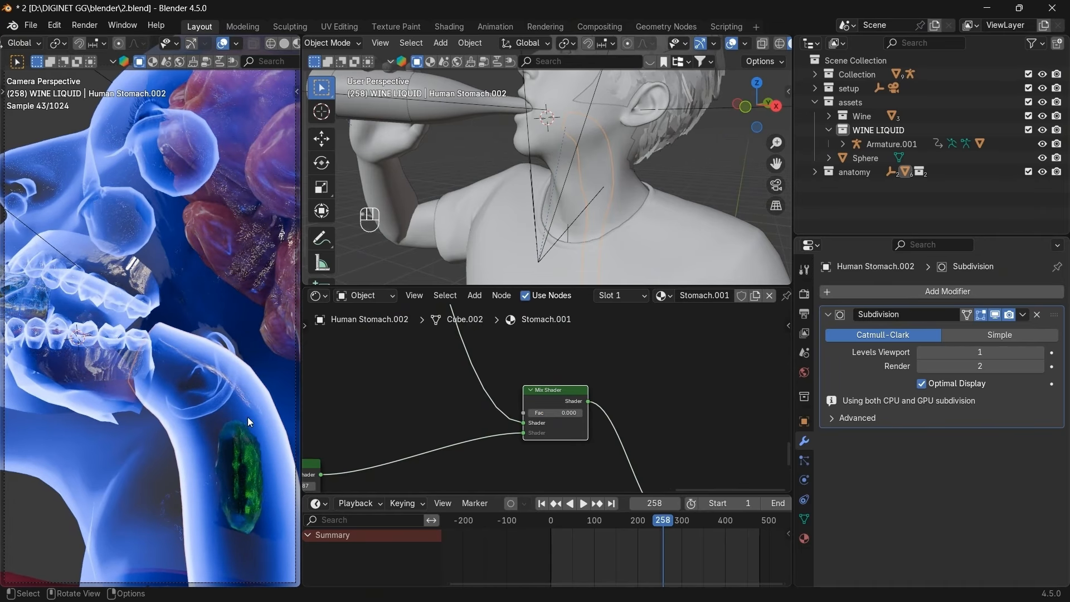
Isolate the stomach copy in local view and switch to Rendered shading.
{"action": "key", "text": "slash"}
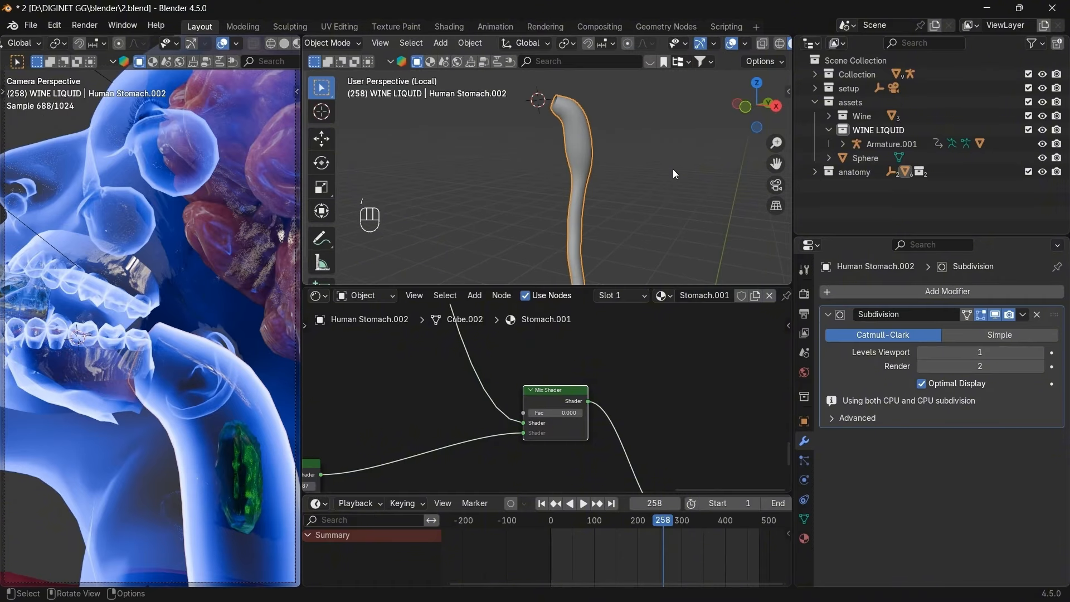
{"action": "scroll", "coordinate": [774, 51], "scroll_direction": "down", "scroll_amount": 3}
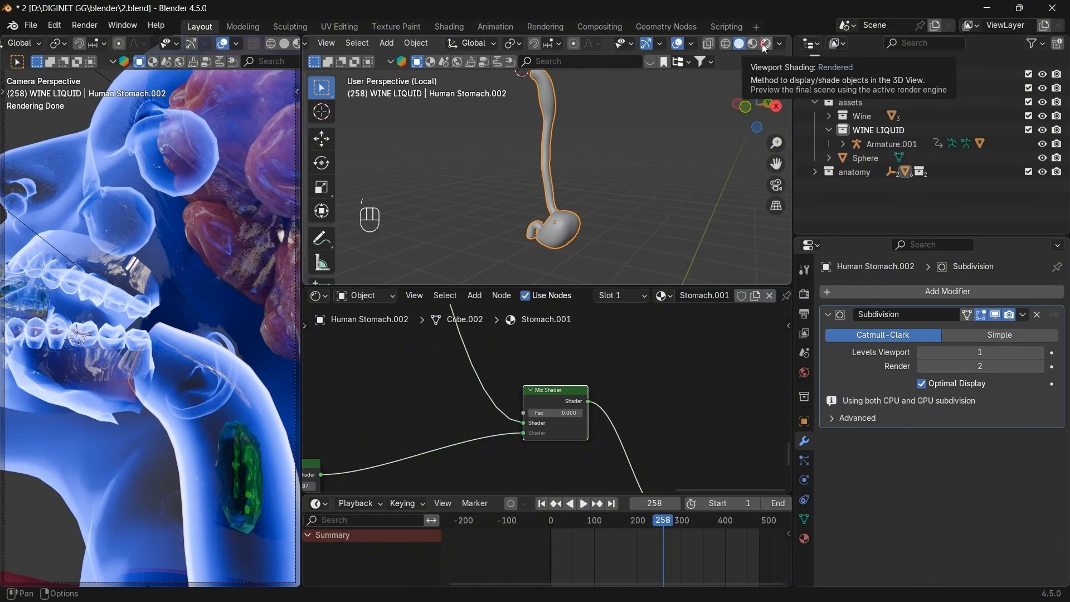
{"action": "left_click", "coordinate": [766, 44]}
{"action": "scroll", "coordinate": [617, 169], "scroll_direction": "up", "scroll_amount": 4}
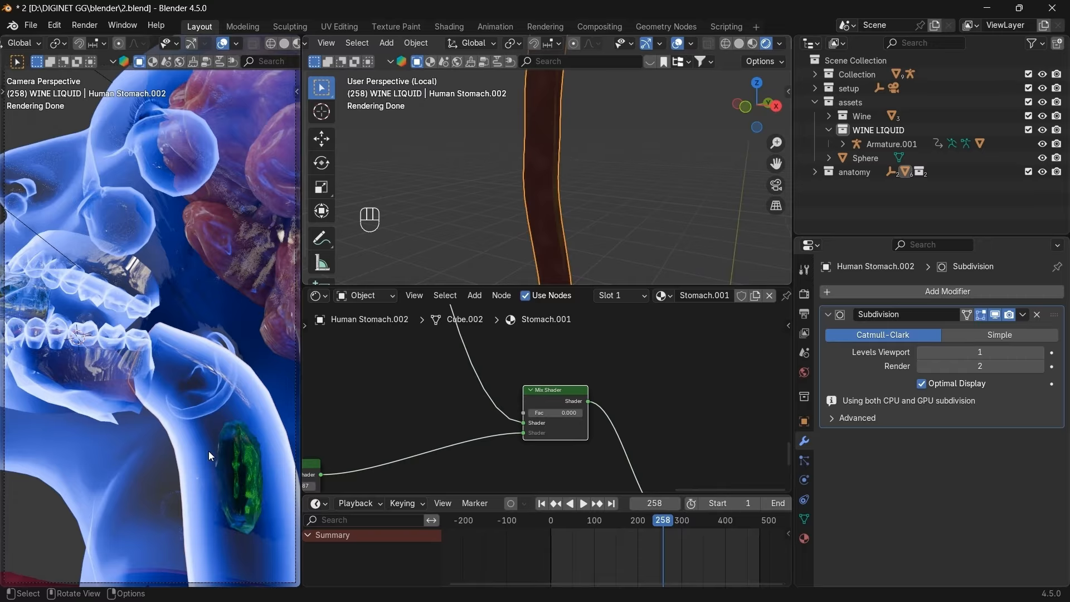
{"action": "left_click_drag", "start_coordinate": [764, 115], "coordinate": [705, 132]}
{"action": "scroll", "coordinate": [705, 134], "scroll_direction": "down", "scroll_amount": 3}
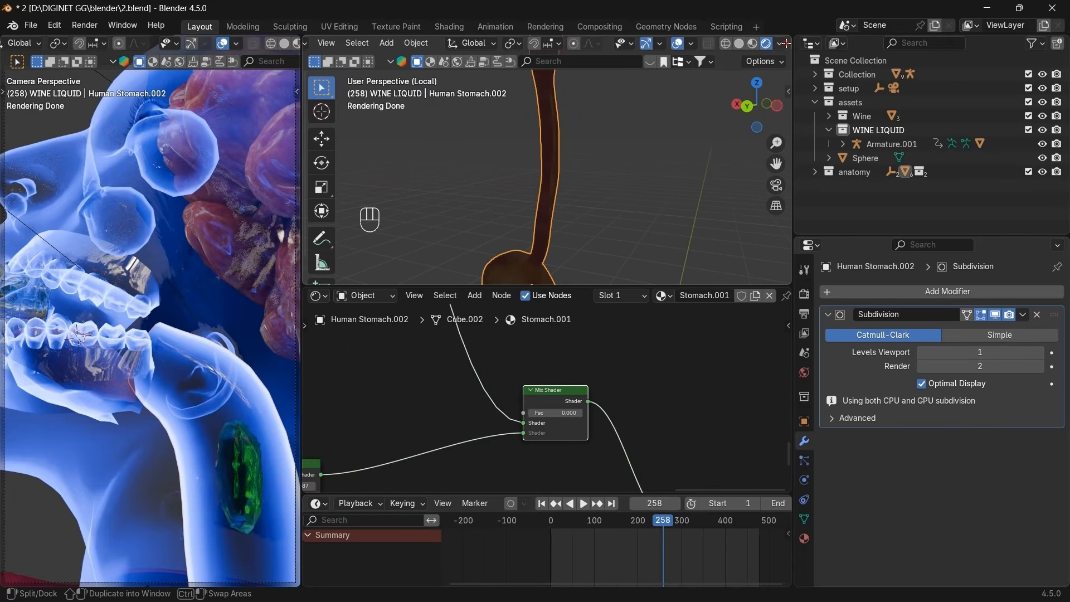
Keep Scene World enabled in viewport shading, view from the front, and select the stomach.
{"action": "left_click", "coordinate": [779, 44]}
{"action": "left_click", "coordinate": [700, 170]}
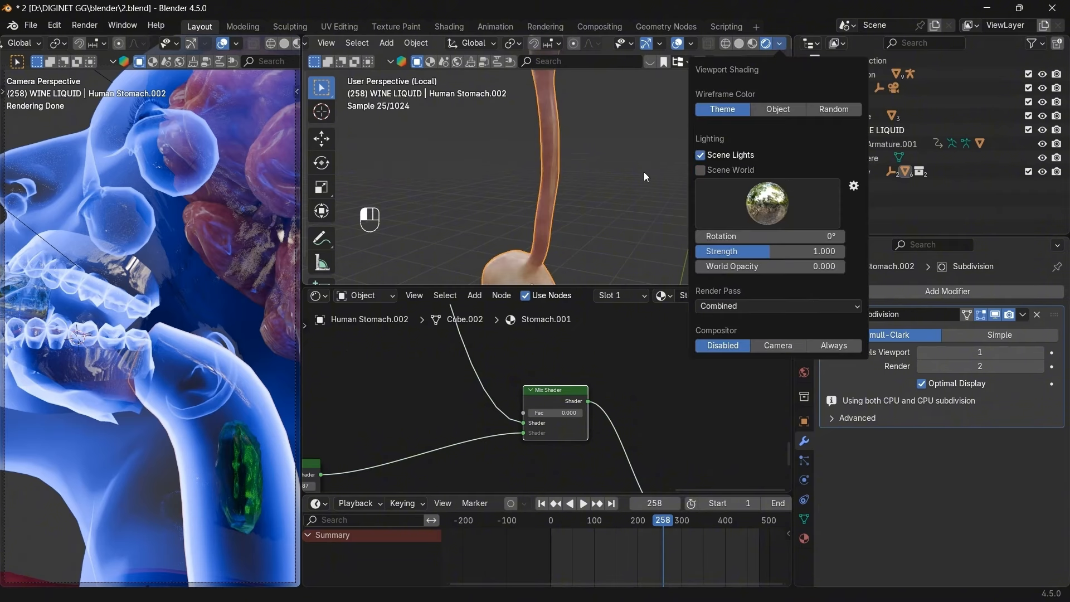
{"action": "left_click_drag", "start_coordinate": [761, 111], "coordinate": [755, 110]}
{"action": "left_click", "coordinate": [779, 44]}
{"action": "left_click", "coordinate": [700, 170]}
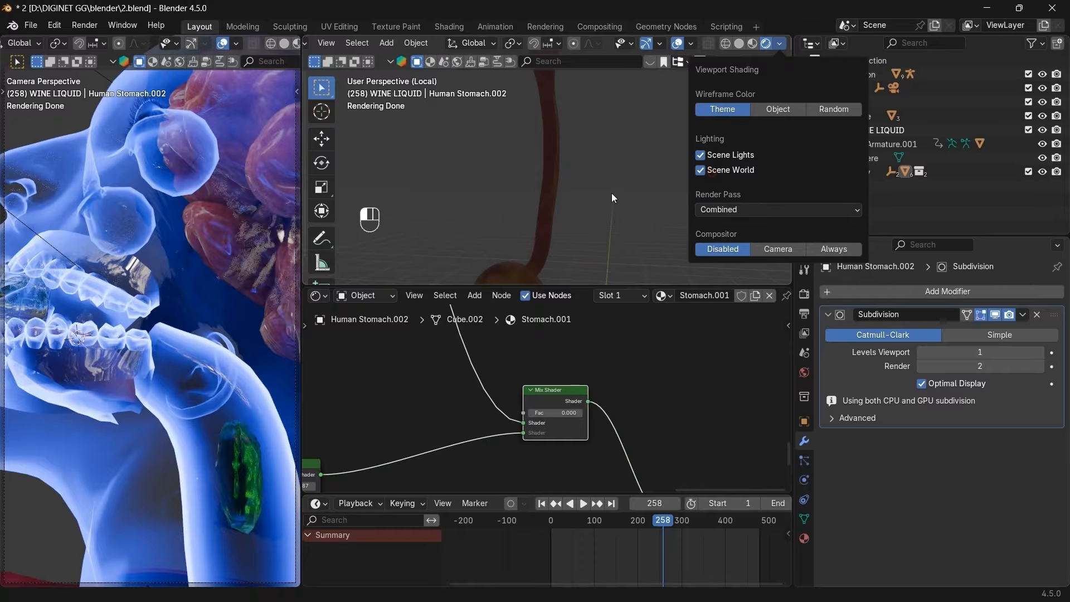
{"action": "key", "text": "ctrl+KP_1"}
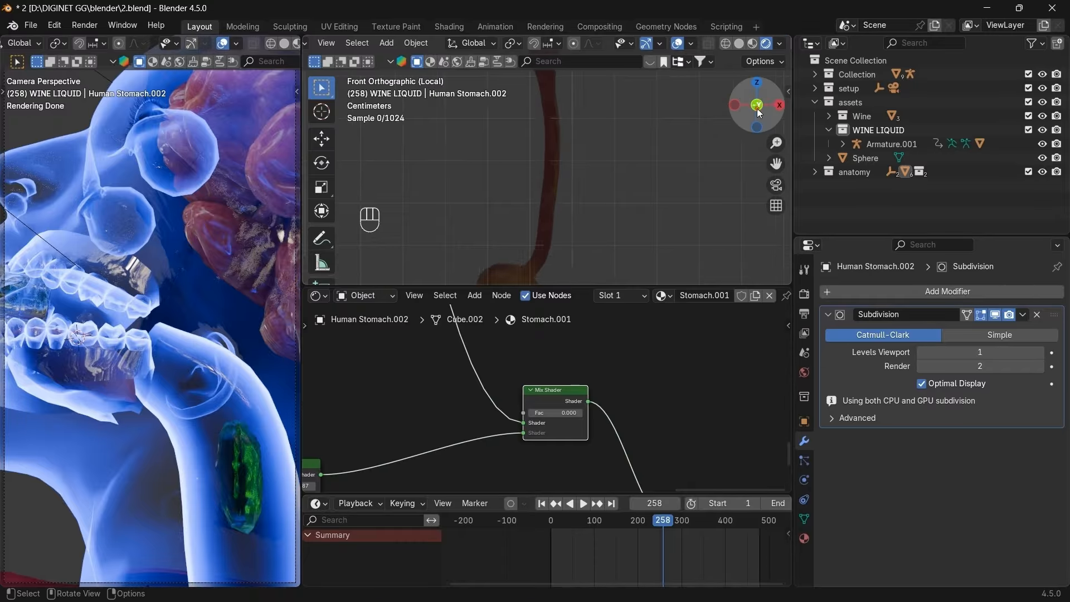
{"action": "left_click", "coordinate": [756, 105]}
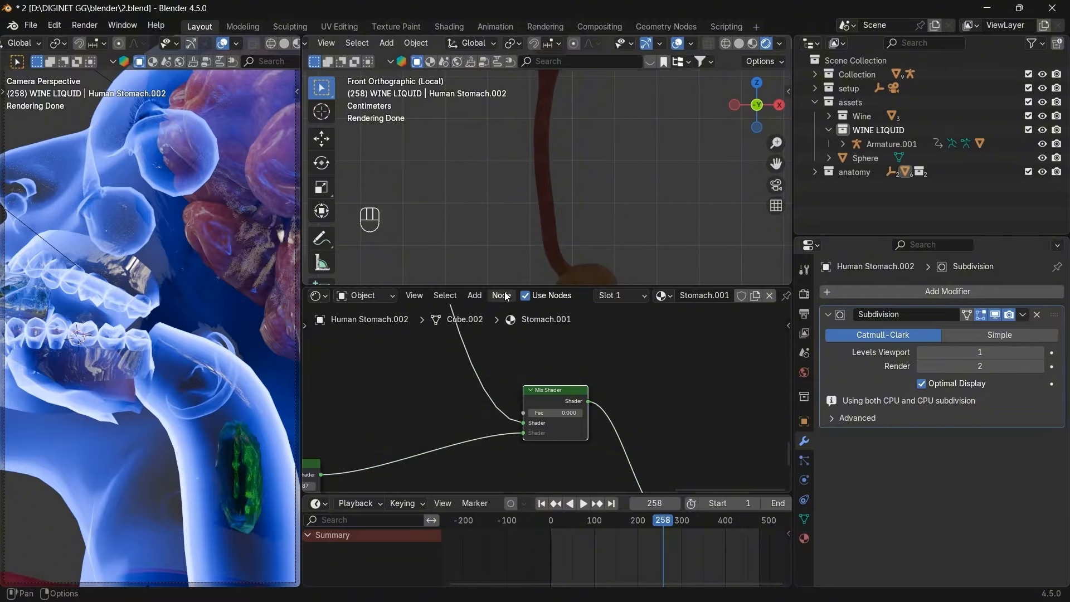
{"action": "left_click_drag", "start_coordinate": [506, 287], "coordinate": [518, 365]}
{"action": "left_click", "coordinate": [548, 265]}
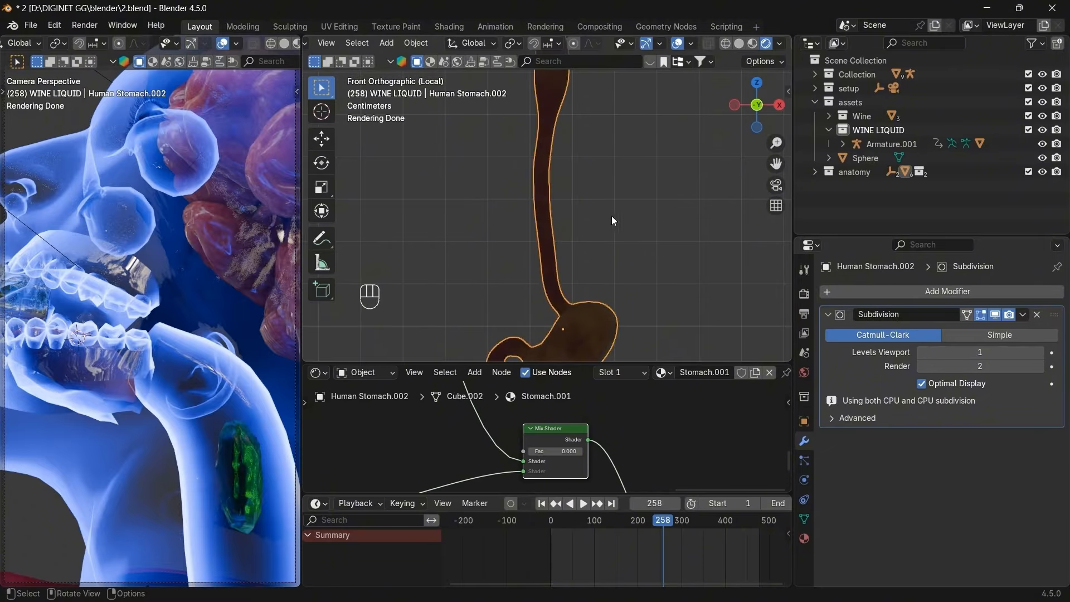
Enter Edit Mode on the stomach, select all vertices, and trial a shrink and a scale.
{"action": "key", "text": "Tab"}
{"action": "scroll", "coordinate": [611, 216], "scroll_direction": "down", "scroll_amount": 3}
{"action": "key", "text": "a"}
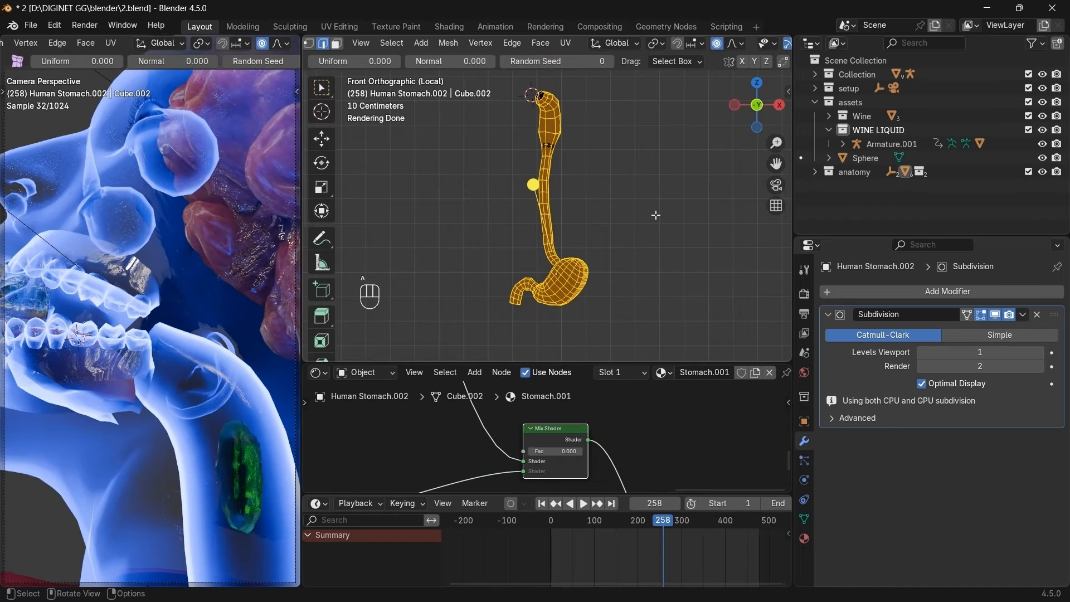
{"action": "key", "text": "alt+s"}
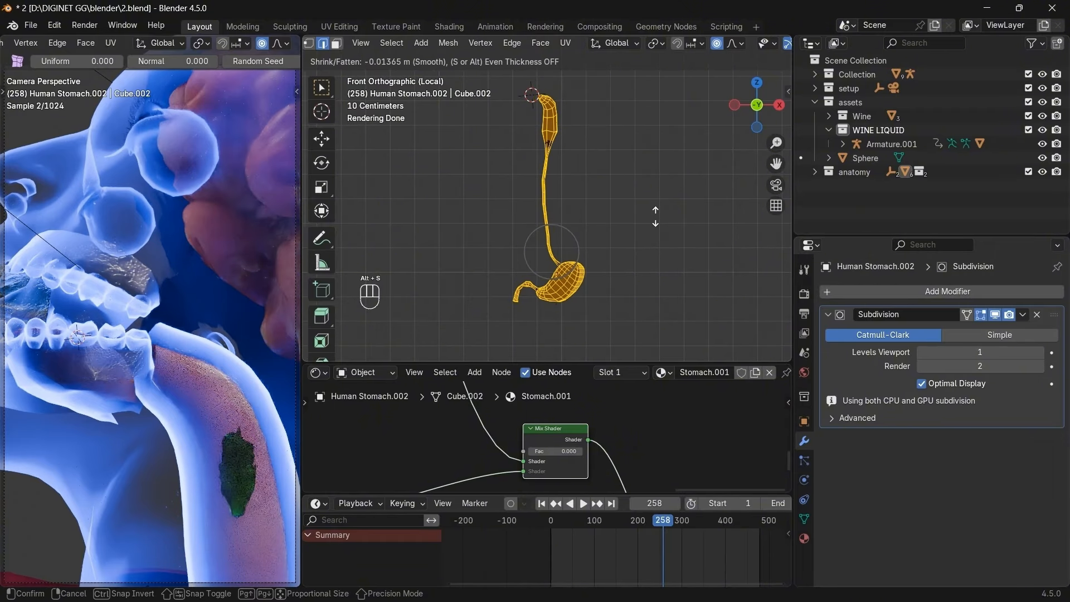
{"action": "right_click", "coordinate": [655, 217]}
{"action": "scroll", "coordinate": [655, 217], "scroll_direction": "up", "scroll_amount": 10}
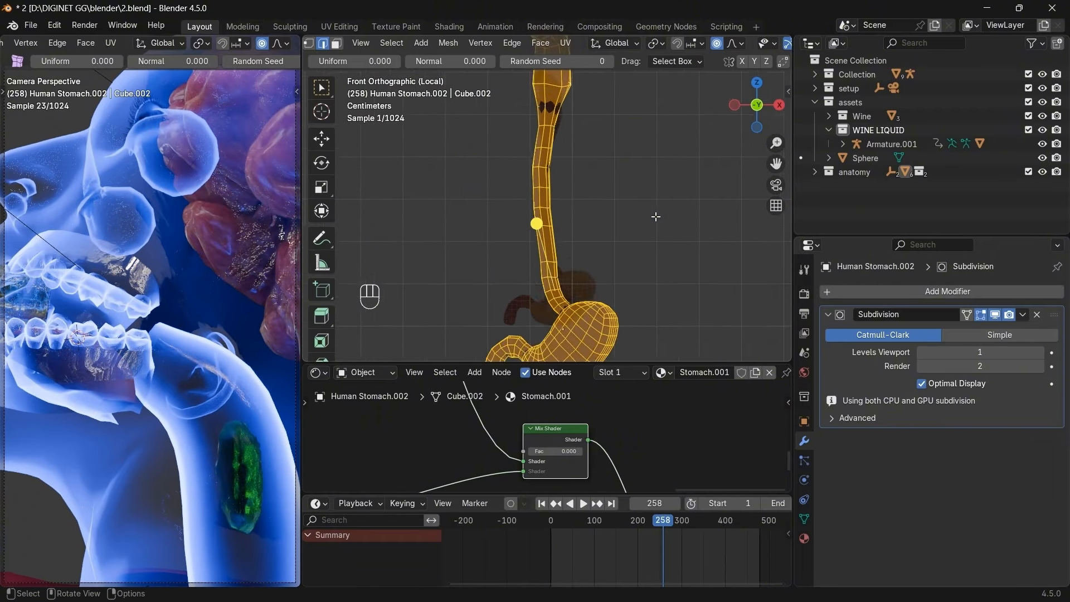
{"action": "key", "text": "s"}
{"action": "key", "text": "Down"}
{"action": "key", "text": "Down"}
{"action": "right_click", "coordinate": [655, 217]}
Shrink the tube about -0.0015 m along its normals with proportional falloff.
{"action": "key", "text": "alt+s"}
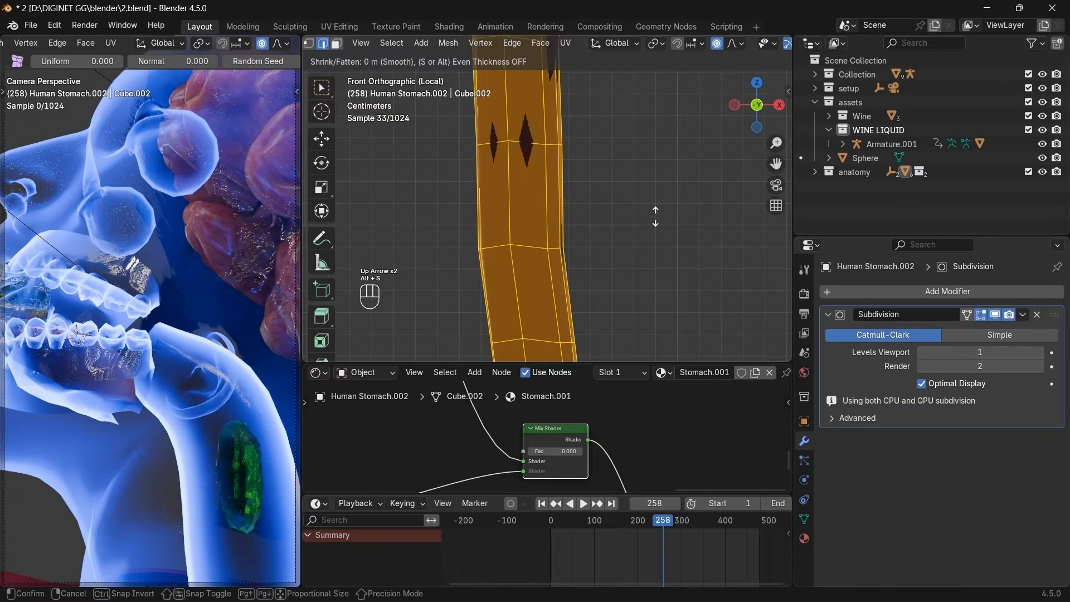
{"action": "right_click", "coordinate": [655, 216]}
{"action": "scroll", "coordinate": [655, 215], "scroll_direction": "up", "scroll_amount": 5}
{"action": "scroll", "coordinate": [655, 214], "scroll_direction": "down", "scroll_amount": 12}
{"action": "middle_click_drag", "start_coordinate": [640, 212], "coordinate": [663, 191], "text": "shift"}
{"action": "key", "text": "alt+s"}
{"action": "key", "text": "Left"}
{"action": "key", "text": "Left"}
{"action": "key", "text": "Left"}
{"action": "key", "text": "Left"}
{"action": "key", "text": "Left"}
{"action": "key", "text": "Left"}
{"action": "key", "text": "Left"}
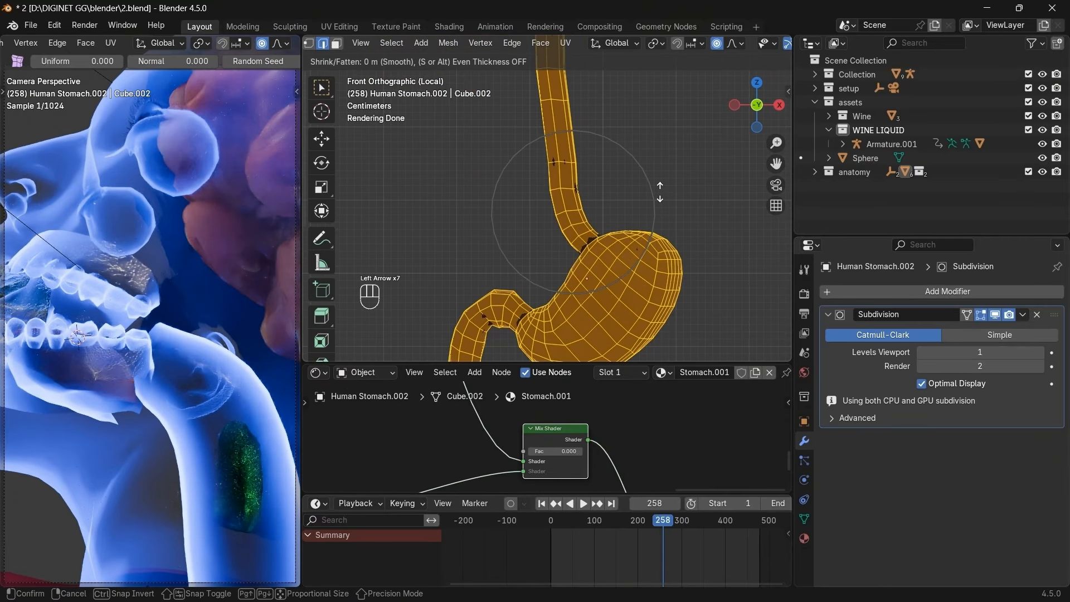
{"action": "key", "text": "alt+s"}
{"action": "key", "text": "Down"}
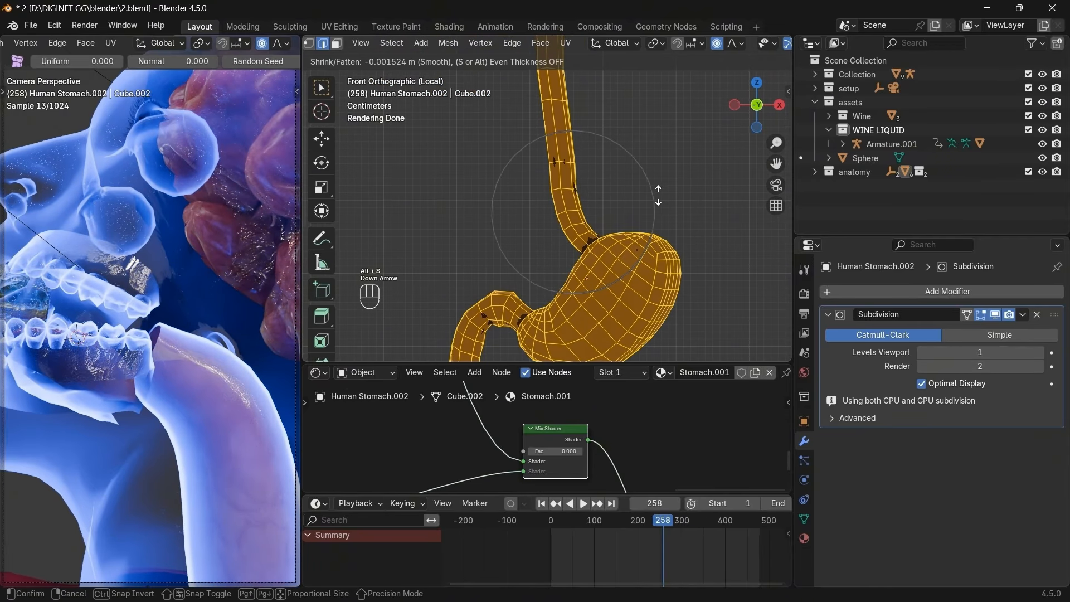
{"action": "key", "text": "Return"}
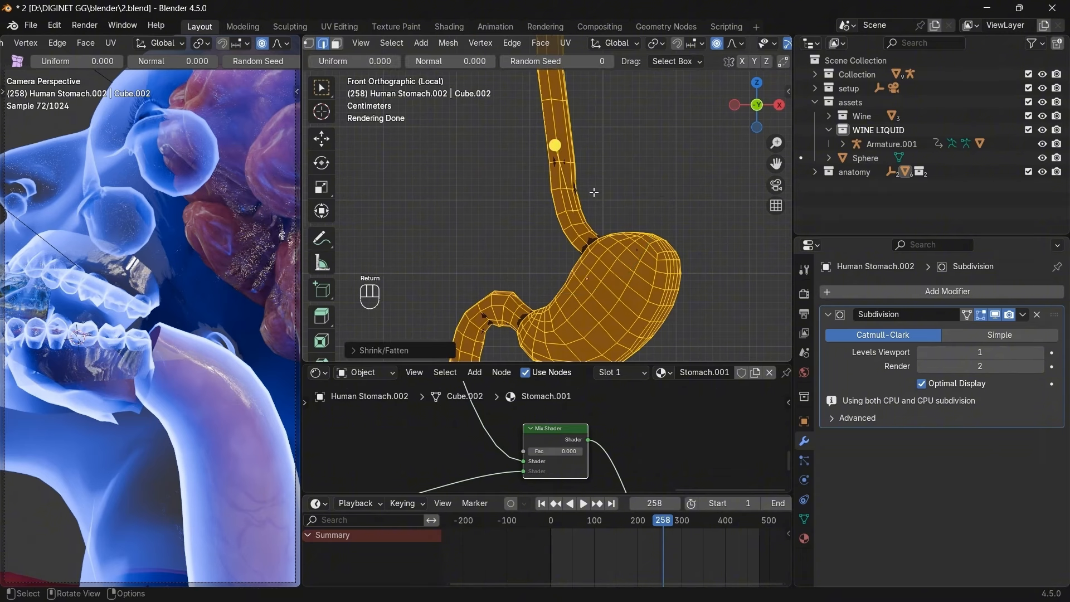
Inspect the toolbar's Shrink/Fatten tool variants.
{"action": "scroll", "coordinate": [322, 279], "scroll_direction": "down", "scroll_amount": 8}
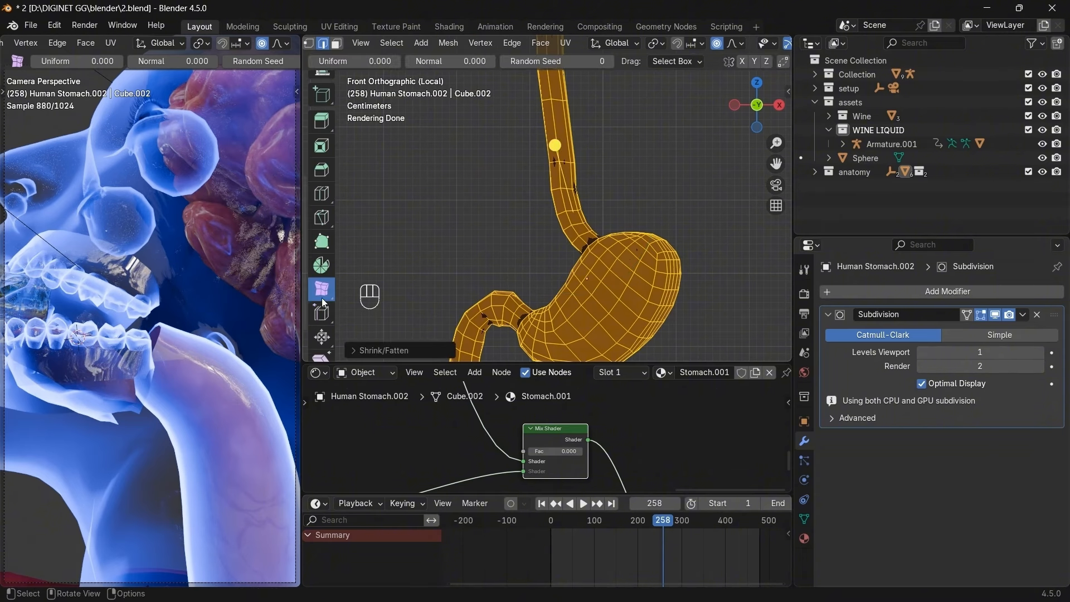
{"action": "scroll", "coordinate": [323, 312], "scroll_direction": "down", "scroll_amount": 3}
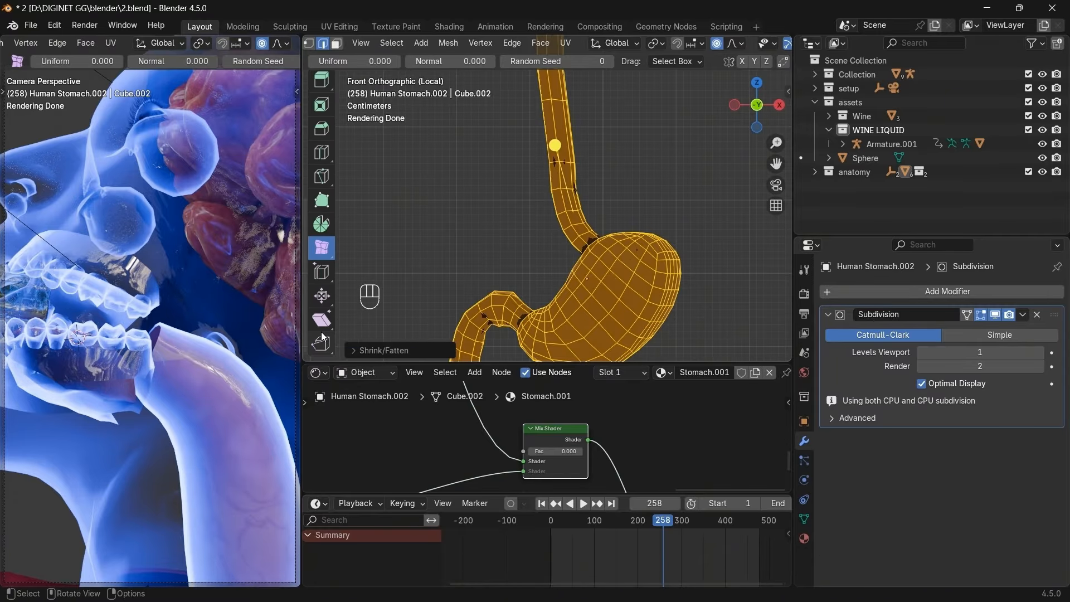
{"action": "scroll", "coordinate": [546, 198], "scroll_direction": "down", "scroll_amount": 5}
{"action": "scroll", "coordinate": [322, 223], "scroll_direction": "up", "scroll_amount": 10}
{"action": "left_click", "coordinate": [322, 84]}
{"action": "scroll", "coordinate": [322, 345], "scroll_direction": "down", "scroll_amount": 10}
{"action": "left_click", "coordinate": [325, 301]}
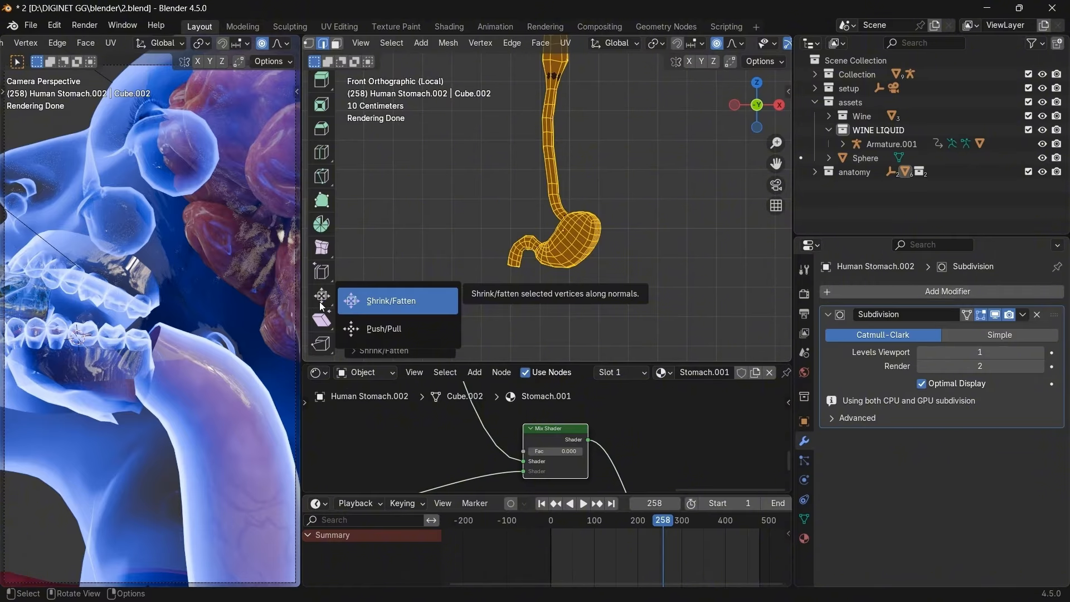
{"action": "scroll", "coordinate": [320, 304], "scroll_direction": "up", "scroll_amount": 10}
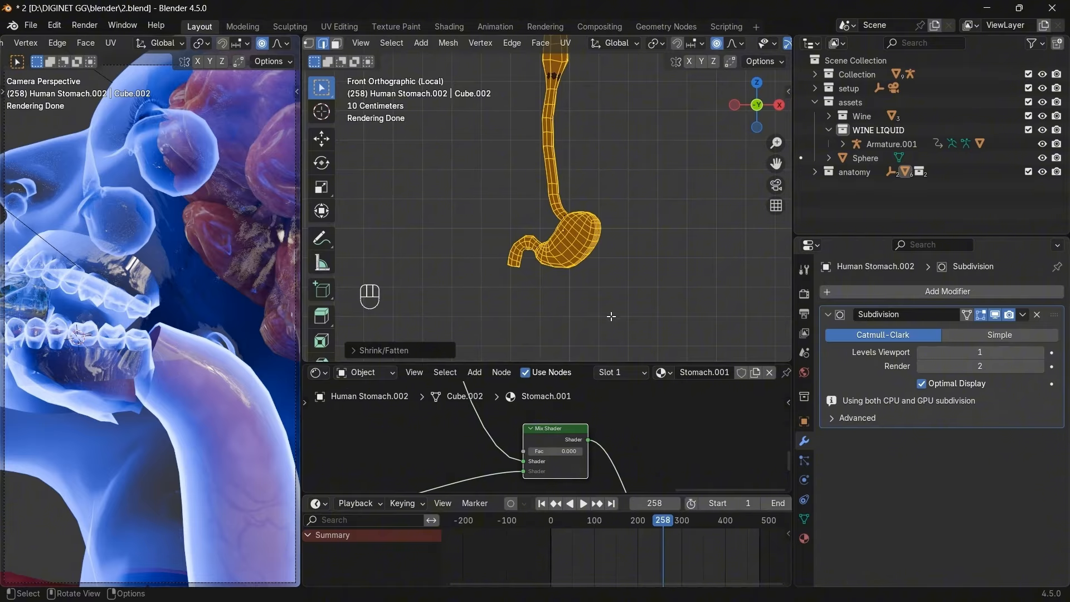
Pan the shader node tree, enlarge the node area and box-select node groups to find the materials.
{"action": "left_click", "coordinate": [440, 433]}
{"action": "scroll", "coordinate": [447, 435], "scroll_direction": "down", "scroll_amount": 8}
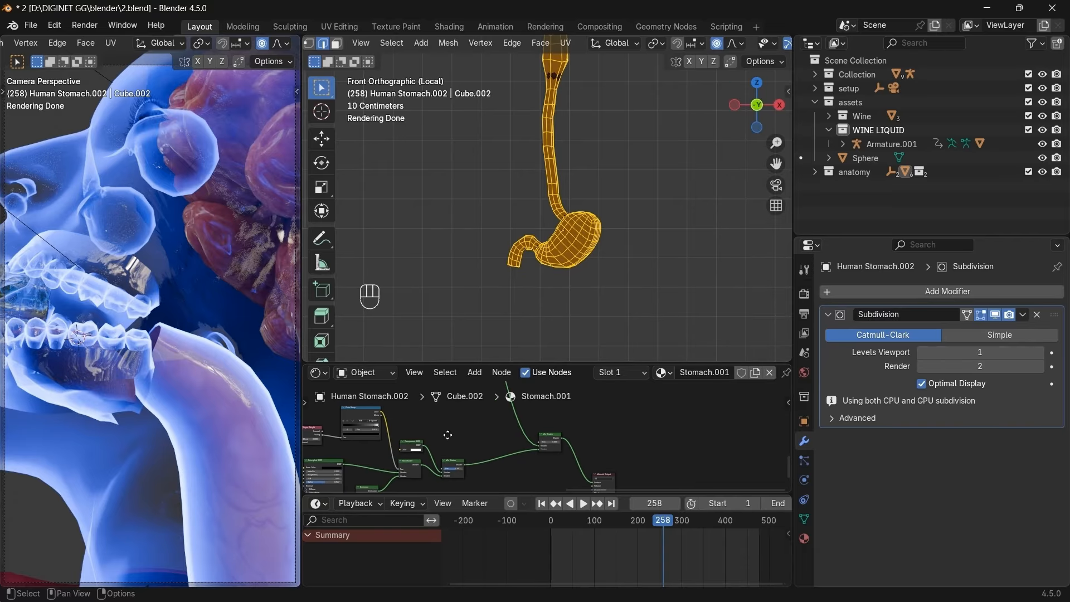
{"action": "middle_click_drag", "start_coordinate": [447, 435], "coordinate": [567, 480]}
{"action": "middle_click_drag", "start_coordinate": [561, 443], "coordinate": [617, 477]}
{"action": "scroll", "coordinate": [618, 477], "scroll_direction": "down", "scroll_amount": 3}
{"action": "scroll", "coordinate": [617, 476], "scroll_direction": "down", "scroll_amount": 2}
{"action": "middle_click_drag", "start_coordinate": [570, 437], "coordinate": [607, 456]}
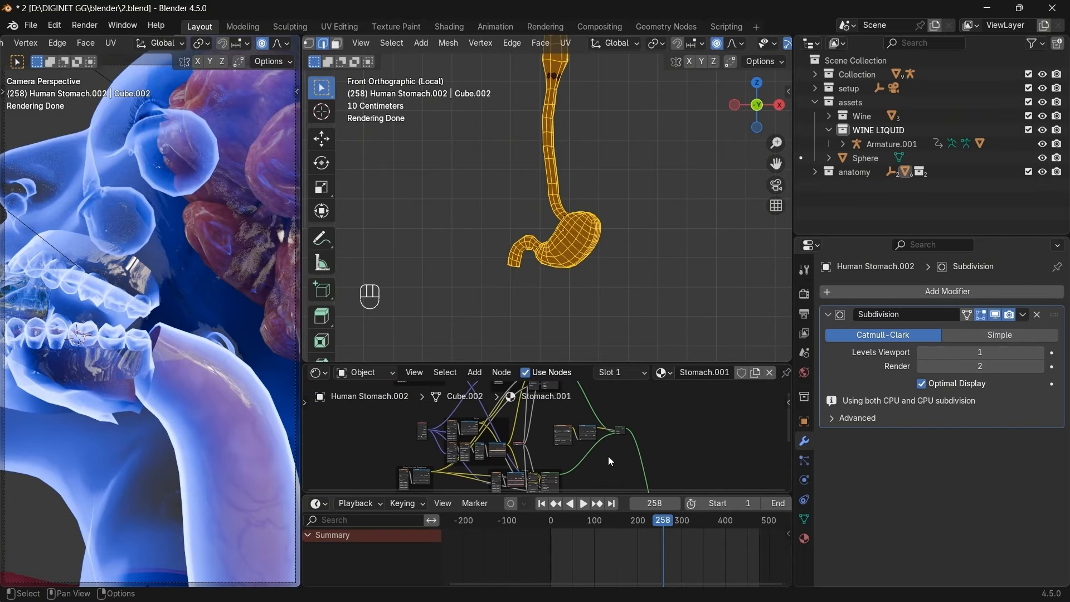
{"action": "scroll", "coordinate": [607, 455], "scroll_direction": "down", "scroll_amount": 2}
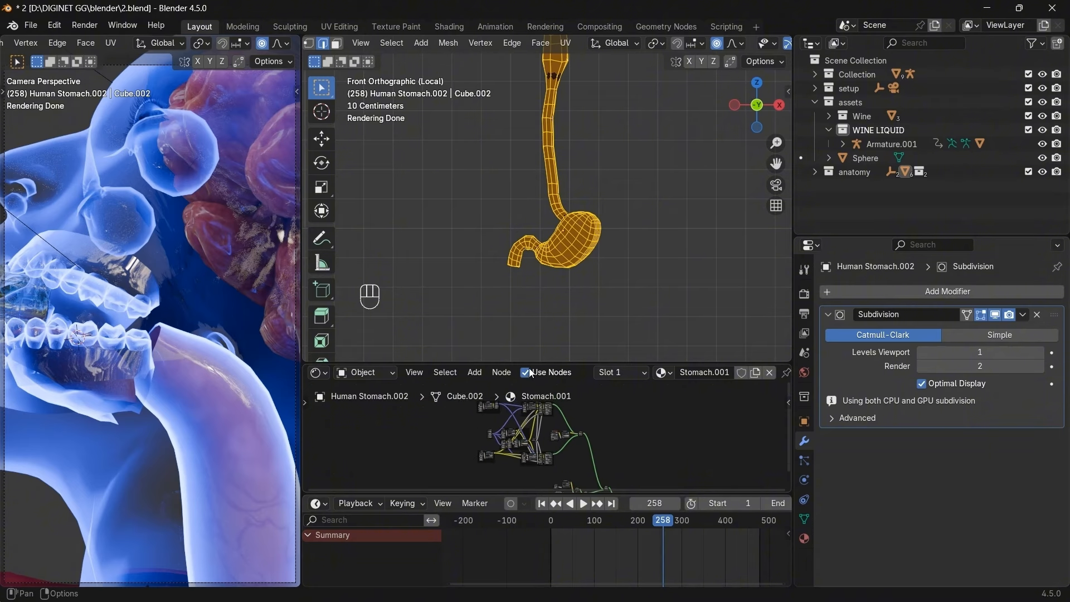
{"action": "left_click_drag", "start_coordinate": [529, 364], "coordinate": [530, 276]}
{"action": "left_click_drag", "start_coordinate": [451, 335], "coordinate": [458, 419]}
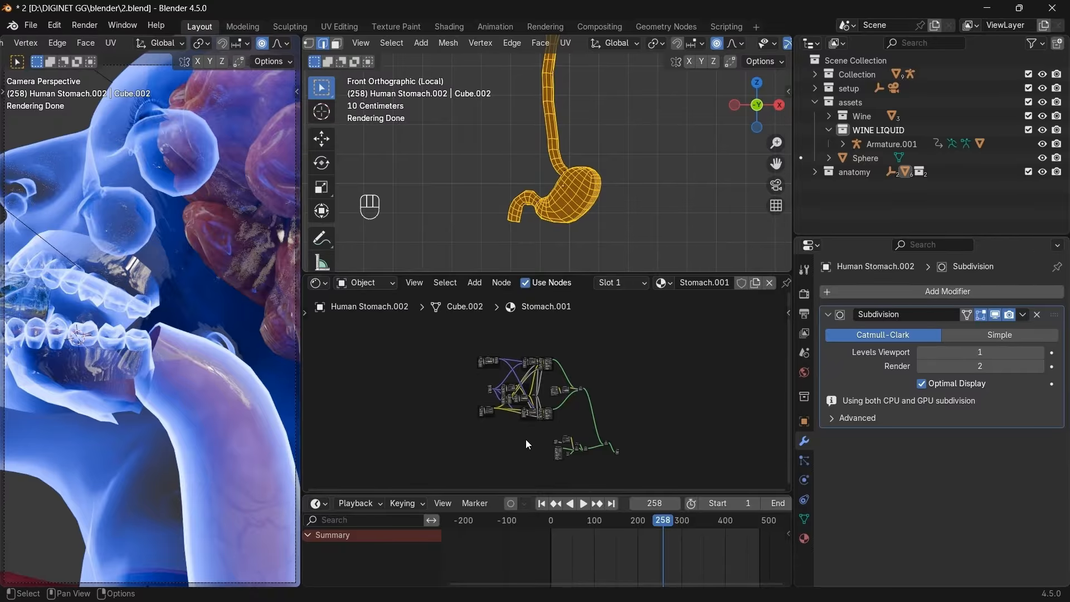
{"action": "left_click_drag", "start_coordinate": [532, 431], "coordinate": [546, 437]}
{"action": "left_click_drag", "start_coordinate": [601, 476], "coordinate": [592, 471]}
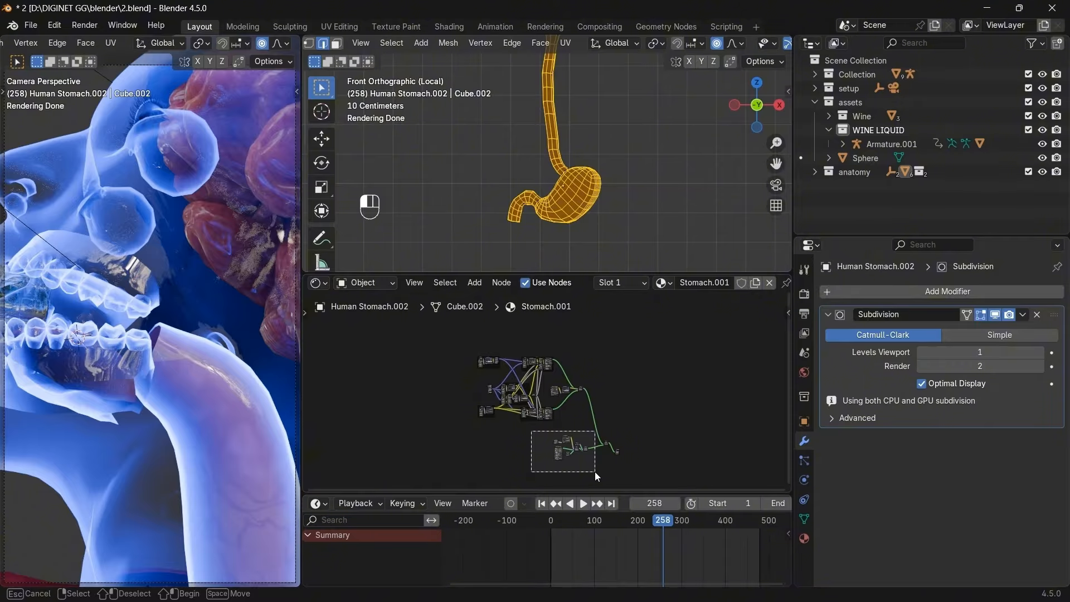
{"action": "left_click_drag", "start_coordinate": [594, 471], "coordinate": [590, 471]}
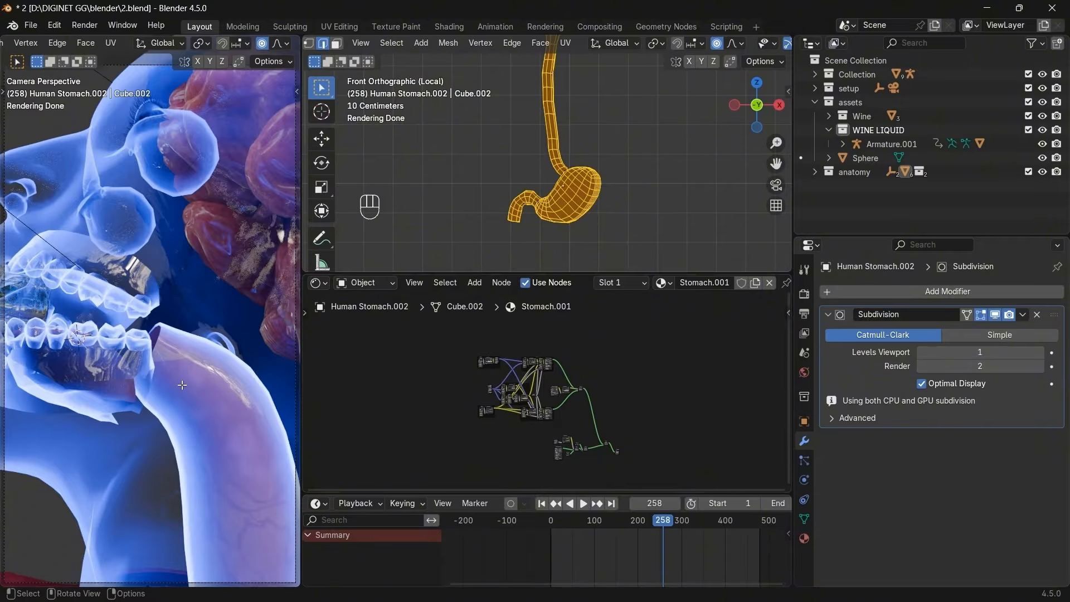
Lower the Stomach material's Alpha to about 0.2 and confirm the Endings Alpha at 0.200.
{"action": "scroll", "coordinate": [574, 454], "scroll_direction": "up", "scroll_amount": 7}
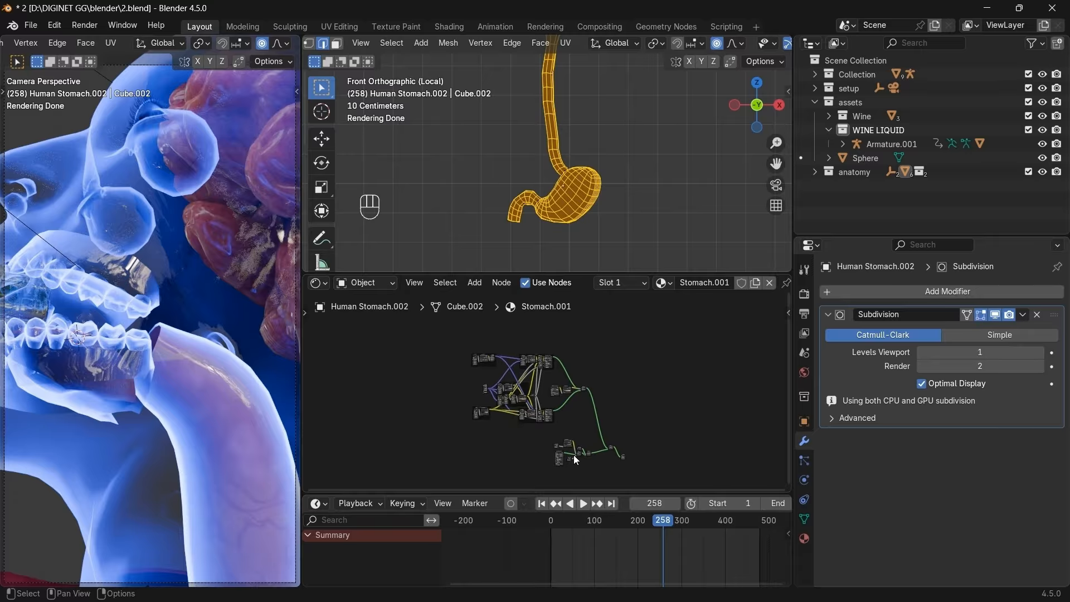
{"action": "scroll", "coordinate": [565, 381], "scroll_direction": "down", "scroll_amount": 5}
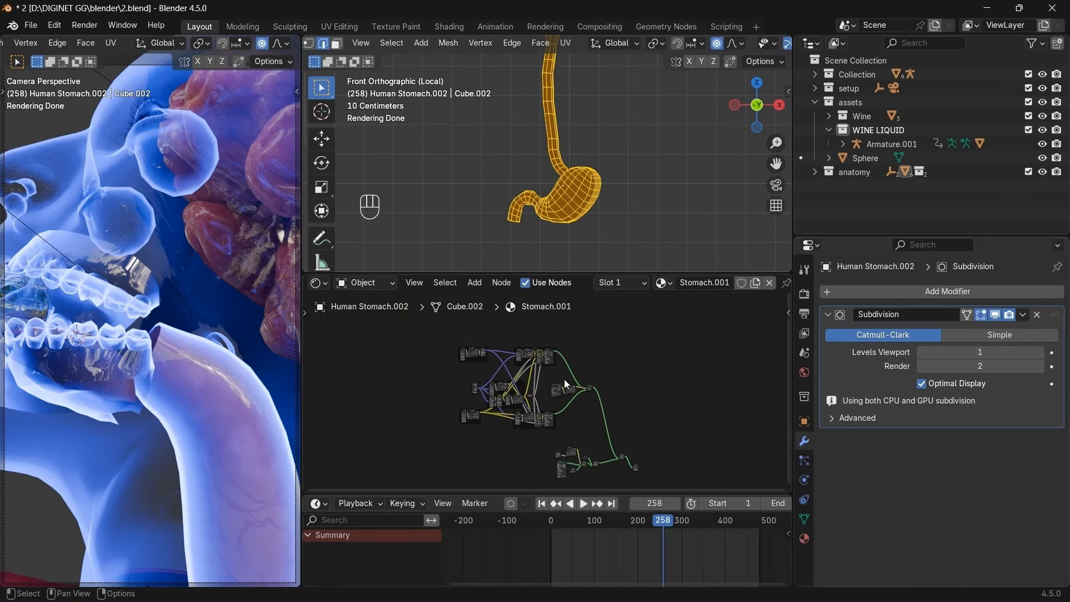
{"action": "left_click_drag", "start_coordinate": [430, 332], "coordinate": [401, 415]}
{"action": "scroll", "coordinate": [440, 408], "scroll_direction": "up", "scroll_amount": 5}
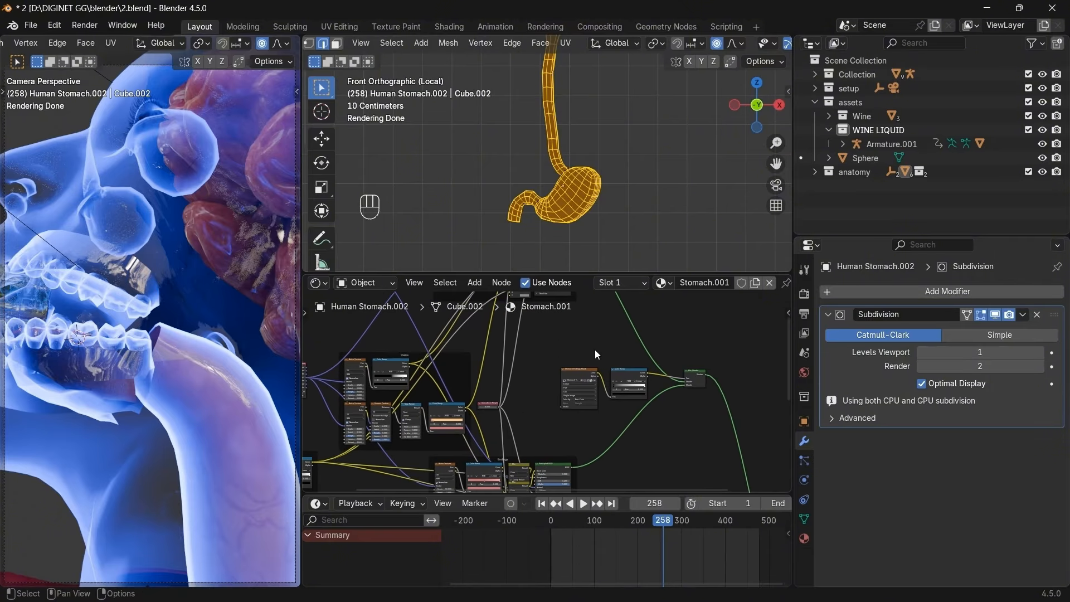
{"action": "middle_click_drag", "start_coordinate": [608, 427], "coordinate": [618, 447]}
{"action": "scroll", "coordinate": [617, 447], "scroll_direction": "up", "scroll_amount": 8}
{"action": "middle_click_drag", "start_coordinate": [621, 394], "coordinate": [620, 419]}
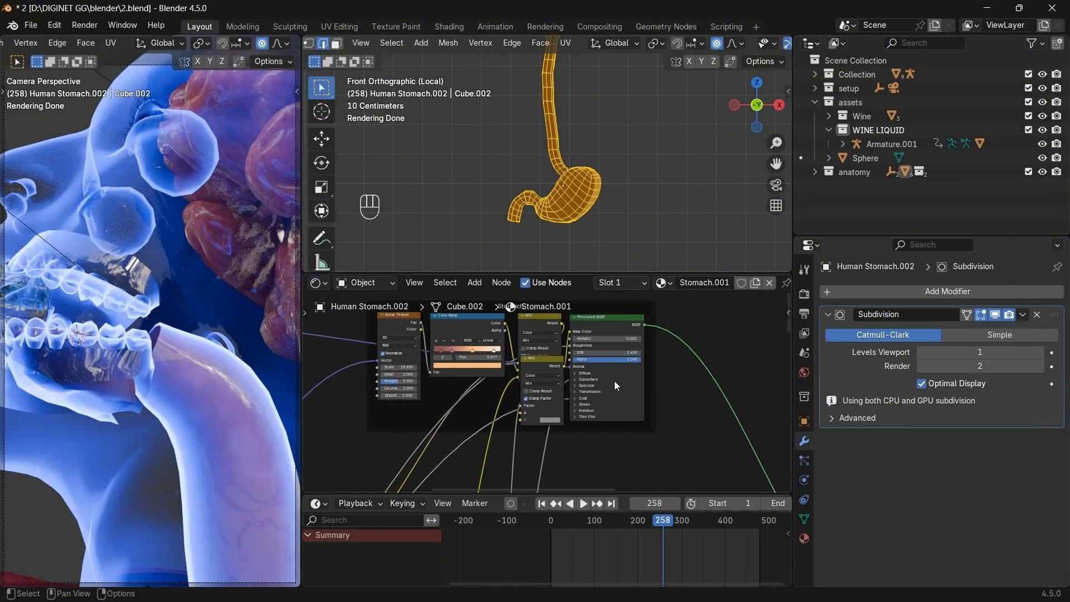
{"action": "mouse_move", "coordinate": [623, 359]}
{"action": "left_mouse_down"}
{"action": "mouse_move", "coordinate": [611, 359]}
{"action": "mouse_move", "coordinate": [633, 359]}
{"action": "left_mouse_up"}
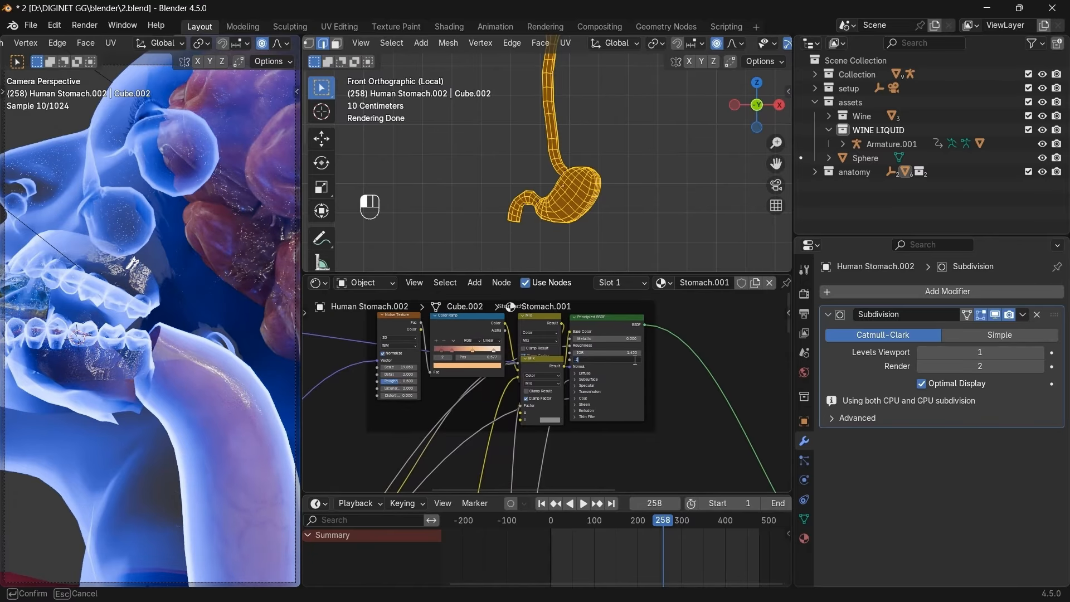
{"action": "scroll", "coordinate": [684, 432], "scroll_direction": "down", "scroll_amount": 5}
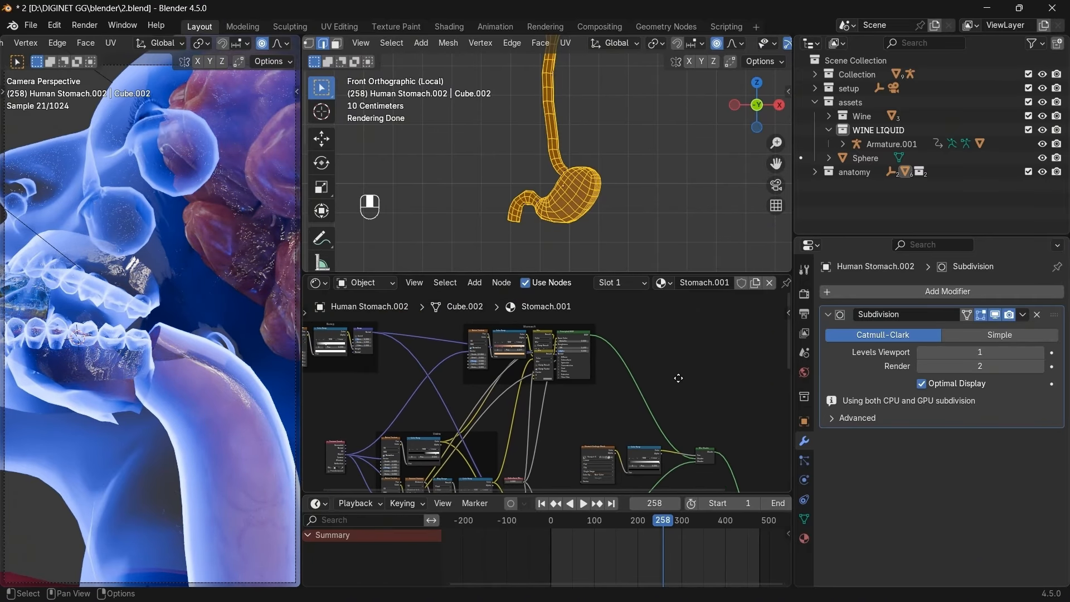
{"action": "scroll", "coordinate": [622, 335], "scroll_direction": "up", "scroll_amount": 5}
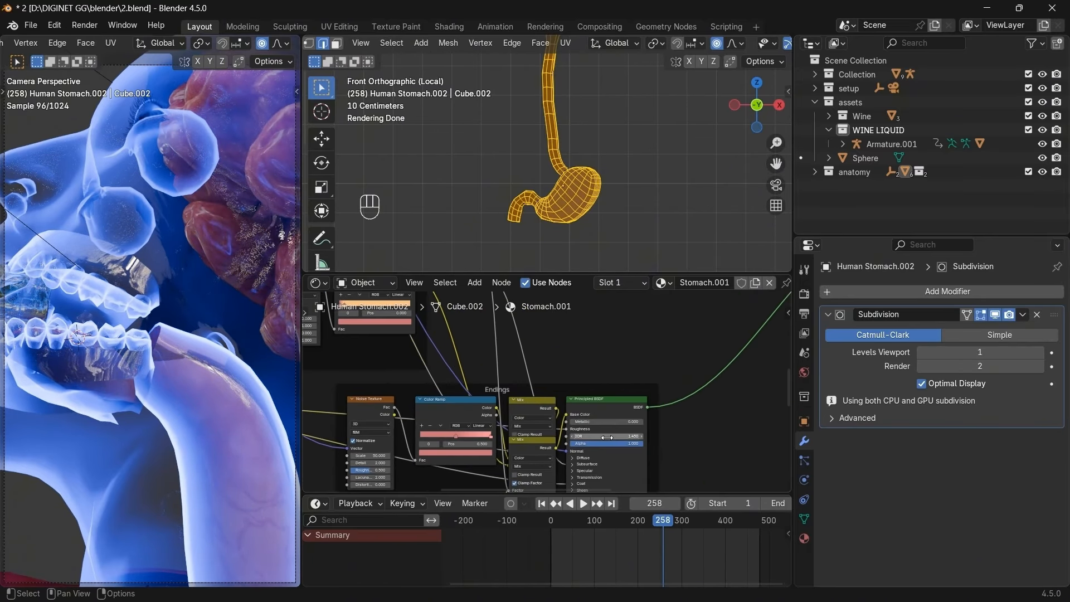
{"action": "left_click", "coordinate": [608, 443]}
{"action": "key", "text": "Return"}
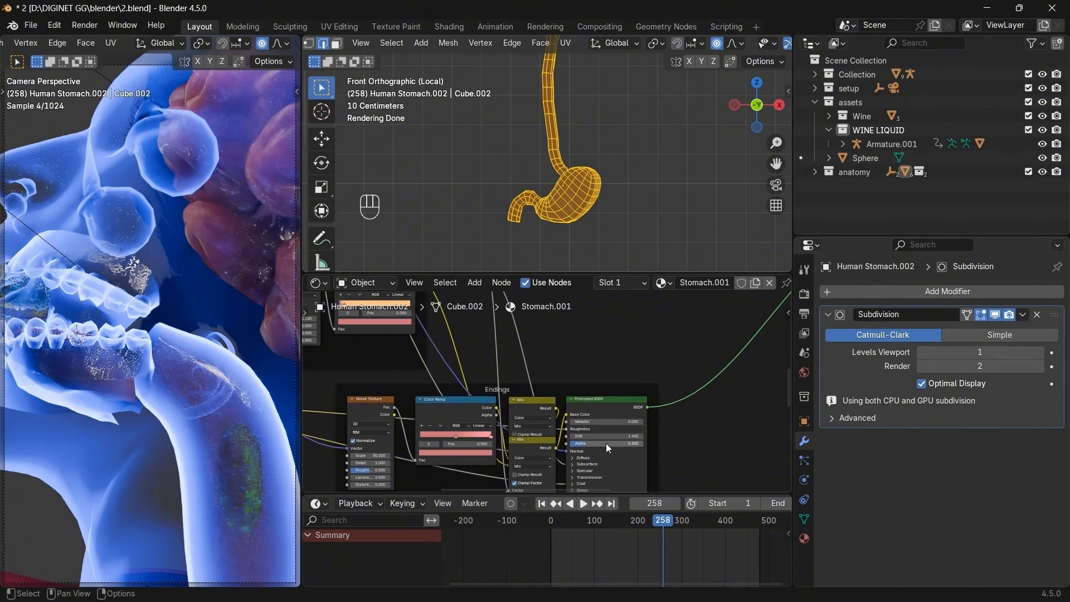
Change the Endings frame's Alpha to 0.5 and check the stomach in perspective.
{"action": "left_click", "coordinate": [613, 443]}
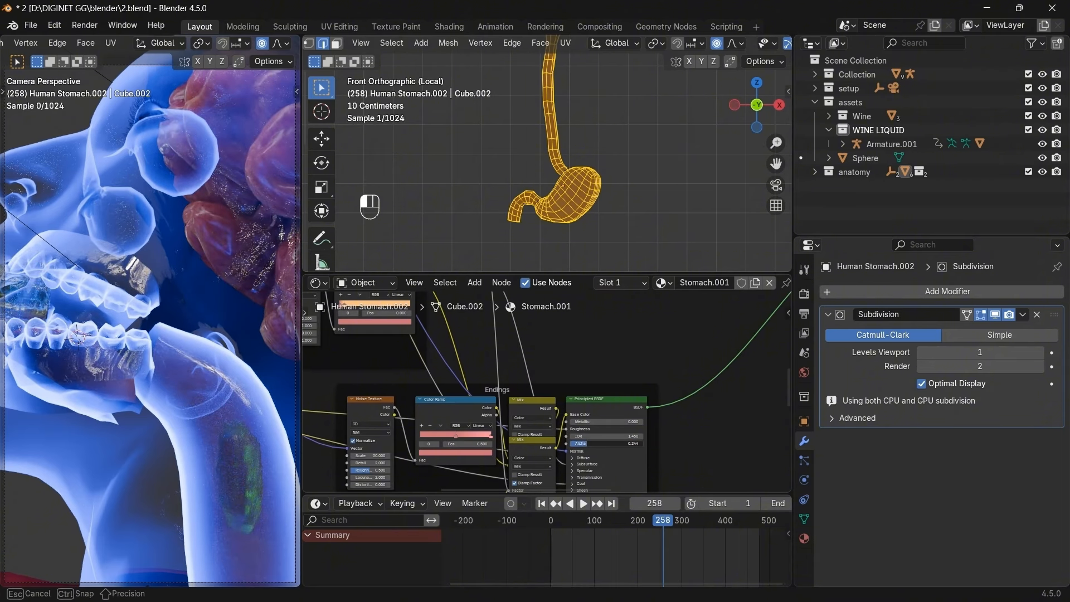
{"action": "key", "text": "BackSpace"}
{"action": "type", "text": "0.5"}
{"action": "key", "text": "Return"}
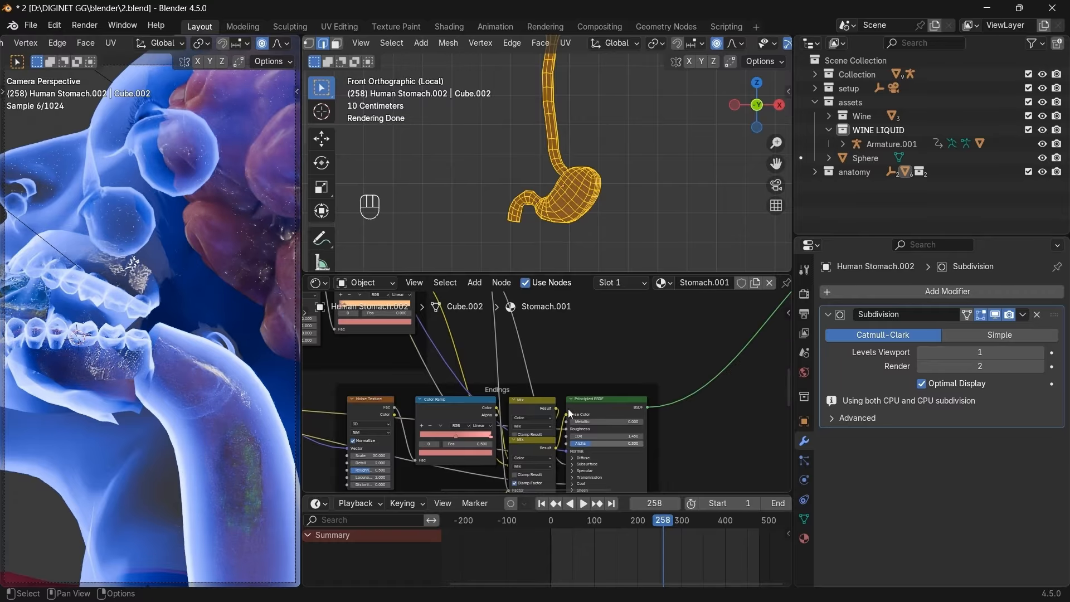
{"action": "middle_click_drag", "start_coordinate": [613, 167], "coordinate": [637, 82]}
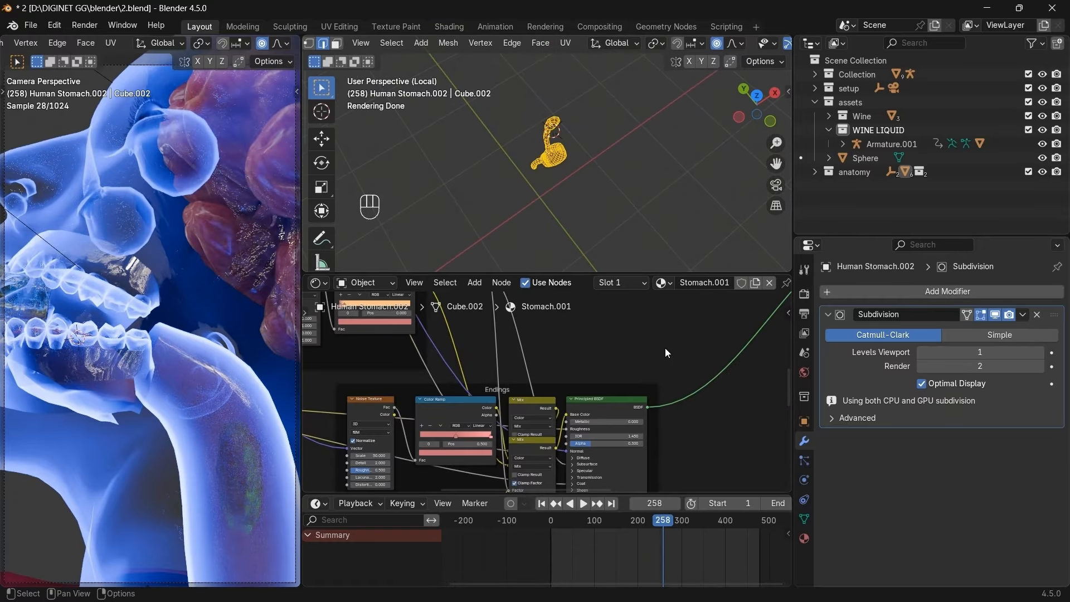
{"action": "middle_click_drag", "start_coordinate": [664, 349], "coordinate": [628, 403]}
{"action": "scroll", "coordinate": [675, 298], "scroll_direction": "down", "scroll_amount": 2}
{"action": "scroll", "coordinate": [628, 400], "scroll_direction": "up", "scroll_amount": 2}
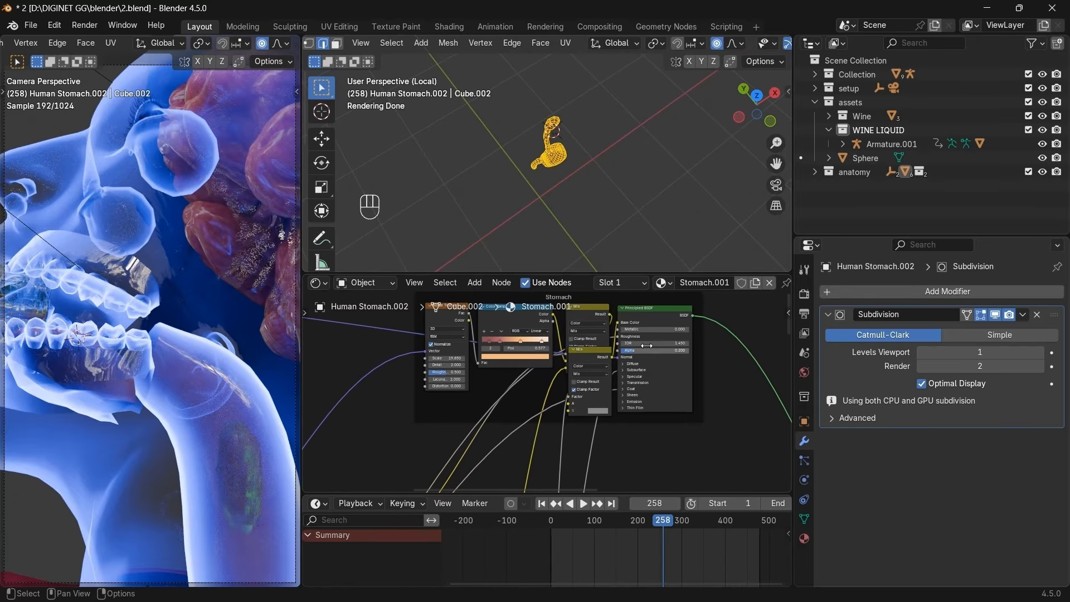
Enter 0.2 as the Stomach material's Alpha value, setting it exactly to 0.200.
{"action": "left_click_drag", "start_coordinate": [646, 346], "coordinate": [646, 348]}
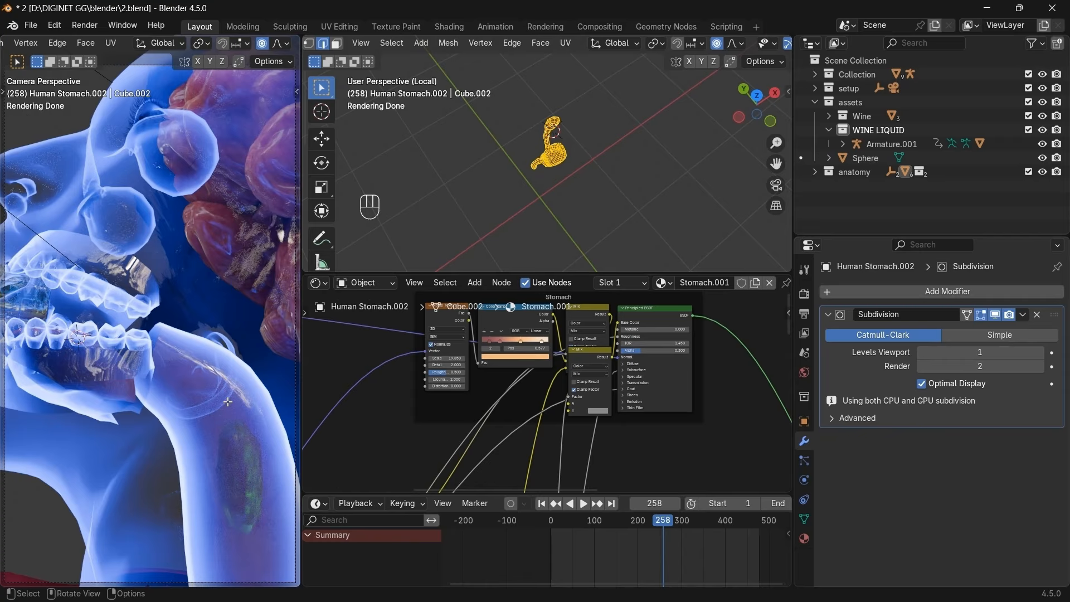
{"action": "left_click", "coordinate": [659, 351]}
{"action": "type", "text": "0.2"}
{"action": "key", "text": "Return"}
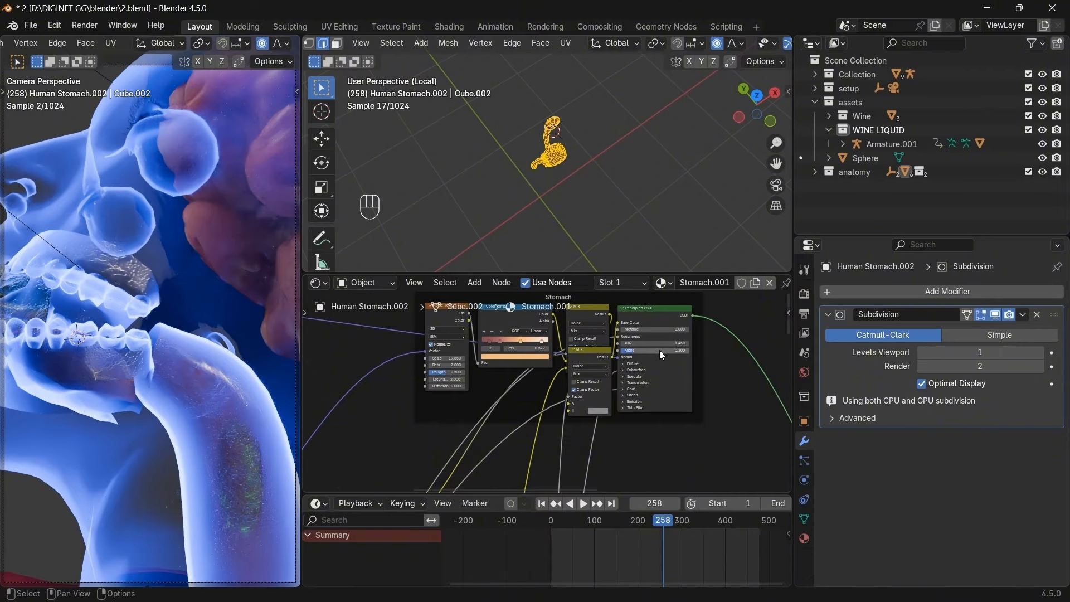
{"action": "scroll", "coordinate": [704, 438], "scroll_direction": "down", "scroll_amount": 2}
{"action": "middle_click_drag", "start_coordinate": [704, 438], "coordinate": [711, 252]}
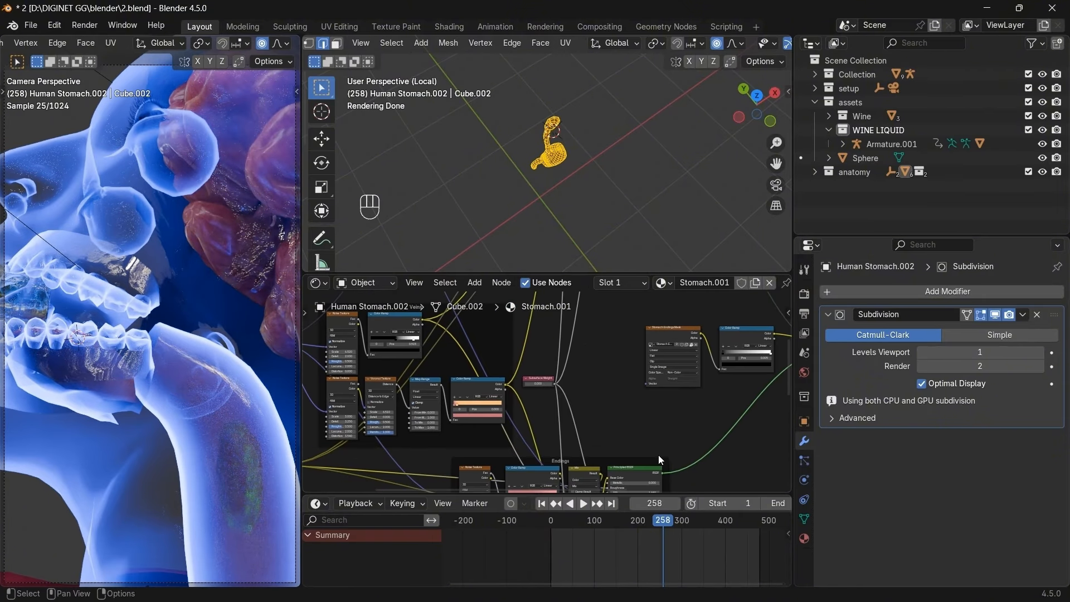
{"action": "middle_click_drag", "start_coordinate": [666, 416], "coordinate": [627, 360]}
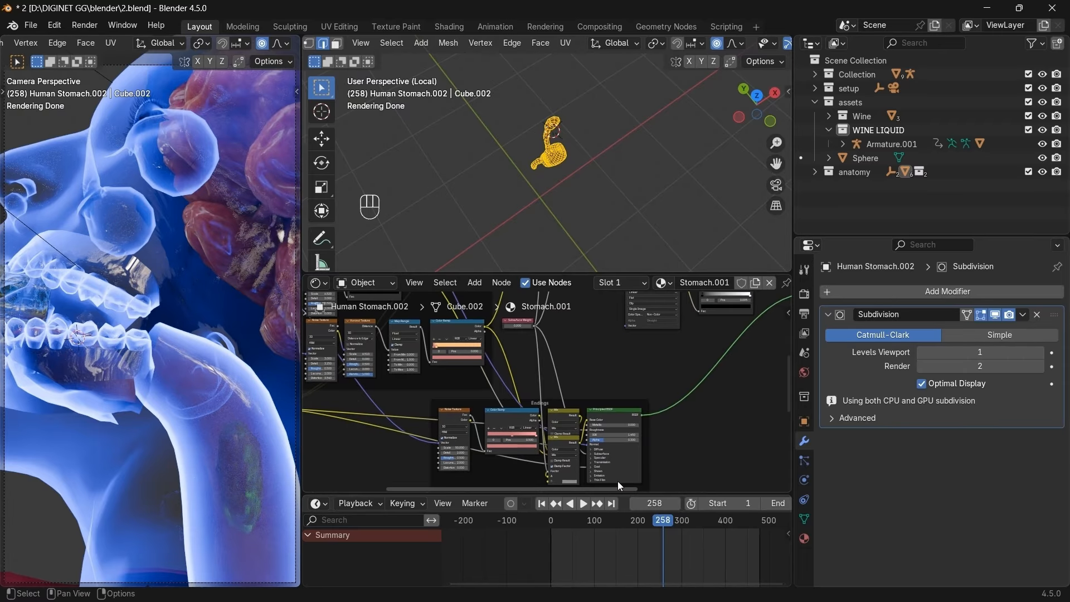
{"action": "scroll", "coordinate": [618, 480], "scroll_direction": "up", "scroll_amount": 2}
{"action": "left_click", "coordinate": [651, 419]}
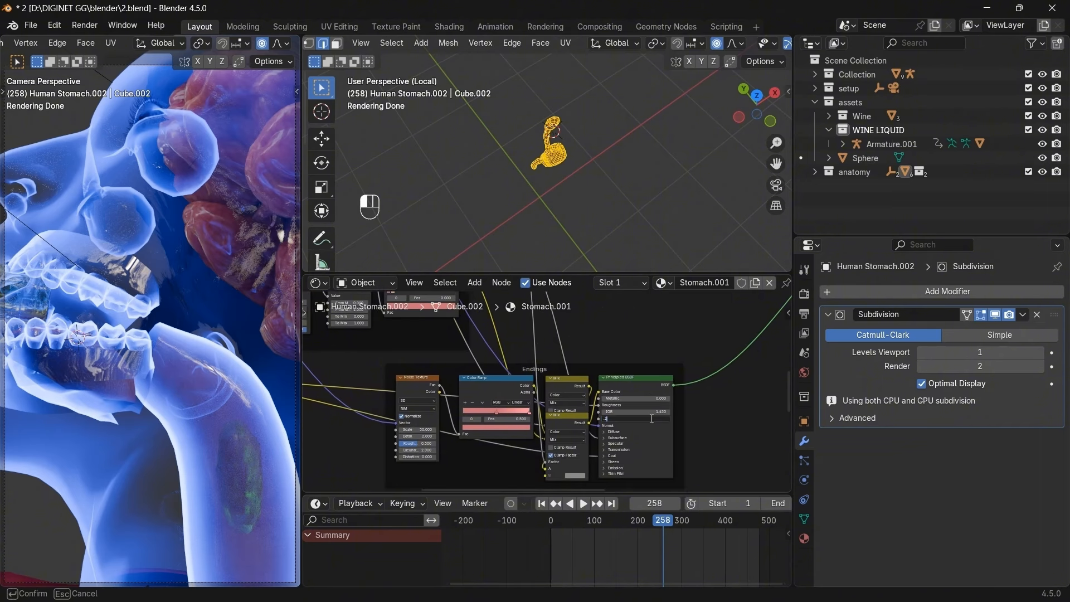
{"action": "type", "text": ".2"}
{"action": "key", "text": "Return"}
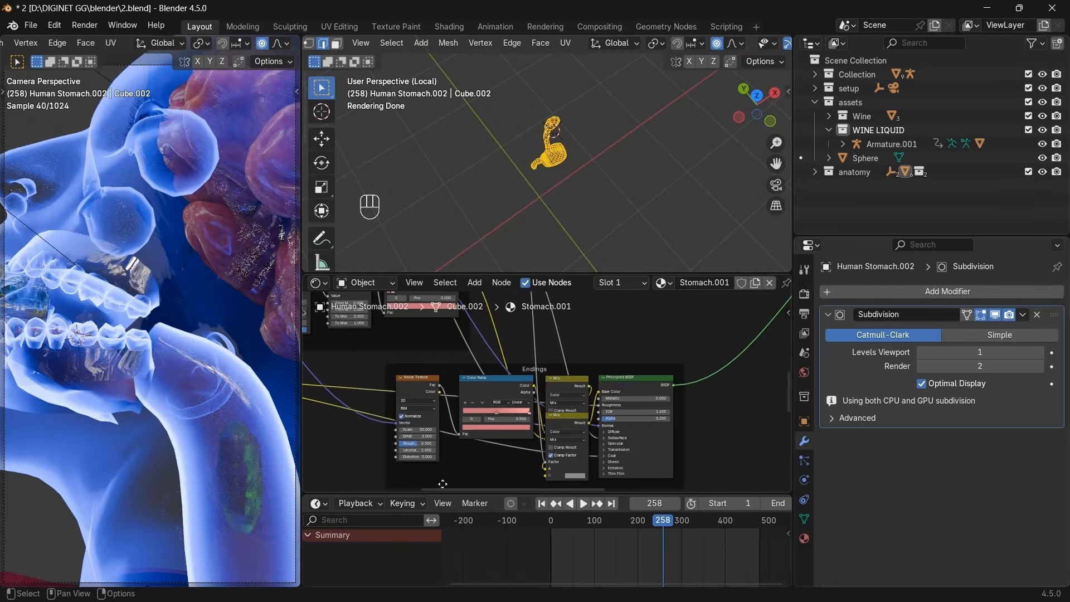
Enlarge the timeline, play the animation, then exit edit mode and local view.
{"action": "left_click_drag", "start_coordinate": [443, 495], "coordinate": [580, 440]}
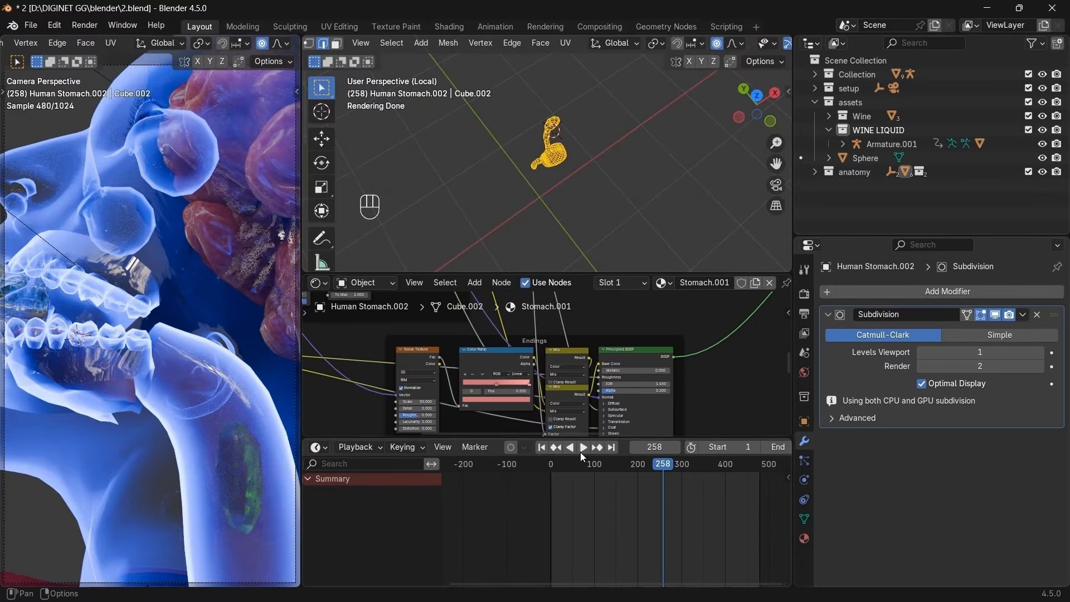
{"action": "left_click", "coordinate": [582, 448]}
{"action": "left_click_drag", "start_coordinate": [661, 463], "coordinate": [708, 466]}
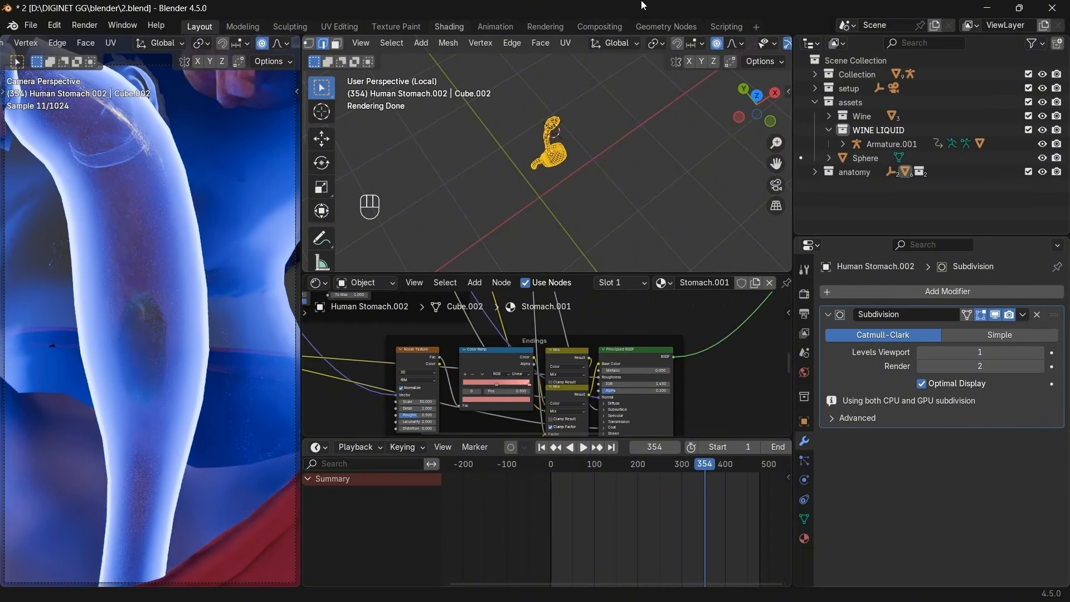
{"action": "scroll", "coordinate": [736, 41], "scroll_direction": "down", "scroll_amount": 5}
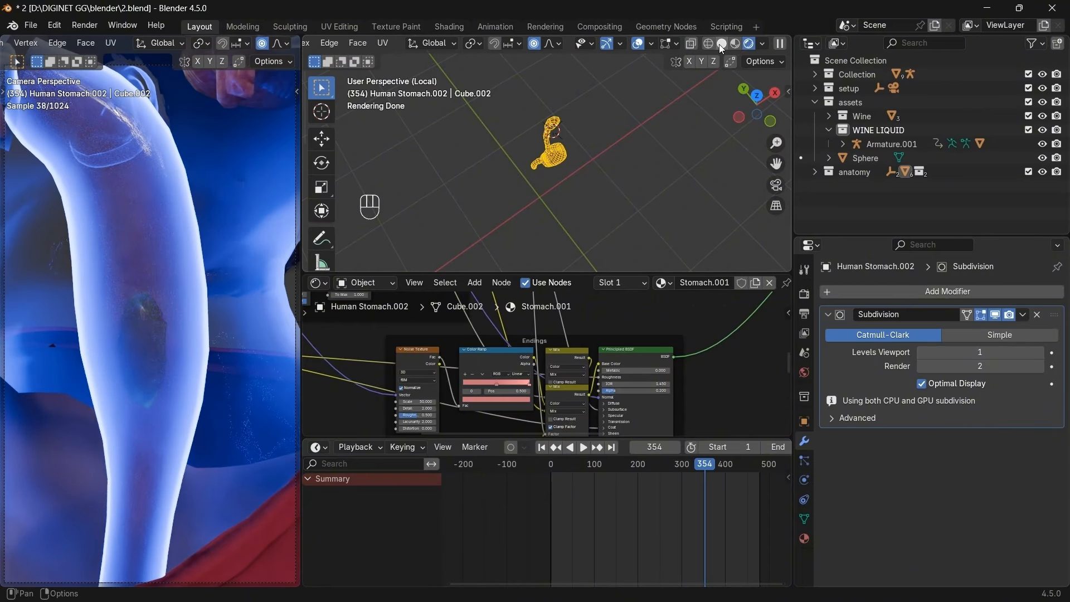
{"action": "key", "text": "Tab"}
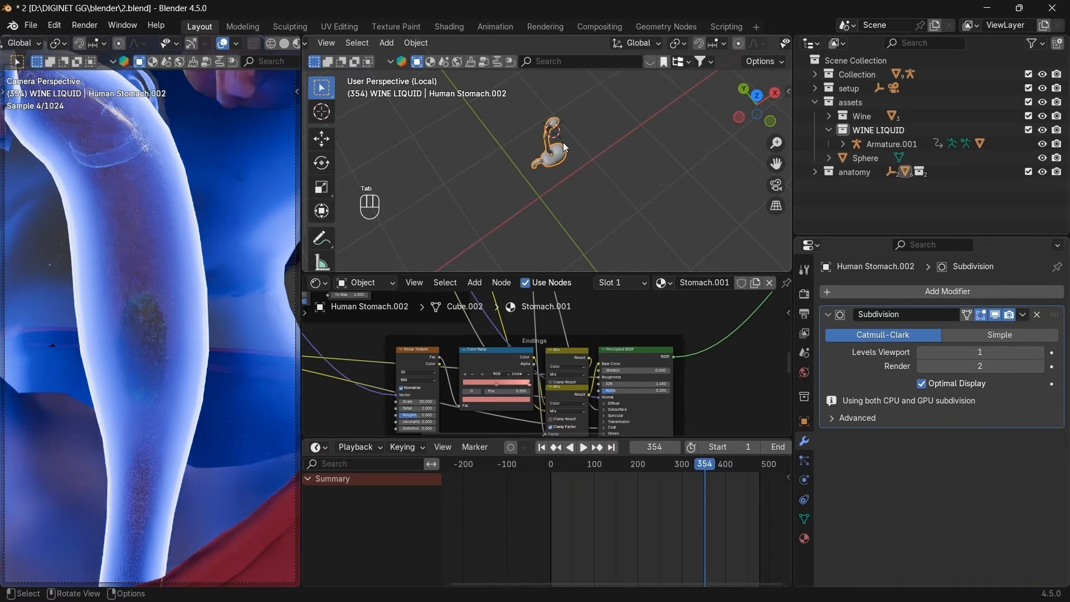
{"action": "key", "text": "slash"}
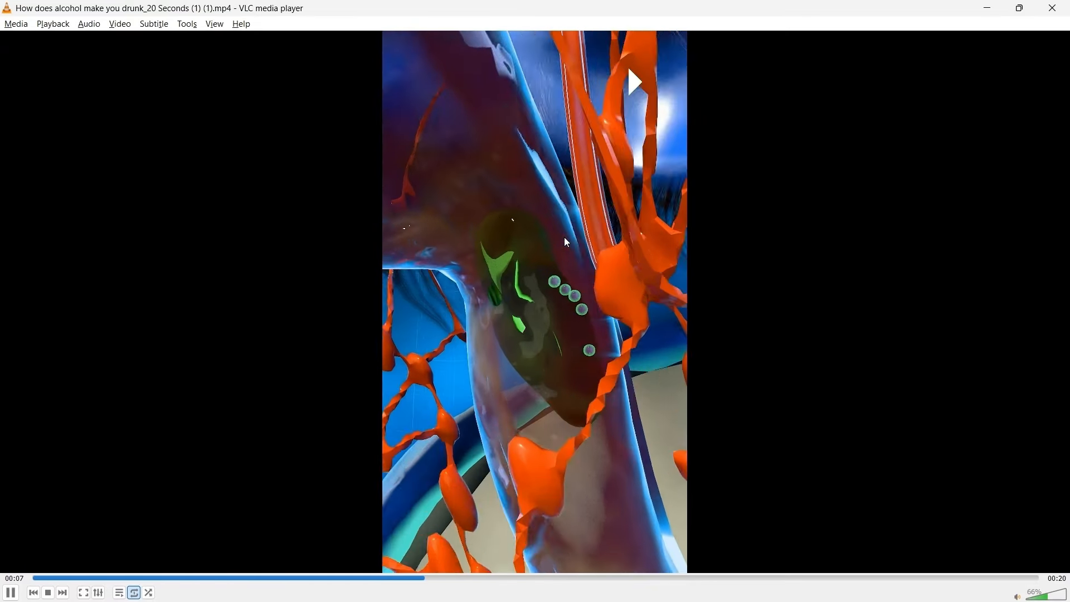
Play and pause the throat reference clip in VLC, stopping at 00:15, then return to Blender.
{"action": "key", "text": "space"}
{"action": "key", "text": "space"}
{"action": "key", "text": "space"}
{"action": "key", "text": "space"}
{"action": "key", "text": "space"}
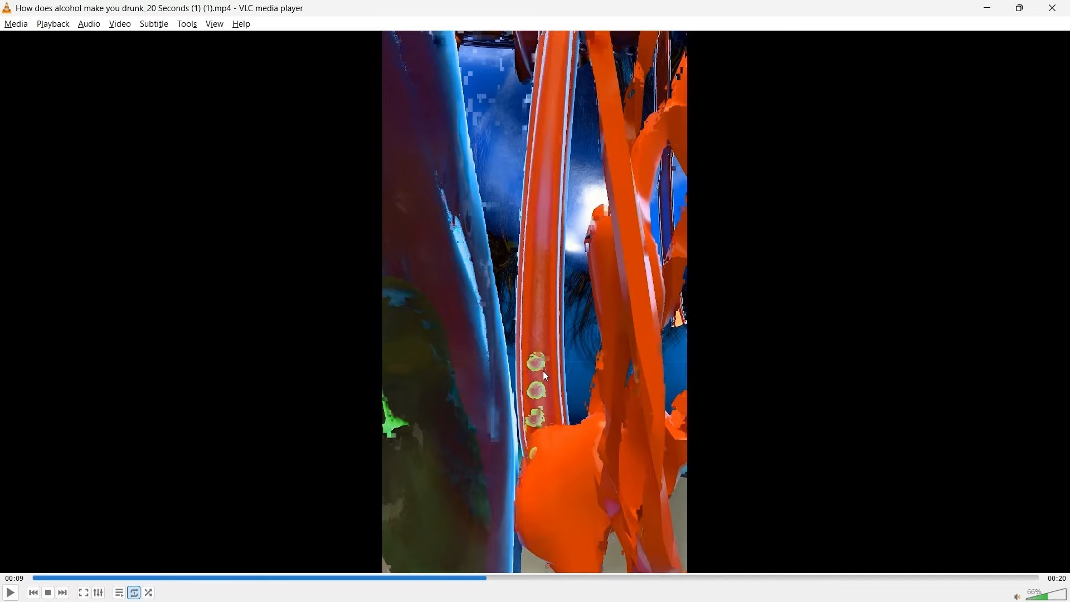
{"action": "key", "text": "space"}
{"action": "key", "text": "space"}
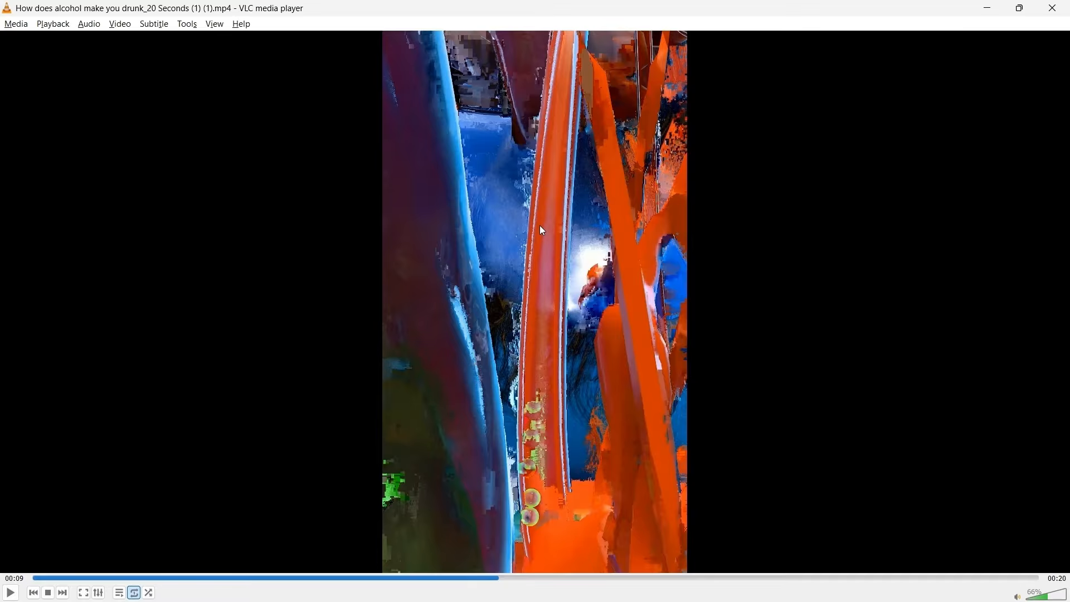
{"action": "key", "text": "space"}
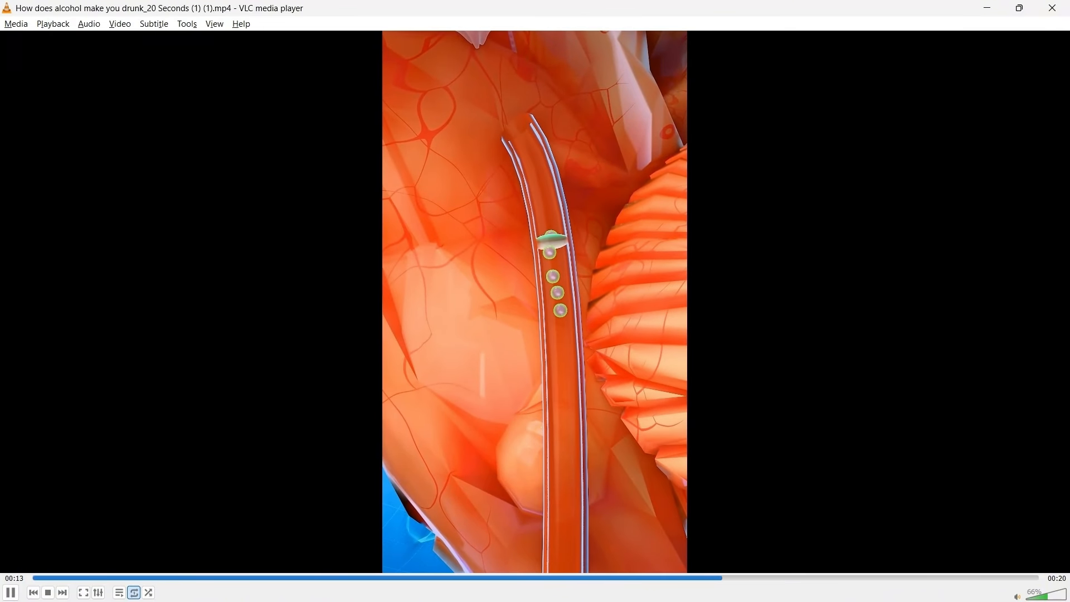
{"action": "key", "text": "space"}
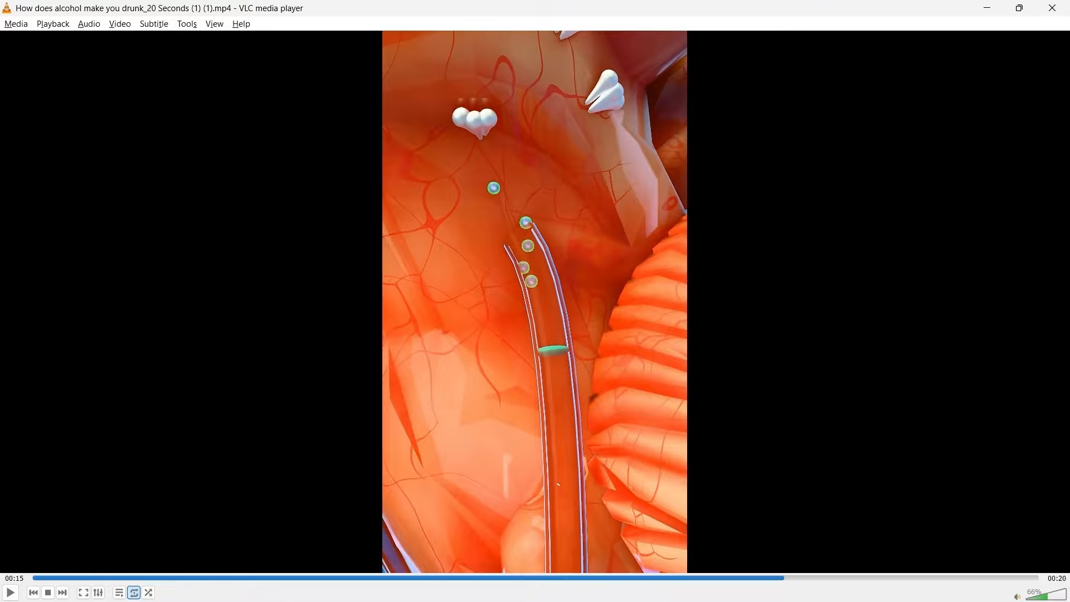
{"action": "key", "text": "alt+Tab"}
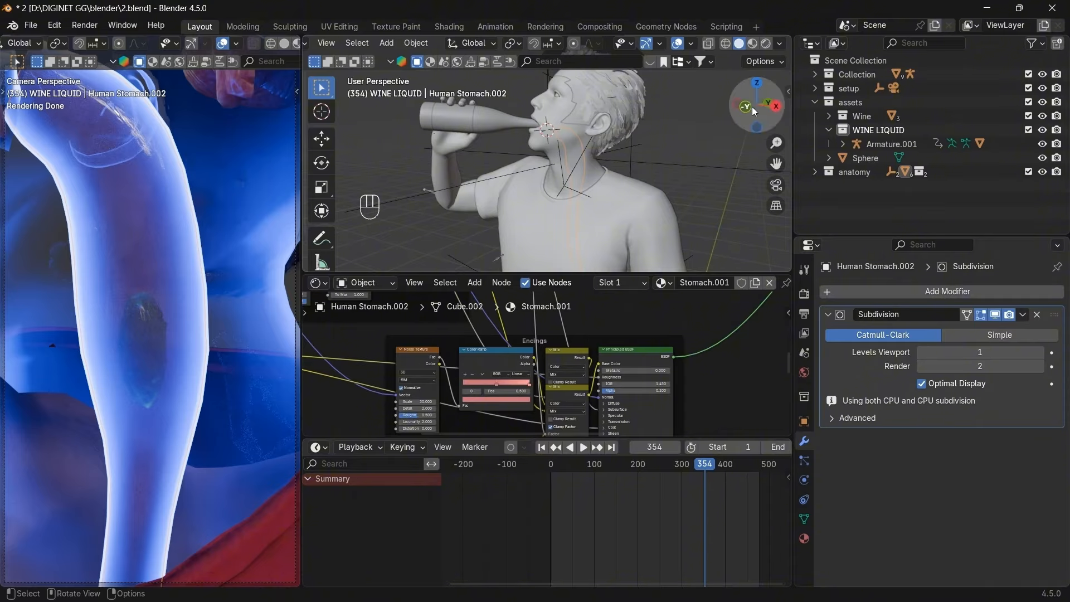
Hide the body mesh, set the 3D cursor at the neck, and make anatomy the active collection.
{"action": "left_click", "coordinate": [593, 176]}
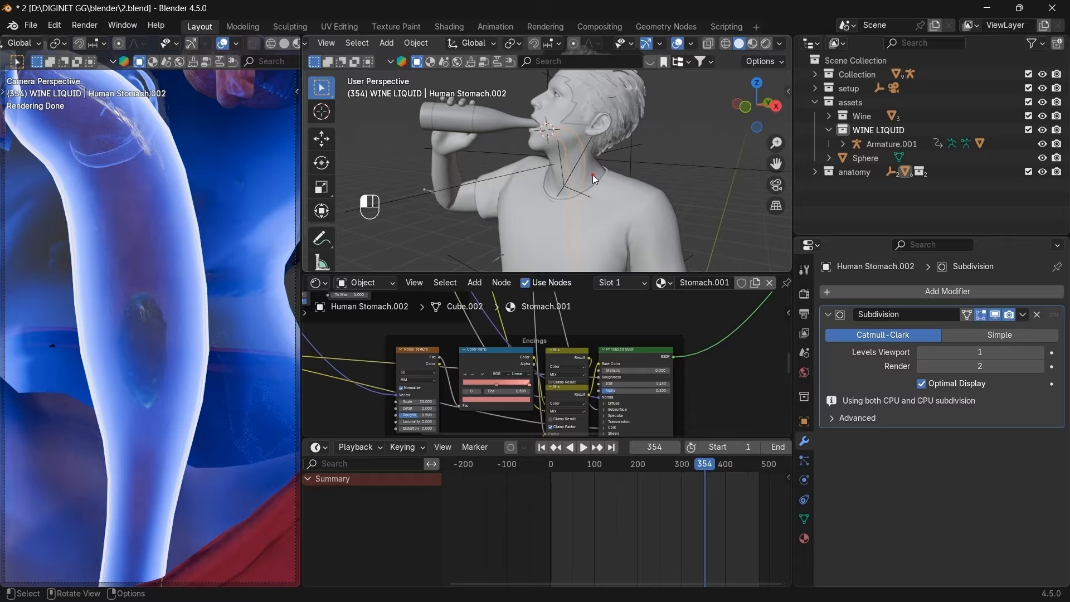
{"action": "key", "text": "h"}
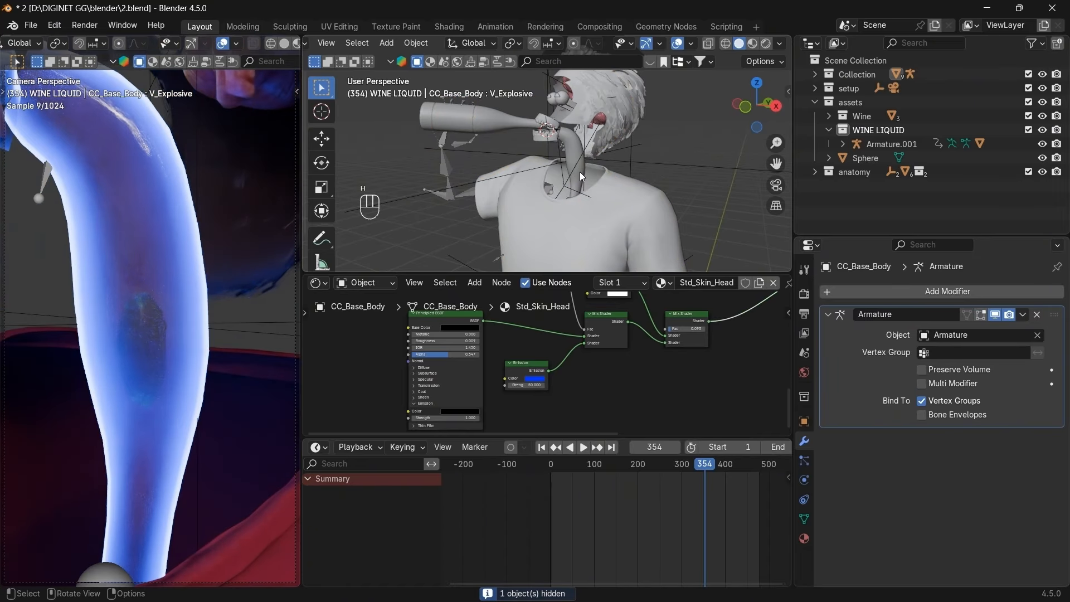
{"action": "right_click", "coordinate": [580, 172], "text": "shift"}
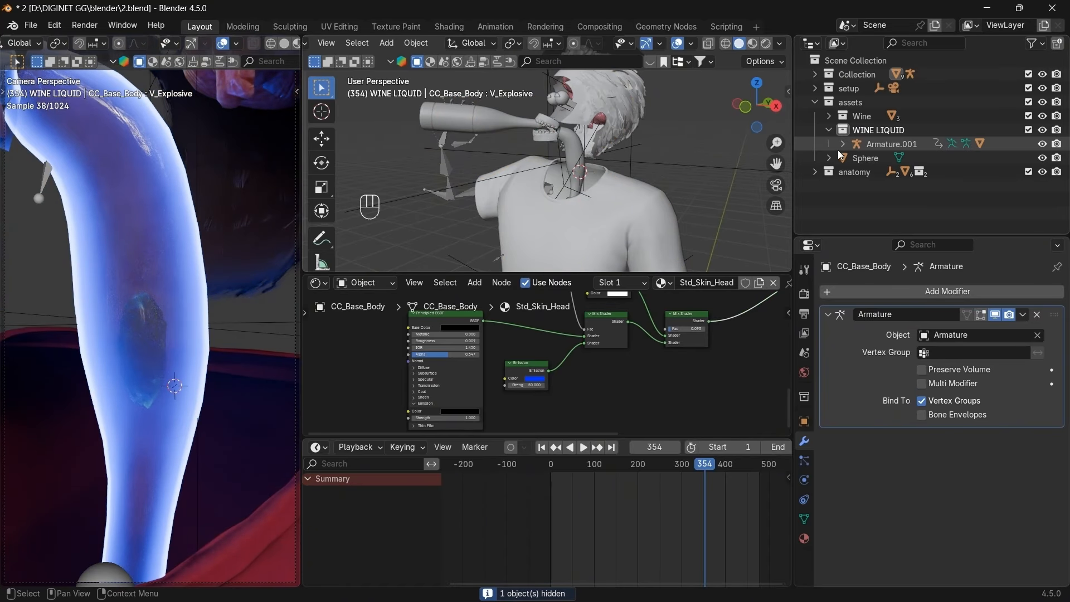
{"action": "left_click", "coordinate": [815, 173]}
{"action": "left_click", "coordinate": [851, 173]}
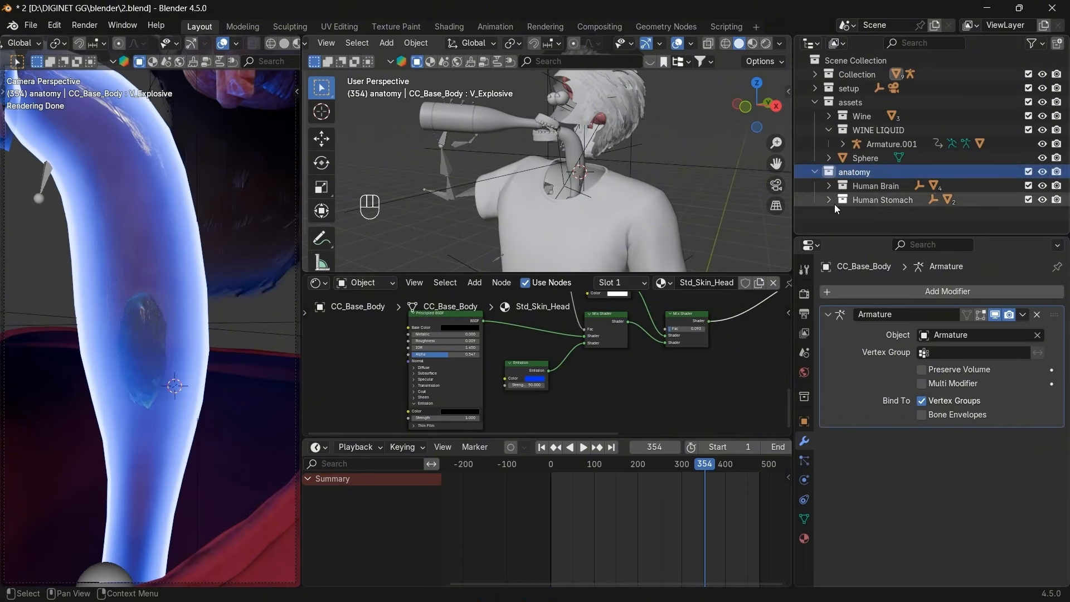
Add a cylinder at the neck and scale it down.
{"action": "key", "text": "shift+a"}
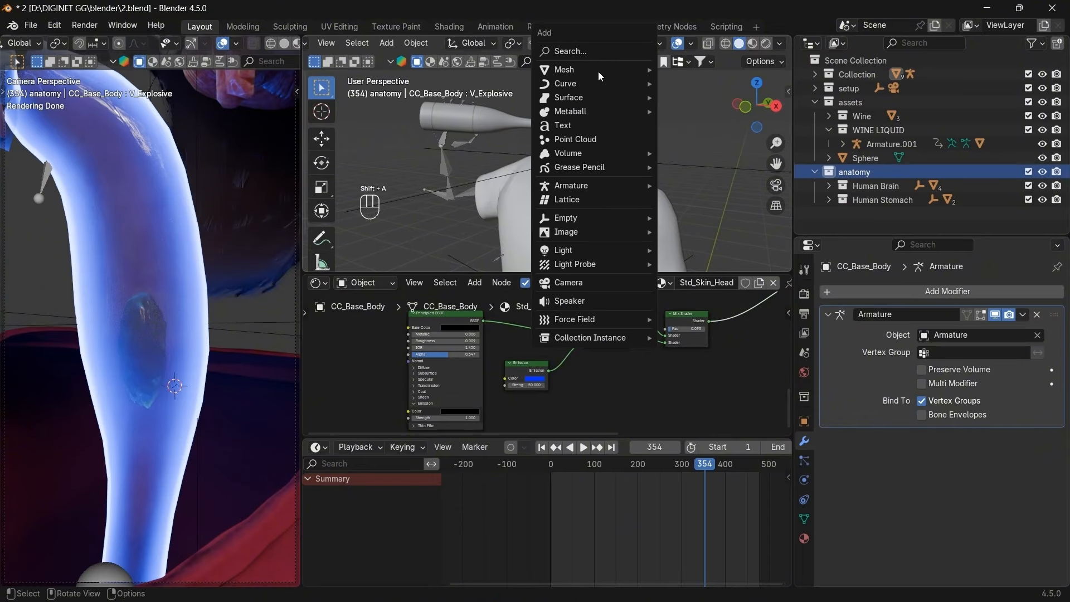
{"action": "mouse_move", "coordinate": [599, 69]}
{"action": "left_click", "coordinate": [699, 138]}
{"action": "key", "text": "s"}
{"action": "key", "text": "s"}
{"action": "key", "text": "s"}
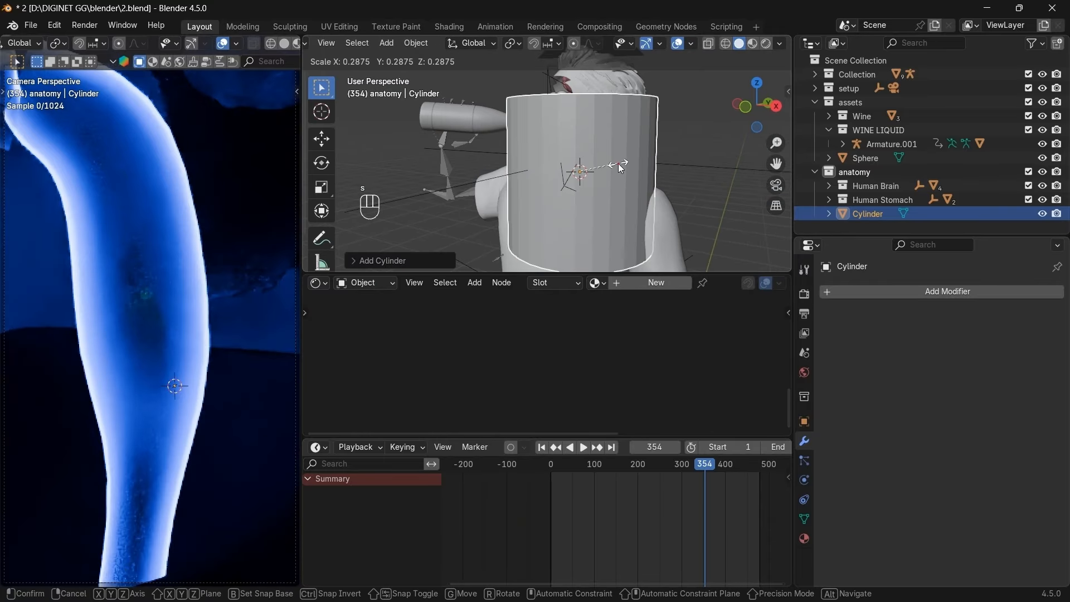
{"action": "left_click", "coordinate": [666, 167]}
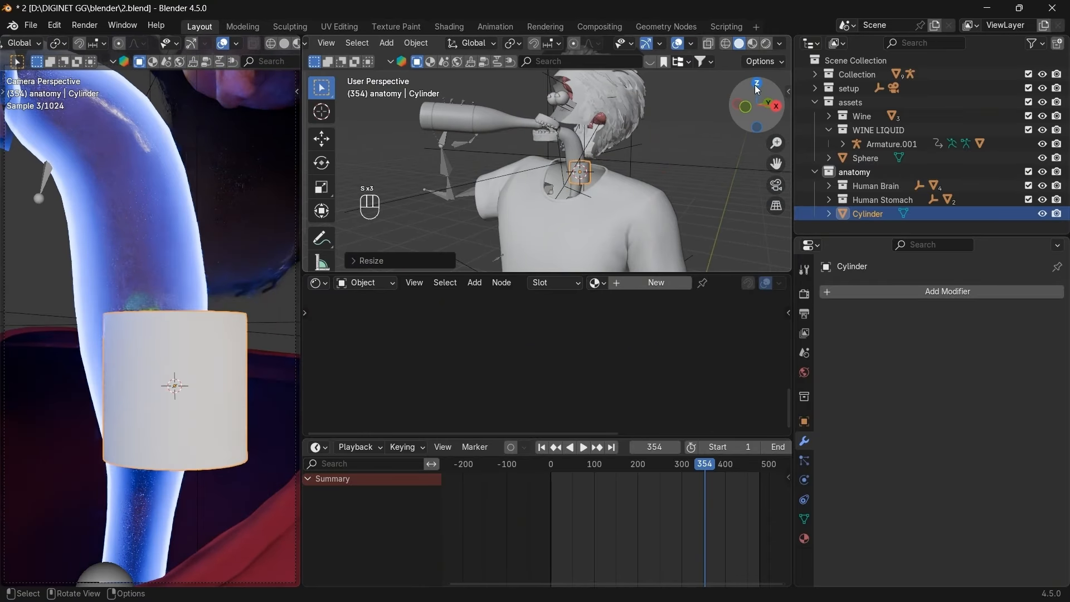
{"action": "left_click", "coordinate": [757, 83]}
{"action": "key", "text": "g"}
{"action": "key", "text": "s"}
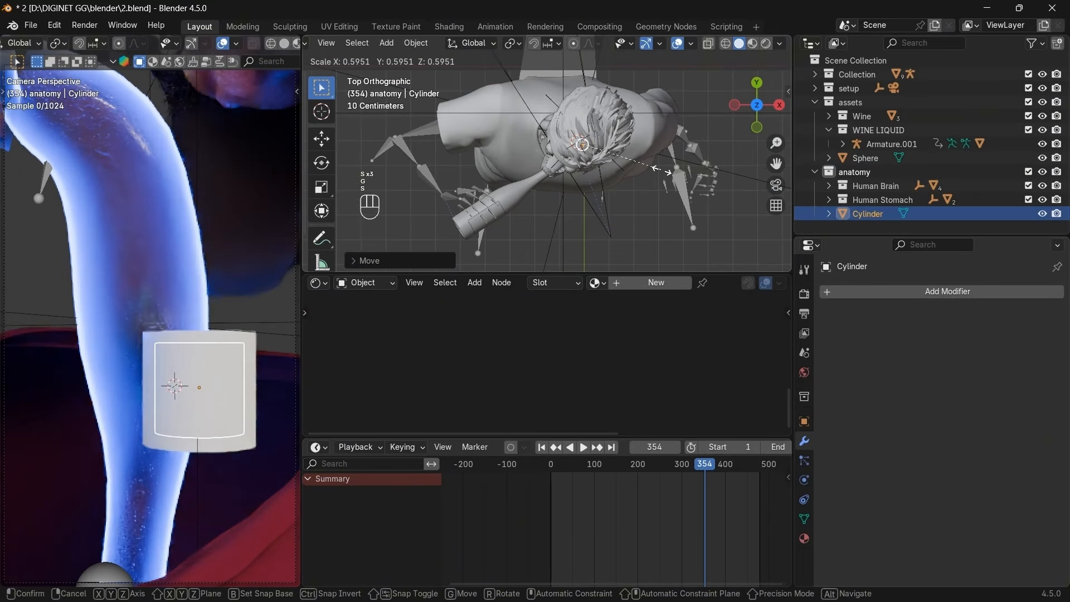
{"action": "left_click", "coordinate": [634, 169]}
Move the cylinder toward the throat, checking from front and top views.
{"action": "left_click", "coordinate": [757, 127]}
{"action": "scroll", "coordinate": [711, 150], "scroll_direction": "up", "scroll_amount": 5}
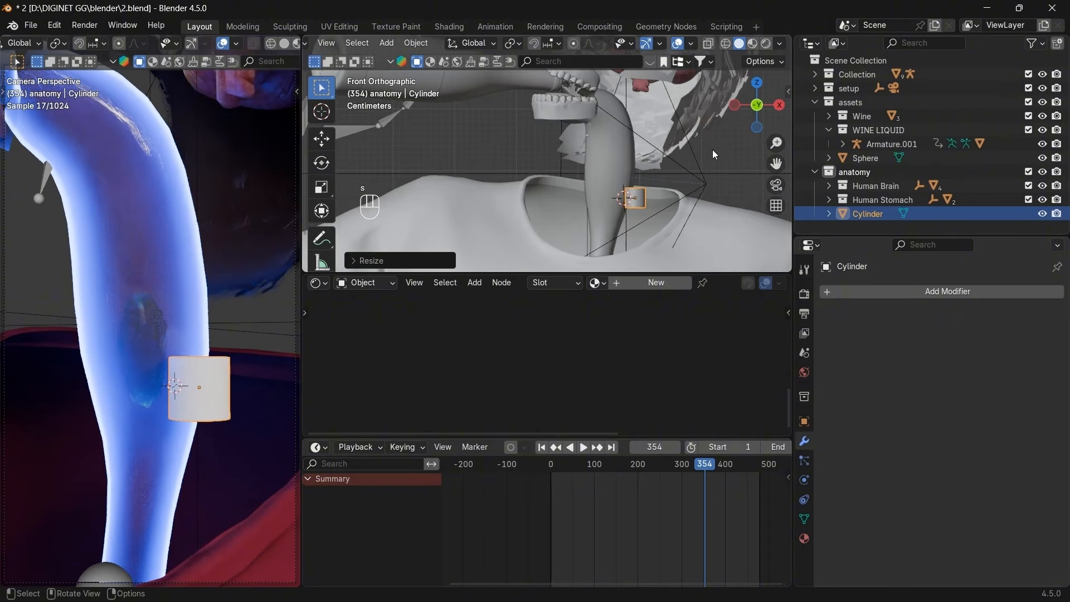
{"action": "key", "text": "g"}
{"action": "left_click", "coordinate": [730, 147]}
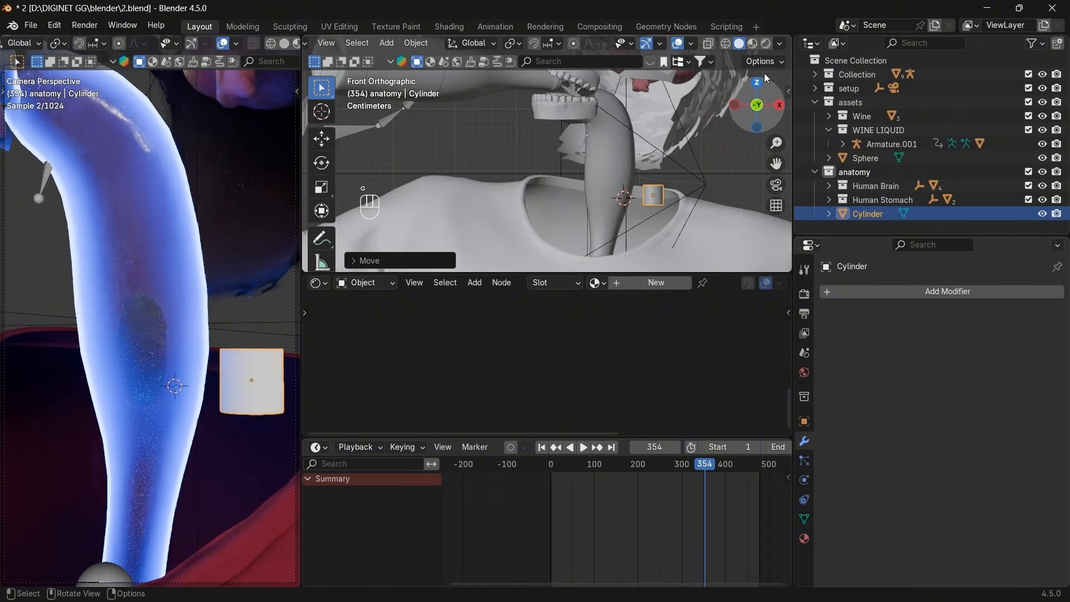
{"action": "left_click", "coordinate": [757, 83]}
{"action": "key", "text": "g"}
{"action": "left_click", "coordinate": [701, 97]}
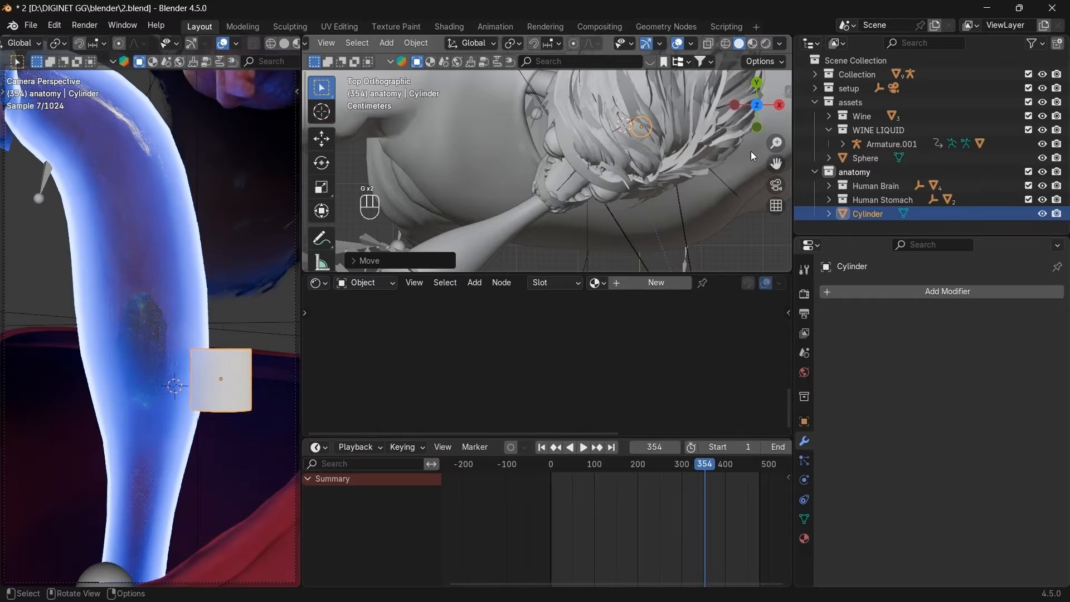
{"action": "left_click", "coordinate": [757, 127]}
{"action": "scroll", "coordinate": [658, 111], "scroll_direction": "down", "scroll_amount": 2}
Hide the head and the remaining character objects.
{"action": "left_click", "coordinate": [612, 95]}
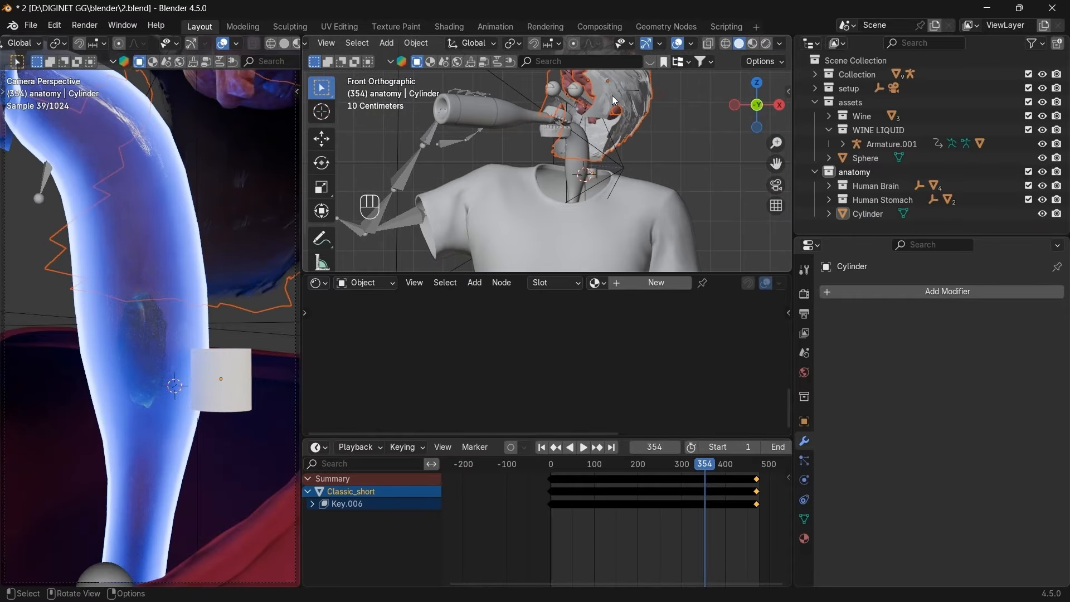
{"action": "key", "text": "h"}
{"action": "key", "text": "a"}
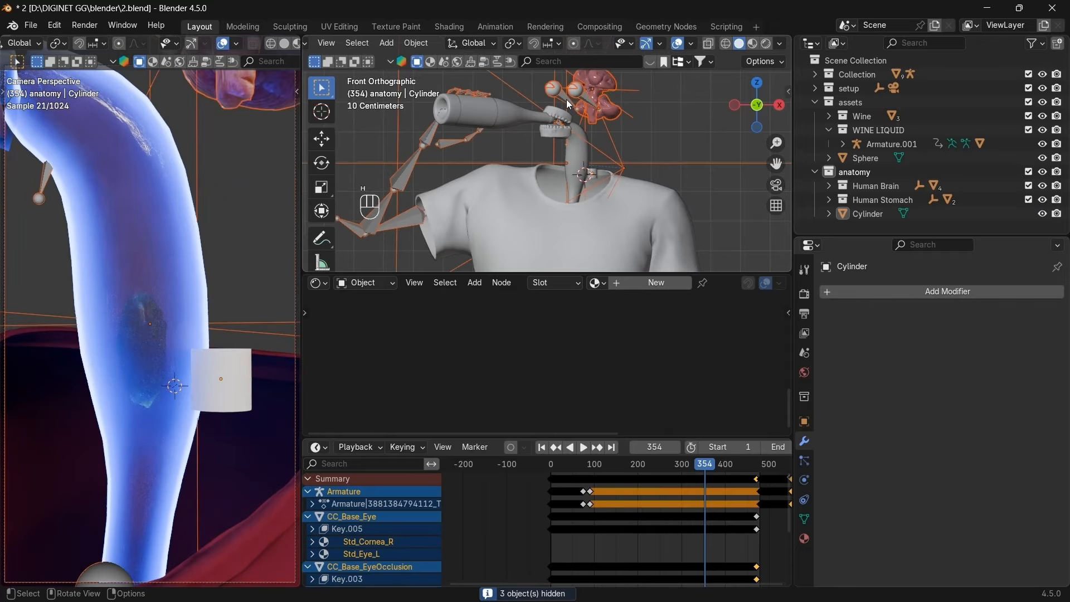
{"action": "key", "text": "h"}
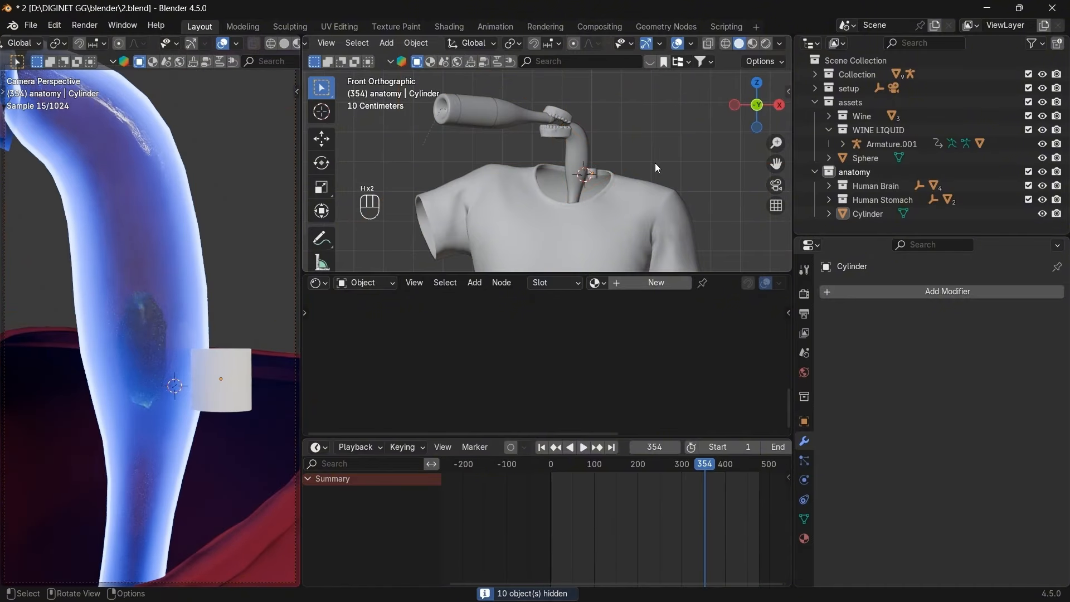
Select the cylinder at the neck and shrink it further.
{"action": "scroll", "coordinate": [652, 164], "scroll_direction": "up", "scroll_amount": 3}
{"action": "left_click", "coordinate": [635, 185]}
{"action": "scroll", "coordinate": [638, 185], "scroll_direction": "up", "scroll_amount": 2}
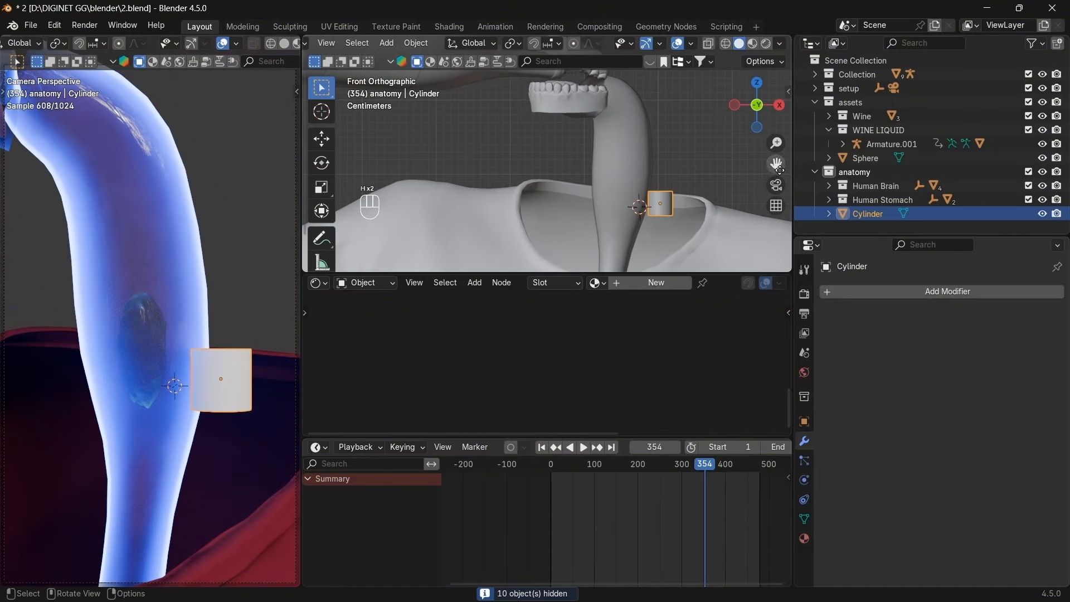
{"action": "left_click_drag", "start_coordinate": [772, 163], "coordinate": [732, 128]}
{"action": "key", "text": "s"}
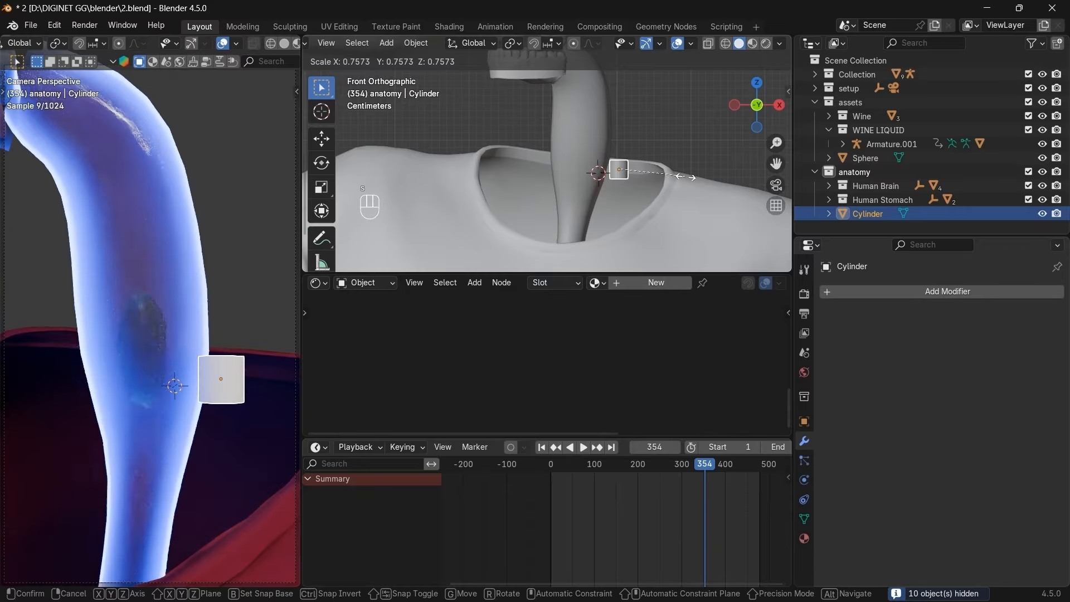
{"action": "left_click", "coordinate": [686, 161]}
Position the cylinder over the throat and frame it in front view.
{"action": "left_click", "coordinate": [758, 87]}
{"action": "key", "text": "g"}
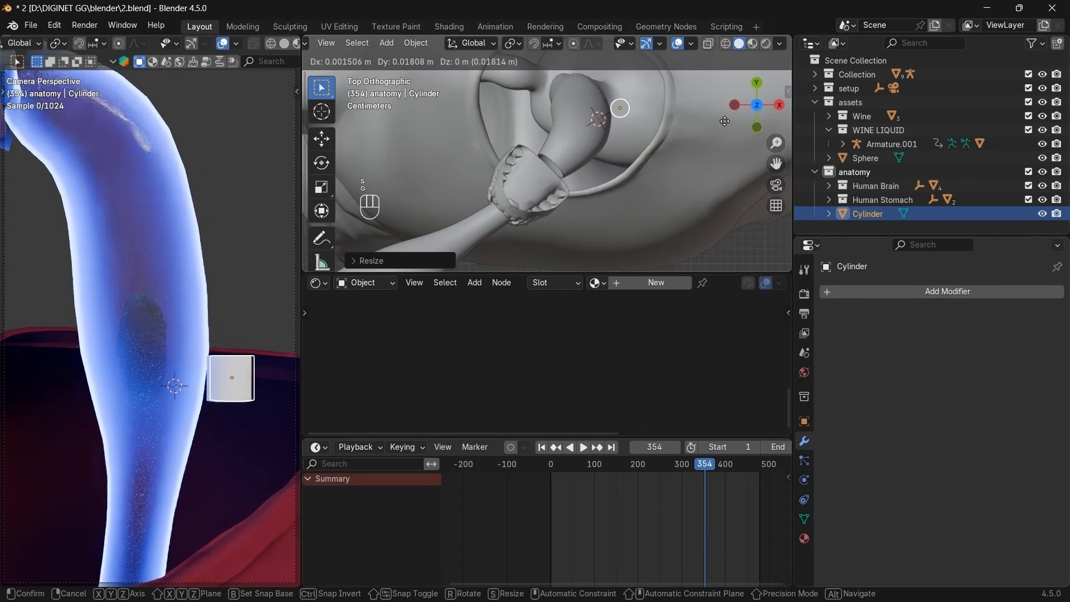
{"action": "left_click", "coordinate": [733, 98]}
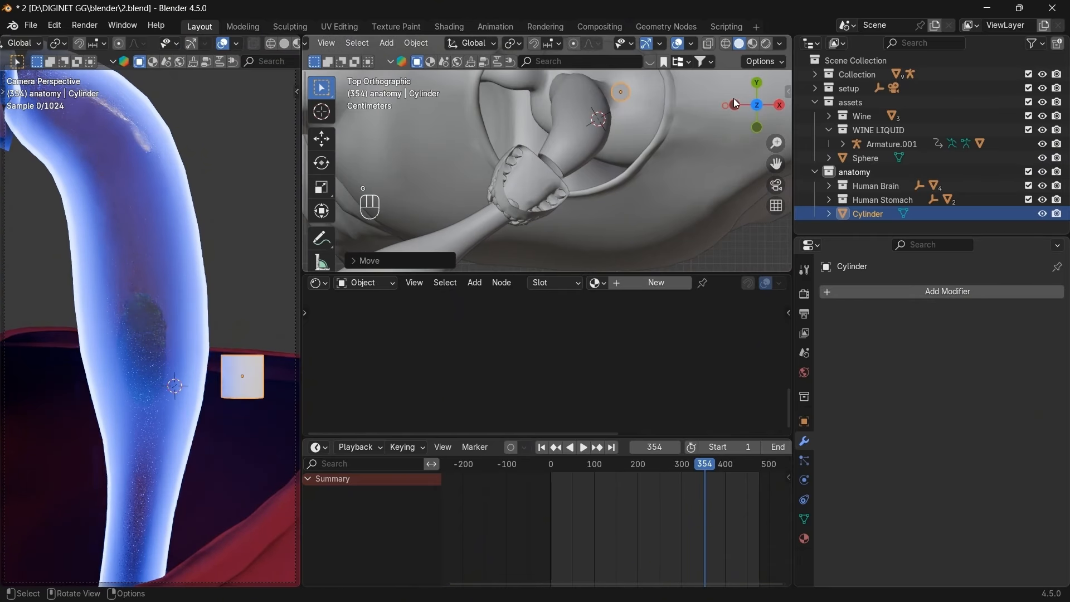
{"action": "left_click", "coordinate": [759, 126]}
{"action": "left_click", "coordinate": [780, 107]}
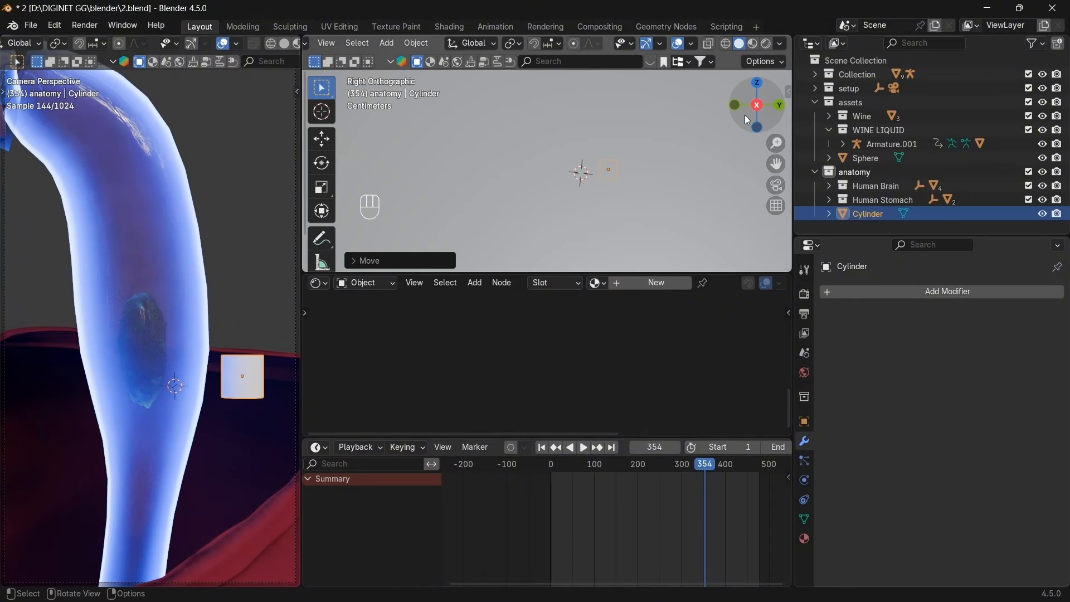
{"action": "left_click_drag", "start_coordinate": [753, 110], "coordinate": [853, 139]}
{"action": "left_click", "coordinate": [752, 111]}
{"action": "scroll", "coordinate": [690, 156], "scroll_direction": "down", "scroll_amount": 8}
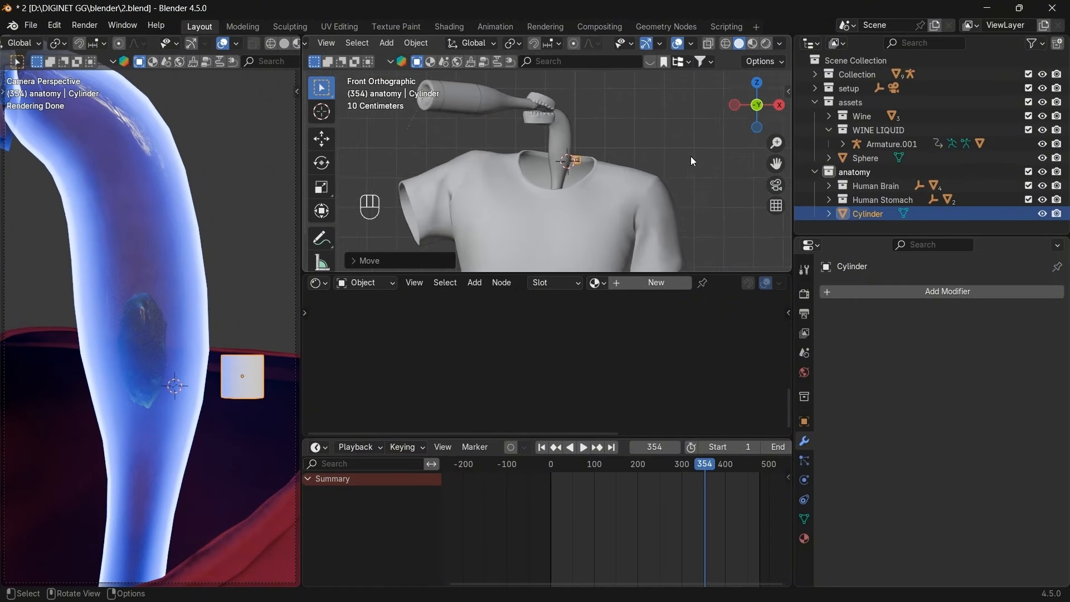
In Edit Mode, turn off proportional editing and stretch the cylinder tall along Z.
{"action": "key", "text": "Tab"}
{"action": "key", "text": "s"}
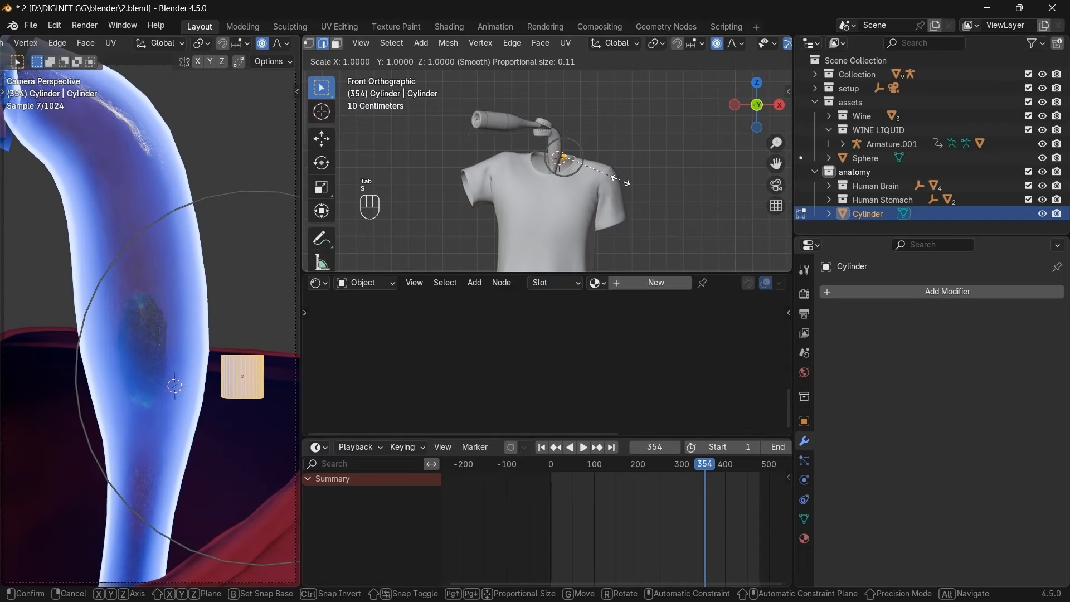
{"action": "right_click", "coordinate": [620, 181]}
{"action": "left_click", "coordinate": [716, 44]}
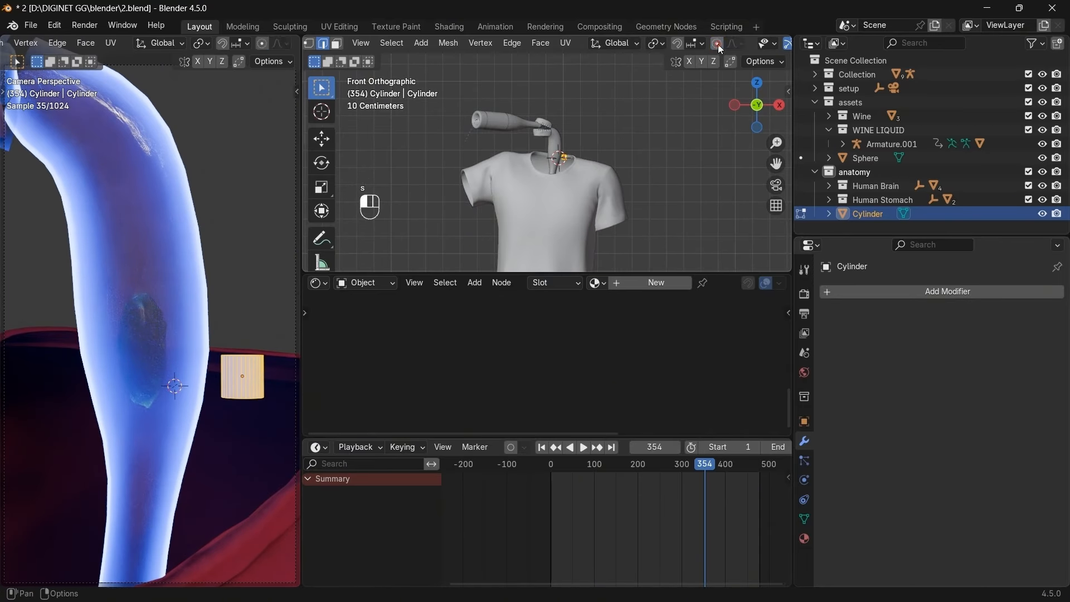
{"action": "key", "text": "s"}
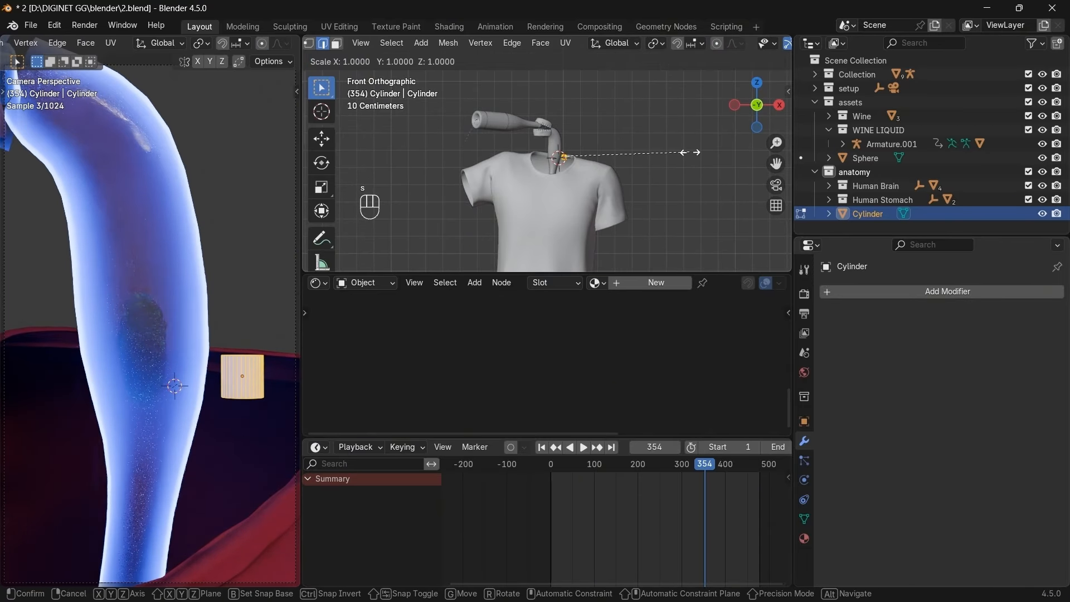
{"action": "key", "text": "z"}
{"action": "left_click", "coordinate": [423, 145]}
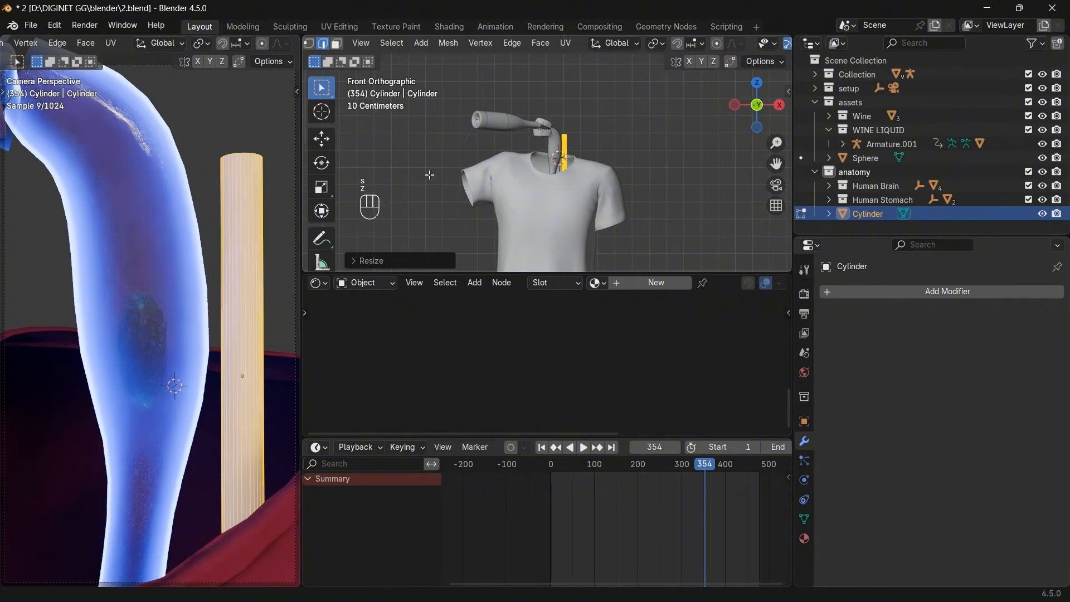
{"action": "scroll", "coordinate": [574, 231], "scroll_direction": "down", "scroll_amount": 2}
Reposition the stretched cylinder and return to Object Mode.
{"action": "key", "text": "z"}
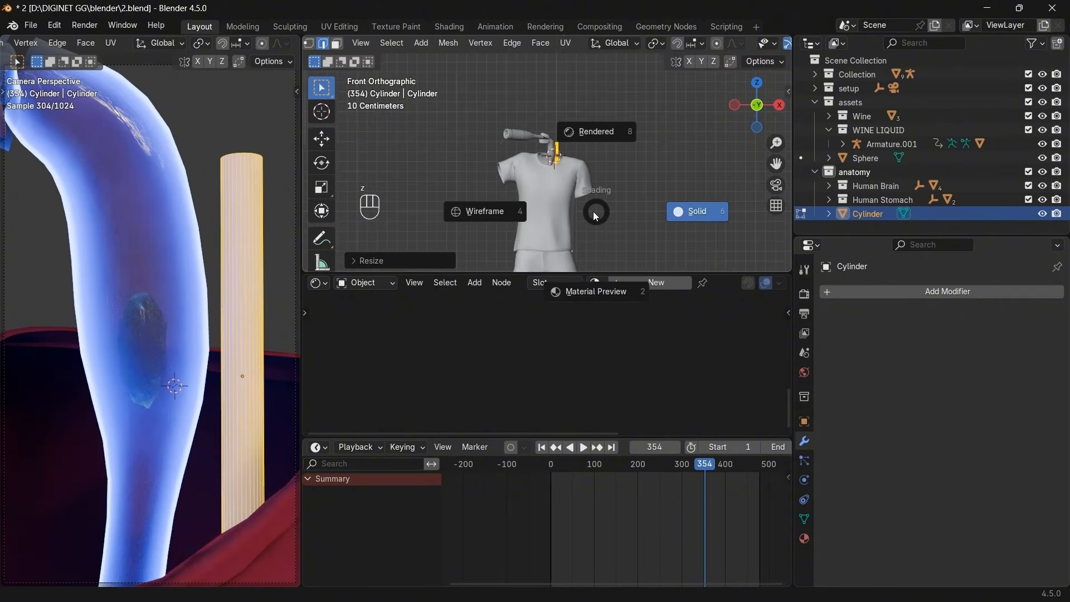
{"action": "key", "text": "s"}
{"action": "key", "text": "z"}
{"action": "key", "text": "g"}
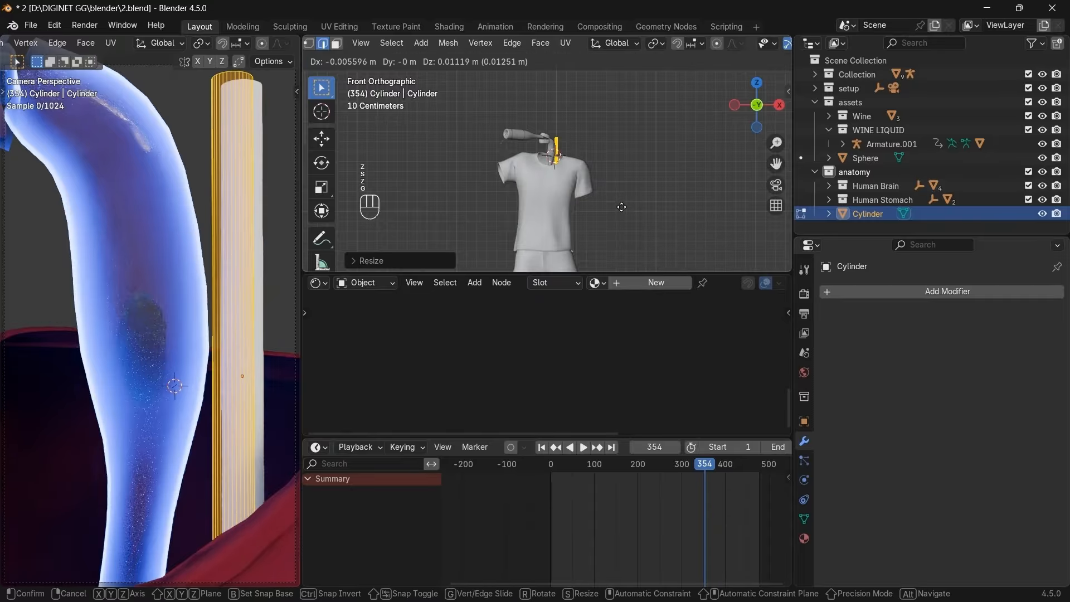
{"action": "left_click", "coordinate": [622, 203]}
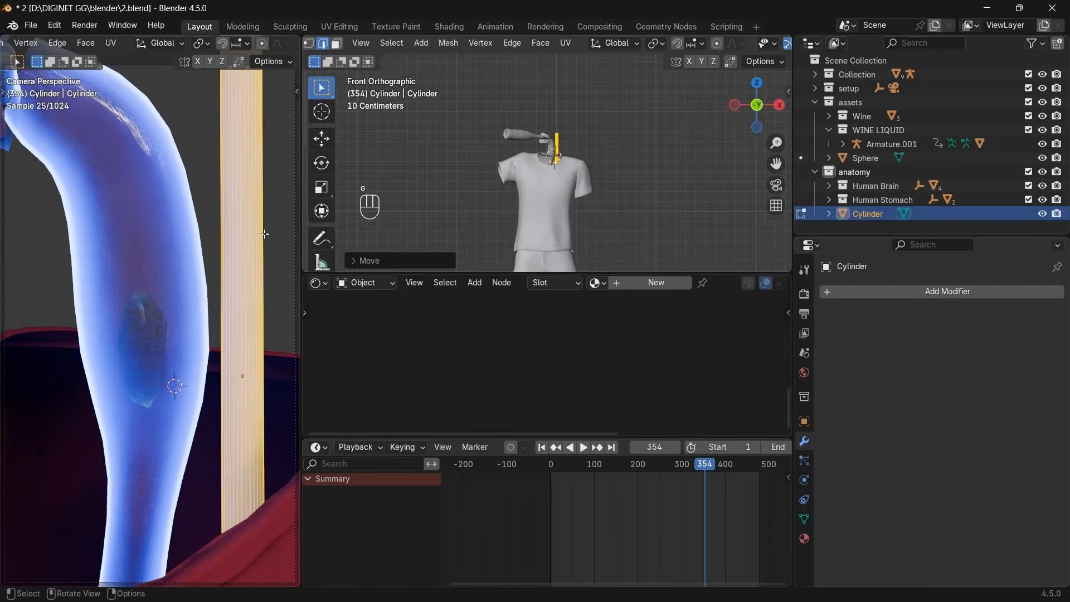
{"action": "key", "text": "Tab"}
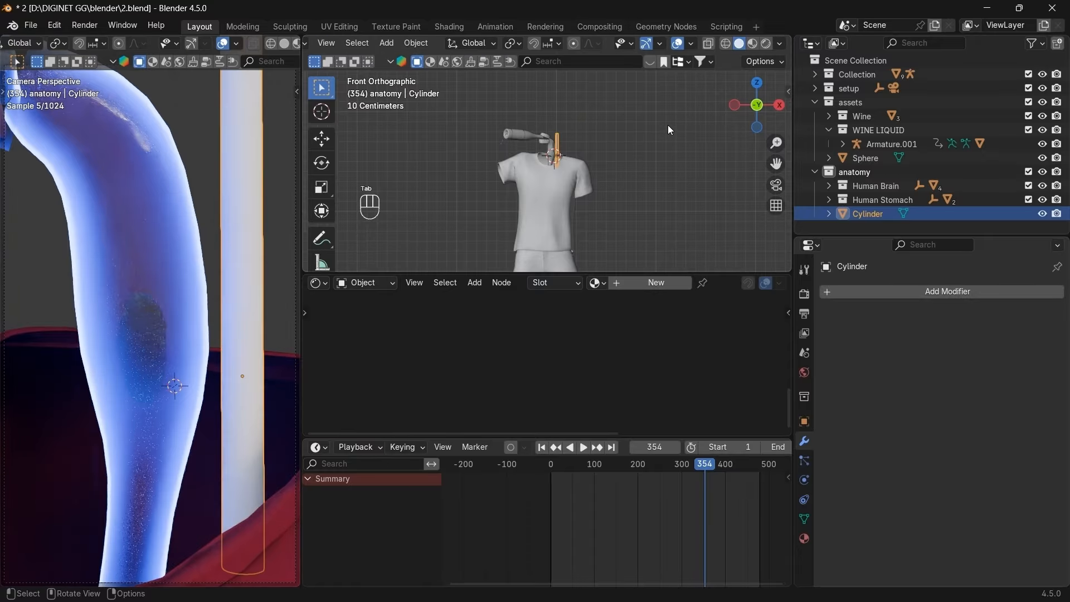
Reveal all hidden objects, then hide the hair and the body mesh.
{"action": "key", "text": "alt+h"}
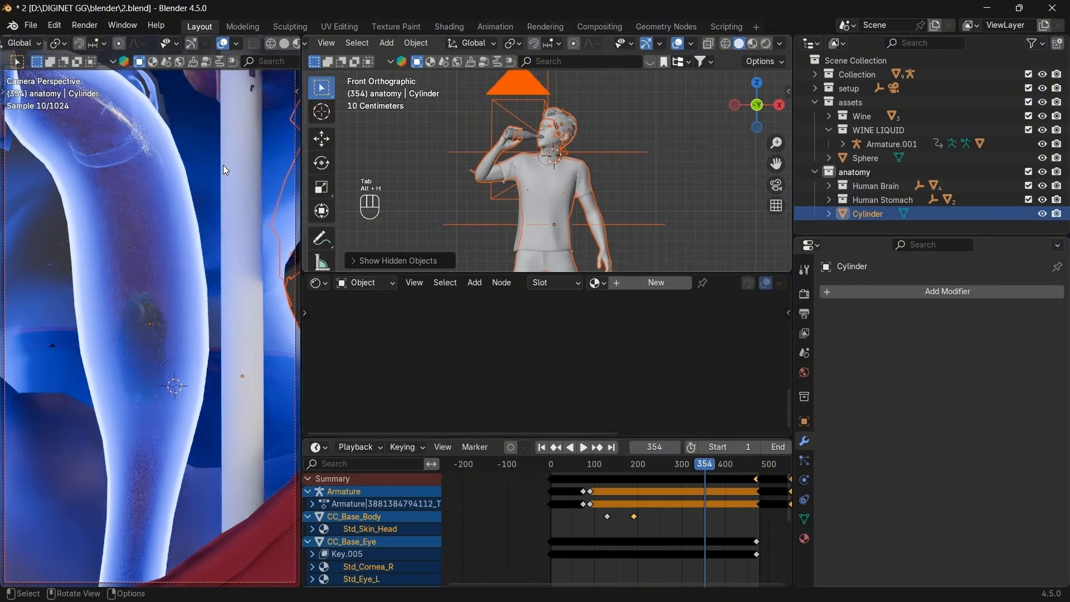
{"action": "left_click", "coordinate": [573, 115]}
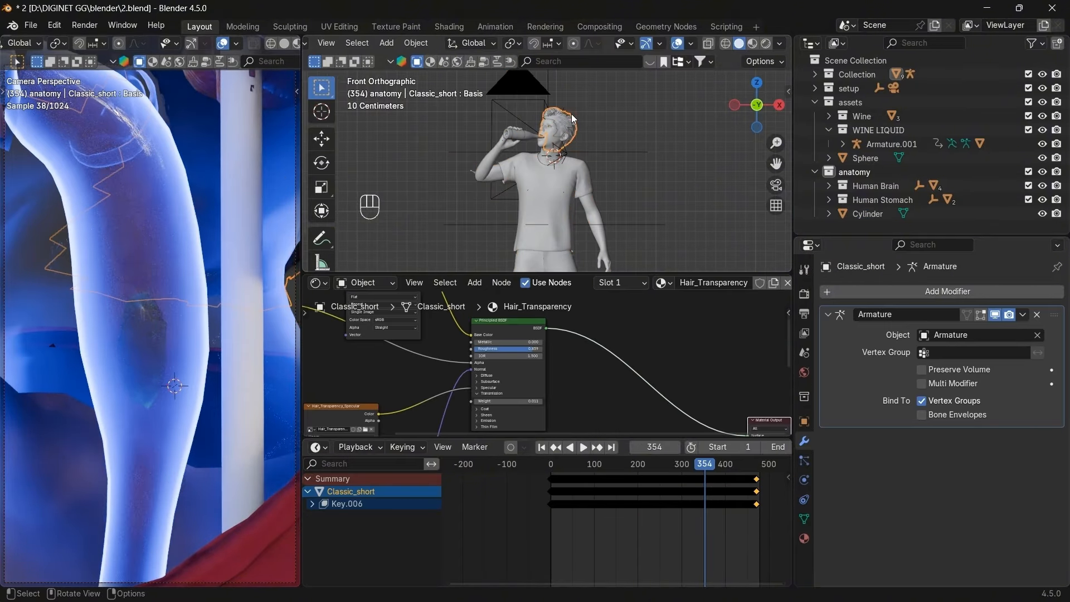
{"action": "key", "text": "h"}
{"action": "left_click", "coordinate": [570, 113]}
{"action": "key", "text": "h"}
{"action": "scroll", "coordinate": [603, 155], "scroll_direction": "up", "scroll_amount": 4}
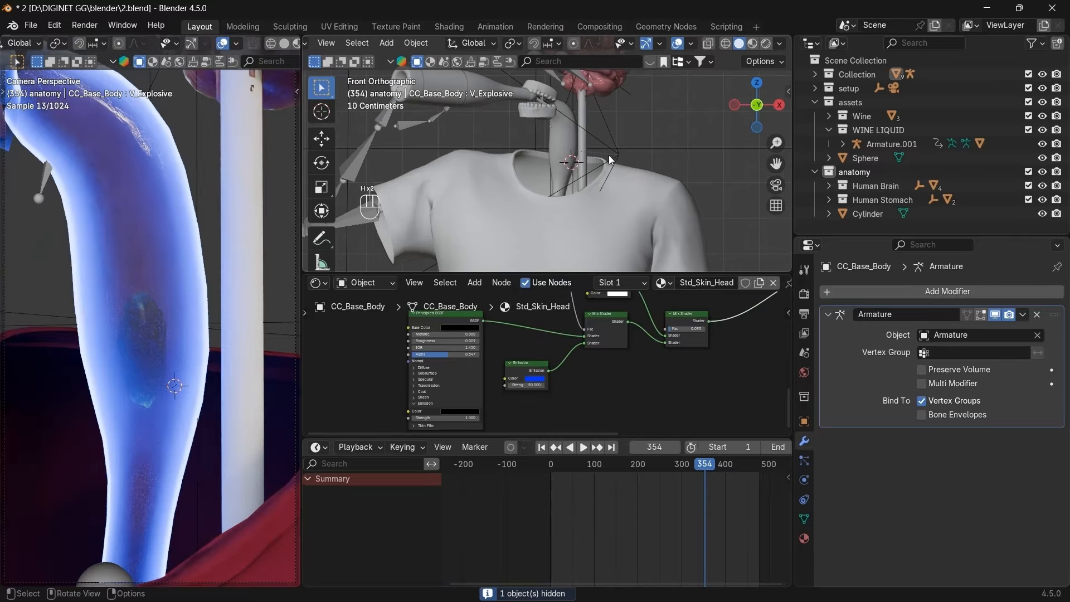
{"action": "middle_click_drag", "start_coordinate": [650, 131], "coordinate": [661, 210], "text": "shift"}
{"action": "scroll", "coordinate": [661, 209], "scroll_direction": "up", "scroll_amount": 3}
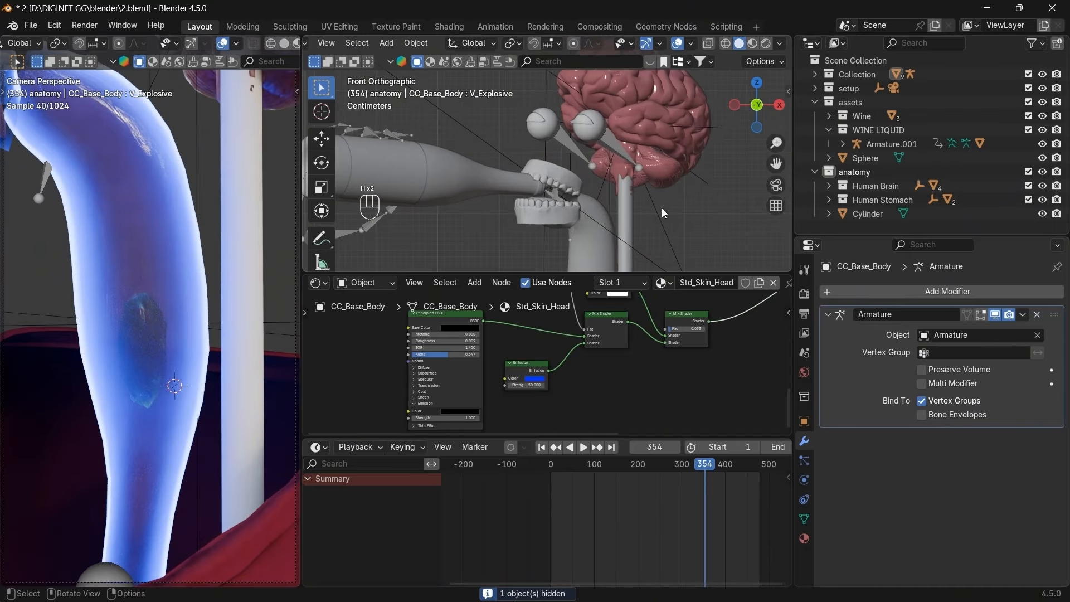
Adjust the cylinder's height with a Z-axis scale.
{"action": "left_click", "coordinate": [622, 188]}
{"action": "scroll", "coordinate": [630, 188], "scroll_direction": "up", "scroll_amount": 3}
{"action": "key", "text": "s"}
{"action": "key", "text": "z"}
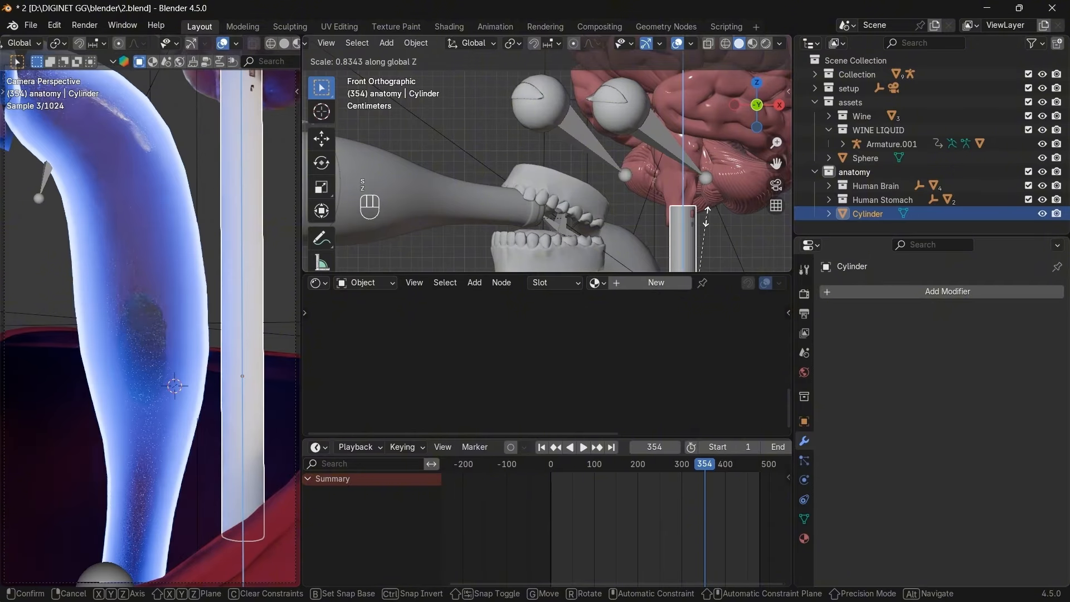
{"action": "left_click", "coordinate": [707, 218]}
Check the head from the side views and hide the grey sphere.
{"action": "mouse_move", "coordinate": [749, 114]}
{"action": "left_mouse_down"}
{"action": "mouse_move", "coordinate": [738, 130]}
{"action": "mouse_move", "coordinate": [757, 113]}
{"action": "left_mouse_up"}
{"action": "left_click", "coordinate": [757, 113]}
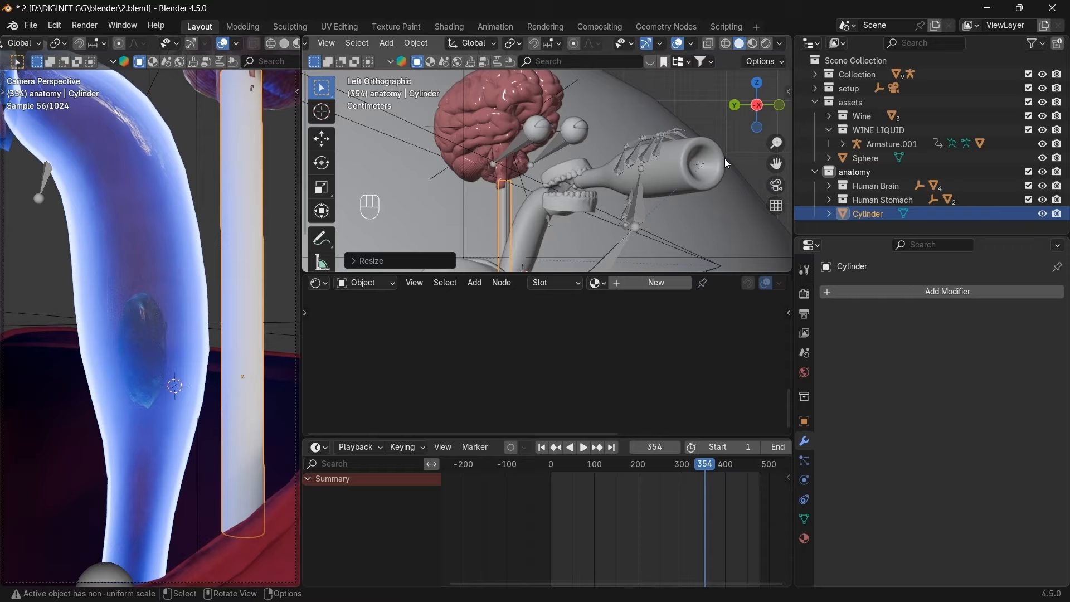
{"action": "left_click", "coordinate": [754, 115]}
{"action": "left_click", "coordinate": [694, 143]}
{"action": "key", "text": "h"}
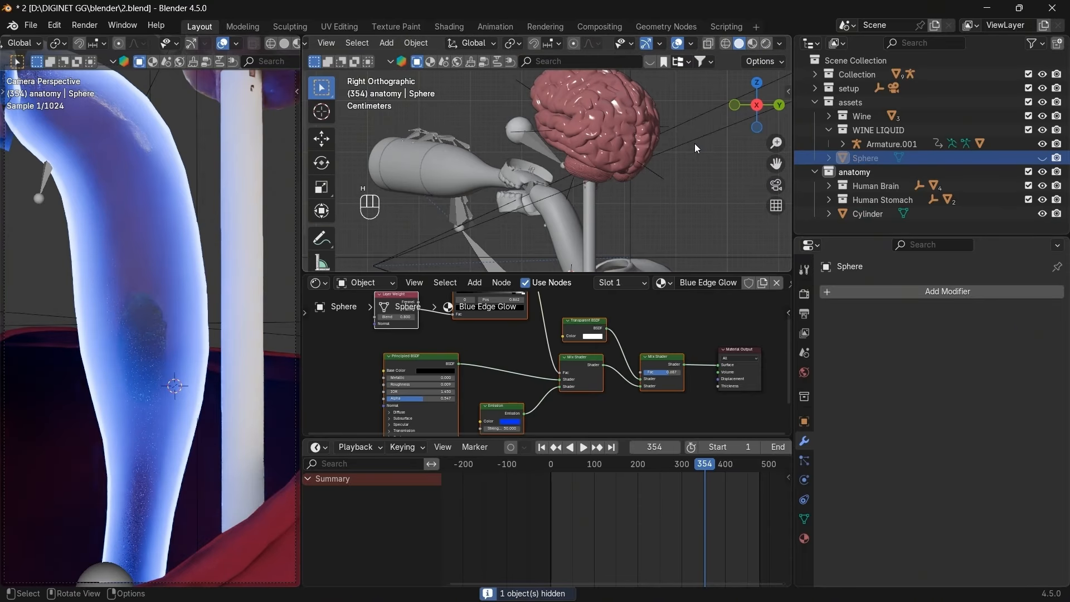
Move the cylinder so it runs down from the mouth, checking in front view.
{"action": "left_click", "coordinate": [592, 205]}
{"action": "key", "text": "g"}
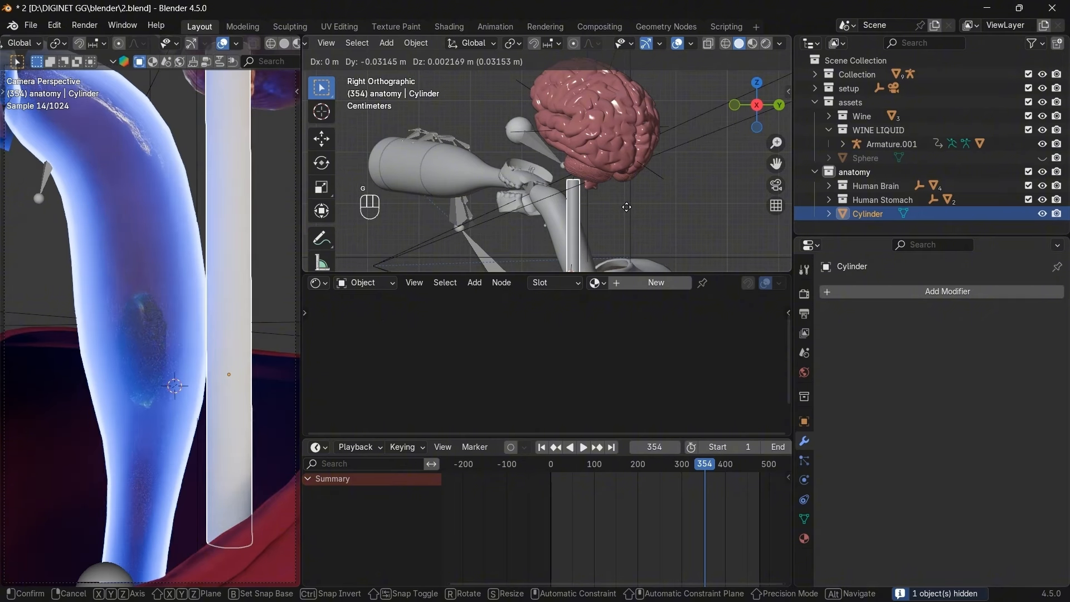
{"action": "left_click", "coordinate": [623, 209]}
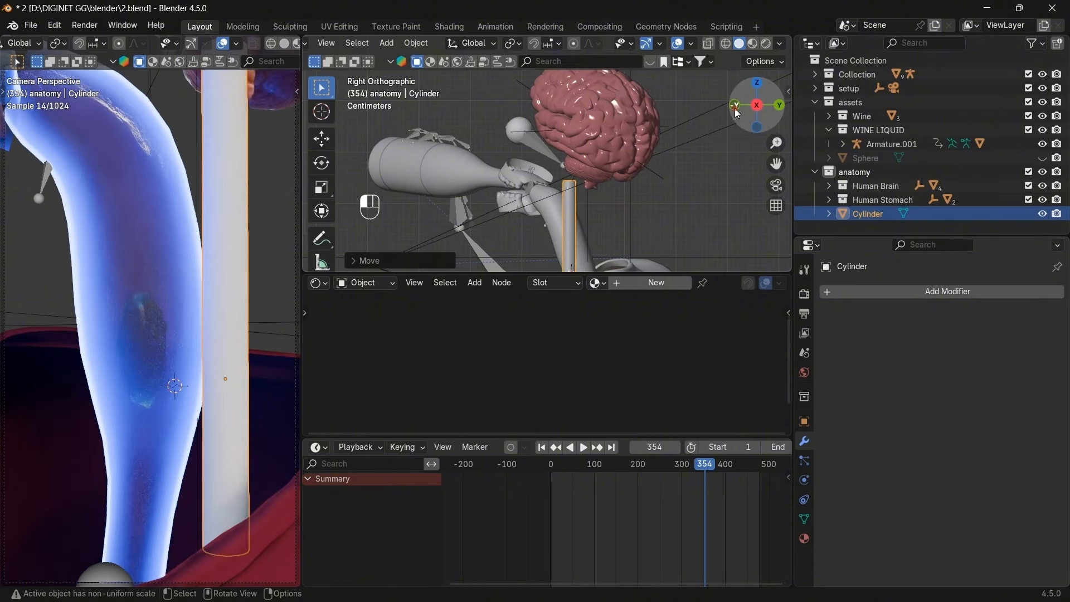
{"action": "left_click", "coordinate": [734, 105]}
{"action": "key", "text": "g"}
{"action": "left_click", "coordinate": [725, 176]}
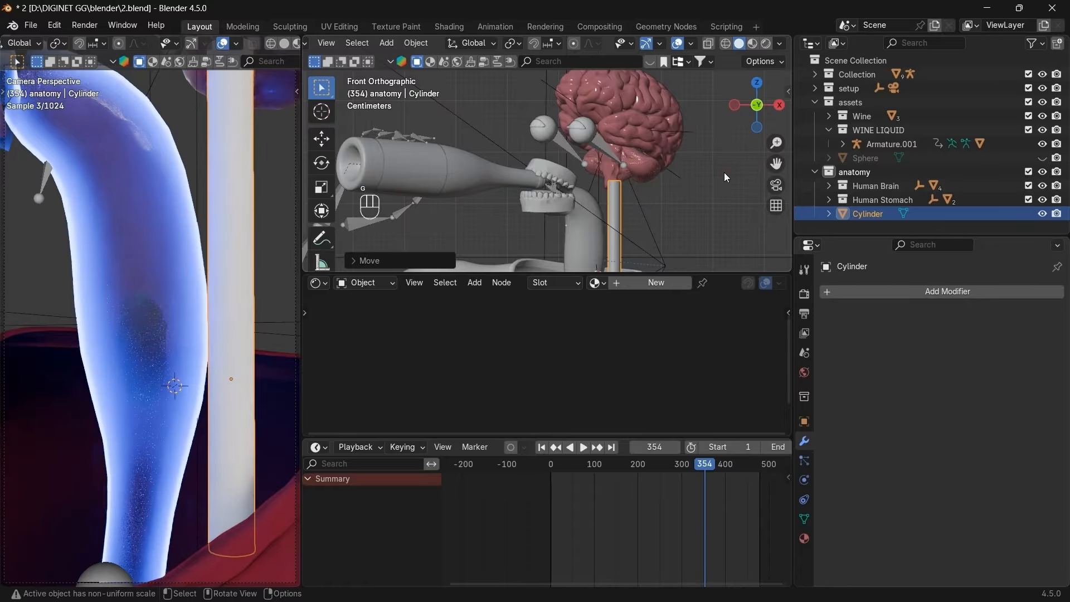
{"action": "scroll", "coordinate": [724, 173], "scroll_direction": "down", "scroll_amount": 3}
{"action": "scroll", "coordinate": [725, 173], "scroll_direction": "up", "scroll_amount": 3}
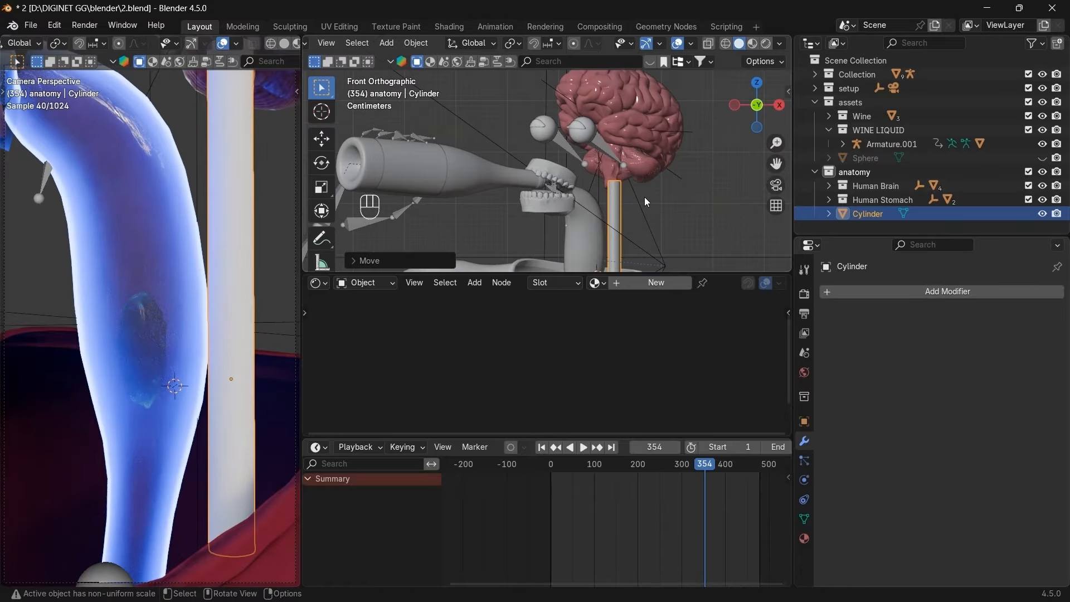
Thin the whole cylinder mesh with Shrink/Fatten (Alt+S) and leave Edit Mode.
{"action": "key", "text": "Tab"}
{"action": "key", "text": "Tab"}
{"action": "key", "text": "Tab"}
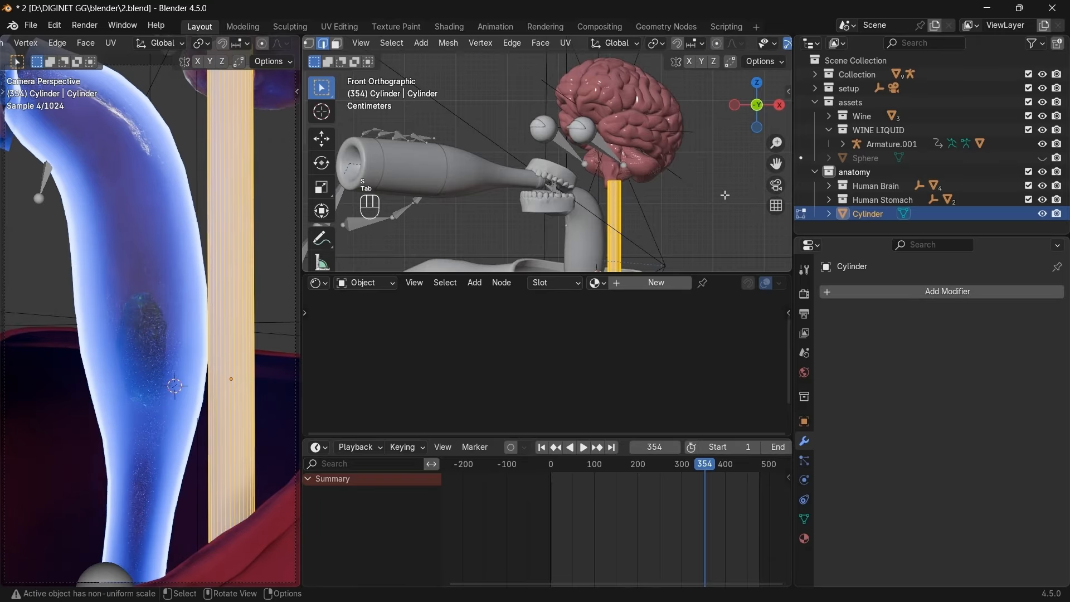
{"action": "key", "text": "alt+s"}
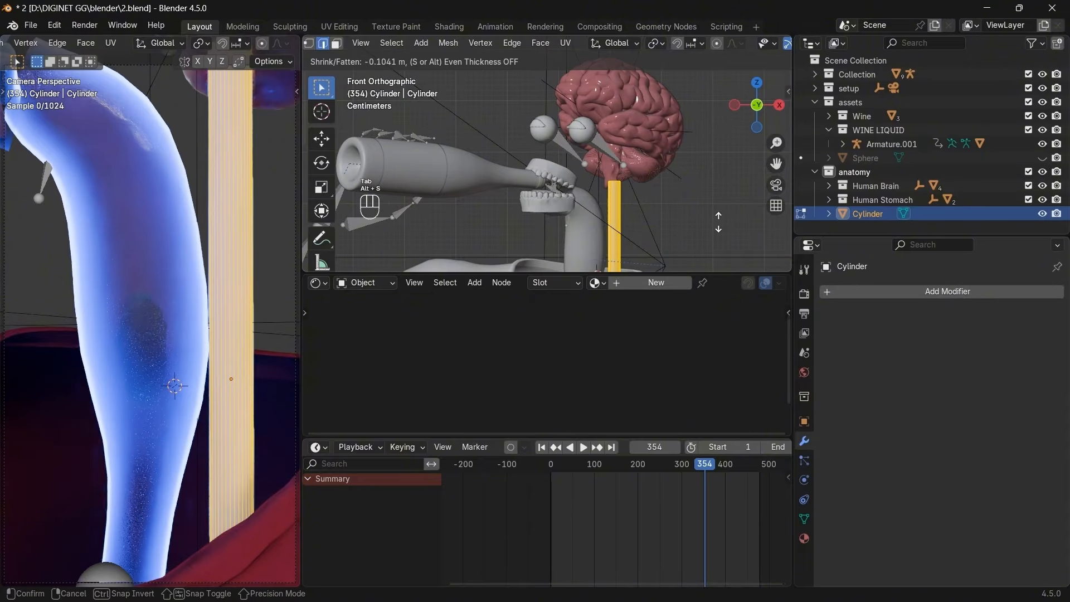
{"action": "left_click", "coordinate": [247, 206]}
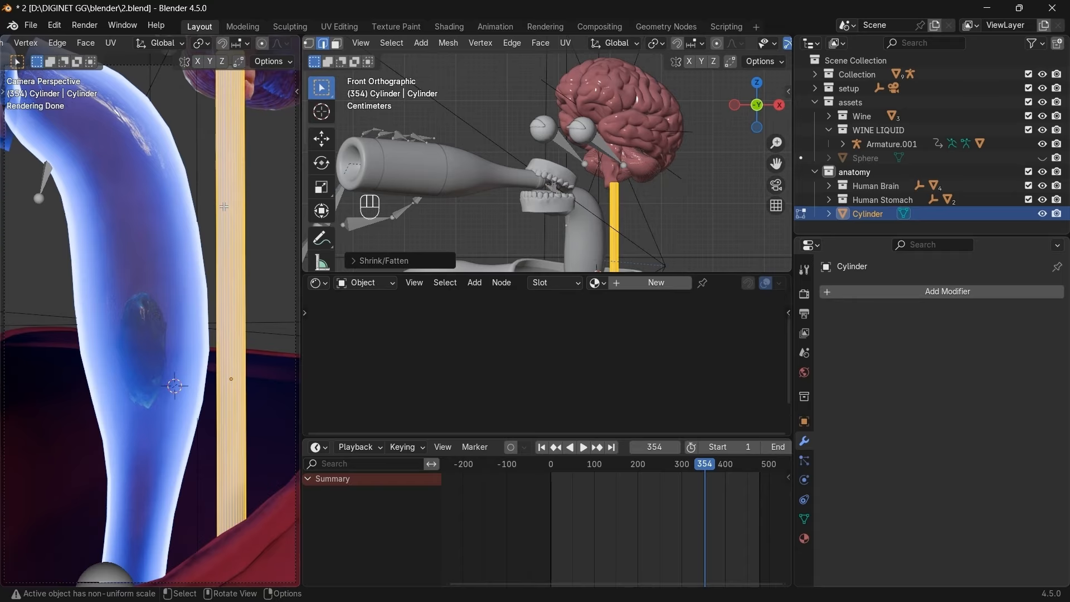
{"action": "key", "text": "Tab"}
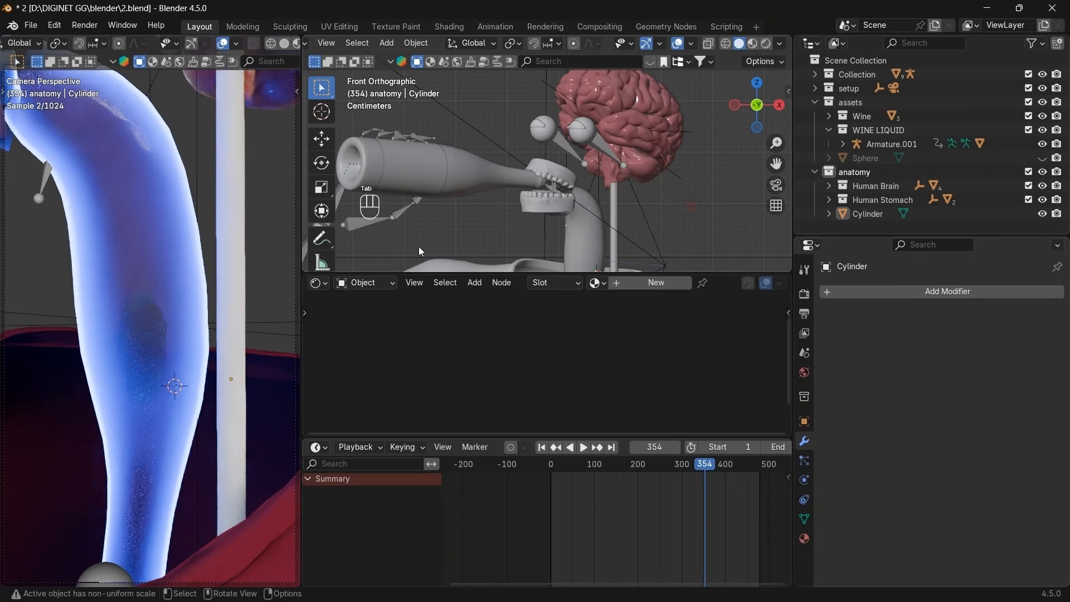
In see-through Edit Mode, lower the cylinder's bottom vertices along Z to extend the tube downward.
{"action": "middle_click_drag", "start_coordinate": [696, 223], "coordinate": [669, 64], "text": "shift"}
{"action": "scroll", "coordinate": [673, 203], "scroll_direction": "up", "scroll_amount": 1}
{"action": "key", "text": "Tab"}
{"action": "scroll", "coordinate": [741, 48], "scroll_direction": "down", "scroll_amount": 6}
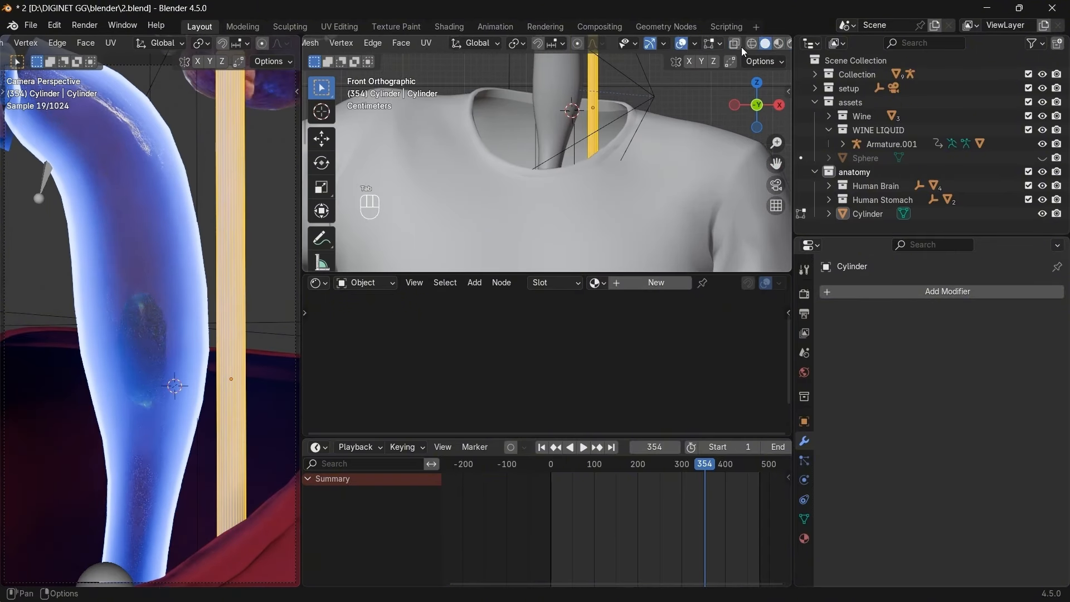
{"action": "left_click", "coordinate": [708, 42]}
{"action": "left_click_drag", "start_coordinate": [610, 152], "coordinate": [557, 179]}
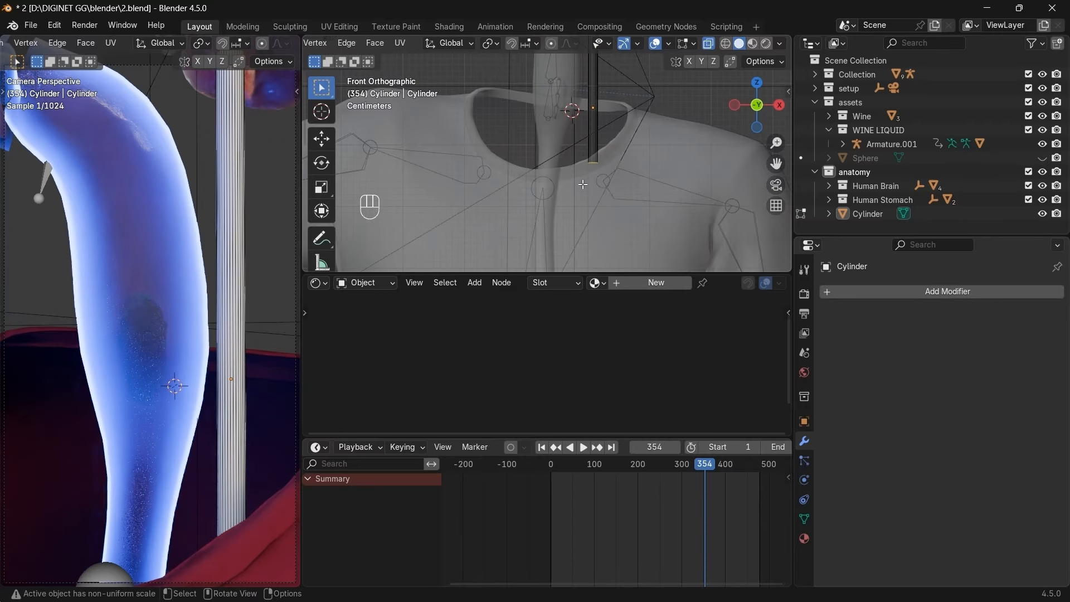
{"action": "key", "text": "g"}
{"action": "key", "text": "z"}
{"action": "left_click", "coordinate": [641, 206]}
Add 12 evenly spaced loop cuts along the cylinder.
{"action": "scroll", "coordinate": [641, 206], "scroll_direction": "down", "scroll_amount": 2}
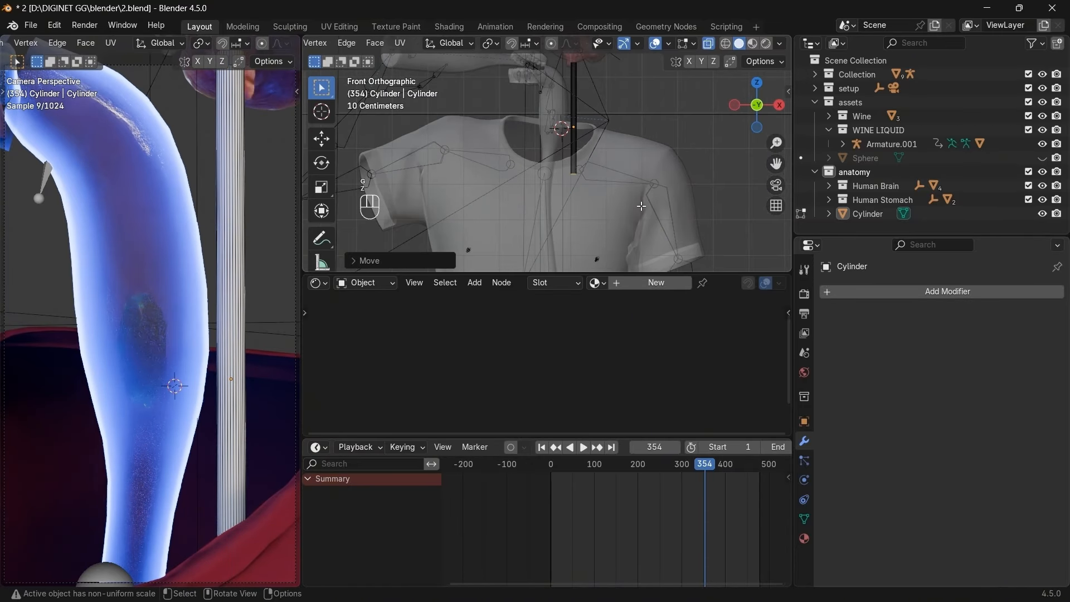
{"action": "key", "text": "ctrl+r"}
{"action": "scroll", "coordinate": [605, 154], "scroll_direction": "up", "scroll_amount": 8}
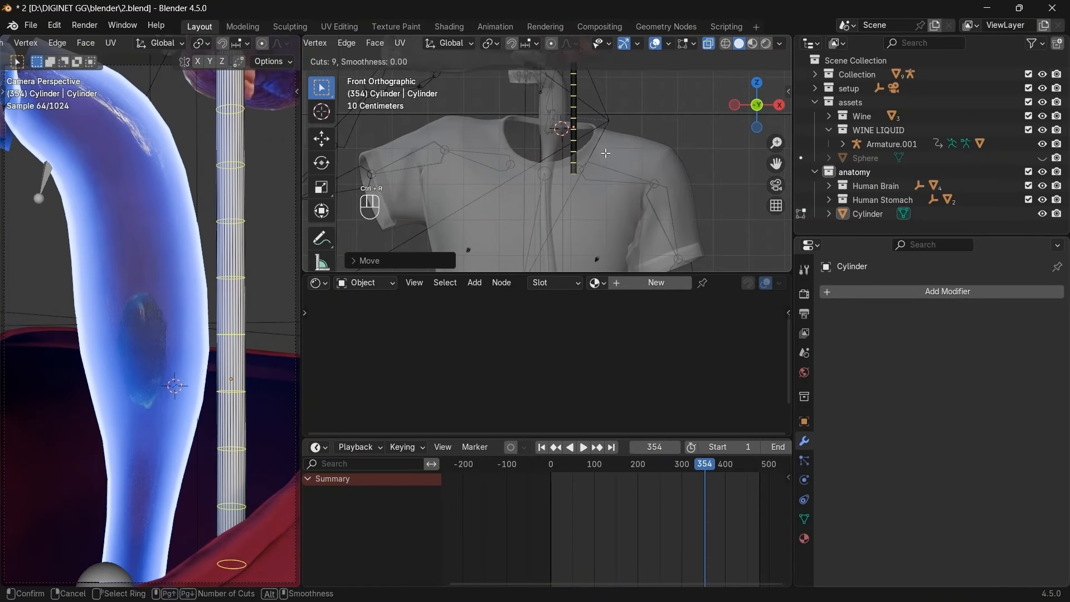
{"action": "scroll", "coordinate": [605, 153], "scroll_direction": "up", "scroll_amount": 3}
{"action": "left_click", "coordinate": [606, 154]}
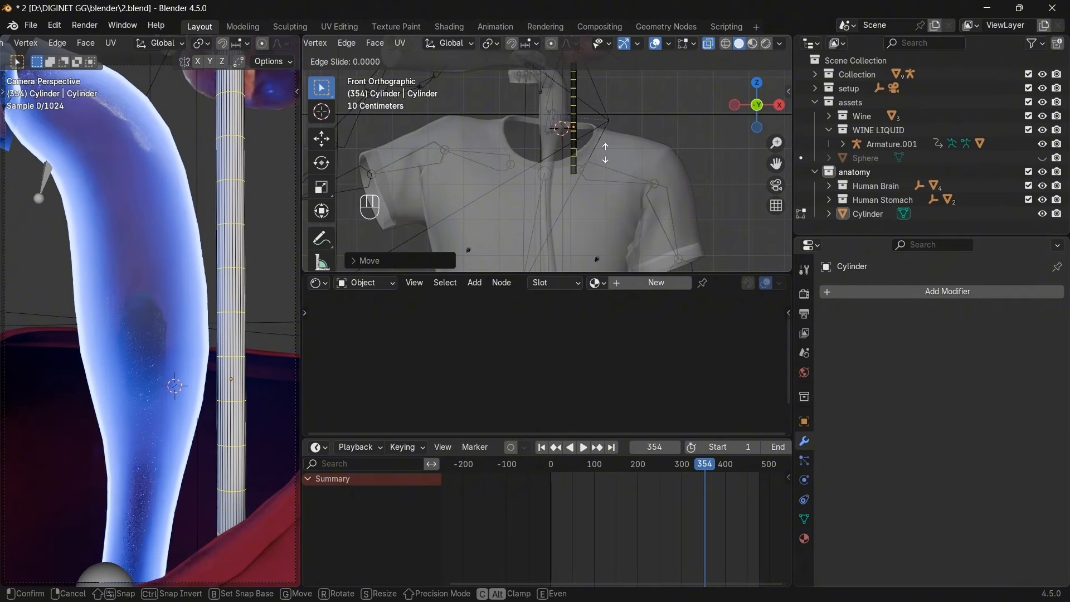
{"action": "right_click", "coordinate": [606, 153]}
With proportional editing, bend tube sections in Right and Front views to follow the neck, then exit Edit Mode.
{"action": "left_click", "coordinate": [550, 44]}
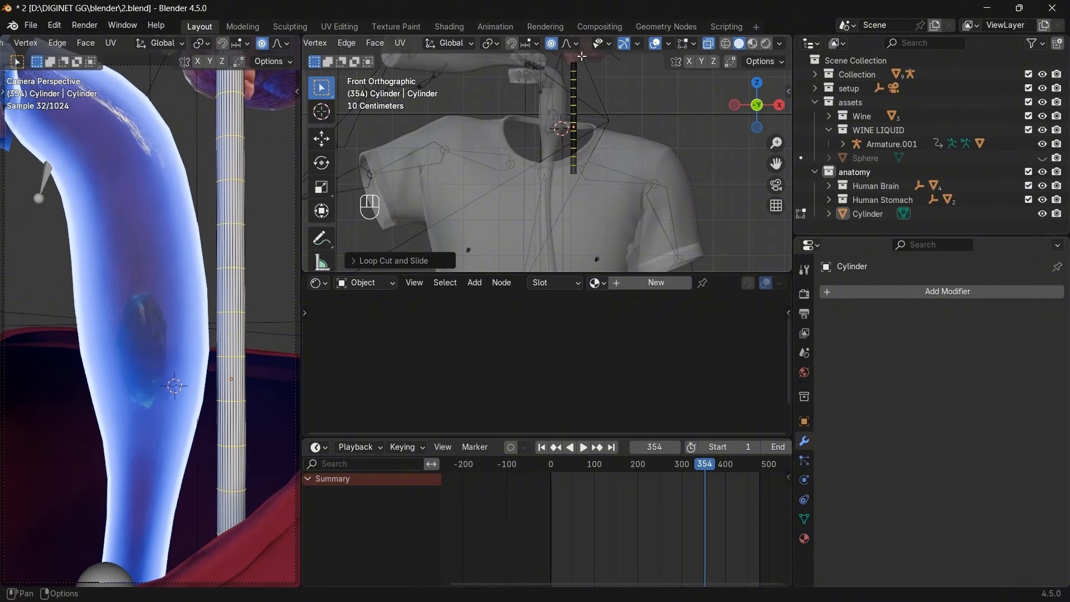
{"action": "key", "text": "Tab"}
{"action": "key", "text": "Tab"}
{"action": "left_click", "coordinate": [779, 105]}
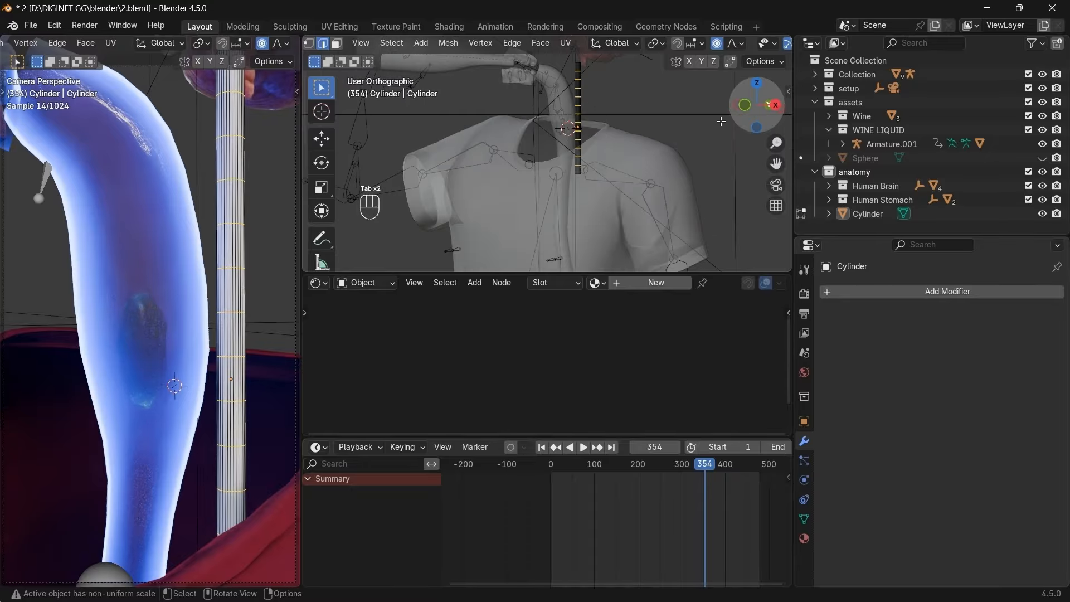
{"action": "key", "text": "g"}
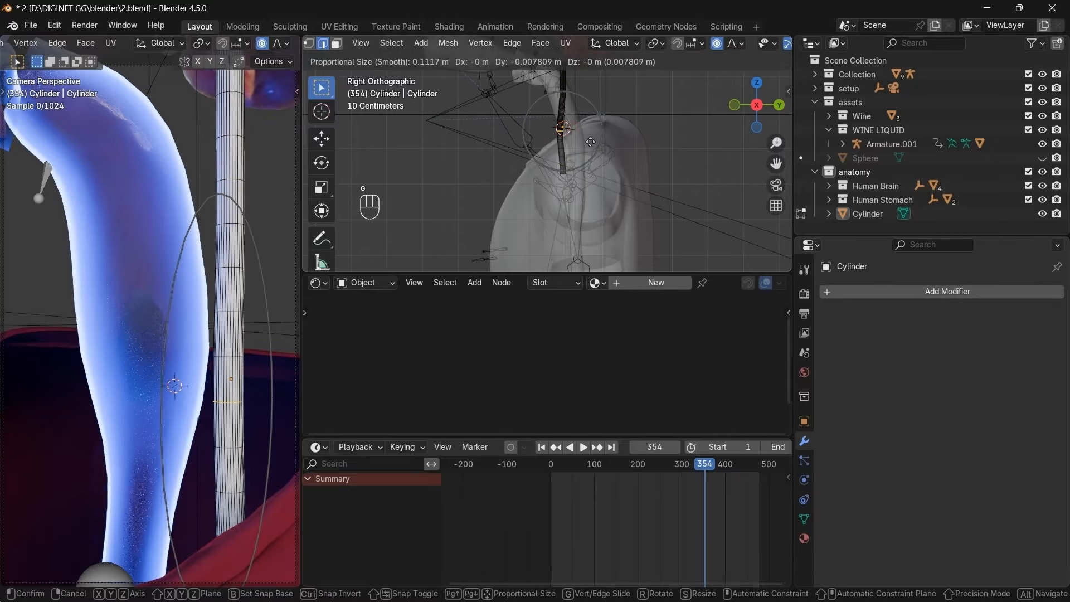
{"action": "key", "text": "g"}
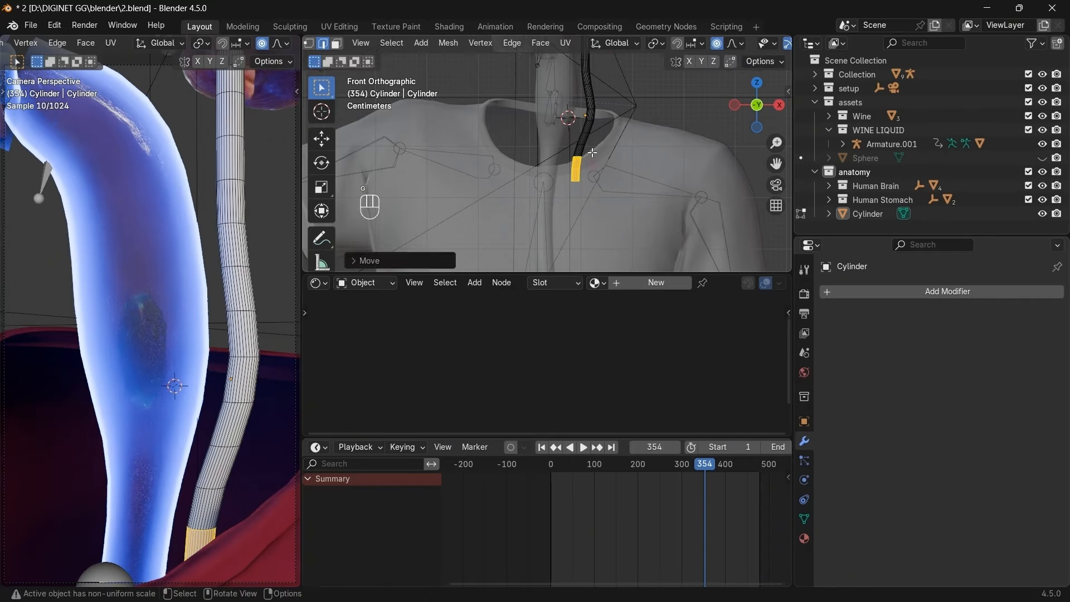
{"action": "key", "text": "g"}
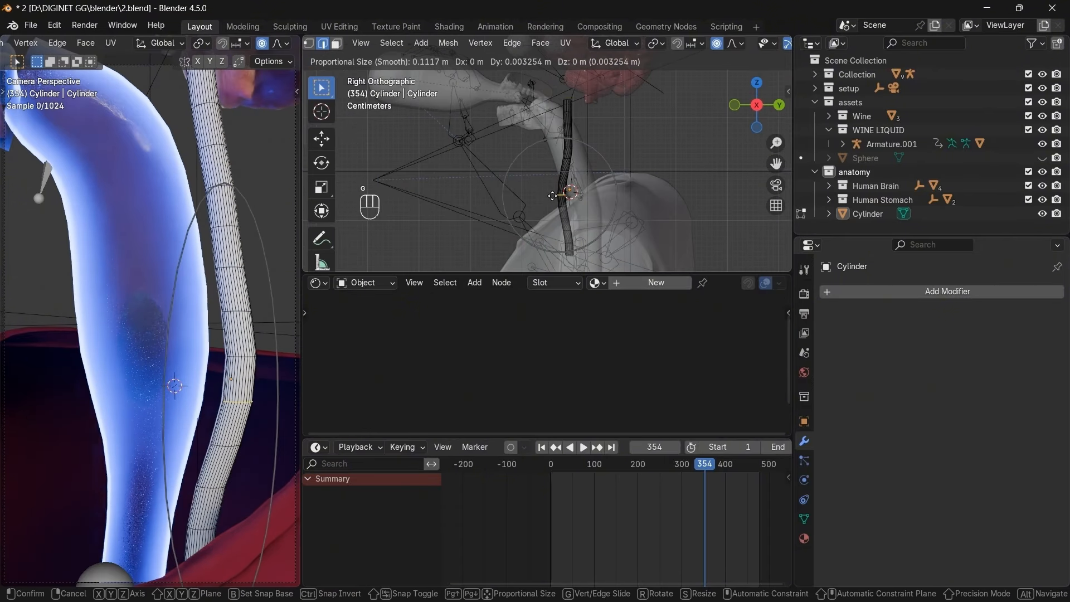
{"action": "left_click", "coordinate": [711, 98]}
{"action": "left_click", "coordinate": [721, 103]}
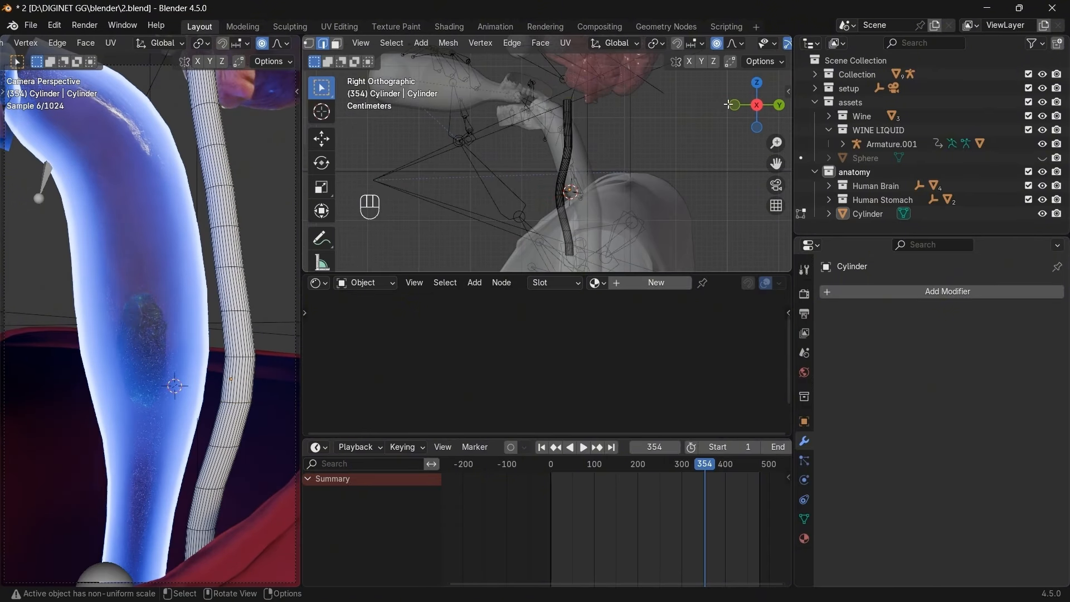
{"action": "left_click", "coordinate": [734, 105]}
{"action": "key", "text": "Tab"}
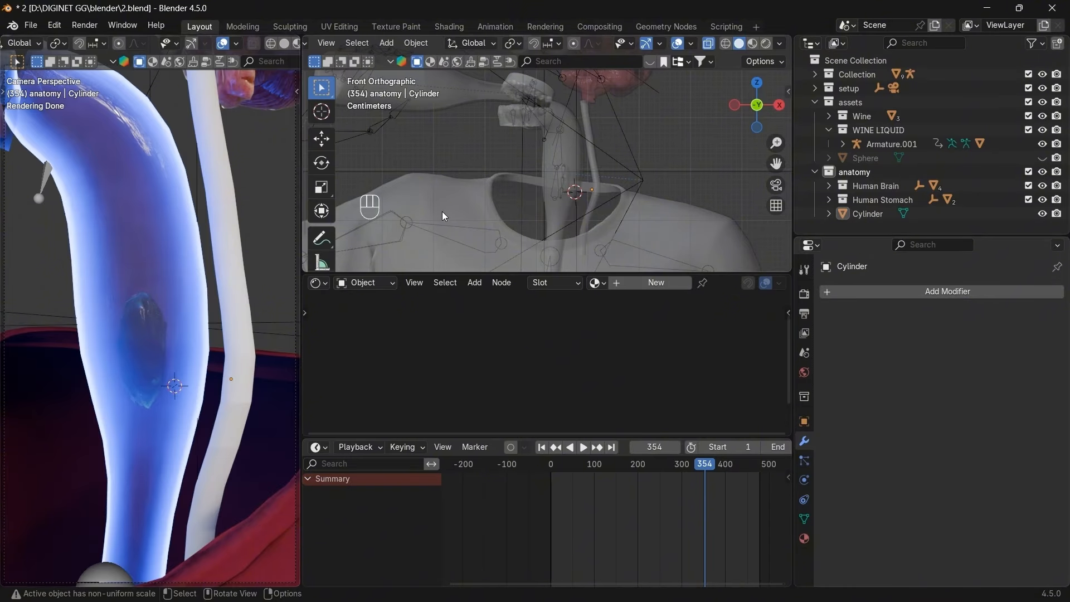
Save the anatomy .blend file with Ctrl+S.
{"action": "key", "text": "ctrl+s"}
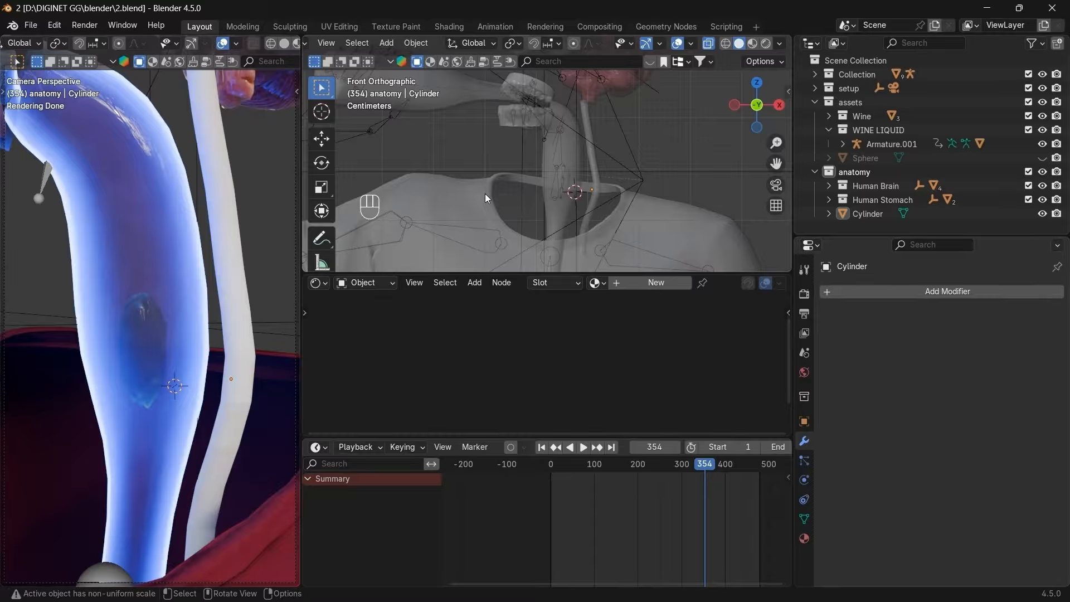
Create a new material for the thin tube and name it 'tube'.
{"action": "left_click", "coordinate": [595, 188]}
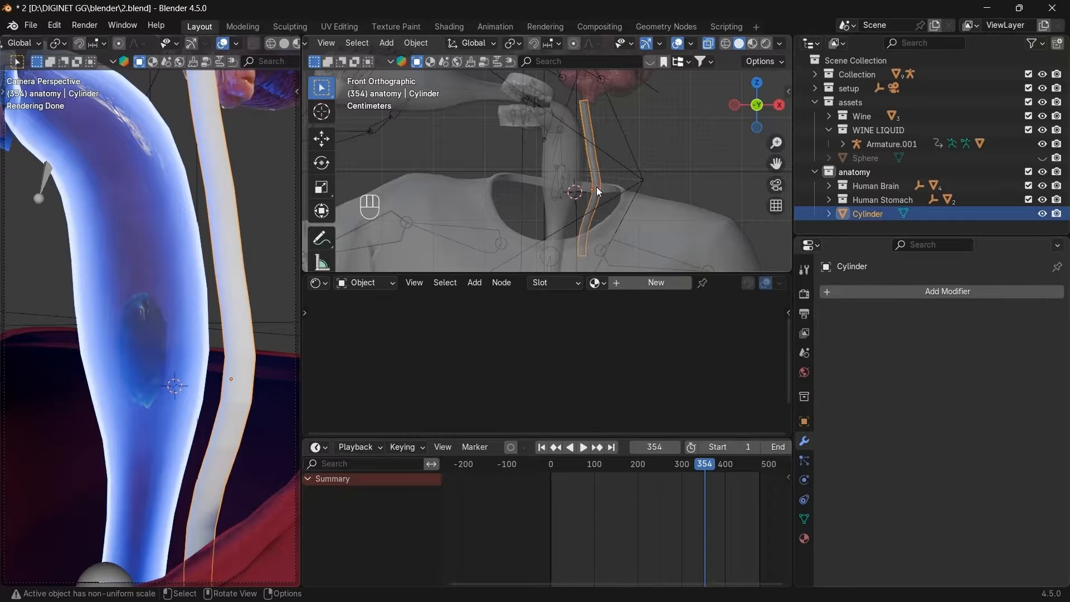
{"action": "left_click", "coordinate": [641, 283]}
{"action": "double_click", "coordinate": [703, 282]}
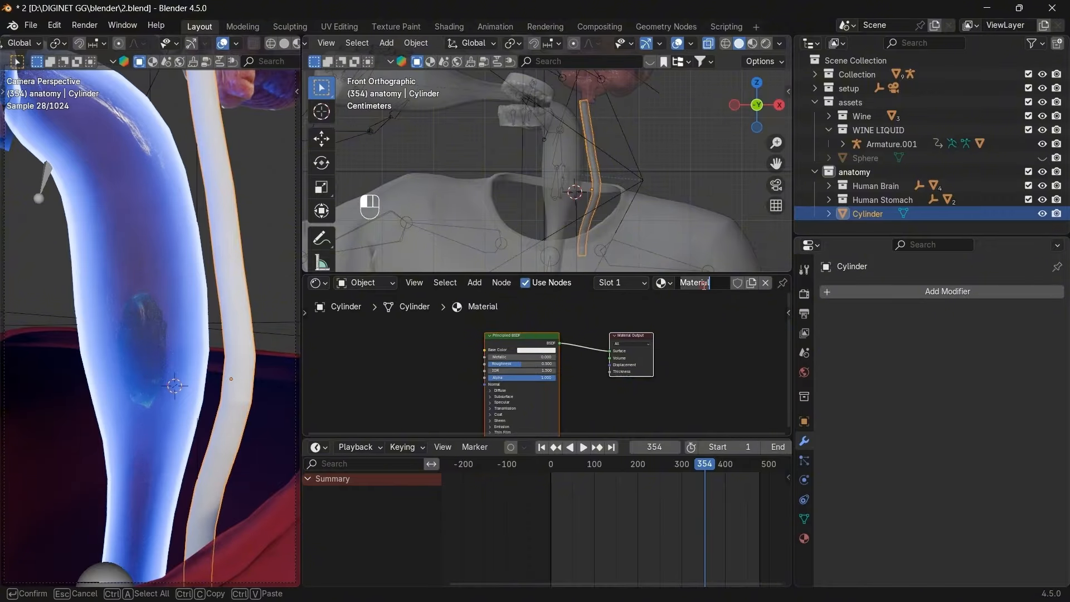
{"action": "type", "text": "tube"}
{"action": "key", "text": "Return"}
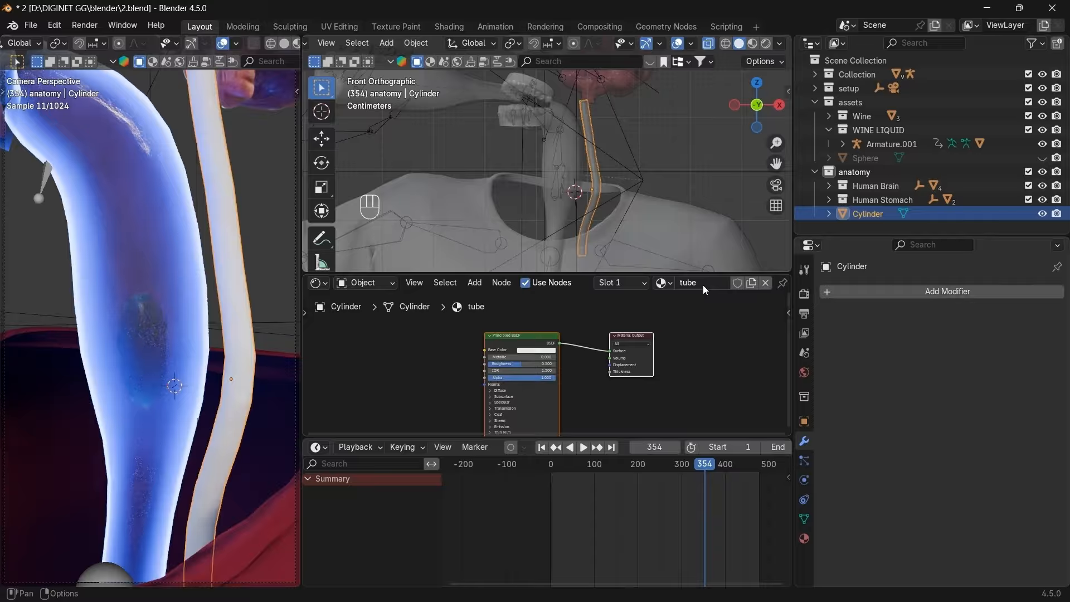
Copy the glowing stomach material's shader nodes.
{"action": "left_click", "coordinate": [158, 225]}
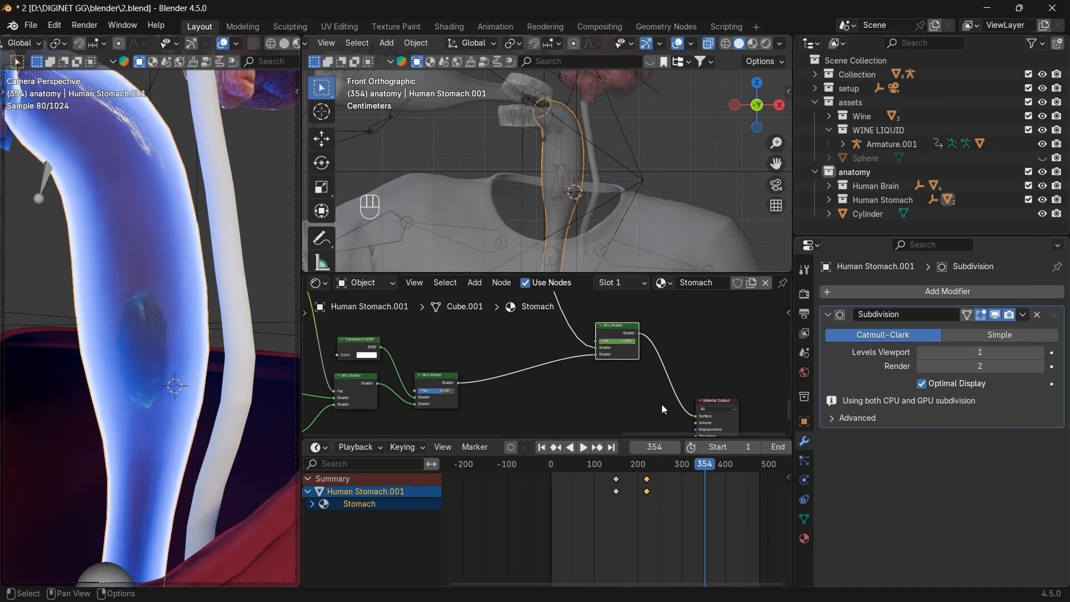
{"action": "scroll", "coordinate": [640, 394], "scroll_direction": "down", "scroll_amount": 5}
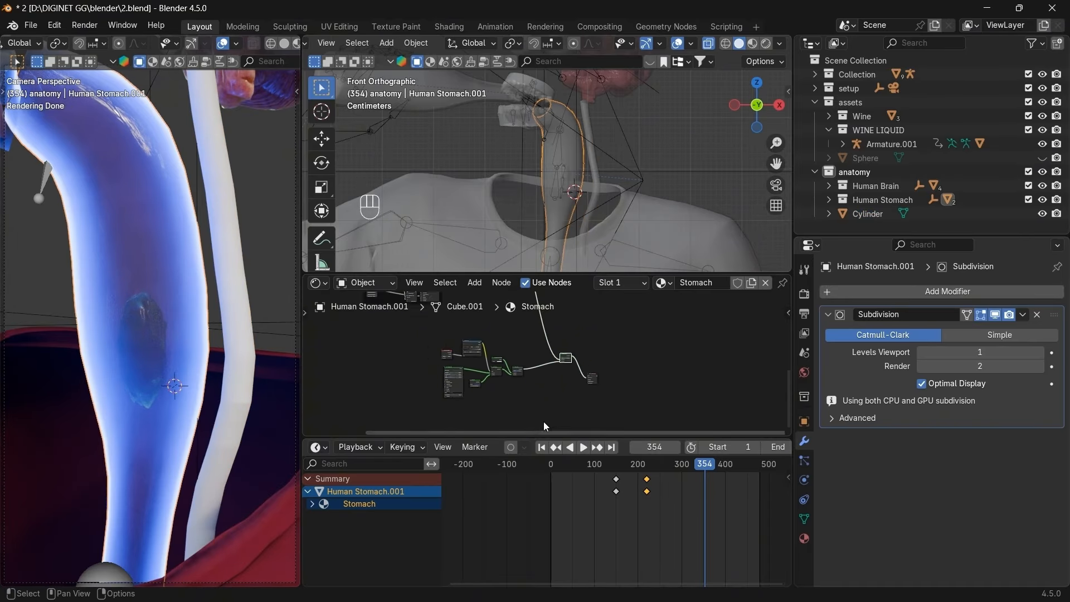
{"action": "mouse_move", "coordinate": [540, 409]}
{"action": "left_mouse_down"}
{"action": "mouse_move", "coordinate": [449, 389]}
{"action": "mouse_move", "coordinate": [404, 333]}
{"action": "mouse_move", "coordinate": [526, 402]}
{"action": "left_mouse_up"}
{"action": "left_click", "coordinate": [429, 335]}
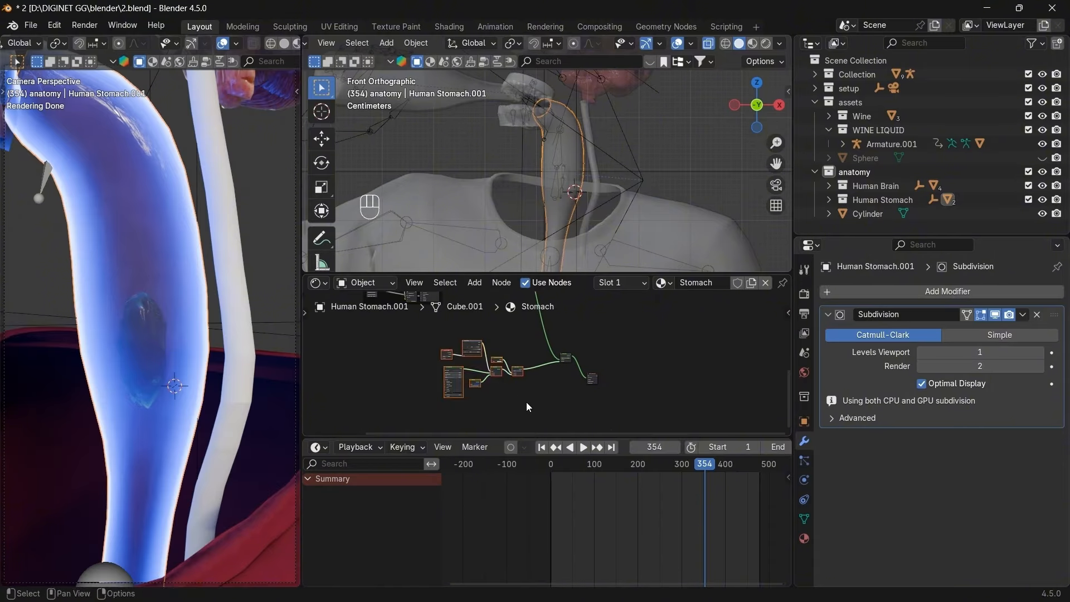
{"action": "key", "text": "ctrl+c"}
{"action": "key", "text": "ctrl+c"}
Move the tube's default BSDF and output nodes aside and paste in the stomach's nodes.
{"action": "left_click", "coordinate": [592, 160]}
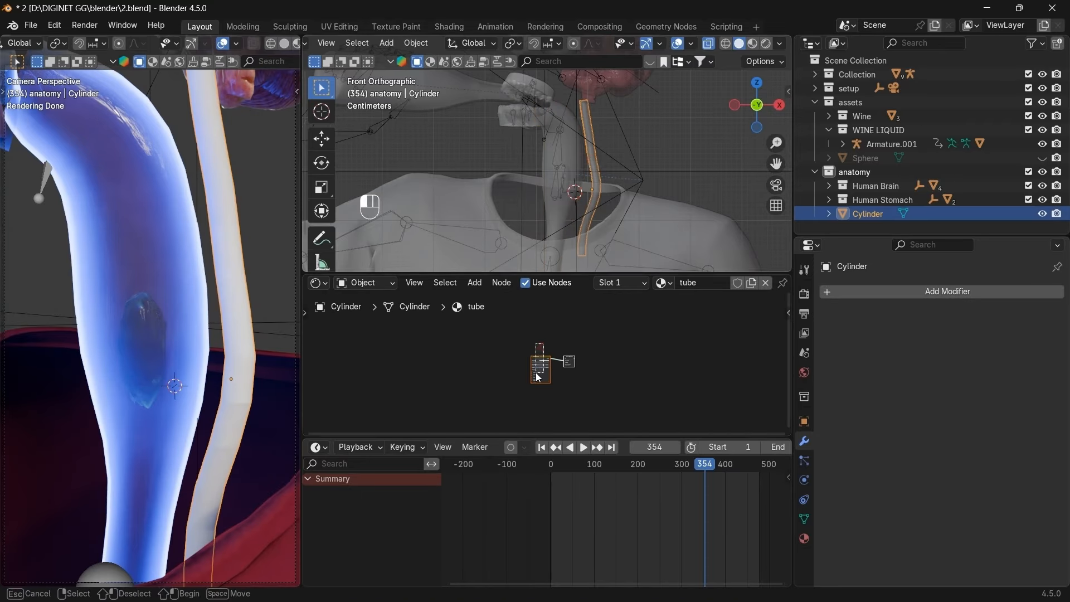
{"action": "key", "text": "g"}
{"action": "left_click", "coordinate": [518, 311]}
{"action": "left_click_drag", "start_coordinate": [613, 346], "coordinate": [568, 381]}
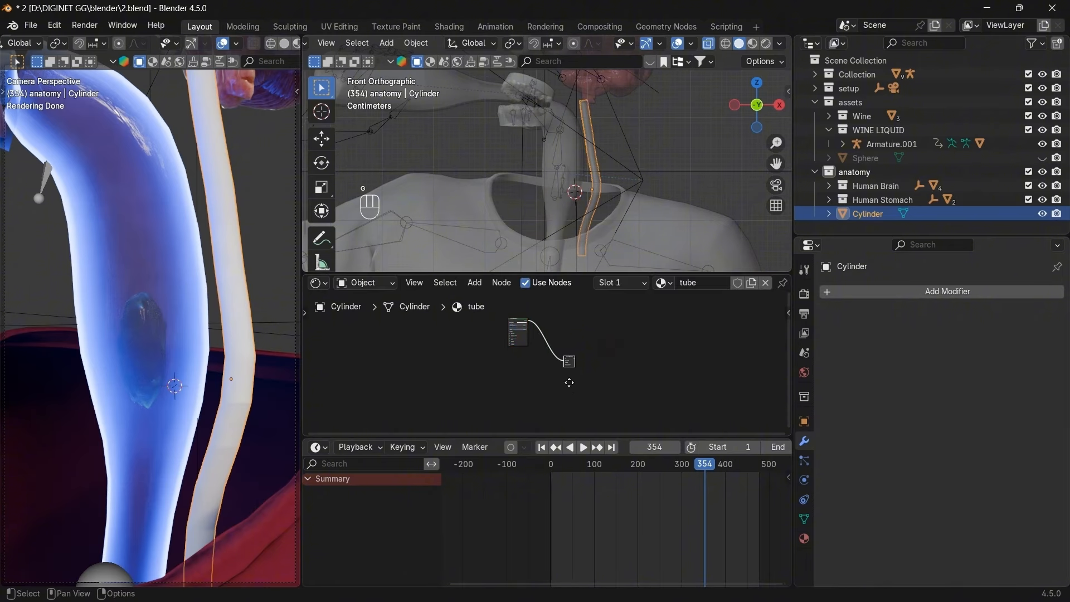
{"action": "key", "text": "g"}
{"action": "left_click", "coordinate": [604, 403]}
{"action": "key", "text": "ctrl+v"}
{"action": "key", "text": "g"}
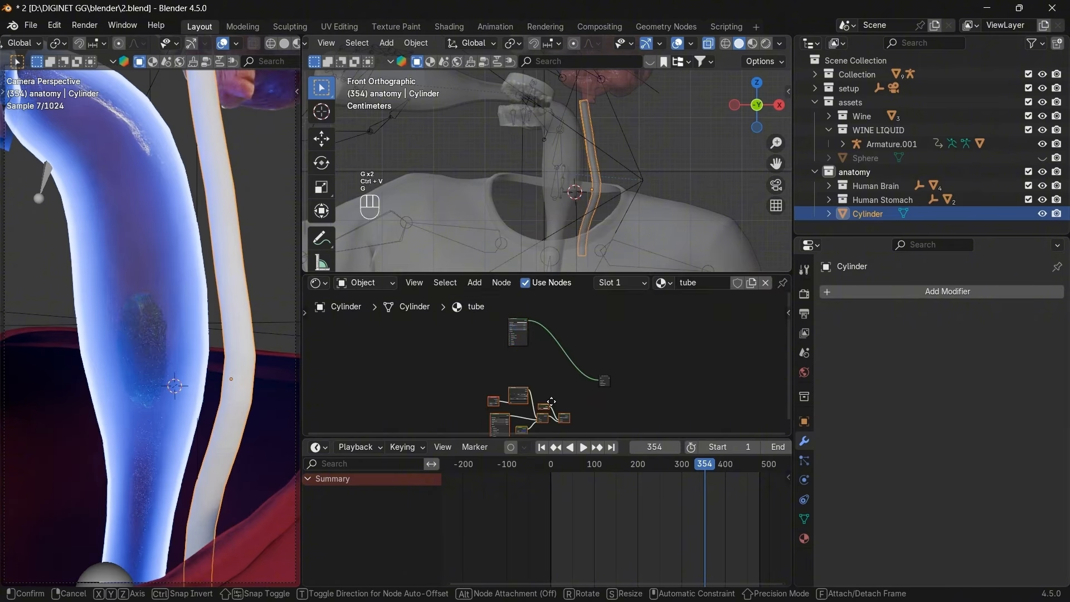
{"action": "left_click", "coordinate": [542, 394]}
Duplicate a pasted node onto the wire and link the Mix Shader into the other mix's shader input.
{"action": "left_click", "coordinate": [537, 407]}
{"action": "key", "text": "shift+d"}
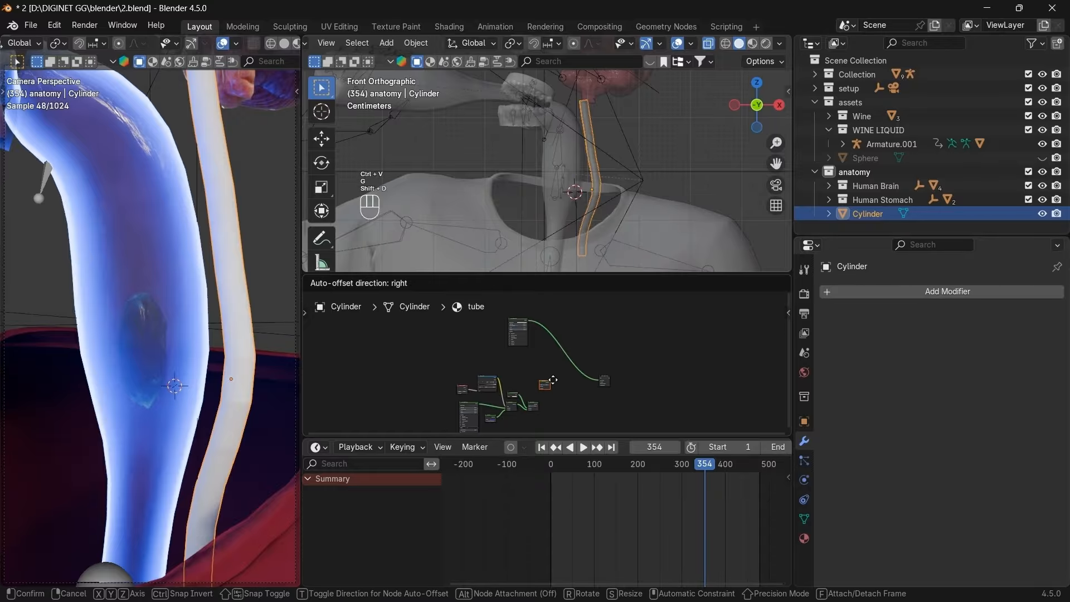
{"action": "left_click", "coordinate": [563, 386]}
{"action": "scroll", "coordinate": [563, 386], "scroll_direction": "up", "scroll_amount": 4}
{"action": "middle_click_drag", "start_coordinate": [556, 383], "coordinate": [557, 317]}
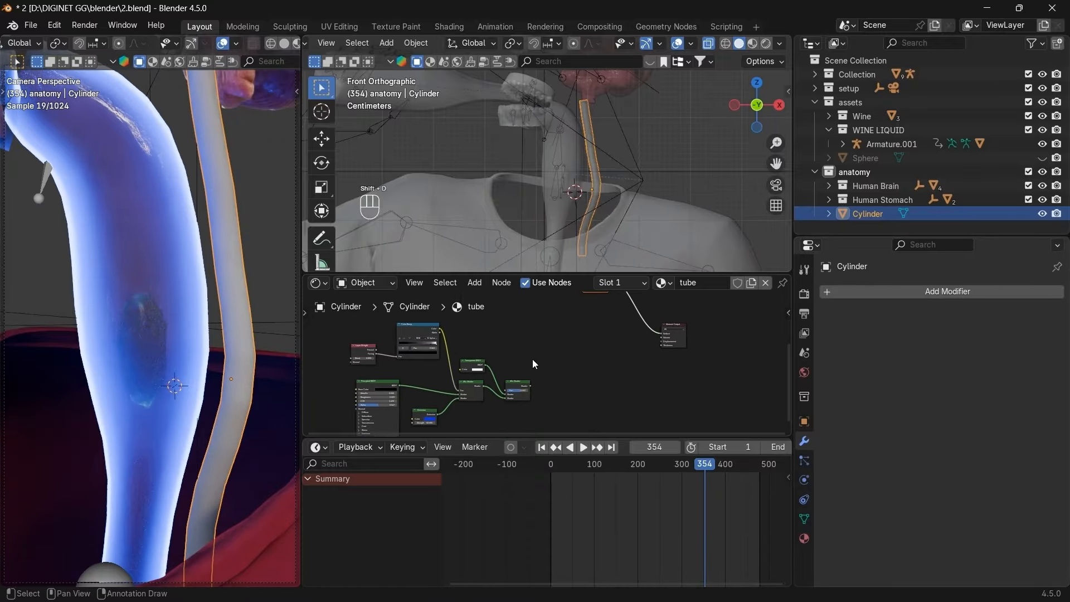
{"action": "left_click_drag", "start_coordinate": [530, 385], "coordinate": [636, 346]}
{"action": "scroll", "coordinate": [598, 360], "scroll_direction": "up", "scroll_amount": 2}
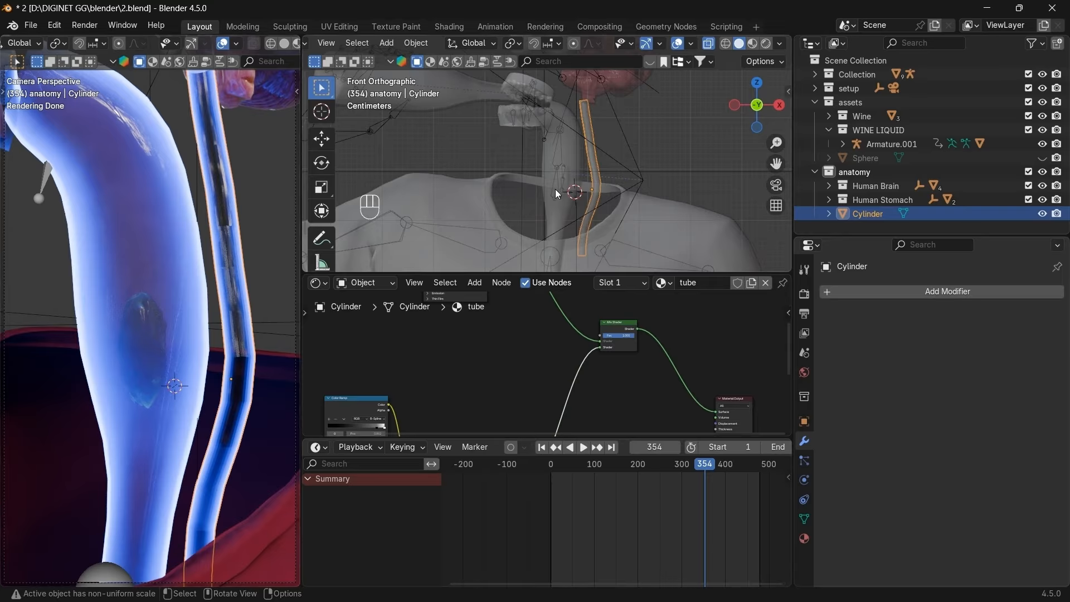
Shade the tube smooth and shift the Color Ramp's right stop to brighten the glow.
{"action": "key", "text": "space"}
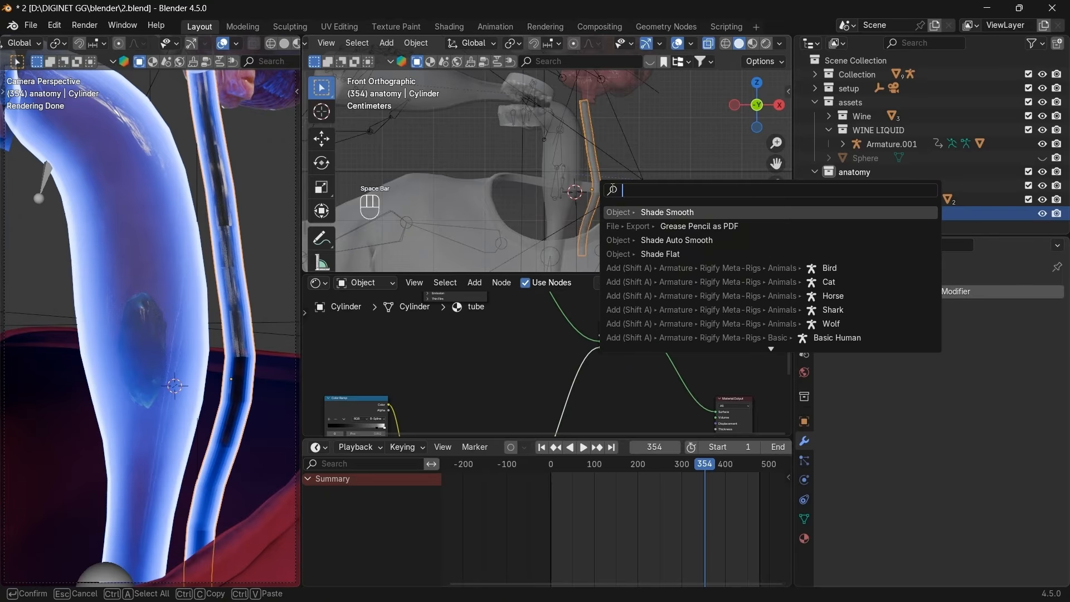
{"action": "left_click", "coordinate": [686, 212]}
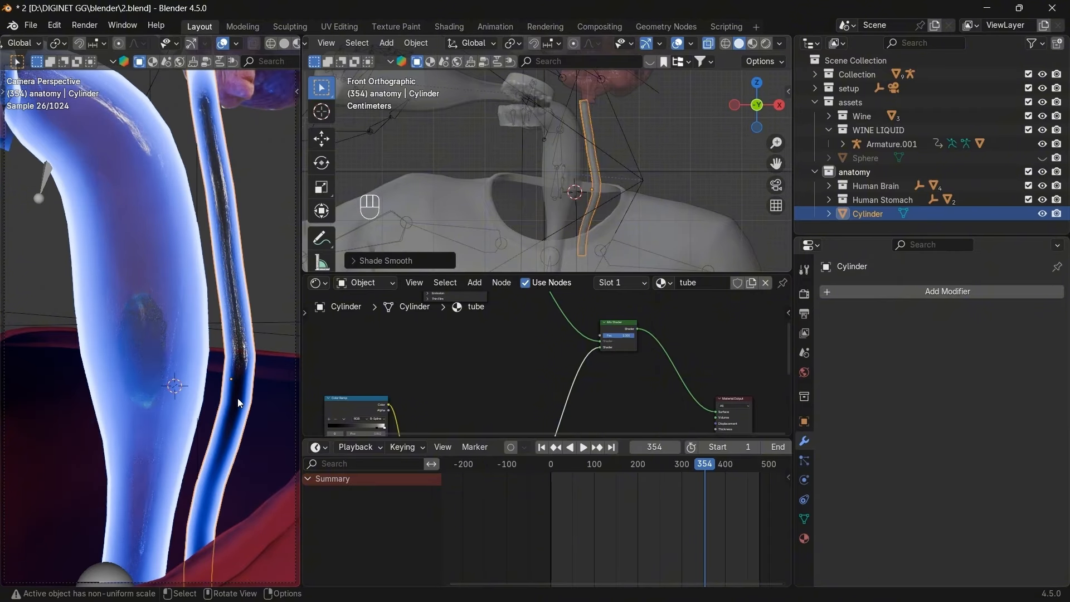
{"action": "scroll", "coordinate": [603, 399], "scroll_direction": "down", "scroll_amount": 3}
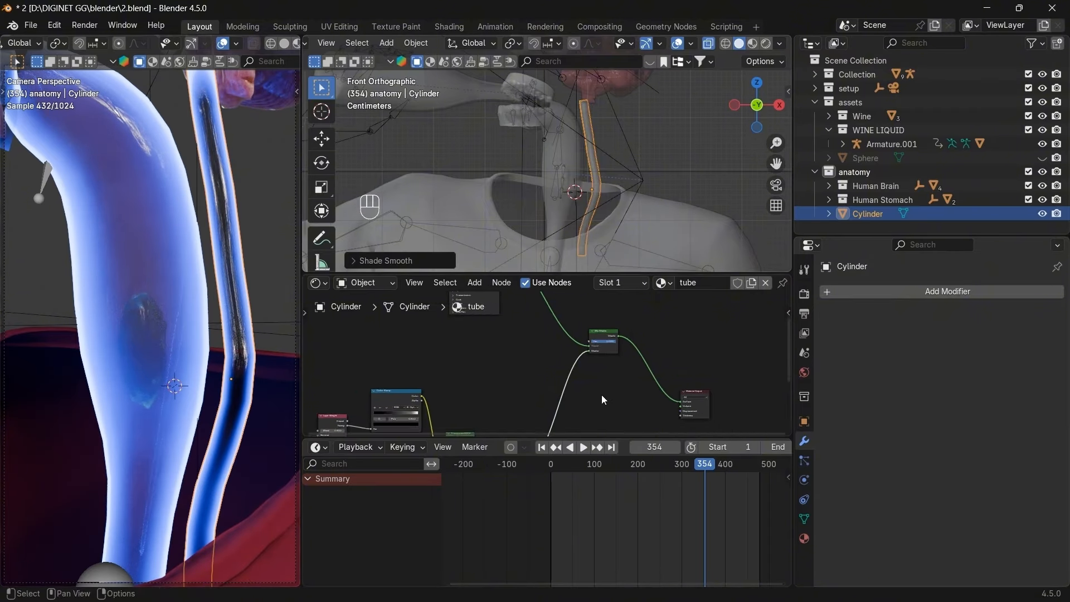
{"action": "middle_click_drag", "start_coordinate": [557, 369], "coordinate": [611, 312]}
{"action": "scroll", "coordinate": [493, 371], "scroll_direction": "up", "scroll_amount": 4}
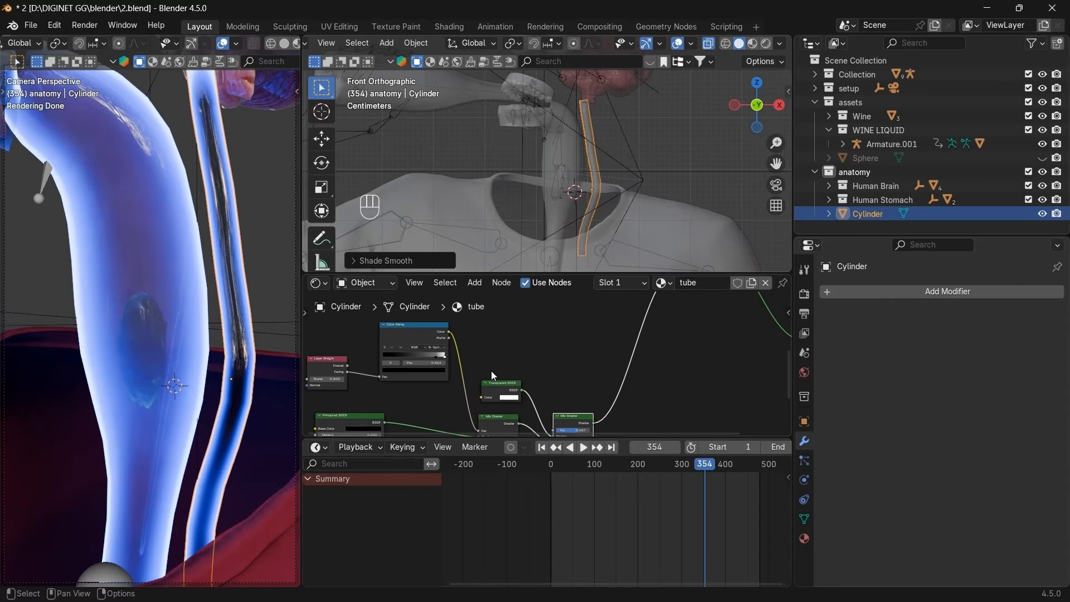
{"action": "scroll", "coordinate": [484, 380], "scroll_direction": "up", "scroll_amount": 5}
{"action": "middle_click_drag", "start_coordinate": [484, 379], "coordinate": [680, 390]}
{"action": "scroll", "coordinate": [620, 391], "scroll_direction": "up", "scroll_amount": 5}
{"action": "mouse_move", "coordinate": [601, 369]}
{"action": "left_mouse_down"}
{"action": "mouse_move", "coordinate": [519, 361]}
{"action": "mouse_move", "coordinate": [619, 372]}
{"action": "left_mouse_up"}
Lower the Mix Shader's mix factor.
{"action": "scroll", "coordinate": [687, 392], "scroll_direction": "down", "scroll_amount": 4}
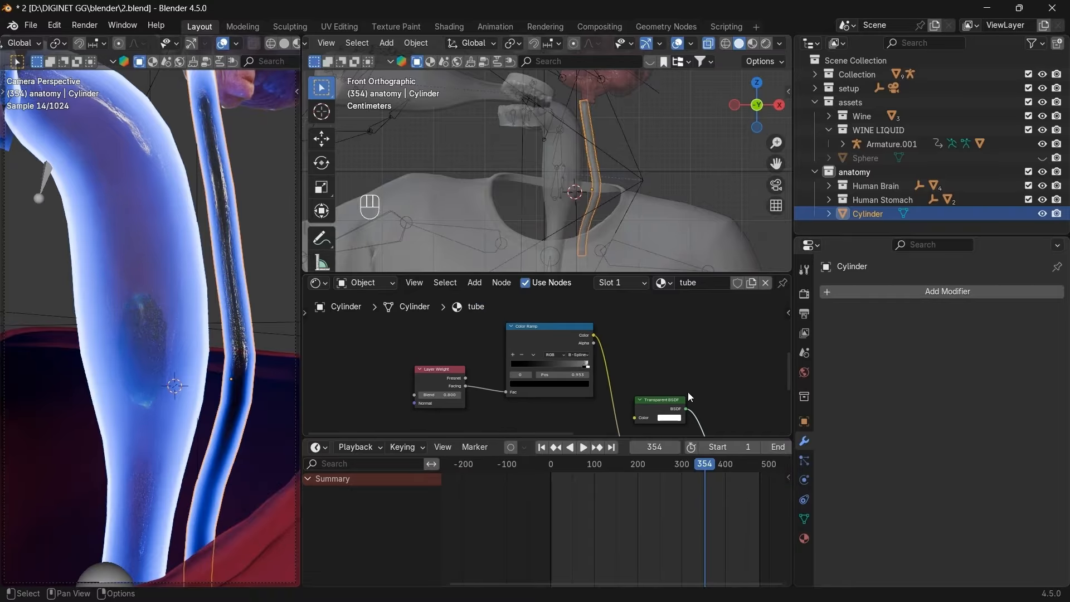
{"action": "scroll", "coordinate": [618, 370], "scroll_direction": "up", "scroll_amount": 4}
{"action": "middle_click_drag", "start_coordinate": [619, 370], "coordinate": [526, 359]}
{"action": "scroll", "coordinate": [526, 359], "scroll_direction": "up", "scroll_amount": 4}
{"action": "left_click_drag", "start_coordinate": [680, 348], "coordinate": [633, 340]}
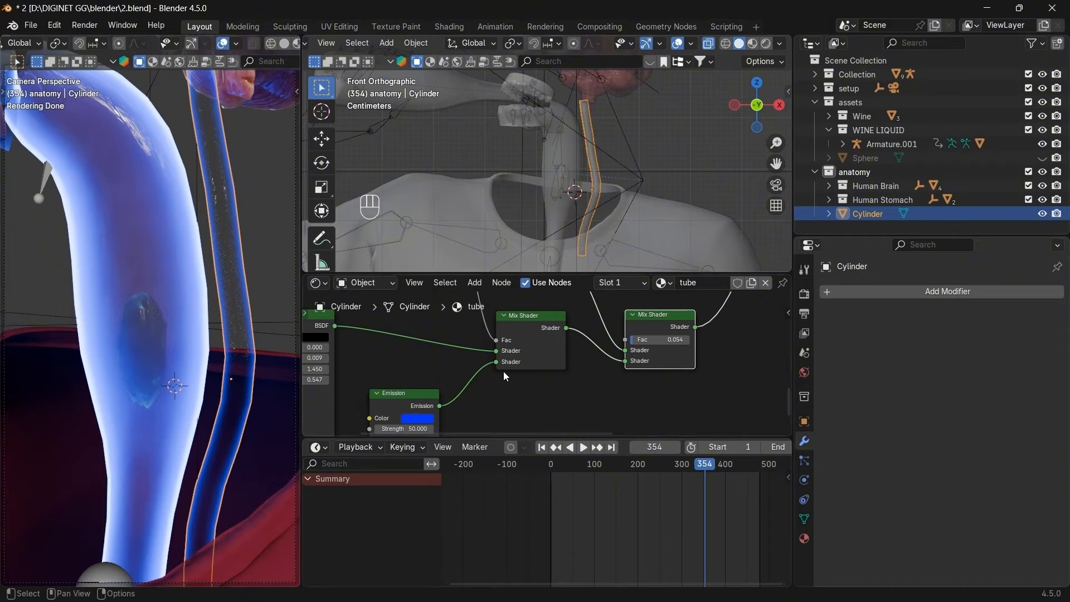
Set the Principled BSDF Alpha to 0.5.
{"action": "scroll", "coordinate": [498, 385], "scroll_direction": "down", "scroll_amount": 2}
{"action": "scroll", "coordinate": [492, 399], "scroll_direction": "down", "scroll_amount": 1}
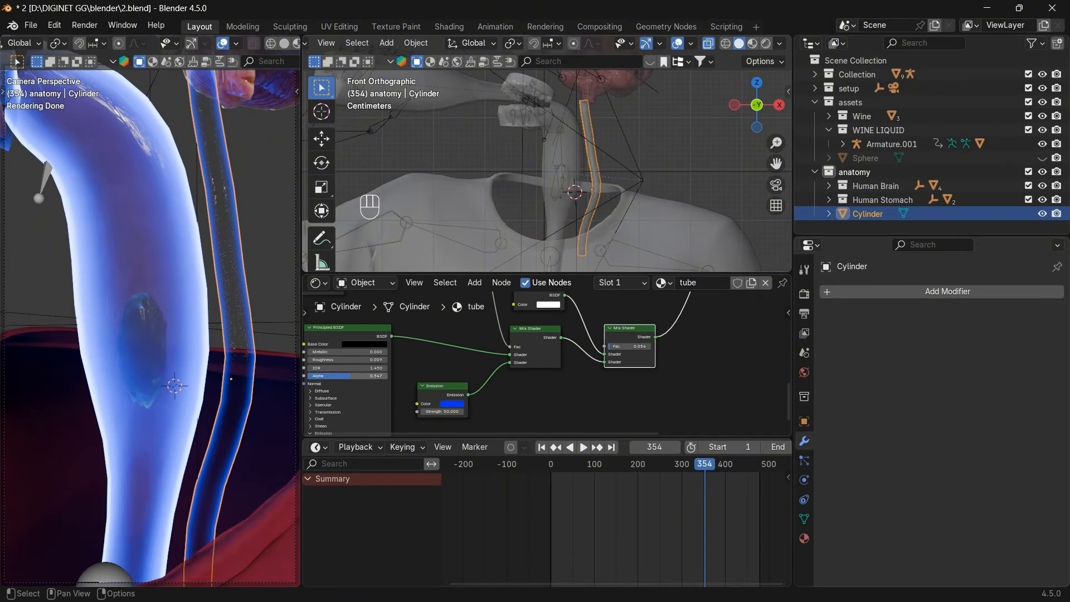
{"action": "left_click_drag", "start_coordinate": [351, 375], "coordinate": [312, 380]}
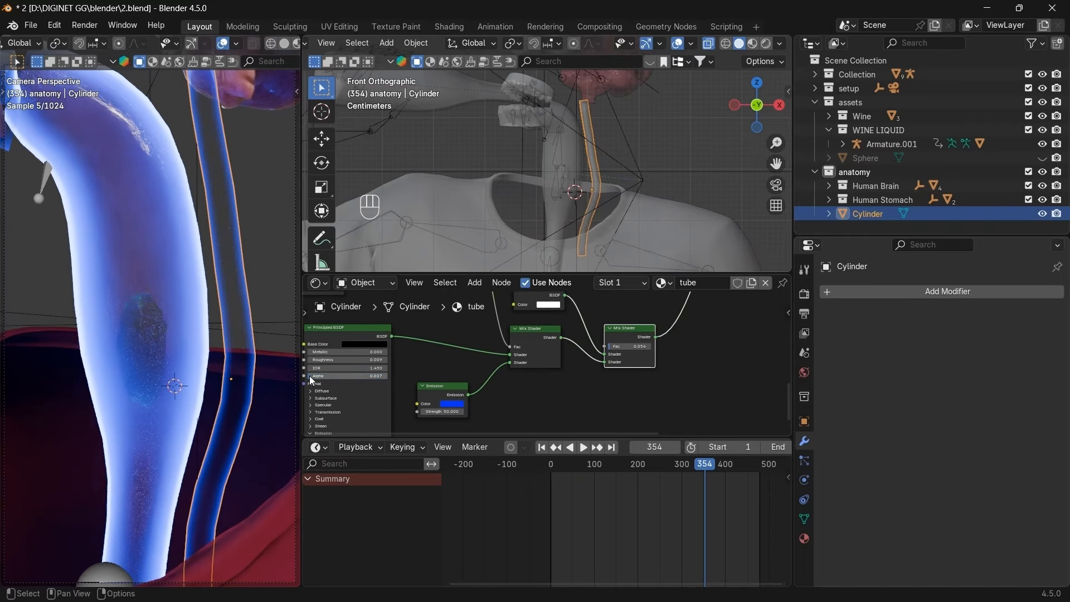
{"action": "left_click_drag", "start_coordinate": [380, 375], "coordinate": [529, 395]}
{"action": "scroll", "coordinate": [560, 395], "scroll_direction": "down", "scroll_amount": 2}
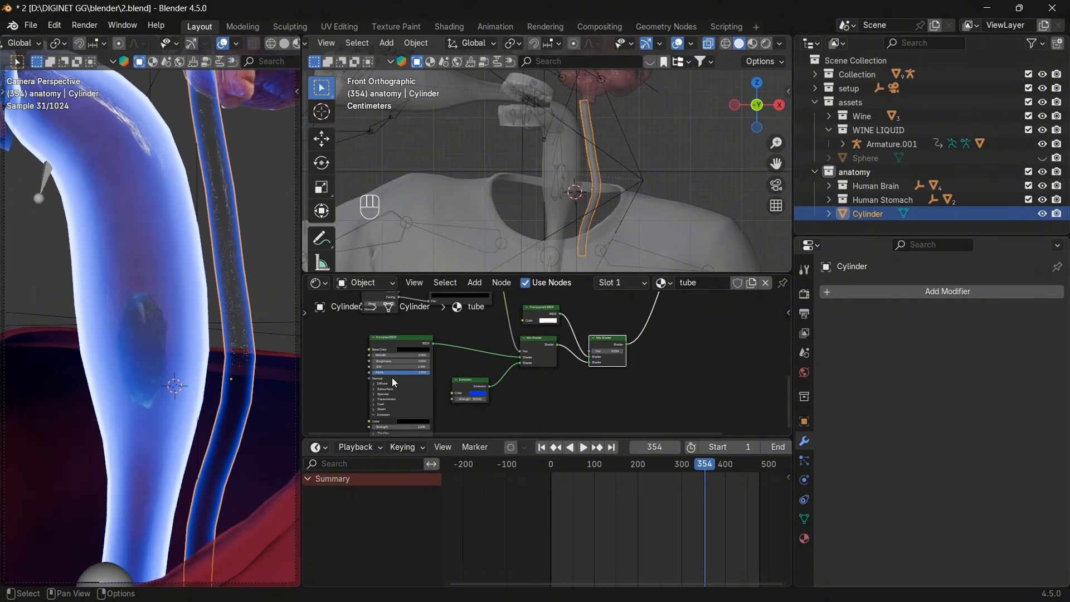
{"action": "left_click", "coordinate": [409, 373]}
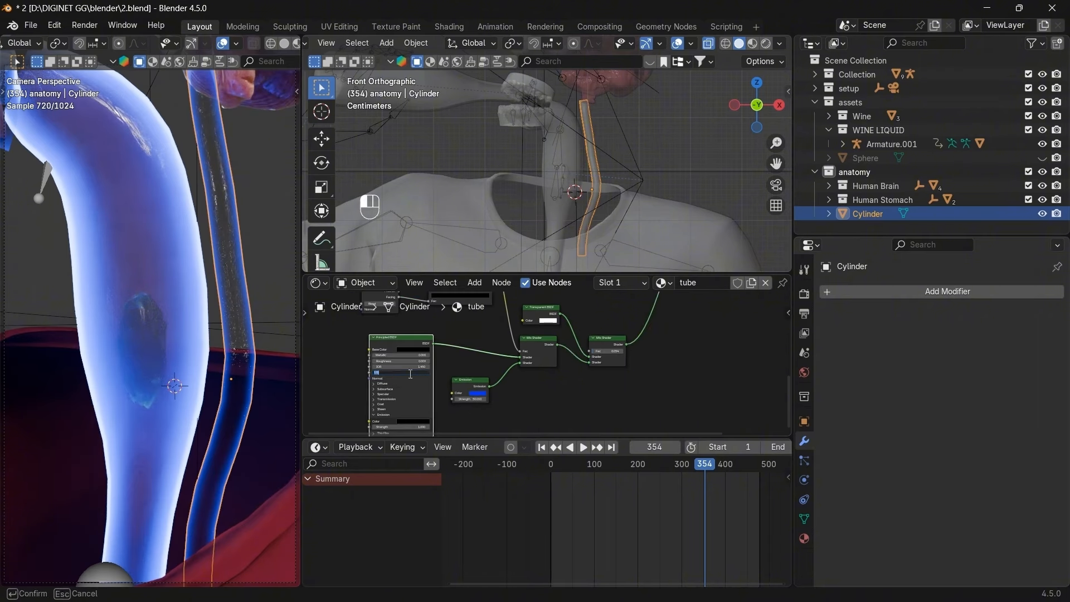
{"action": "type", "text": "0.5"}
{"action": "key", "text": "Return"}
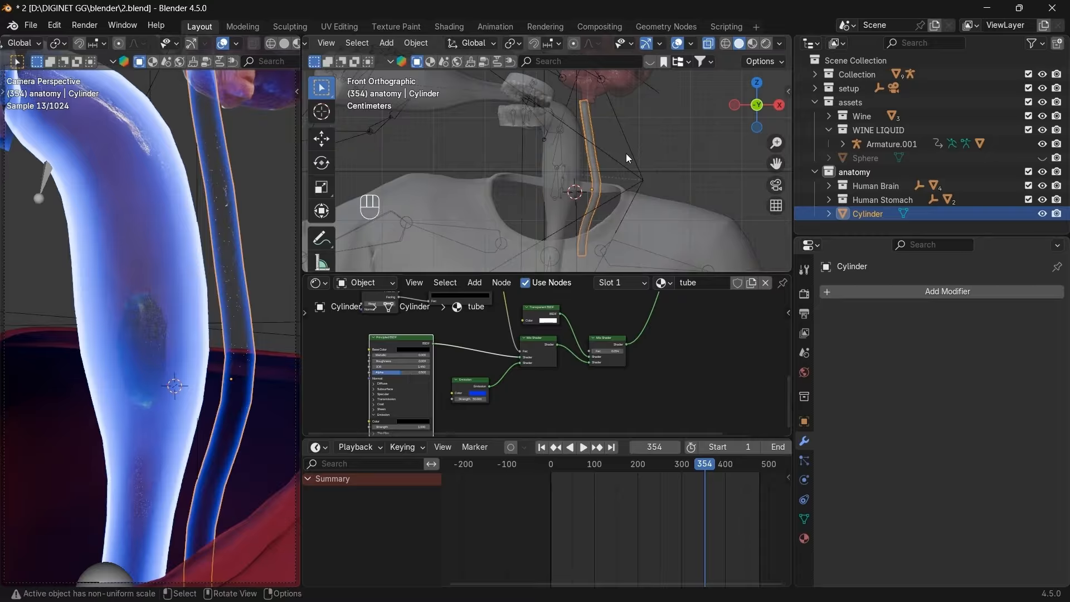
Duplicate the tube and shrink the whole copy inward with Alt+S.
{"action": "key", "text": "shift+d"}
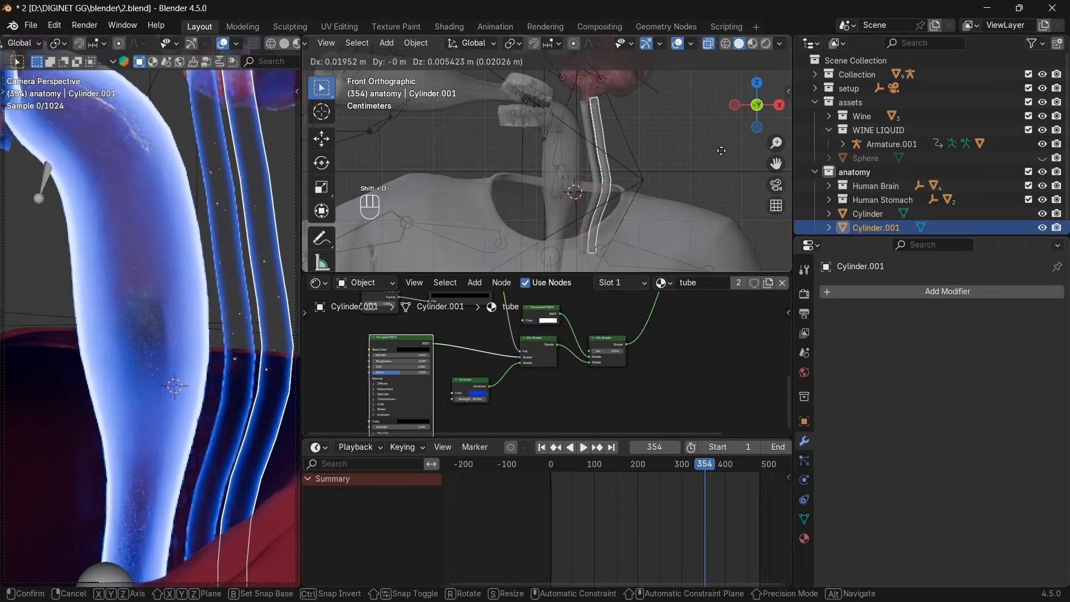
{"action": "left_click", "coordinate": [720, 151]}
{"action": "key", "text": "Tab"}
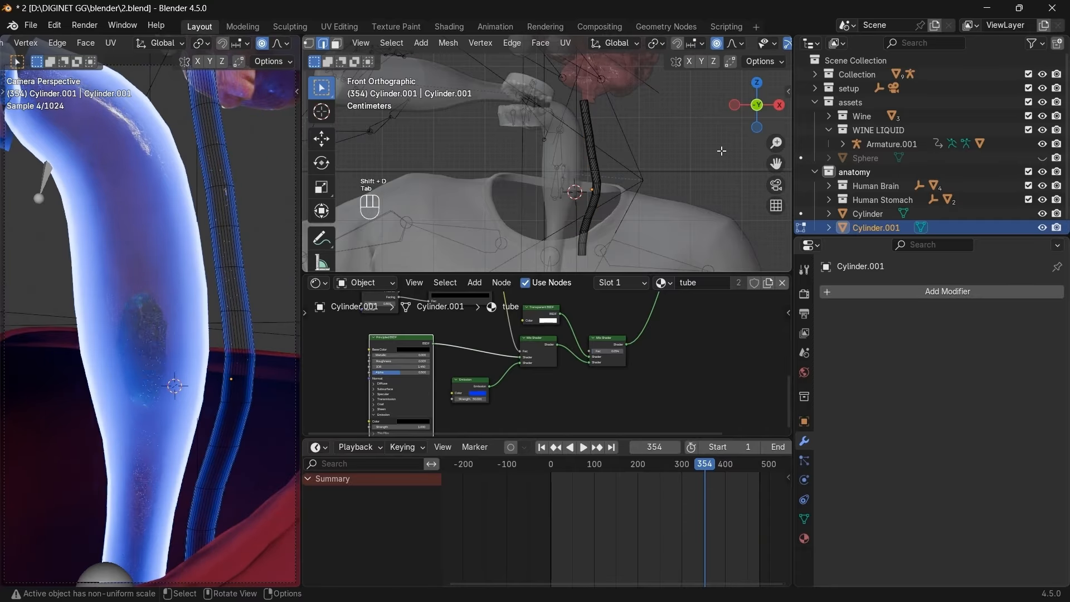
{"action": "key", "text": "a"}
{"action": "scroll", "coordinate": [721, 151], "scroll_direction": "up", "scroll_amount": 2}
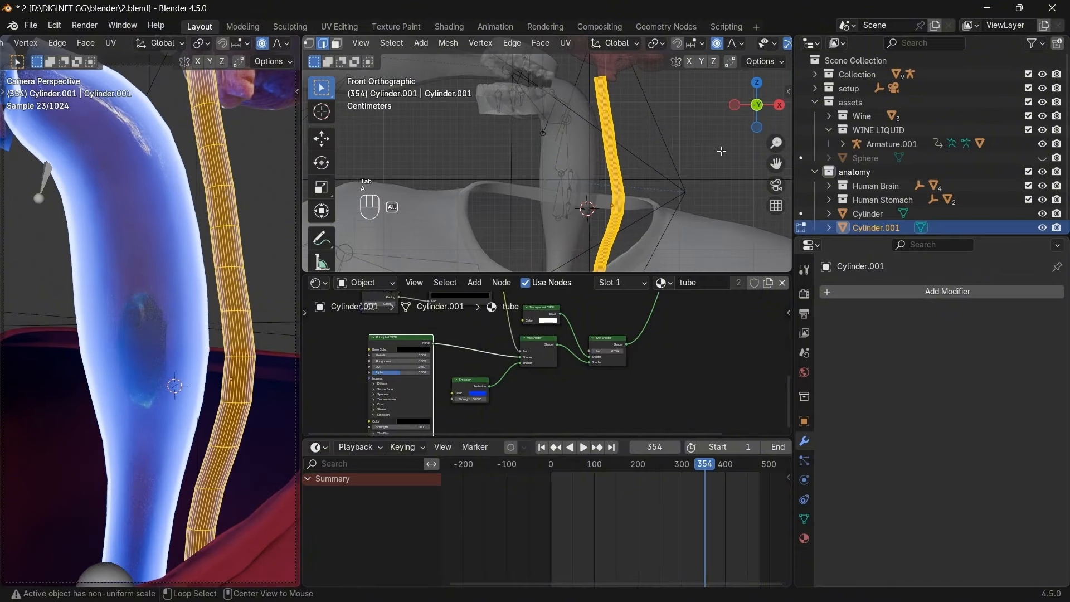
{"action": "key", "text": "alt+s"}
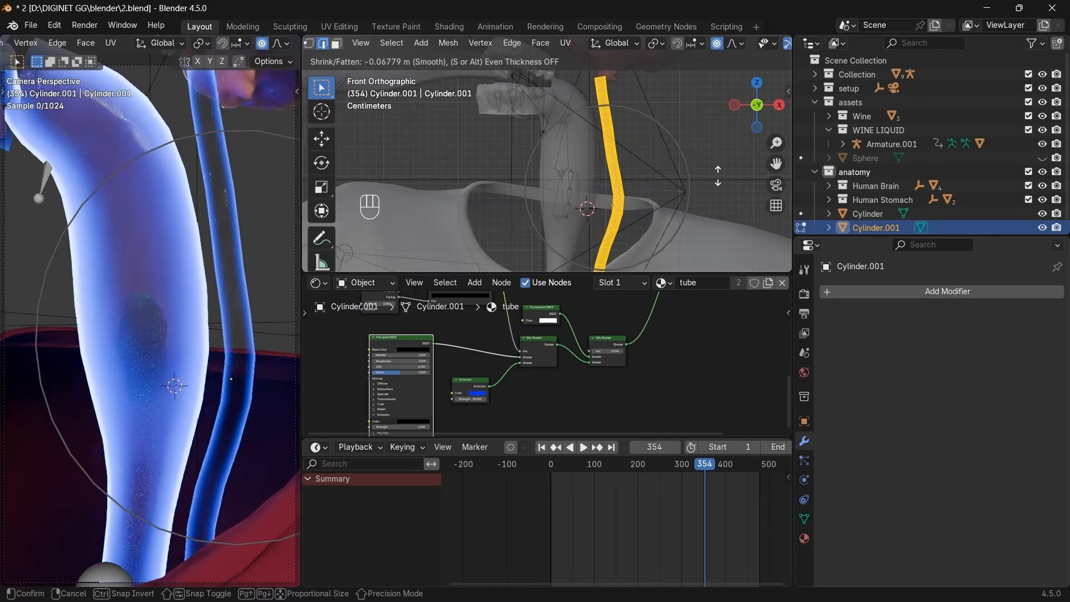
{"action": "left_click", "coordinate": [717, 173]}
Thin the copy further with a second Shrink/Fatten and return to Object Mode.
{"action": "scroll", "coordinate": [717, 174], "scroll_direction": "up", "scroll_amount": 6}
{"action": "scroll", "coordinate": [724, 172], "scroll_direction": "down", "scroll_amount": 1}
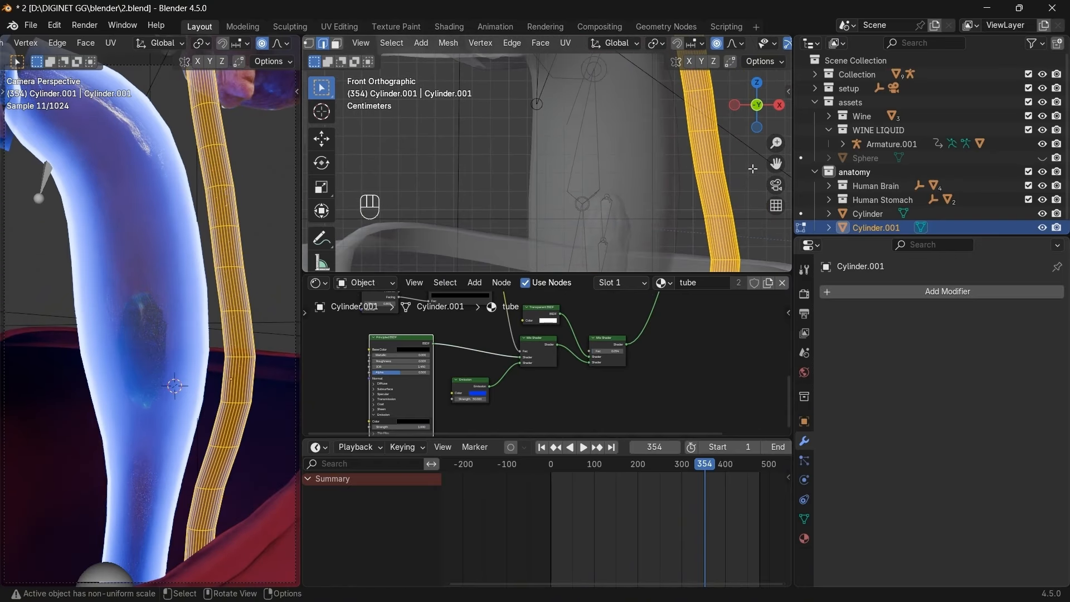
{"action": "left_click_drag", "start_coordinate": [775, 164], "coordinate": [629, 163]}
{"action": "key", "text": "alt+s"}
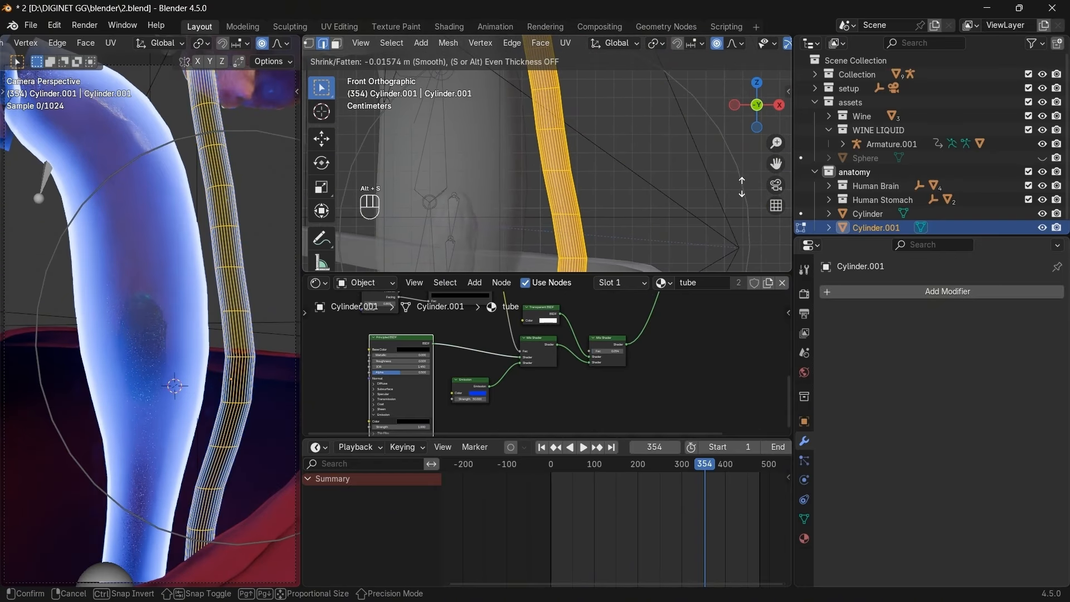
{"action": "left_click", "coordinate": [578, 145]}
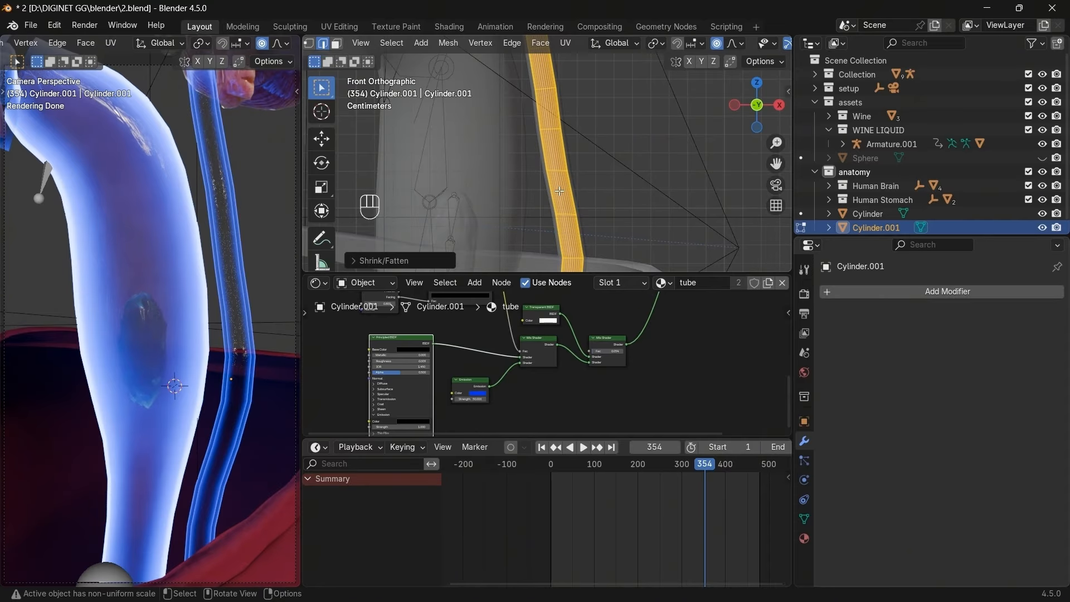
{"action": "key", "text": "Tab"}
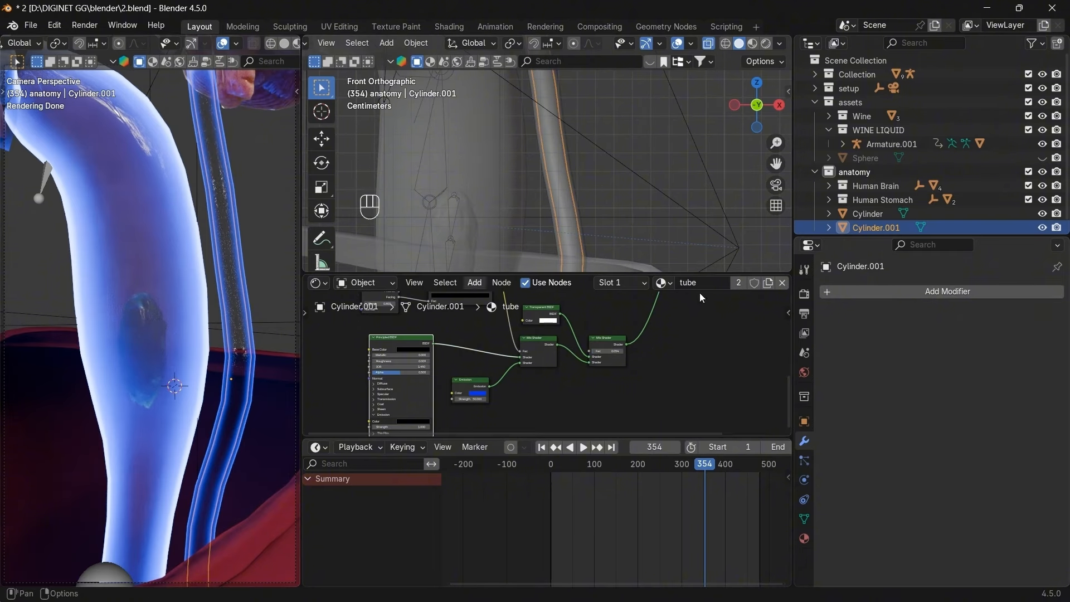
Add a Subdivision Surface modifier to Cylinder.001 with render level 1.
{"action": "left_click", "coordinate": [953, 292]}
{"action": "type", "text": "s"}
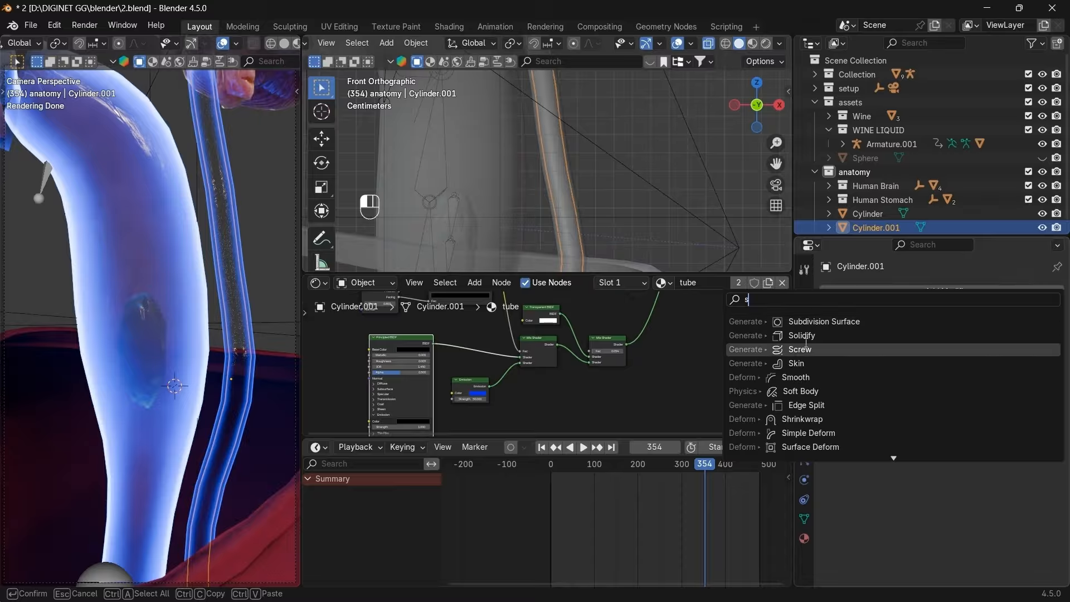
{"action": "left_click", "coordinate": [814, 321]}
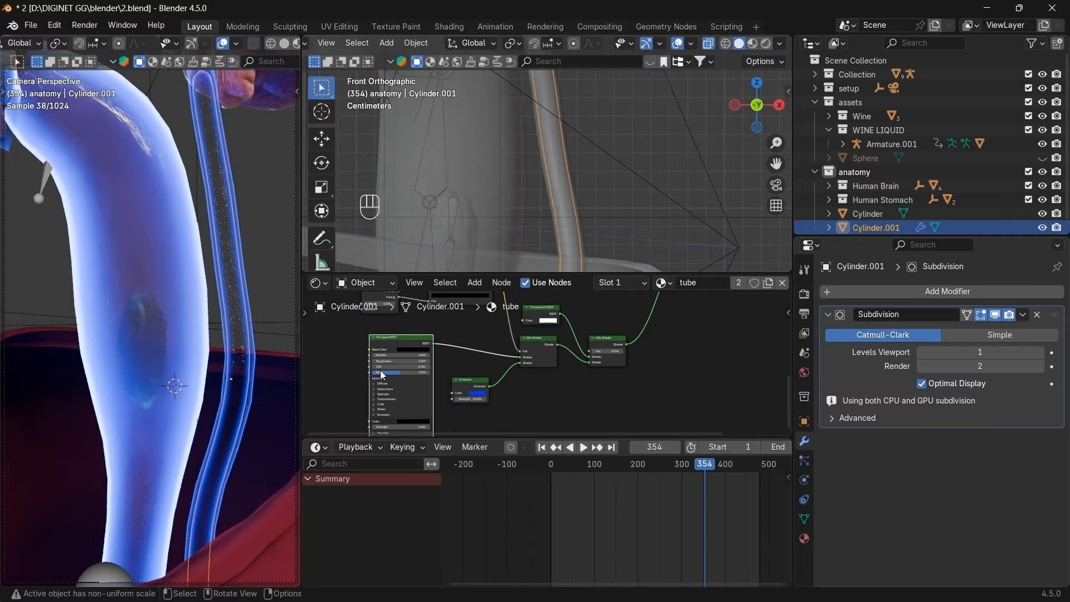
{"action": "left_click_drag", "start_coordinate": [919, 370], "coordinate": [920, 372]}
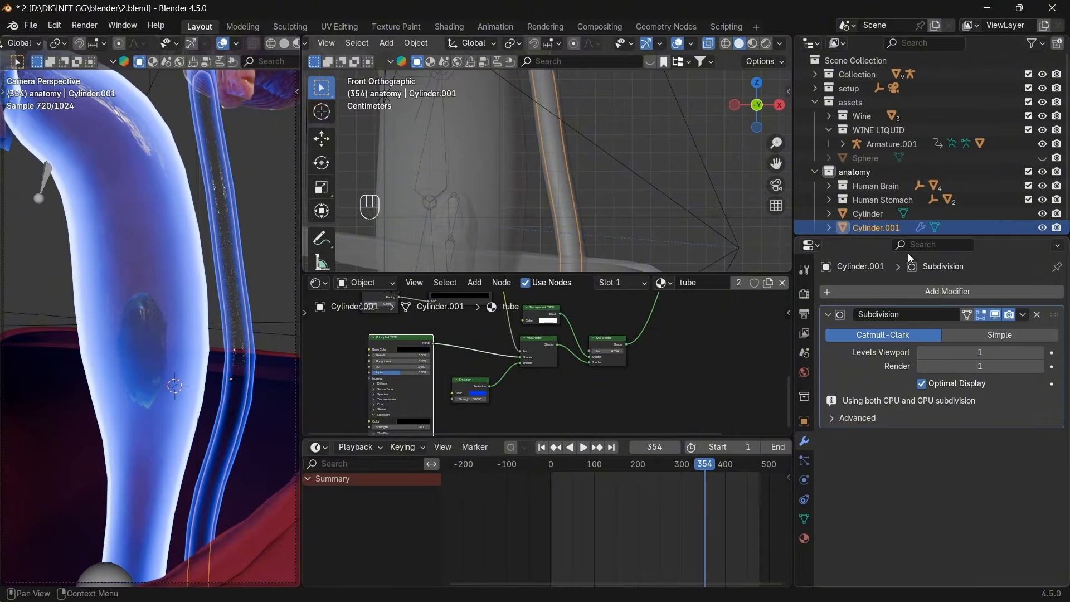
Add a Subdivision Surface modifier to Cylinder with render level 1.
{"action": "left_click", "coordinate": [884, 213]}
{"action": "left_click", "coordinate": [952, 291]}
{"action": "left_click", "coordinate": [952, 289]}
{"action": "type", "text": "s"}
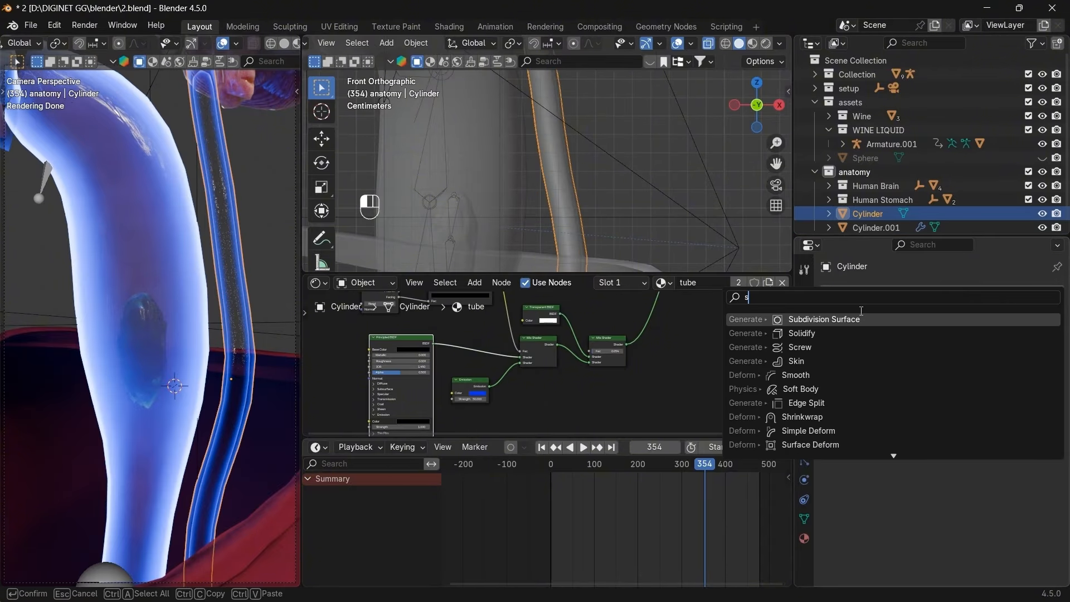
{"action": "left_click", "coordinate": [848, 320]}
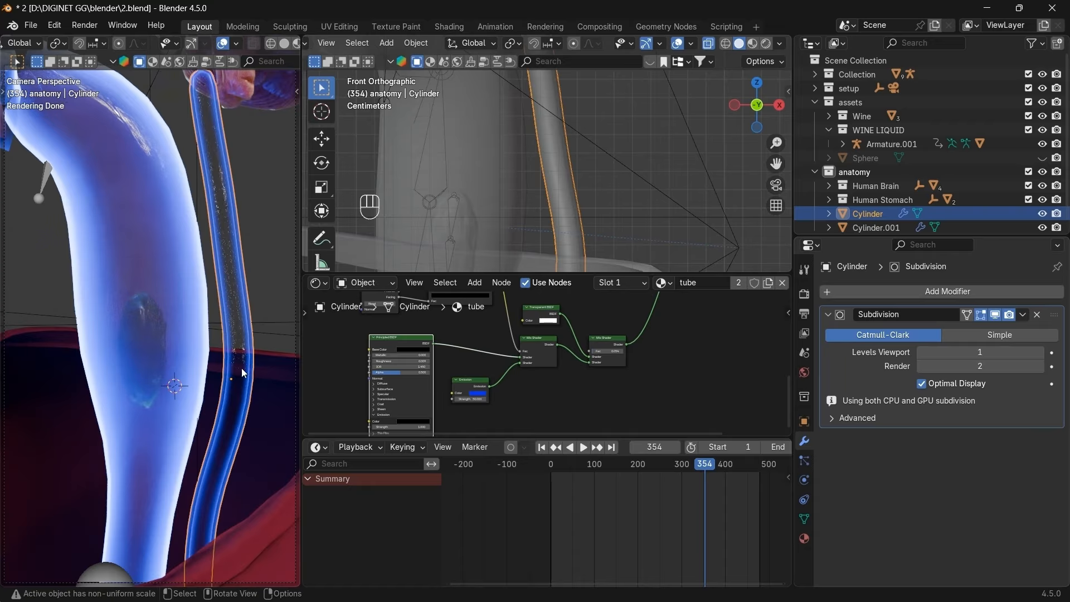
{"action": "left_click", "coordinate": [921, 367]}
Reselect Cylinder.001 from among the overlapping tubes.
{"action": "left_click", "coordinate": [392, 235]}
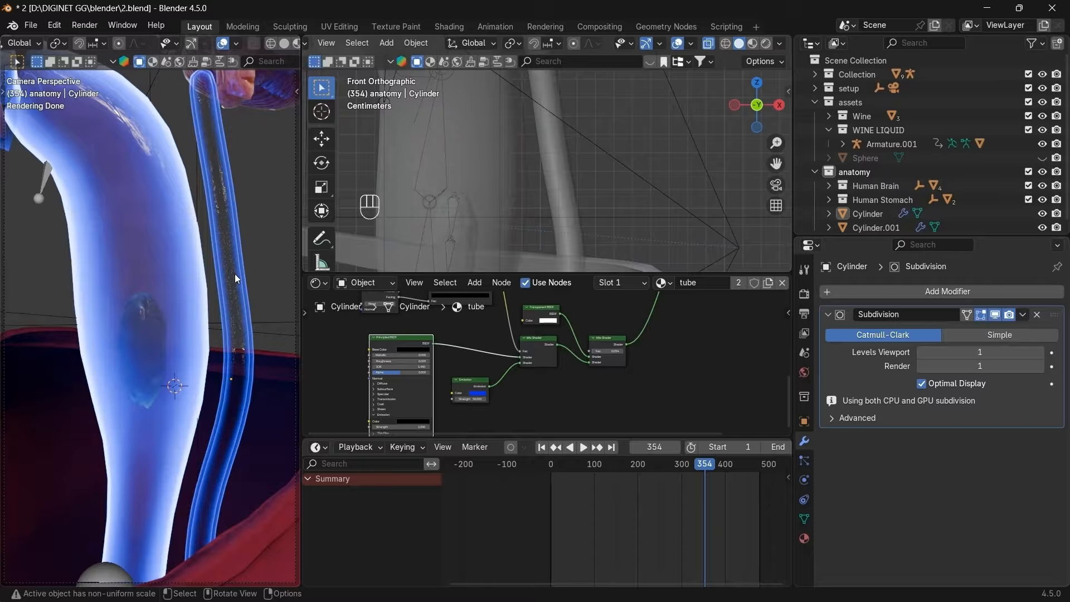
{"action": "left_click", "coordinate": [556, 169]}
{"action": "left_click", "coordinate": [556, 169]}
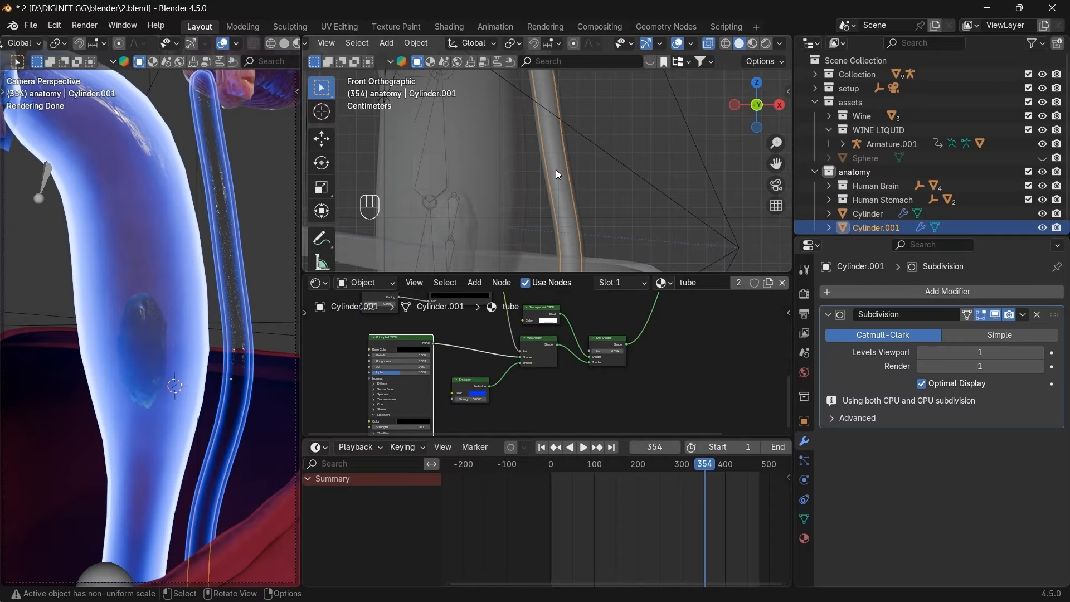
Duplicate Cylinder.001 in place as Cylinder.002 and shrink its mesh inward with Alt+S.
{"action": "key", "text": "shift+d"}
{"action": "right_click", "coordinate": [634, 169]}
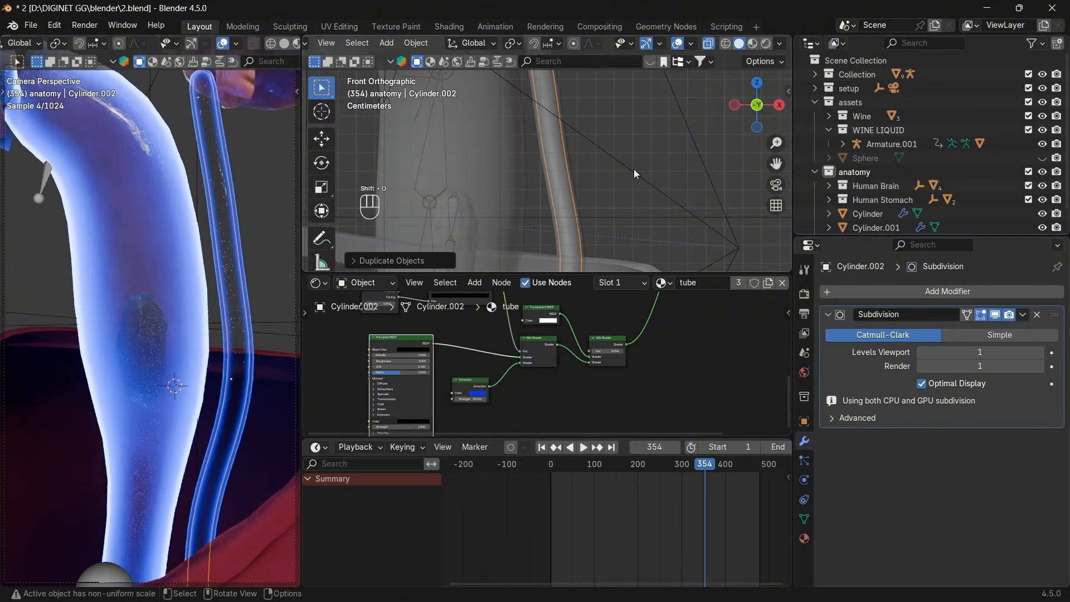
{"action": "key", "text": "Tab"}
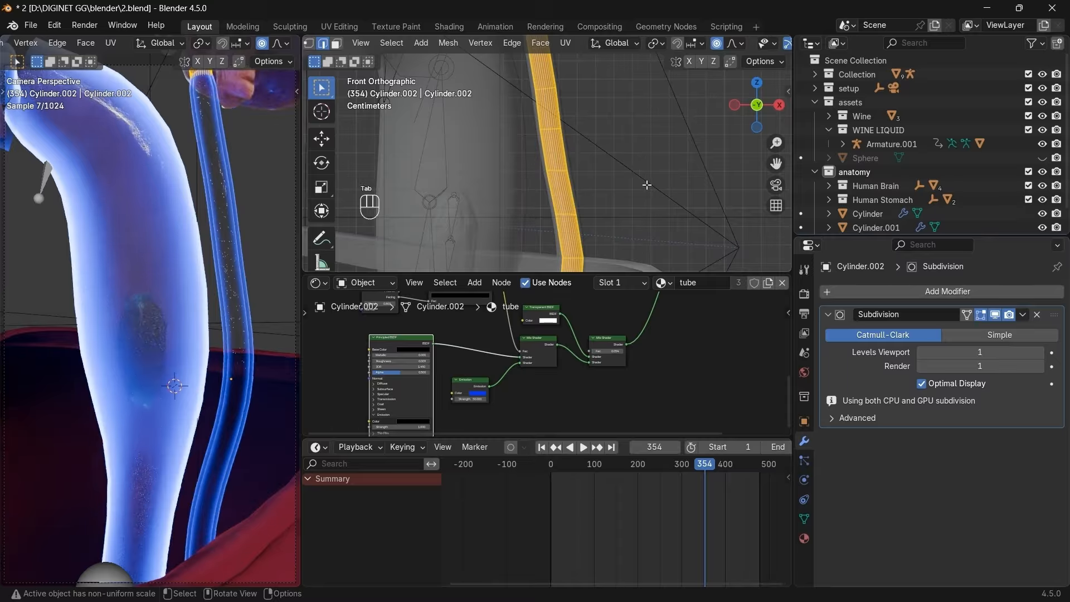
{"action": "scroll", "coordinate": [646, 184], "scroll_direction": "up", "scroll_amount": 2}
{"action": "key", "text": "alt"}
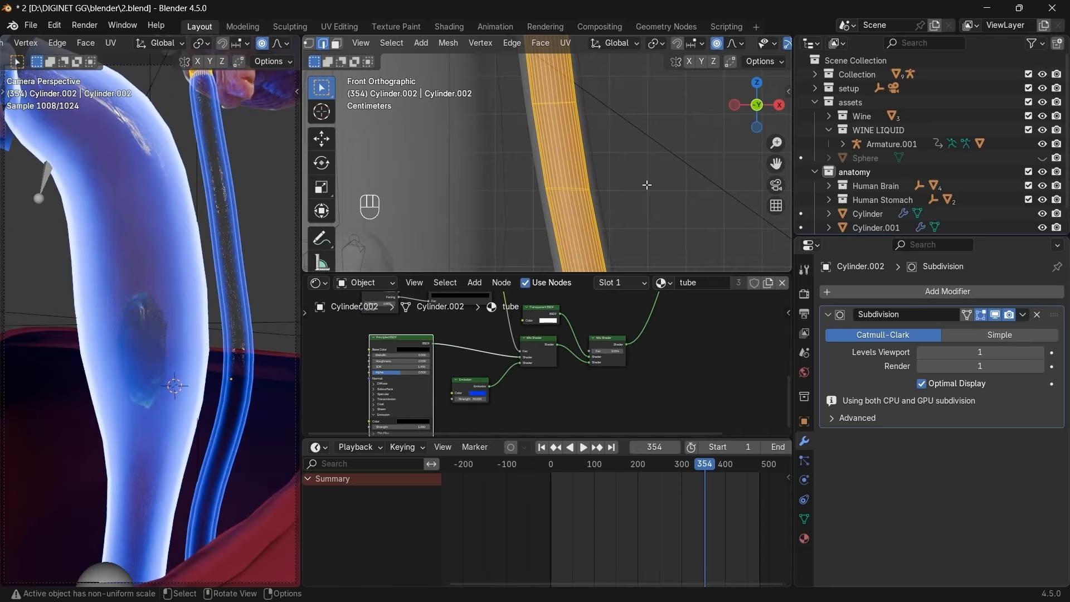
{"action": "key", "text": "alt+s"}
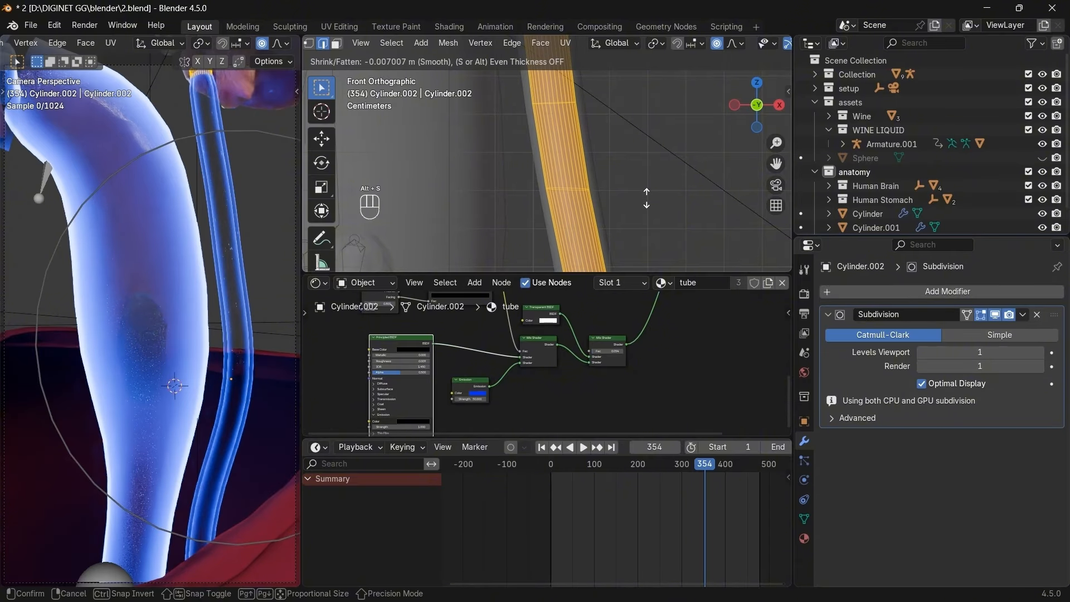
{"action": "left_click", "coordinate": [623, 119]}
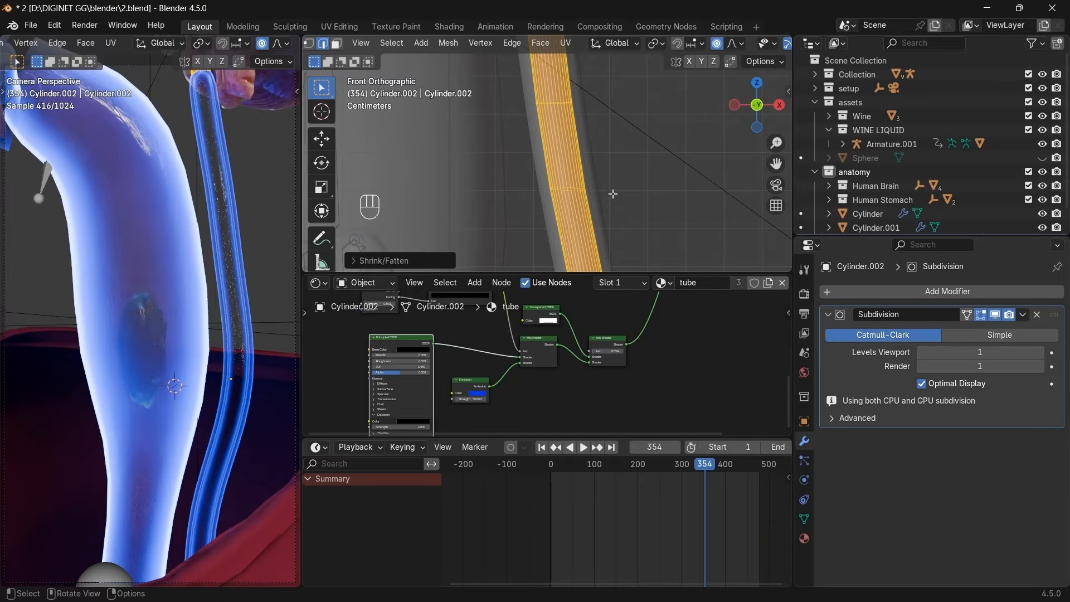
{"action": "key", "text": "Tab"}
{"action": "scroll", "coordinate": [867, 221], "scroll_direction": "down", "scroll_amount": 2}
Select Cylinder.002 and set its Mix Shader factor to 0.
{"action": "left_click", "coordinate": [868, 222]}
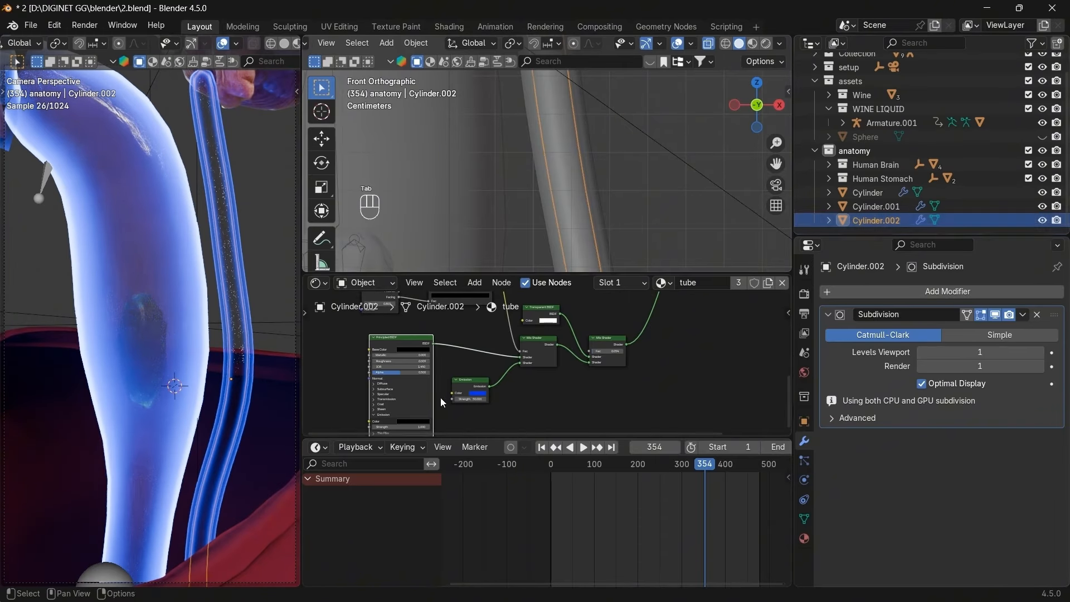
{"action": "scroll", "coordinate": [442, 403], "scroll_direction": "down", "scroll_amount": 5}
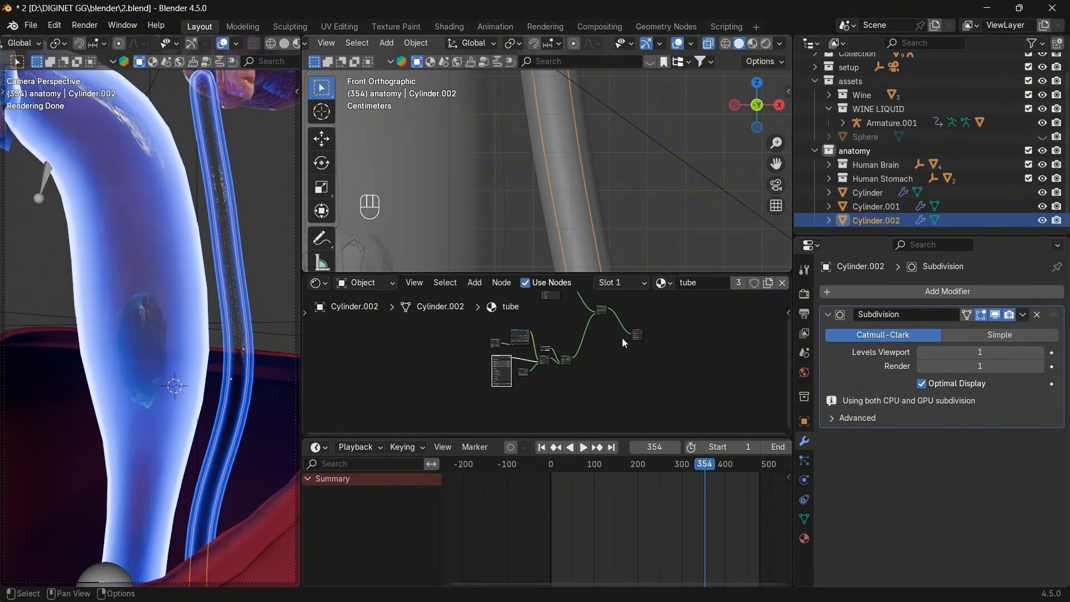
{"action": "middle_click_drag", "start_coordinate": [621, 338], "coordinate": [547, 356]}
{"action": "scroll", "coordinate": [659, 409], "scroll_direction": "up", "scroll_amount": 10}
{"action": "scroll", "coordinate": [547, 356], "scroll_direction": "up", "scroll_amount": 6}
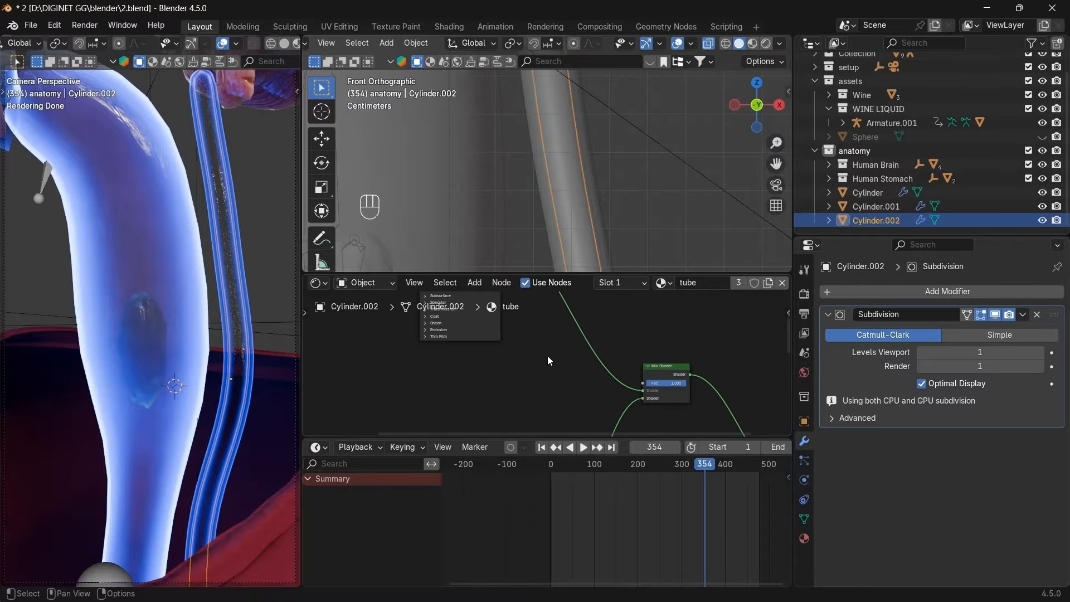
{"action": "left_click_drag", "start_coordinate": [680, 385], "coordinate": [666, 379]}
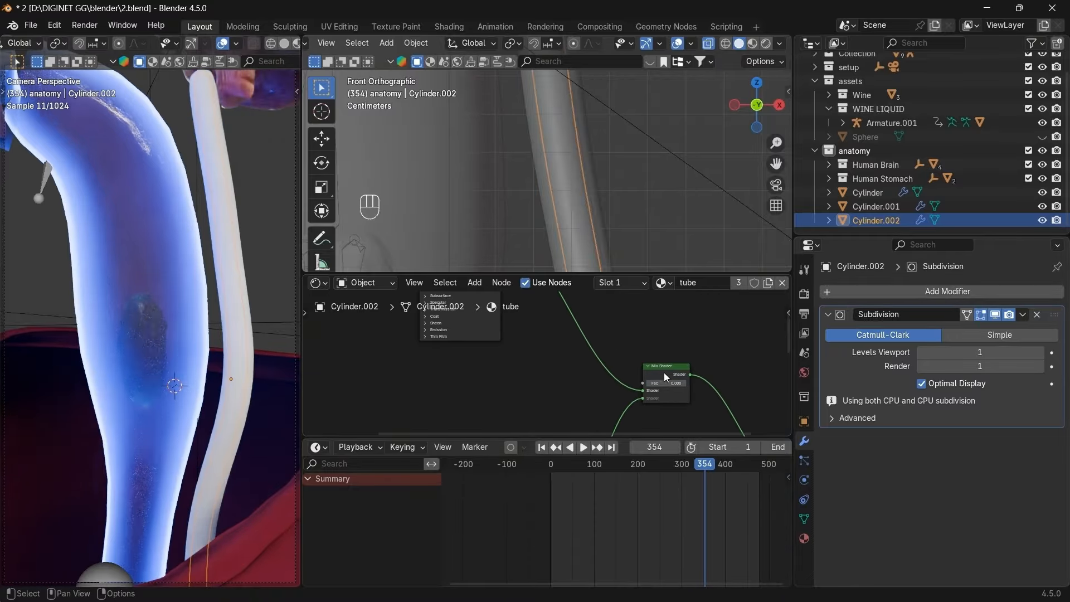
Try a red base colour and Alpha 0.1 on the Principled BSDF.
{"action": "scroll", "coordinate": [639, 392], "scroll_direction": "down", "scroll_amount": 3}
{"action": "middle_click_drag", "start_coordinate": [639, 392], "coordinate": [664, 397]}
{"action": "scroll", "coordinate": [630, 369], "scroll_direction": "up", "scroll_amount": 2}
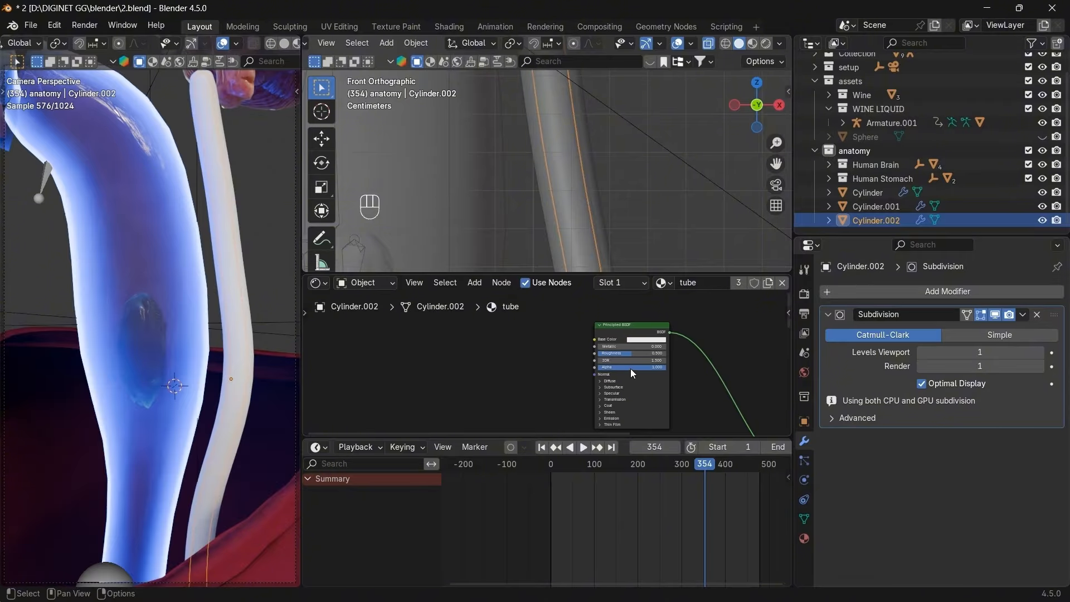
{"action": "left_click", "coordinate": [646, 340]}
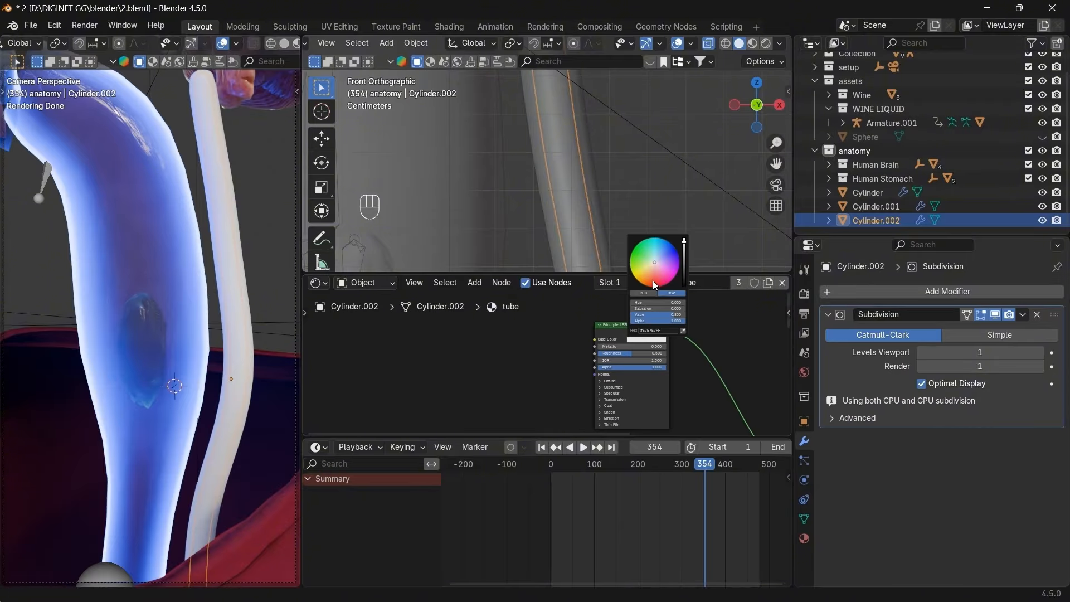
{"action": "left_click_drag", "start_coordinate": [653, 280], "coordinate": [653, 287]}
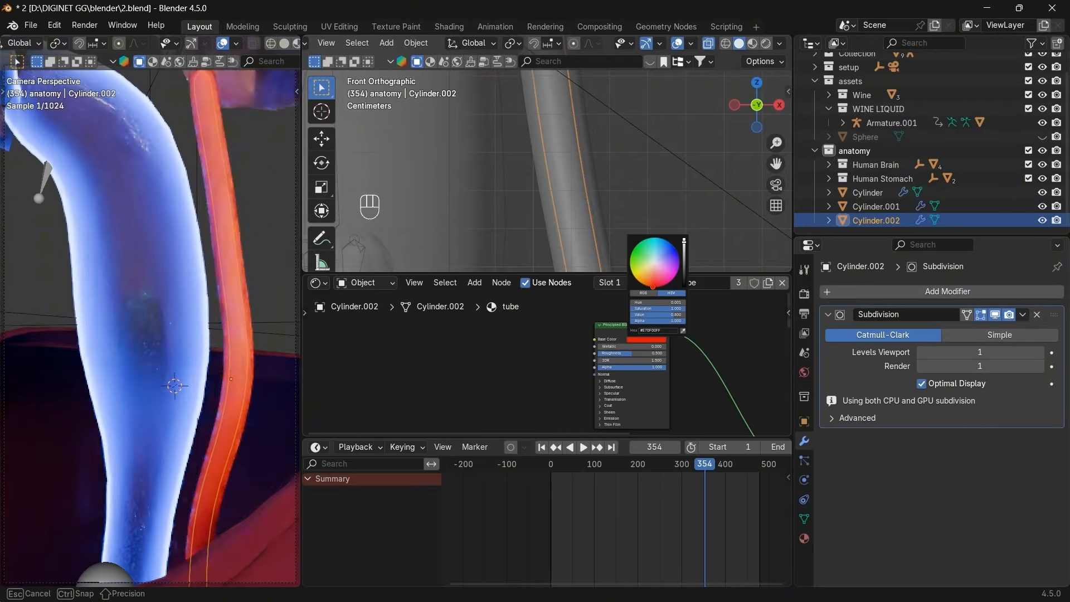
{"action": "left_click", "coordinate": [637, 367]}
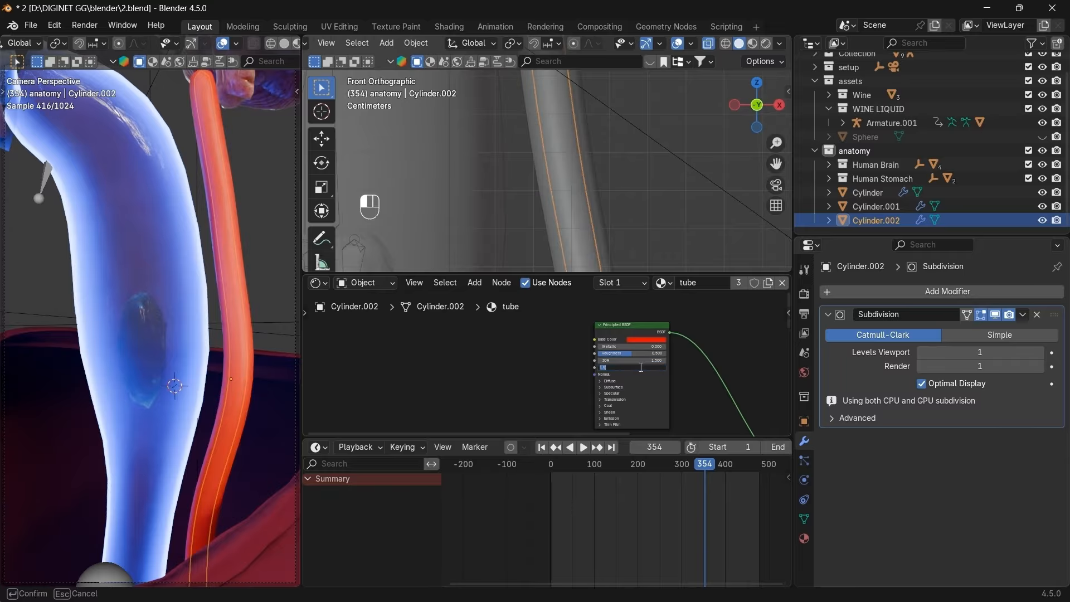
{"action": "type", "text": "0.1"}
{"action": "key", "text": "Return"}
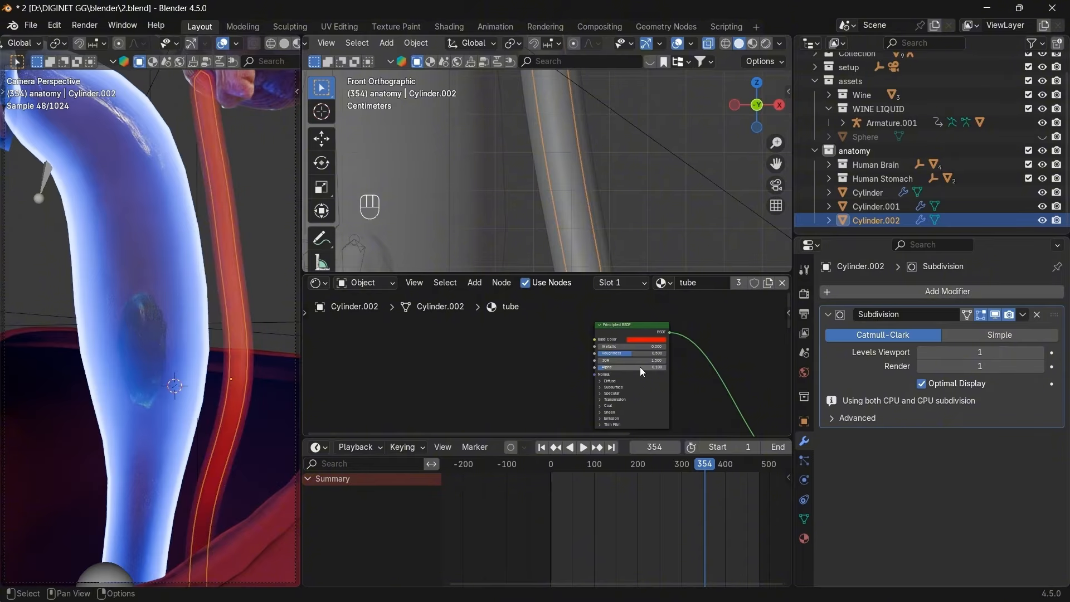
Undo the colour and alpha changes, reset Mix Fac to 1, and make a separate tube.001 material.
{"action": "key", "text": "ctrl+z"}
{"action": "key", "text": "ctrl+z"}
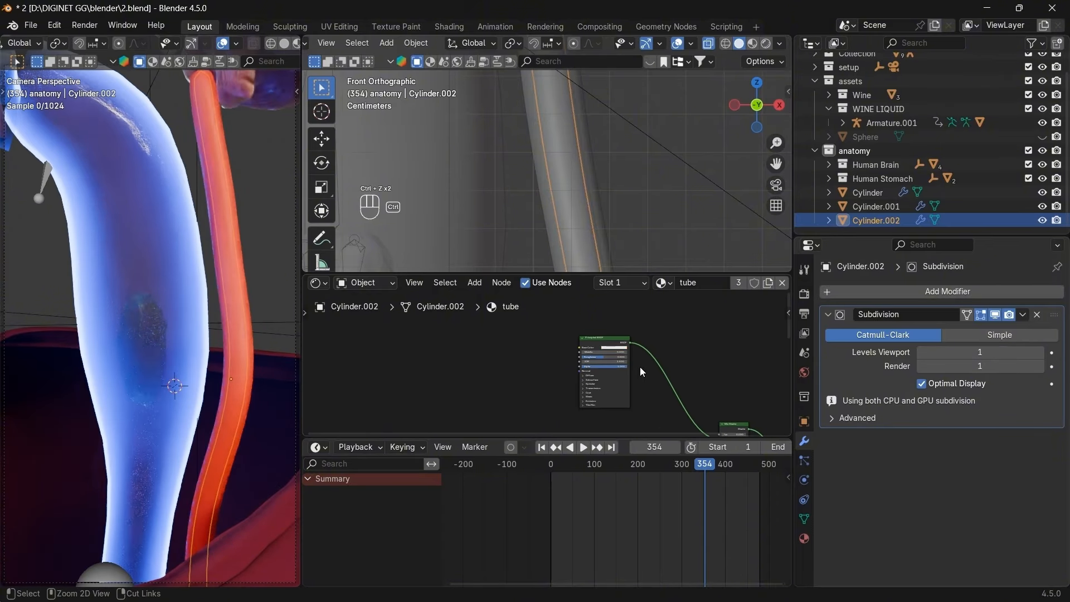
{"action": "middle_click_drag", "start_coordinate": [639, 367], "coordinate": [615, 324]}
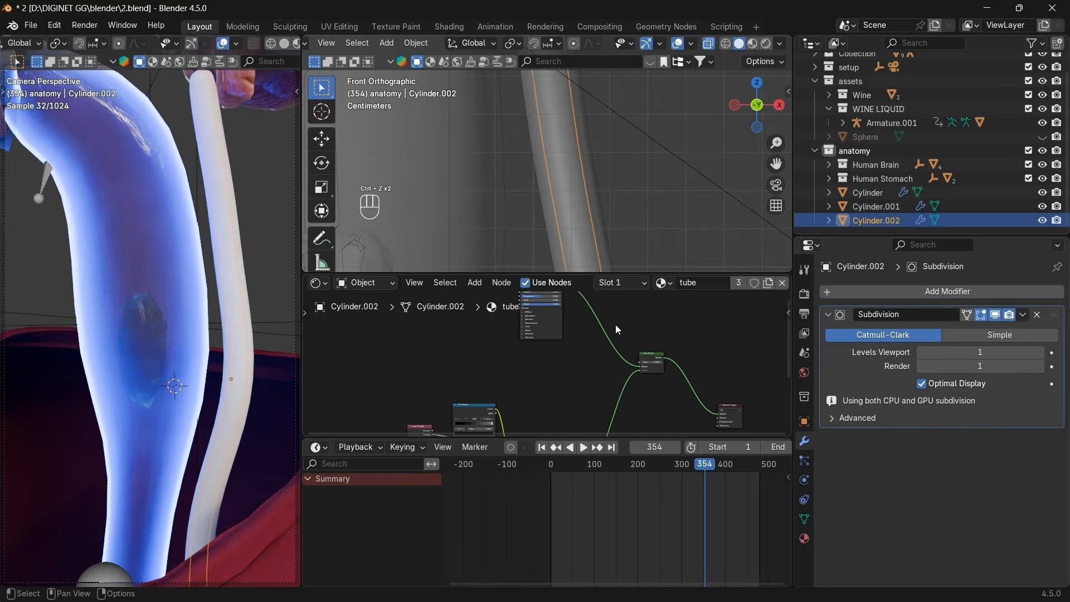
{"action": "left_click_drag", "start_coordinate": [655, 364], "coordinate": [664, 368]}
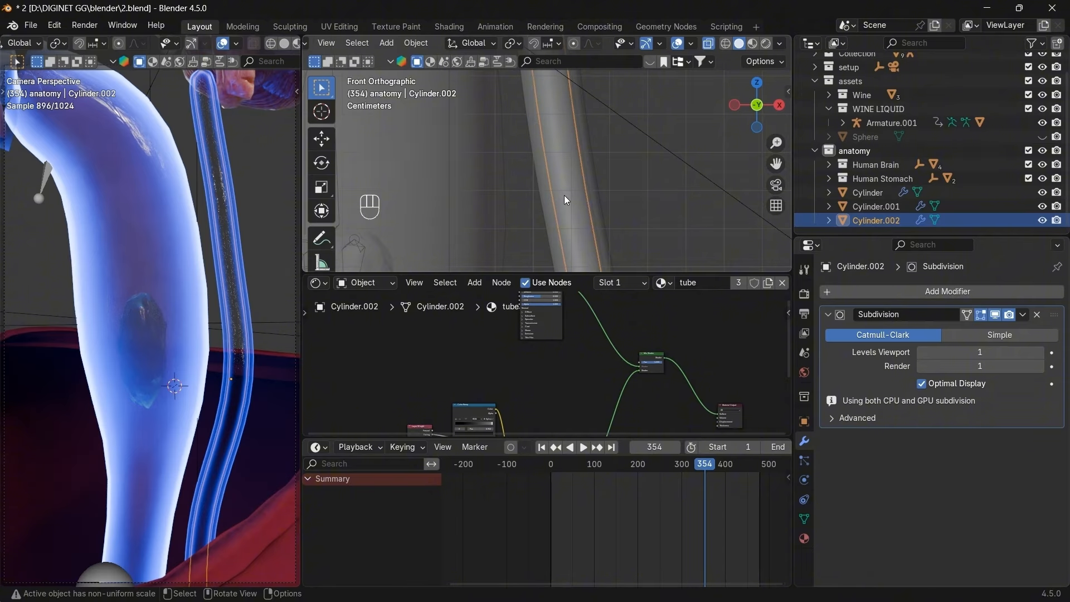
{"action": "left_click", "coordinate": [767, 284]}
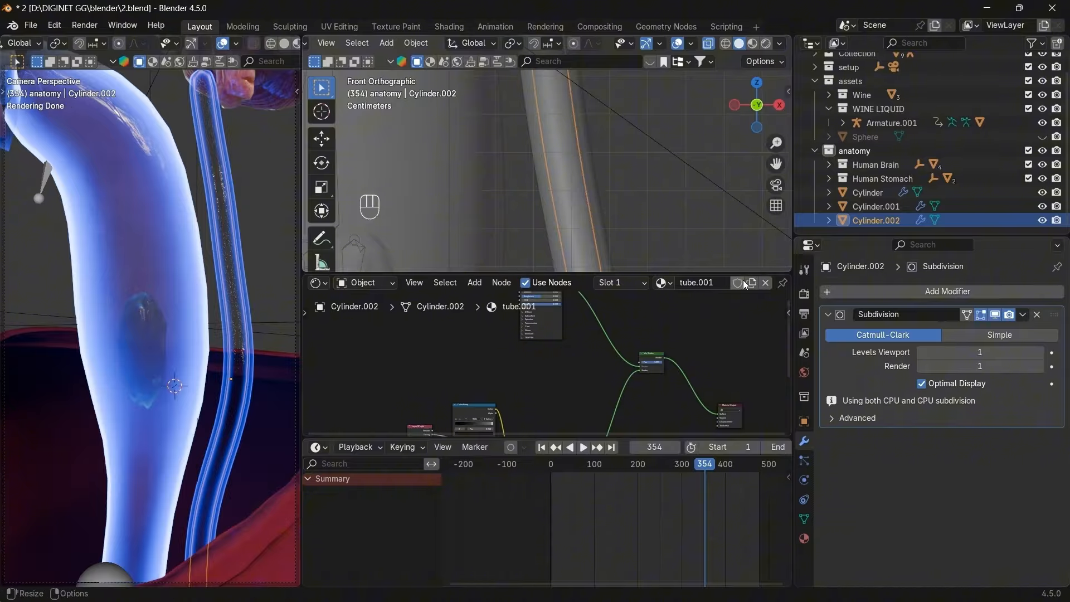
Set the inner tube material's Mix Shader Fac to 0.
{"action": "scroll", "coordinate": [596, 390], "scroll_direction": "up", "scroll_amount": 3}
{"action": "middle_click_drag", "start_coordinate": [521, 337], "coordinate": [474, 358]}
{"action": "left_click_drag", "start_coordinate": [648, 391], "coordinate": [619, 391]}
{"action": "scroll", "coordinate": [545, 365], "scroll_direction": "up", "scroll_amount": 6}
{"action": "middle_click_drag", "start_coordinate": [542, 362], "coordinate": [592, 429]}
Give the Principled BSDF a red Base Color and Alpha 0.1, then enter Edit Mode.
{"action": "scroll", "coordinate": [539, 368], "scroll_direction": "up", "scroll_amount": 2}
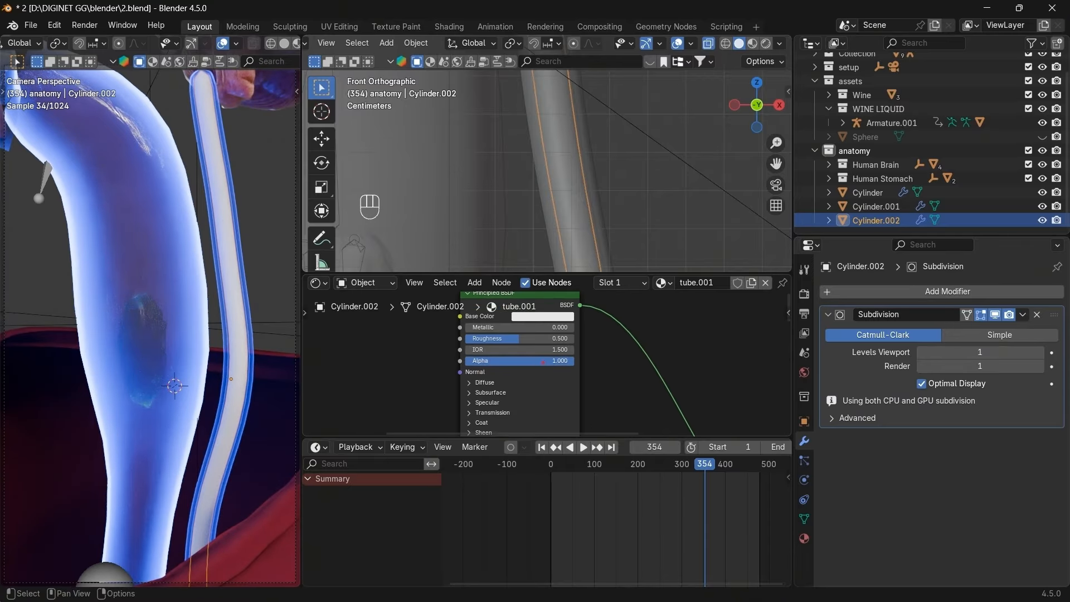
{"action": "left_click_drag", "start_coordinate": [544, 363], "coordinate": [490, 363]}
{"action": "left_click", "coordinate": [562, 362]}
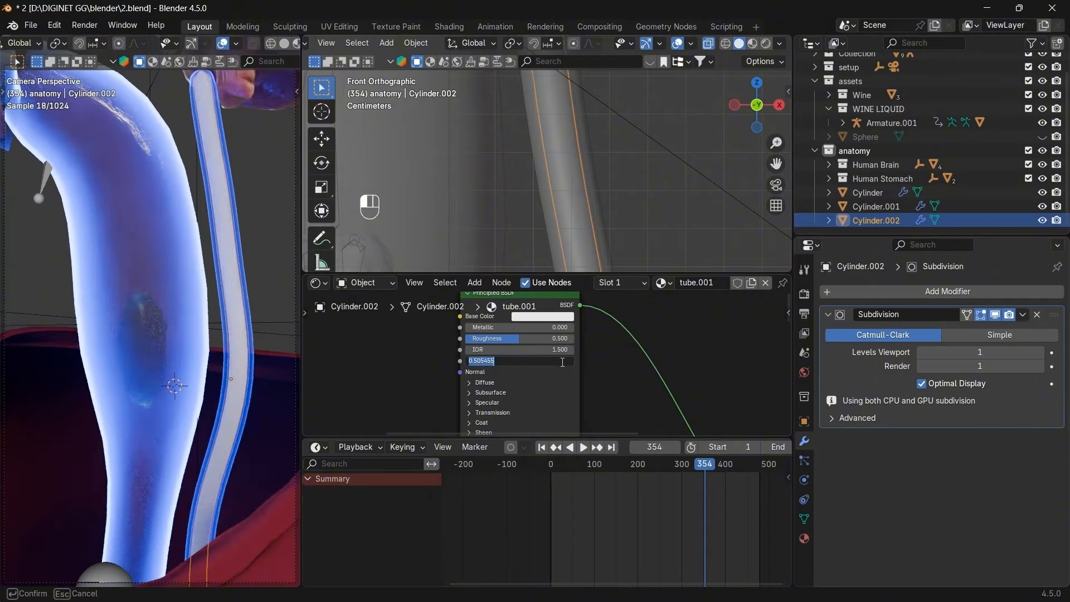
{"action": "type", "text": "0.2"}
{"action": "key", "text": "Return"}
{"action": "middle_click_drag", "start_coordinate": [568, 332], "coordinate": [588, 360]}
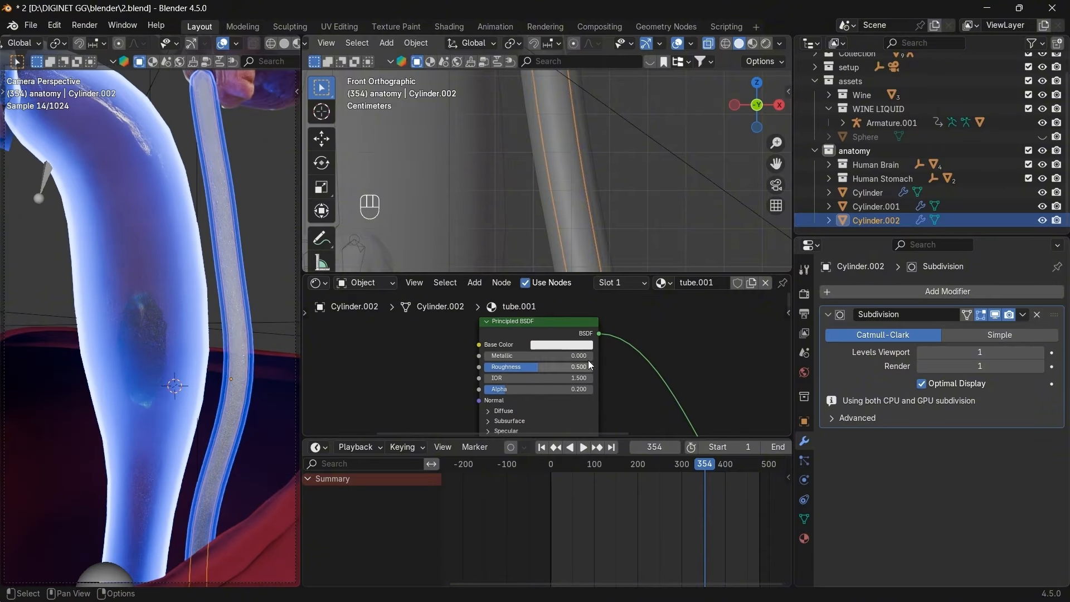
{"action": "left_click", "coordinate": [588, 351]}
{"action": "left_click_drag", "start_coordinate": [573, 273], "coordinate": [574, 261]}
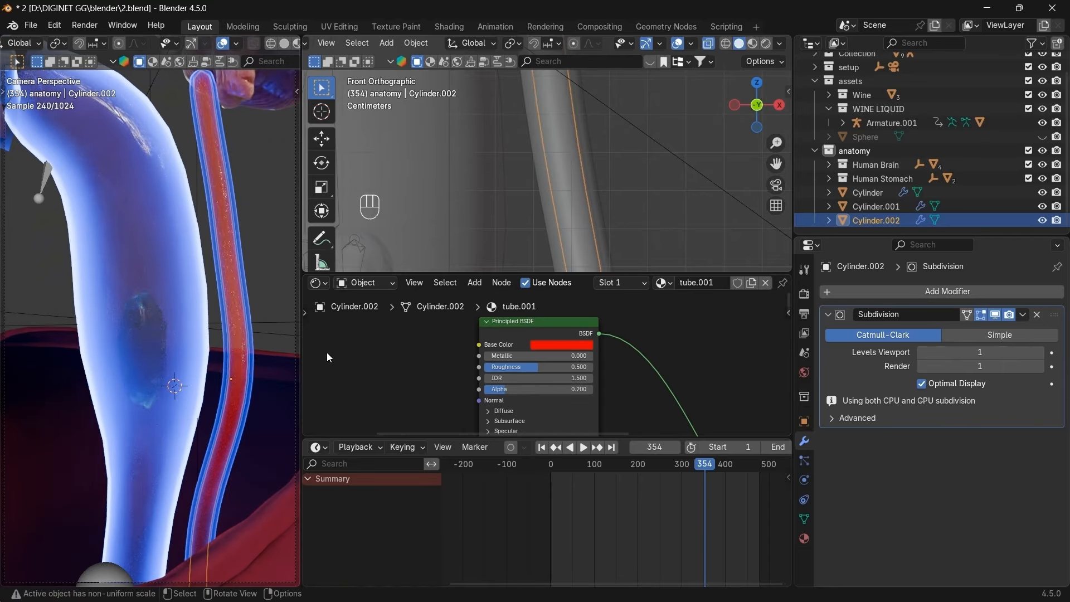
{"action": "left_click", "coordinate": [537, 389]}
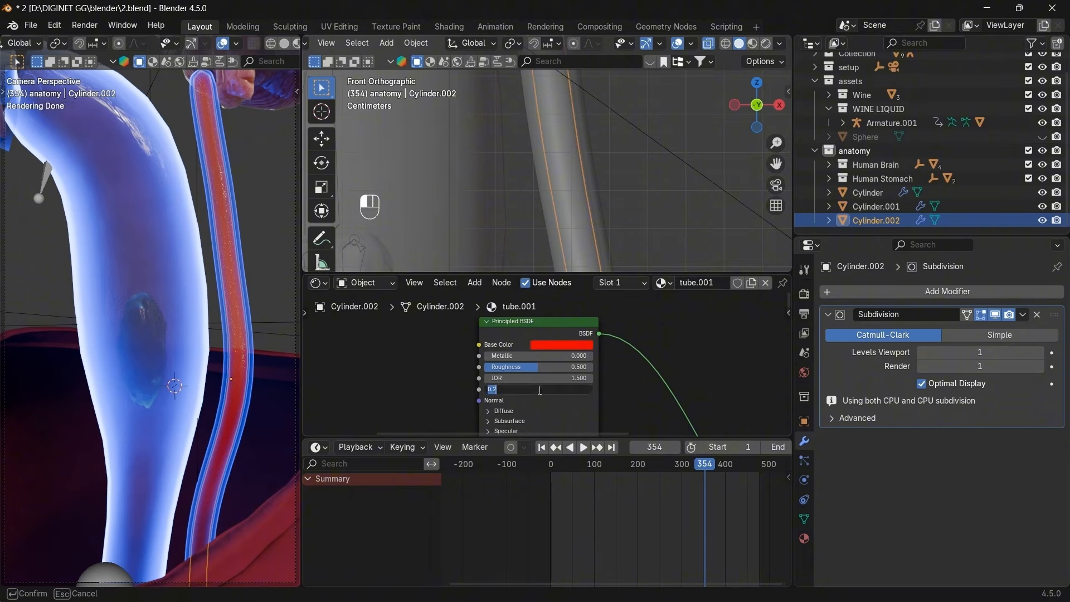
{"action": "type", "text": "0.1"}
{"action": "key", "text": "Return"}
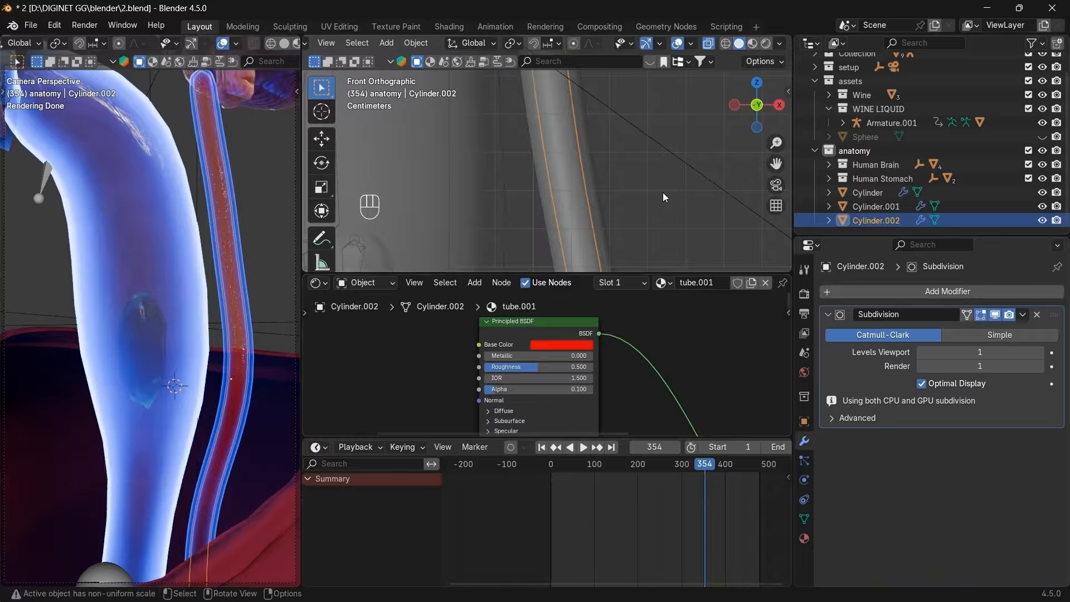
{"action": "key", "text": "Tab"}
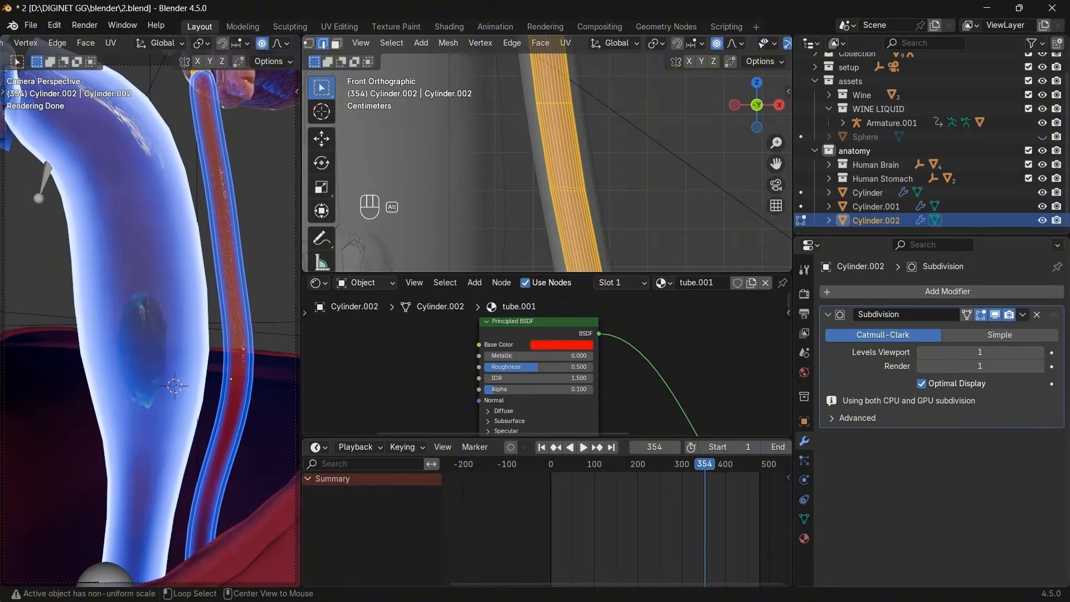
Slim the red core tube with Alt+S shrink, return to Object Mode, and reframe the front view.
{"action": "key", "text": "alt+s"}
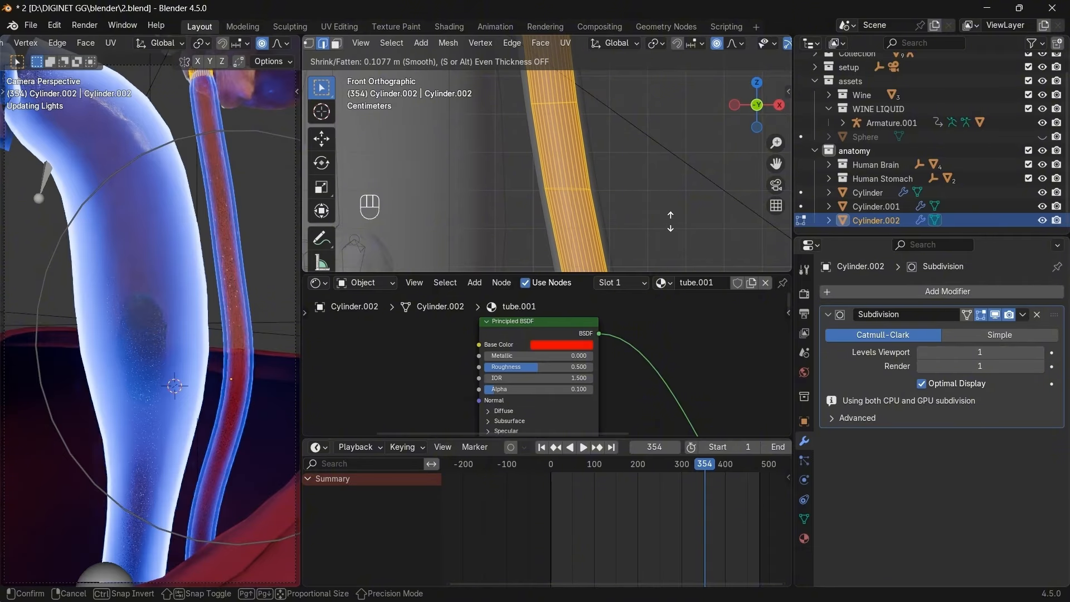
{"action": "left_click", "coordinate": [601, 247]}
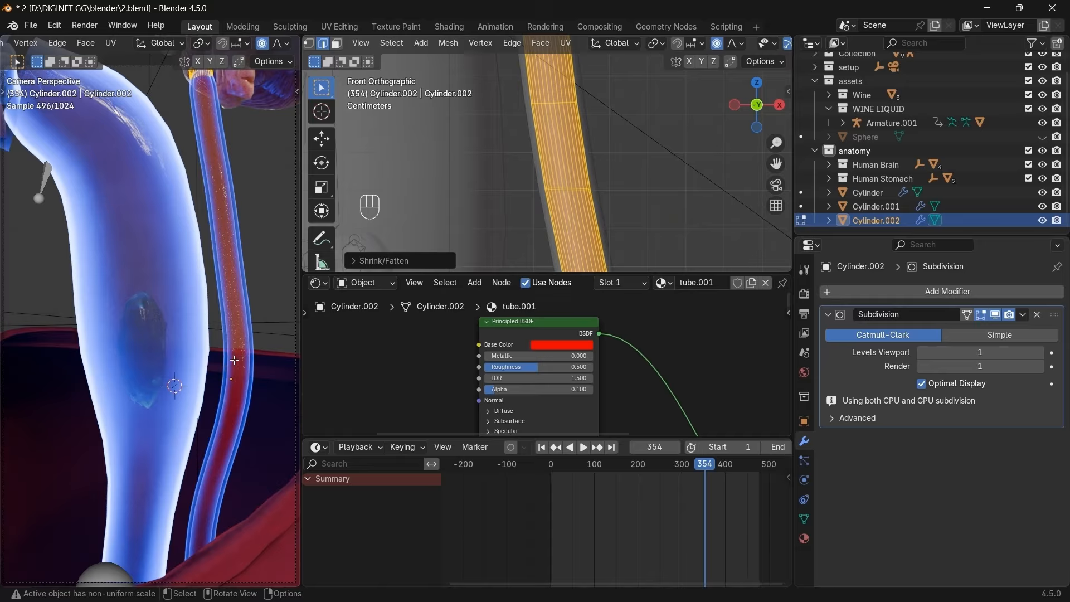
{"action": "key", "text": "Tab"}
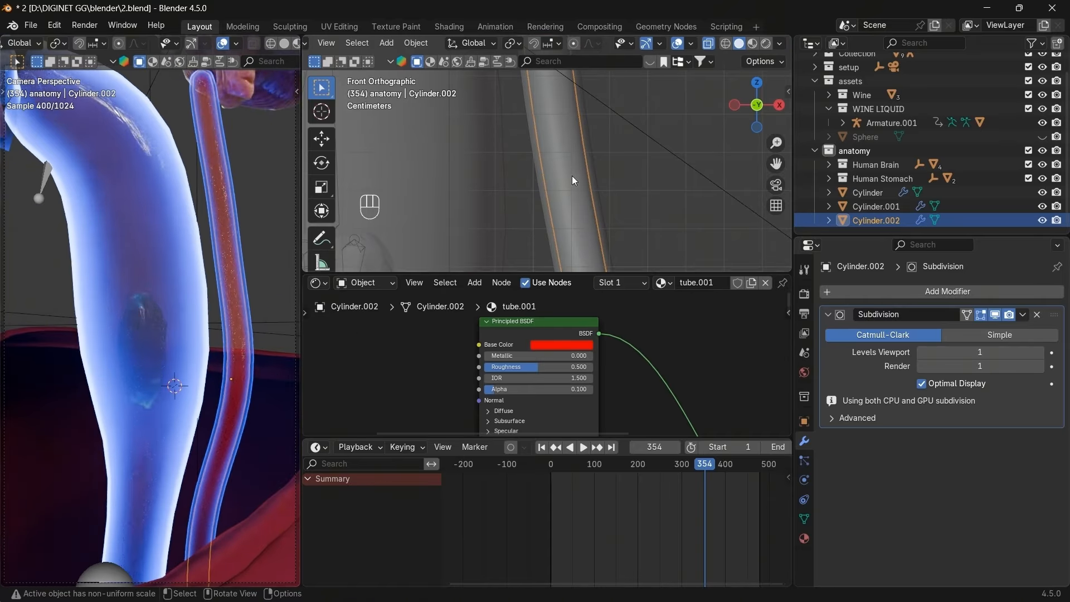
{"action": "scroll", "coordinate": [571, 175], "scroll_direction": "down", "scroll_amount": 3}
{"action": "left_click_drag", "start_coordinate": [775, 164], "coordinate": [780, 267]}
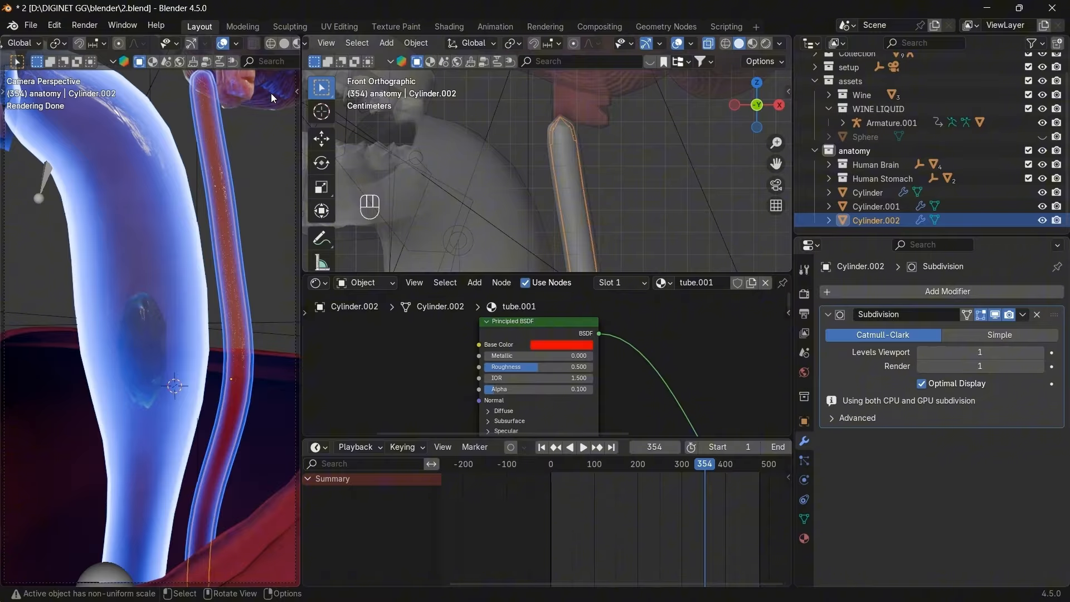
Select all three cylinders and enter Edit Mode with vertex selection.
{"action": "left_click", "coordinate": [892, 195]}
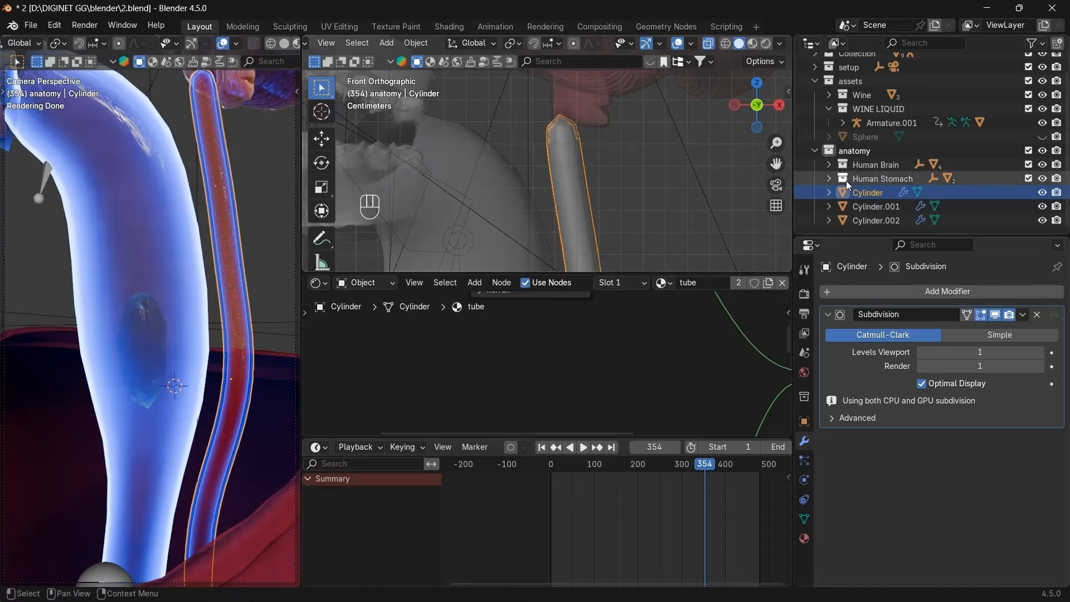
{"action": "left_click", "coordinate": [860, 220], "text": "shift"}
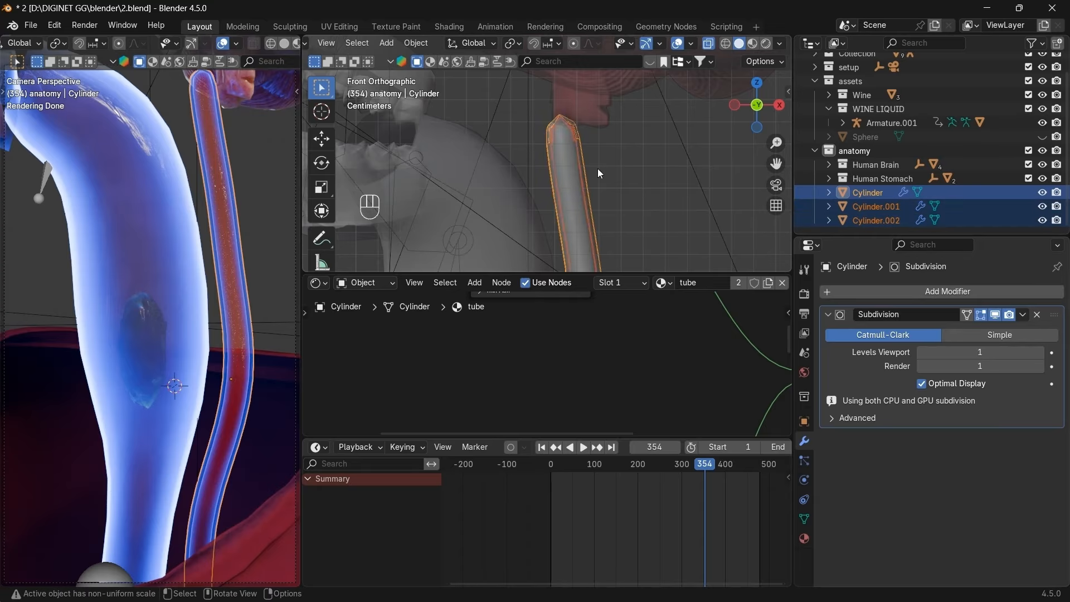
{"action": "key", "text": "Tab"}
{"action": "key", "text": "1"}
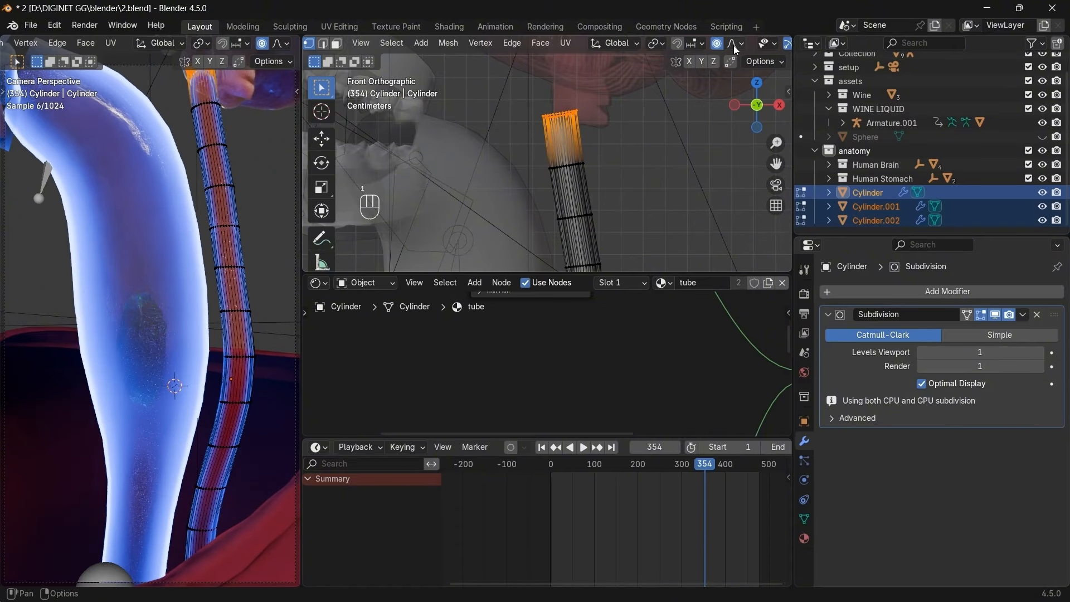
With X-ray on, box-select the top-end vertices, delete their faces, and exit Edit Mode.
{"action": "scroll", "coordinate": [734, 44], "scroll_direction": "down", "scroll_amount": 5}
{"action": "left_click", "coordinate": [708, 43]}
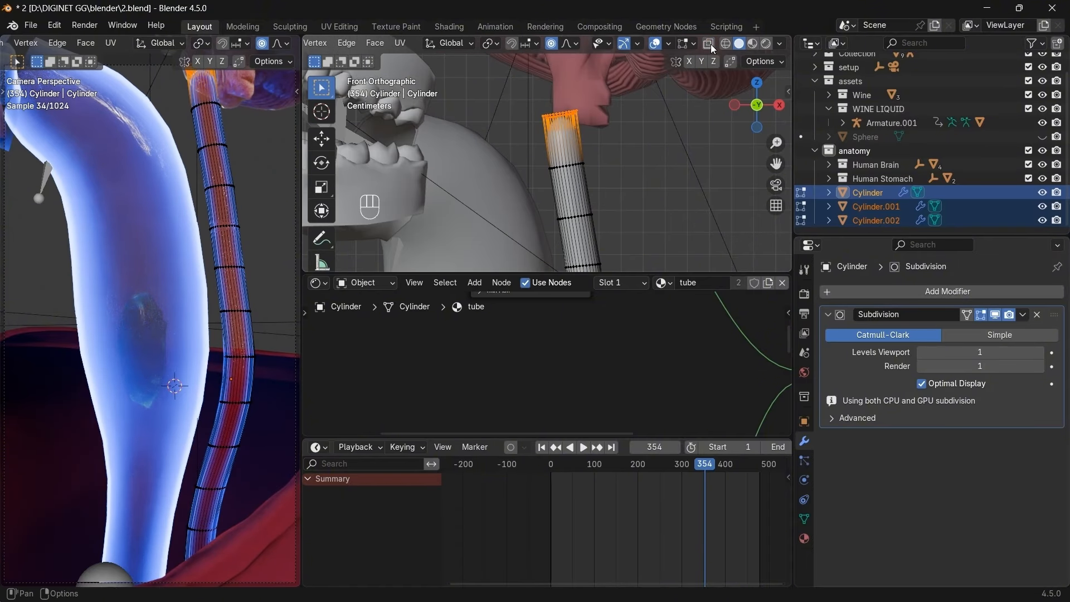
{"action": "left_click", "coordinate": [708, 44]}
{"action": "left_click_drag", "start_coordinate": [601, 93], "coordinate": [507, 139]}
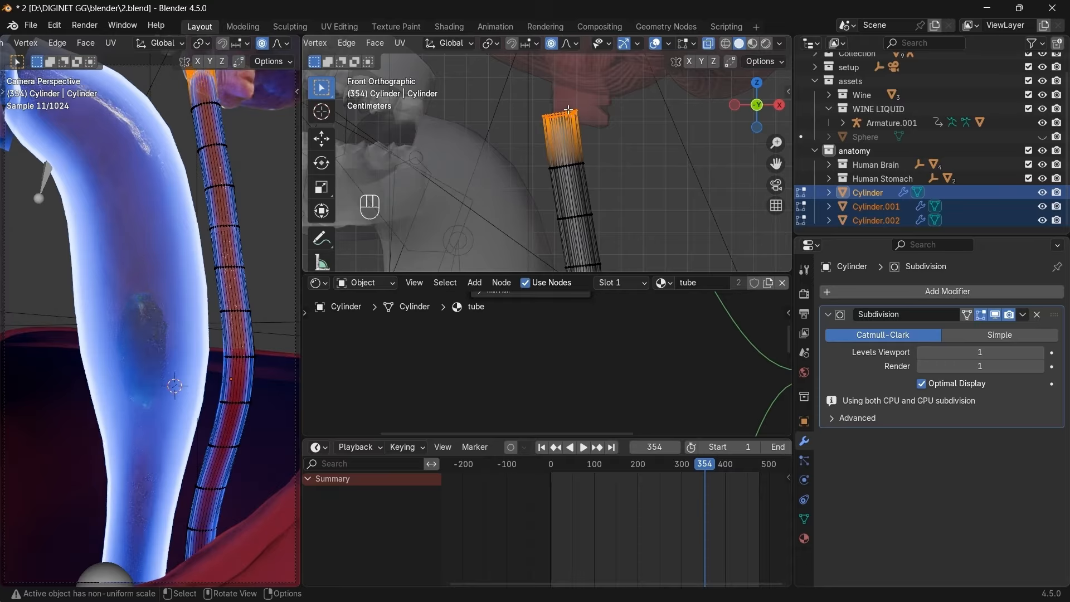
{"action": "key", "text": "x"}
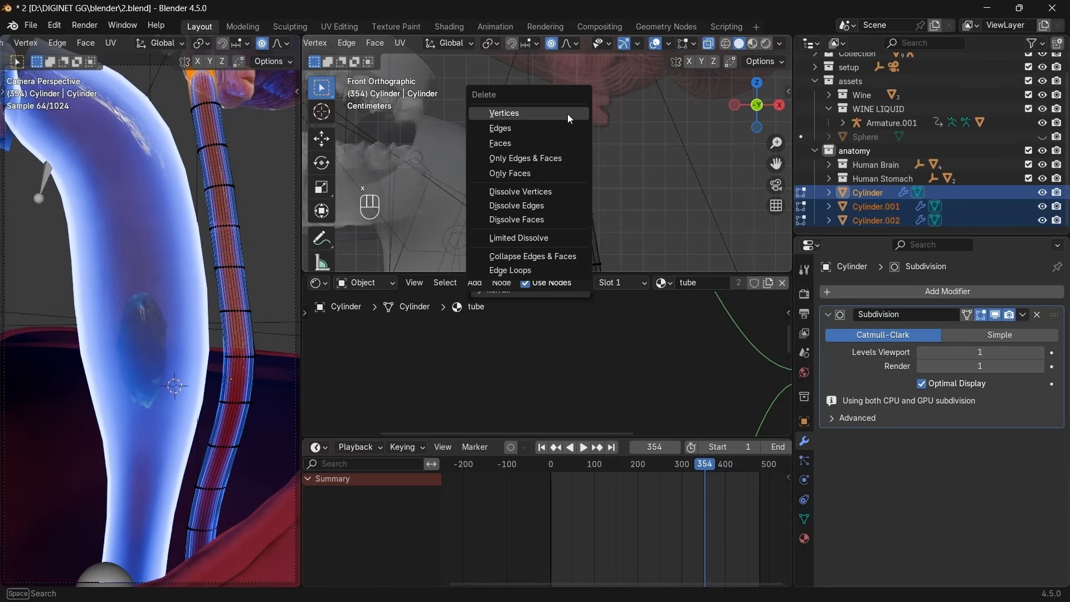
{"action": "left_click", "coordinate": [514, 142]}
{"action": "scroll", "coordinate": [264, 167], "scroll_direction": "down", "scroll_amount": 2}
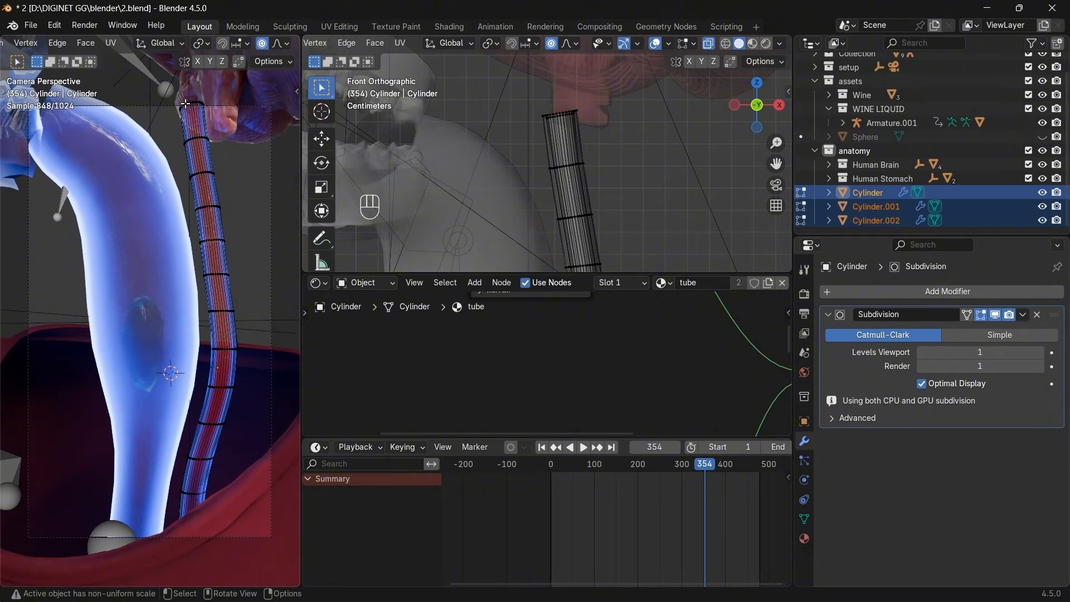
{"action": "key", "text": "Tab"}
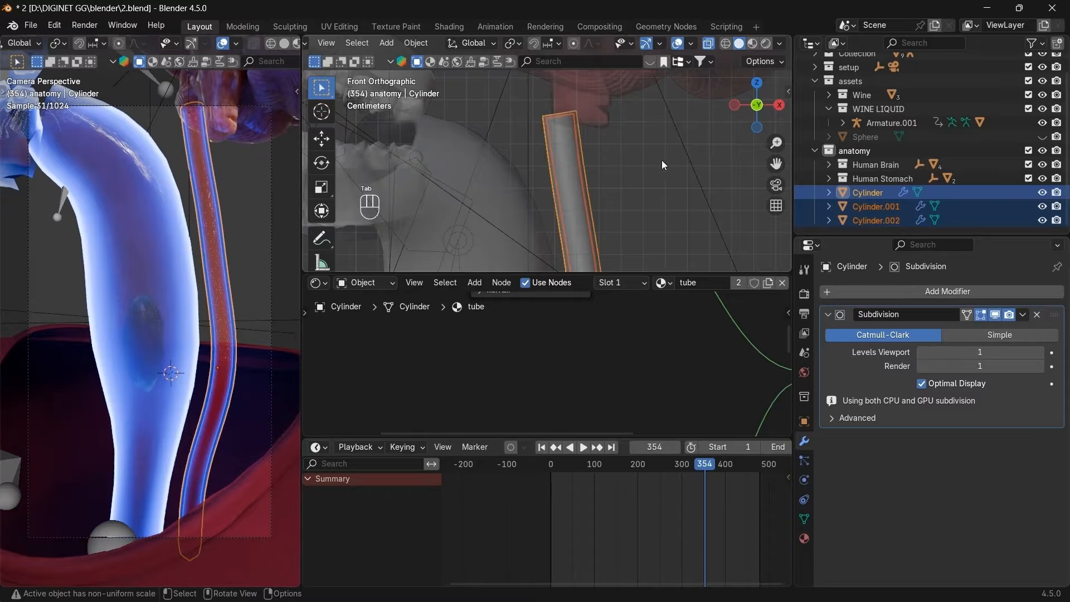
Create a new collection in the Outliner and name it 'tube'.
{"action": "scroll", "coordinate": [662, 163], "scroll_direction": "down", "scroll_amount": 2}
{"action": "scroll", "coordinate": [662, 162], "scroll_direction": "up", "scroll_amount": 1}
{"action": "left_click_drag", "start_coordinate": [775, 164], "coordinate": [778, 26]}
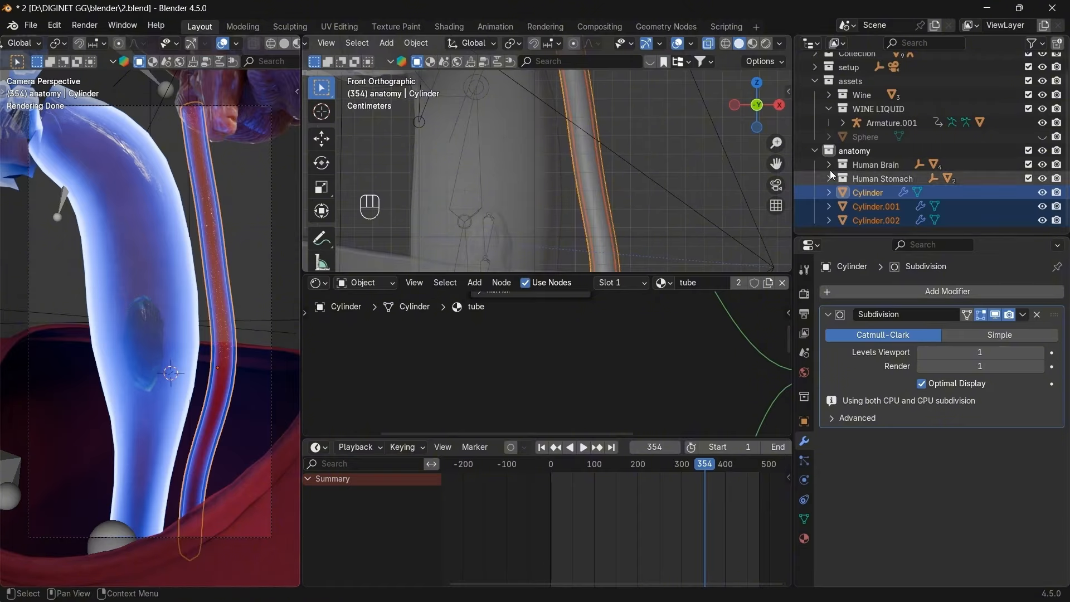
{"action": "left_click_drag", "start_coordinate": [852, 237], "coordinate": [867, 355]}
{"action": "right_click", "coordinate": [867, 302]}
{"action": "left_click", "coordinate": [867, 302]}
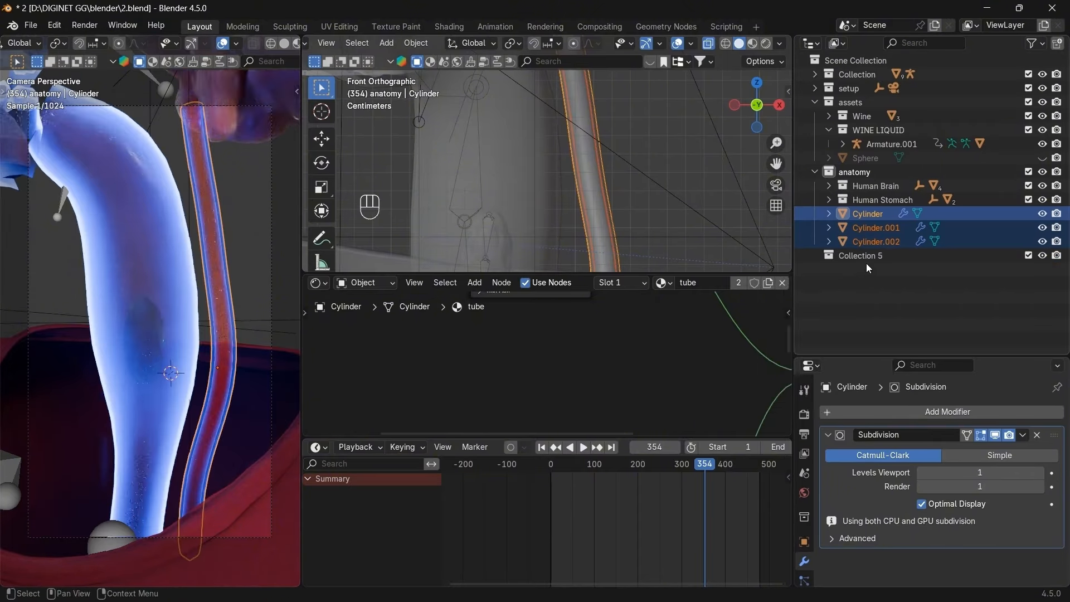
{"action": "double_click", "coordinate": [866, 259]}
{"action": "type", "text": "tube"}
{"action": "key", "text": "Return"}
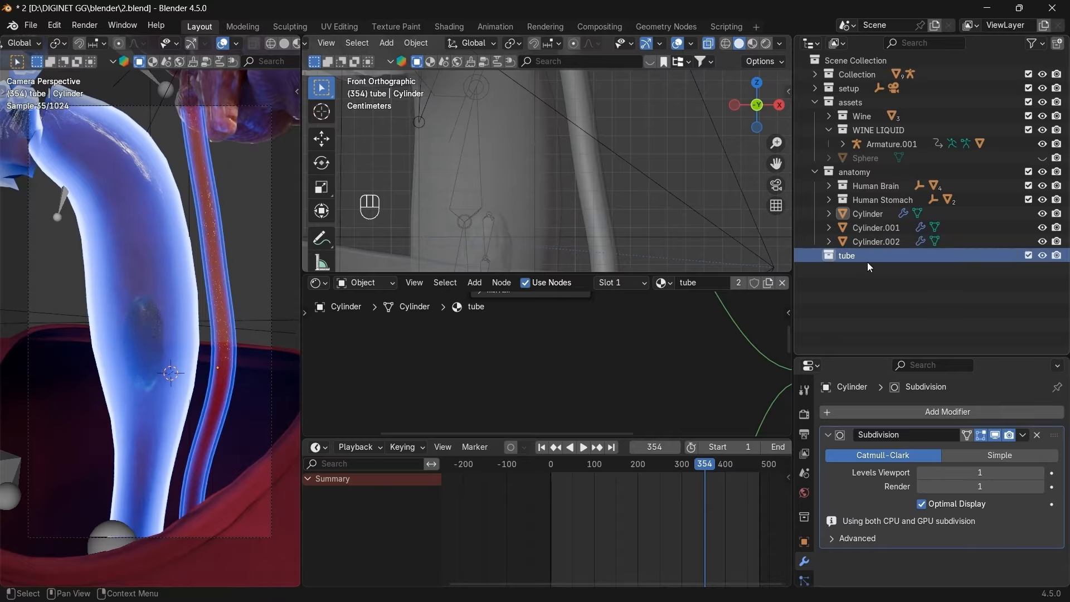
Move Cylinder, Cylinder.001 and Cylinder.002 into 'tube' and nest it under anatomy.
{"action": "left_click", "coordinate": [891, 215]}
{"action": "left_click", "coordinate": [870, 228], "text": "ctrl"}
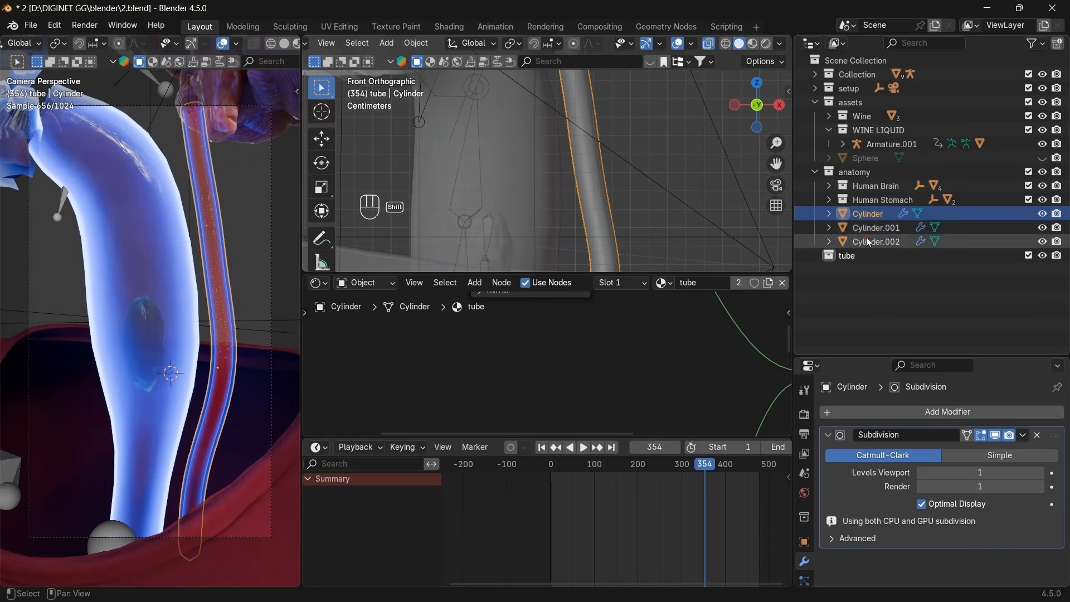
{"action": "left_click", "coordinate": [866, 240], "text": "ctrl"}
{"action": "left_click_drag", "start_coordinate": [862, 217], "coordinate": [847, 255]}
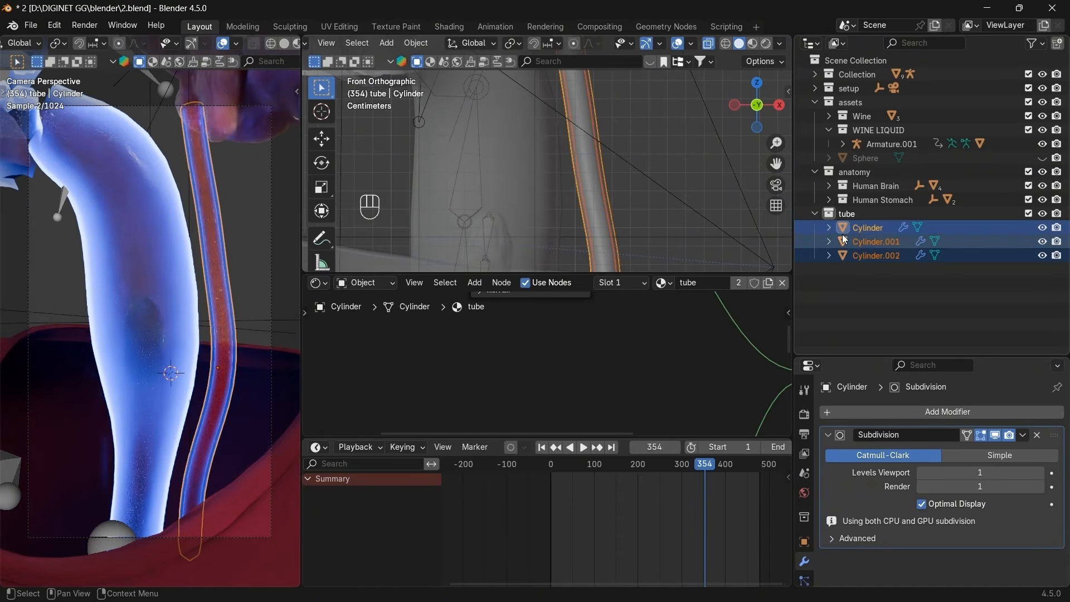
{"action": "left_click", "coordinate": [815, 214]}
{"action": "left_click_drag", "start_coordinate": [844, 214], "coordinate": [846, 174]}
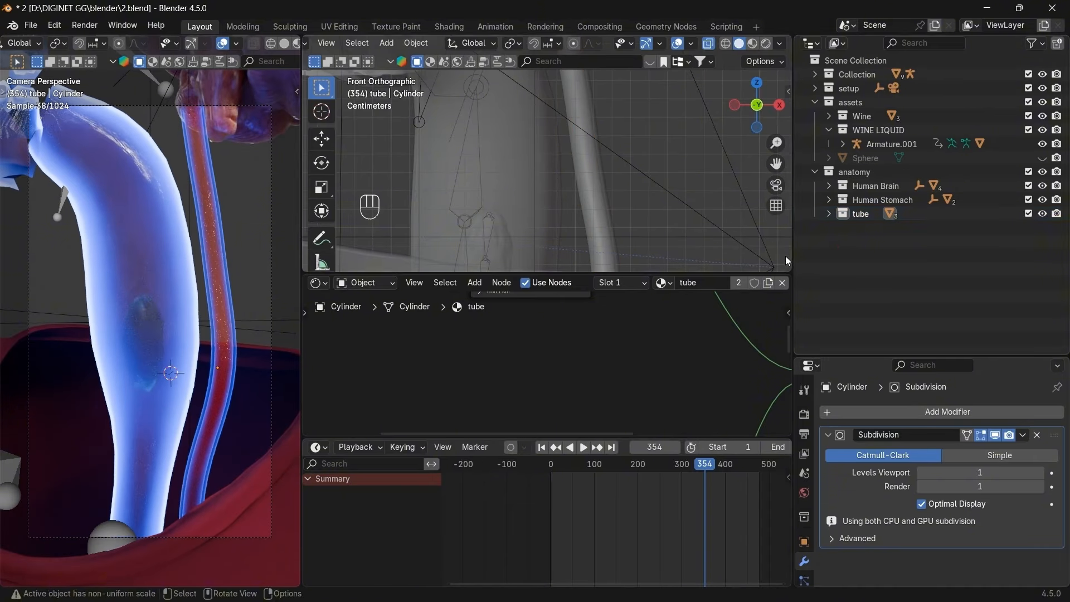
{"action": "right_click", "coordinate": [872, 239]}
Create a collection named 'particles' and nest it under anatomy below tube.
{"action": "left_click", "coordinate": [874, 241]}
{"action": "double_click", "coordinate": [862, 228]}
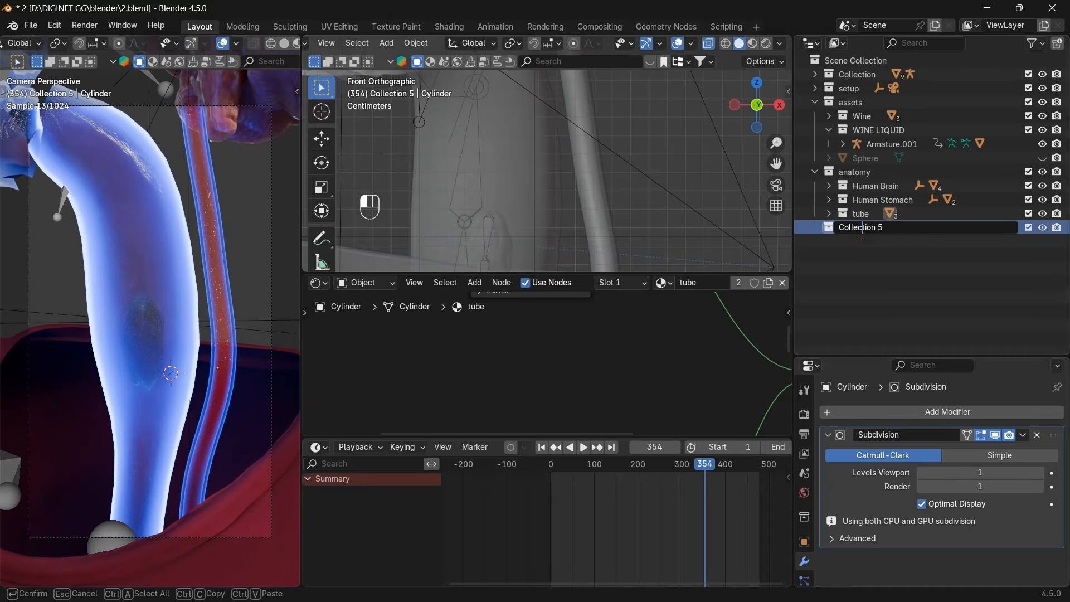
{"action": "type", "text": "particles"}
{"action": "key", "text": "Return"}
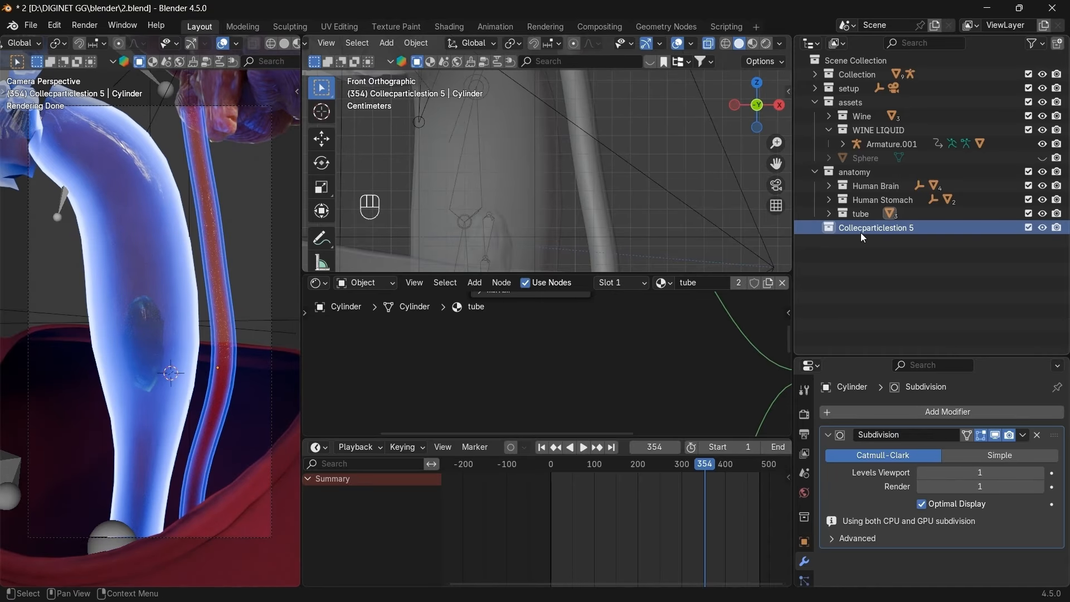
{"action": "double_click", "coordinate": [885, 229]}
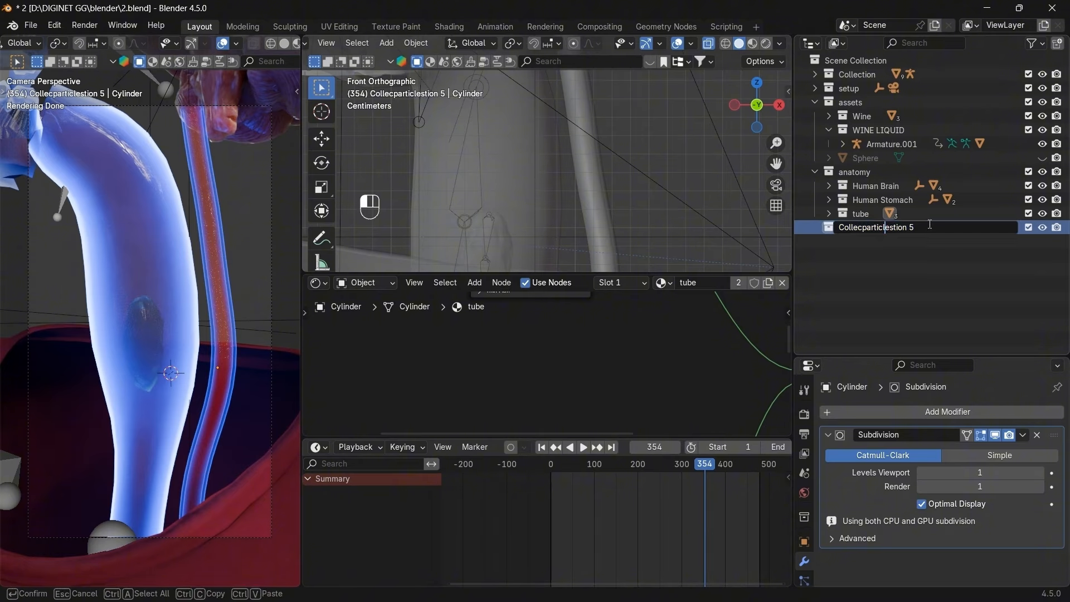
{"action": "key", "text": "ctrl+a"}
{"action": "type", "text": "particles"}
{"action": "key", "text": "Return"}
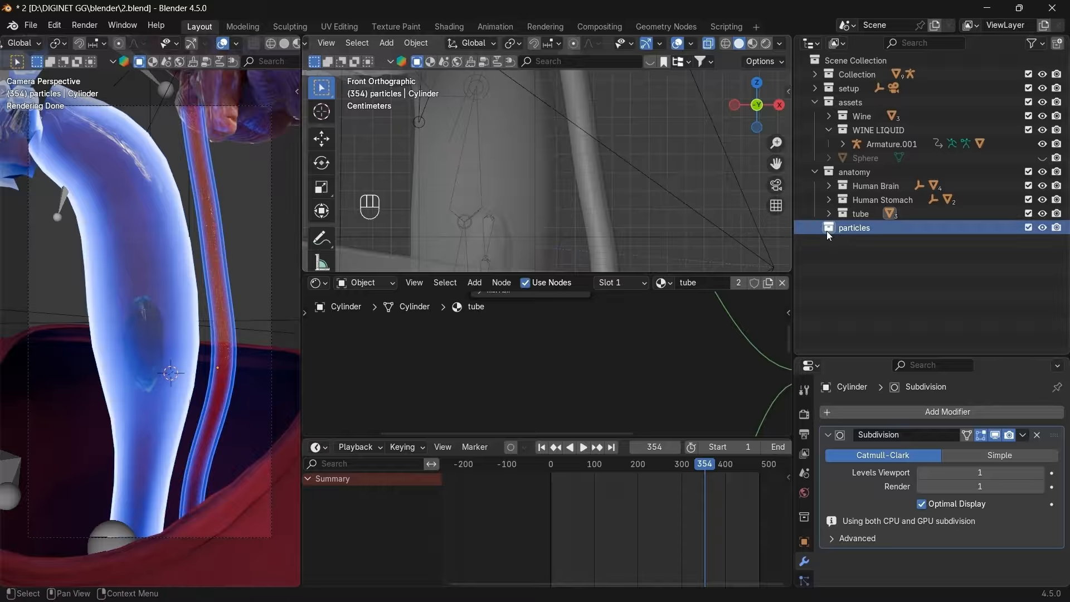
{"action": "left_click_drag", "start_coordinate": [837, 179], "coordinate": [838, 175]}
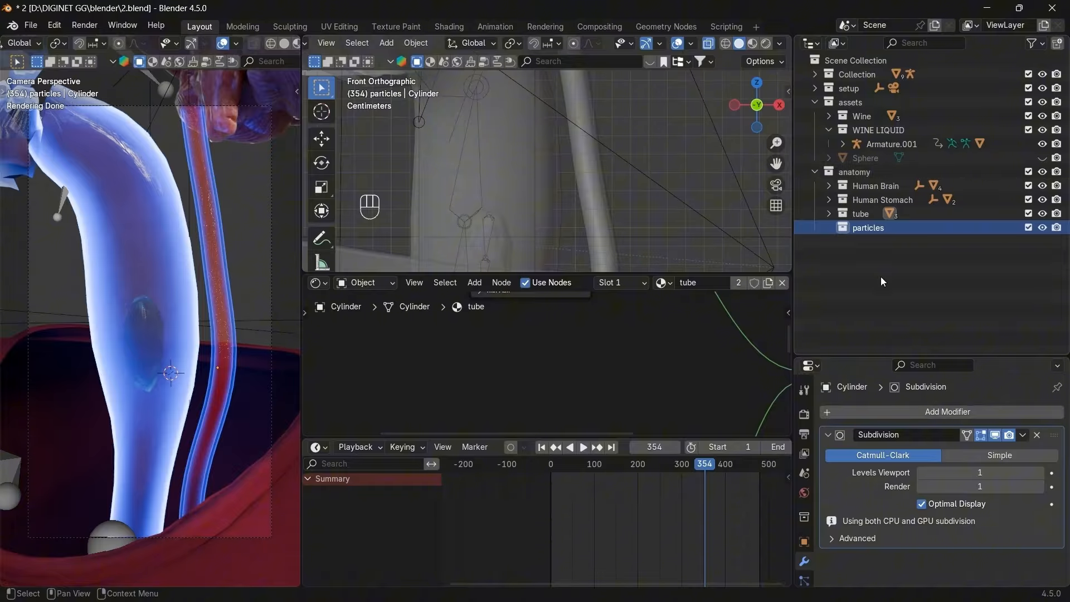
Place the 3D cursor on the lower blue tube and check it from right and front views.
{"action": "left_click", "coordinate": [846, 228]}
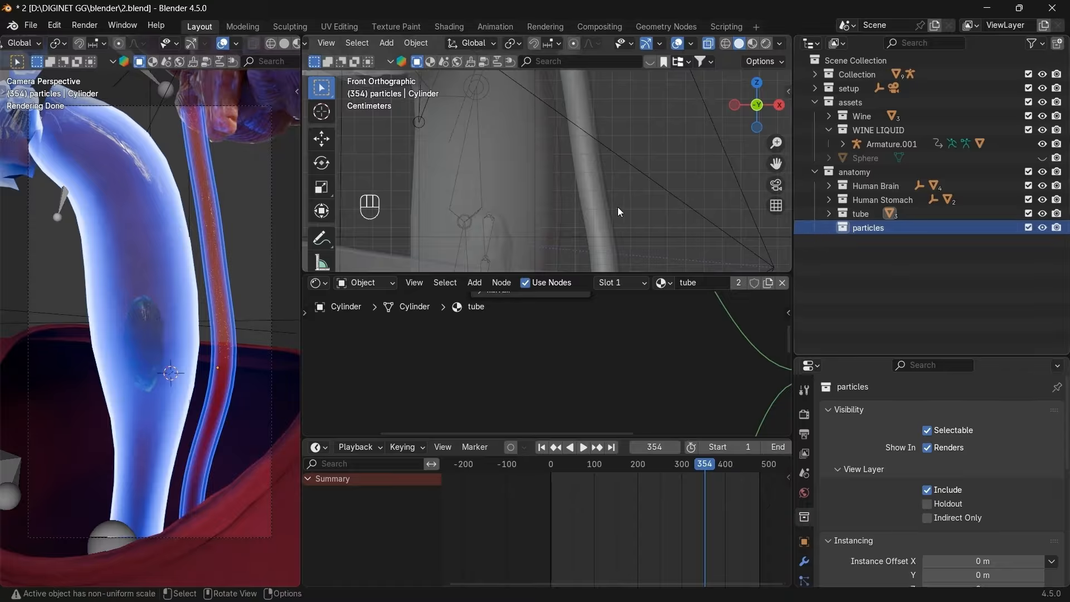
{"action": "scroll", "coordinate": [663, 222], "scroll_direction": "down", "scroll_amount": 6}
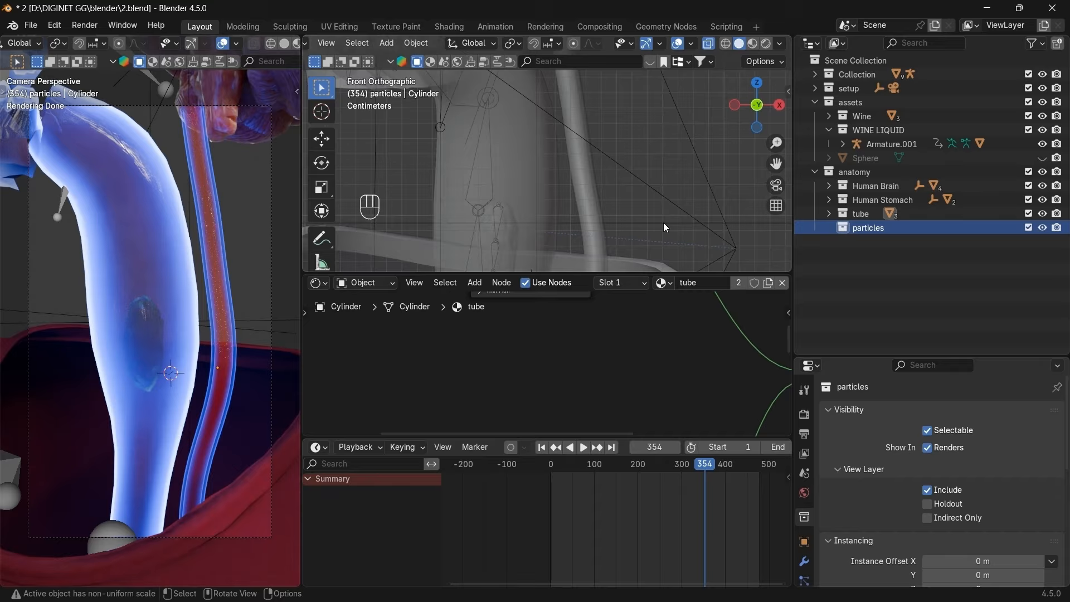
{"action": "left_click", "coordinate": [151, 342], "text": "shift"}
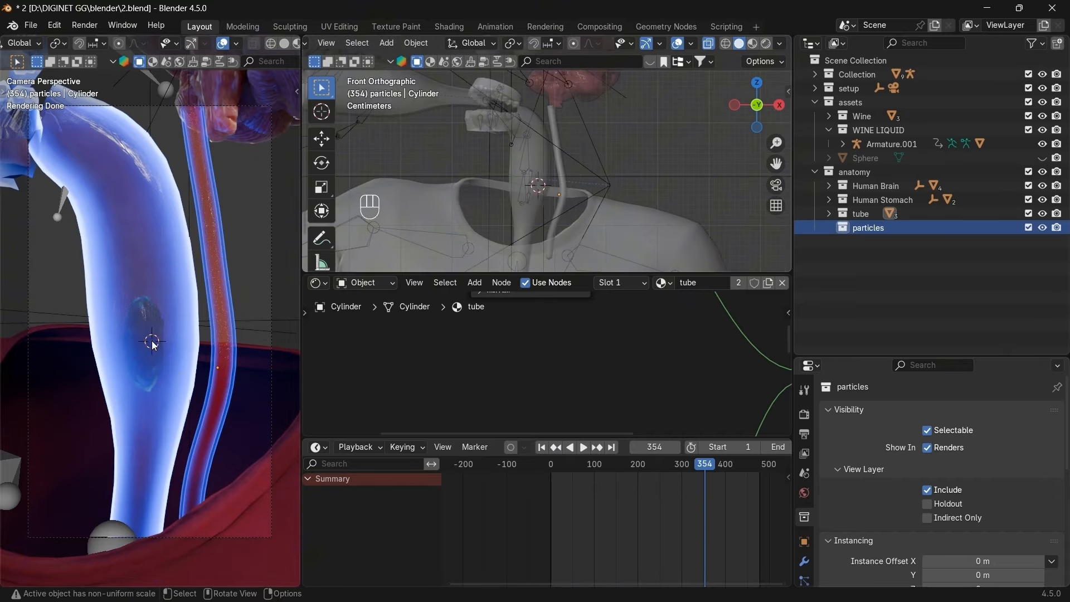
{"action": "scroll", "coordinate": [562, 211], "scroll_direction": "up", "scroll_amount": 4}
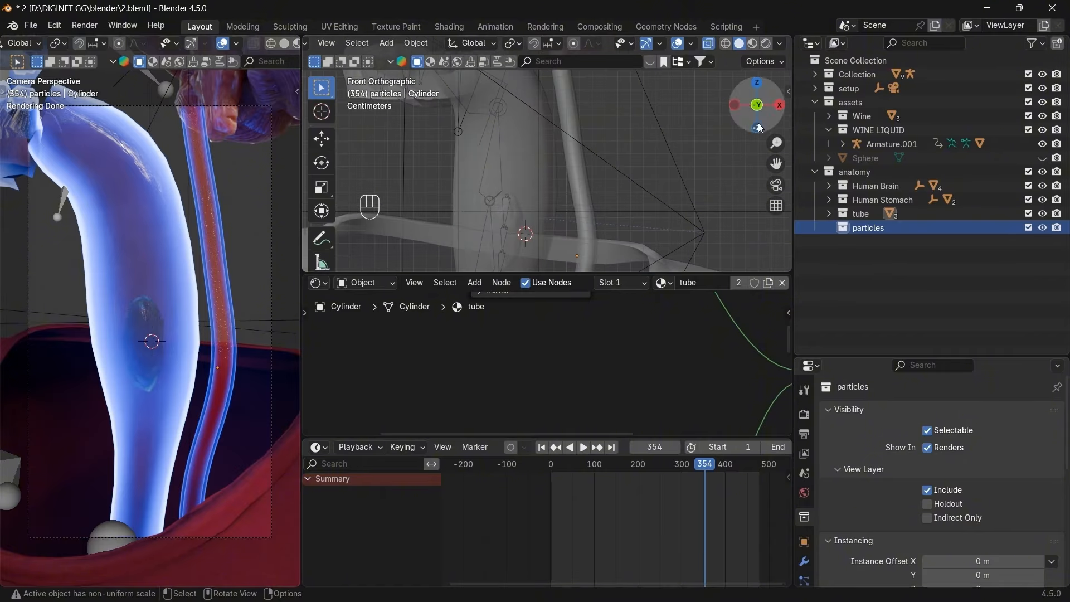
{"action": "left_click", "coordinate": [781, 106]}
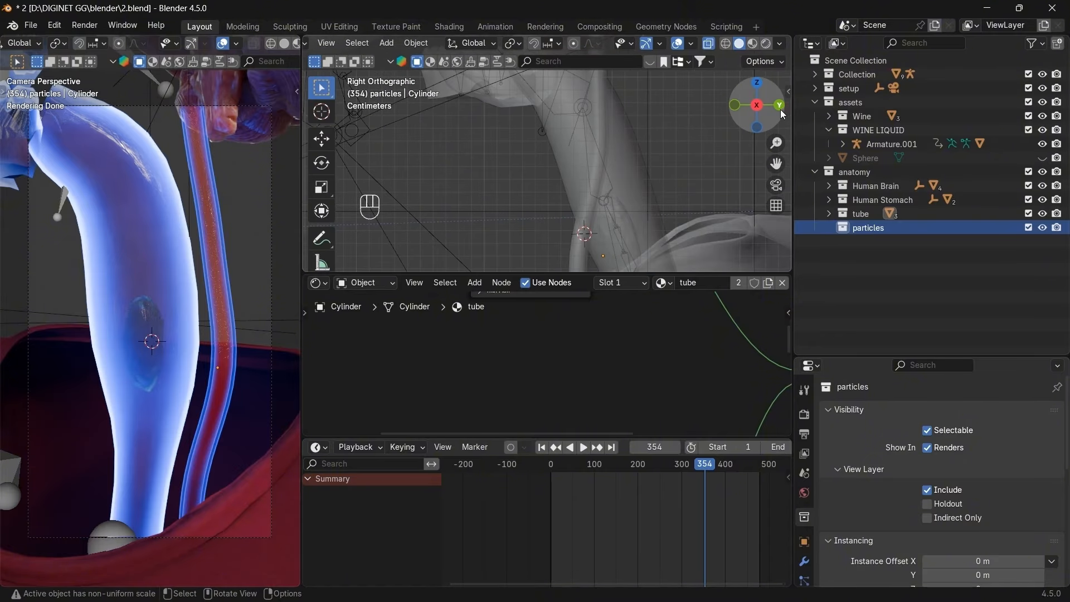
{"action": "left_click", "coordinate": [739, 111]}
Add a UV sphere at the 3D cursor and scale it down small.
{"action": "key", "text": "shift+a"}
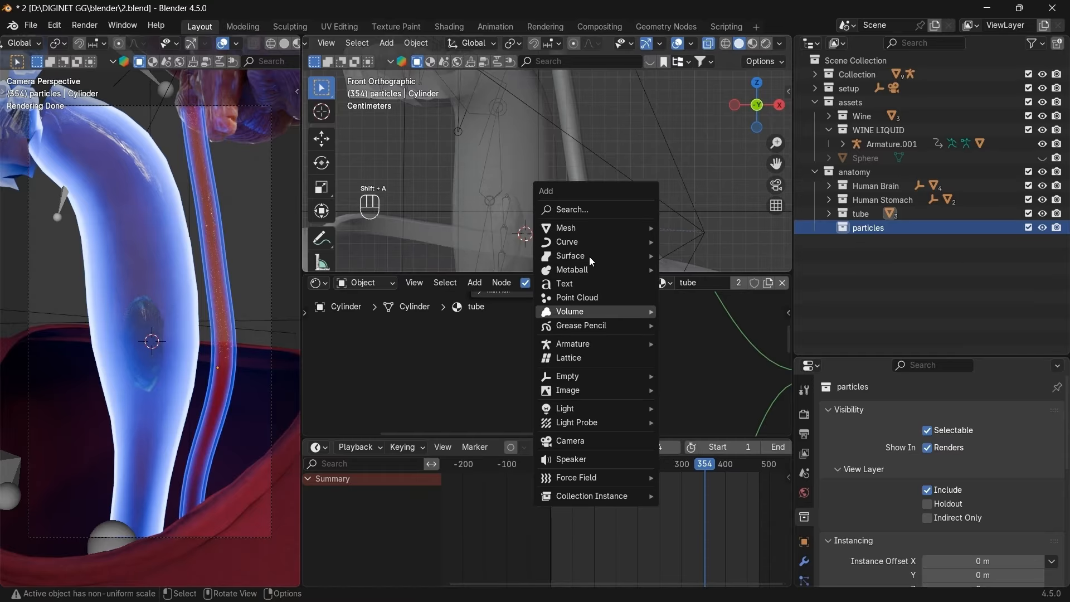
{"action": "mouse_move", "coordinate": [593, 233]}
{"action": "left_click", "coordinate": [694, 268]}
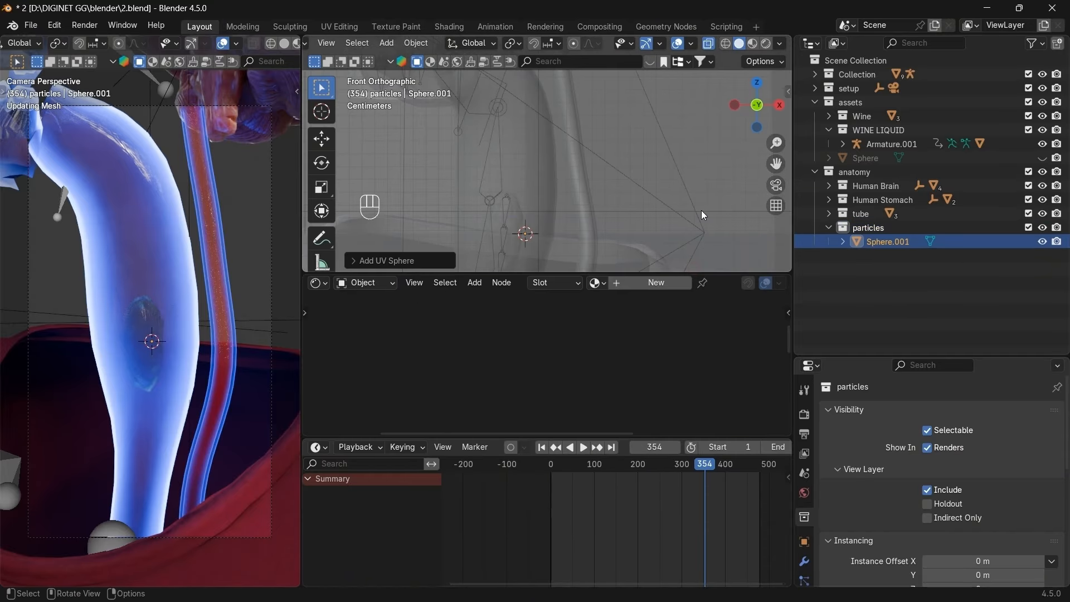
{"action": "key", "text": "s"}
{"action": "key", "text": "s"}
{"action": "key", "text": "s"}
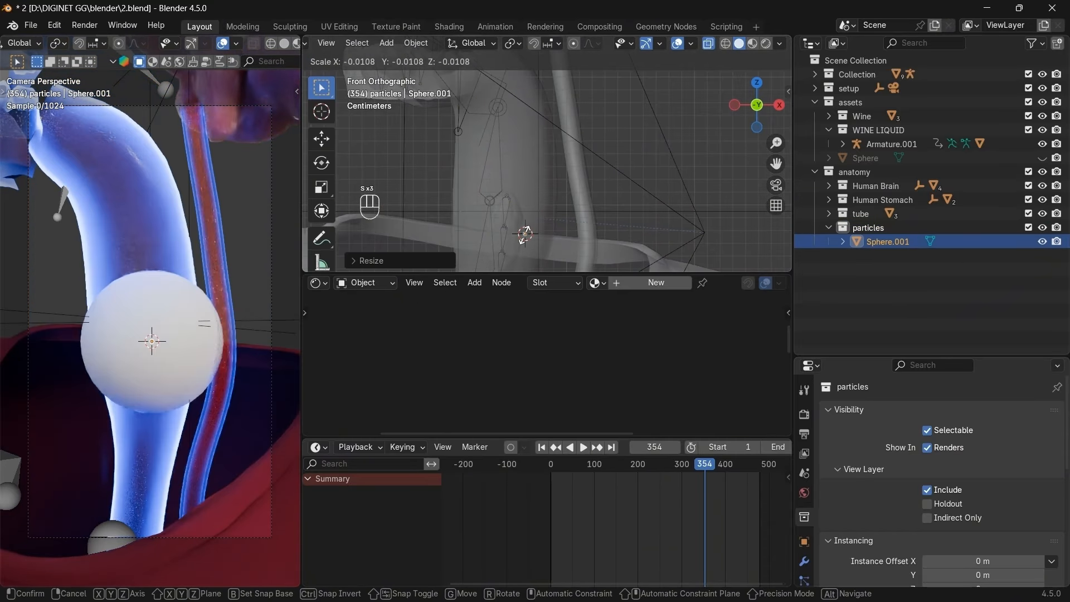
{"action": "left_click", "coordinate": [525, 234]}
{"action": "key", "text": "ctrl+z"}
{"action": "key", "text": "s"}
{"action": "left_click", "coordinate": [562, 220]}
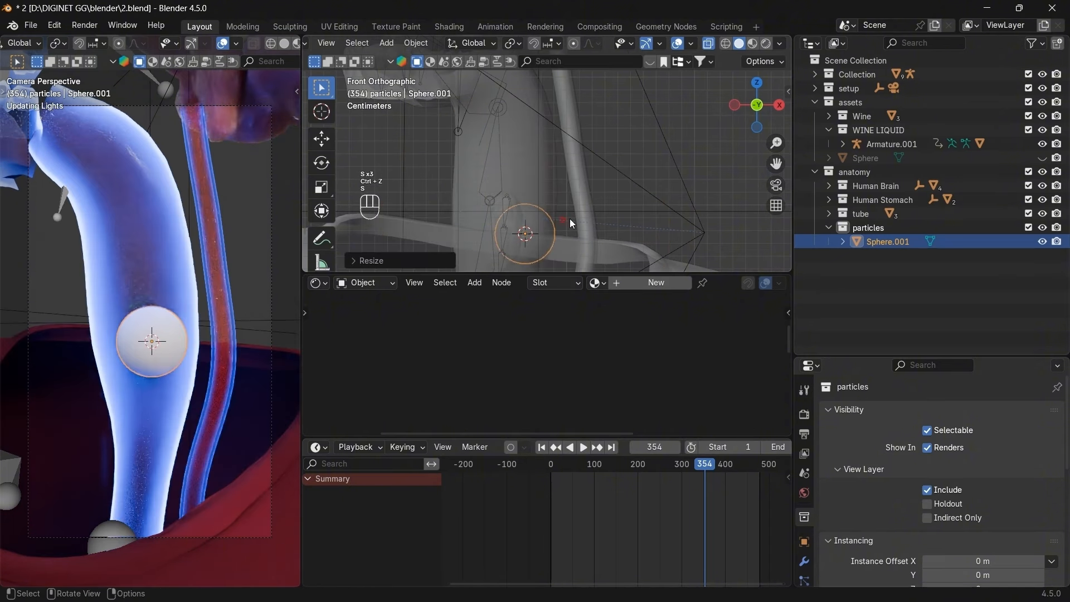
{"action": "key", "text": "s"}
{"action": "left_click", "coordinate": [597, 212]}
Move and slightly enlarge the sphere inside the lower blue tube, checking right and front views.
{"action": "left_click", "coordinate": [778, 105]}
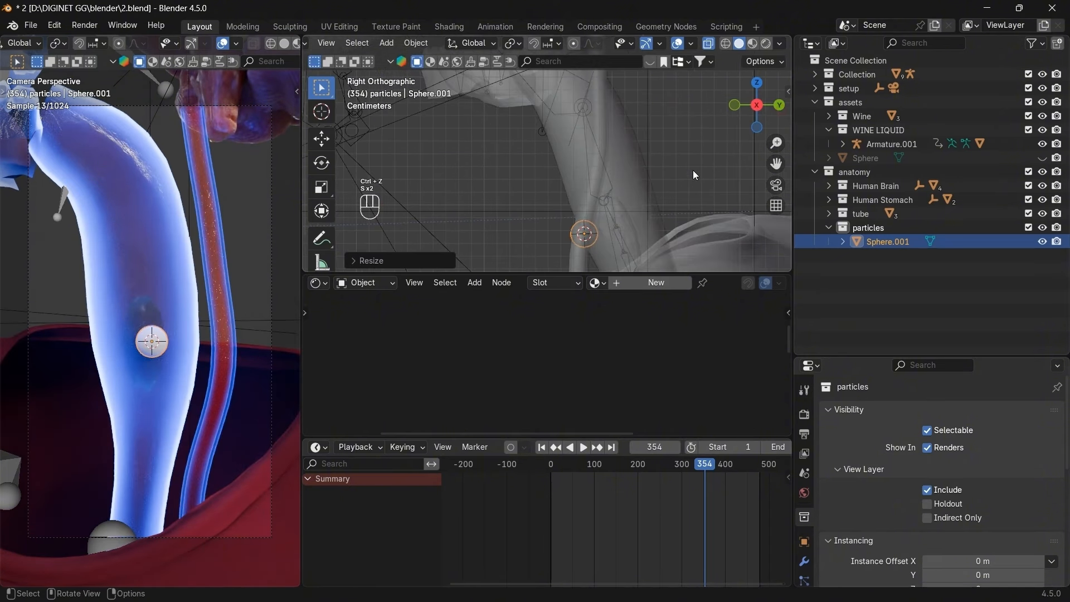
{"action": "key", "text": "g"}
{"action": "left_click", "coordinate": [724, 170]}
{"action": "key", "text": "s"}
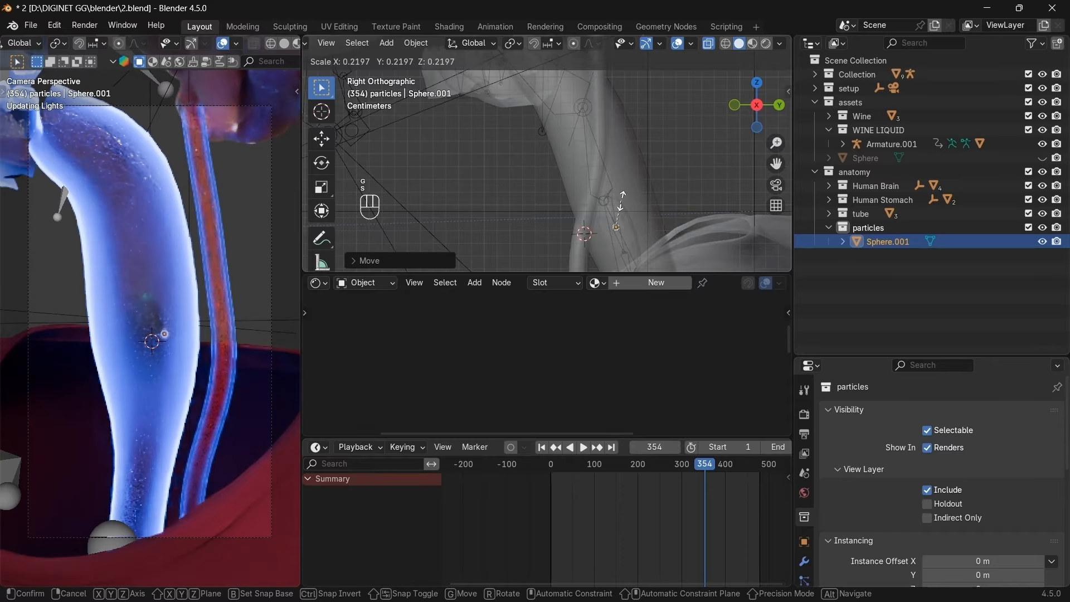
{"action": "left_click", "coordinate": [627, 195]}
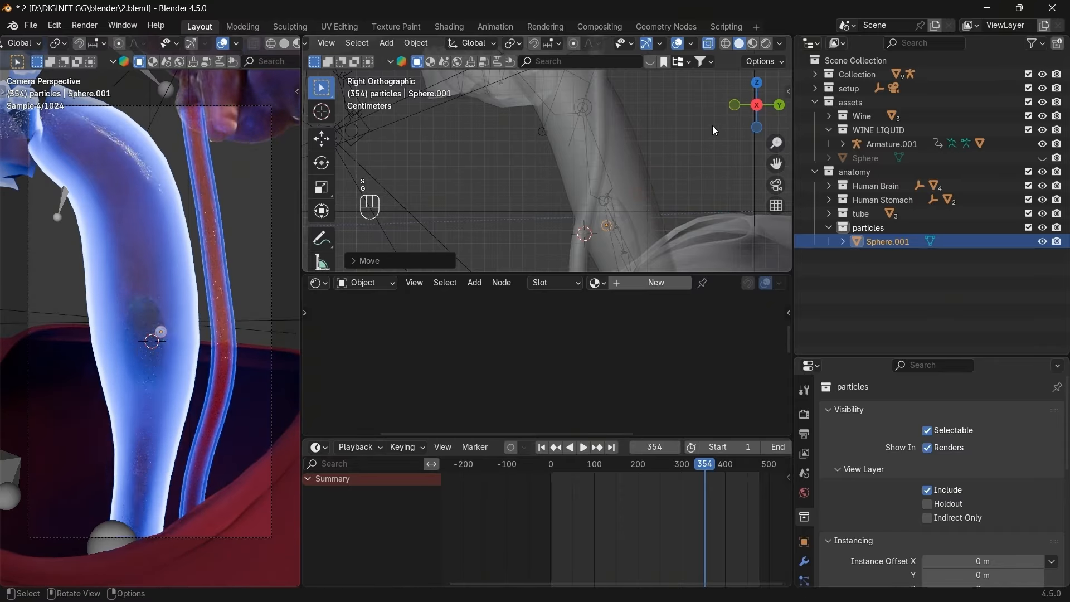
{"action": "left_click", "coordinate": [735, 105]}
{"action": "key", "text": "g"}
{"action": "key", "text": "g"}
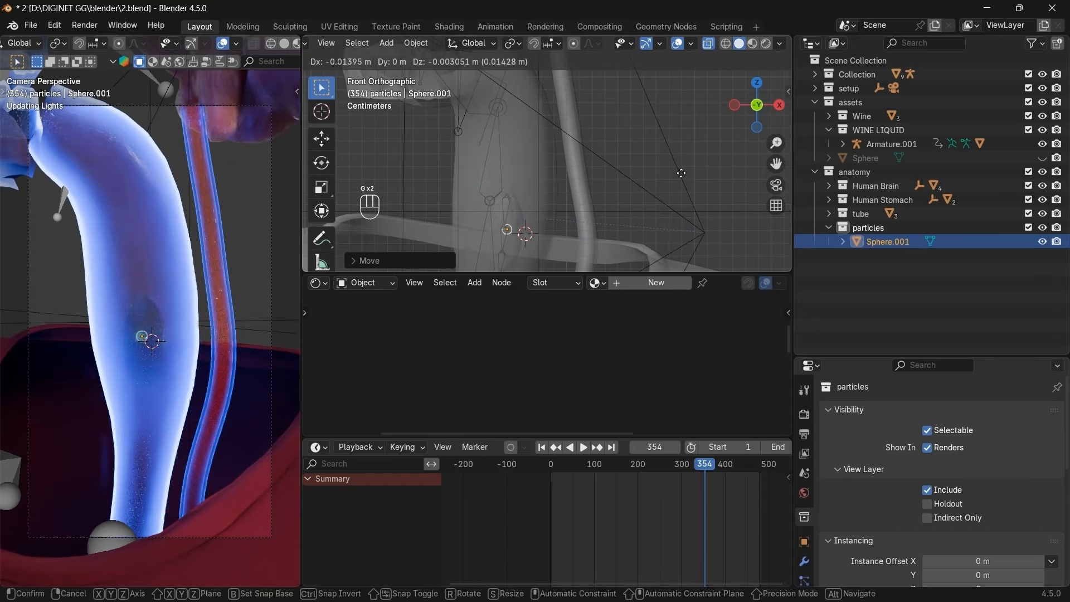
{"action": "left_click", "coordinate": [779, 105]}
{"action": "key", "text": "g"}
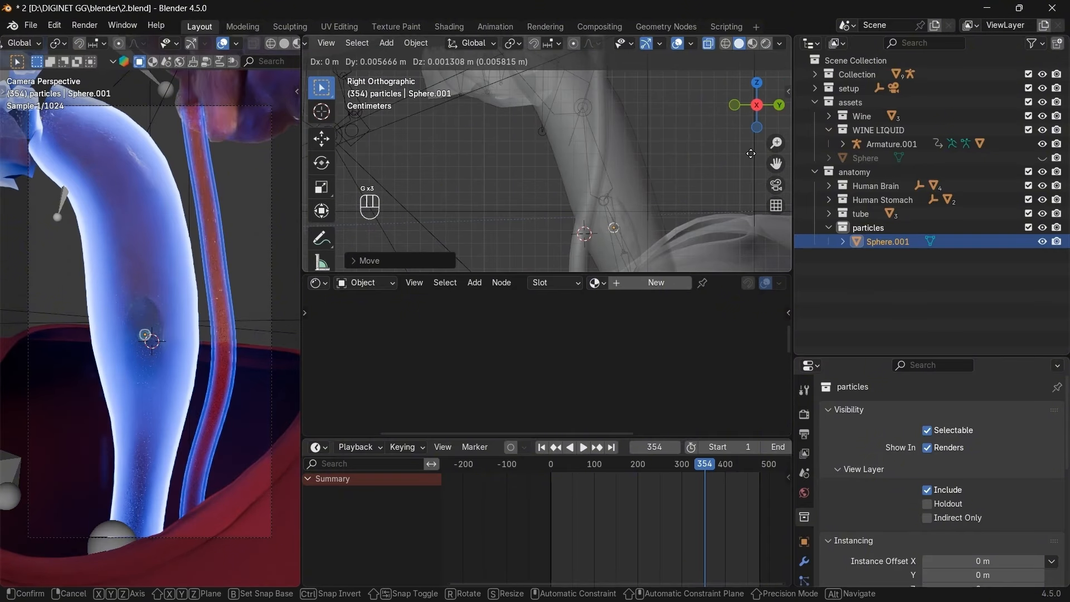
{"action": "left_click", "coordinate": [700, 176]}
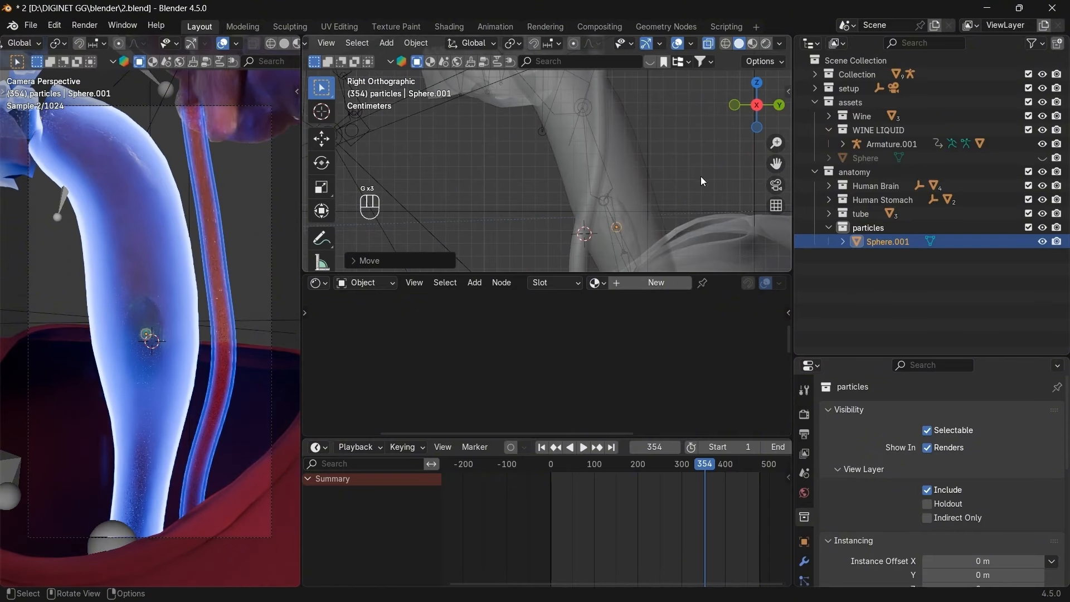
{"action": "left_click", "coordinate": [736, 106]}
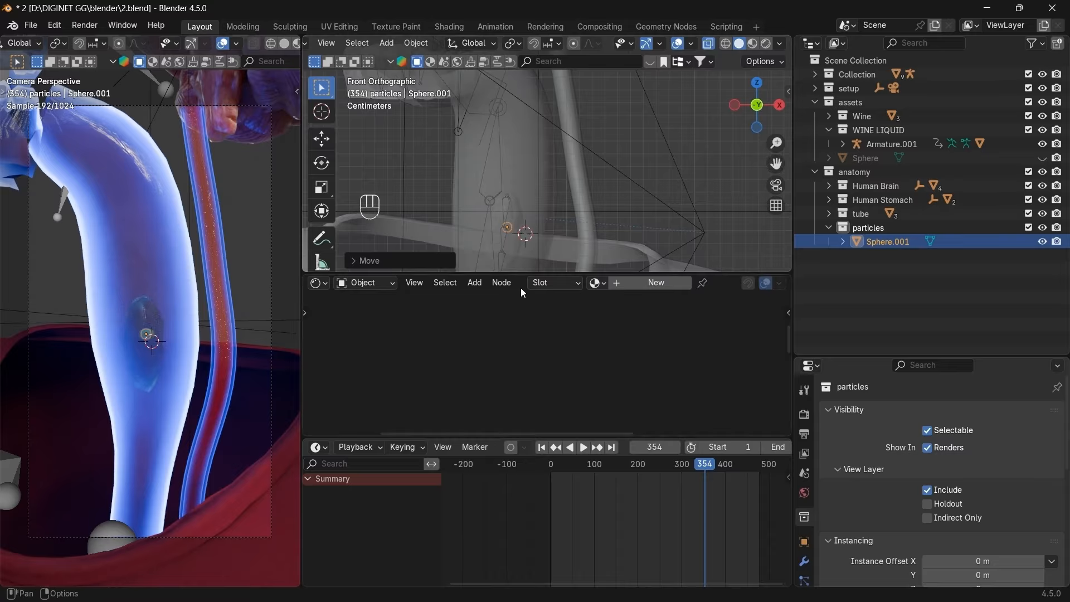
{"action": "left_click_drag", "start_coordinate": [520, 274], "coordinate": [580, 375]}
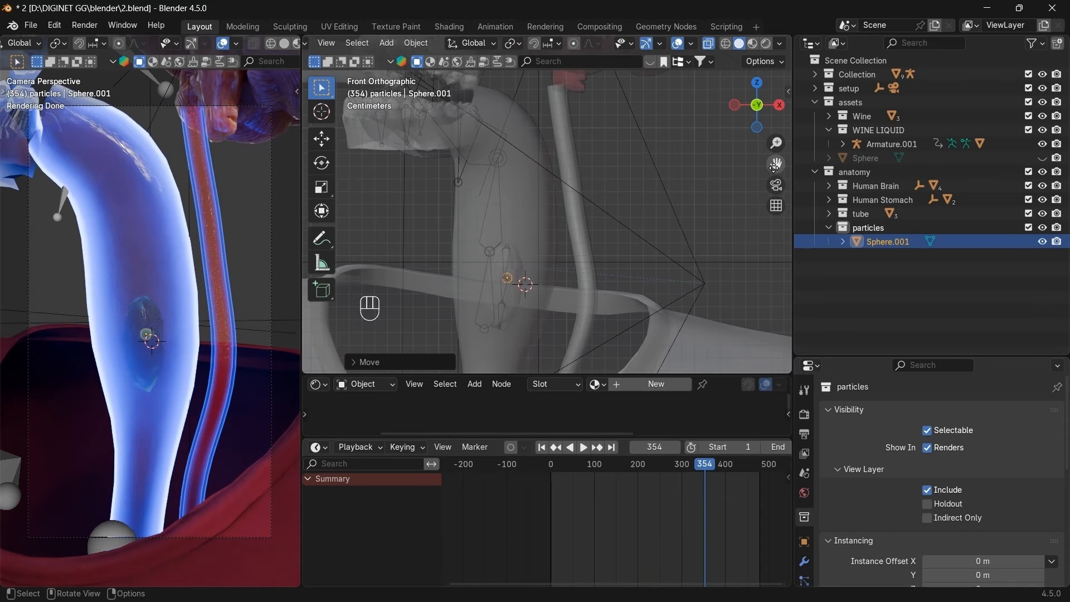
{"action": "left_click_drag", "start_coordinate": [774, 166], "coordinate": [822, 109]}
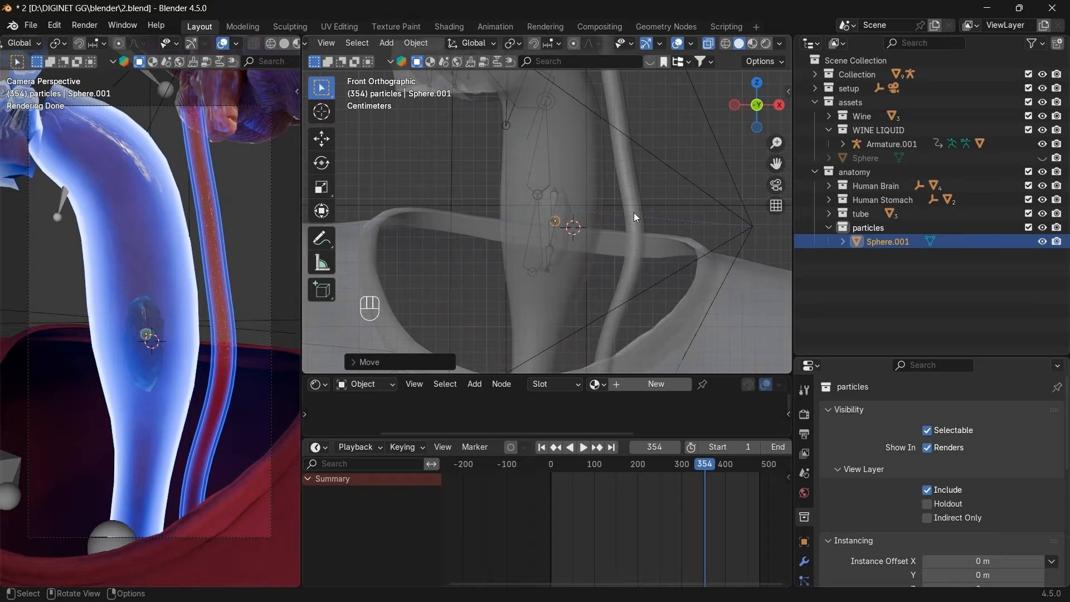
Rescale the sphere and turn off Overlays in the camera viewport.
{"action": "key", "text": "s"}
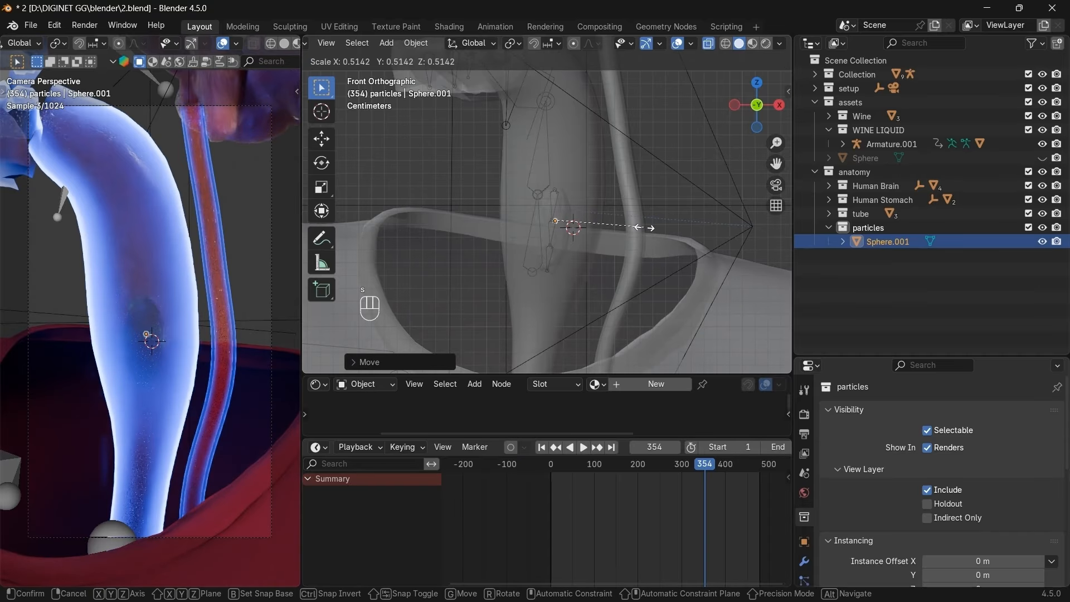
{"action": "left_click", "coordinate": [657, 226]}
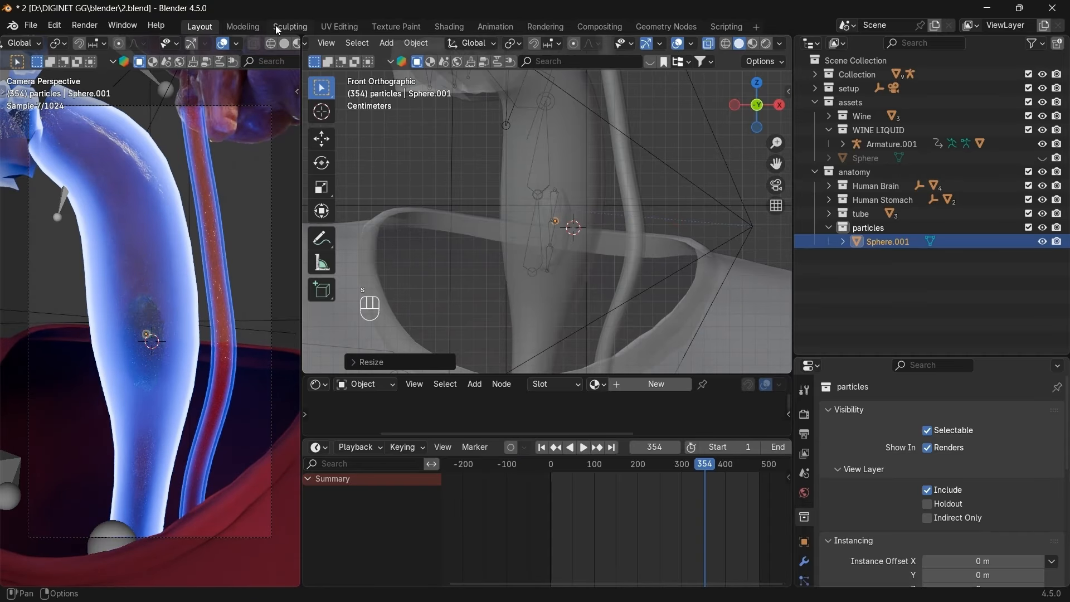
{"action": "scroll", "coordinate": [192, 43], "scroll_direction": "down", "scroll_amount": 4}
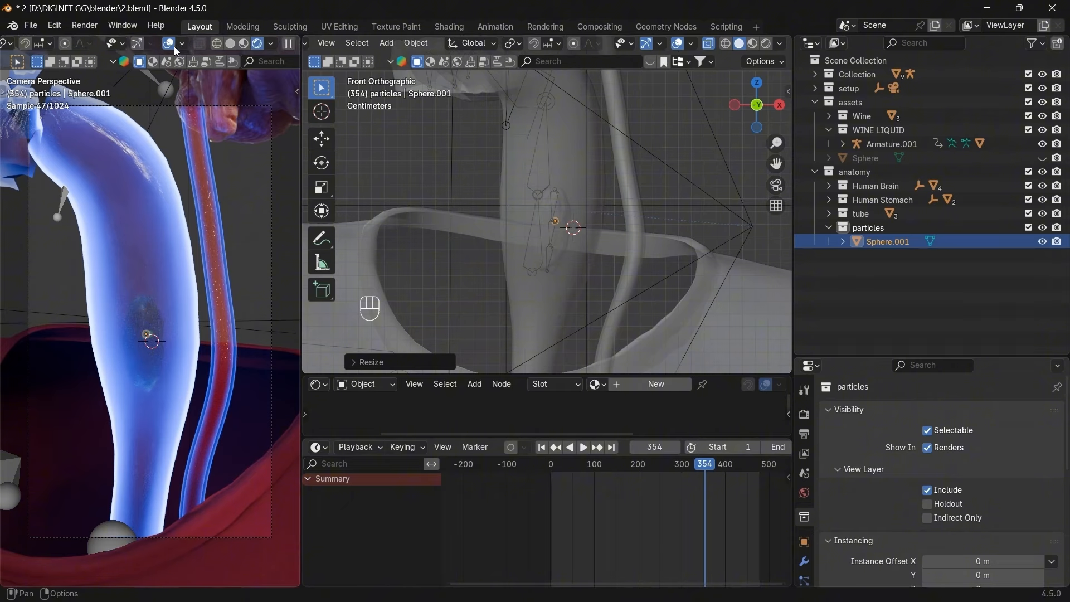
{"action": "left_click", "coordinate": [170, 44]}
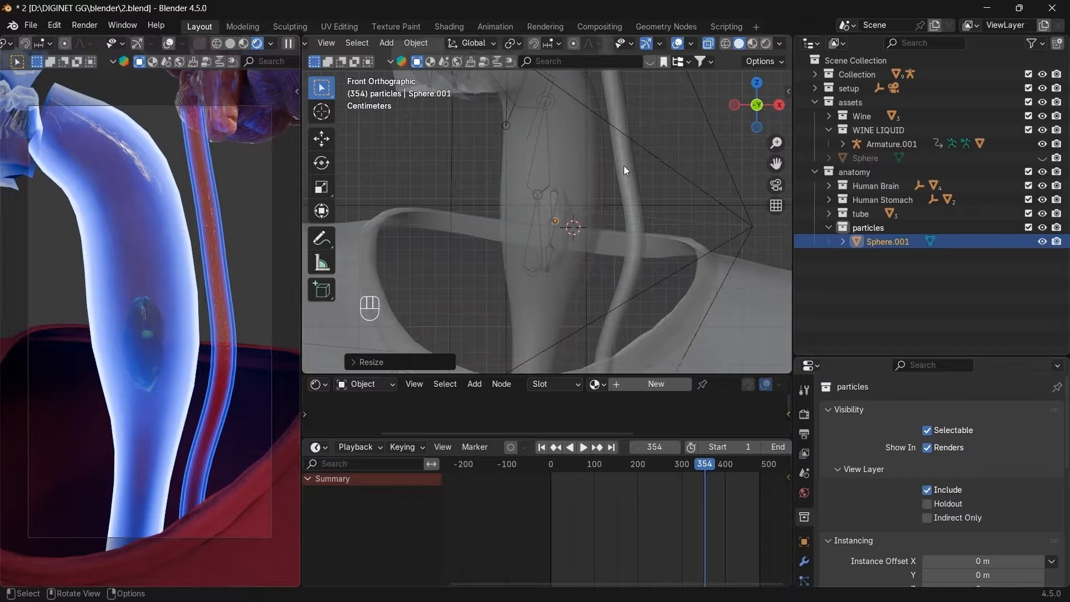
Resize the sphere and position it over the red core, adjusting sideways in right view.
{"action": "key", "text": "s"}
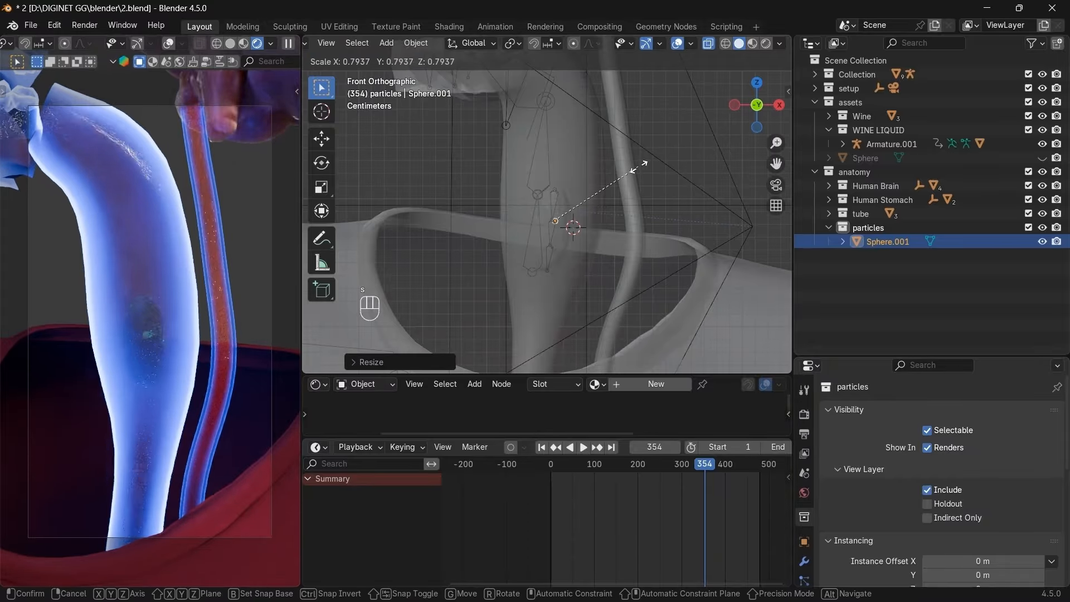
{"action": "left_click", "coordinate": [651, 163]}
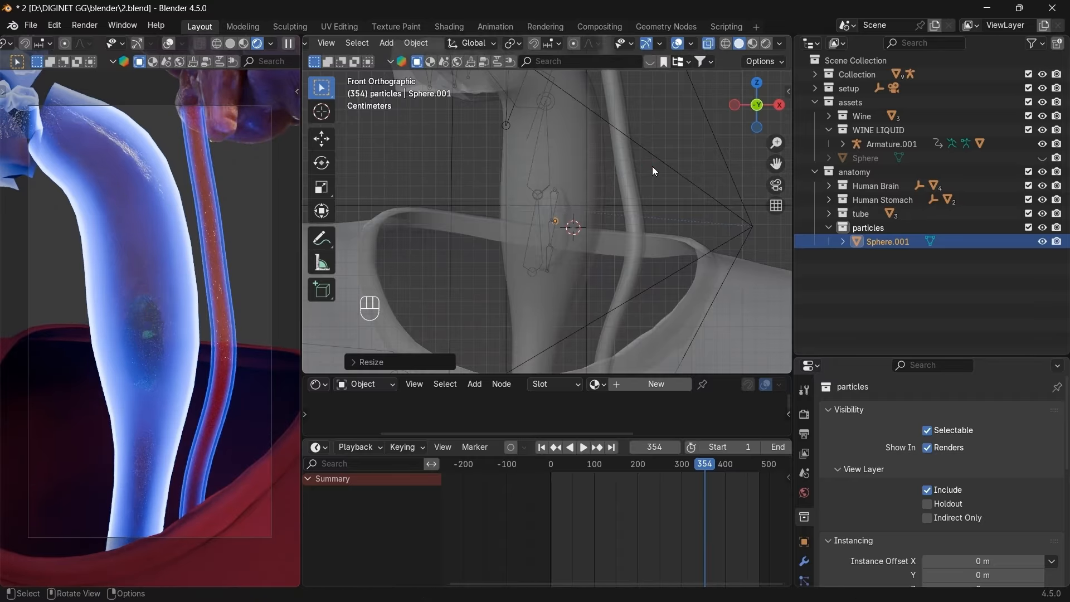
{"action": "key", "text": "g"}
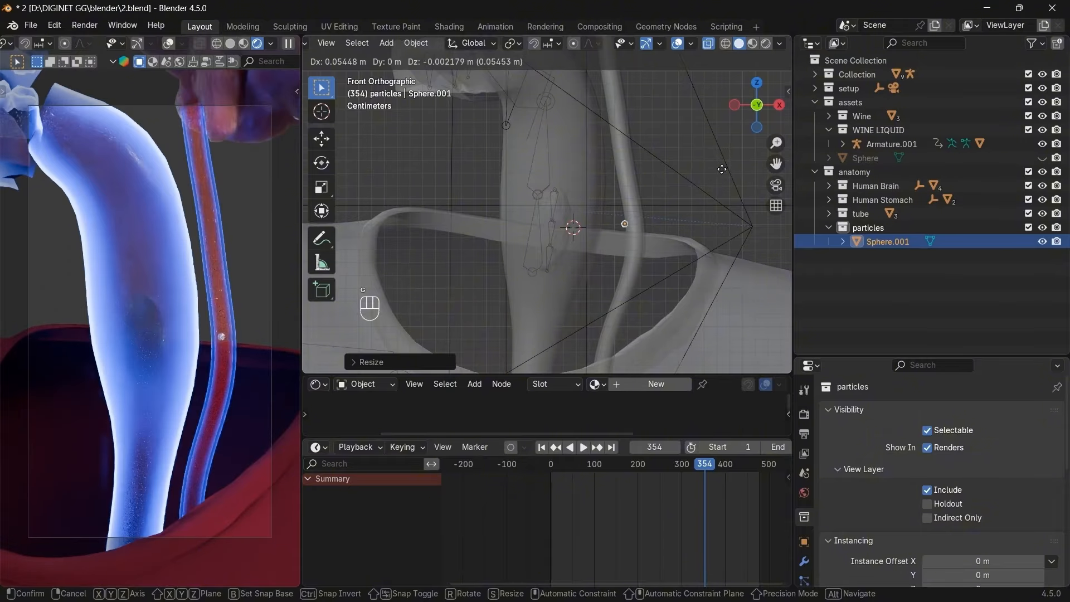
{"action": "left_click", "coordinate": [741, 146]}
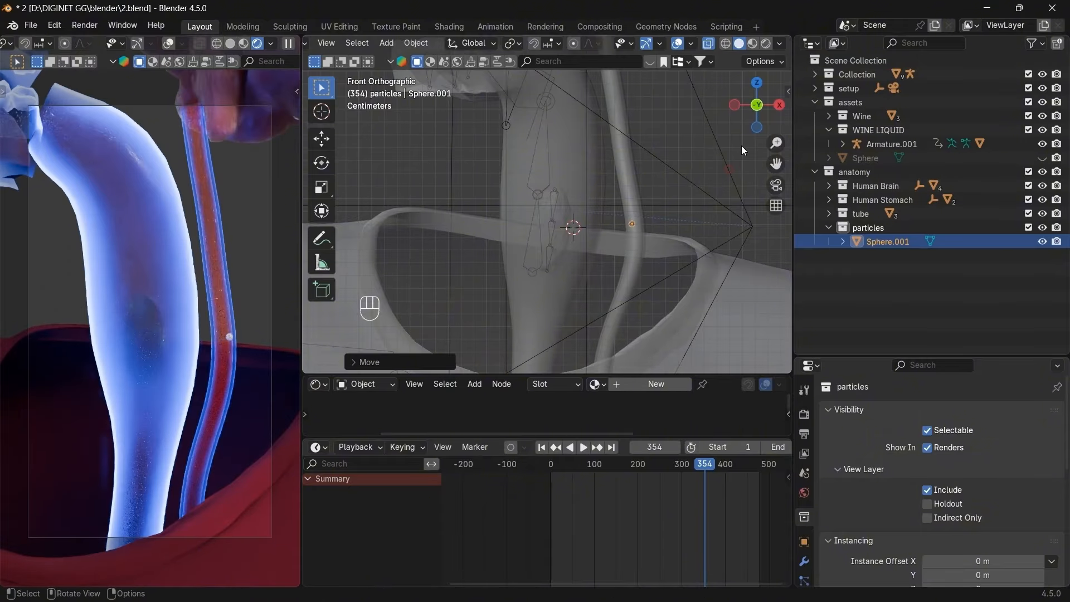
{"action": "left_click", "coordinate": [778, 108]}
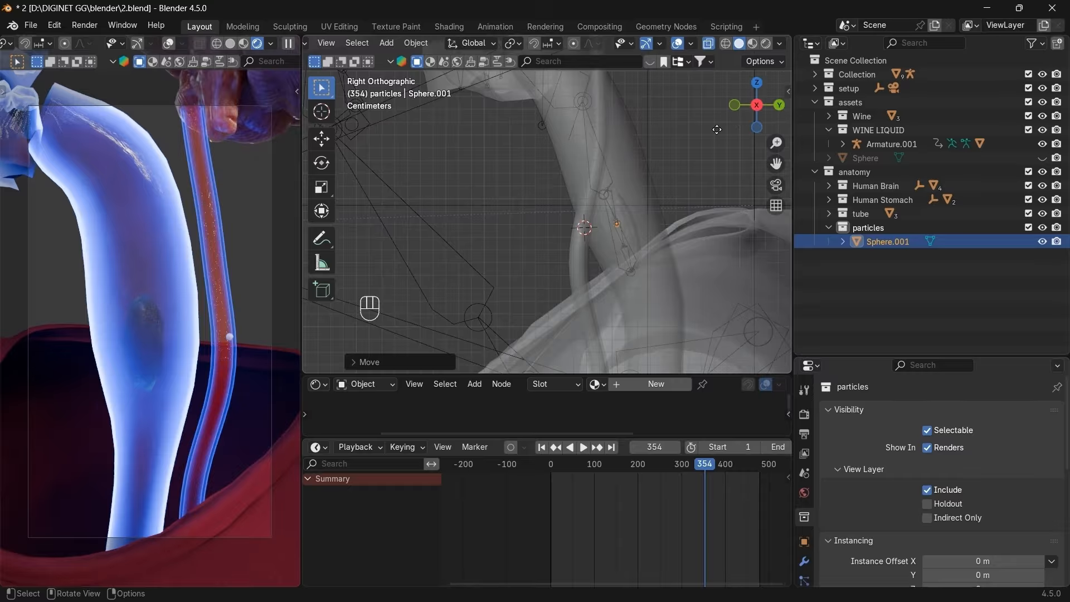
{"action": "key", "text": "g"}
{"action": "left_click", "coordinate": [663, 135]}
{"action": "left_click", "coordinate": [734, 105]}
Scale the sphere to about 0.80 and shift it into the wider blue esophagus tube.
{"action": "key", "text": "g"}
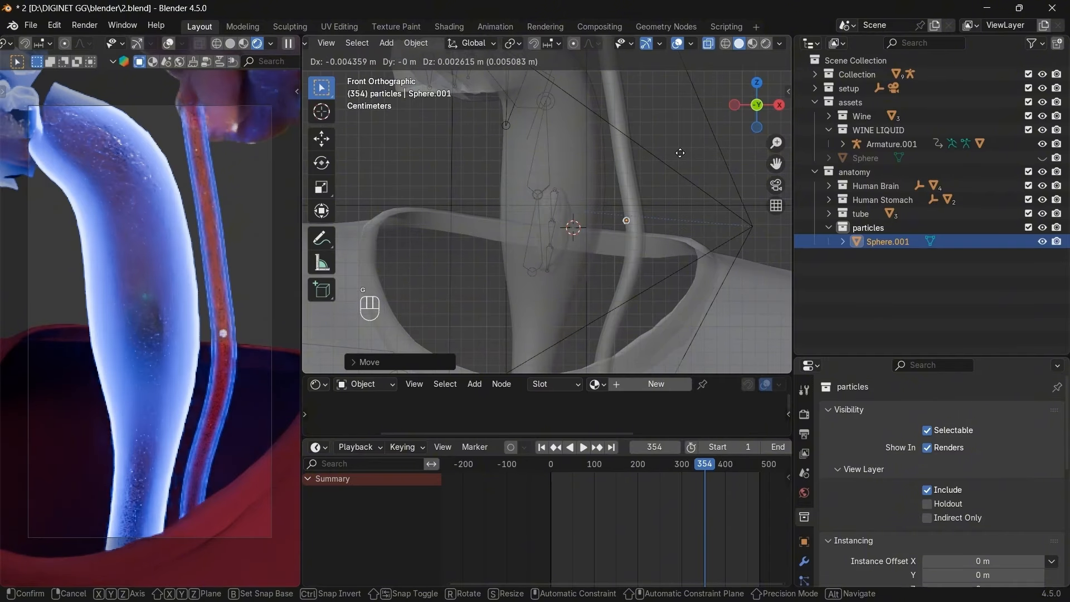
{"action": "left_click", "coordinate": [700, 157]}
{"action": "key", "text": "s"}
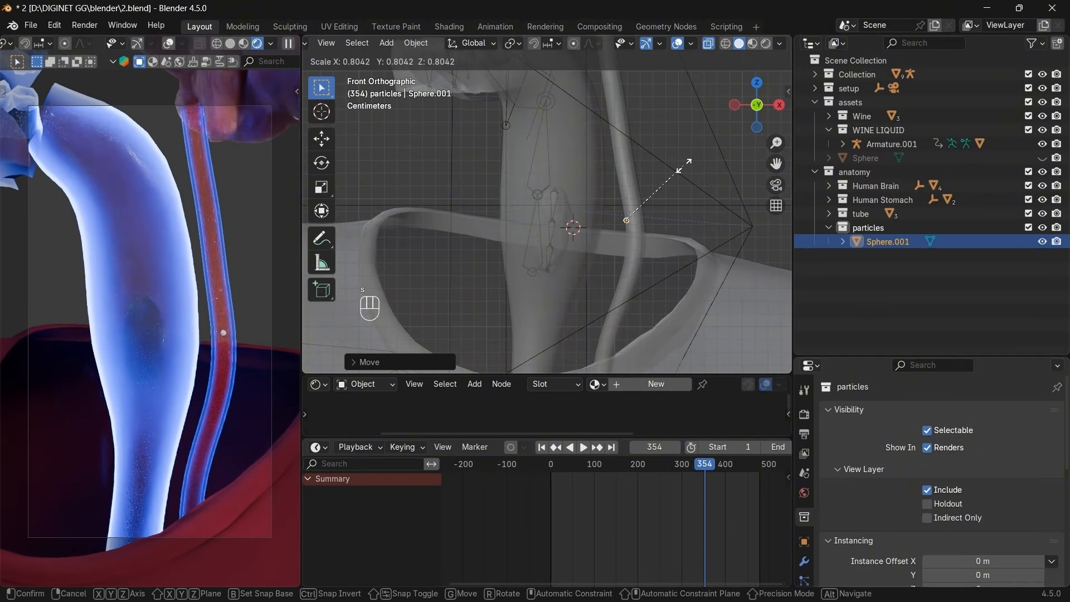
{"action": "left_click", "coordinate": [690, 165]}
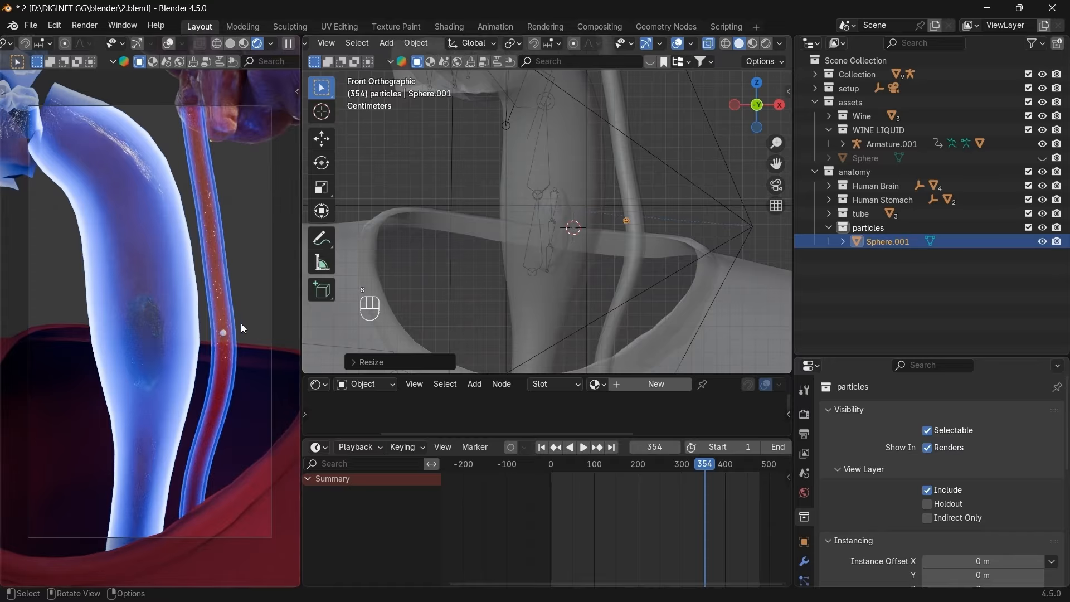
{"action": "key", "text": "g"}
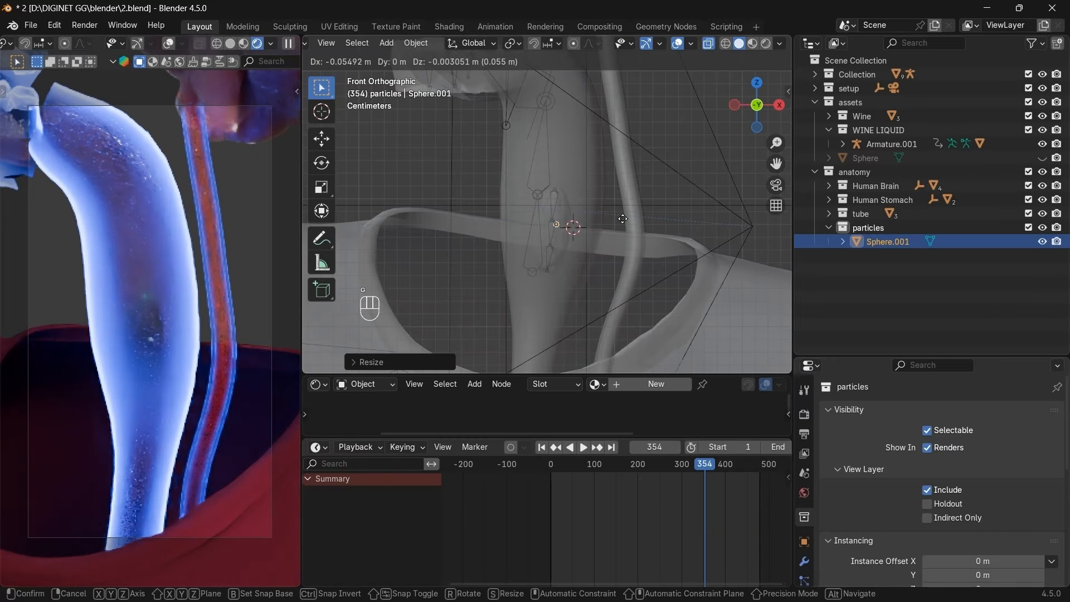
{"action": "left_click", "coordinate": [622, 219]}
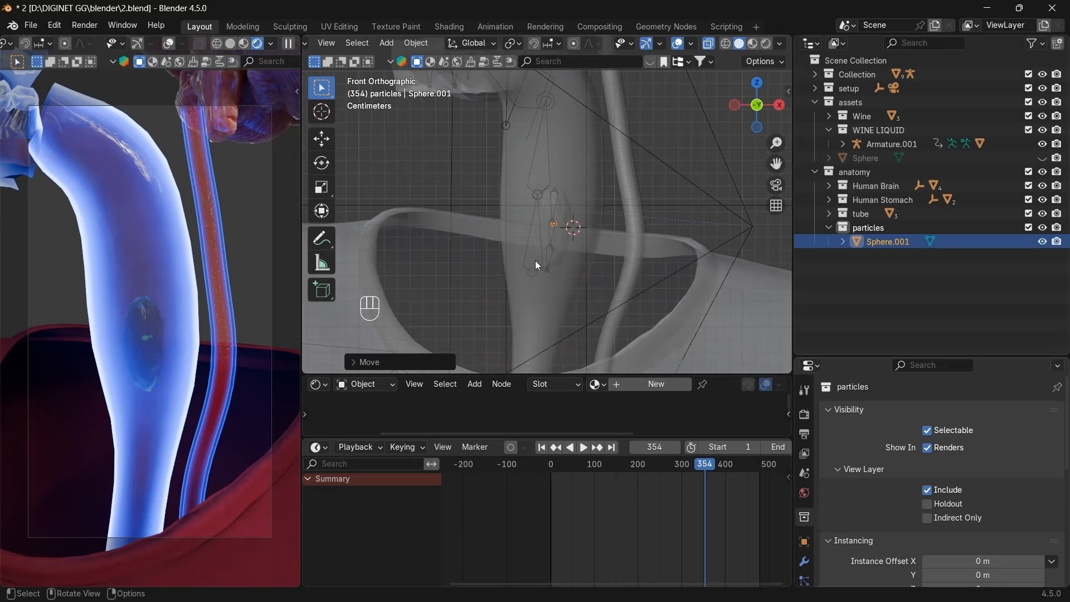
Search BlenderKit materials for 'x ray', then isolate Sphere.001 in Local View.
{"action": "left_click", "coordinate": [651, 63]}
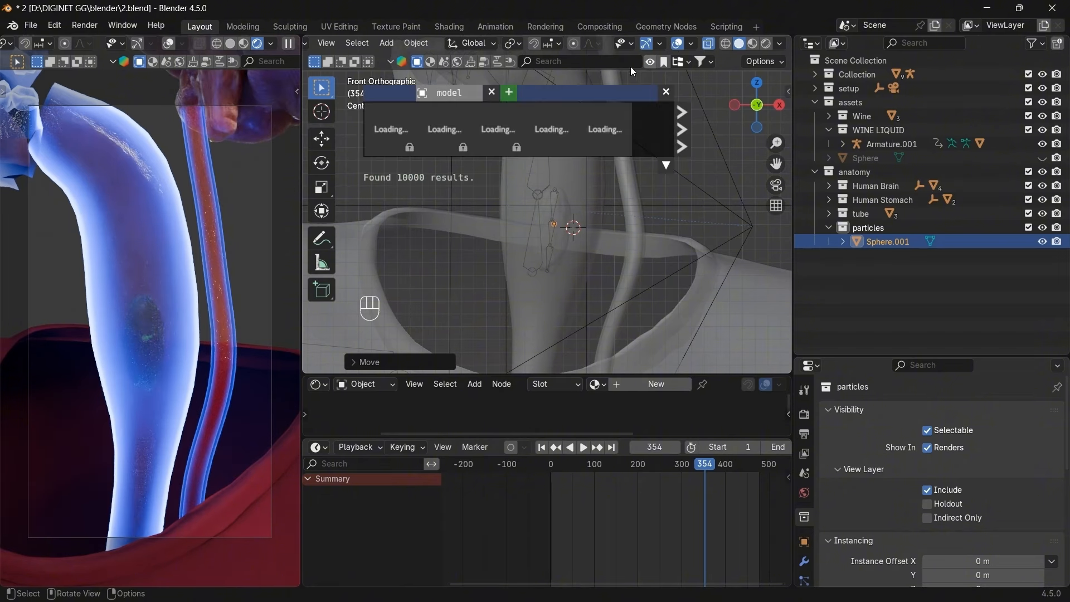
{"action": "left_click", "coordinate": [431, 63]}
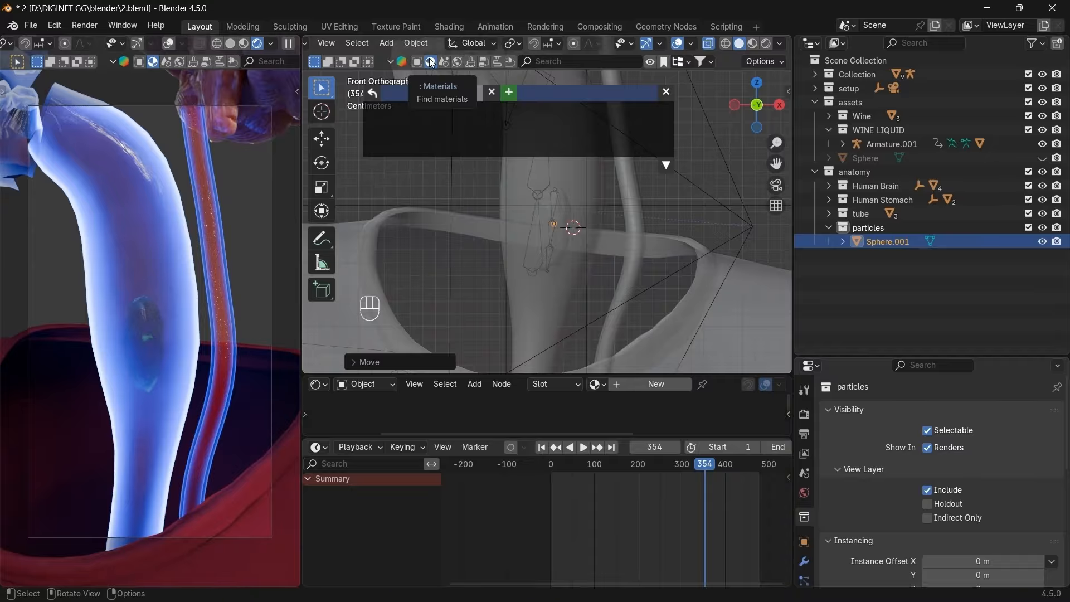
{"action": "left_click", "coordinate": [600, 63]}
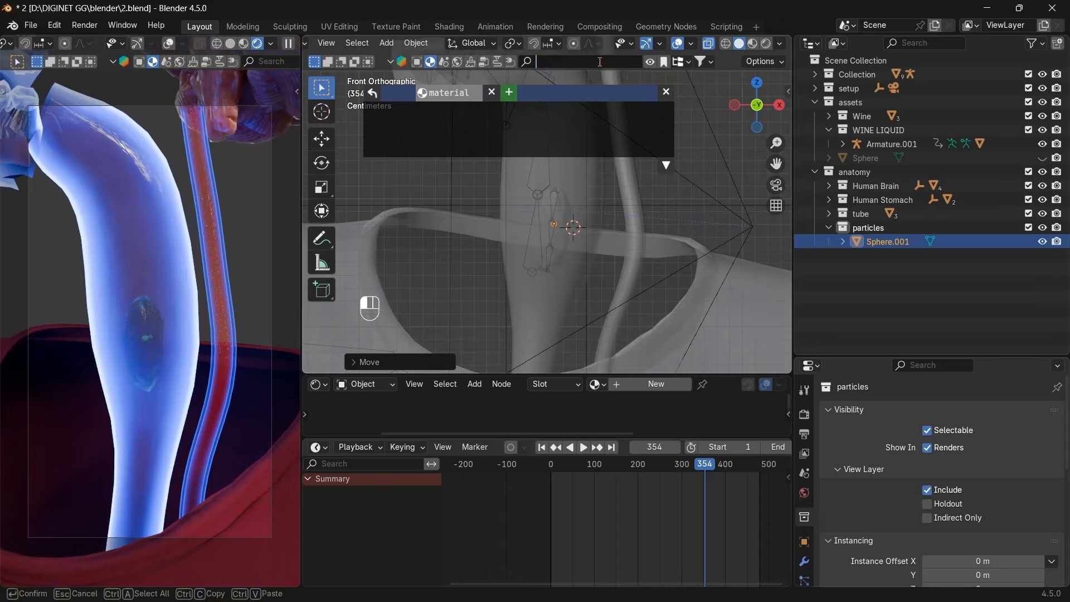
{"action": "type", "text": "x ray"}
{"action": "key", "text": "Return"}
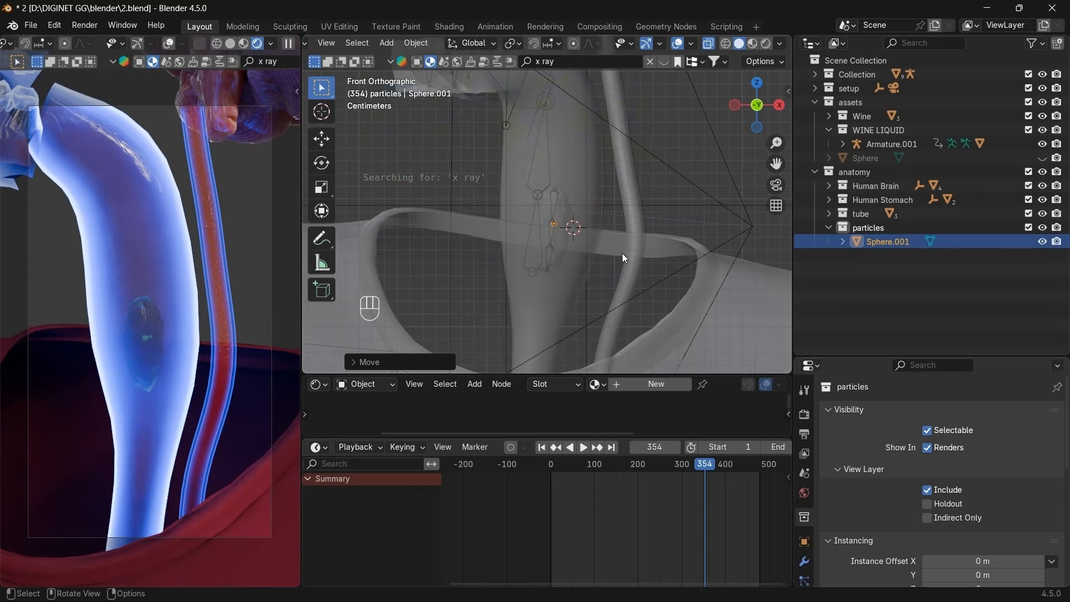
{"action": "key", "text": "slash"}
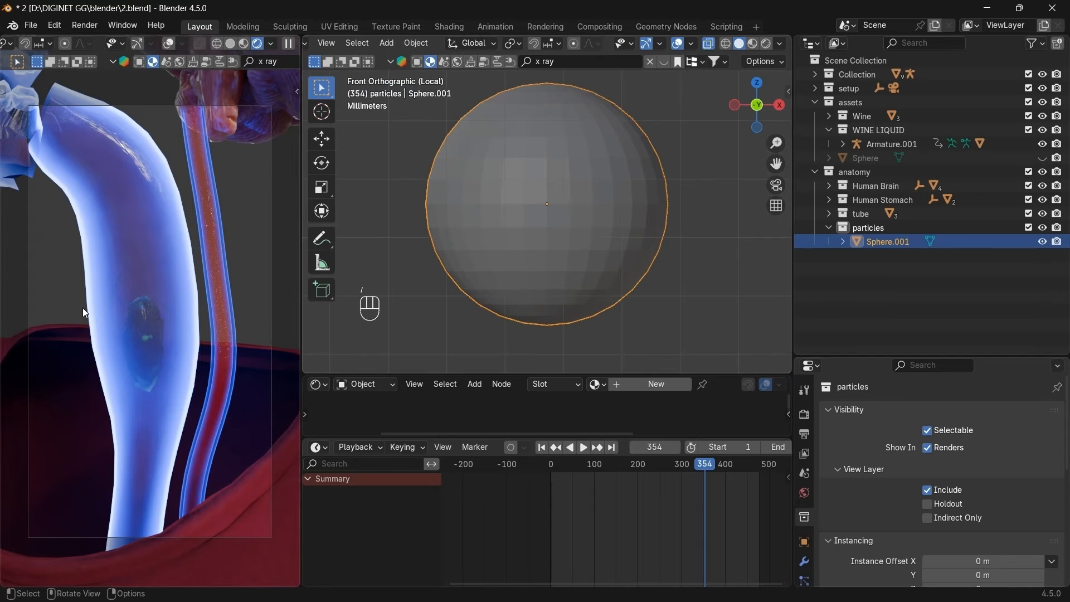
Copy all the shader nodes of the Human Stomach.001 material.
{"action": "left_click", "coordinate": [82, 308]}
{"action": "left_click_drag", "start_coordinate": [557, 374], "coordinate": [557, 209]}
{"action": "scroll", "coordinate": [503, 366], "scroll_direction": "down", "scroll_amount": 4}
{"action": "key", "text": "b"}
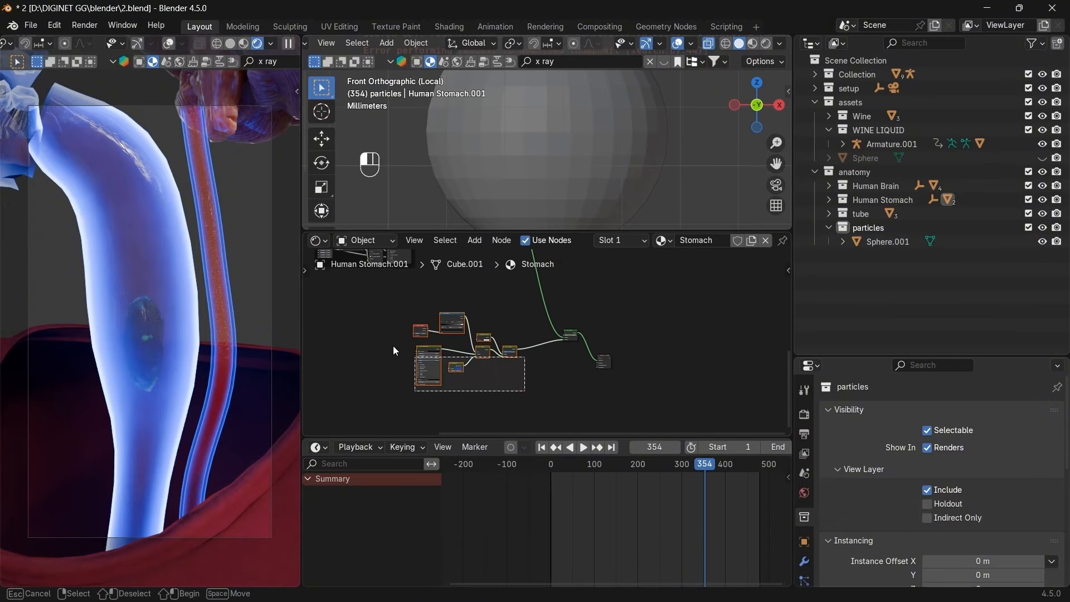
{"action": "left_click_drag", "start_coordinate": [393, 350], "coordinate": [390, 302]}
{"action": "key", "text": "ctrl+c"}
{"action": "key", "text": "ctrl+c"}
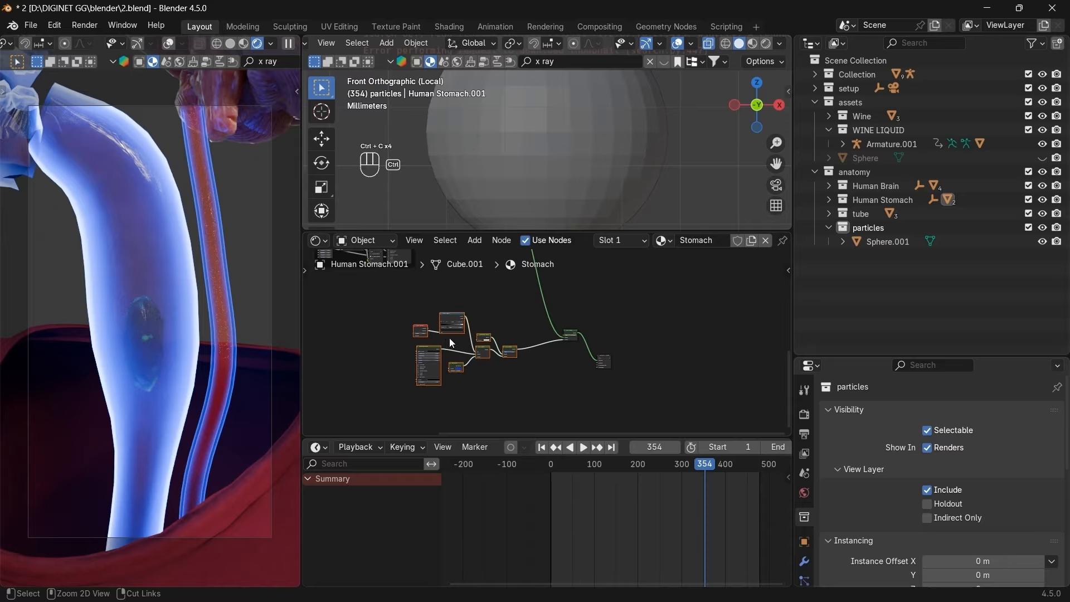
Rename Sphere.001's material to 'particles'.
{"action": "left_click", "coordinate": [563, 161]}
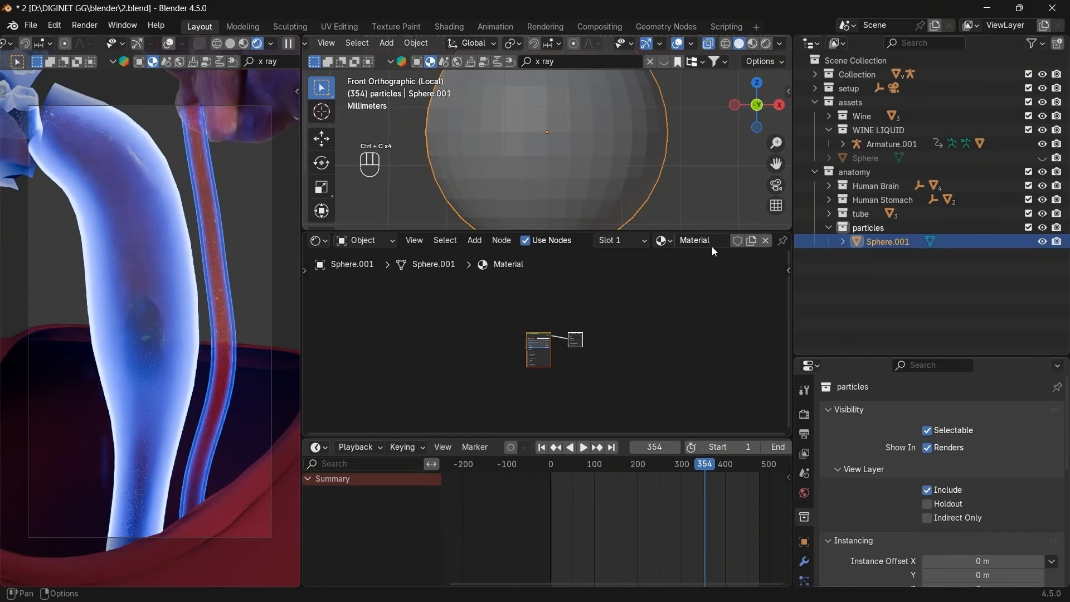
{"action": "left_click", "coordinate": [708, 242]}
{"action": "type", "text": "parti"}
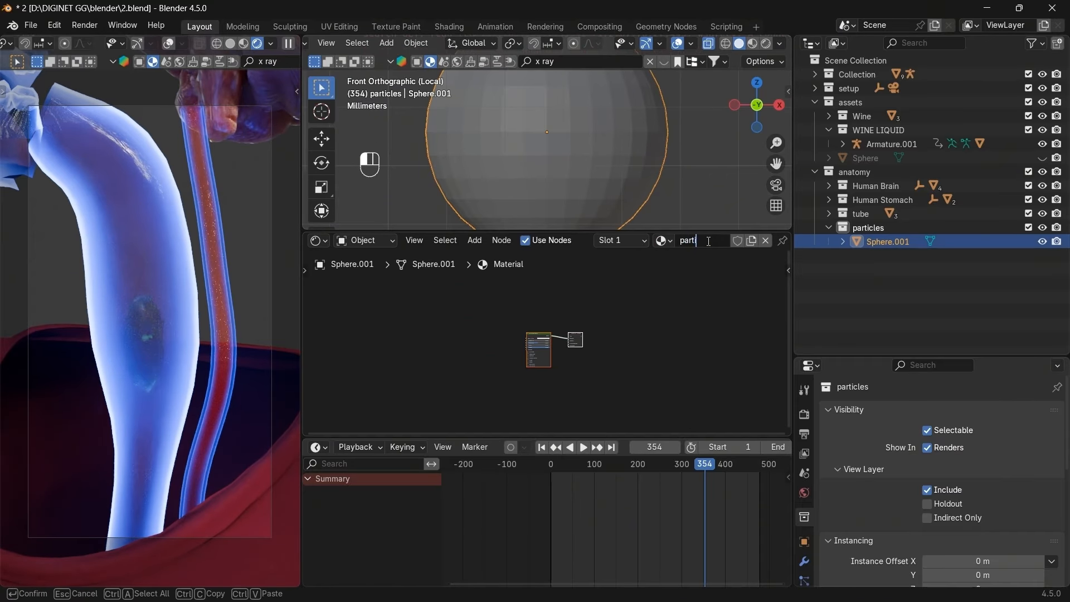
{"action": "type", "text": "cles"}
{"action": "key", "text": "Return"}
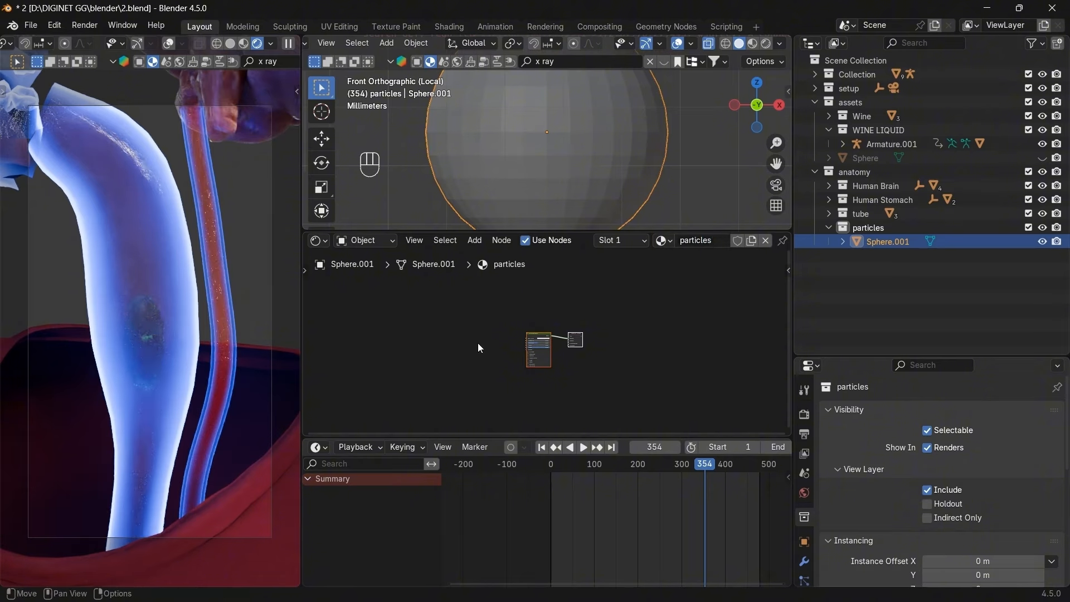
Paste the stomach nodes into the particles material and insert a duplicate Mix Shader before the output.
{"action": "mouse_move", "coordinate": [524, 334]}
{"action": "left_mouse_down"}
{"action": "mouse_move", "coordinate": [528, 286]}
{"action": "mouse_move", "coordinate": [533, 336]}
{"action": "left_mouse_up"}
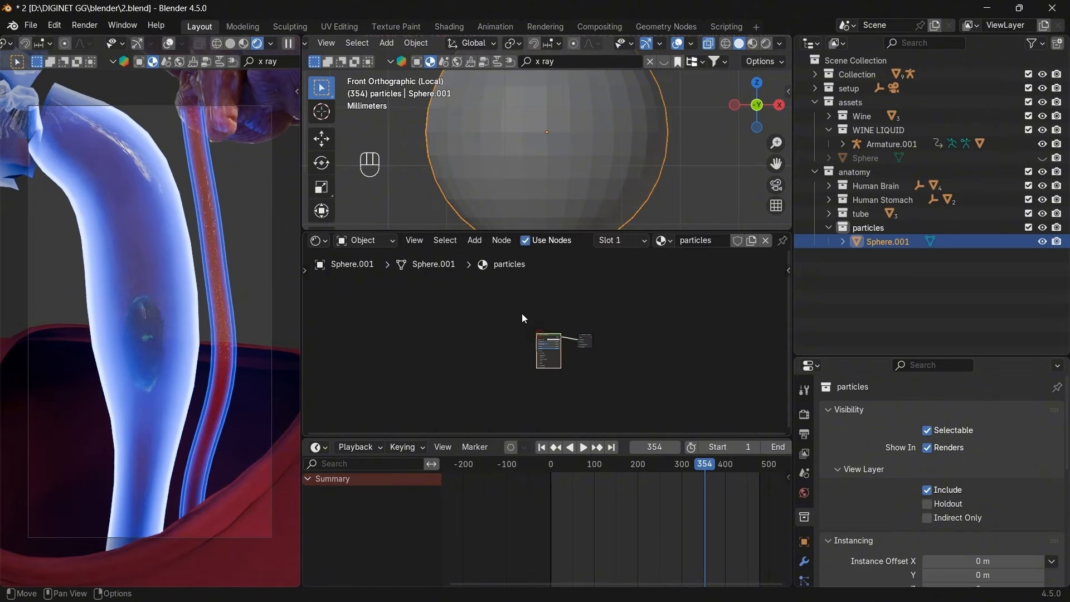
{"action": "key", "text": "g"}
{"action": "left_click", "coordinate": [490, 295]}
{"action": "key", "text": "ctrl+v"}
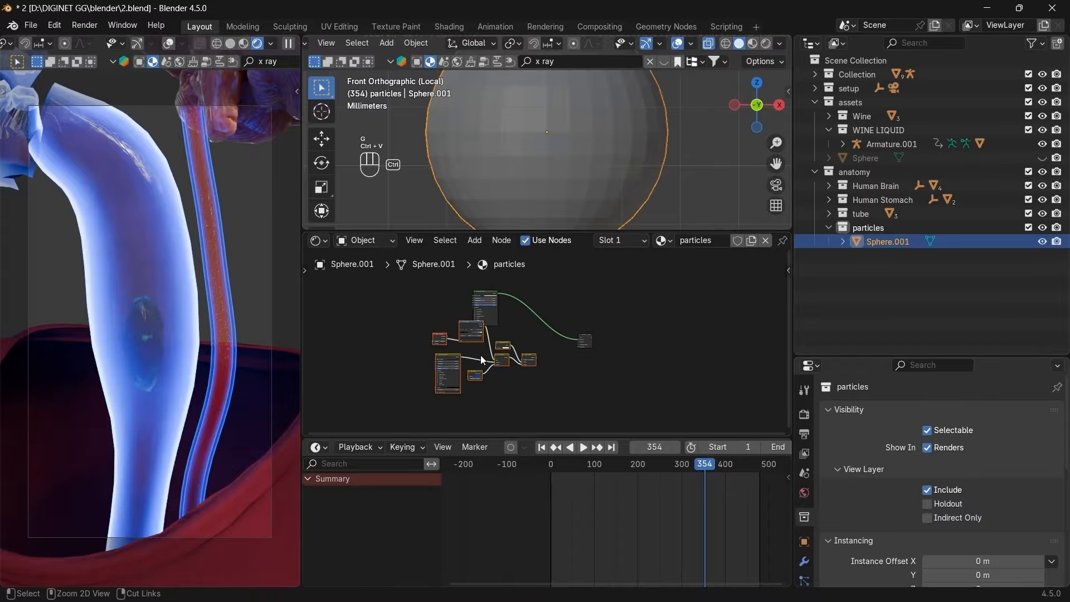
{"action": "key", "text": "g"}
{"action": "left_click", "coordinate": [495, 382]}
{"action": "left_click", "coordinate": [494, 384]}
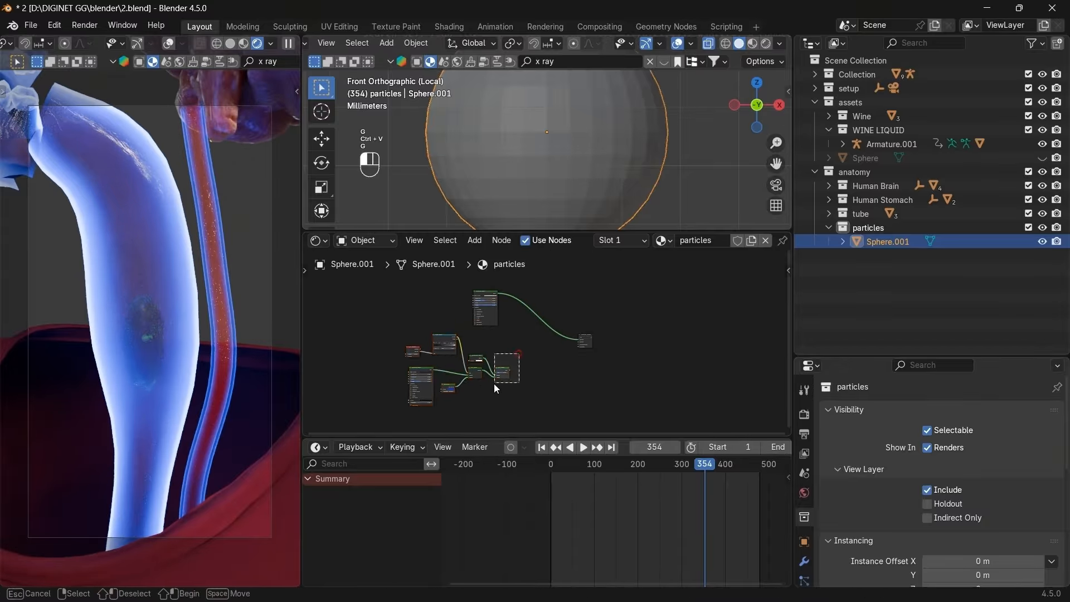
{"action": "key", "text": "shift+d"}
{"action": "left_click", "coordinate": [546, 347]}
Feed the lower Mix Shader into the upper one and preview the sphere in Rendered shading.
{"action": "scroll", "coordinate": [546, 340], "scroll_direction": "up", "scroll_amount": 4}
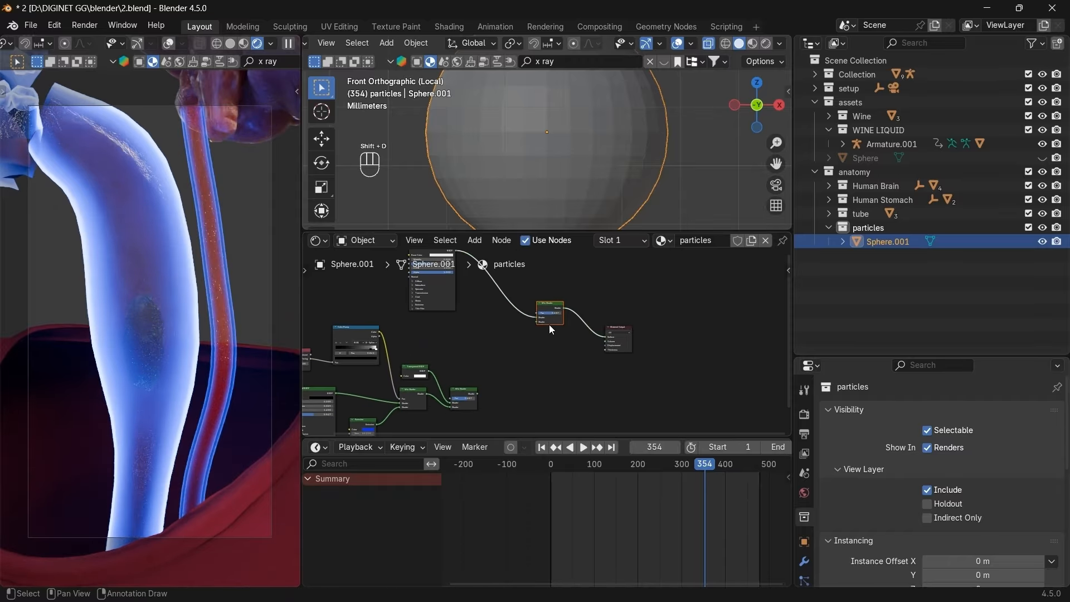
{"action": "scroll", "coordinate": [545, 313], "scroll_direction": "up", "scroll_amount": 1}
{"action": "left_click_drag", "start_coordinate": [445, 417], "coordinate": [527, 315]}
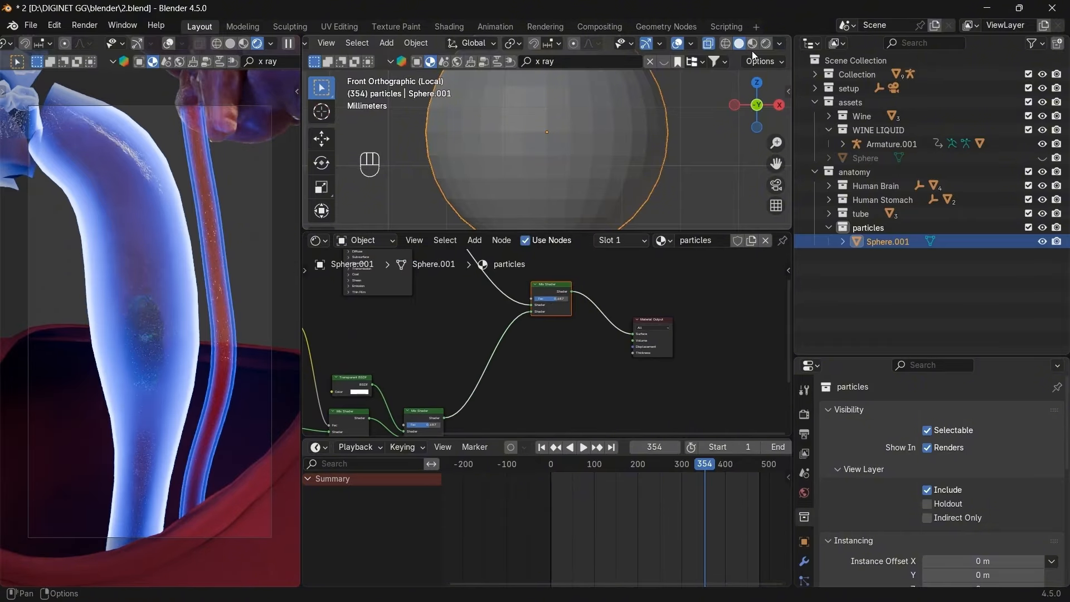
{"action": "left_click", "coordinate": [763, 42]}
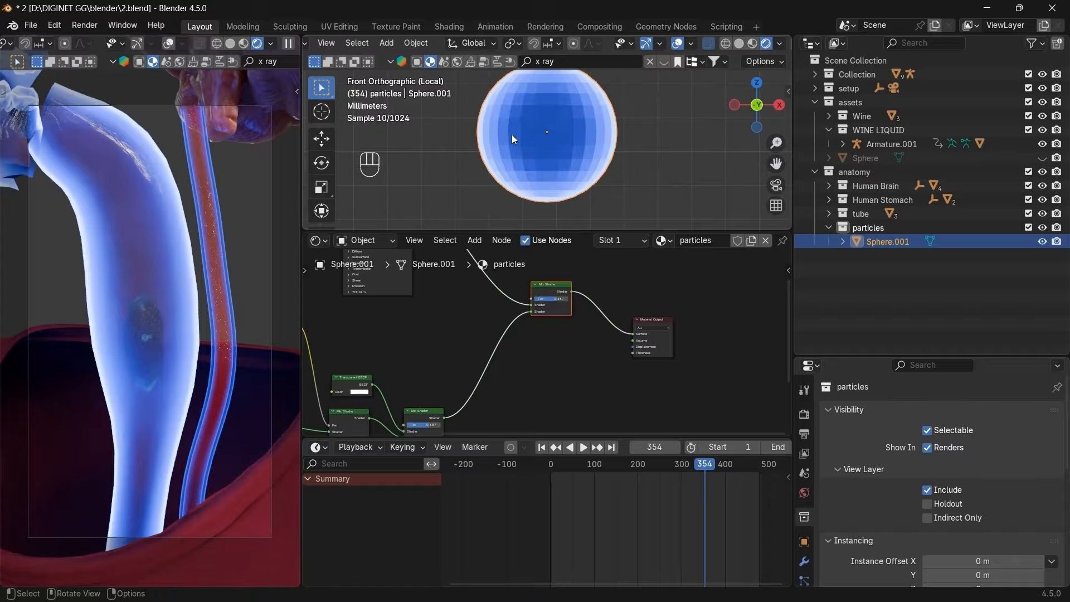
Apply Shade Smooth to the sphere and compare against the reference video.
{"action": "scroll", "coordinate": [545, 337], "scroll_direction": "down", "scroll_amount": 2}
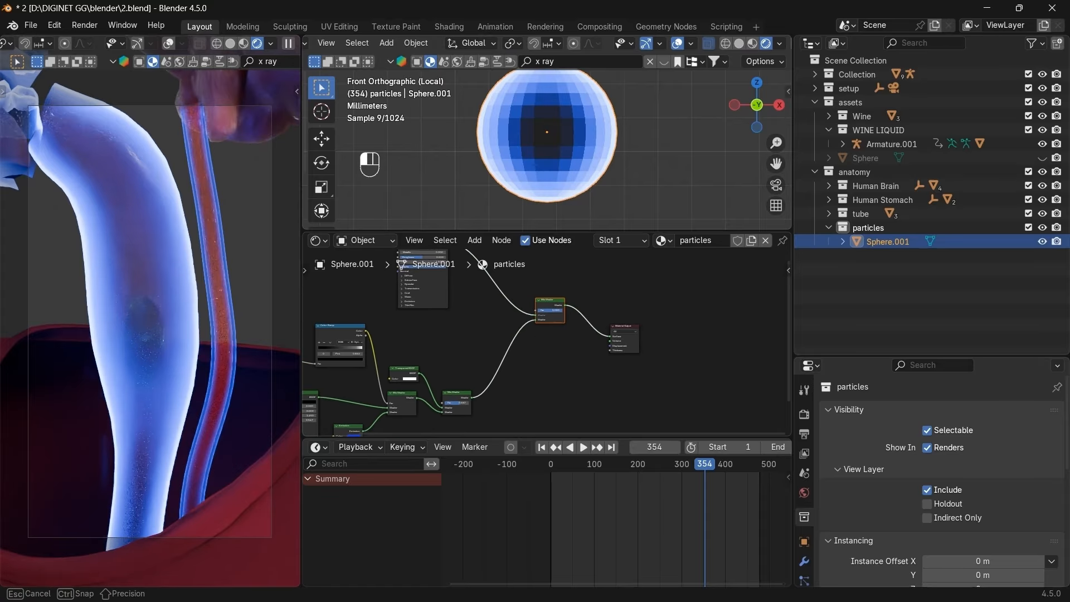
{"action": "key", "text": "space"}
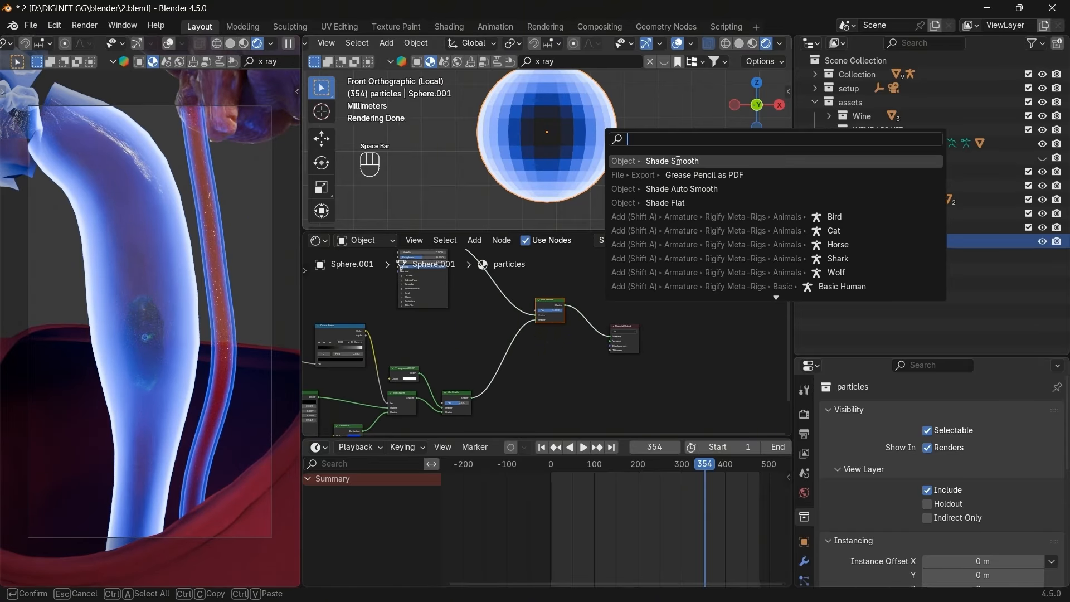
{"action": "left_click", "coordinate": [634, 161]}
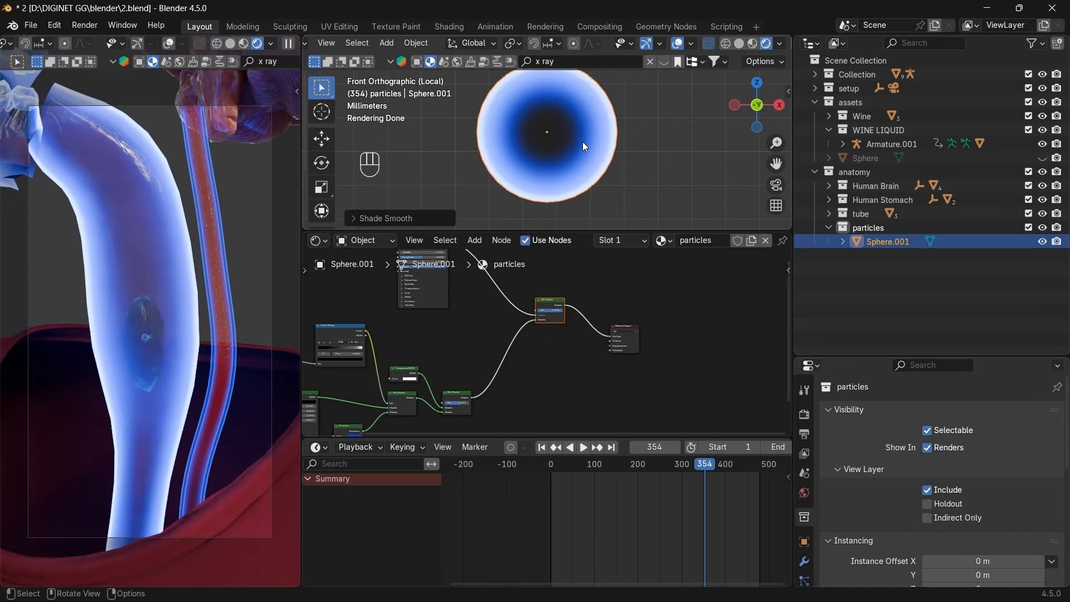
{"action": "key", "text": "alt+Tab"}
{"action": "key", "text": "alt+Tab"}
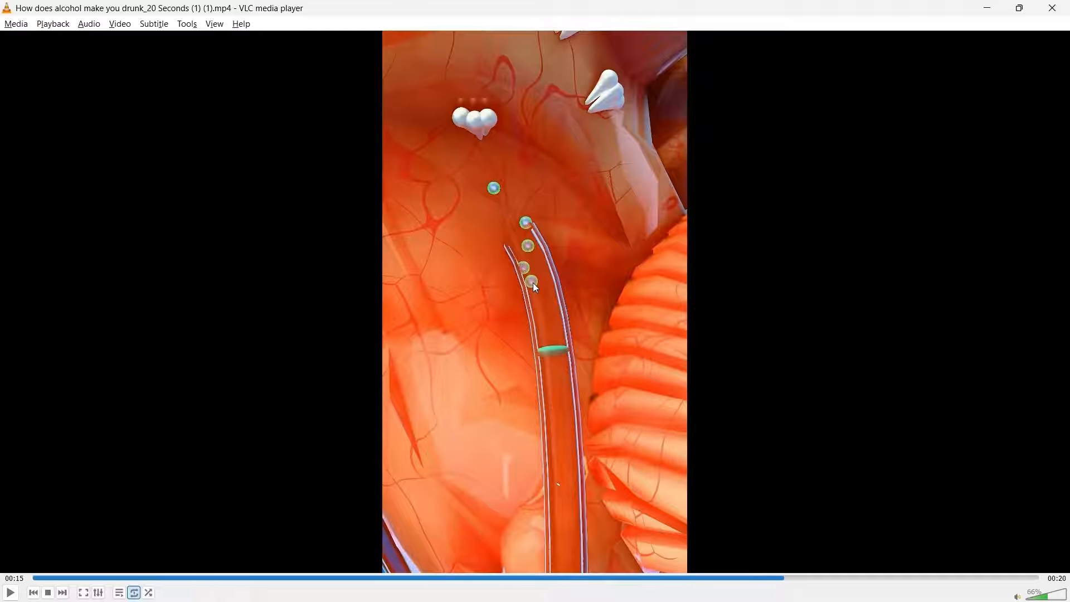
{"action": "key", "text": "alt+Tab"}
{"action": "scroll", "coordinate": [497, 371], "scroll_direction": "up", "scroll_amount": 5}
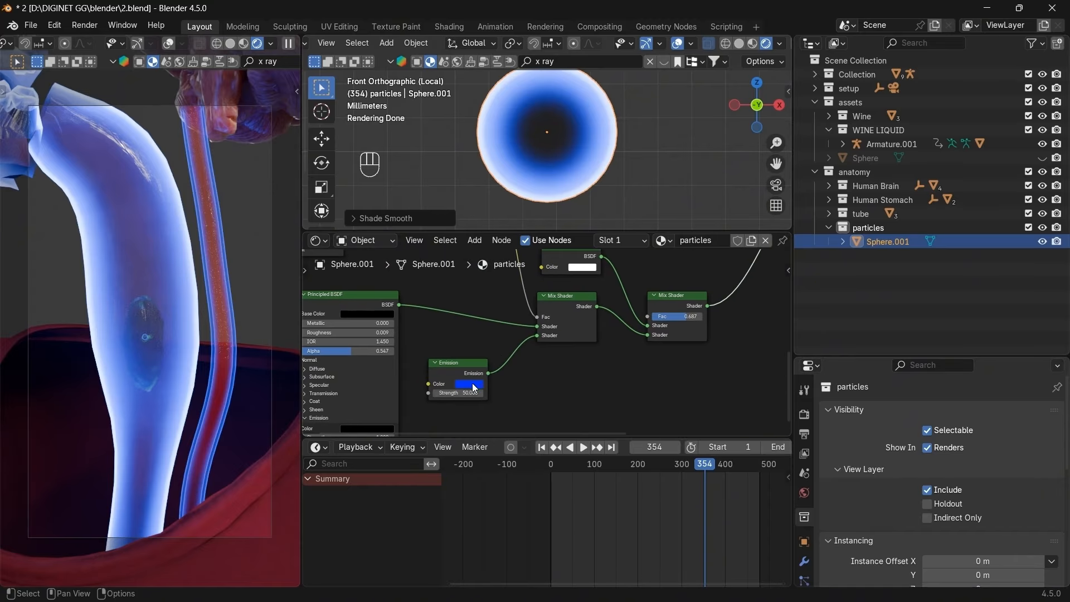
Change the Emission colour from blue to green and drop the final Mix Shader factor near 0.
{"action": "left_click", "coordinate": [469, 383]}
{"action": "left_click_drag", "start_coordinate": [473, 266], "coordinate": [467, 261]}
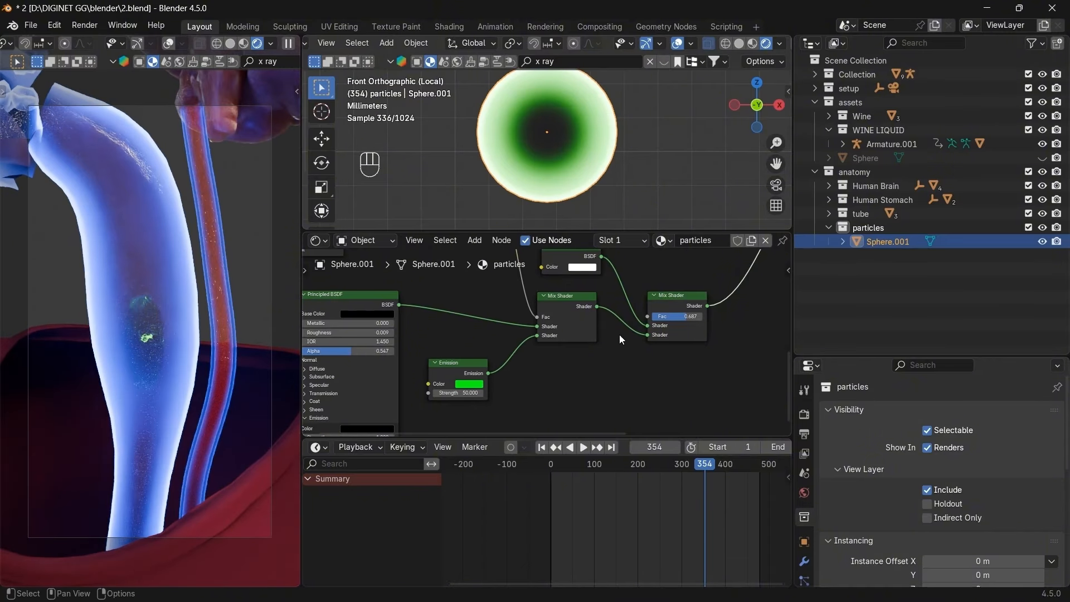
{"action": "middle_click_drag", "start_coordinate": [629, 335], "coordinate": [603, 378]}
{"action": "left_click_drag", "start_coordinate": [647, 364], "coordinate": [616, 363]}
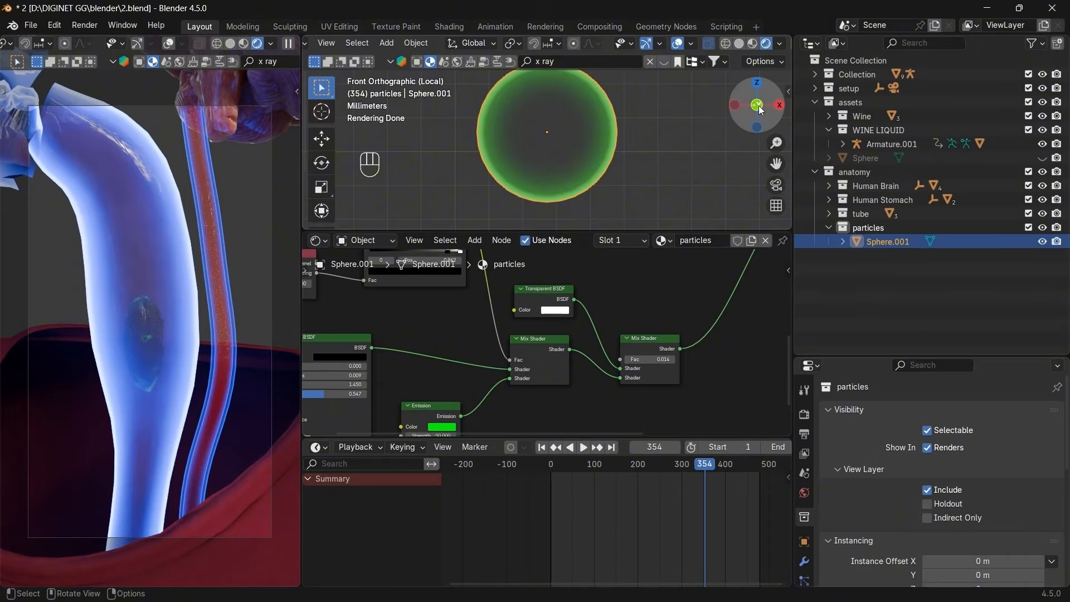
{"action": "left_click_drag", "start_coordinate": [740, 113], "coordinate": [769, 103]}
{"action": "left_click", "coordinate": [687, 152]}
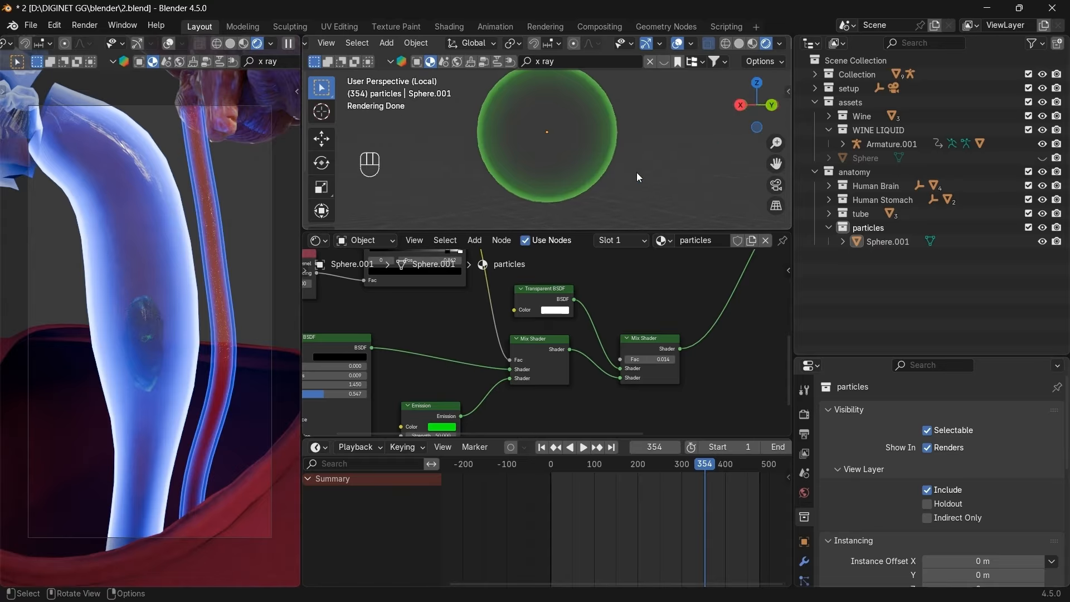
{"action": "scroll", "coordinate": [547, 359], "scroll_direction": "down", "scroll_amount": 3}
{"action": "scroll", "coordinate": [547, 359], "scroll_direction": "down", "scroll_amount": 1}
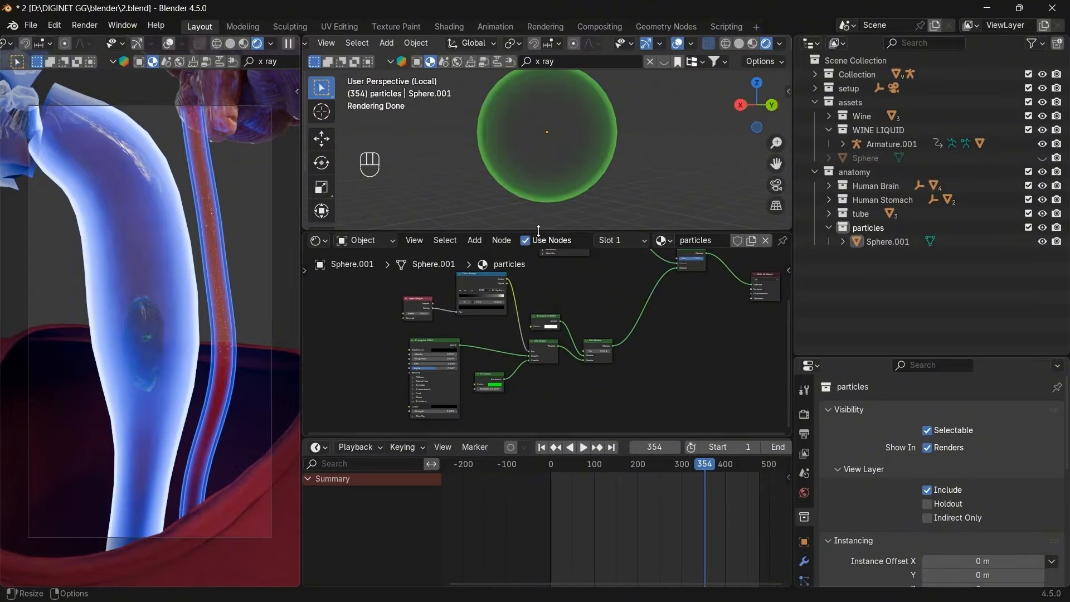
Enlarge the viewport, switch to front view in Solid shading and exit Local View.
{"action": "left_click_drag", "start_coordinate": [538, 230], "coordinate": [538, 315]}
{"action": "left_click", "coordinate": [566, 206]}
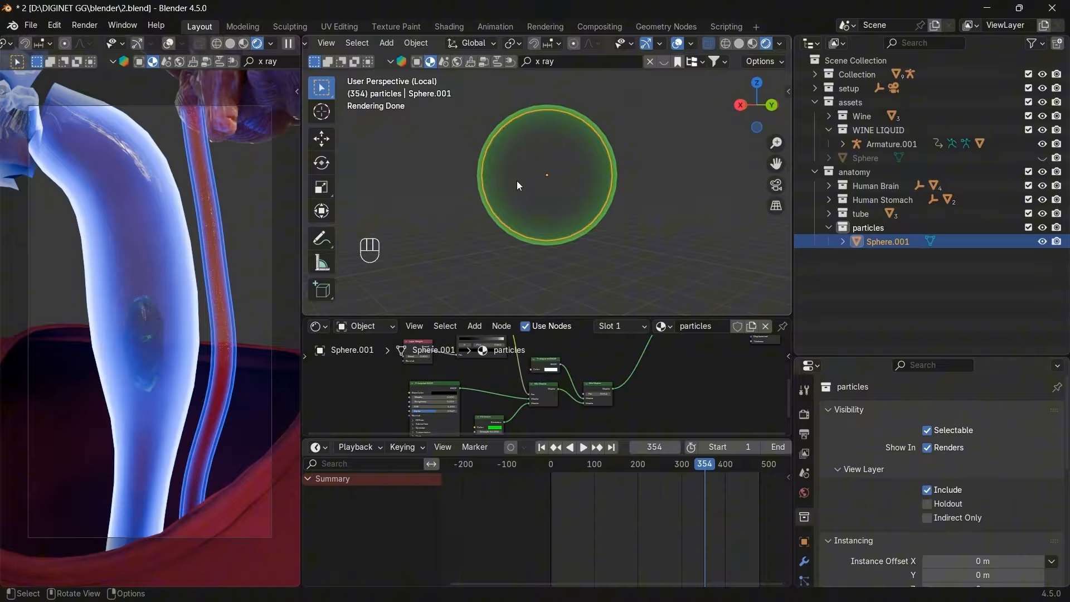
{"action": "scroll", "coordinate": [640, 219], "scroll_direction": "down", "scroll_amount": 3}
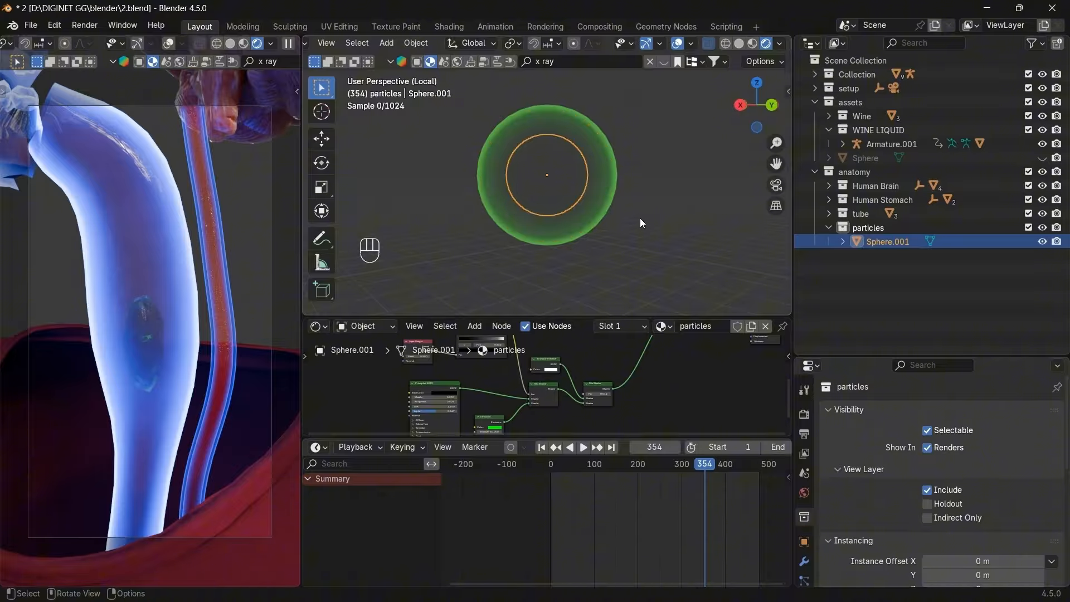
{"action": "left_click", "coordinate": [744, 106]}
{"action": "left_click", "coordinate": [739, 44]}
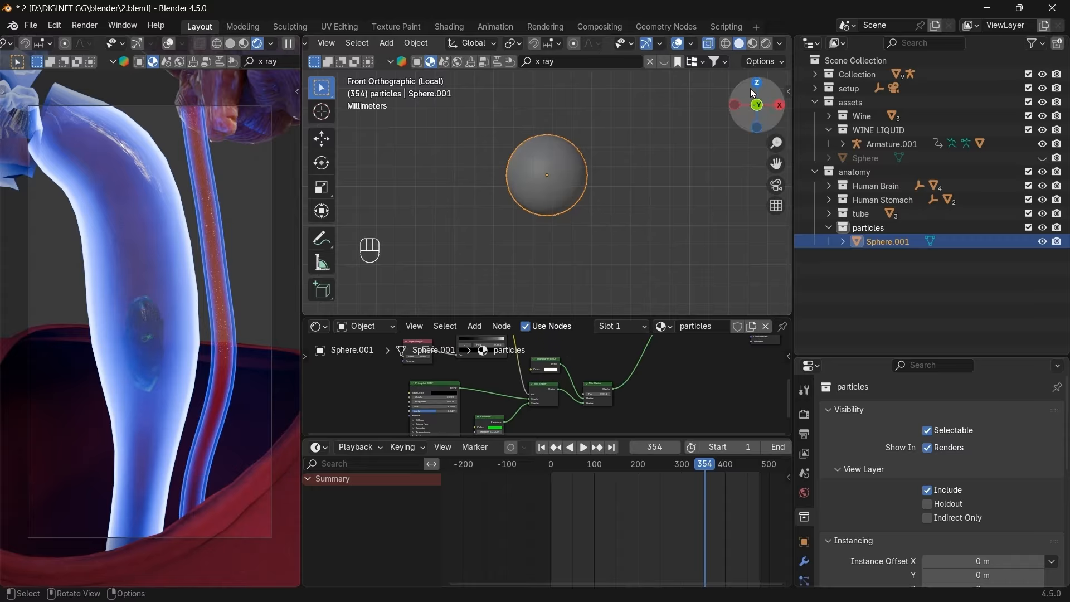
{"action": "key", "text": "KP_Divide"}
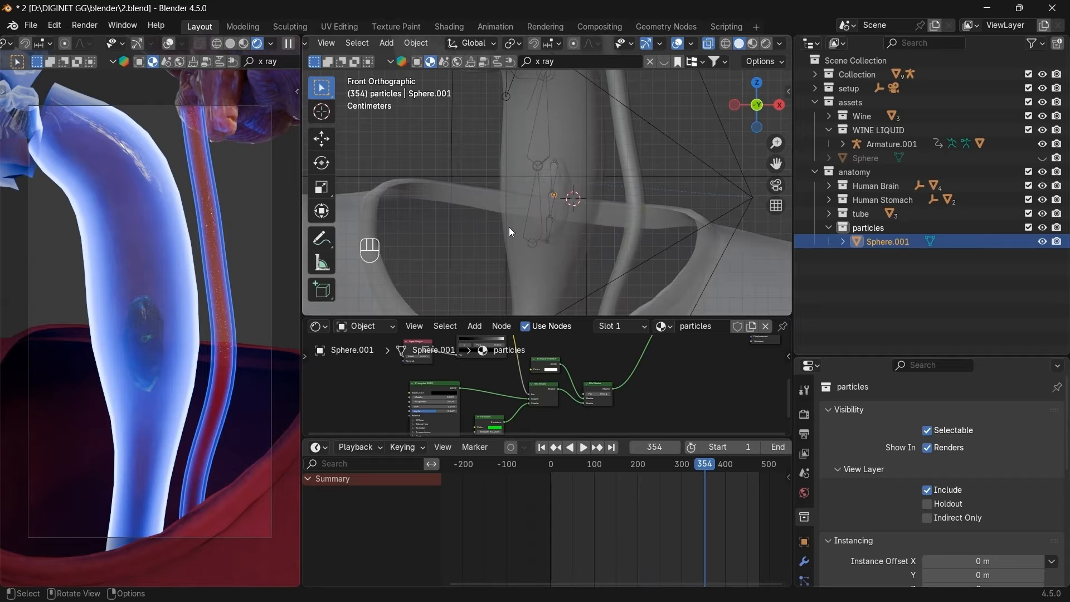
Move Sphere.001 into the tube and keyframe its position at frame 310.
{"action": "left_click", "coordinate": [551, 210]}
{"action": "left_click", "coordinate": [551, 210]}
{"action": "left_click", "coordinate": [551, 208]}
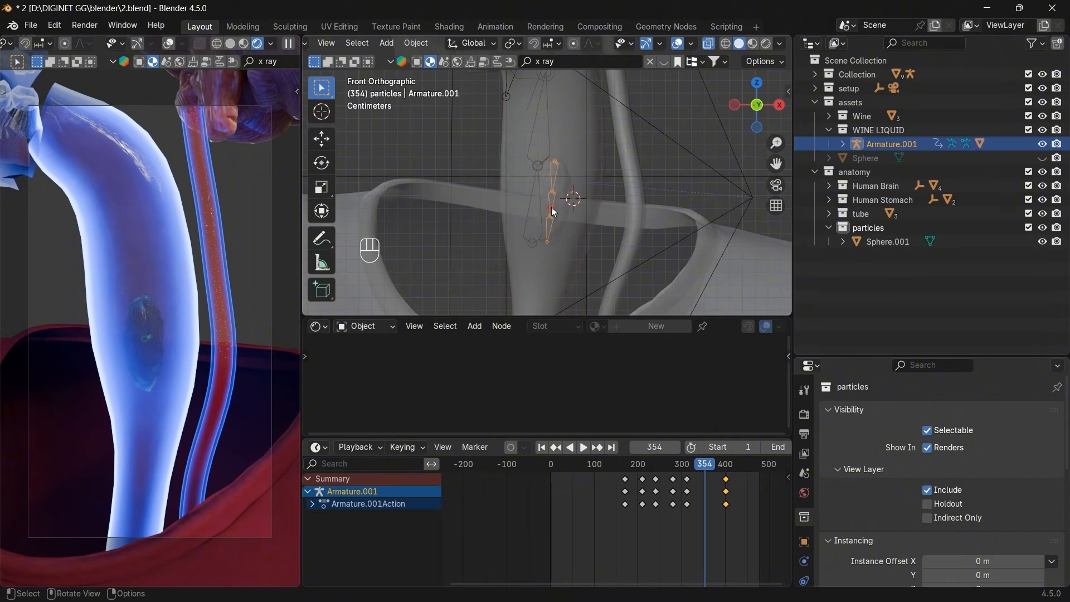
{"action": "left_click", "coordinate": [556, 446]}
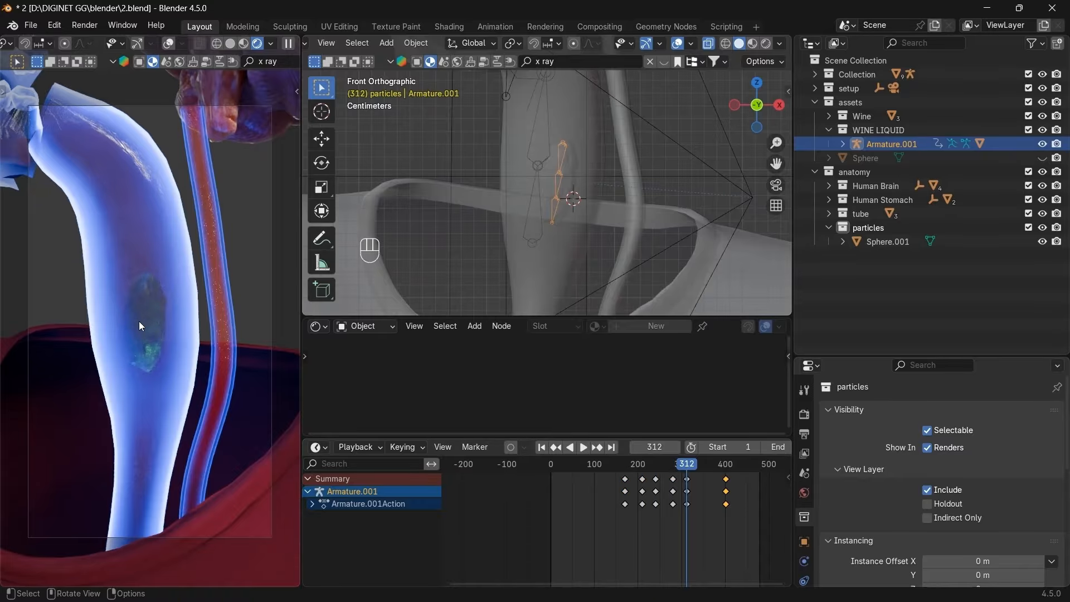
{"action": "left_click", "coordinate": [883, 242]}
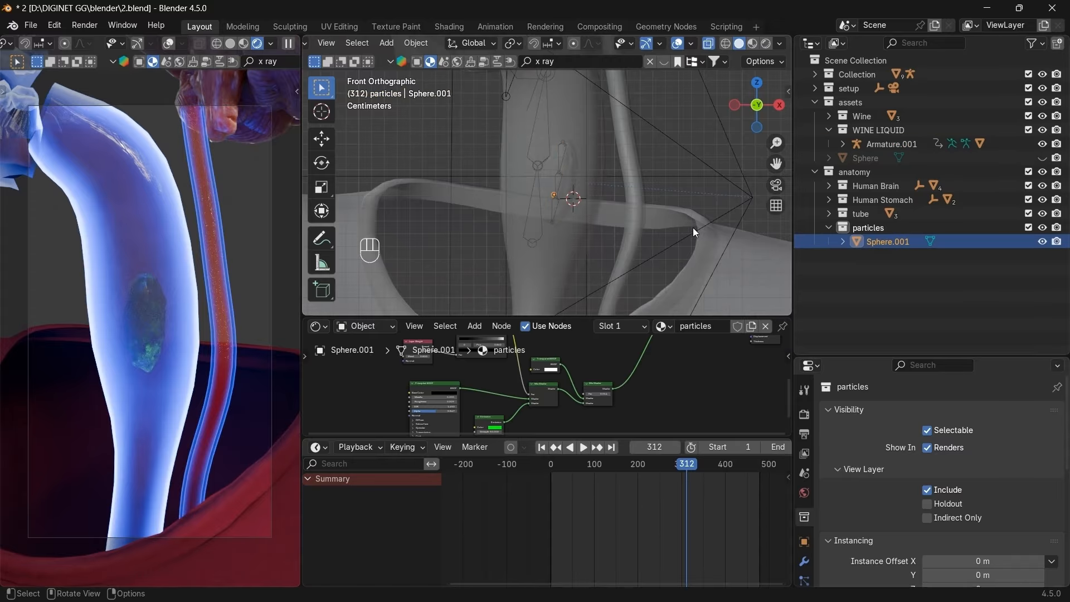
{"action": "key", "text": "g"}
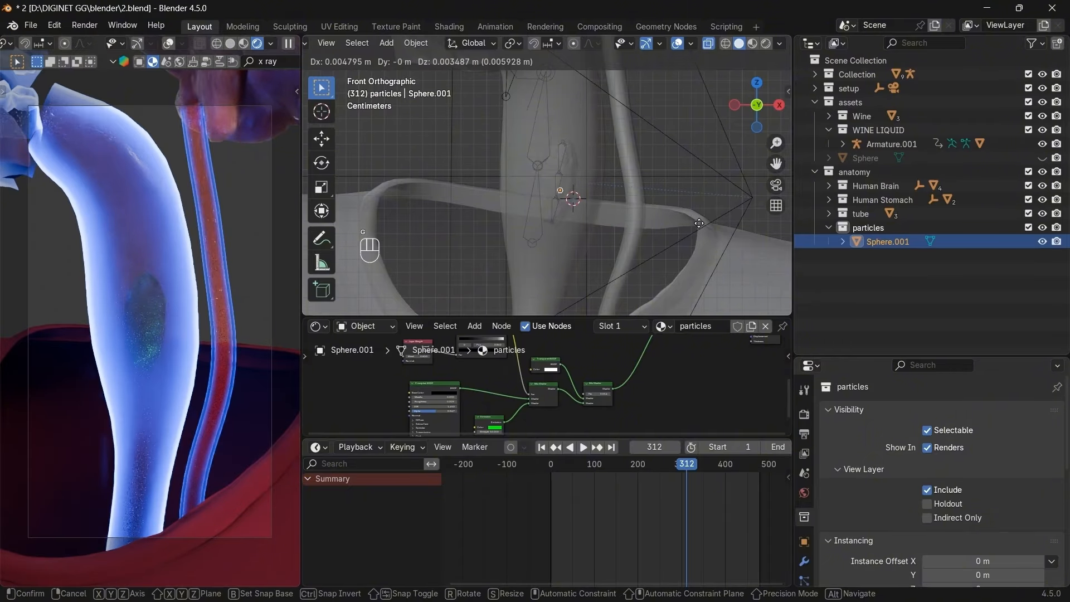
{"action": "left_click", "coordinate": [698, 223]}
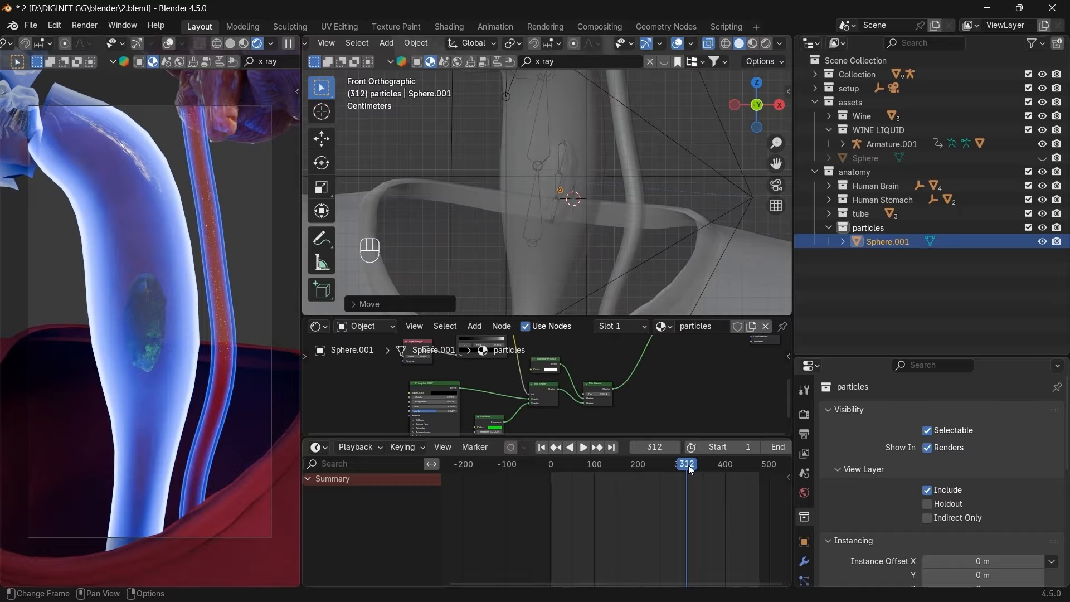
{"action": "left_click", "coordinate": [658, 444]}
{"action": "type", "text": "310"}
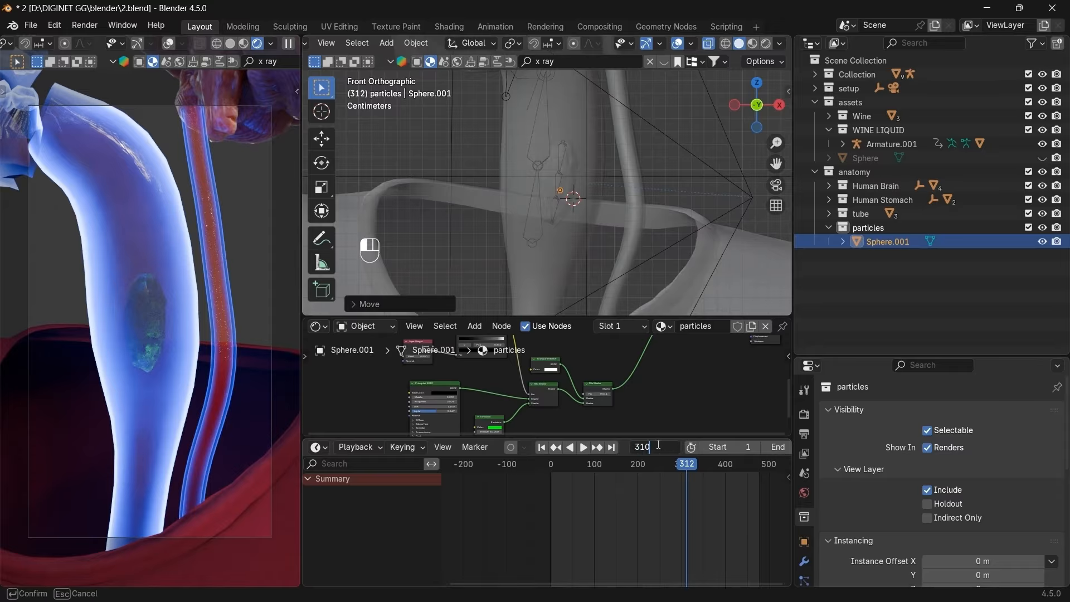
{"action": "key", "text": "Return"}
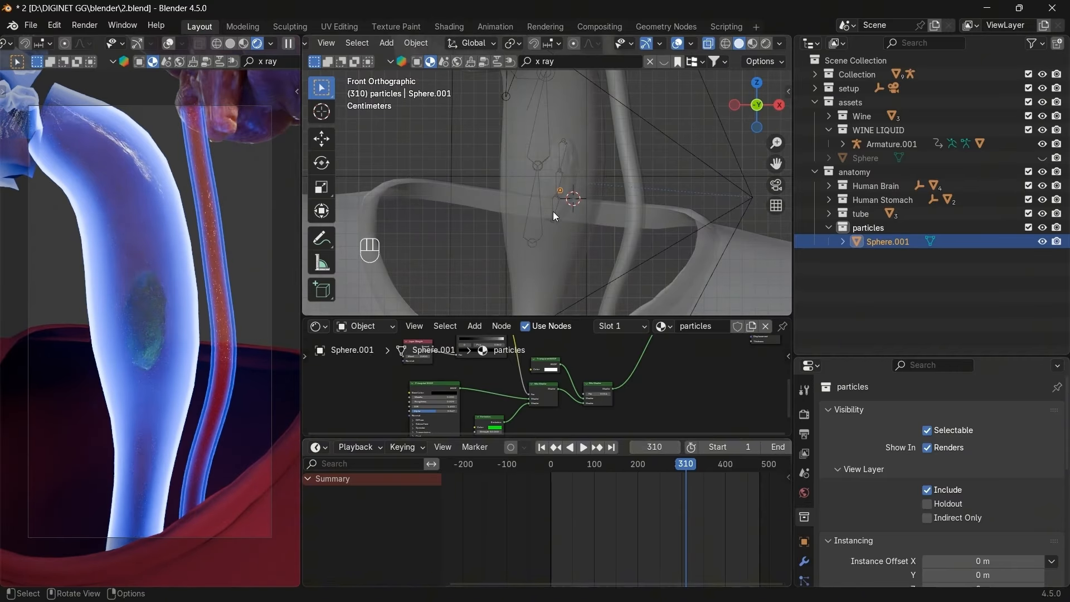
{"action": "key", "text": "i"}
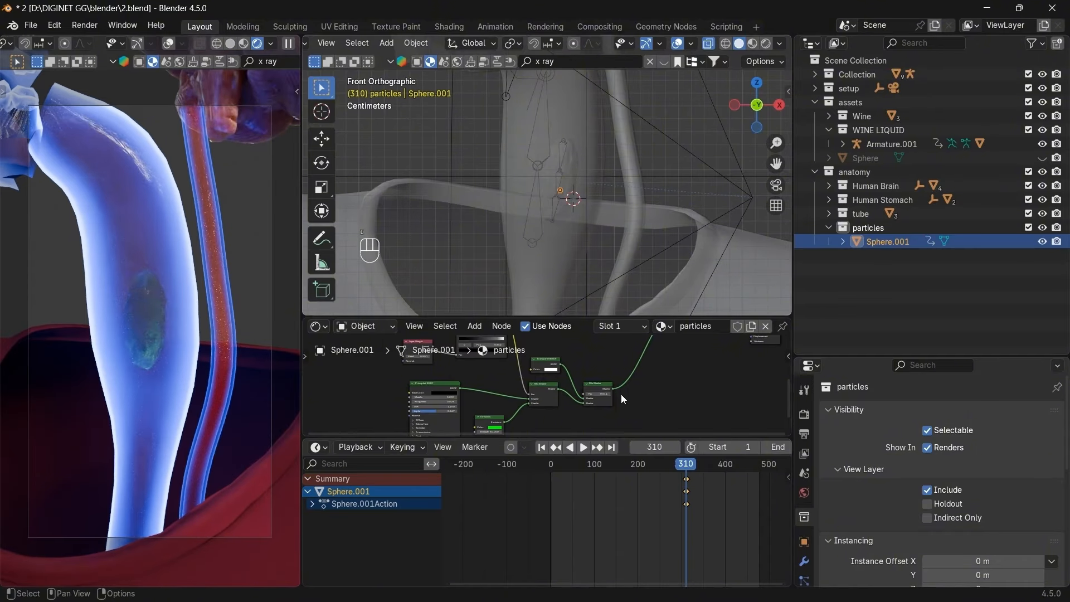
At frame 340, move the sphere further along the tube, checking it from the side.
{"action": "left_click", "coordinate": [651, 447]}
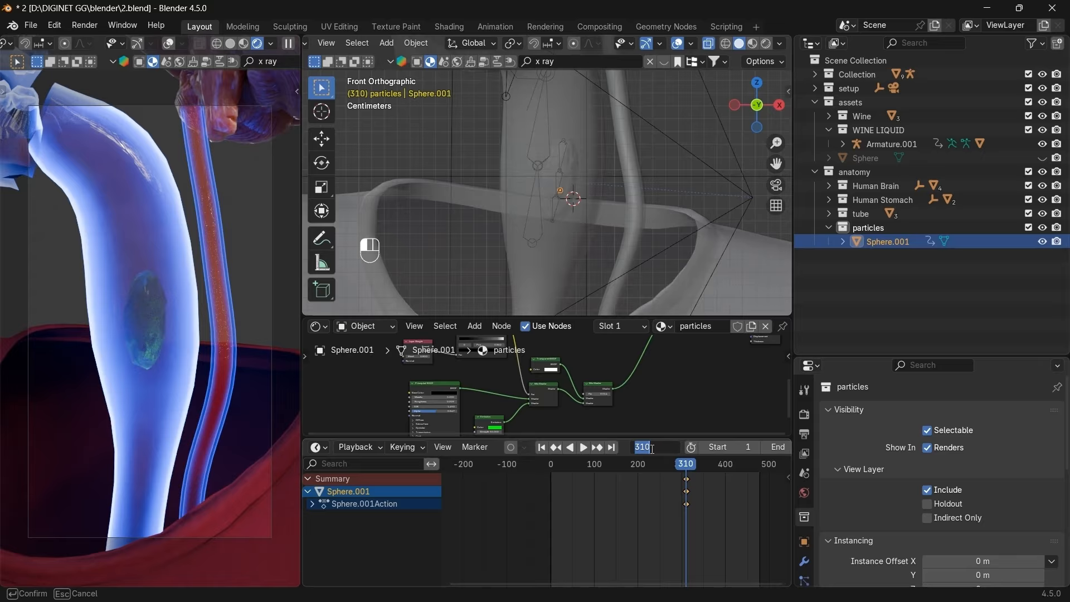
{"action": "type", "text": "340"}
{"action": "key", "text": "Return"}
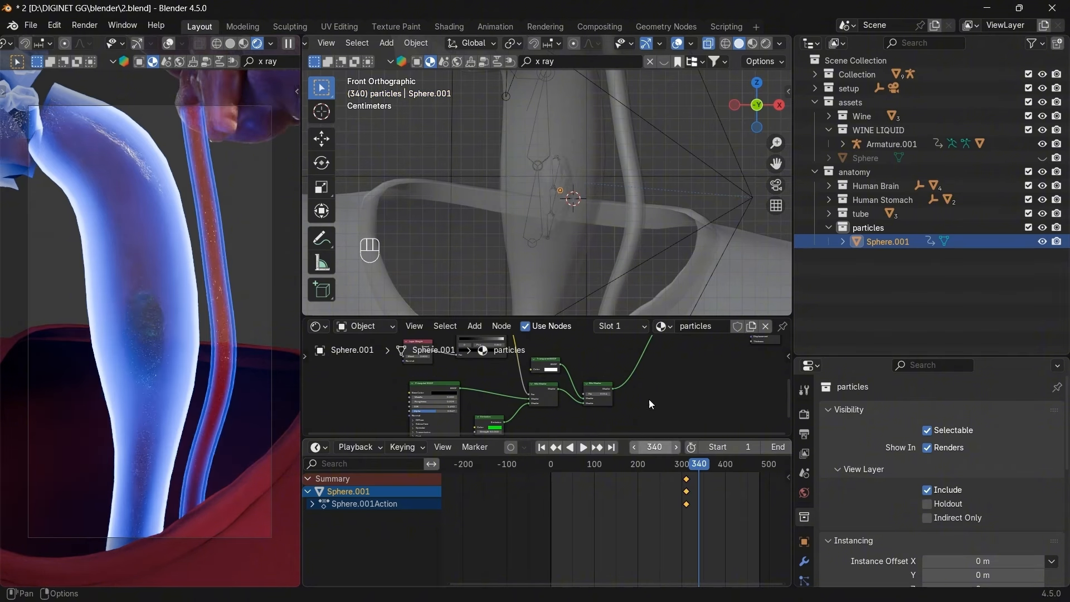
{"action": "key", "text": "g"}
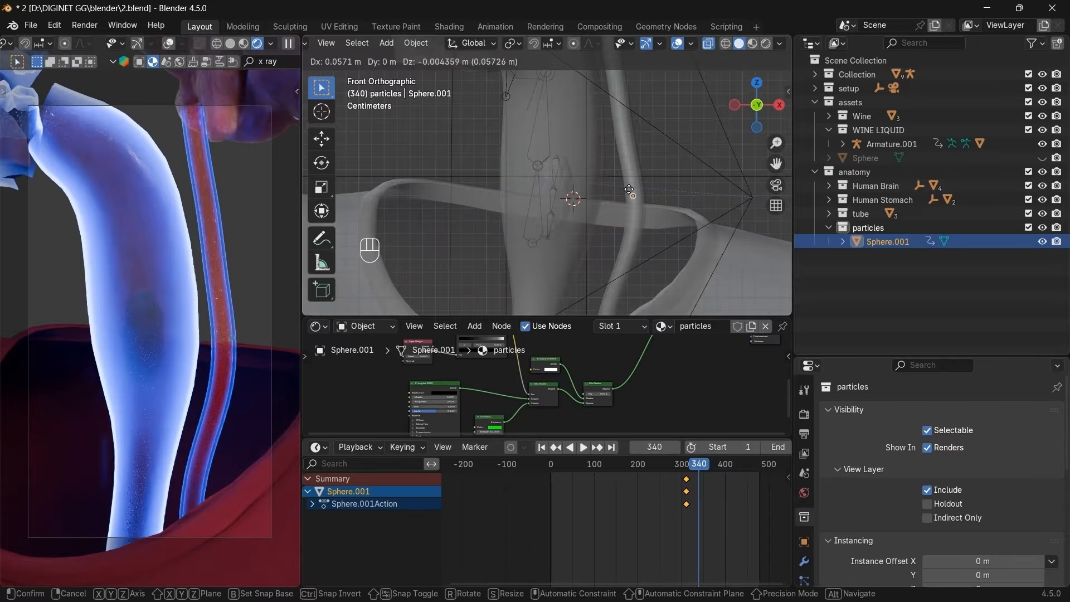
{"action": "left_click", "coordinate": [630, 190]}
{"action": "left_click", "coordinate": [779, 105]}
{"action": "key", "text": "g"}
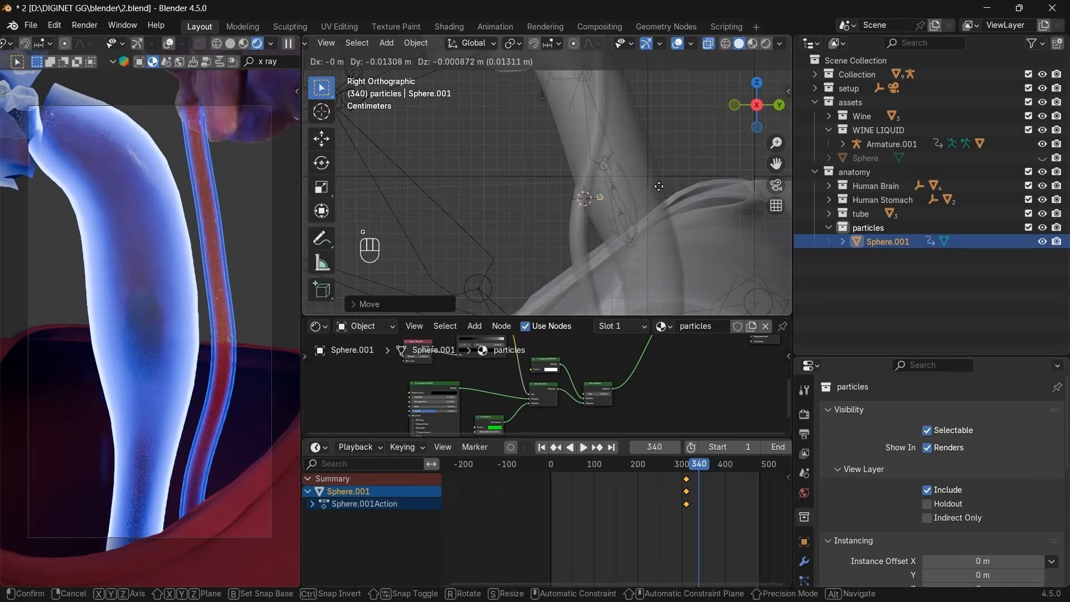
{"action": "left_click", "coordinate": [649, 188]}
Refine the sphere's position in front and side views and keyframe it at frame 340.
{"action": "scroll", "coordinate": [620, 226], "scroll_direction": "up", "scroll_amount": 4}
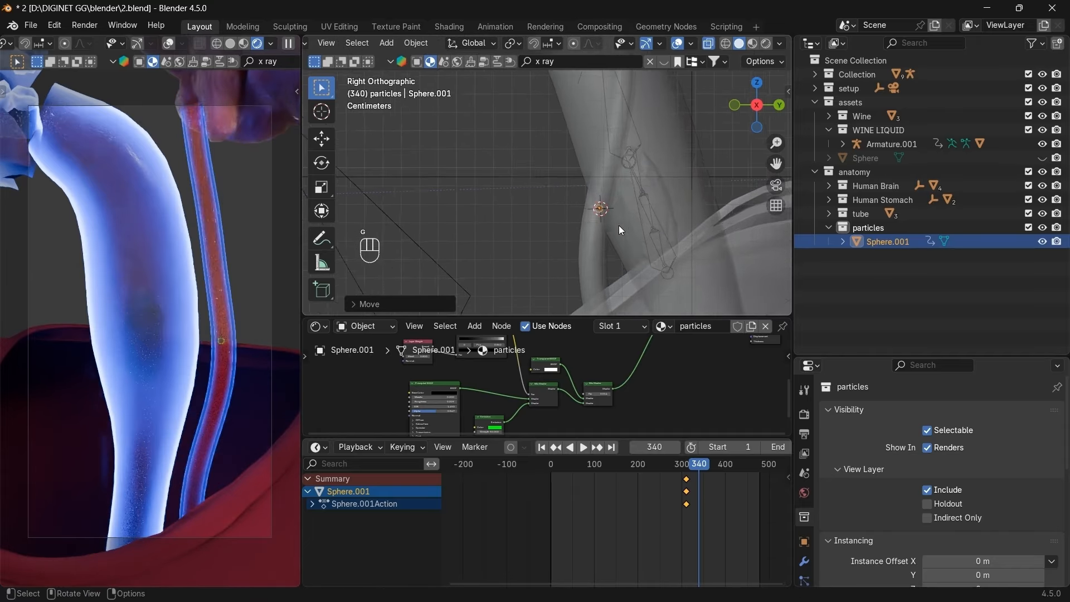
{"action": "left_click", "coordinate": [735, 105]}
{"action": "key", "text": "g"}
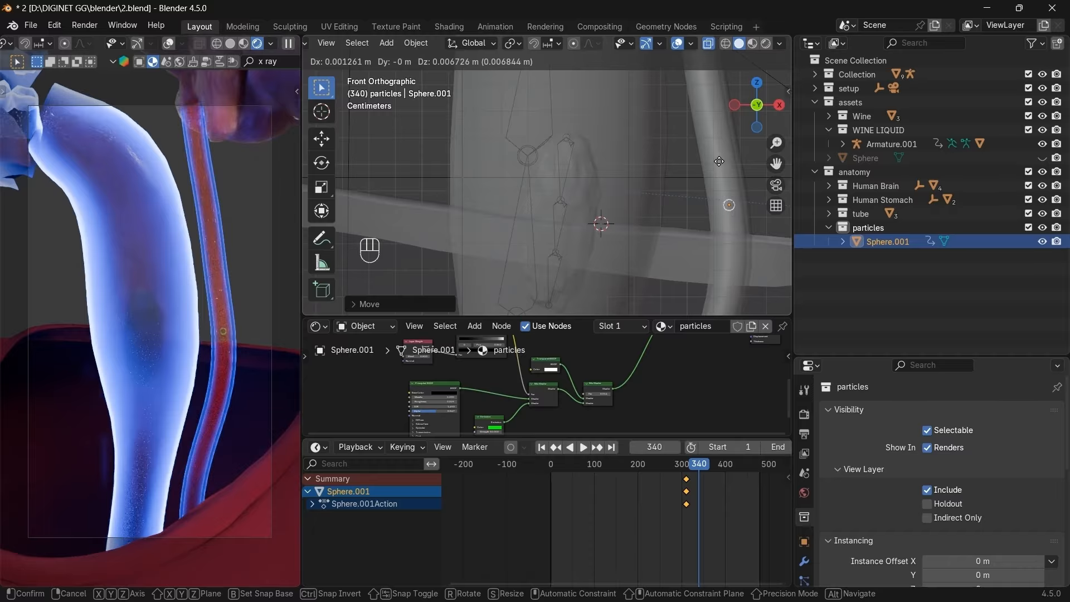
{"action": "left_click", "coordinate": [719, 159]}
{"action": "left_click", "coordinate": [779, 106]}
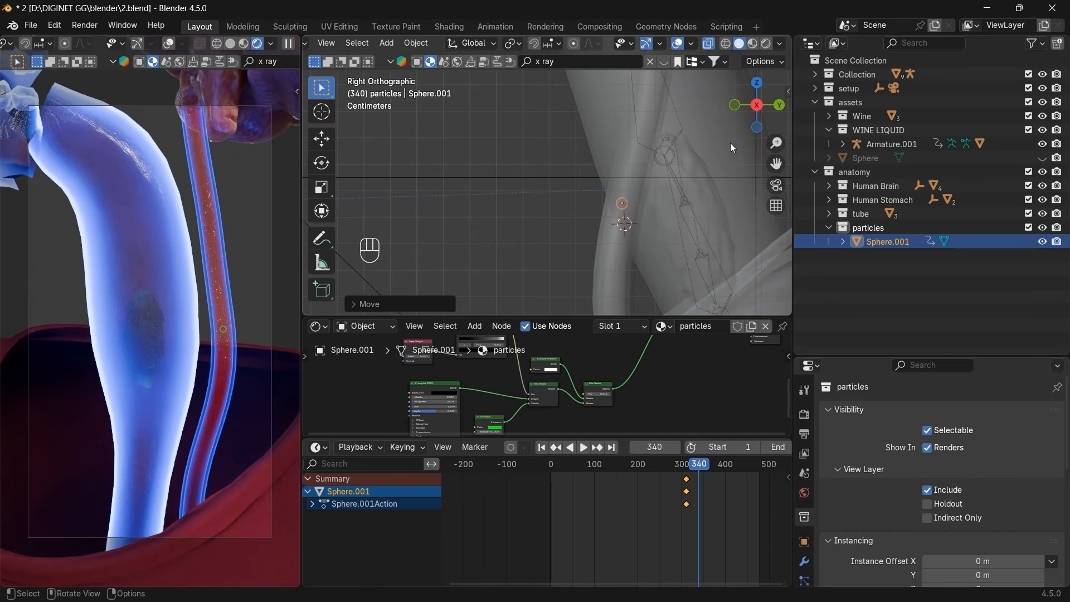
{"action": "key", "text": "g"}
{"action": "left_click", "coordinate": [725, 149]}
{"action": "key", "text": "i"}
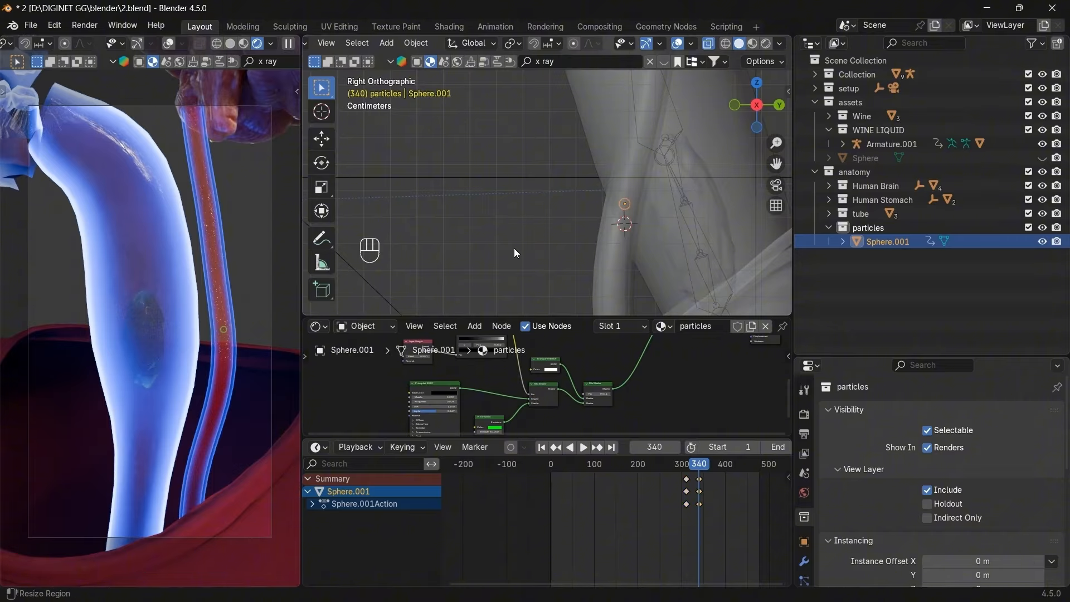
Nudge the sphere slightly left and select the thin tube object.
{"action": "key", "text": "g"}
{"action": "left_click", "coordinate": [643, 216]}
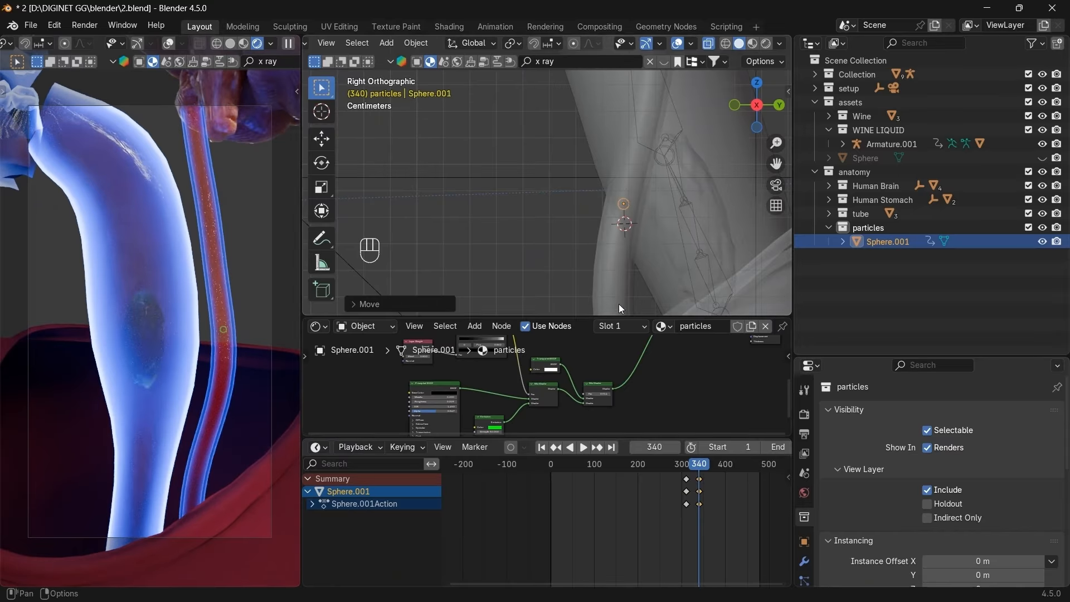
{"action": "left_click", "coordinate": [611, 273]}
Hide the tube cylinders including Cylinder.001, then unhide everything with Alt+H.
{"action": "key", "text": "h"}
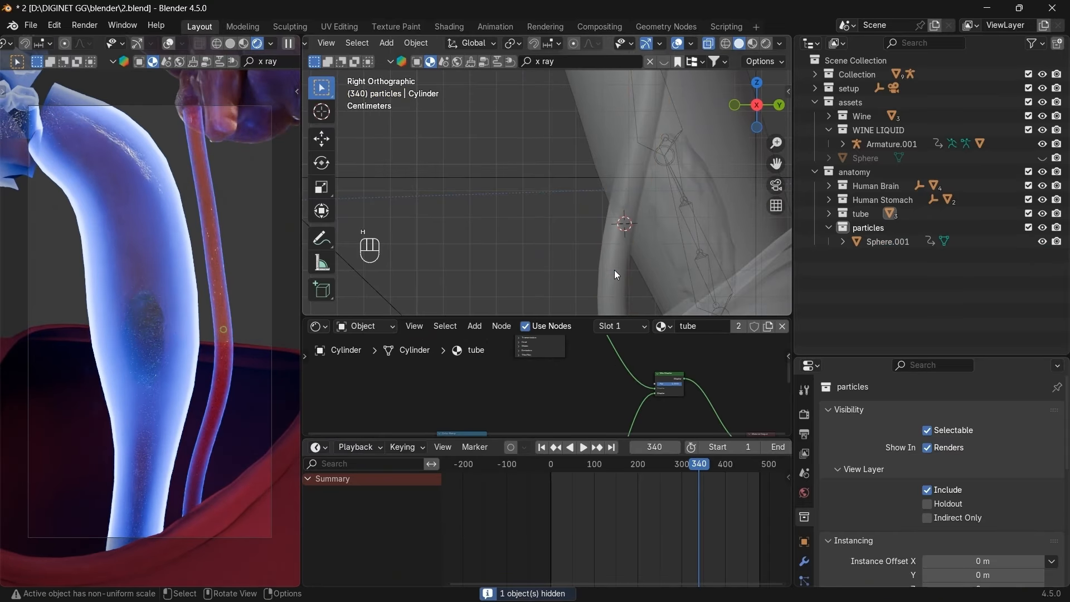
{"action": "left_click", "coordinate": [614, 270]}
{"action": "key", "text": "h"}
{"action": "left_click", "coordinate": [614, 270]}
{"action": "key", "text": "h"}
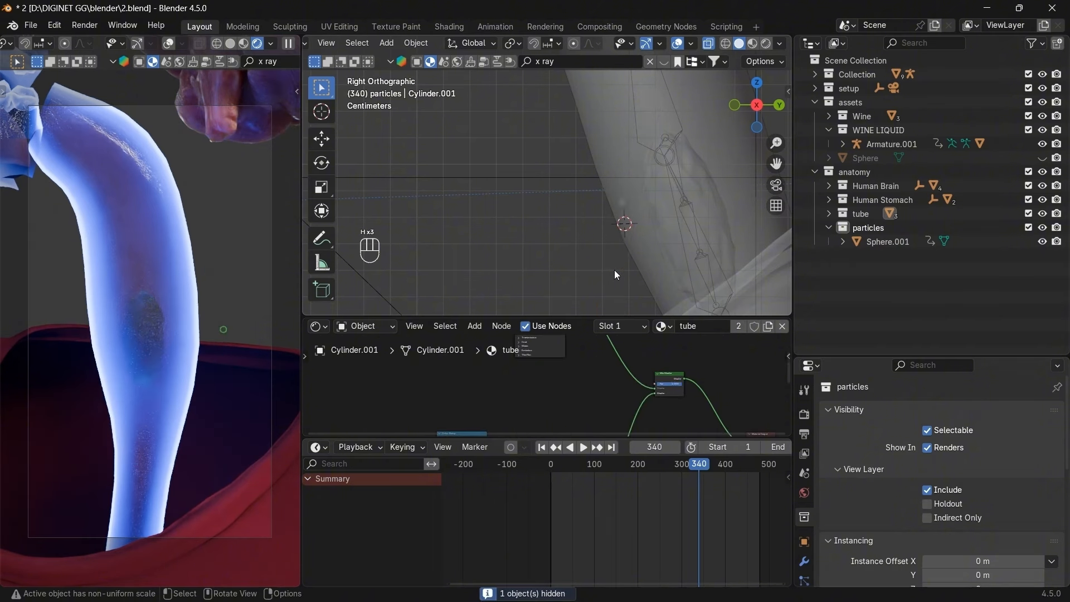
{"action": "key", "text": "alt+h"}
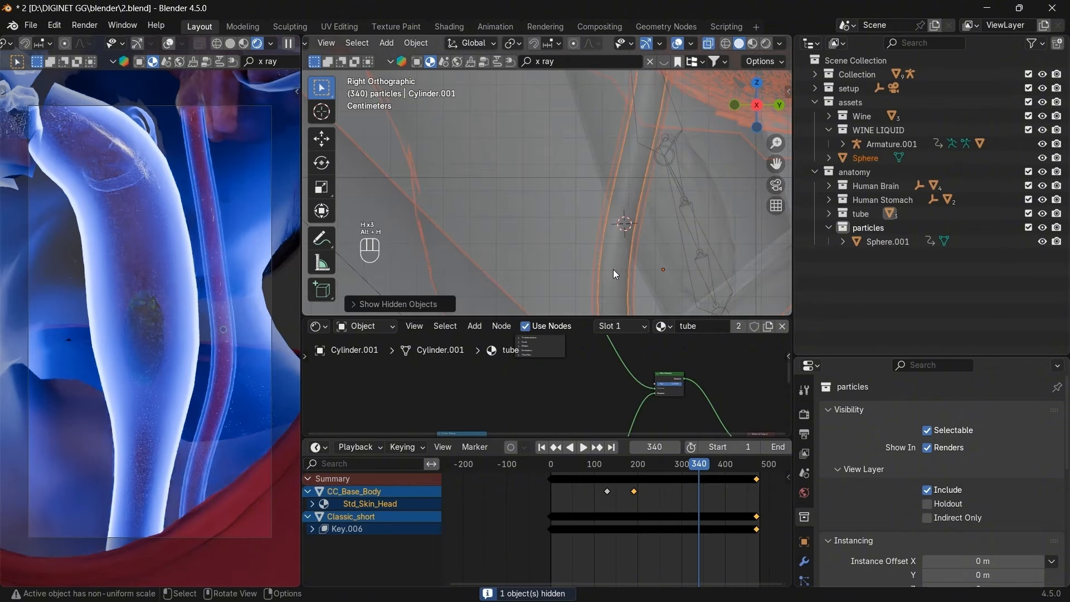
Hide the hair and the large Sphere, switch to front view and select Sphere.001.
{"action": "left_click", "coordinate": [611, 146]}
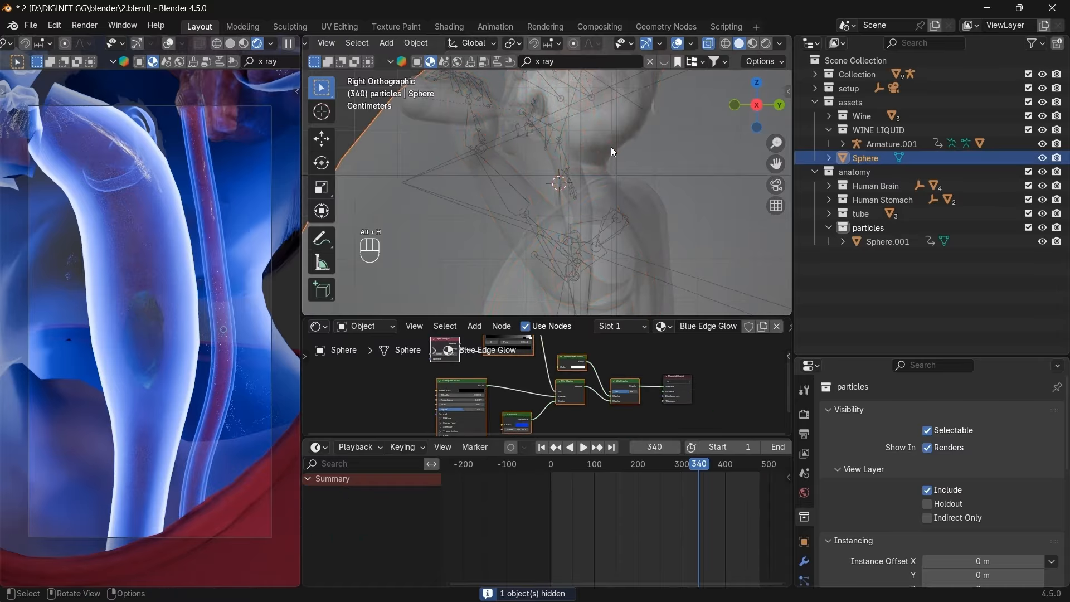
{"action": "left_click", "coordinate": [611, 146]}
{"action": "key", "text": "h"}
{"action": "left_click", "coordinate": [622, 132]}
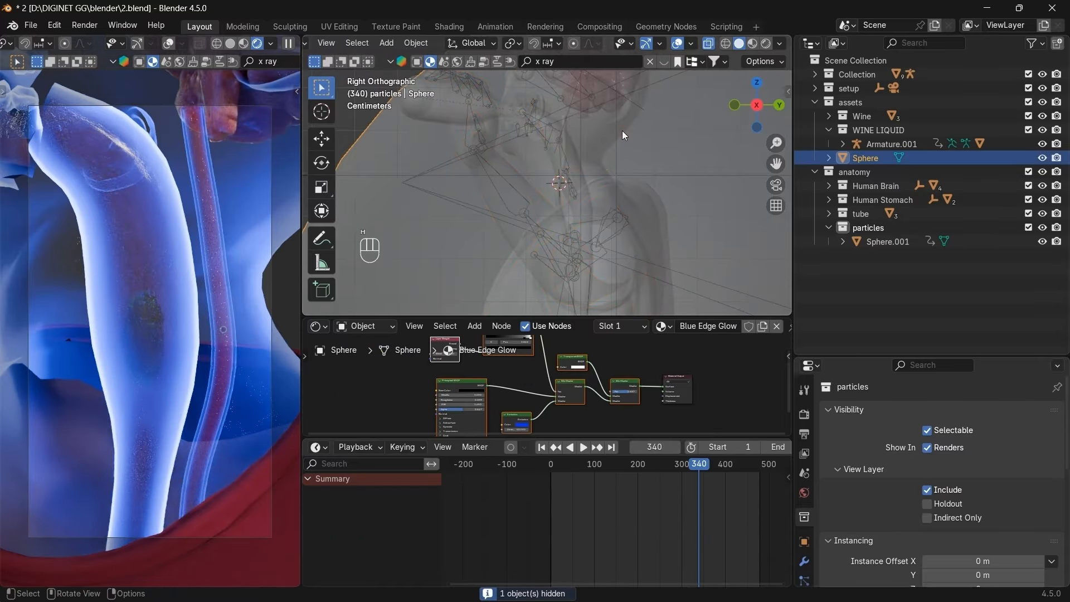
{"action": "key", "text": "h"}
{"action": "left_click", "coordinate": [621, 131]}
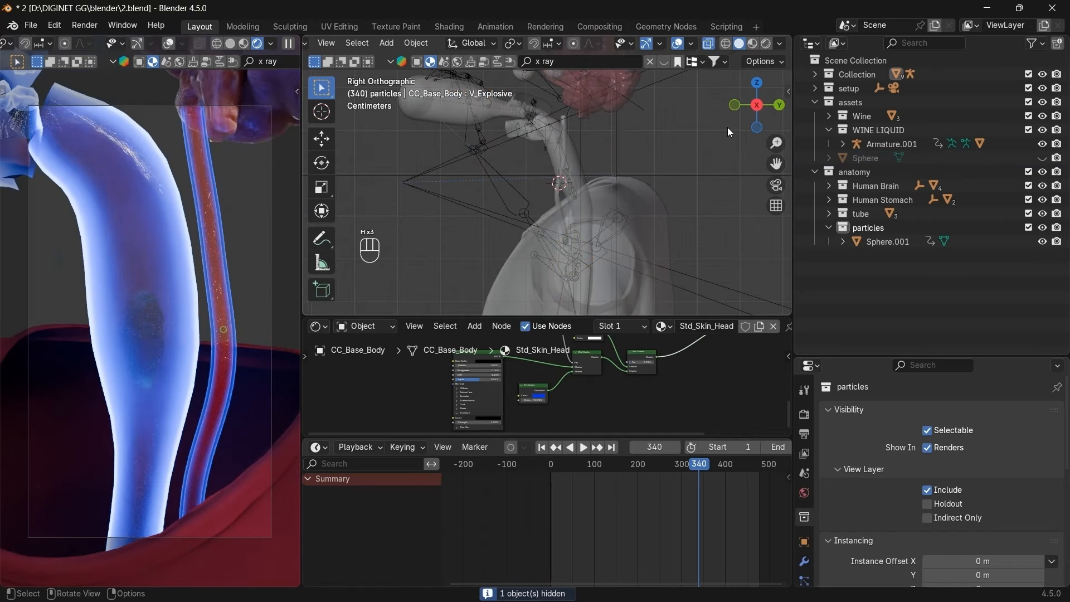
{"action": "left_click", "coordinate": [734, 104]}
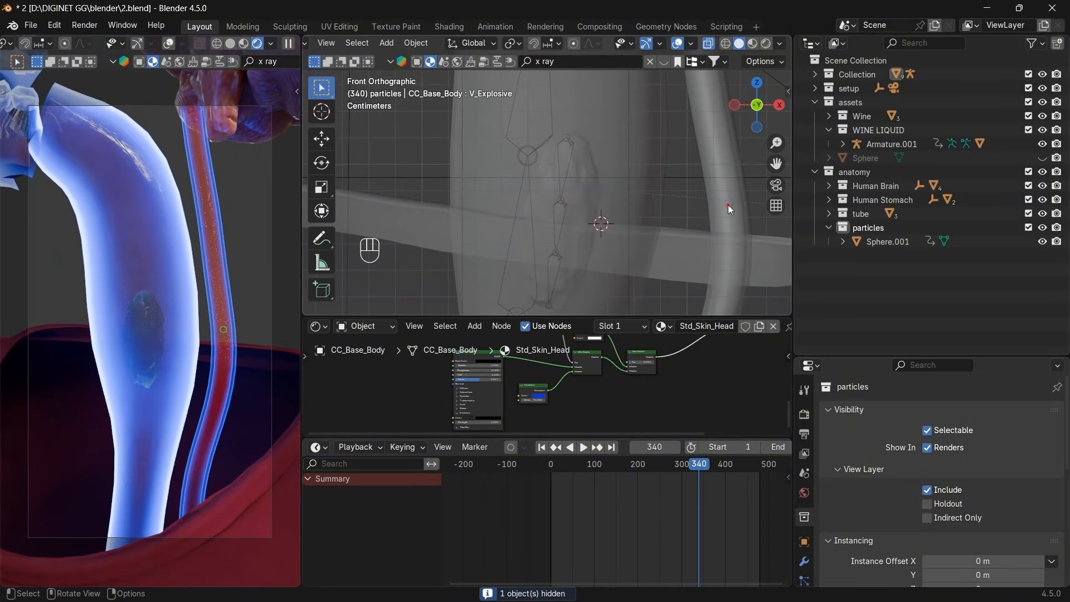
{"action": "left_click", "coordinate": [728, 206]}
{"action": "left_click", "coordinate": [728, 205]}
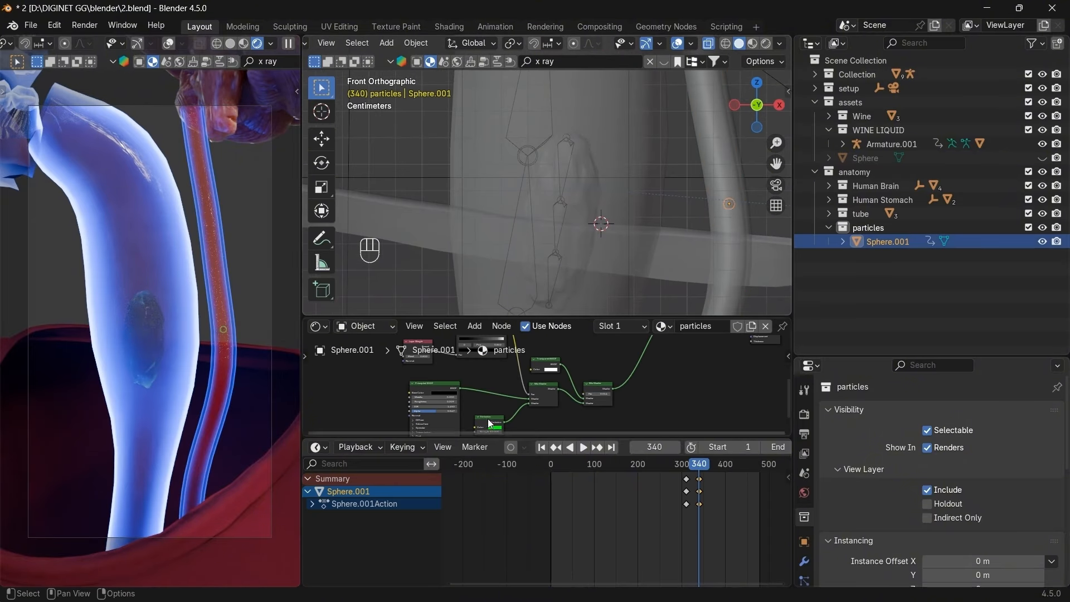
Set the Emission Strength to 500, then lower it to 150.
{"action": "scroll", "coordinate": [499, 401], "scroll_direction": "up", "scroll_amount": 4}
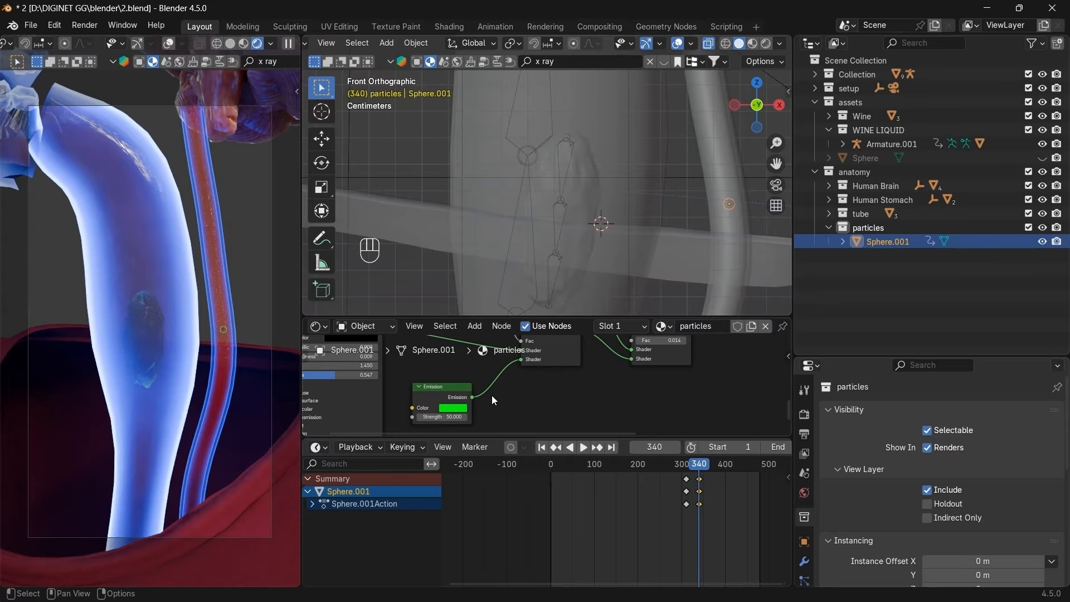
{"action": "middle_click_drag", "start_coordinate": [512, 405], "coordinate": [487, 442]}
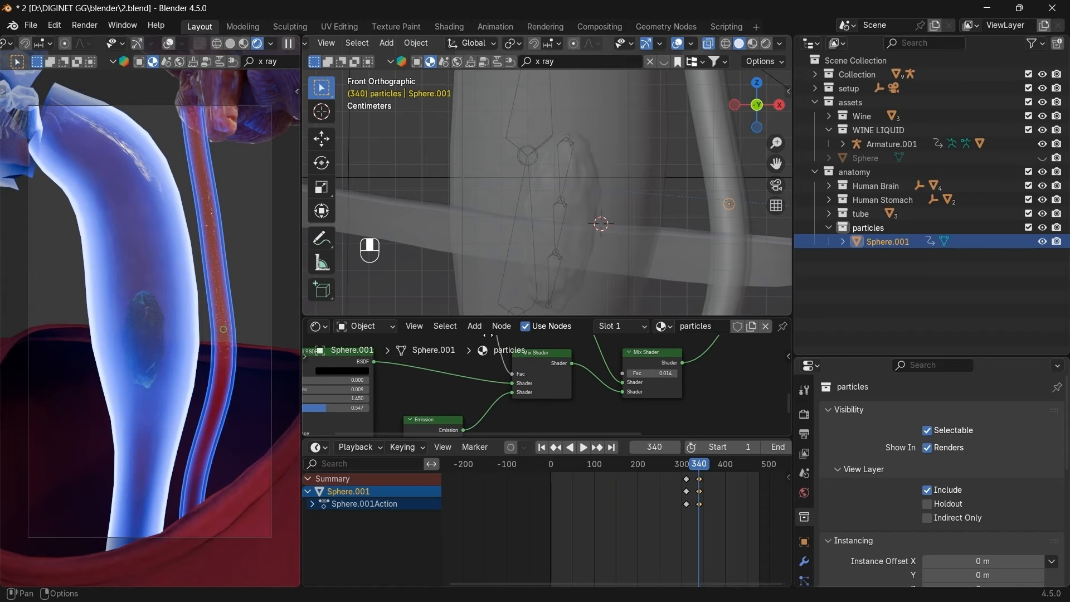
{"action": "middle_click_drag", "start_coordinate": [517, 379], "coordinate": [534, 358]}
{"action": "scroll", "coordinate": [534, 374], "scroll_direction": "up", "scroll_amount": 1}
{"action": "left_click", "coordinate": [482, 417]}
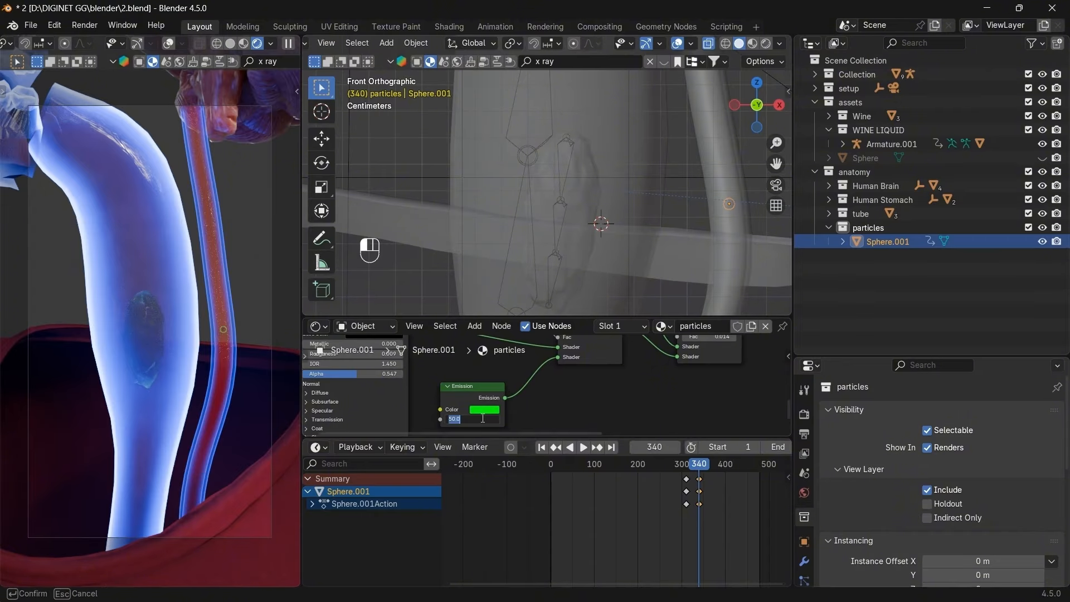
{"action": "type", "text": "500"}
{"action": "key", "text": "Return"}
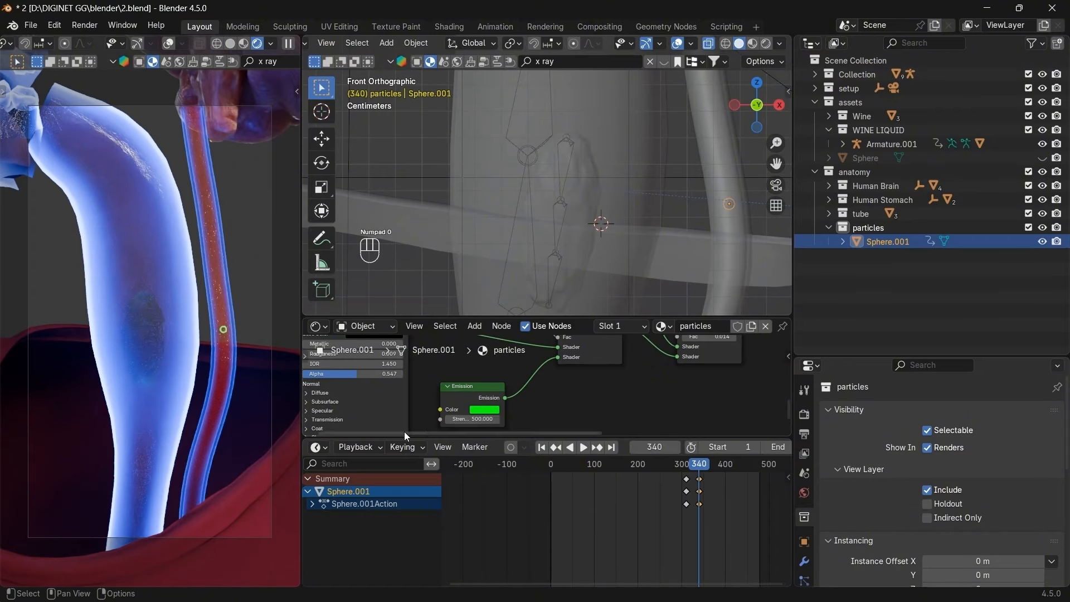
{"action": "left_click", "coordinate": [474, 419]}
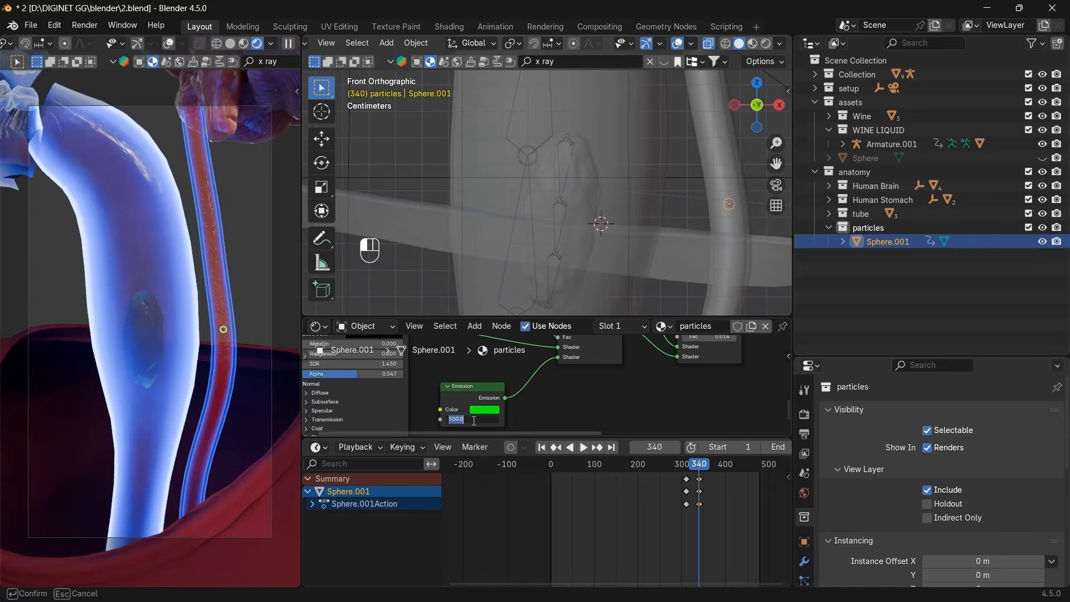
{"action": "type", "text": "150"}
{"action": "key", "text": "Return"}
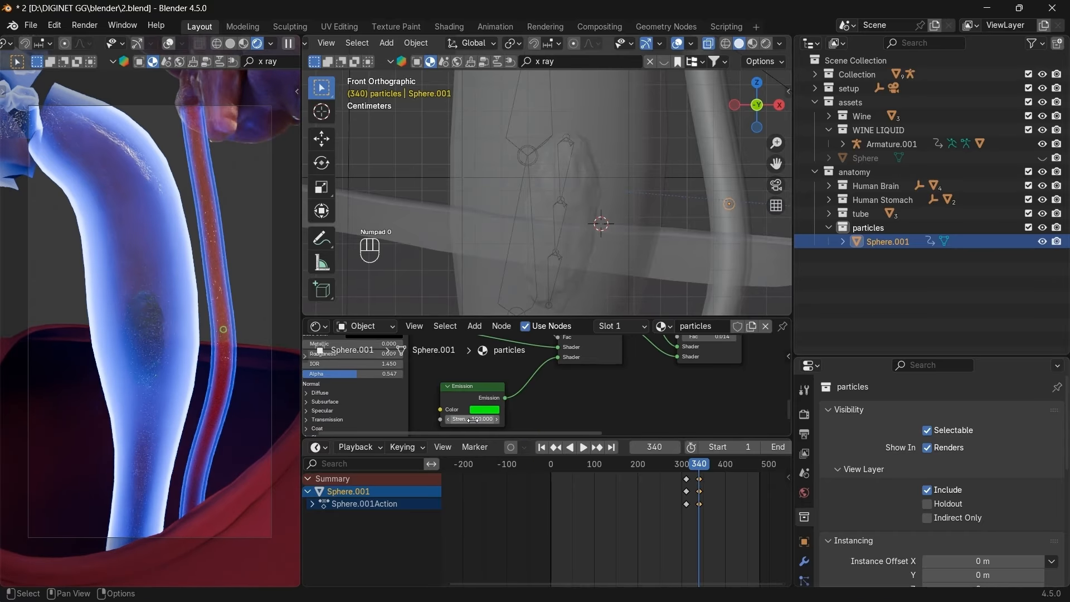
Make the Transparent BSDF colour green and raise the Mix Shader factor to about 0.47.
{"action": "scroll", "coordinate": [556, 392], "scroll_direction": "down", "scroll_amount": 5}
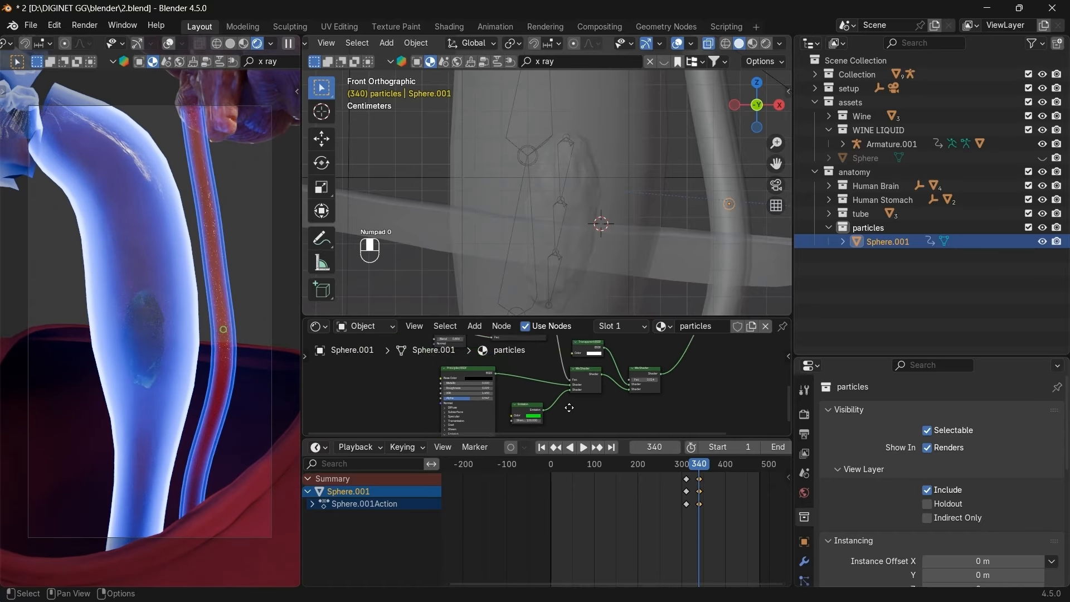
{"action": "scroll", "coordinate": [554, 400], "scroll_direction": "up", "scroll_amount": 3}
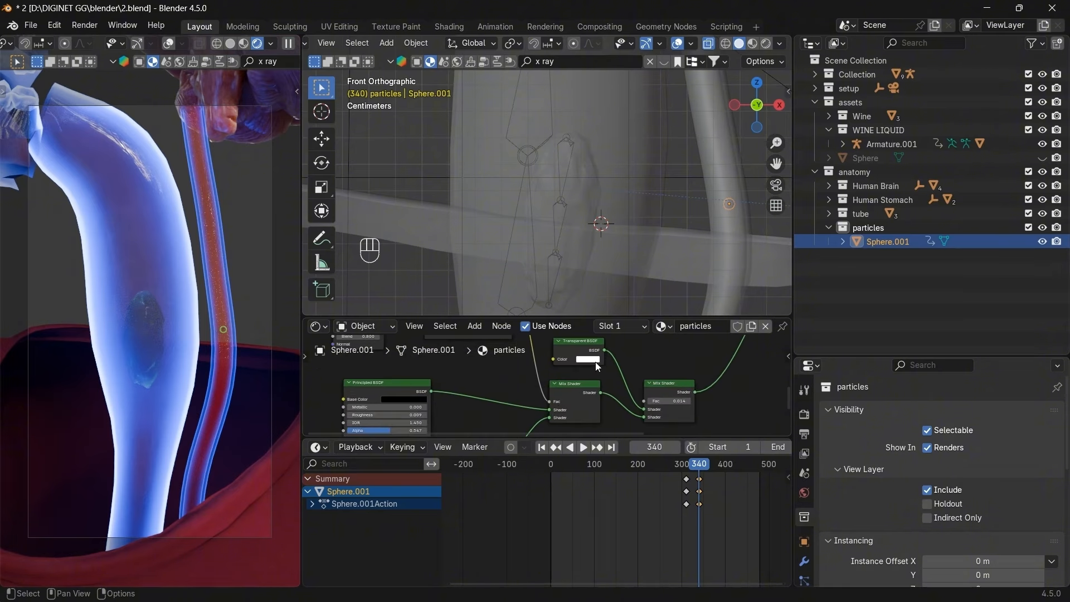
{"action": "left_click", "coordinate": [597, 366]}
{"action": "left_click_drag", "start_coordinate": [596, 275], "coordinate": [581, 258]}
{"action": "mouse_move", "coordinate": [657, 395]}
{"action": "left_mouse_down"}
{"action": "mouse_move", "coordinate": [691, 395]}
{"action": "mouse_move", "coordinate": [665, 402]}
{"action": "left_mouse_up"}
Lower the Emission Strength to 50.
{"action": "middle_click_drag", "start_coordinate": [468, 403], "coordinate": [470, 345]}
{"action": "scroll", "coordinate": [475, 417], "scroll_direction": "up", "scroll_amount": 2}
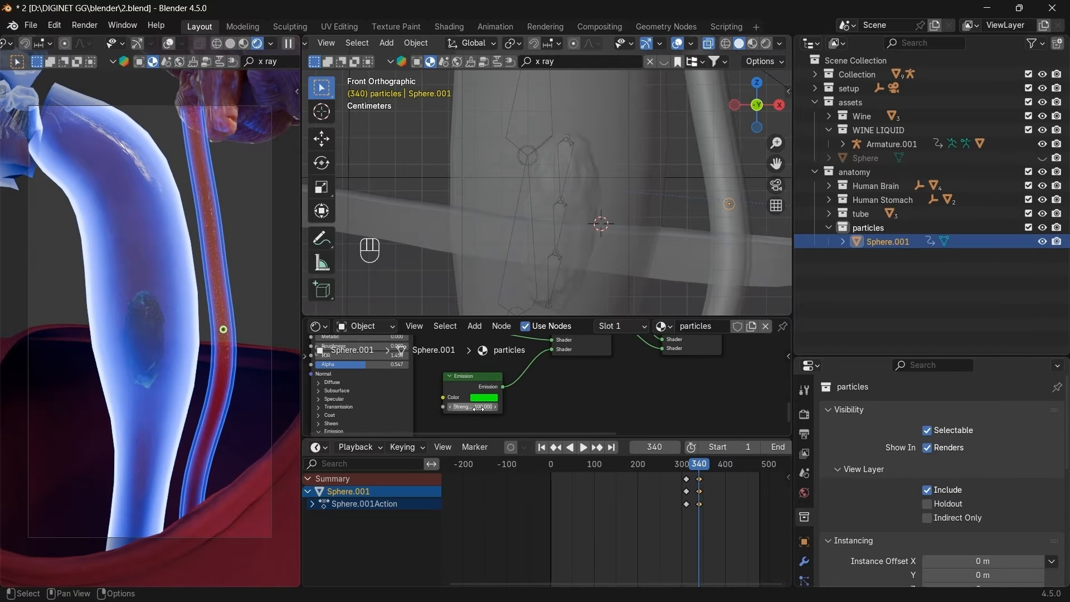
{"action": "left_click", "coordinate": [472, 409]}
{"action": "type", "text": "50"}
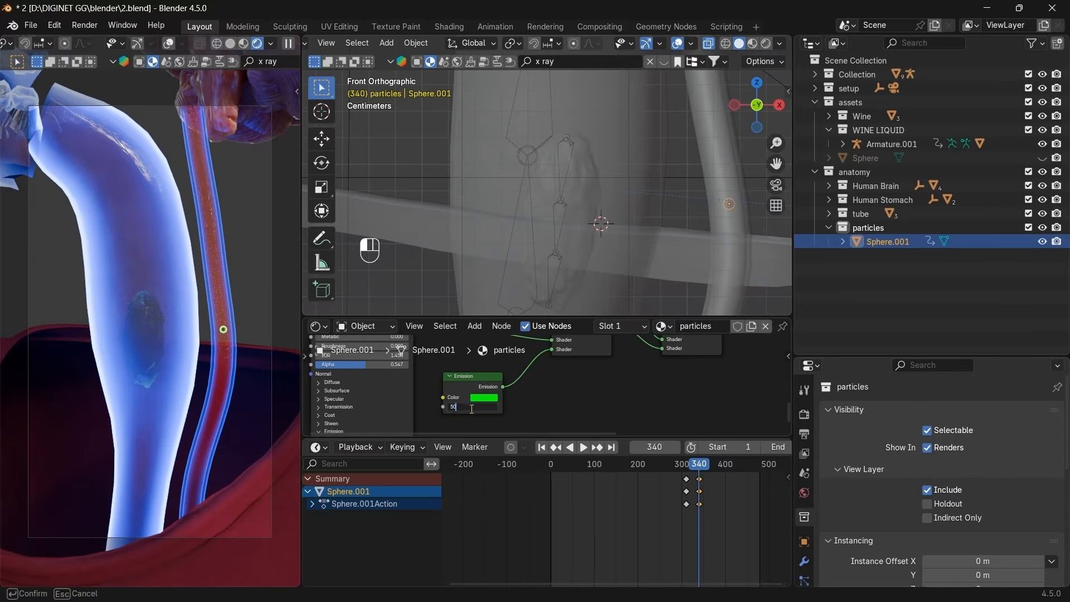
{"action": "key", "text": "Return"}
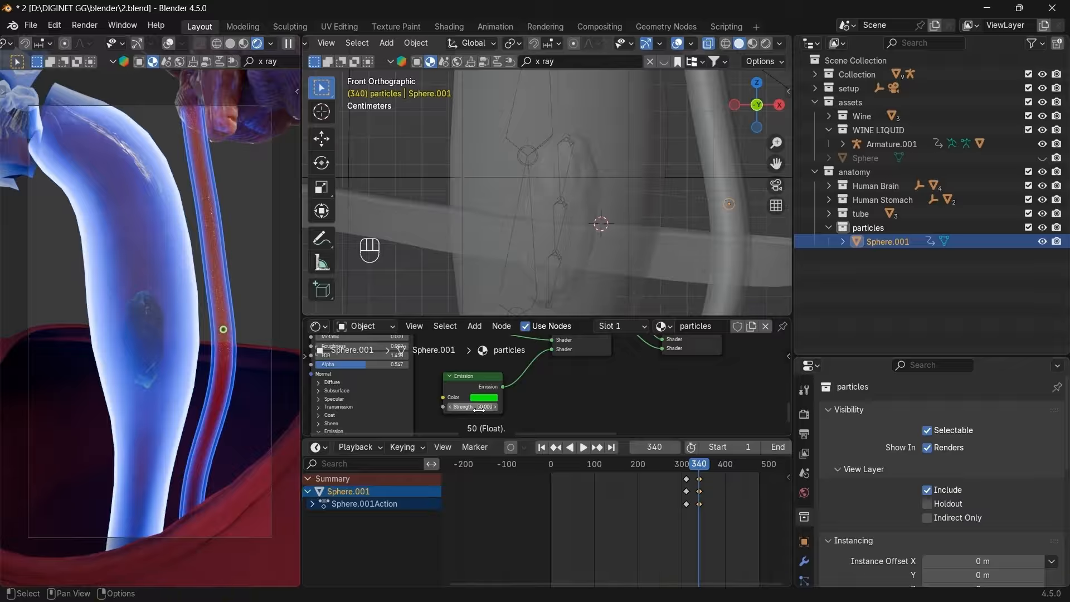
Enlarge the shader editor, zoom out and pan to frame all the particles material nodes.
{"action": "mouse_move", "coordinate": [513, 390]}
{"action": "middle_mouse_down"}
{"action": "mouse_move", "coordinate": [506, 352]}
{"action": "mouse_move", "coordinate": [510, 388]}
{"action": "middle_mouse_up"}
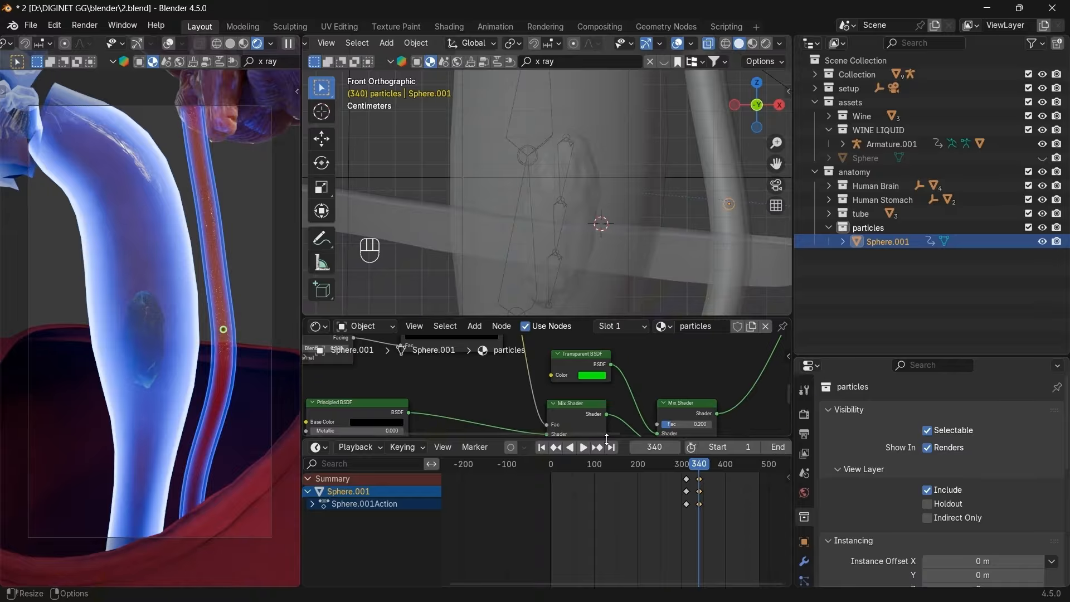
{"action": "left_click_drag", "start_coordinate": [607, 440], "coordinate": [608, 483]}
{"action": "scroll", "coordinate": [612, 435], "scroll_direction": "down", "scroll_amount": 12}
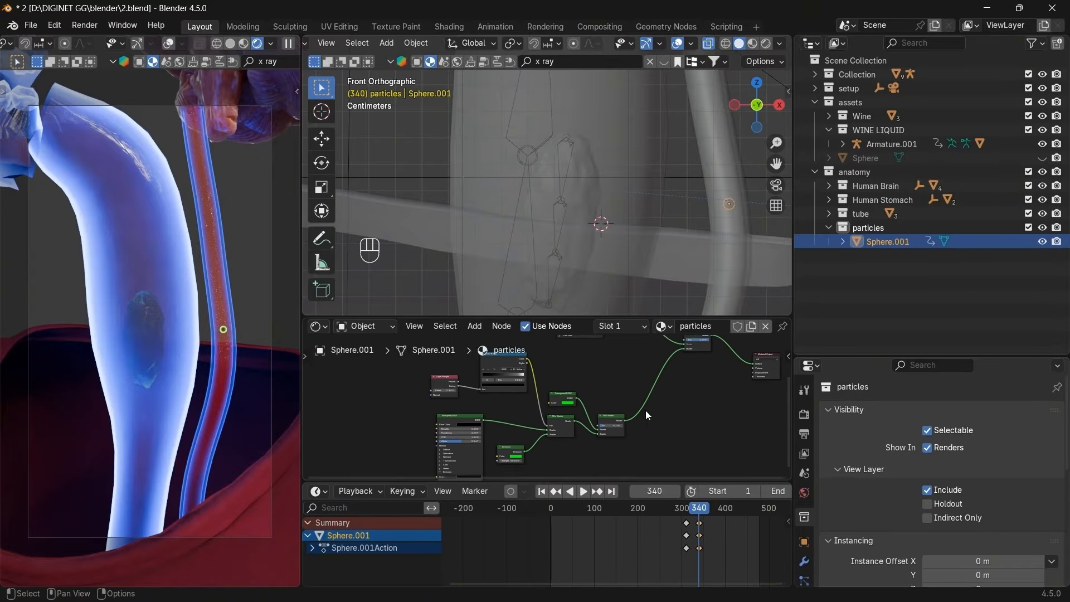
{"action": "middle_click_drag", "start_coordinate": [663, 401], "coordinate": [623, 438]}
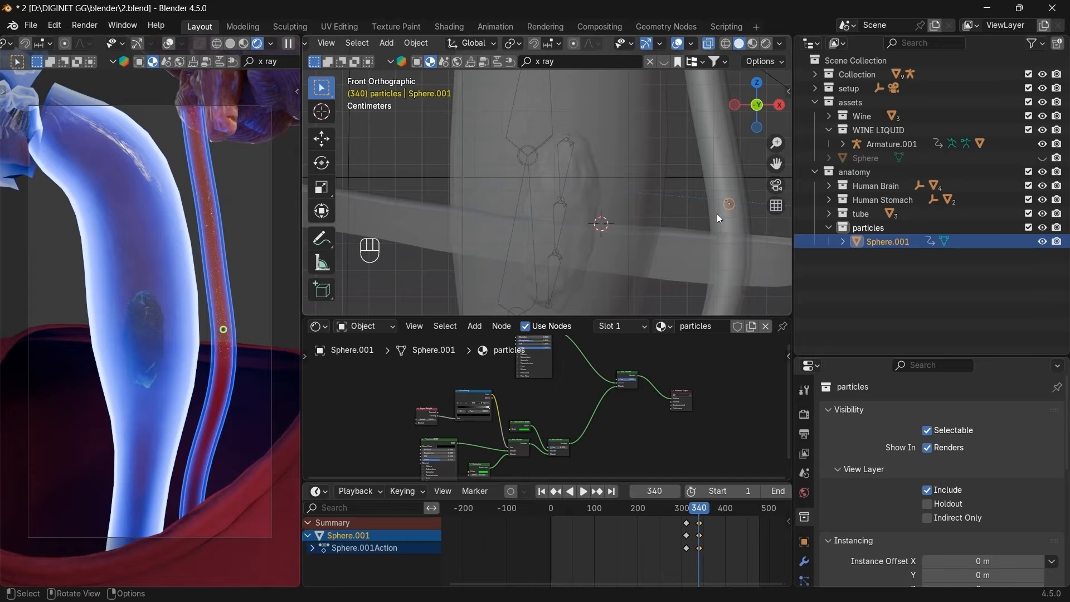
Scrub between the keyframes at frames 310 and 340, then expand the setup collection in the Outliner.
{"action": "scroll", "coordinate": [704, 527], "scroll_direction": "down", "scroll_amount": 2}
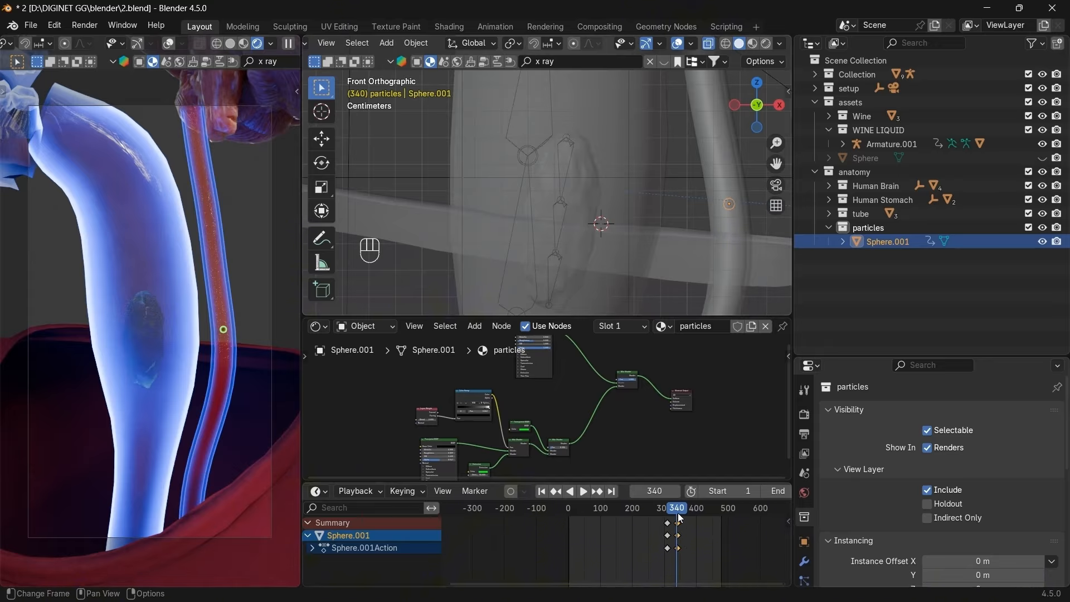
{"action": "left_click", "coordinate": [555, 491]}
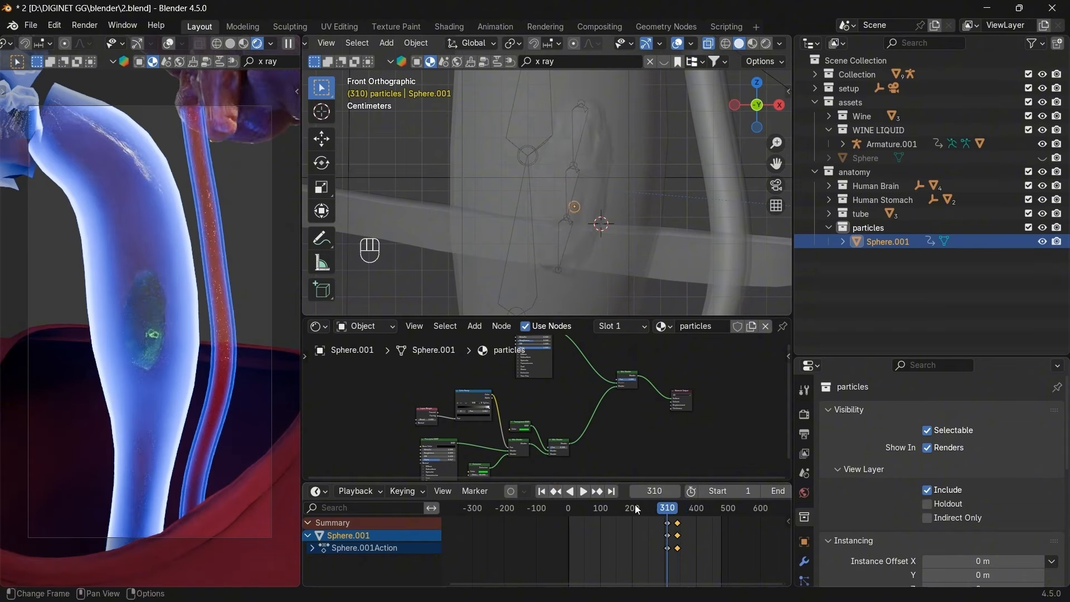
{"action": "left_click_drag", "start_coordinate": [669, 507], "coordinate": [677, 511]}
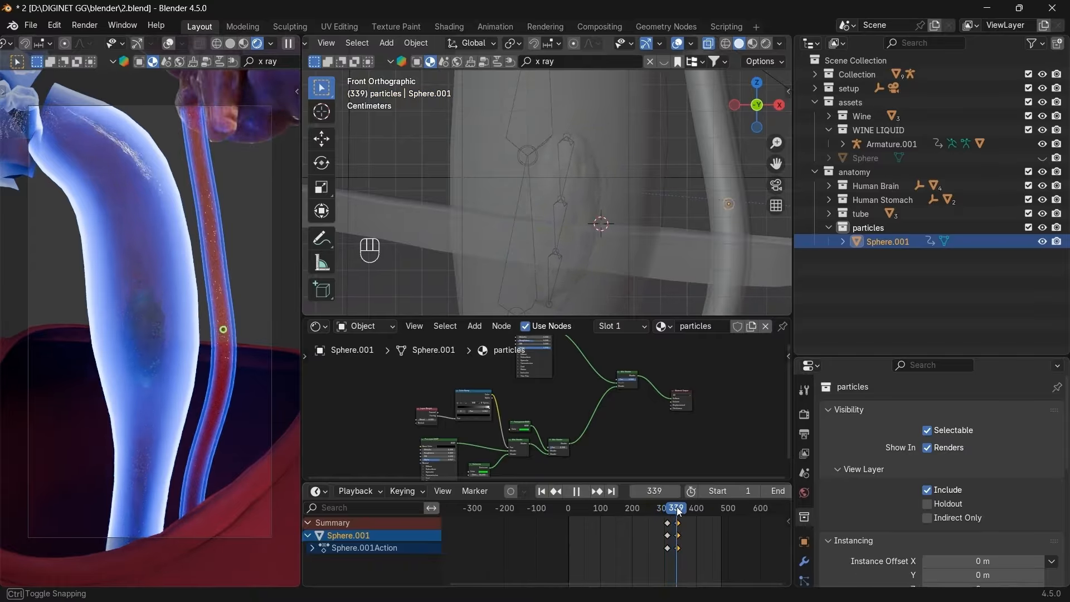
{"action": "left_click", "coordinate": [612, 491]}
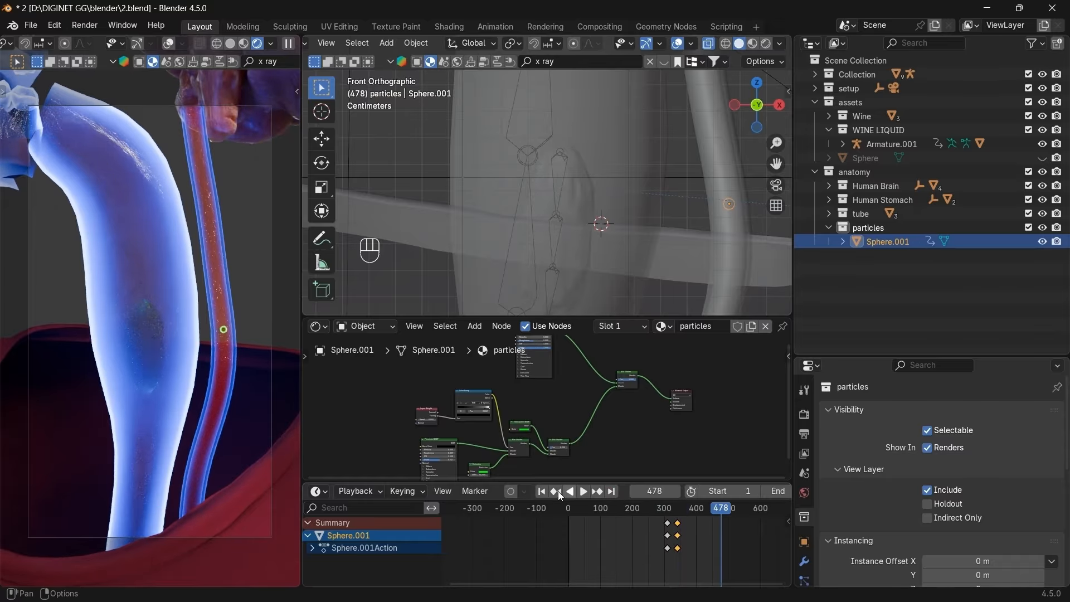
{"action": "left_click", "coordinate": [556, 490]}
{"action": "scroll", "coordinate": [679, 523], "scroll_direction": "up", "scroll_amount": 5}
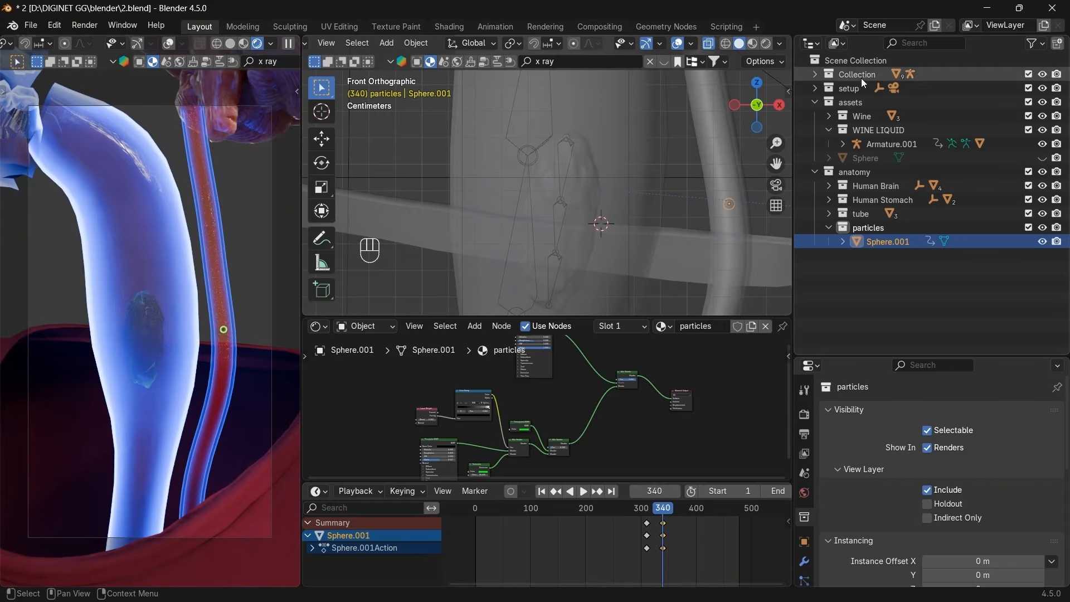
{"action": "left_click", "coordinate": [816, 89]}
Select the Empty, go to its frame-310 keyframe, and view the model from the right side.
{"action": "left_click", "coordinate": [864, 115]}
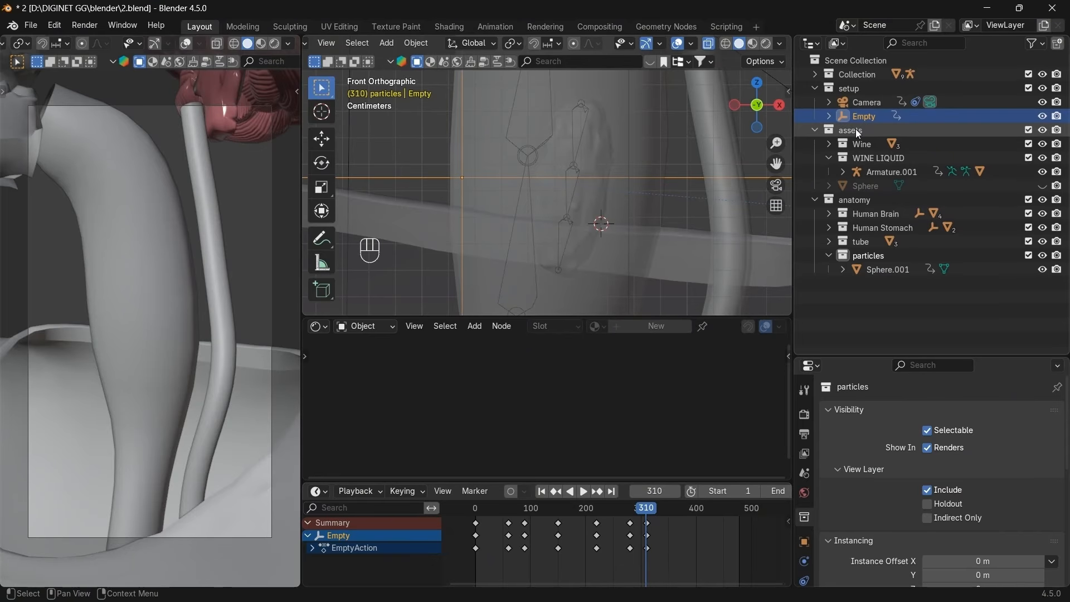
{"action": "left_click", "coordinate": [556, 490]}
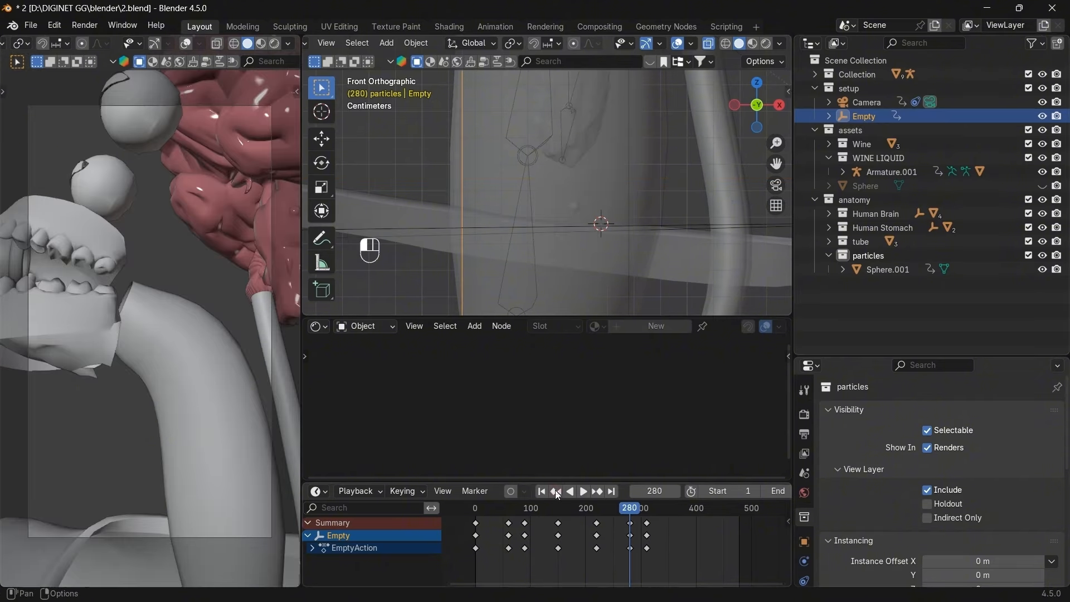
{"action": "scroll", "coordinate": [543, 196], "scroll_direction": "down", "scroll_amount": 5}
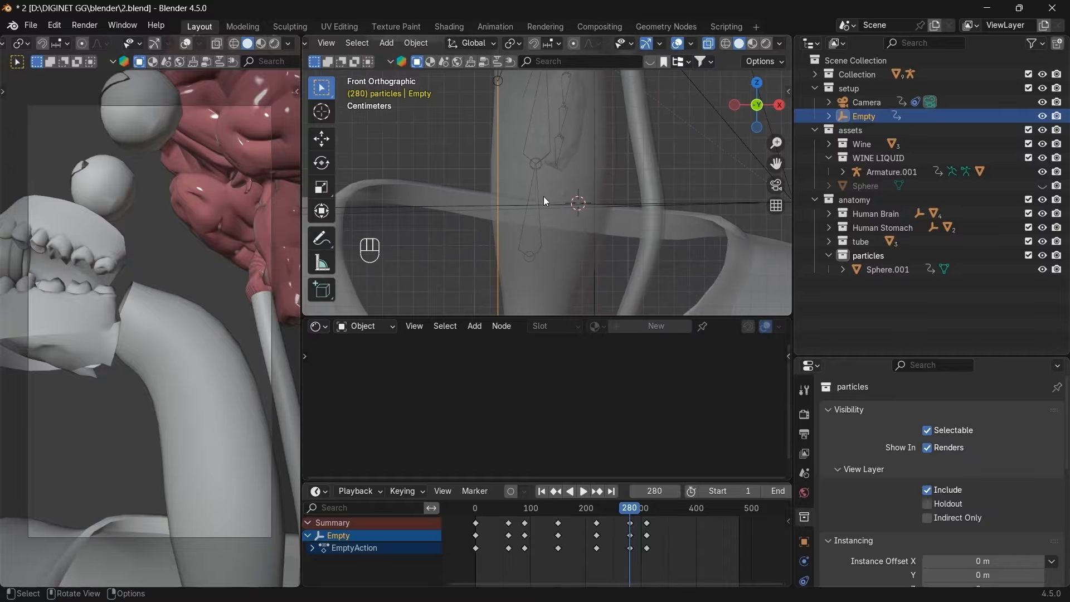
{"action": "scroll", "coordinate": [543, 196], "scroll_direction": "up", "scroll_amount": 2}
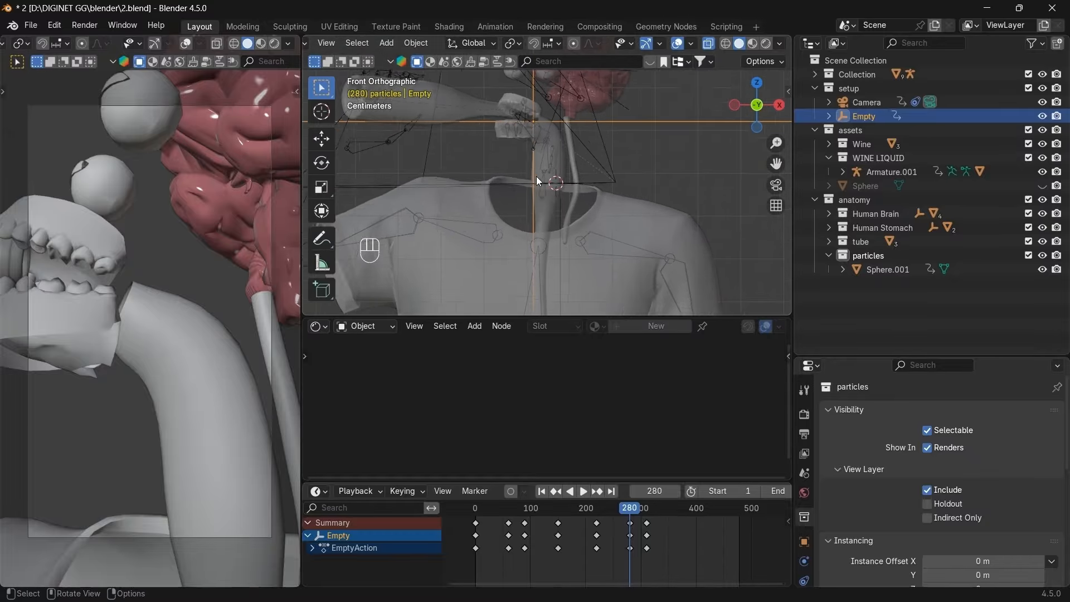
{"action": "left_click", "coordinate": [598, 491]}
{"action": "scroll", "coordinate": [567, 283], "scroll_direction": "up", "scroll_amount": 3}
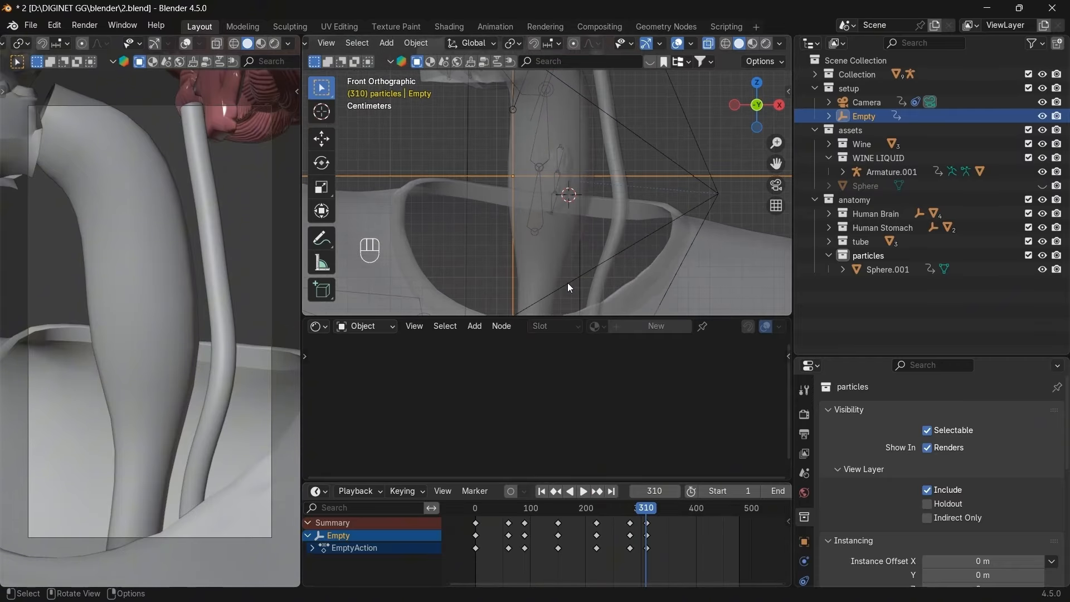
{"action": "mouse_move", "coordinate": [767, 114]}
{"action": "left_mouse_down"}
{"action": "mouse_move", "coordinate": [611, 144]}
{"action": "mouse_move", "coordinate": [771, 108]}
{"action": "left_mouse_up"}
{"action": "left_click", "coordinate": [771, 109]}
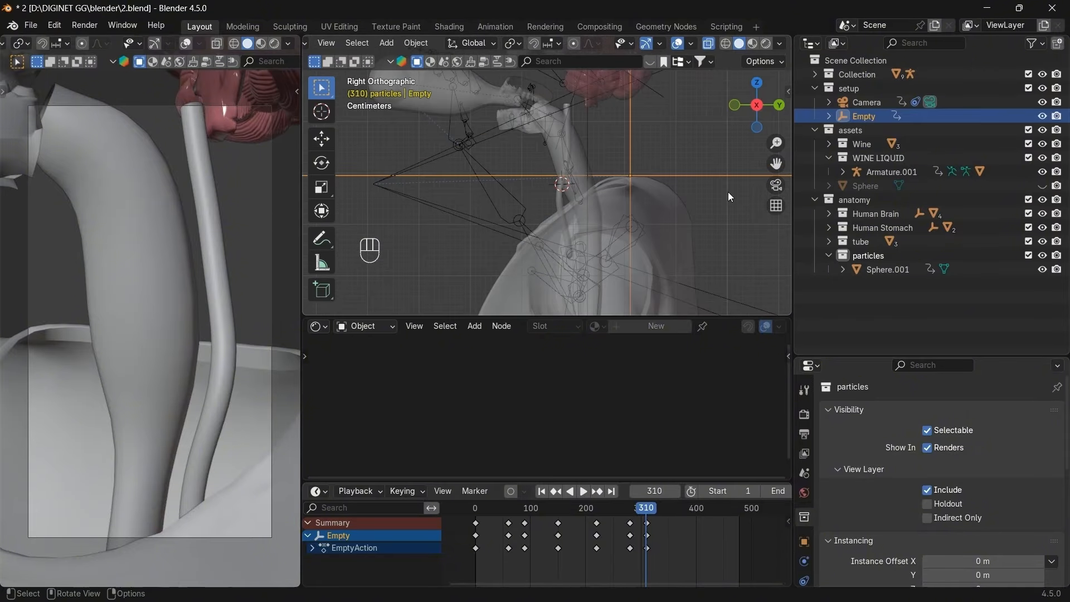
Compare keyframes 280 and 310, then move the Empty along the tube in the side view.
{"action": "left_click", "coordinate": [556, 490]}
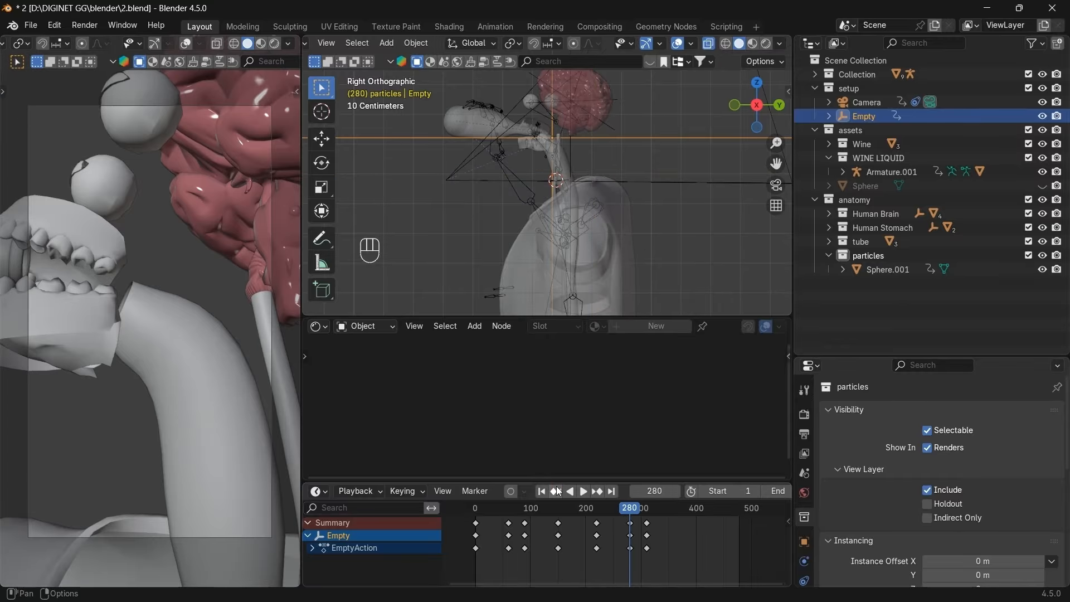
{"action": "left_click", "coordinate": [596, 492]}
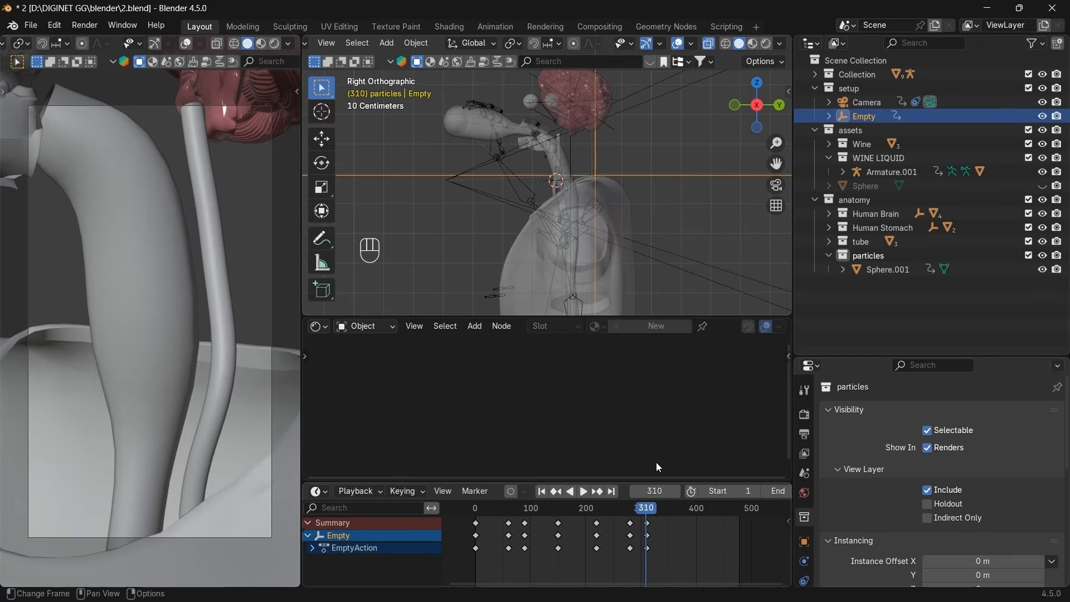
{"action": "scroll", "coordinate": [627, 239], "scroll_direction": "up", "scroll_amount": 7}
{"action": "scroll", "coordinate": [740, 180], "scroll_direction": "down", "scroll_amount": 1}
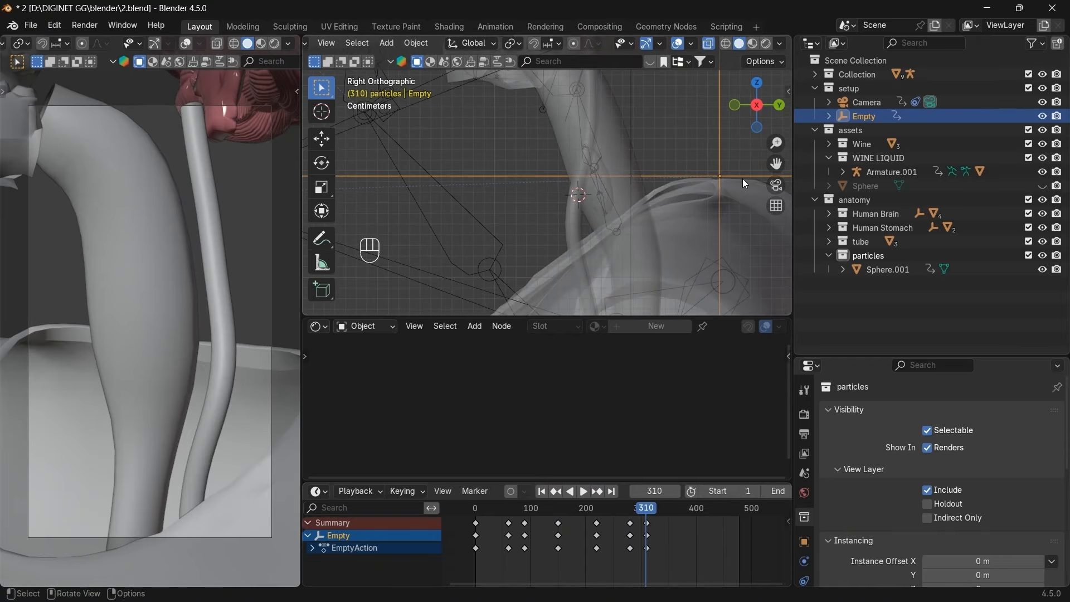
{"action": "key", "text": "g"}
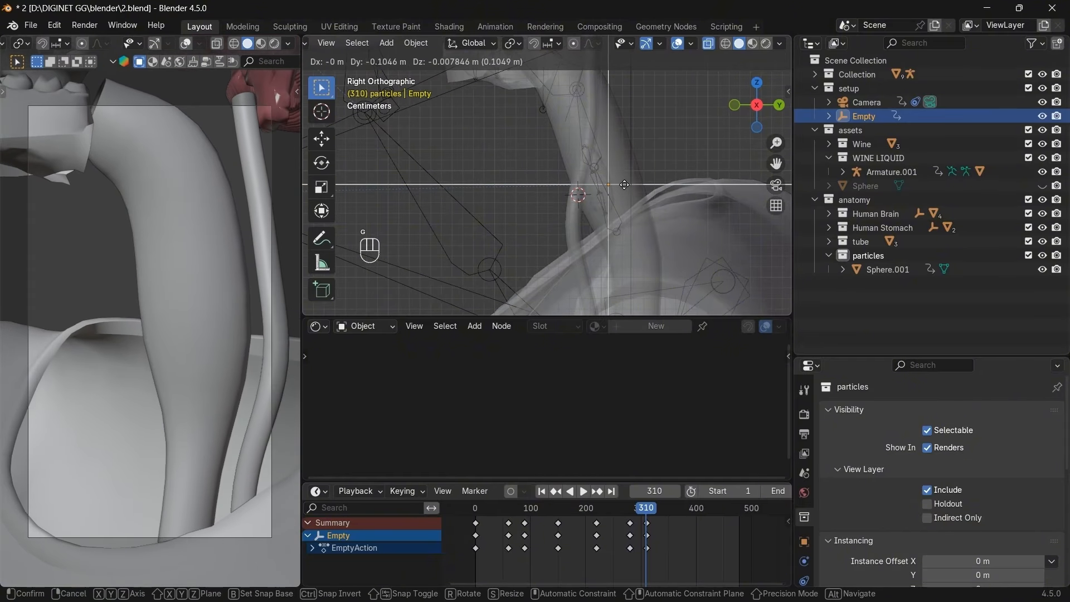
{"action": "left_click", "coordinate": [616, 182]}
Switch to the front view and reposition the Empty again to follow the tube.
{"action": "left_click", "coordinate": [734, 106]}
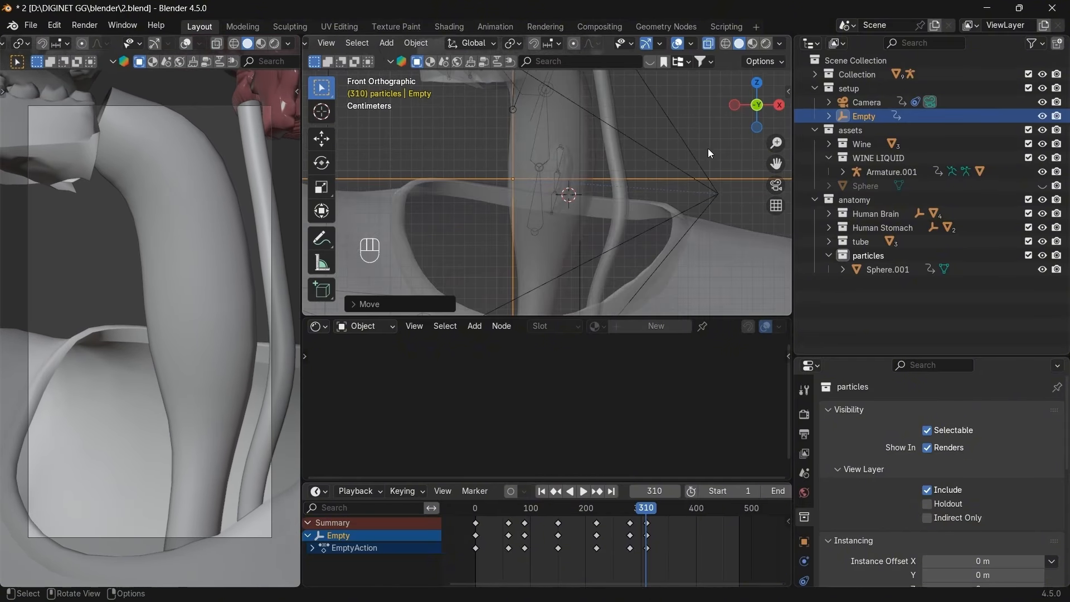
{"action": "key", "text": "g"}
{"action": "left_click", "coordinate": [557, 179]}
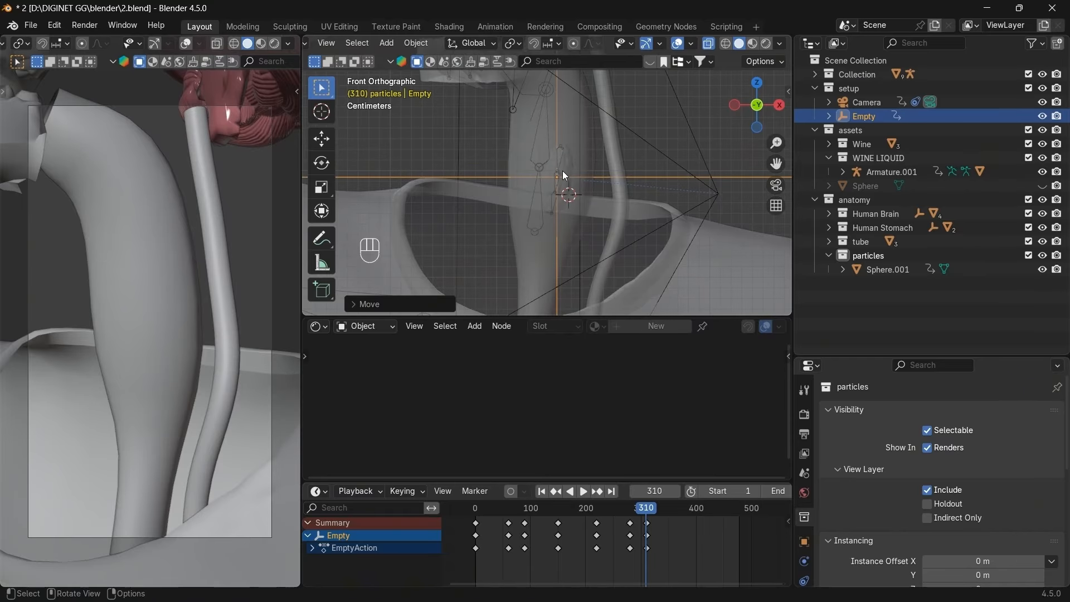
{"action": "left_click", "coordinate": [563, 170]}
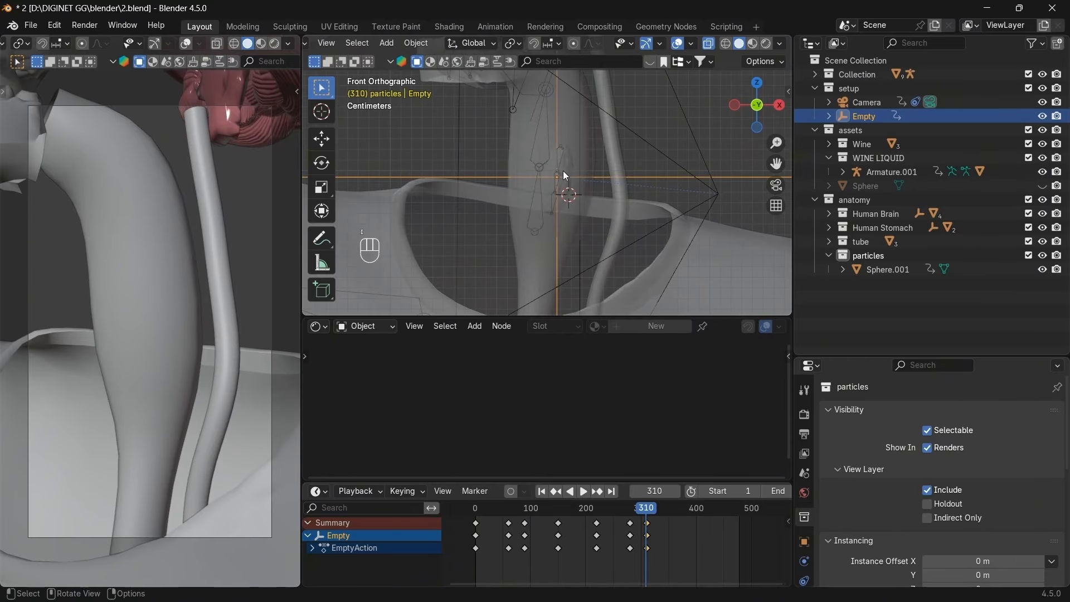
{"action": "left_click", "coordinate": [273, 45]}
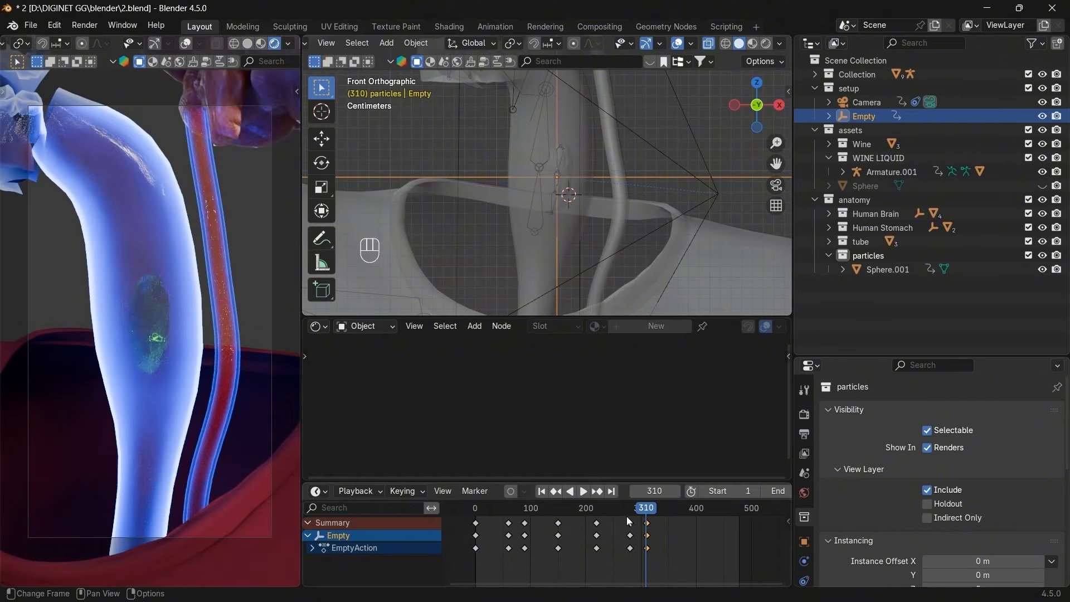
{"action": "mouse_move", "coordinate": [643, 516]}
{"action": "left_mouse_down"}
{"action": "mouse_move", "coordinate": [590, 523]}
{"action": "mouse_move", "coordinate": [630, 530]}
{"action": "left_mouse_up"}
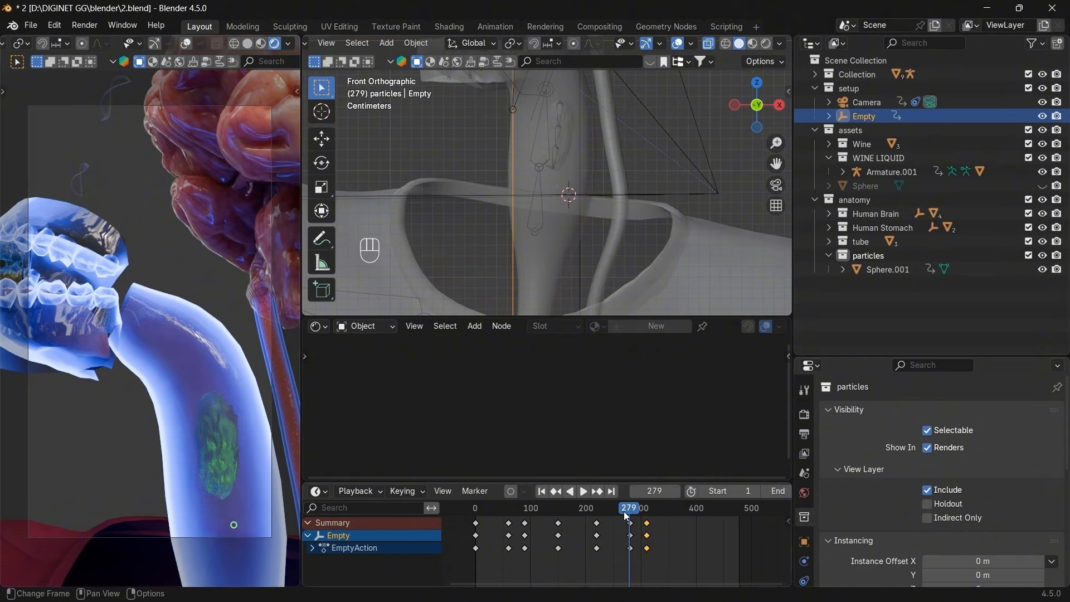
{"action": "key", "text": "space"}
{"action": "left_click_drag", "start_coordinate": [636, 507], "coordinate": [640, 507]}
{"action": "left_click", "coordinate": [585, 490]}
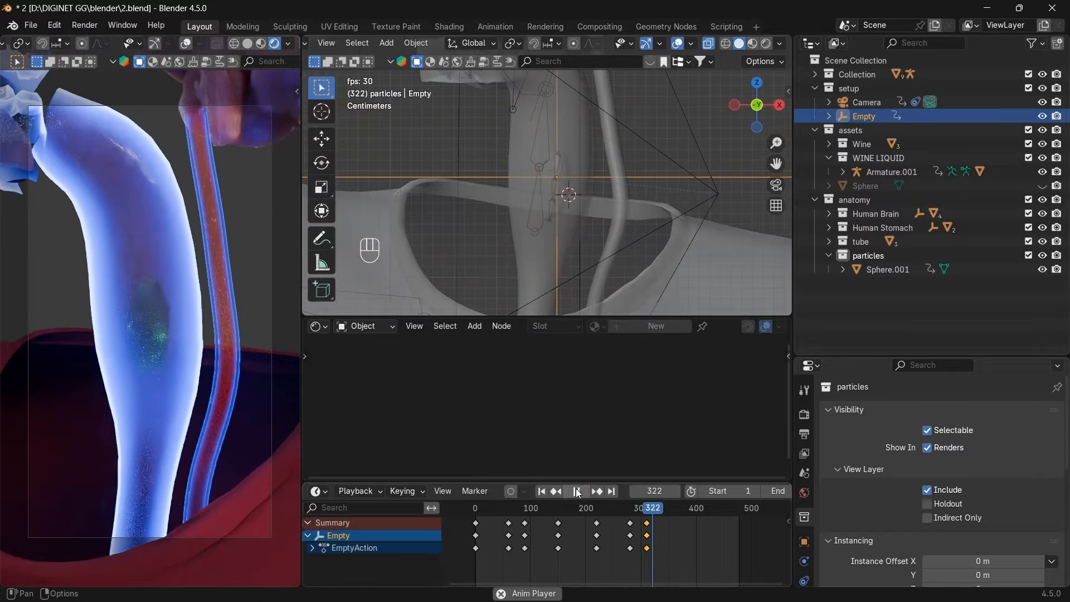
{"action": "left_click", "coordinate": [582, 491]}
{"action": "left_click", "coordinate": [555, 491]}
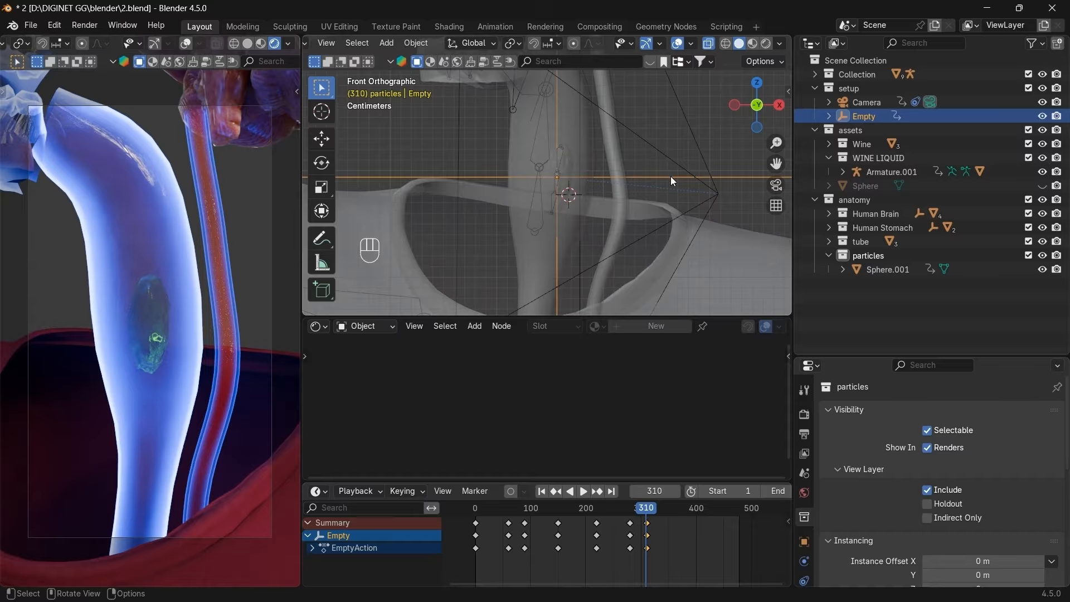
At frame 340, select the Empty and move it into the tube in the front view.
{"action": "left_click", "coordinate": [885, 270]}
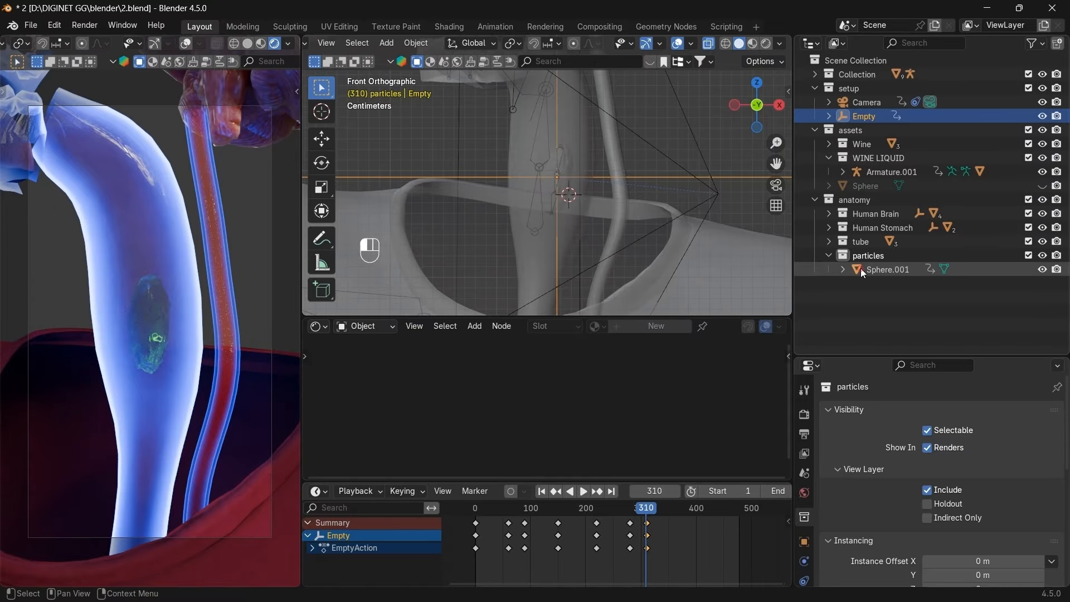
{"action": "left_click", "coordinate": [599, 493]}
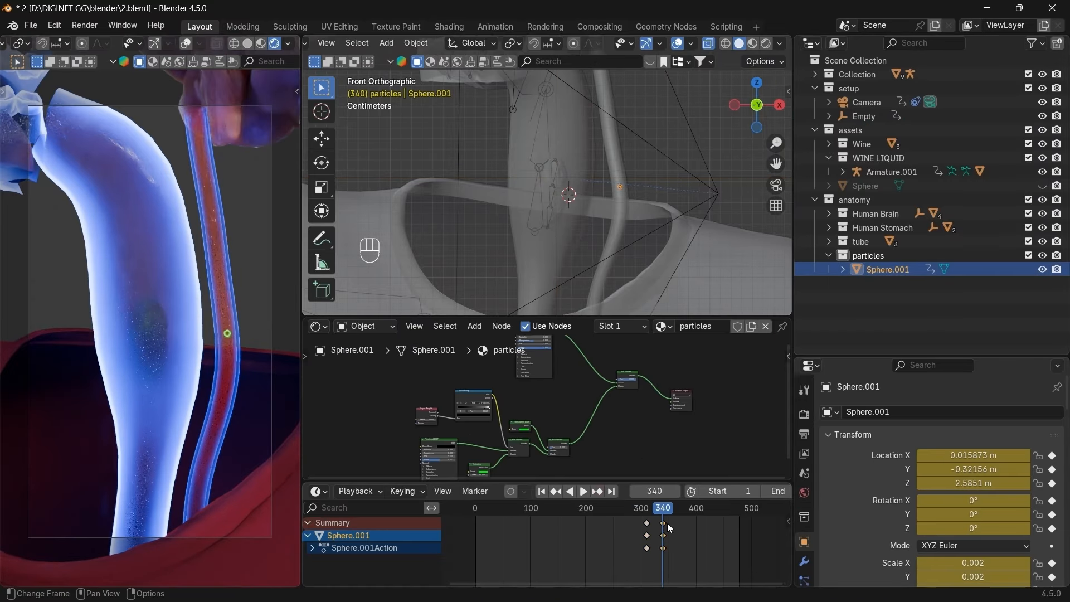
{"action": "left_click", "coordinate": [864, 116]}
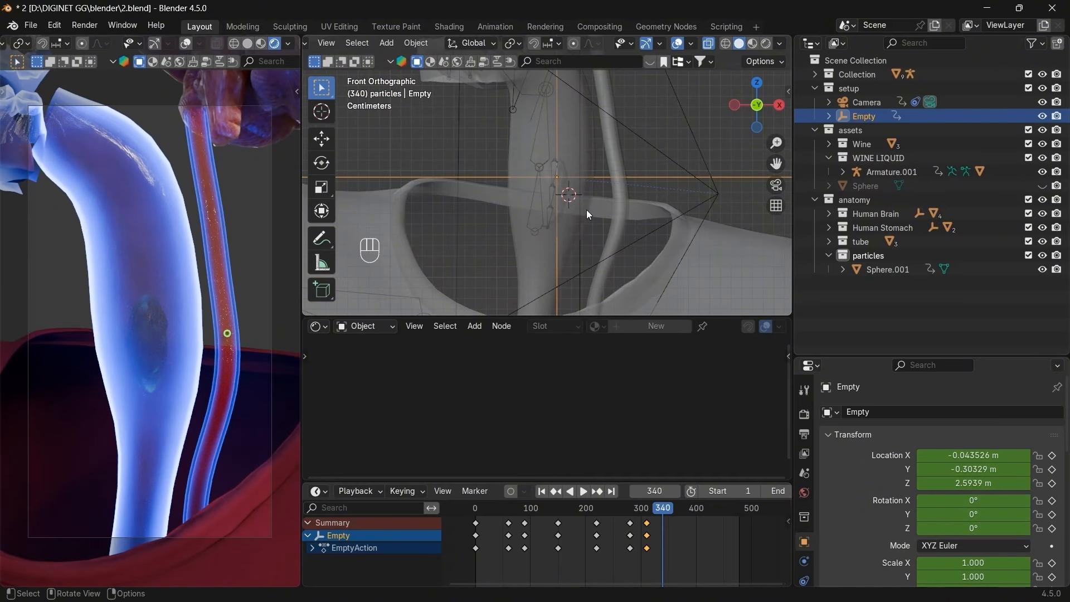
{"action": "key", "text": "g"}
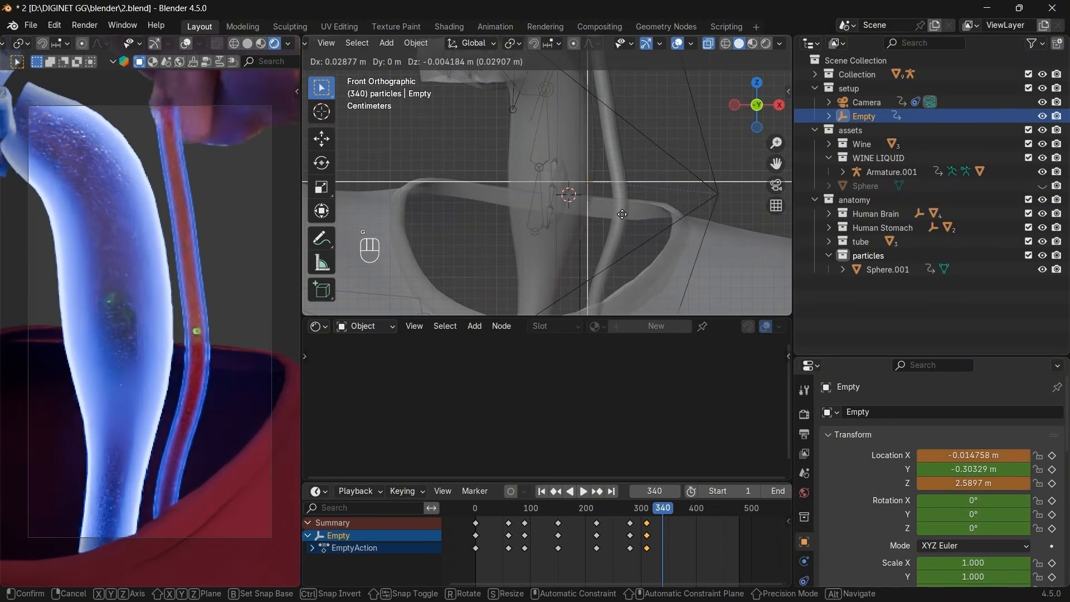
{"action": "left_click", "coordinate": [652, 218]}
Adjust the Empty's depth in the right side view, then return to the front view.
{"action": "left_click", "coordinate": [779, 105]}
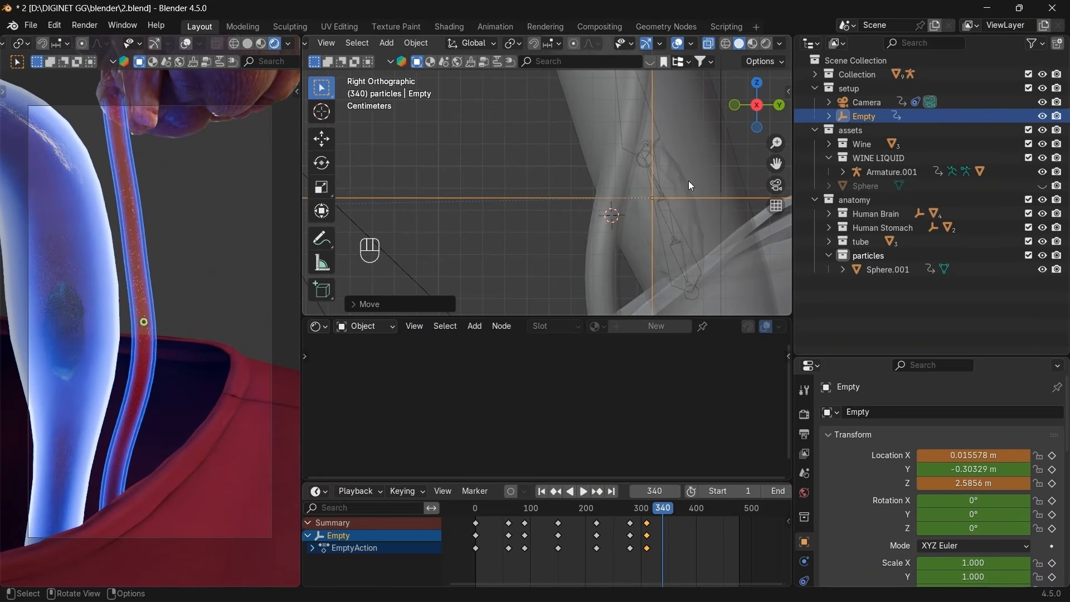
{"action": "key", "text": "g"}
{"action": "left_click", "coordinate": [648, 185]}
{"action": "scroll", "coordinate": [650, 186], "scroll_direction": "up", "scroll_amount": 4}
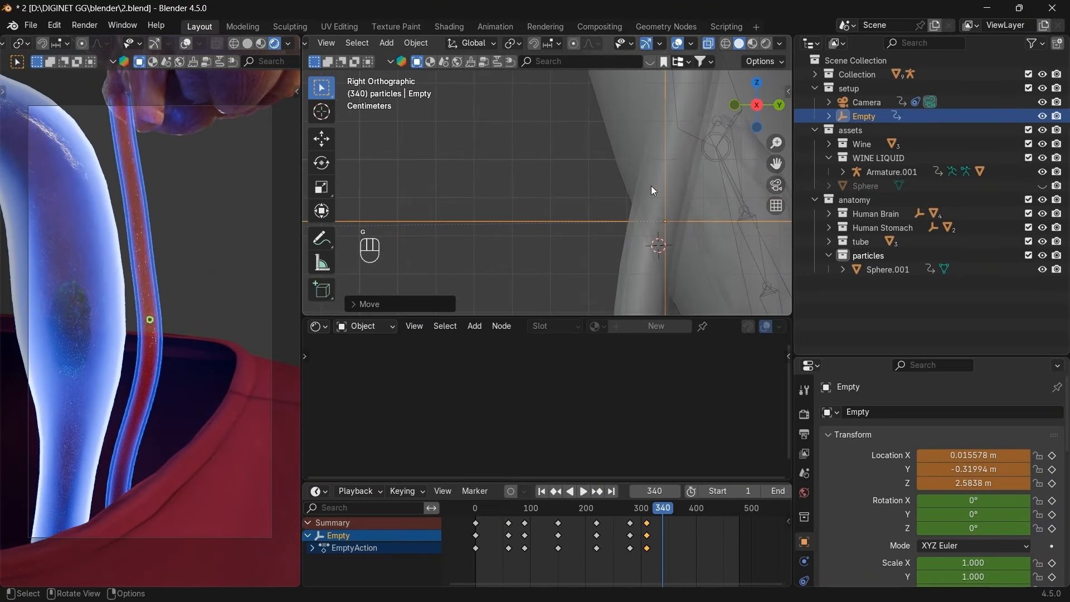
{"action": "key", "text": "g"}
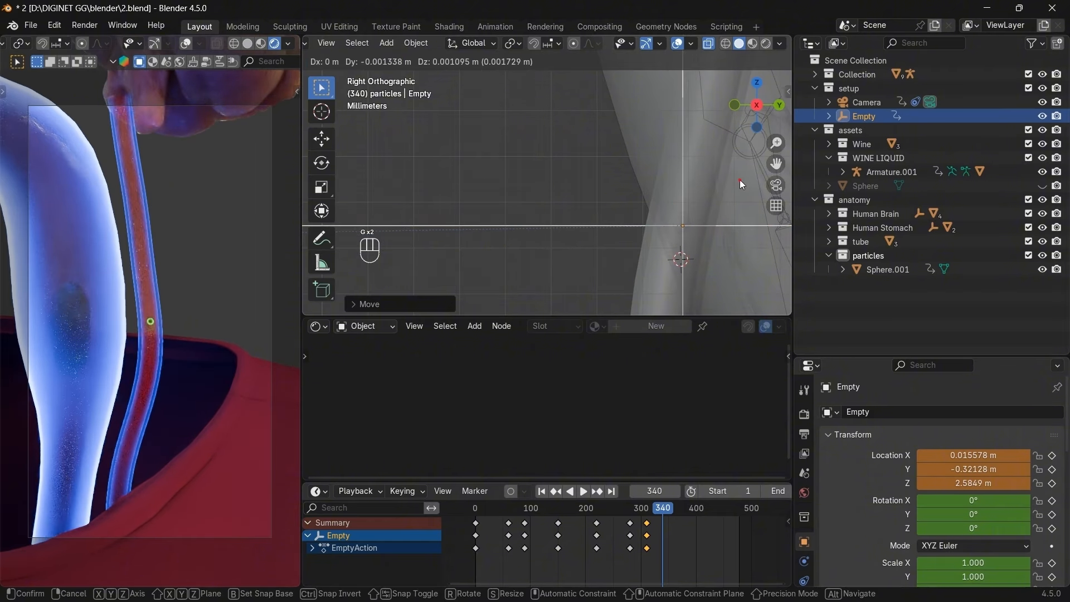
{"action": "left_click", "coordinate": [739, 179]}
{"action": "left_click", "coordinate": [734, 105]}
{"action": "scroll", "coordinate": [721, 167], "scroll_direction": "down", "scroll_amount": 5}
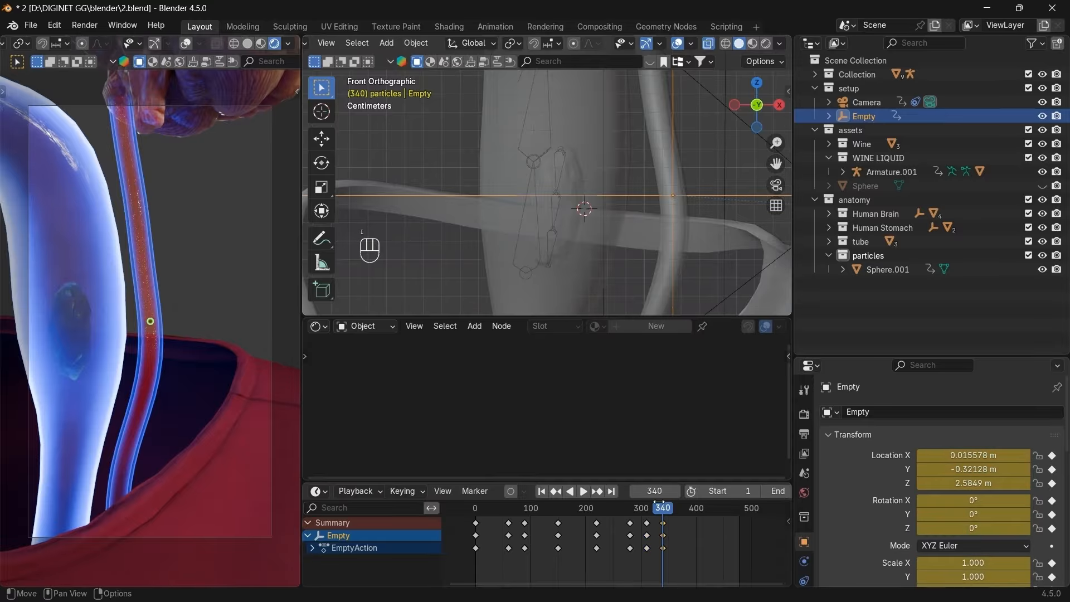
Scrub forward from frame 290 to check the sphere's motion.
{"action": "left_click", "coordinate": [635, 510]}
{"action": "left_click_drag", "start_coordinate": [633, 510], "coordinate": [655, 512]}
{"action": "scroll", "coordinate": [658, 513], "scroll_direction": "up", "scroll_amount": 5}
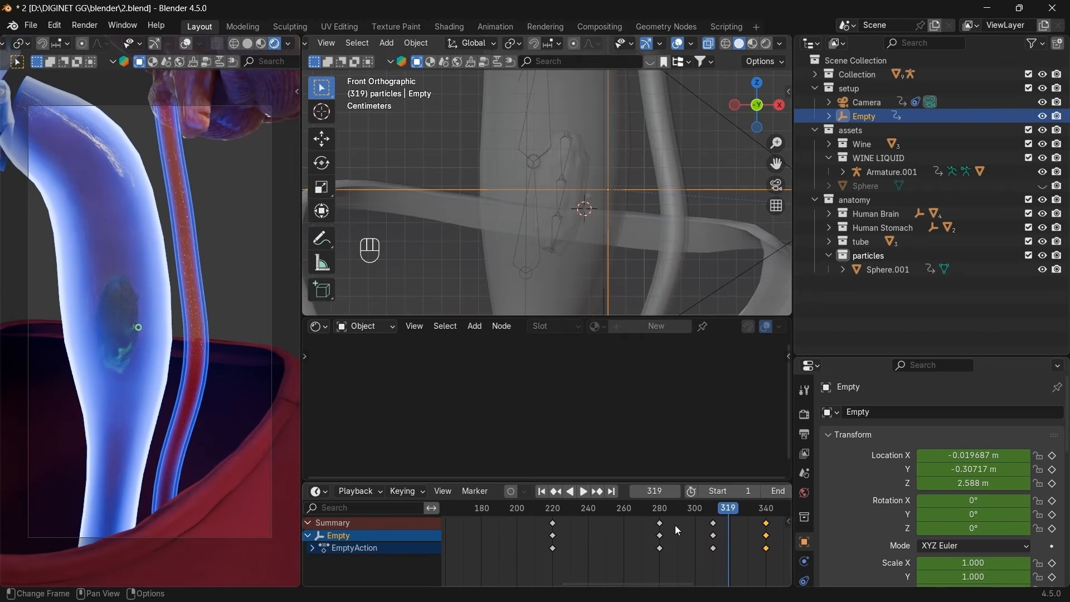
Duplicate the Empty's frame-310 keys and place the copies at frame 320.
{"action": "left_click", "coordinate": [715, 530]}
{"action": "left_click", "coordinate": [723, 513]}
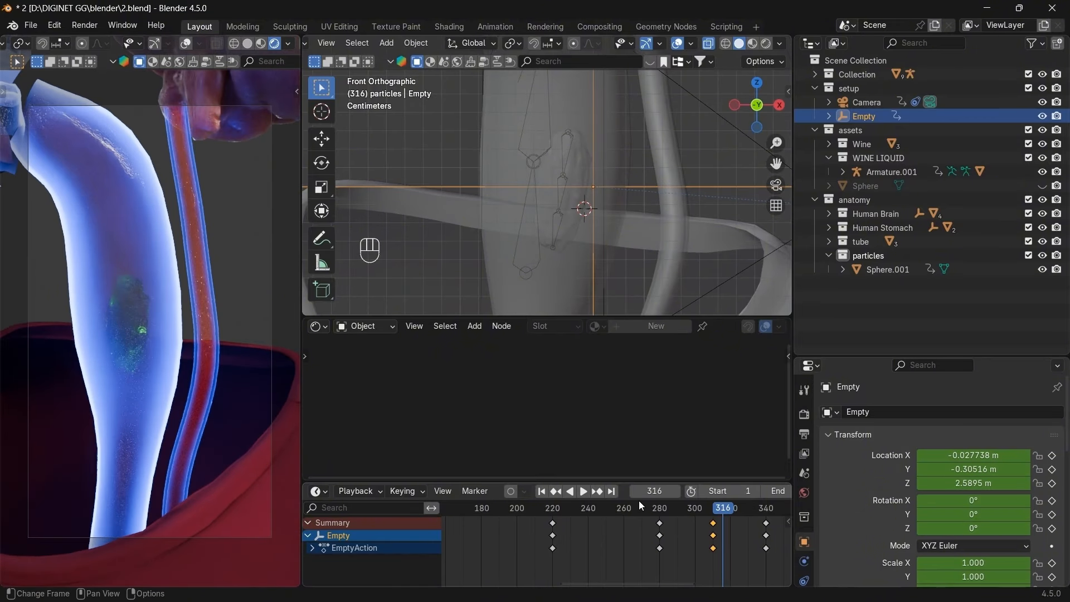
{"action": "left_click", "coordinate": [559, 492]}
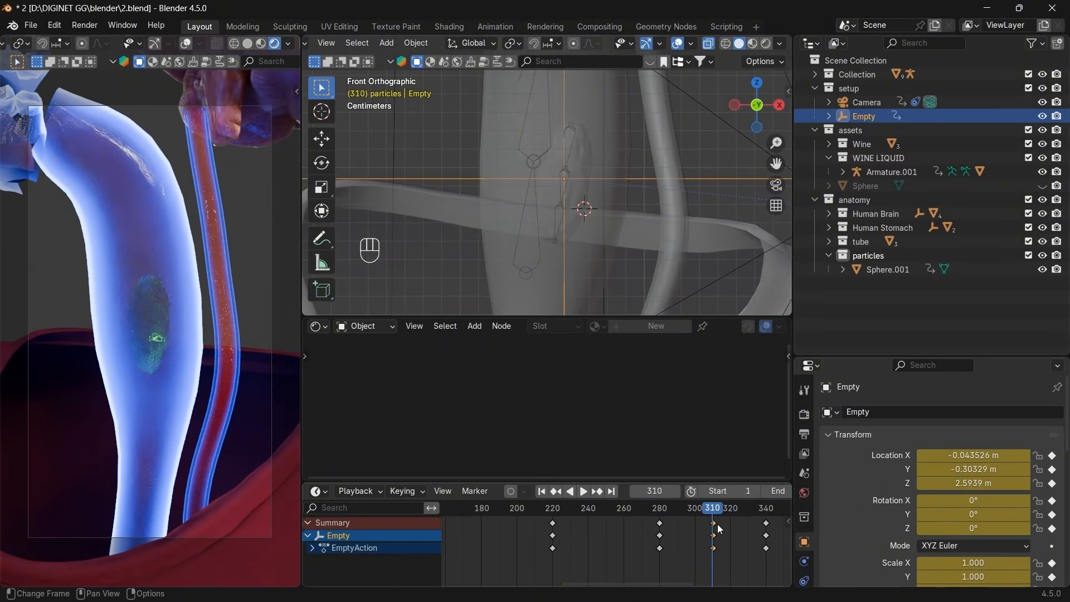
{"action": "key", "text": "shift+d"}
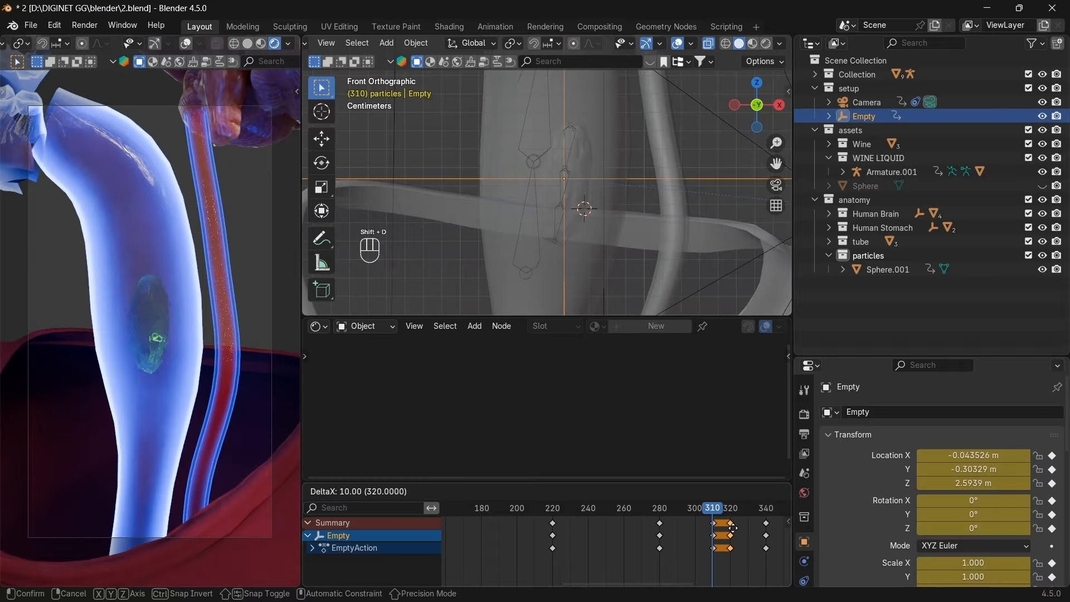
{"action": "left_click", "coordinate": [731, 527]}
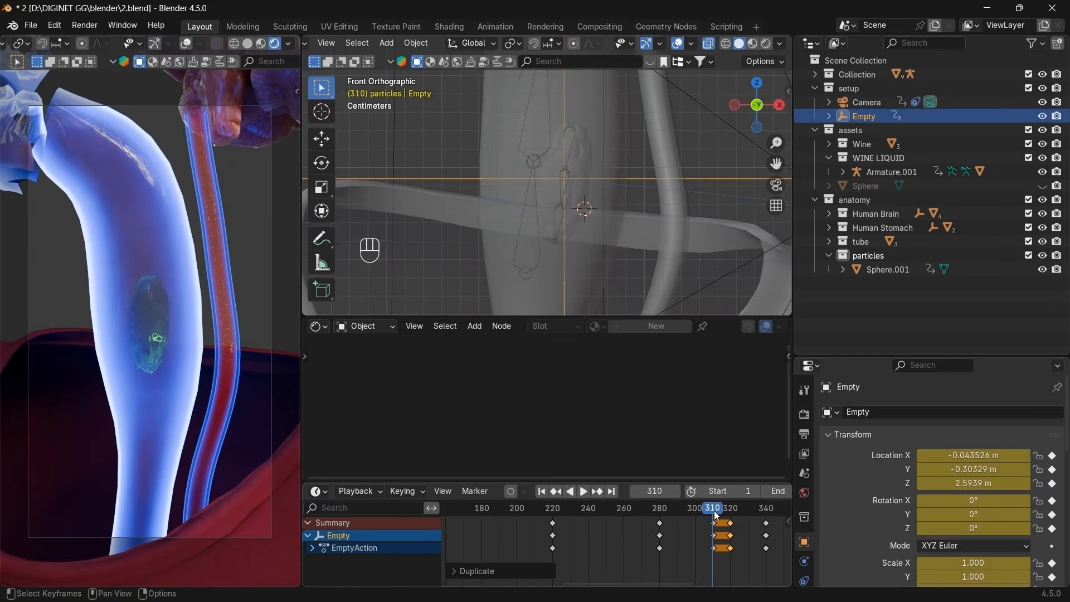
Scrub through frames 310 to 331 to check motion past the copied keys.
{"action": "left_click_drag", "start_coordinate": [713, 509], "coordinate": [729, 509]}
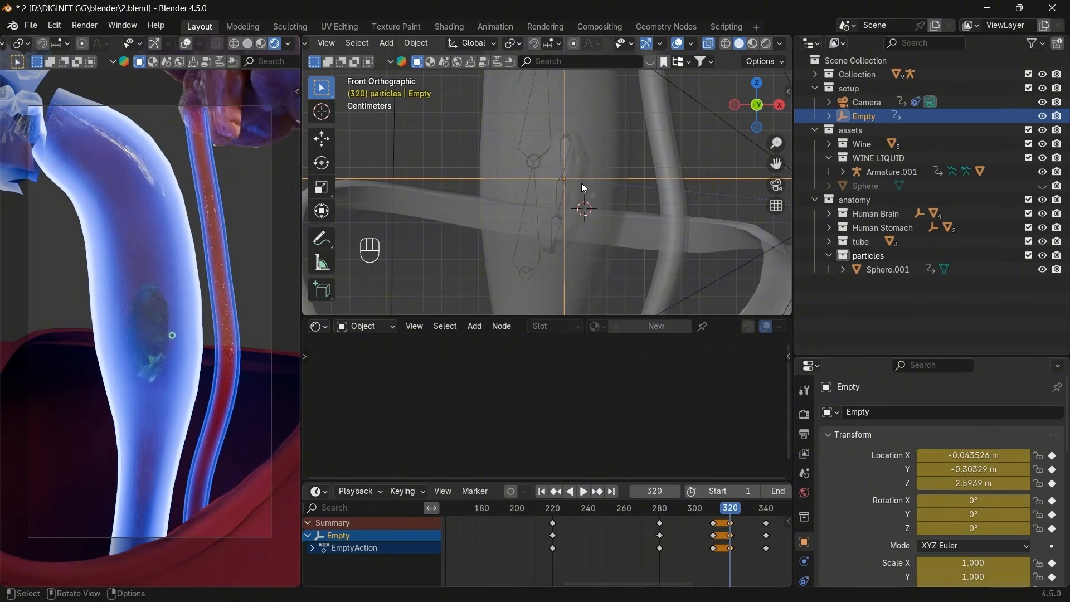
{"action": "key", "text": "Right"}
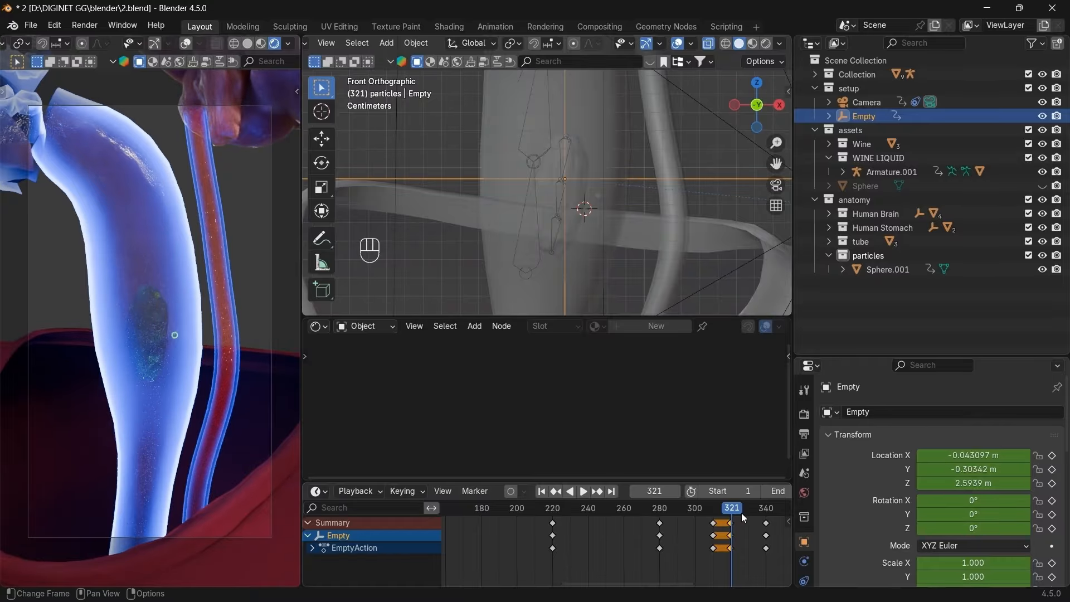
{"action": "left_click_drag", "start_coordinate": [741, 512], "coordinate": [749, 511]}
{"action": "left_click", "coordinate": [555, 492]}
{"action": "left_click", "coordinate": [554, 491]}
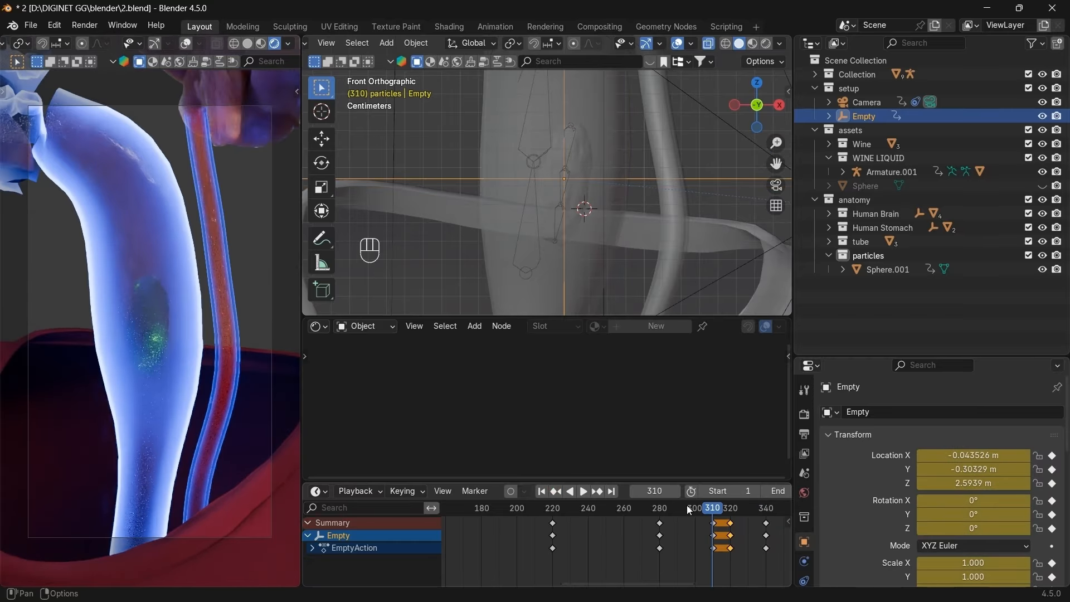
{"action": "left_click_drag", "start_coordinate": [715, 506], "coordinate": [720, 511]}
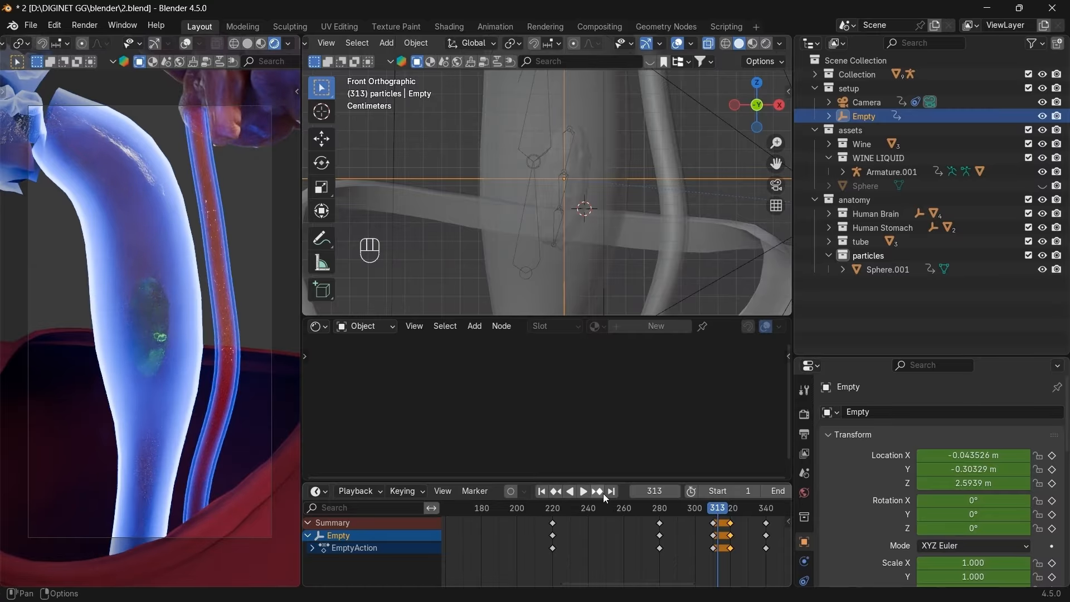
Step frame by frame from the 320 key to frame 323.
{"action": "left_click", "coordinate": [597, 490]}
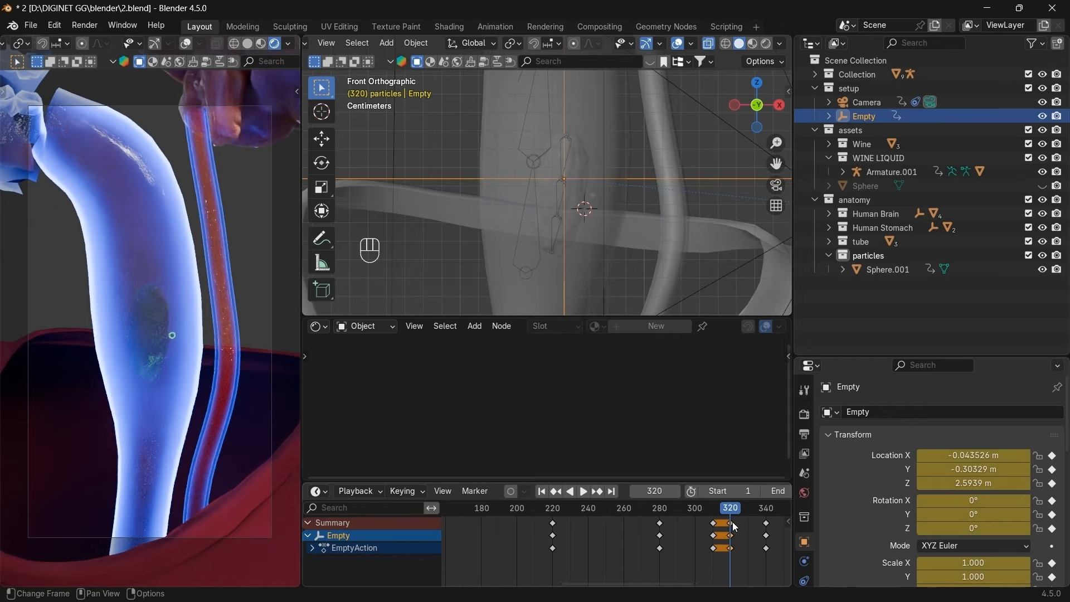
{"action": "left_click", "coordinate": [677, 492]}
{"action": "left_click", "coordinate": [675, 494]}
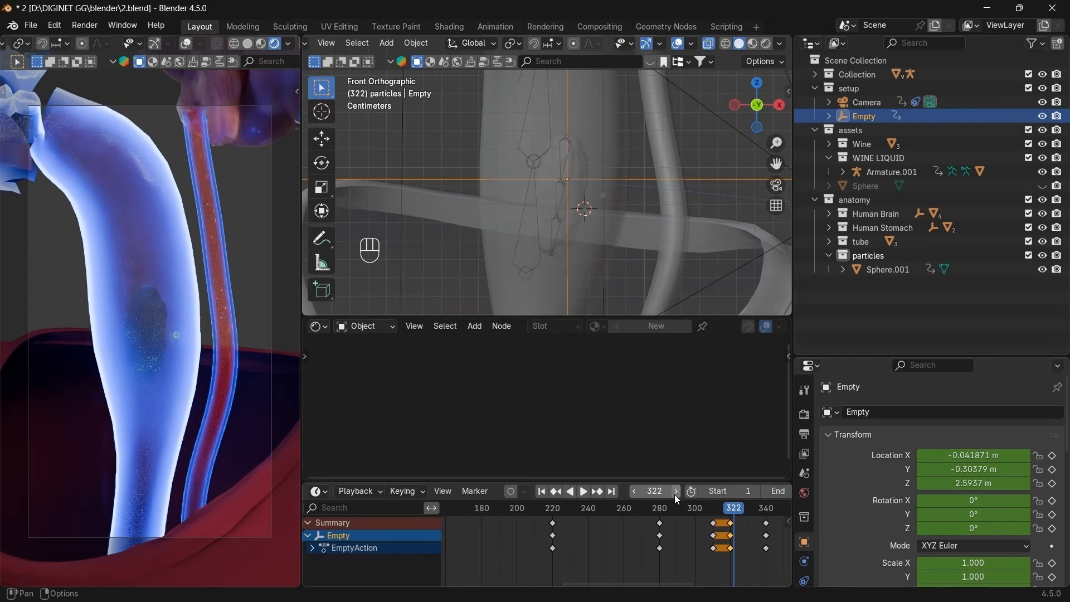
{"action": "left_click", "coordinate": [676, 493]}
{"action": "left_click", "coordinate": [635, 491]}
{"action": "left_click", "coordinate": [677, 491]}
Key the Empty's pose at frame 323, slide the keys to frame 320, and scrub to check.
{"action": "key", "text": "i"}
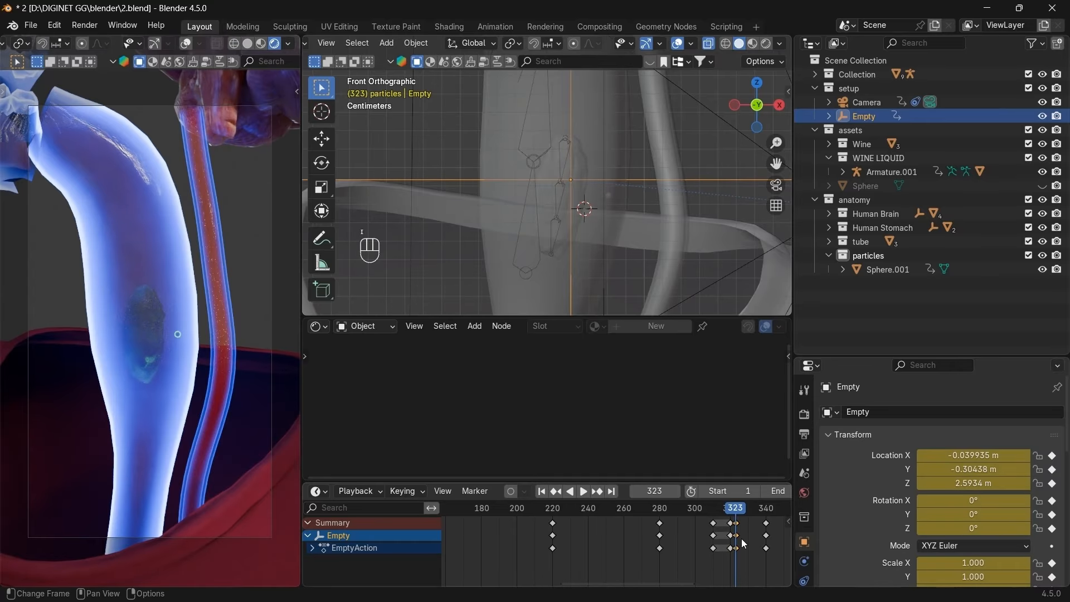
{"action": "key", "text": "g"}
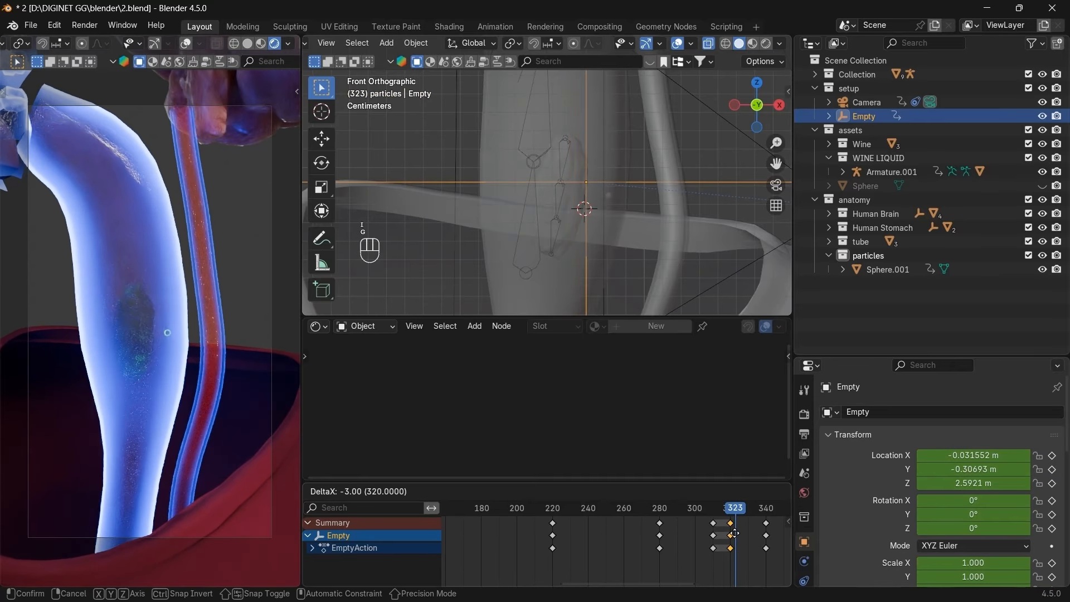
{"action": "left_click", "coordinate": [735, 532]}
{"action": "left_click_drag", "start_coordinate": [734, 508], "coordinate": [765, 510]}
Zoom the front view out to bring the brain and teeth into view.
{"action": "scroll", "coordinate": [753, 534], "scroll_direction": "down", "scroll_amount": 2}
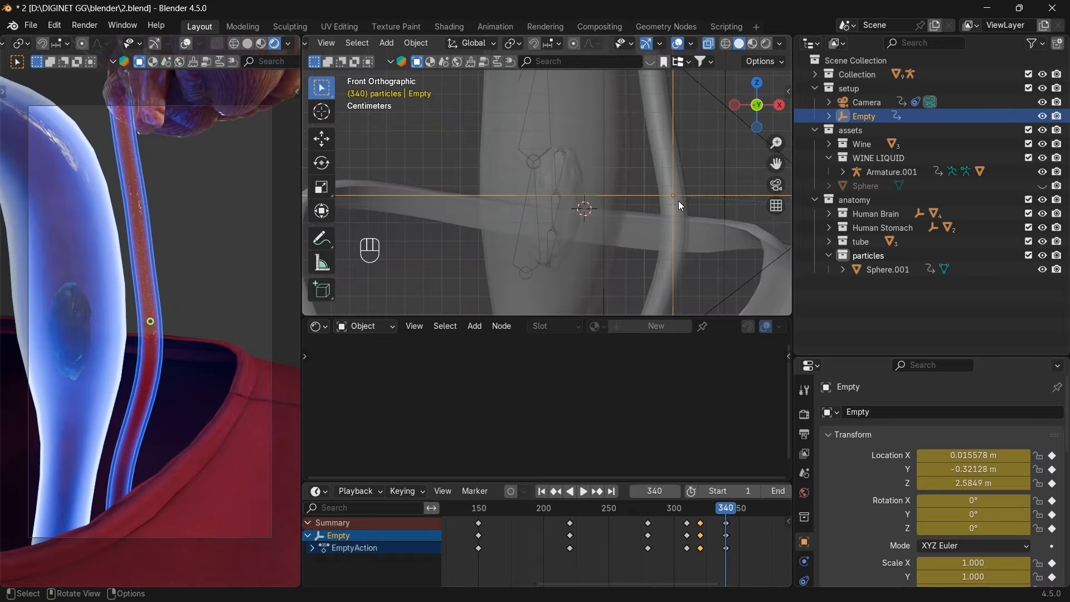
{"action": "scroll", "coordinate": [677, 200], "scroll_direction": "down", "scroll_amount": 6}
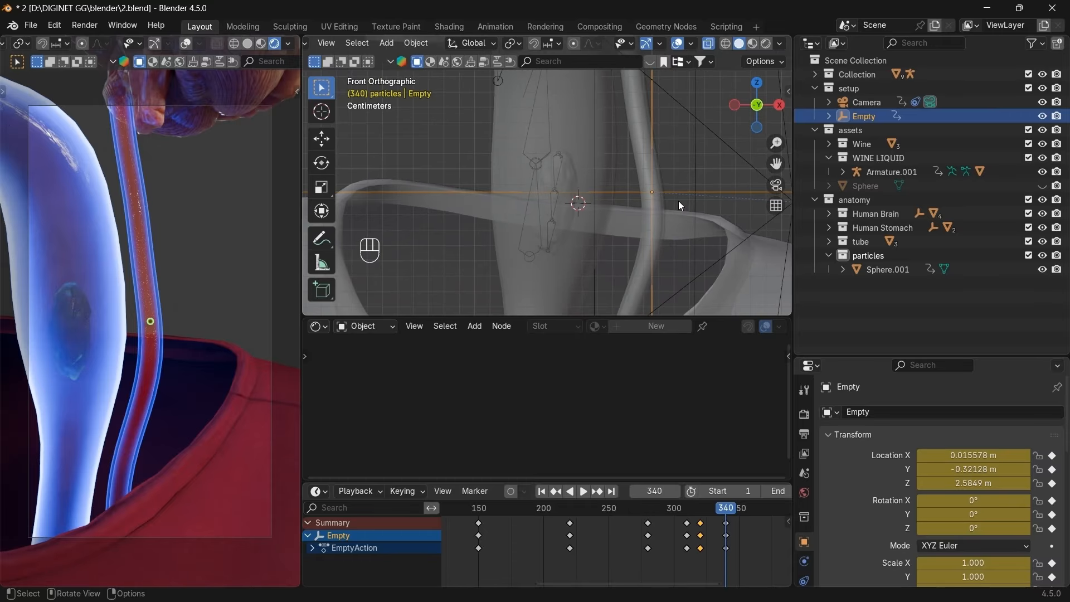
{"action": "left_click_drag", "start_coordinate": [776, 164], "coordinate": [776, 236]}
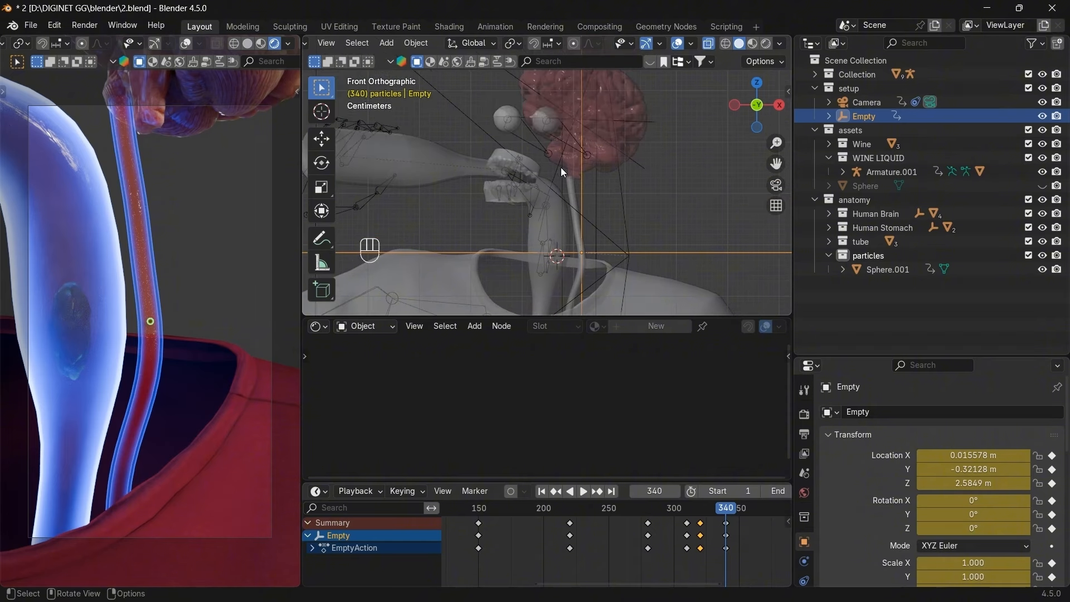